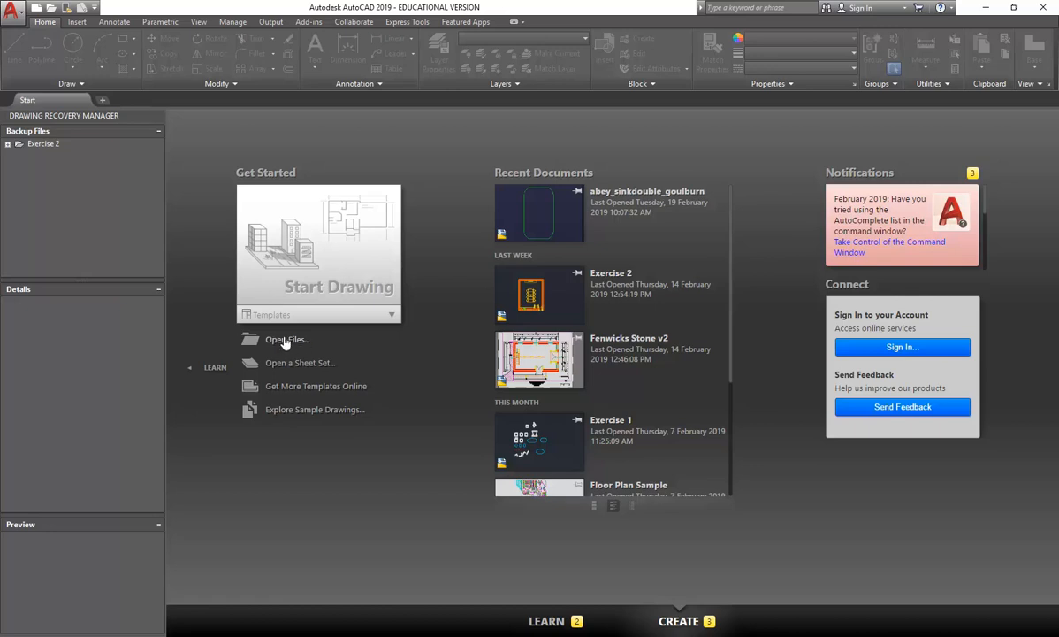
- Start a new drawing from the acadiso.dwt metric template and switch to Layout1
click(394, 315)
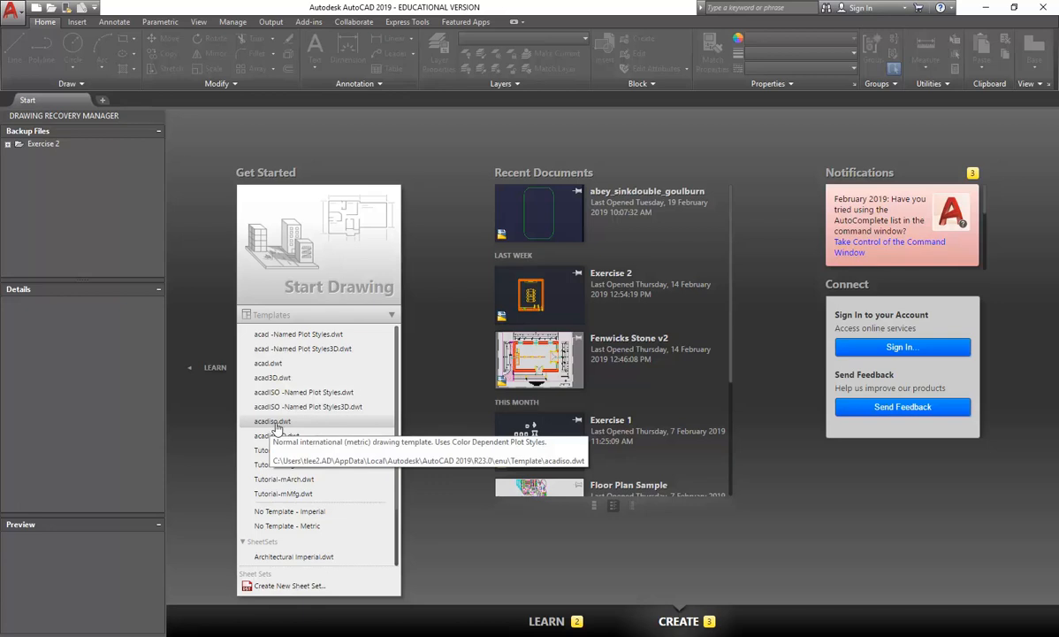
click(265, 424)
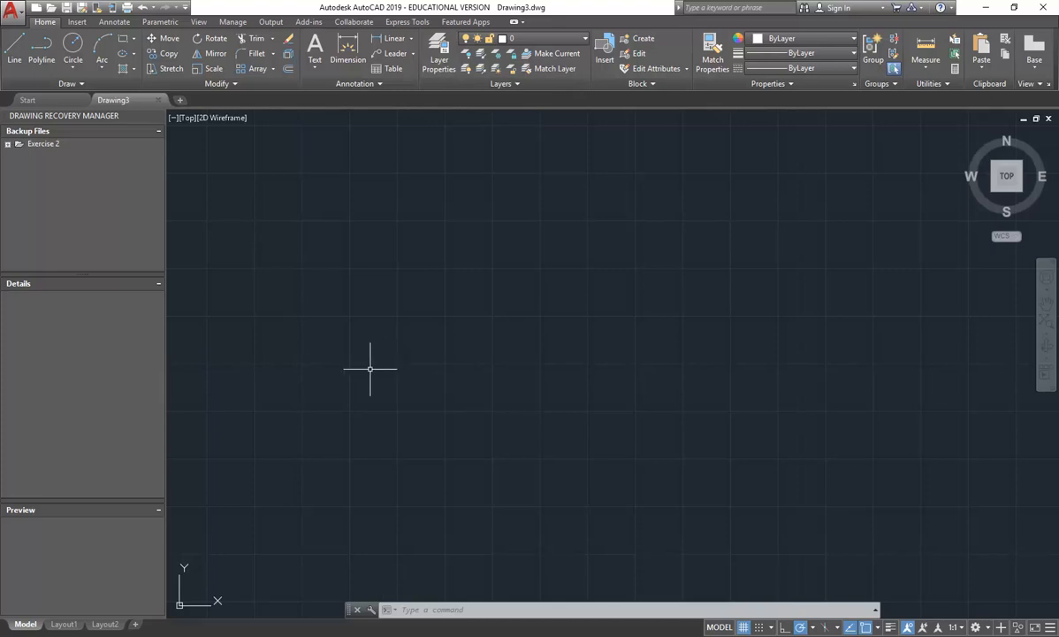
mouse_move(61, 625)
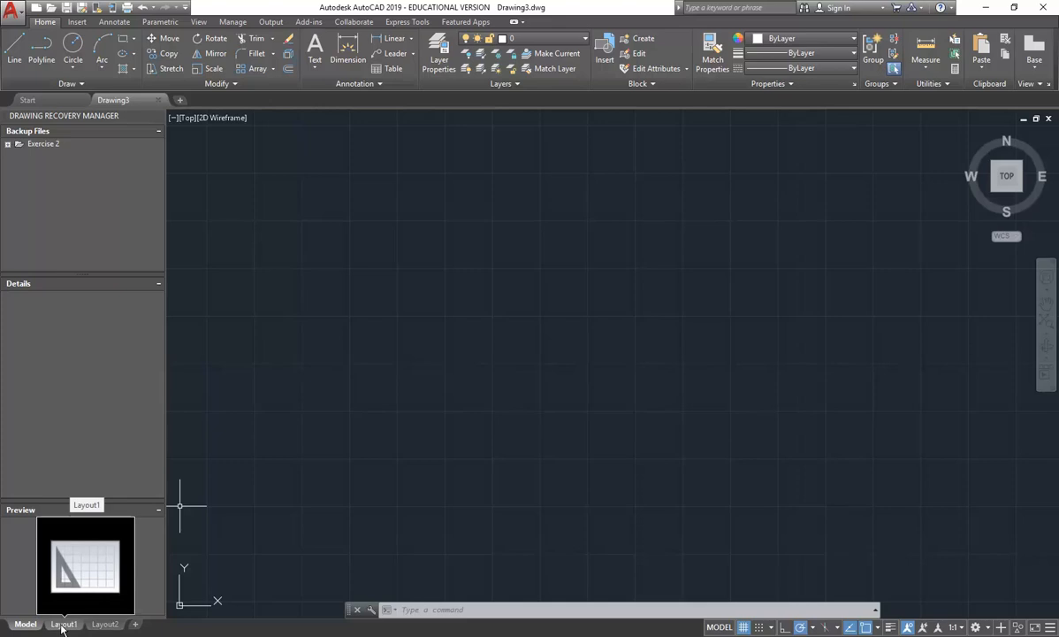
click(63, 625)
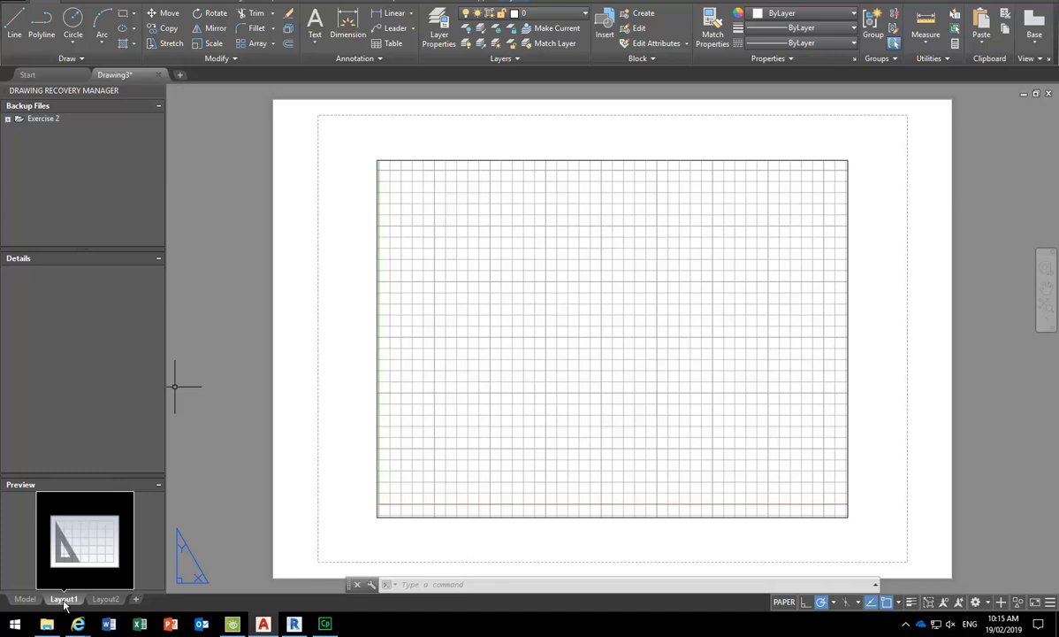
- Modify the page setup of Layout1 to use Adobe PDF as its printer/plotter
right_click(63, 599)
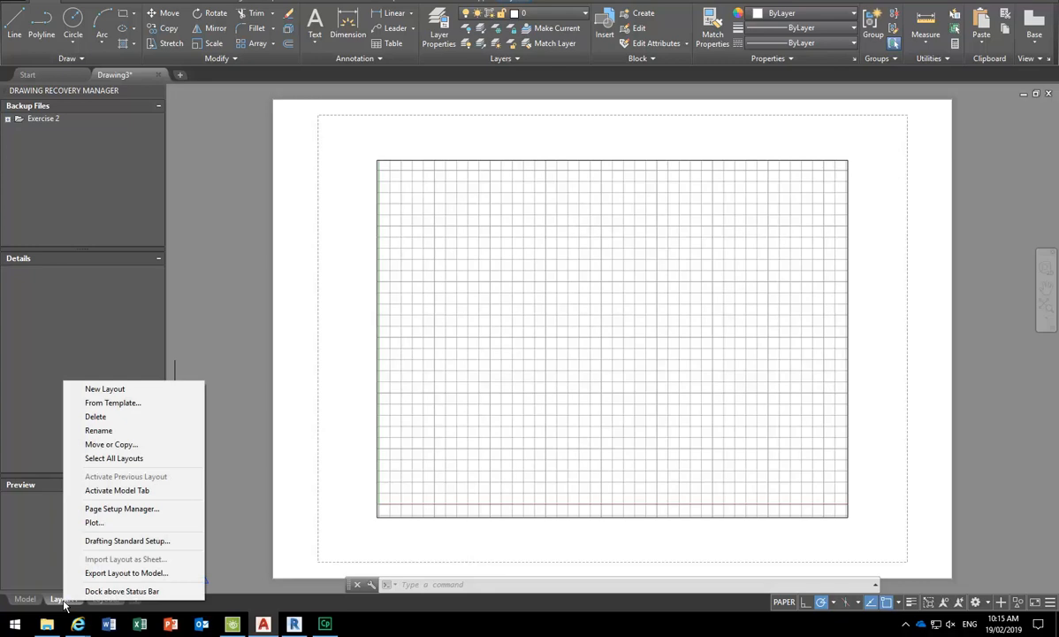
click(107, 510)
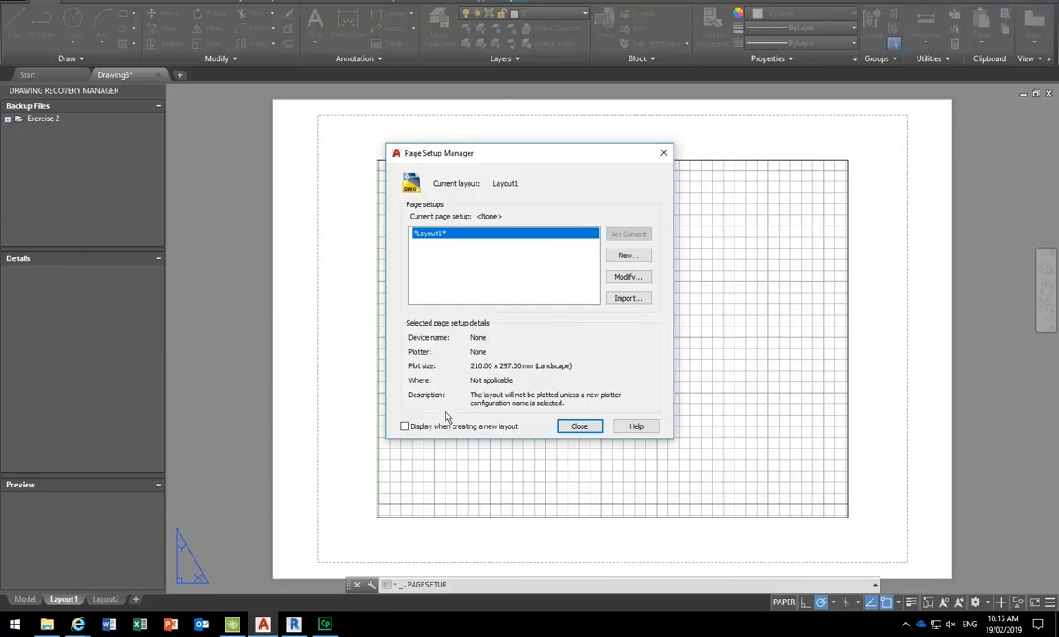
click(626, 278)
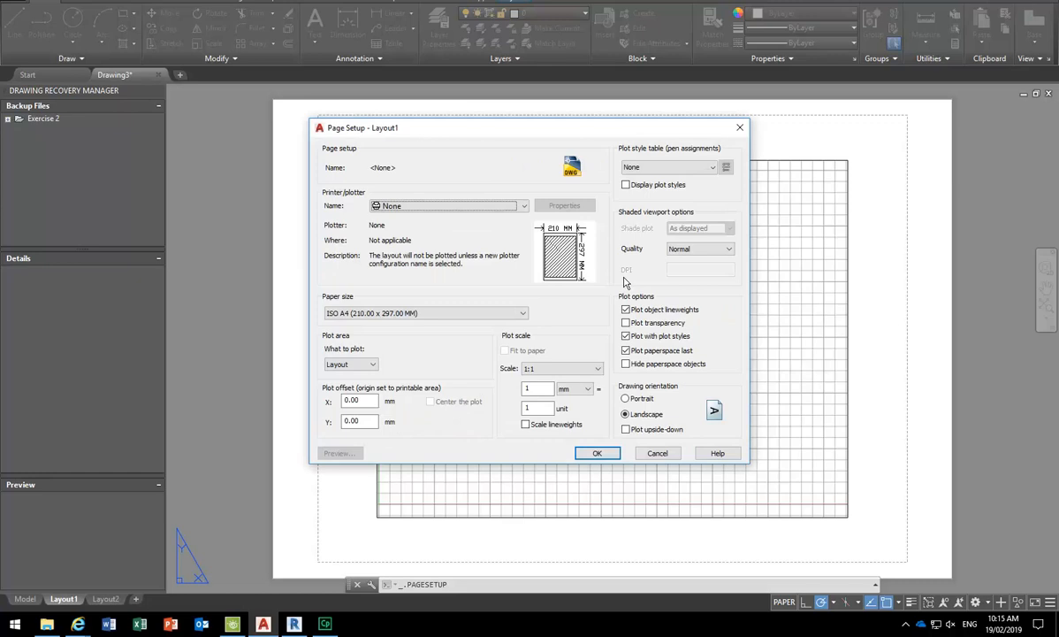
click(521, 206)
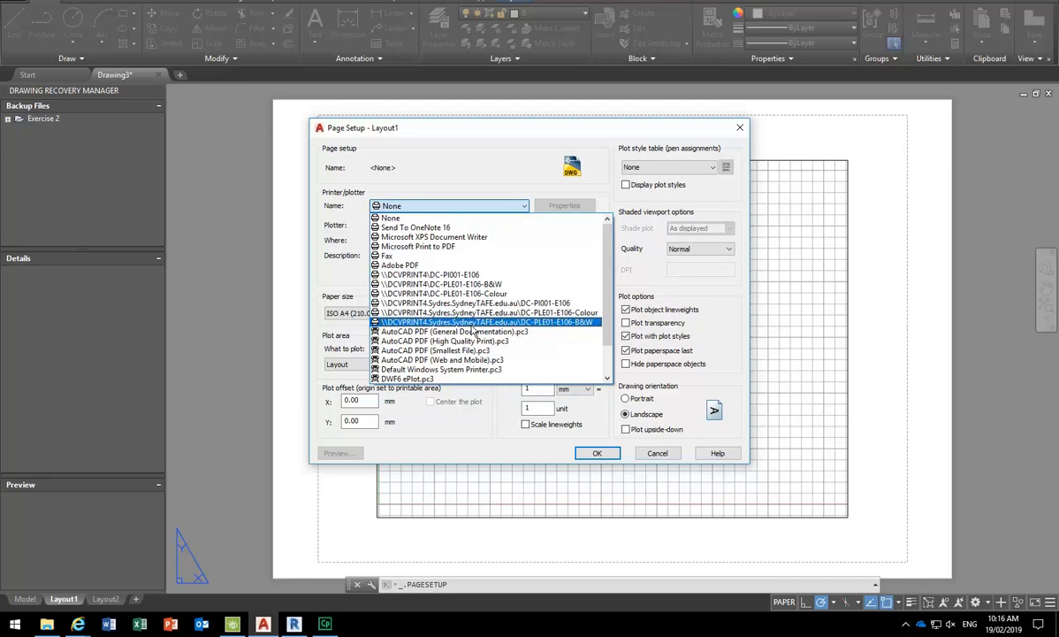
click(429, 266)
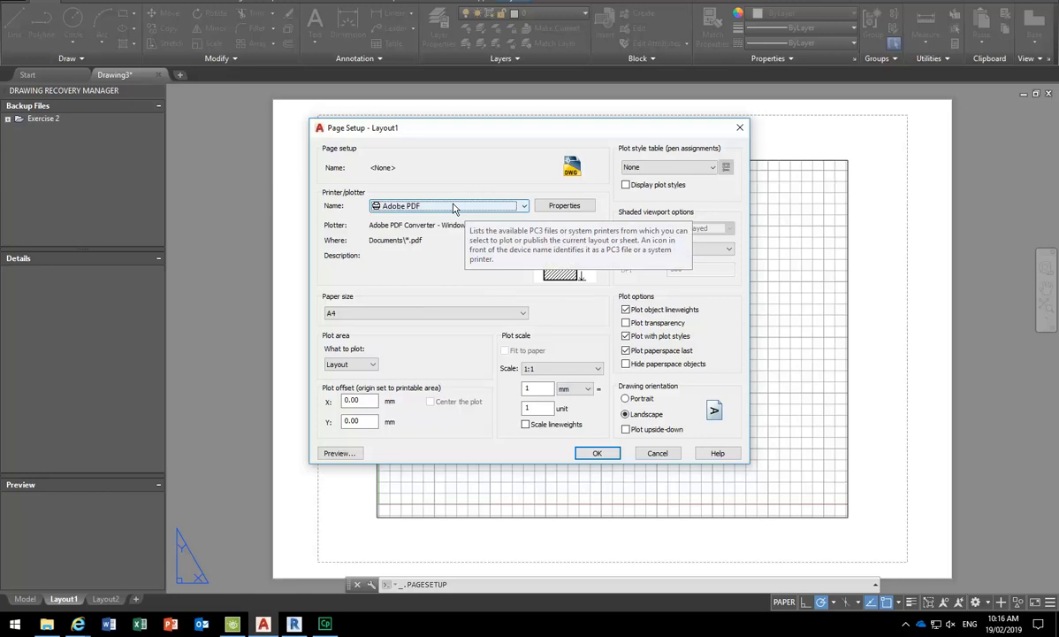
- Look through the available printers and change the printer/plotter to DWG To PDF.pc3
click(453, 206)
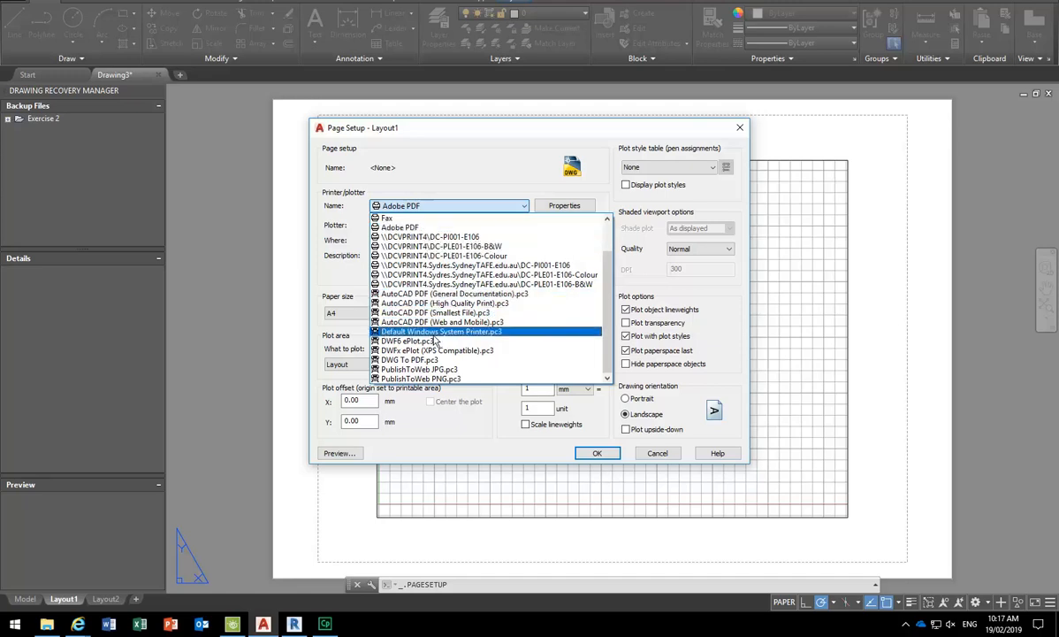
scroll(420, 256, up, 2)
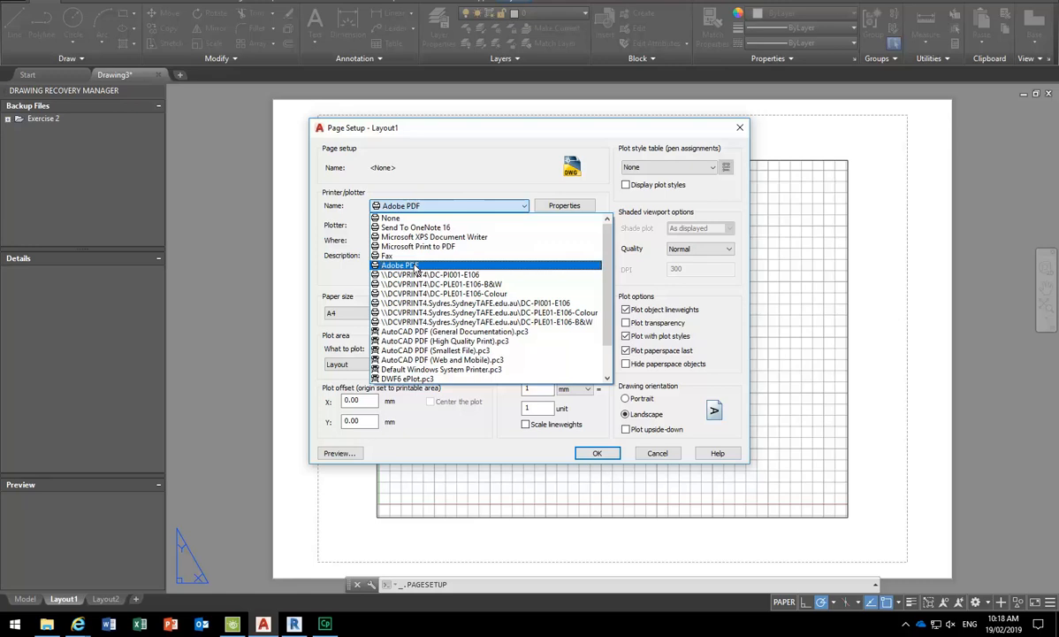
scroll(415, 267, down, 2)
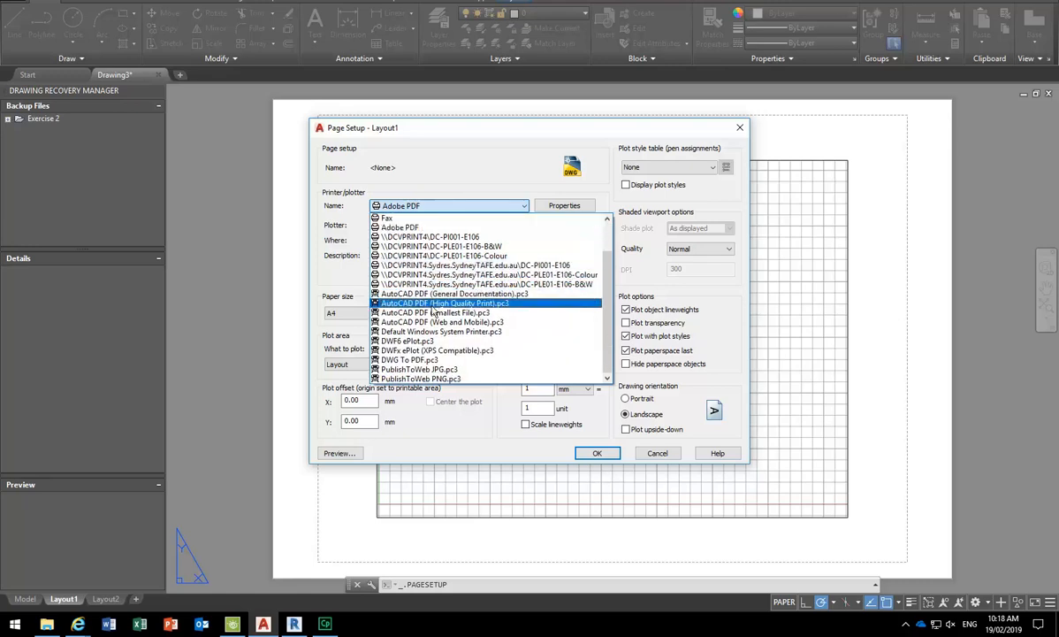
click(407, 361)
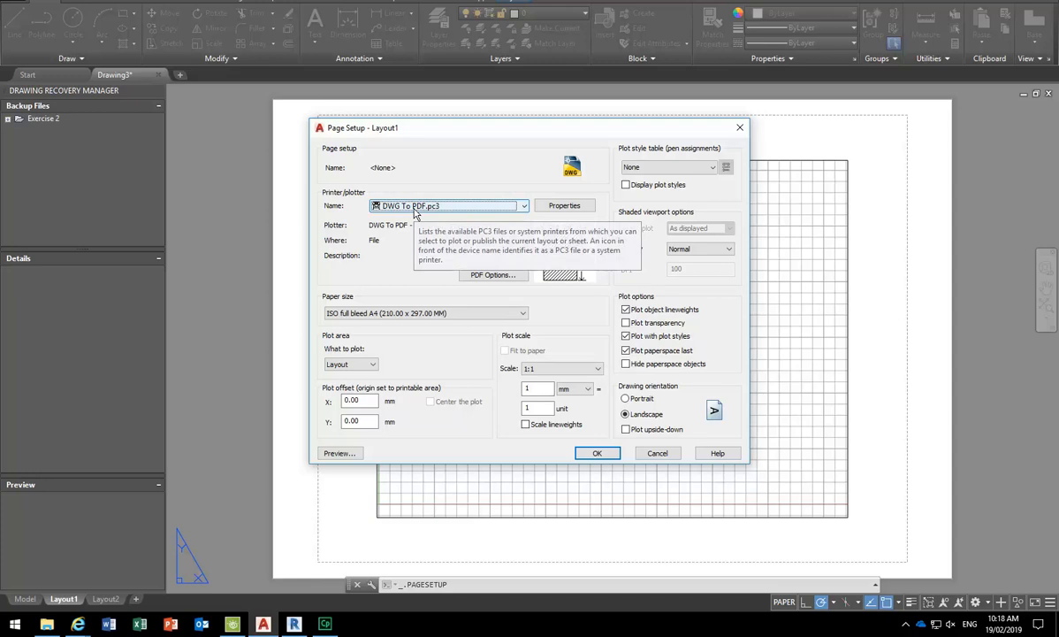
click(415, 206)
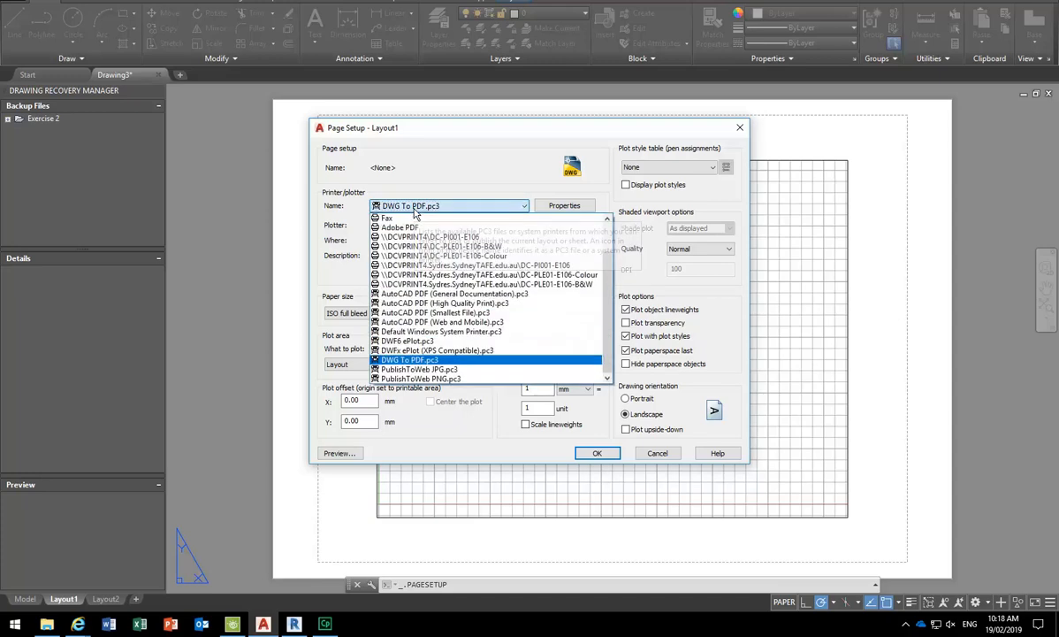
click(413, 211)
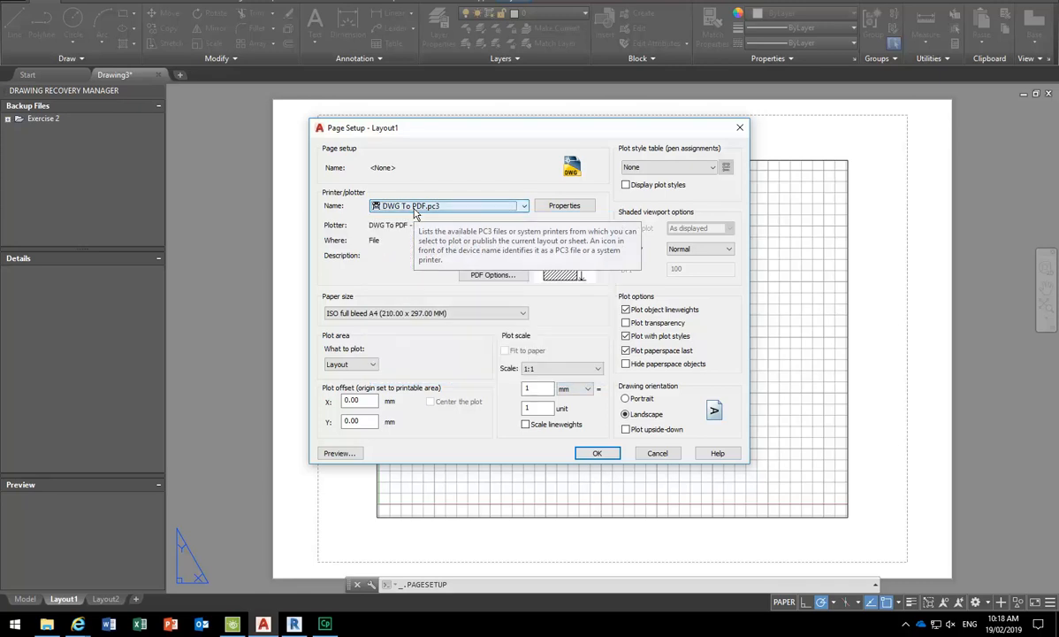
- Change the printer/plotter to Adobe PDF and accept the default Letter paper size
click(415, 206)
click(403, 228)
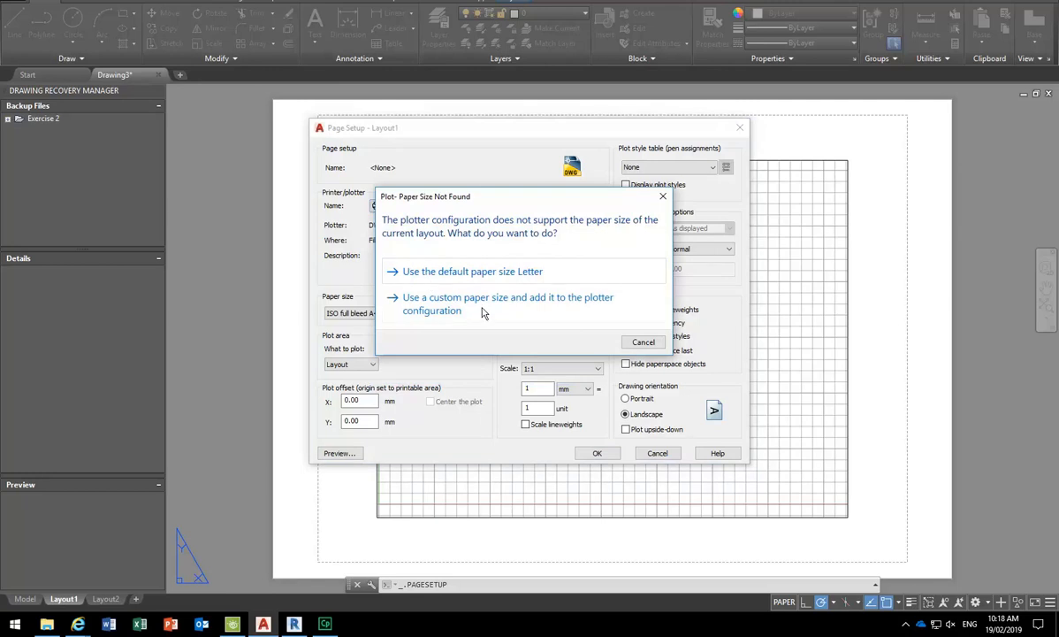
click(442, 269)
- Look through the available paper sizes and set the page setup's paper size to A3
click(445, 314)
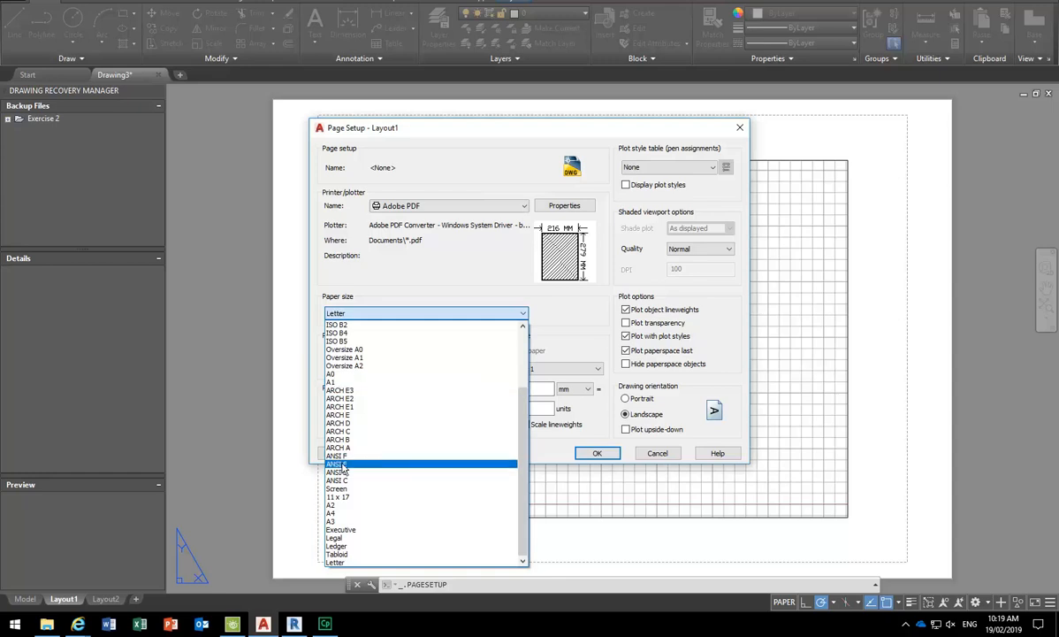
click(311, 359)
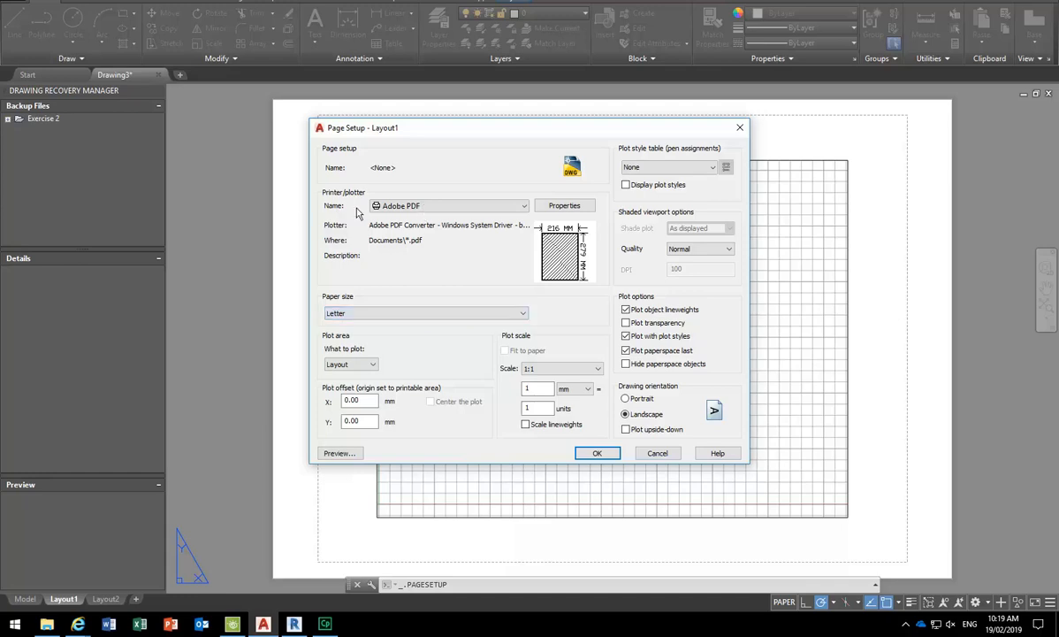
click(454, 312)
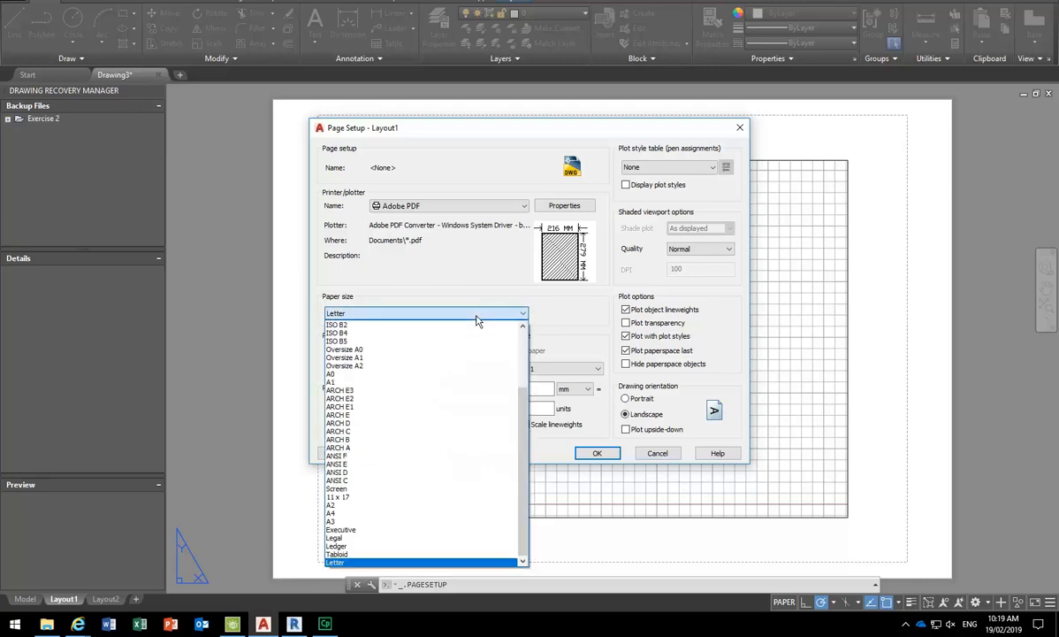
scroll(402, 432, up, 3)
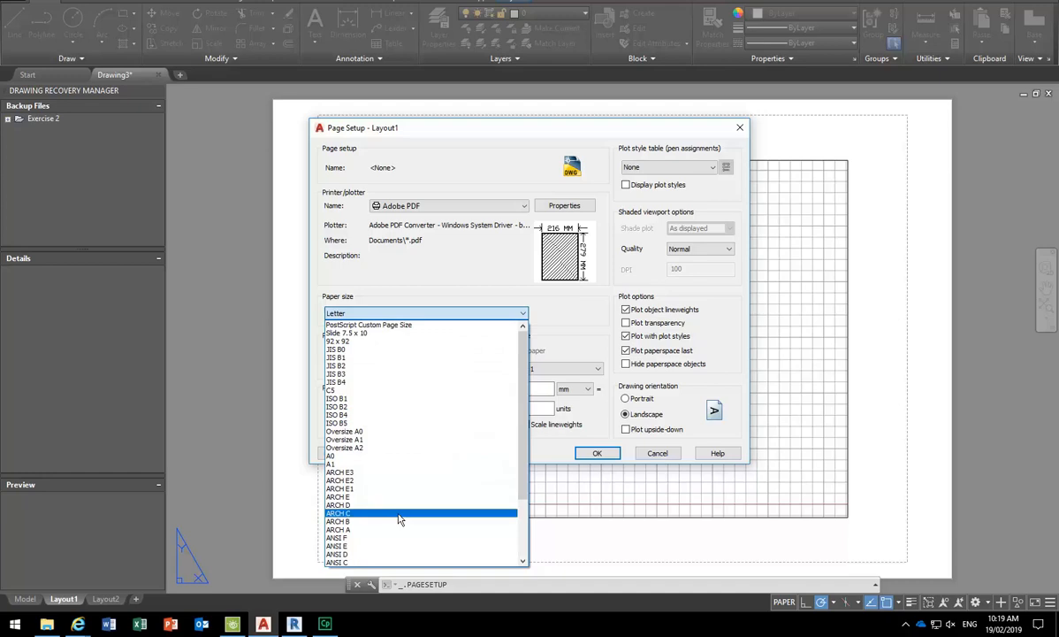
scroll(381, 390, down, 3)
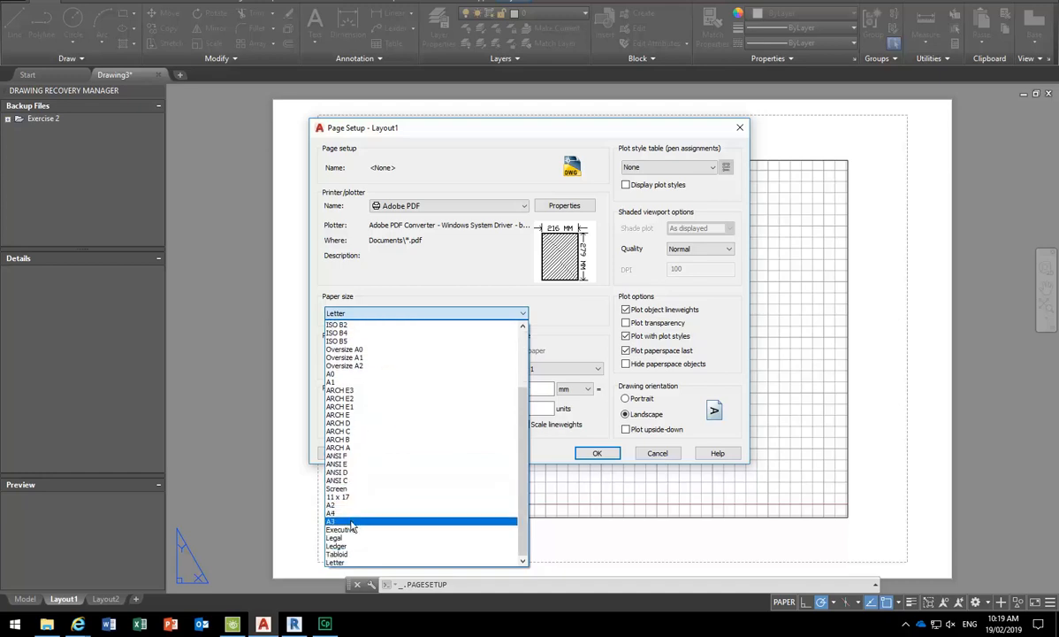
click(351, 522)
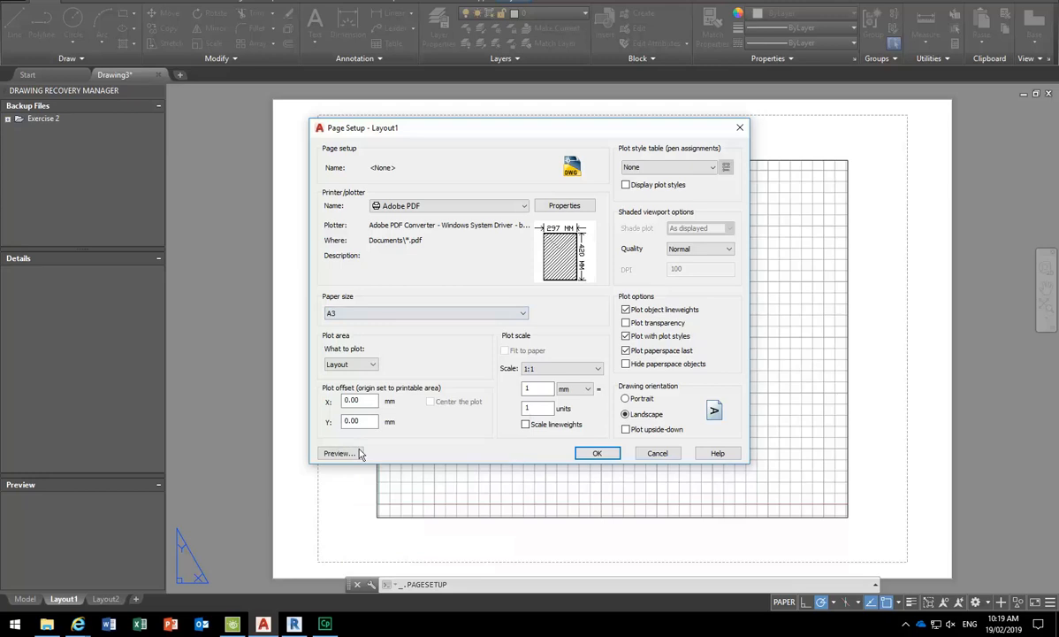
click(466, 314)
click(466, 313)
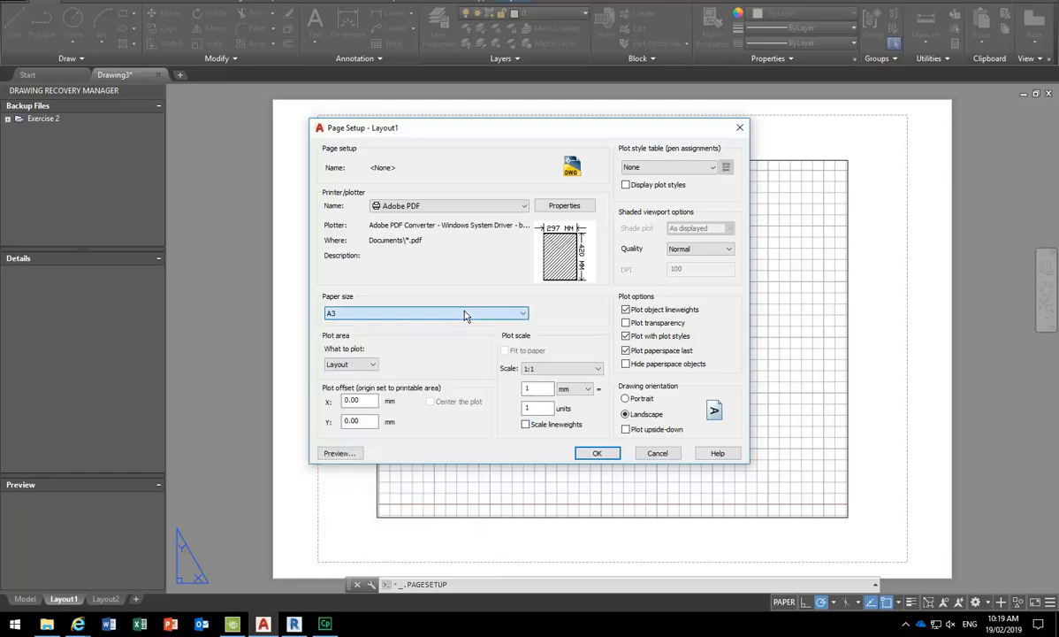
click(466, 311)
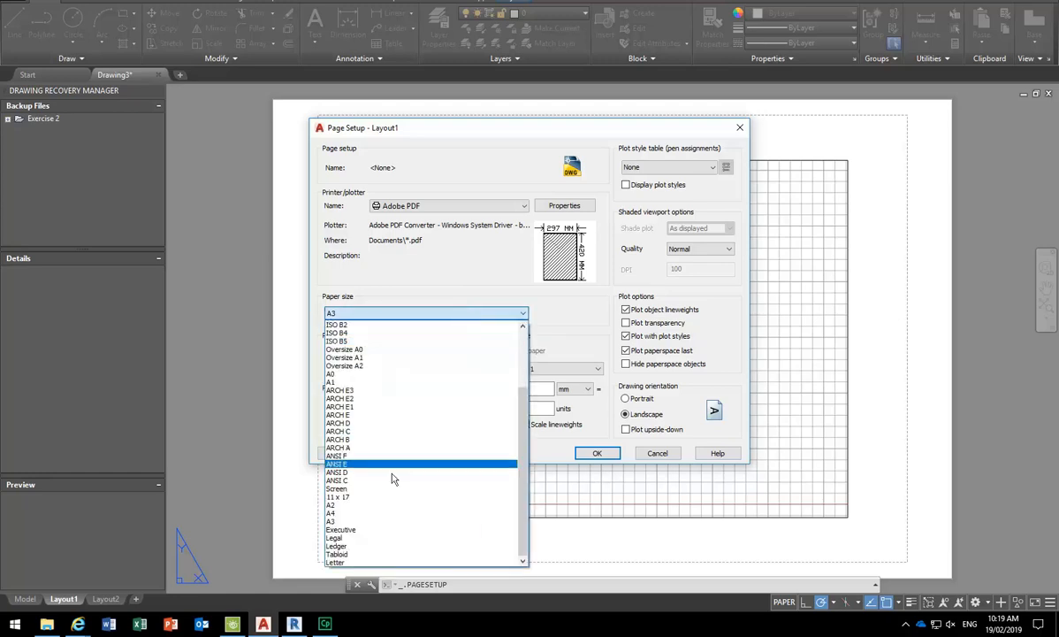
click(340, 521)
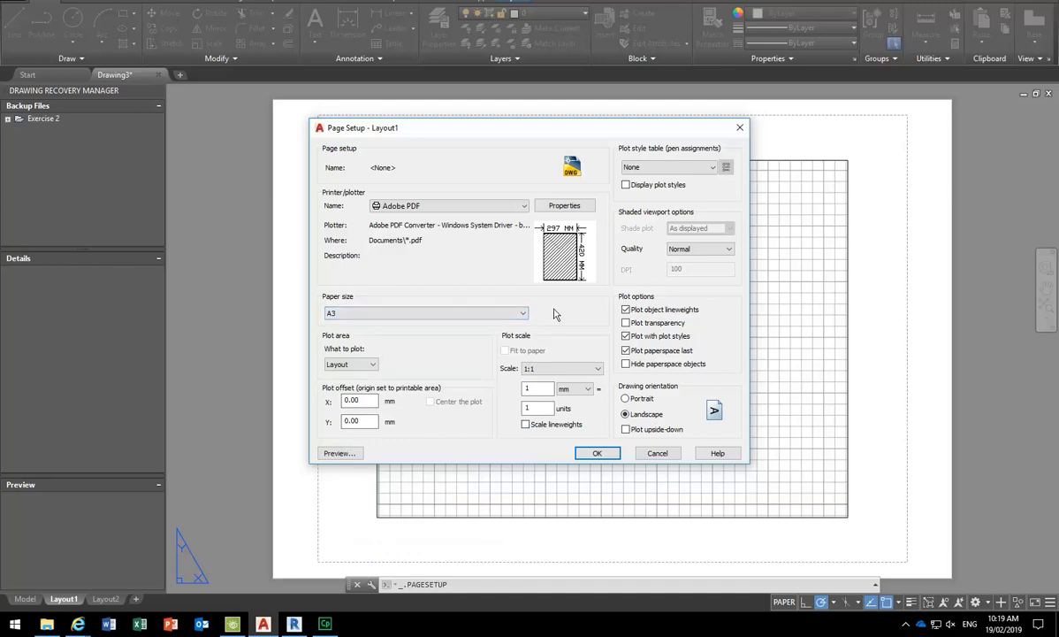
- Assign the monochrome.ctb plot style table and review its color and line properties without editing them
click(686, 167)
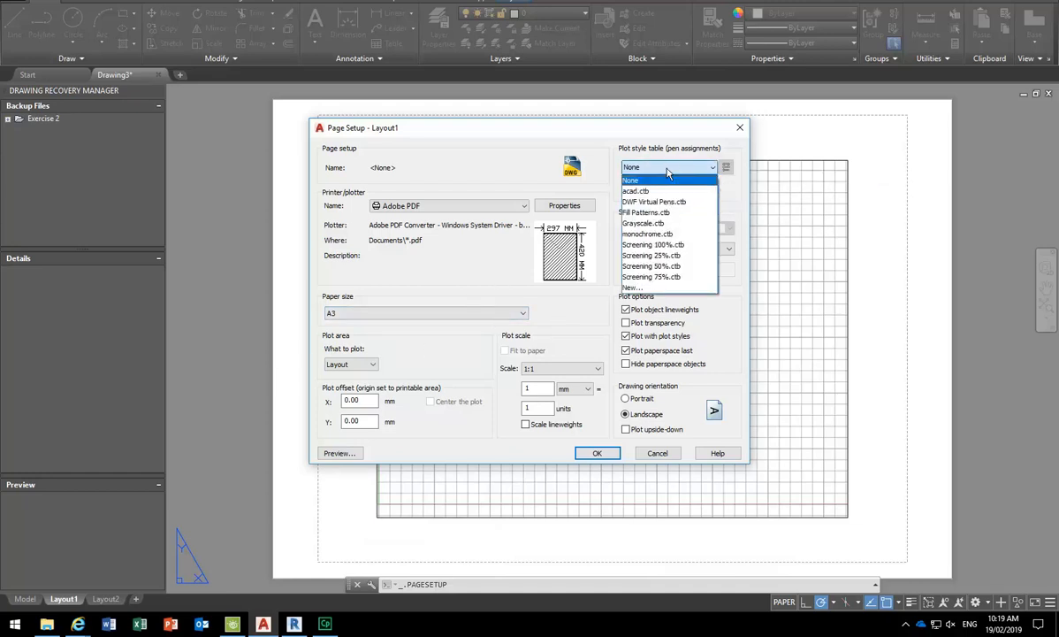
click(656, 234)
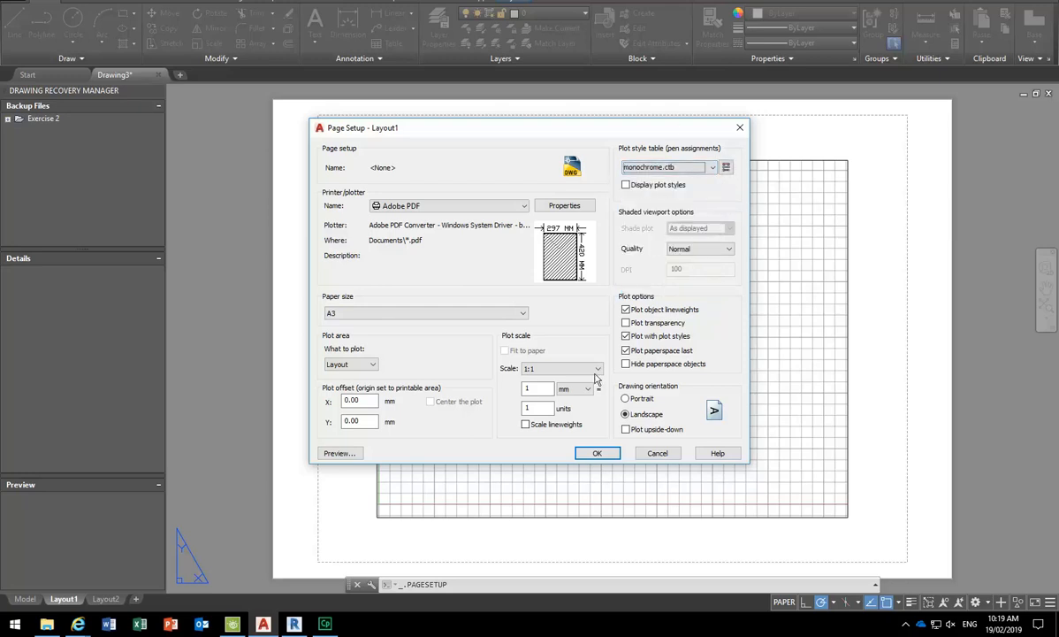
click(725, 167)
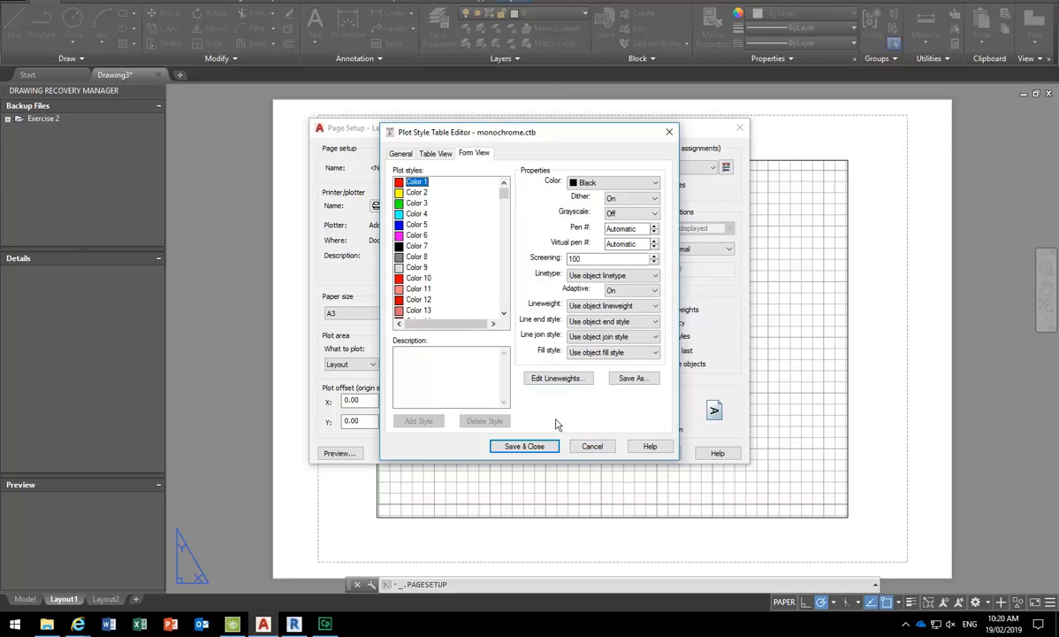
click(575, 446)
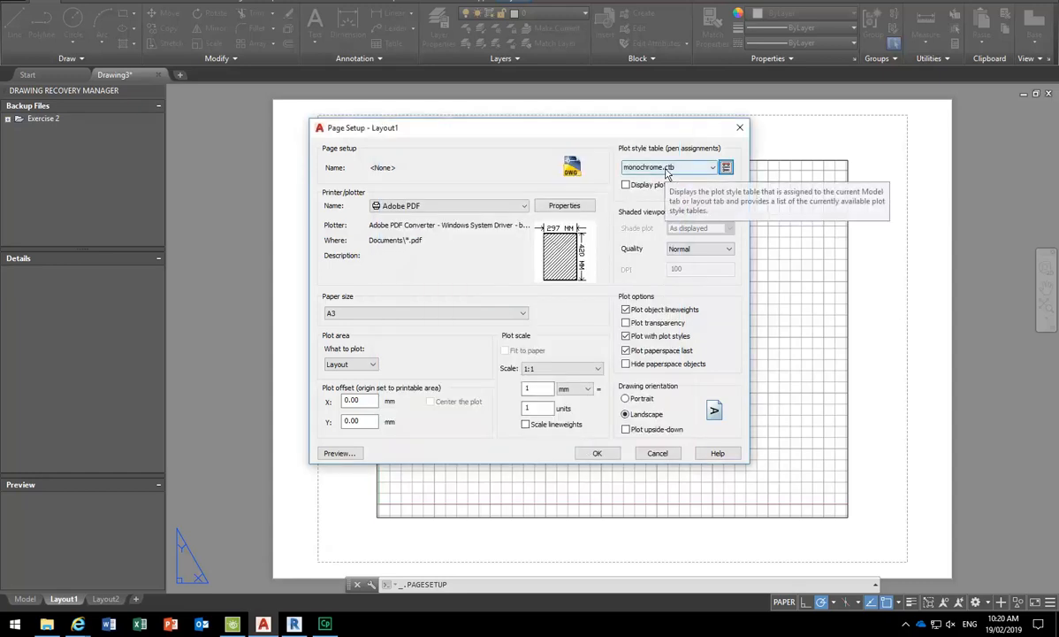
click(726, 167)
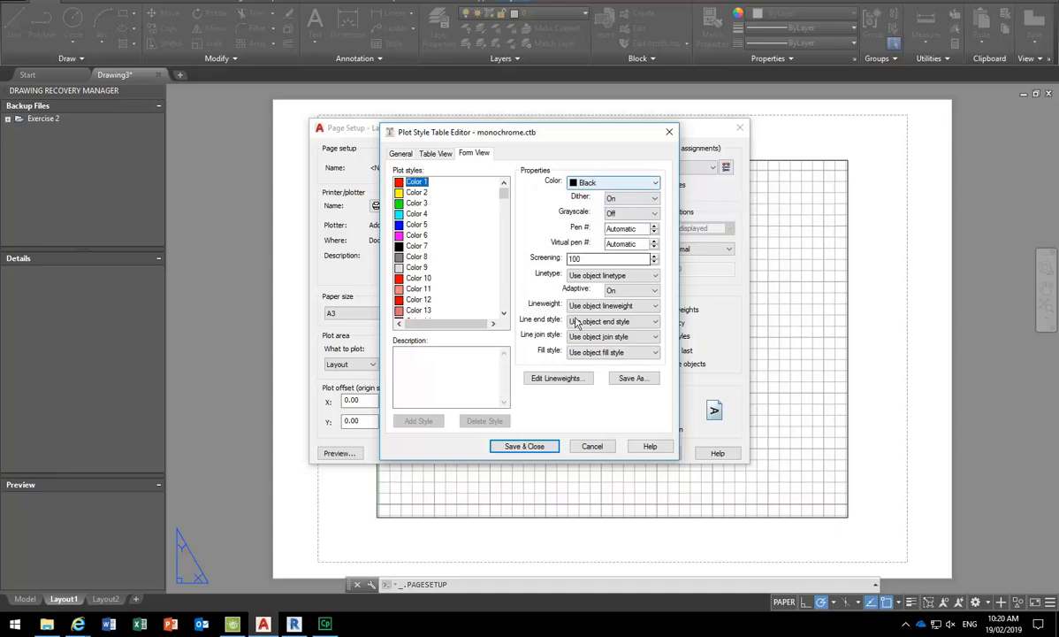
click(587, 447)
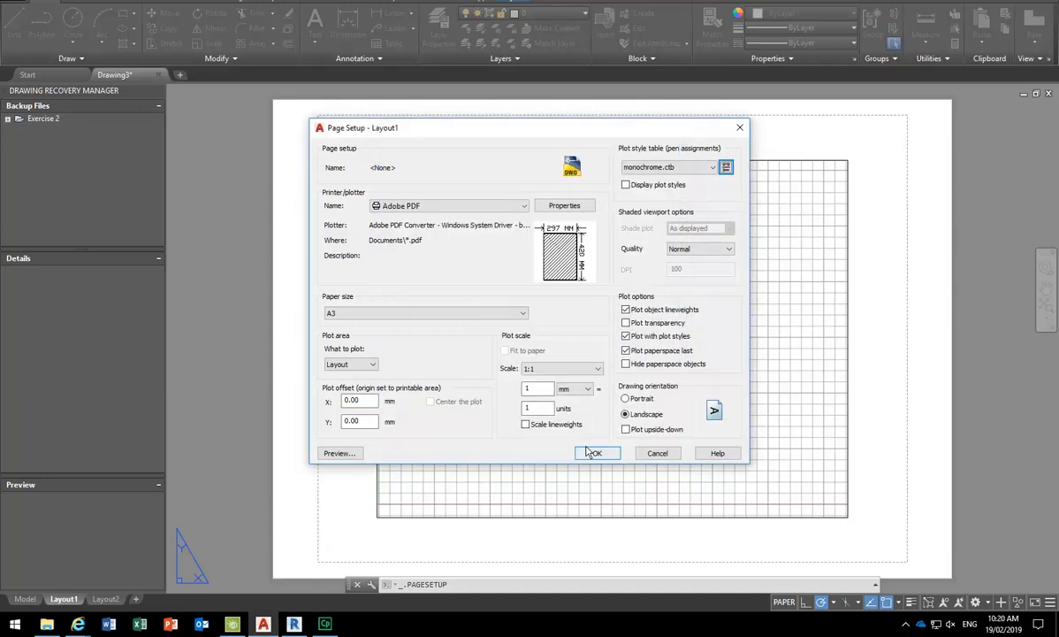
mouse_move(583, 245)
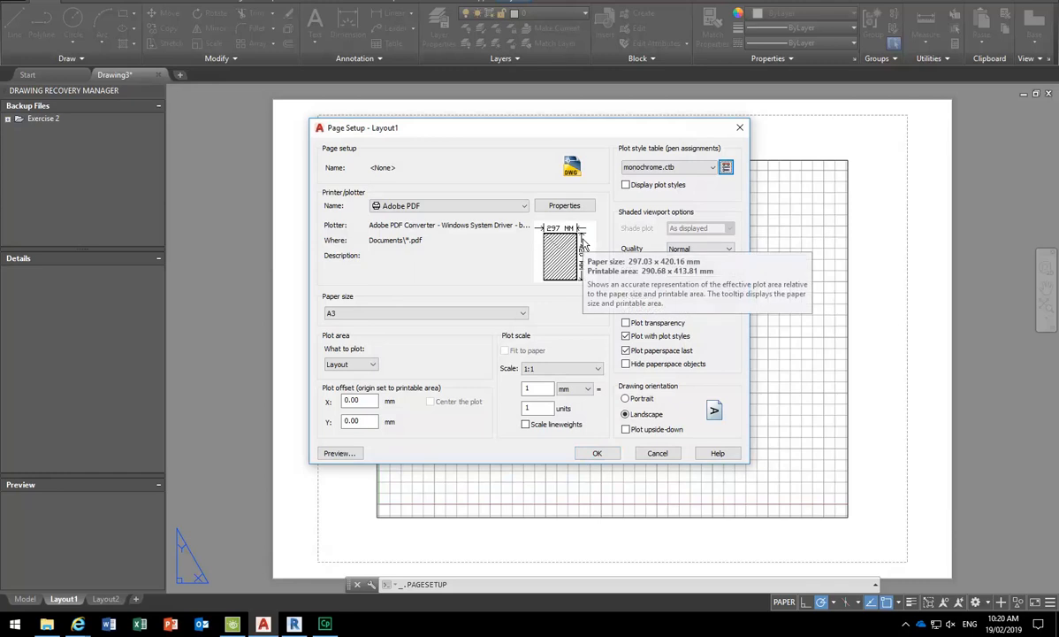
click(676, 170)
click(676, 171)
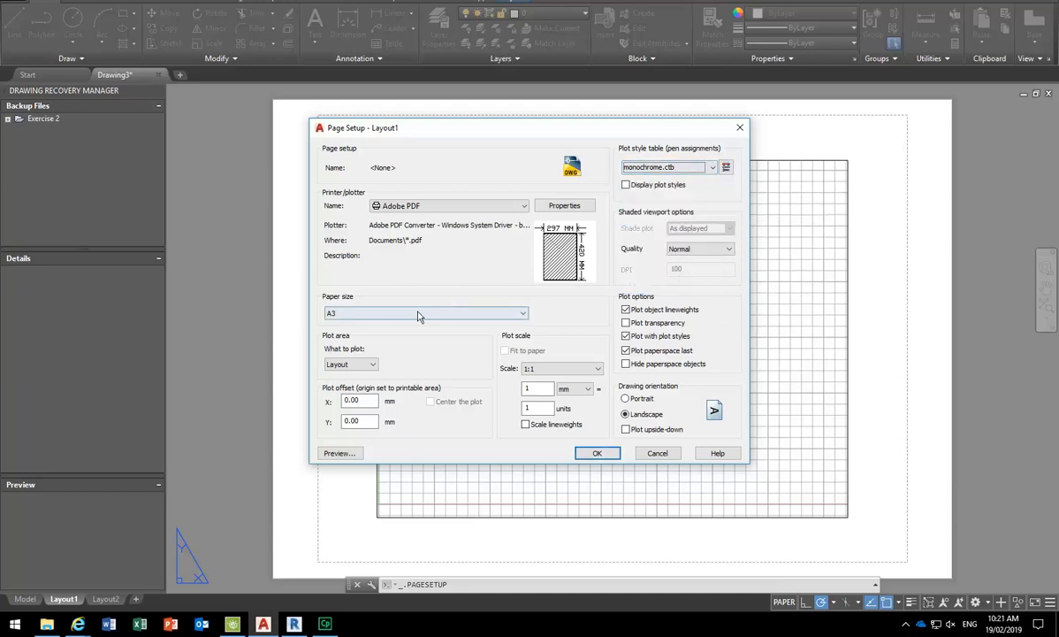
- Choose Layout as the area to plot in the page setup
click(351, 364)
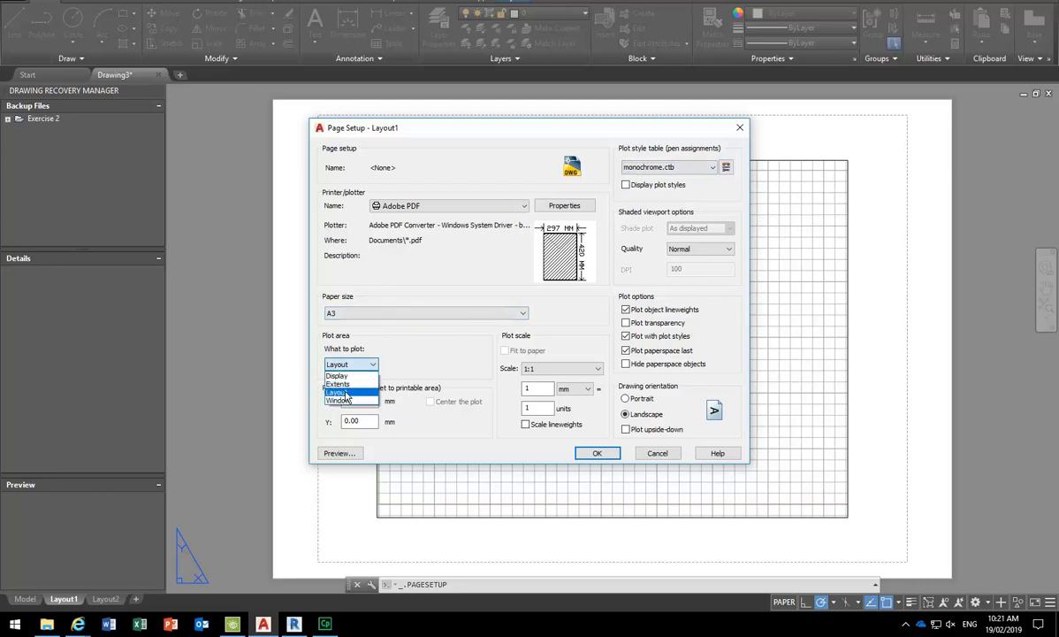
click(341, 393)
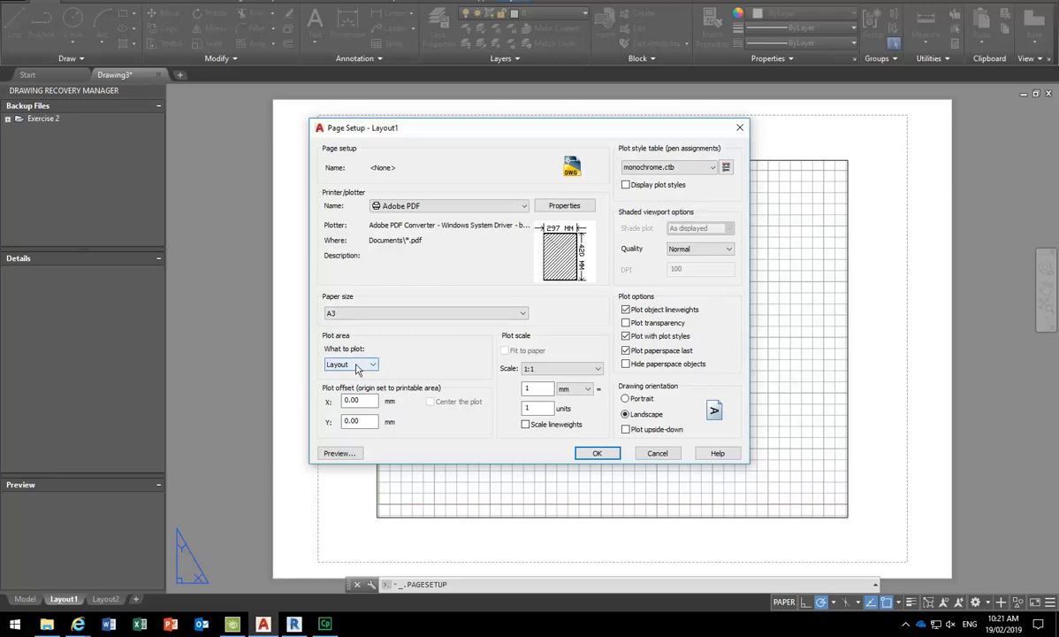
- Set the plot scale of Layout1's page setup to 1:1
click(571, 370)
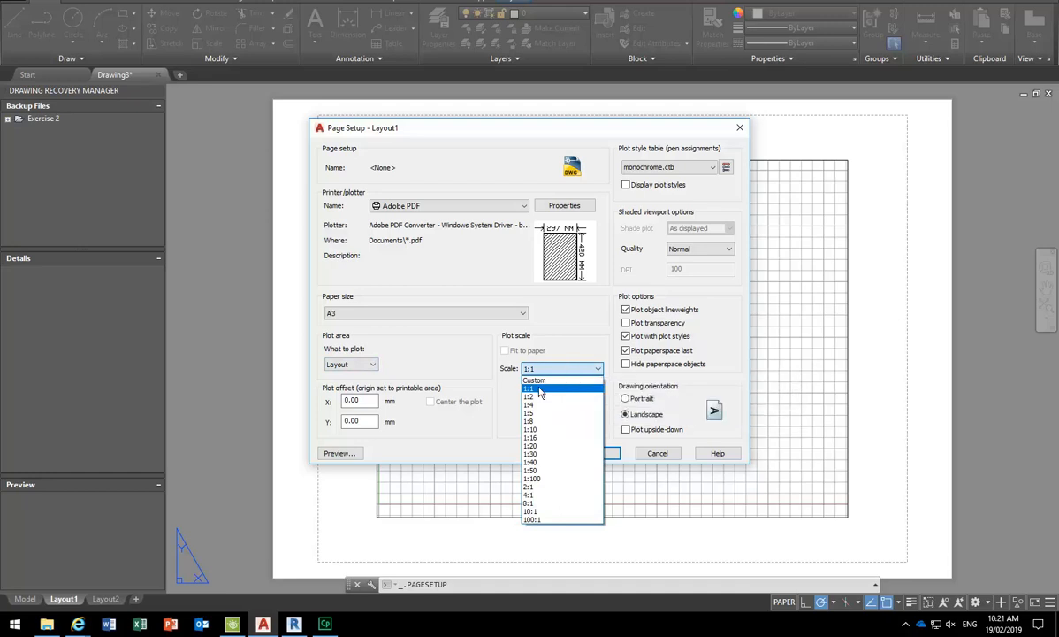
click(540, 391)
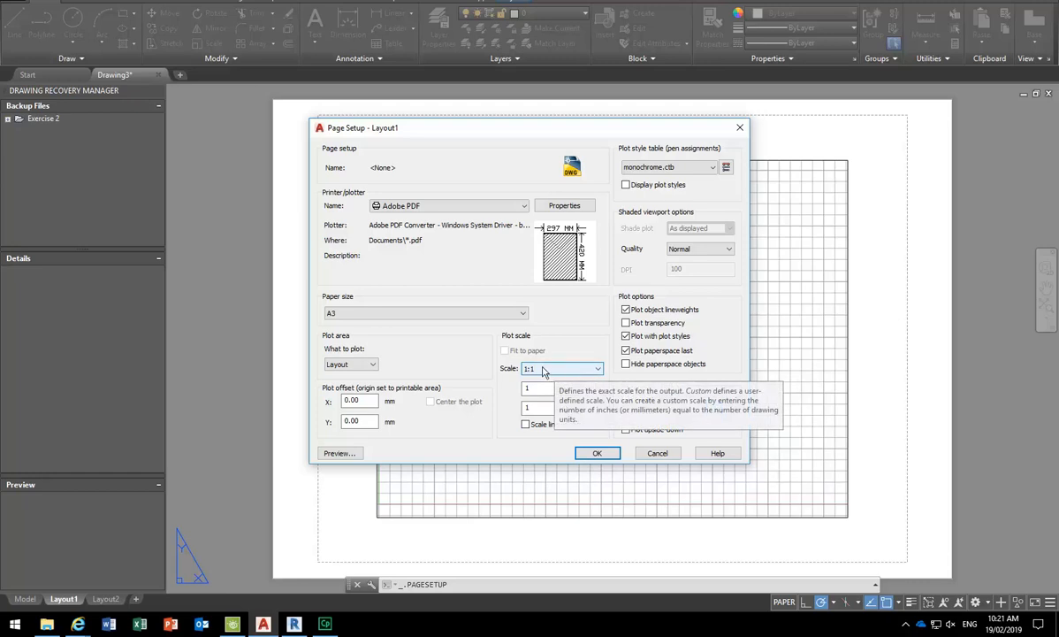
- Try inches as the paper unit of the plot scale, then restore it to mm
click(575, 389)
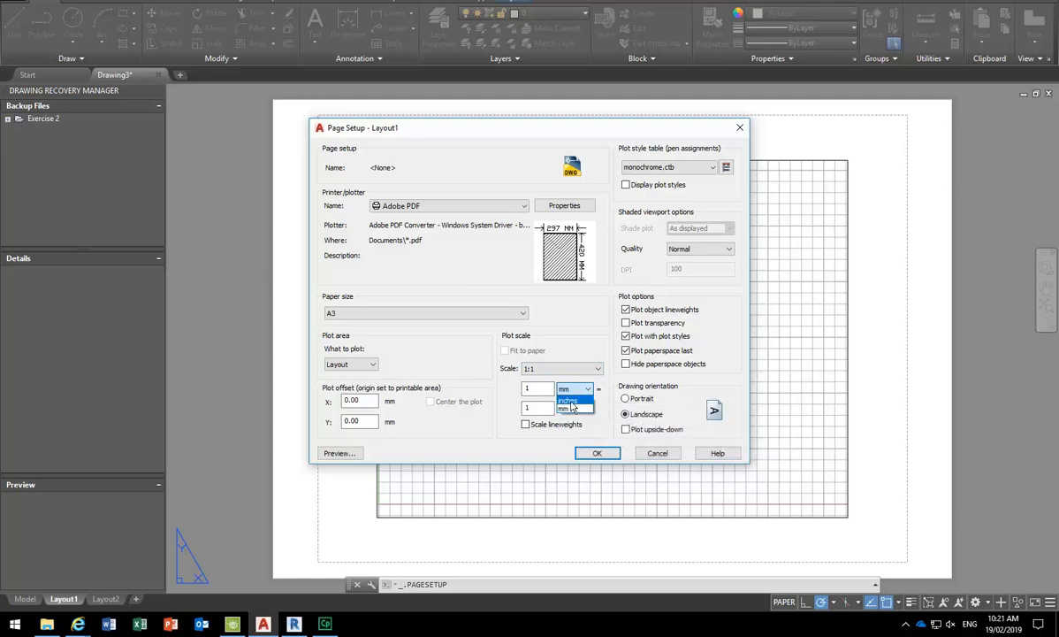
click(570, 401)
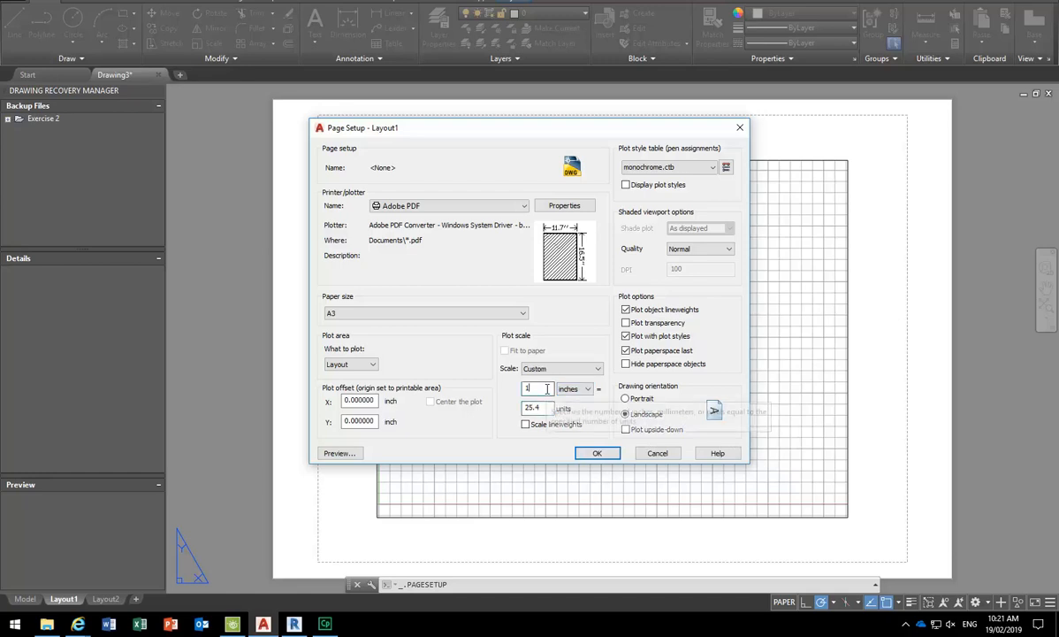
click(572, 390)
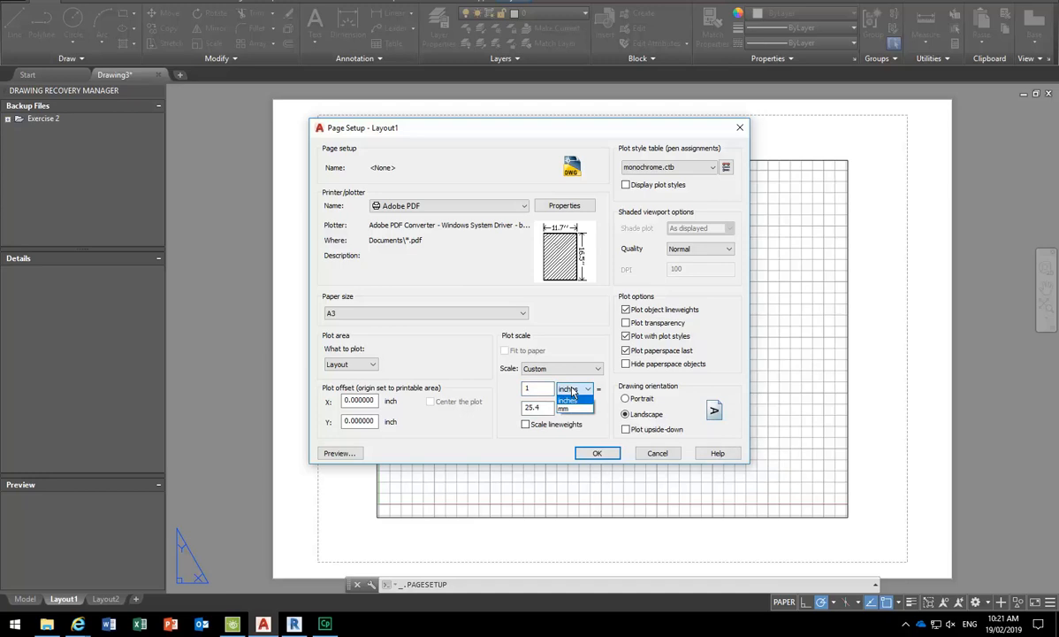
click(564, 408)
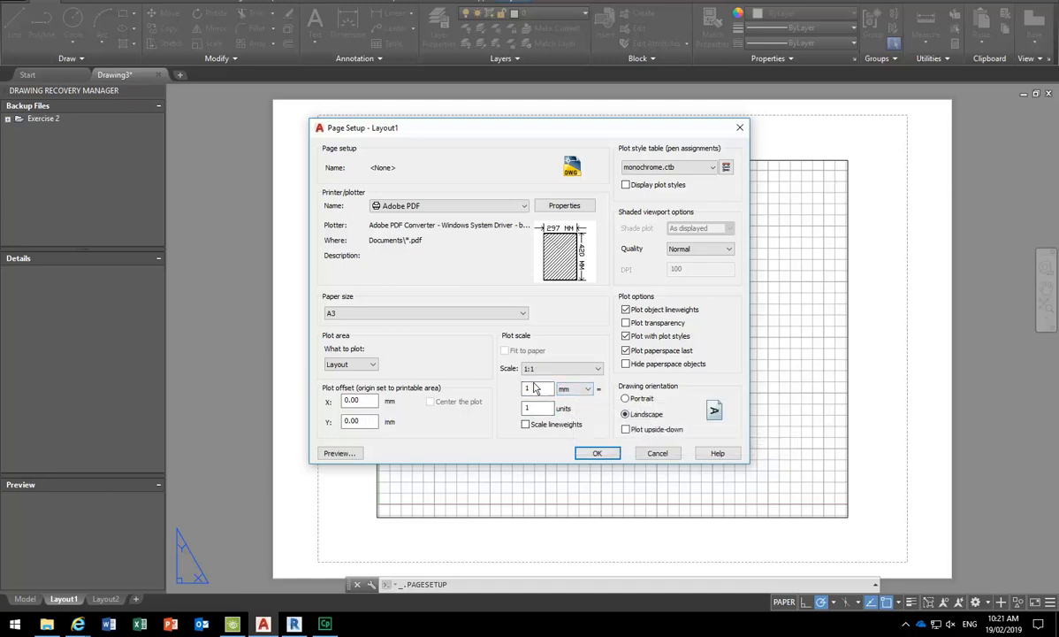
- Keep the plot scale at 1:1 with 1 mm equal to 1 unit and accept Layout1's page setup
click(541, 407)
click(576, 369)
click(535, 368)
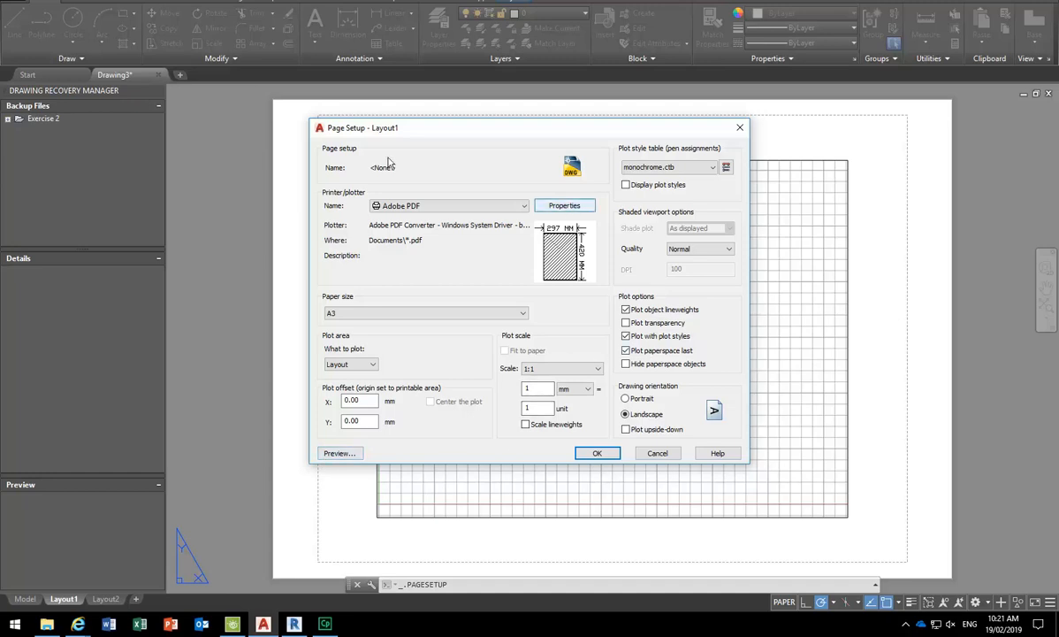
click(597, 454)
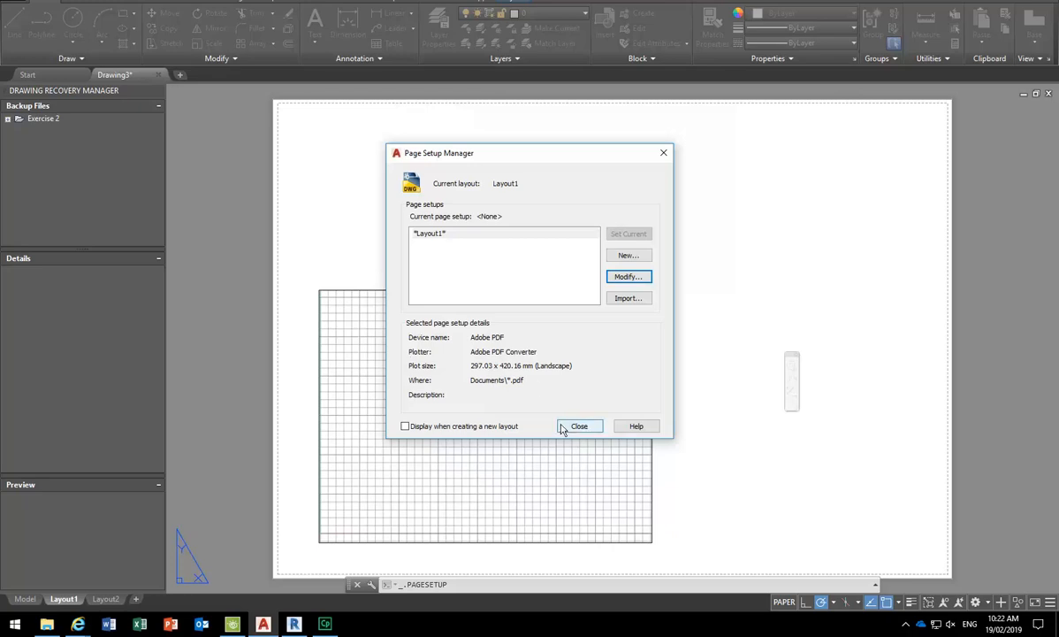
- Reopen Layout1's page setup to review its plotter, paper size and scale settings, and close the Page Setup Manager
click(630, 276)
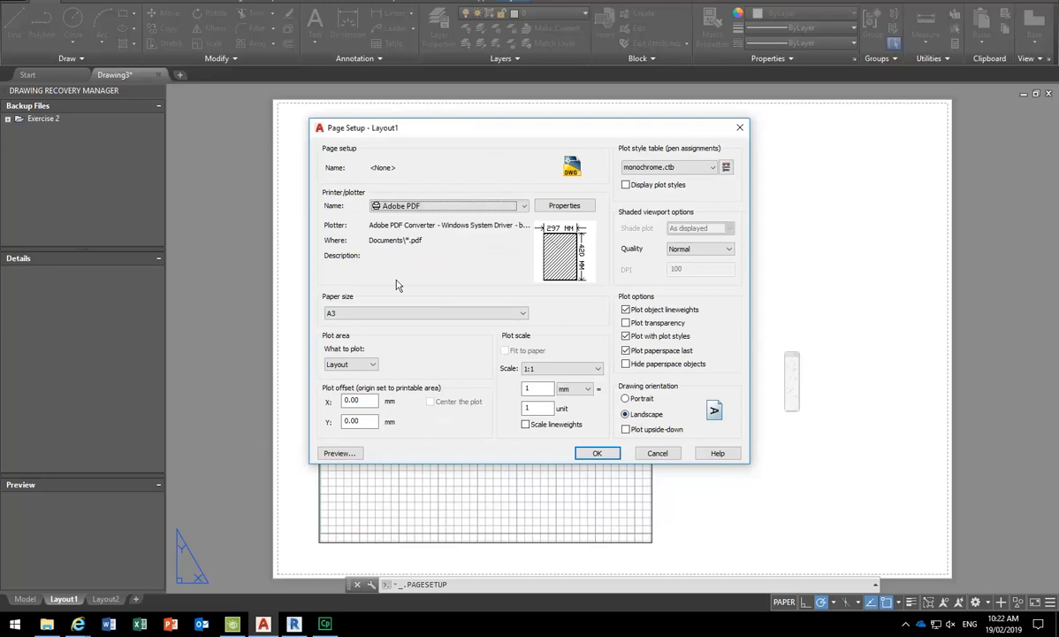
click(597, 454)
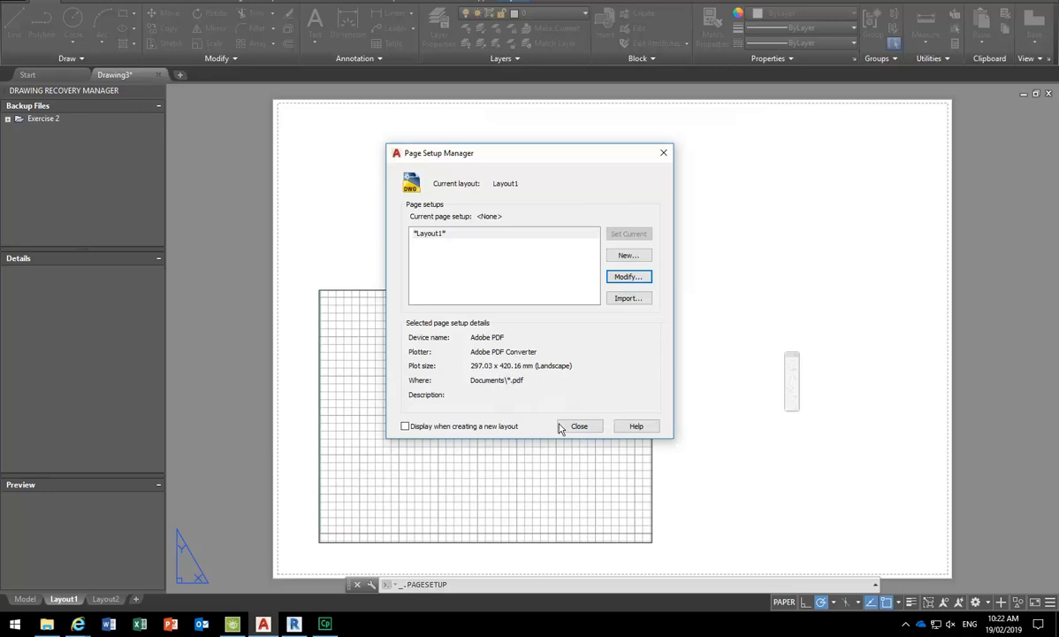
click(628, 277)
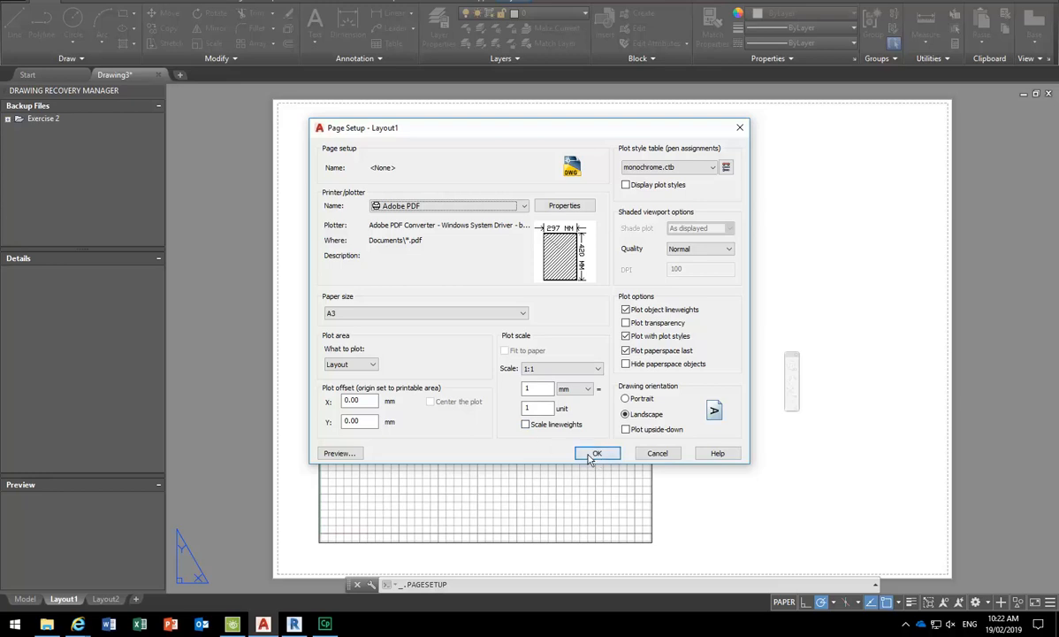
click(592, 458)
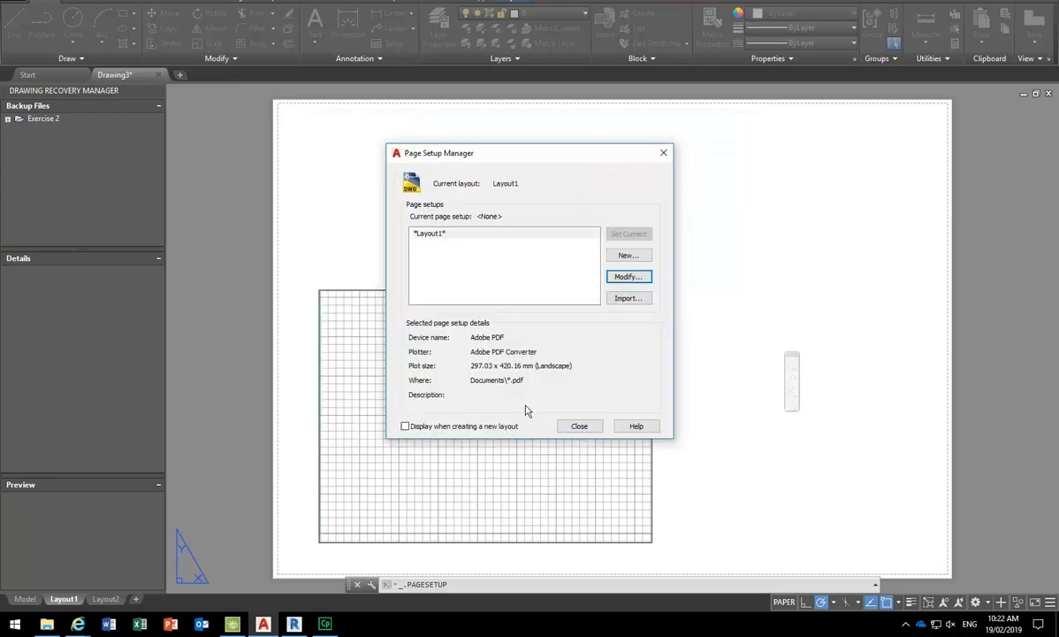
click(575, 425)
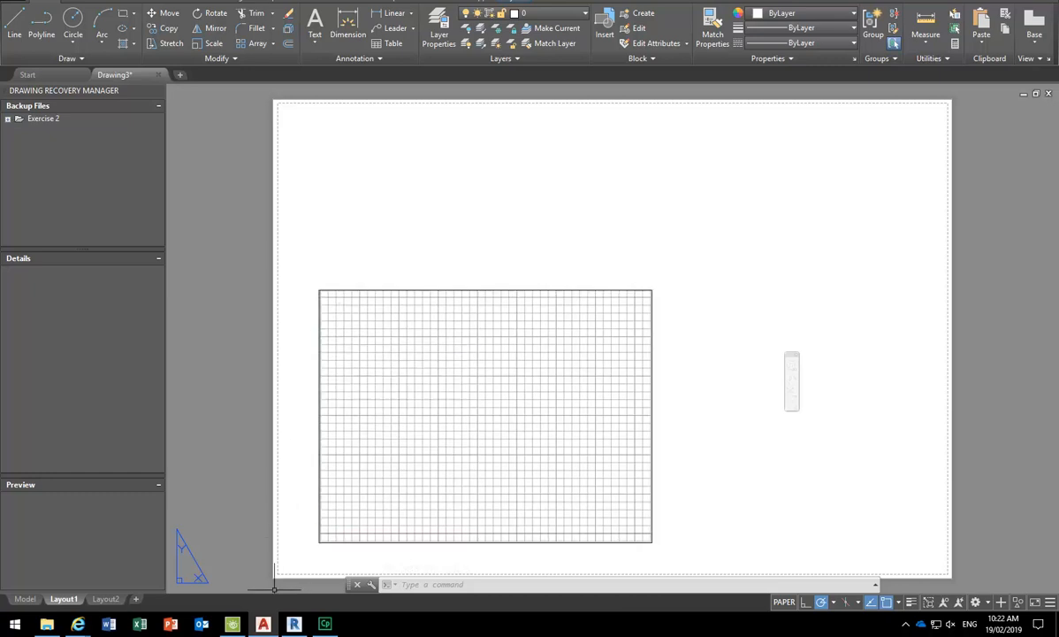
- Draw a rectangle on Layout1 from 0,0, 420 mm wide and 297 mm high, as the A3 sheet outline
click(122, 15)
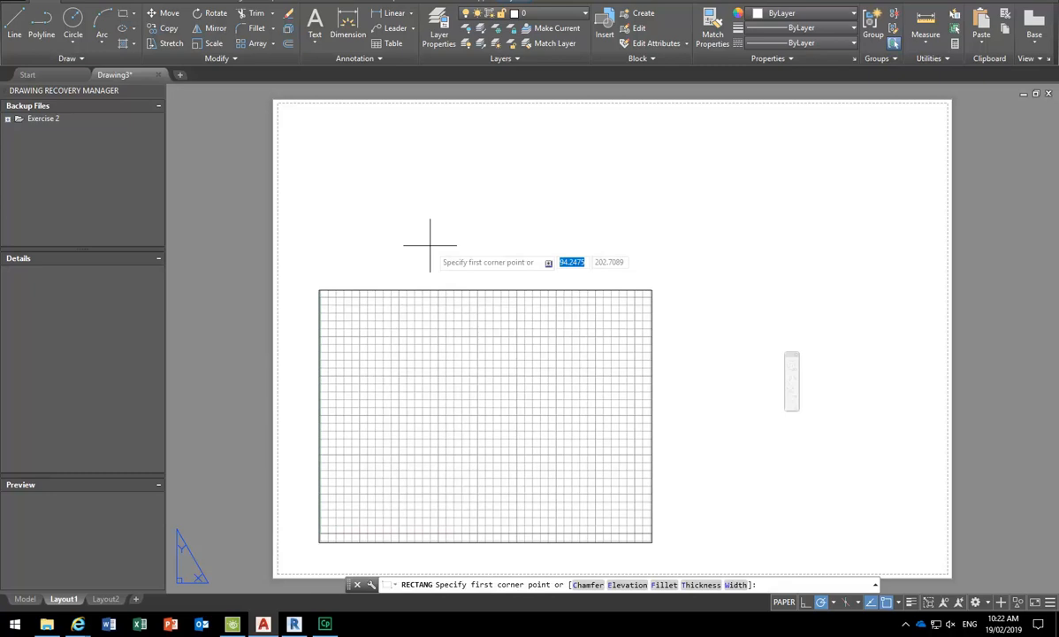
text(0,0)
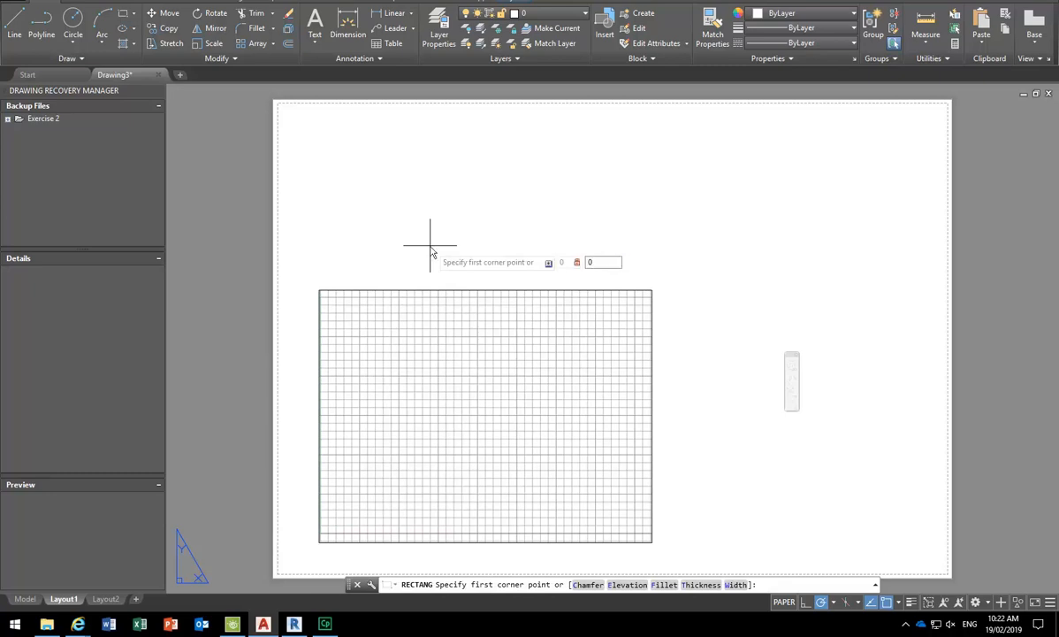
key(Return)
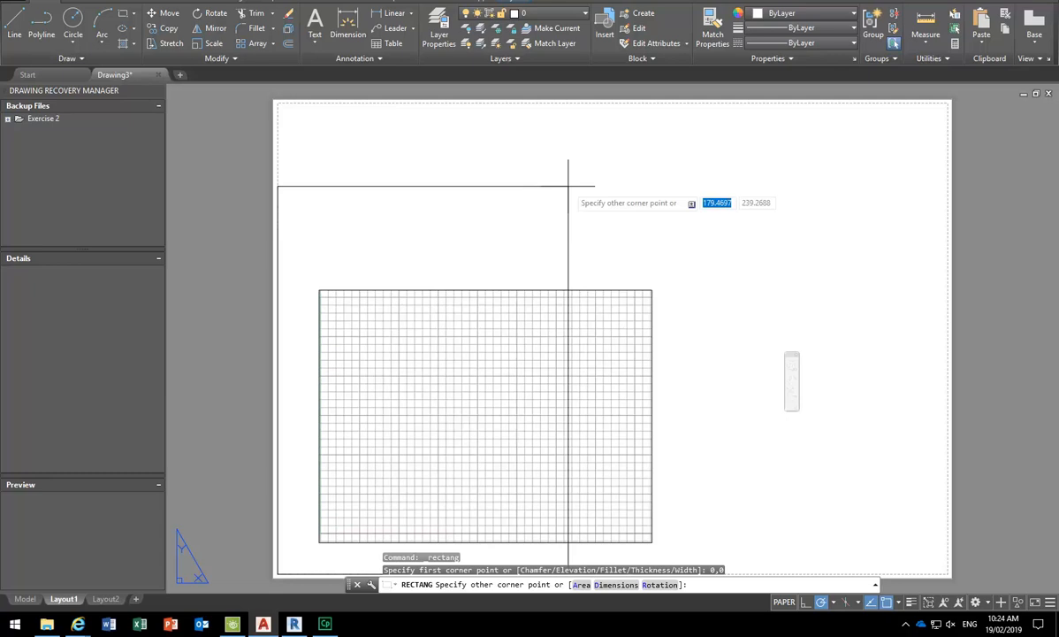
text(420)
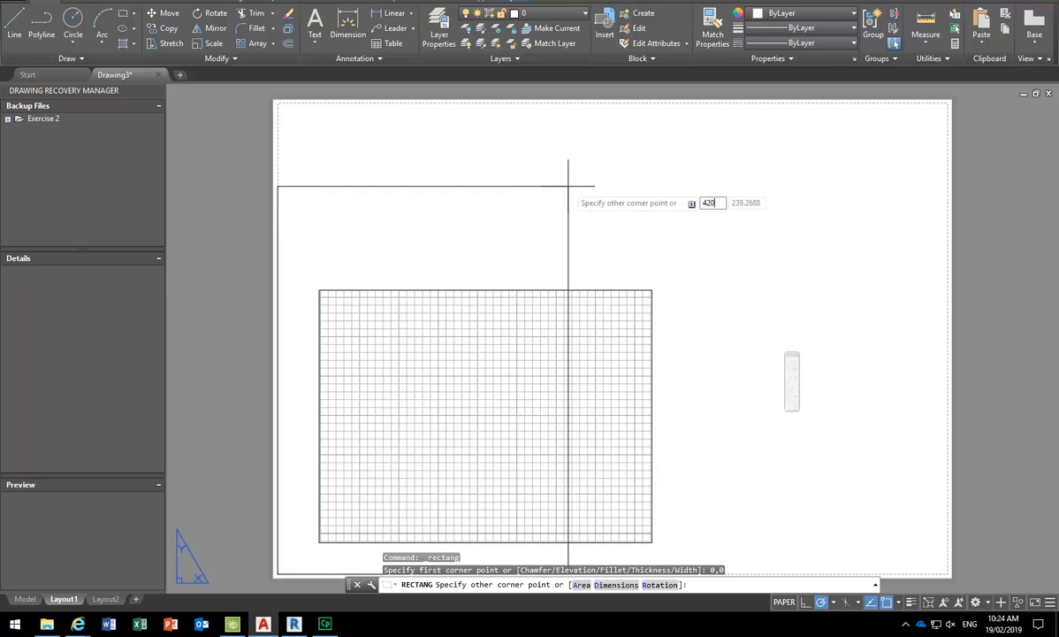
key(Tab)
text(297)
key(Return)
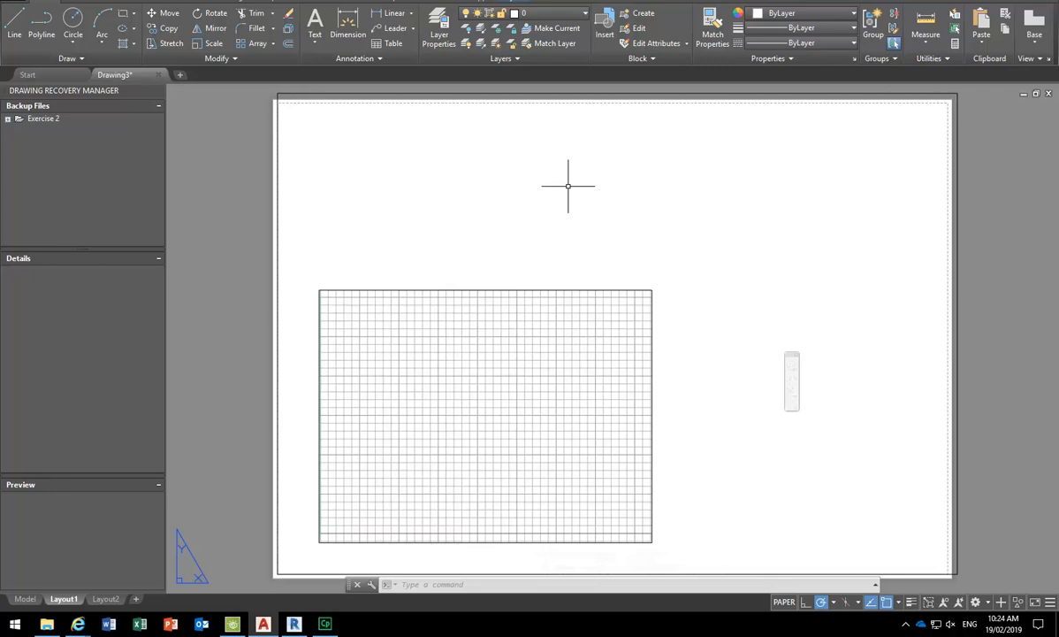
- Draw a second rectangle along the dashed printable area, from its lower-left to its upper-right corner, about 414 by 291 mm
click(123, 14)
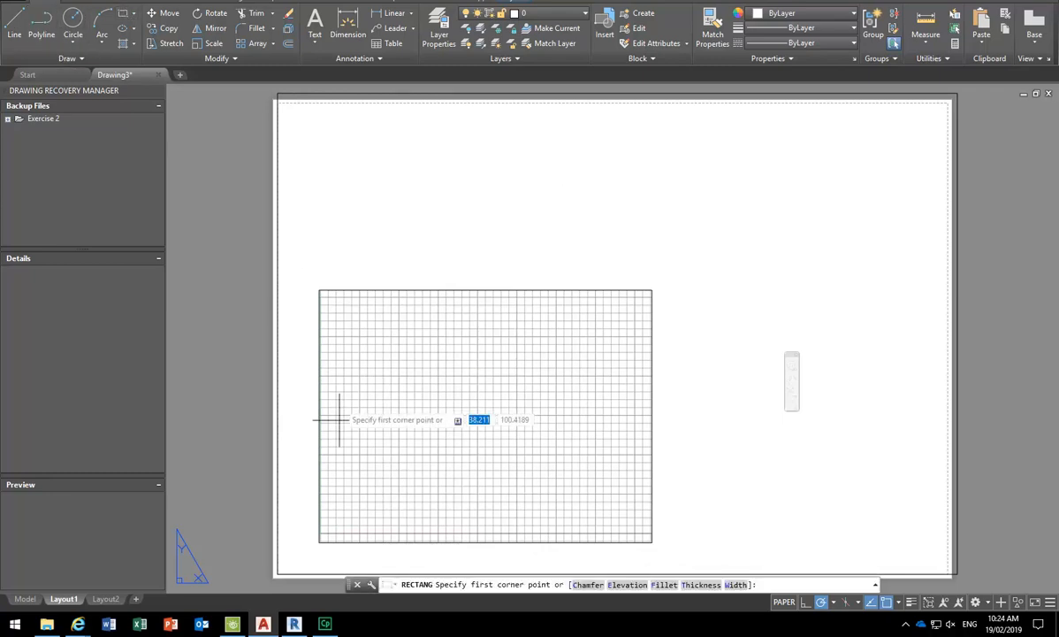
click(277, 574)
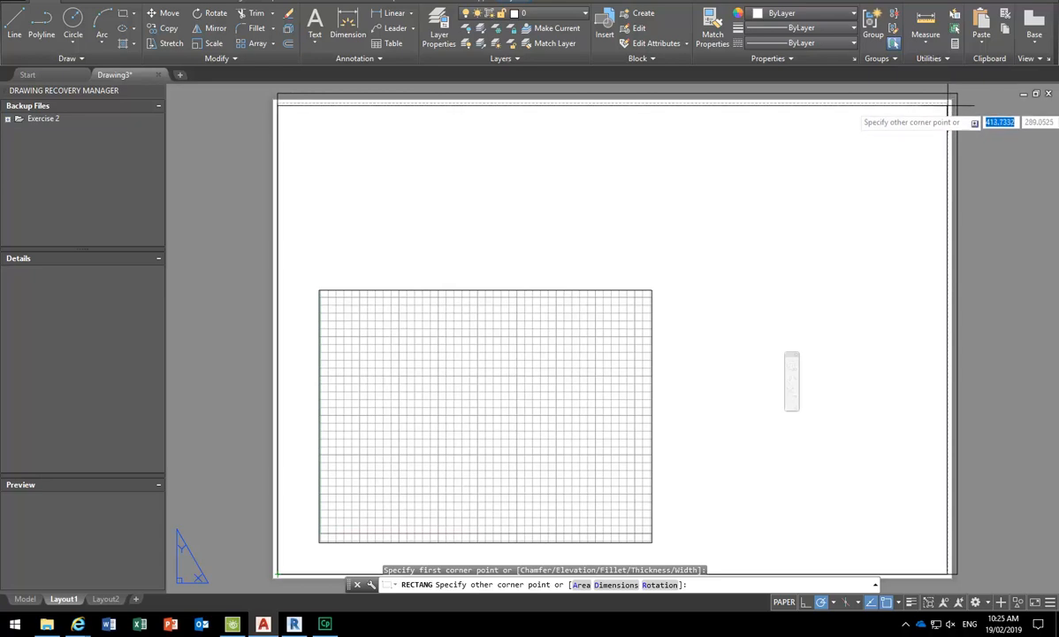
scroll(953, 102, up, 4)
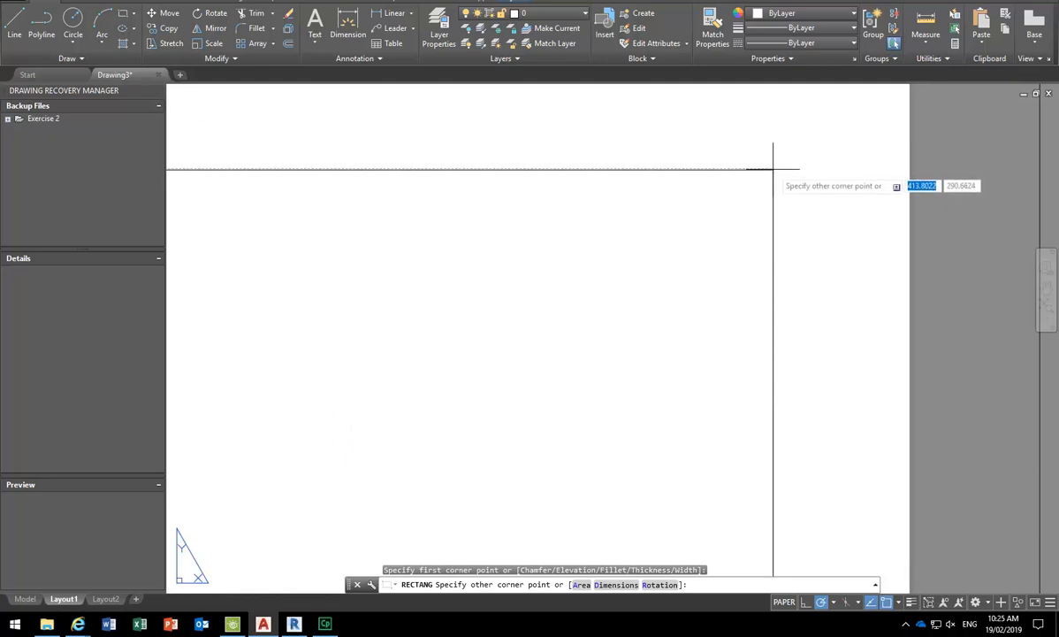
click(773, 169)
- Move the 420 by 297 mm rectangle by its lower-left corner onto the lower-left corner of the paper
scroll(711, 178, down, 3)
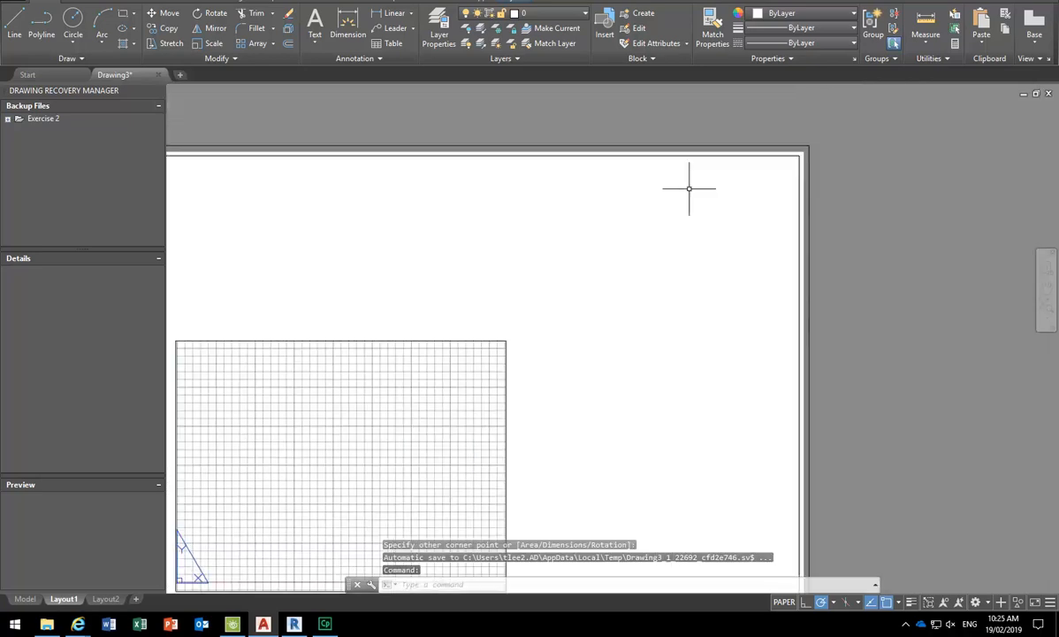
scroll(711, 178, down, 3)
click(671, 160)
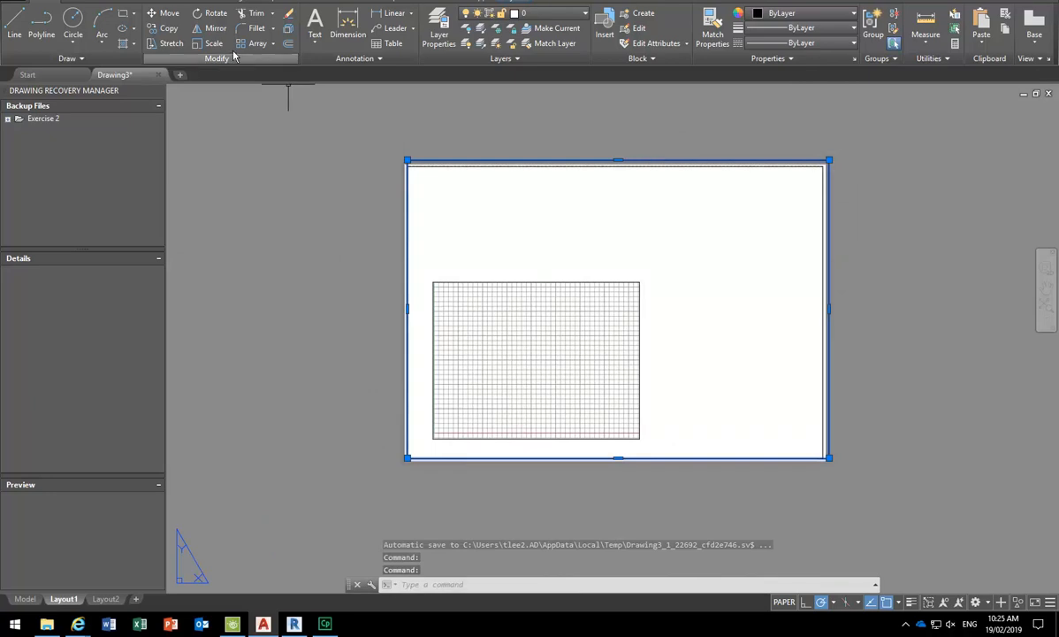
click(163, 12)
scroll(292, 429, up, 5)
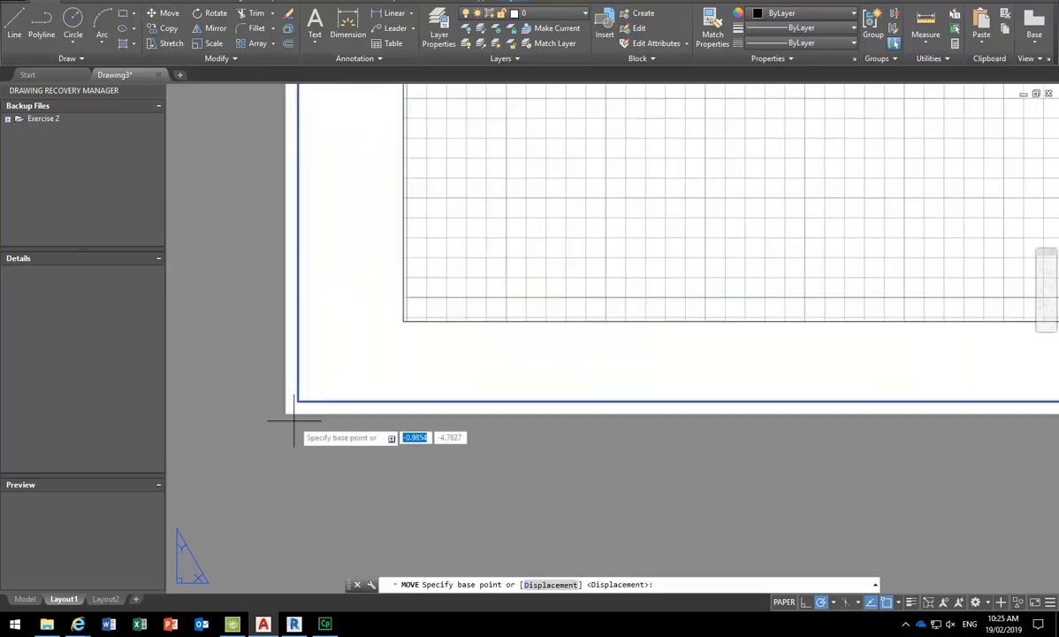
click(272, 411)
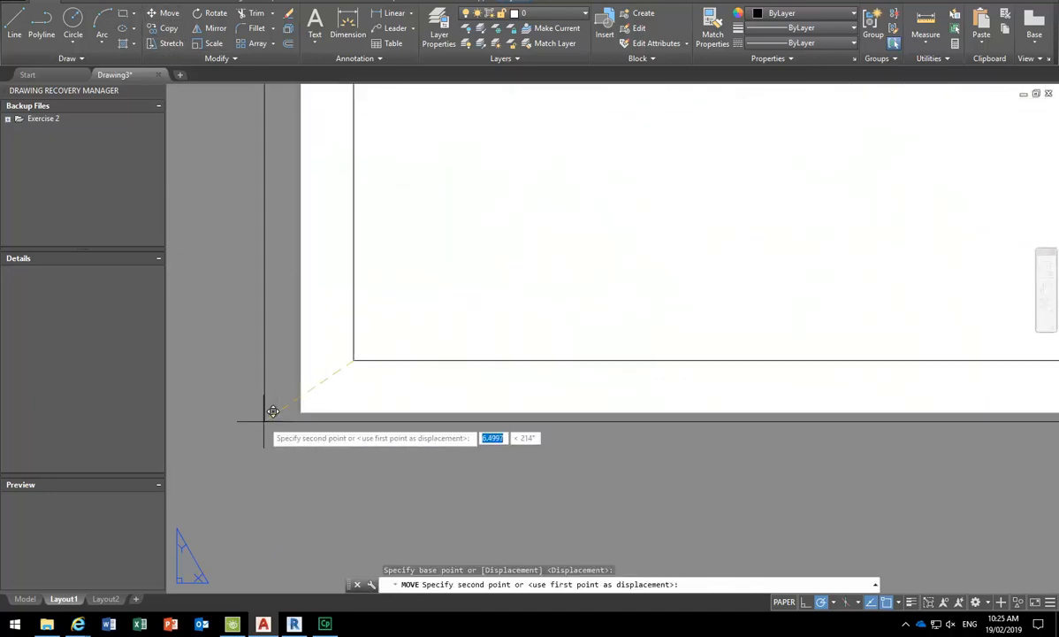
scroll(352, 391, up, 3)
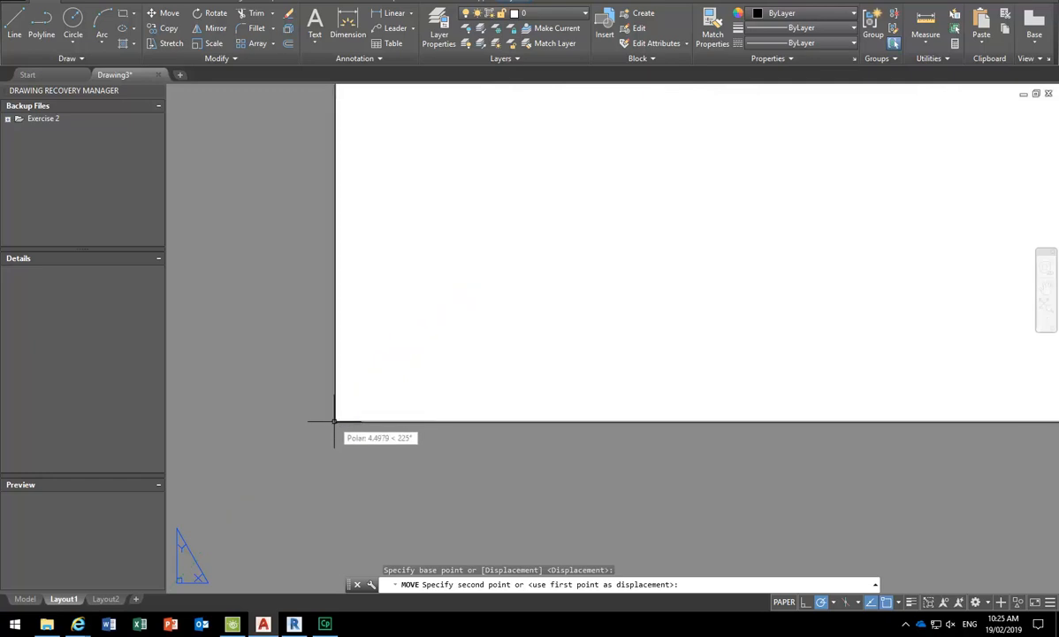
click(343, 411)
scroll(344, 433, down, 5)
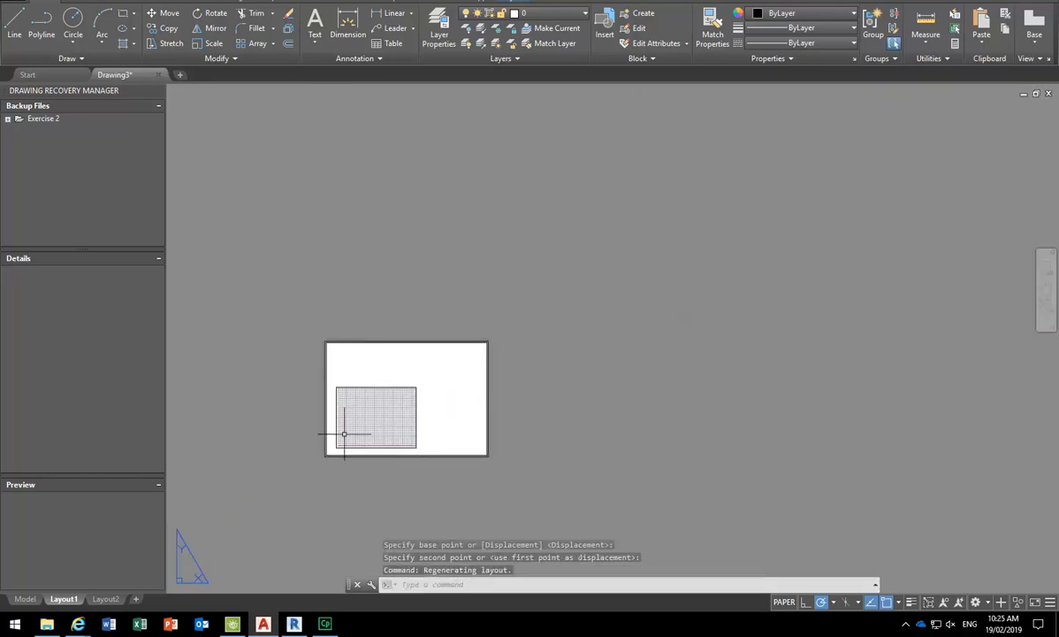
scroll(353, 433, up, 4)
scroll(442, 345, up, 2)
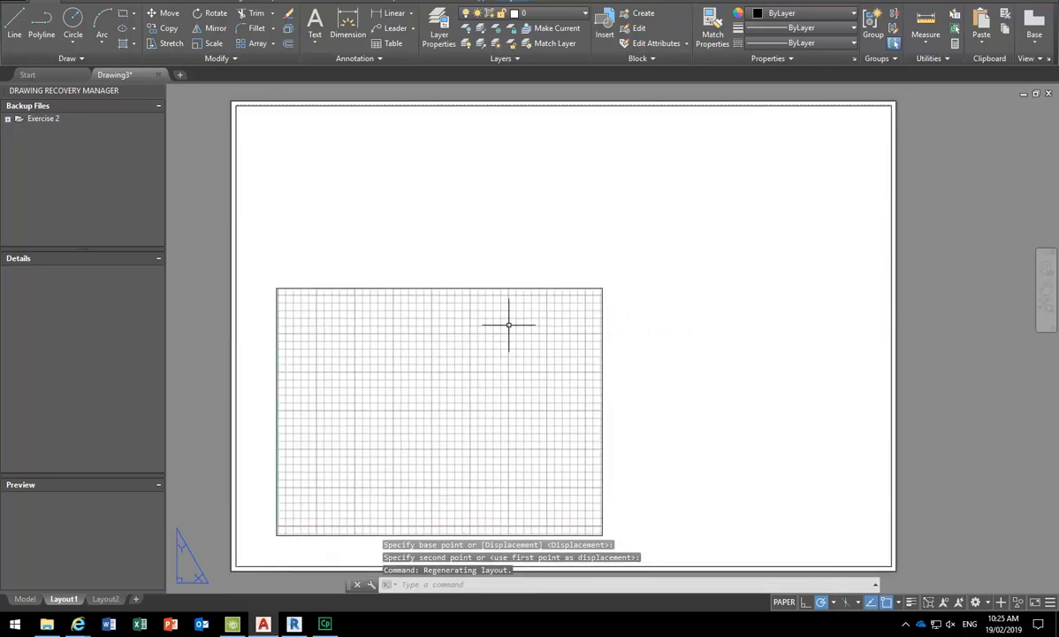
middle_drag(508, 325, 533, 315)
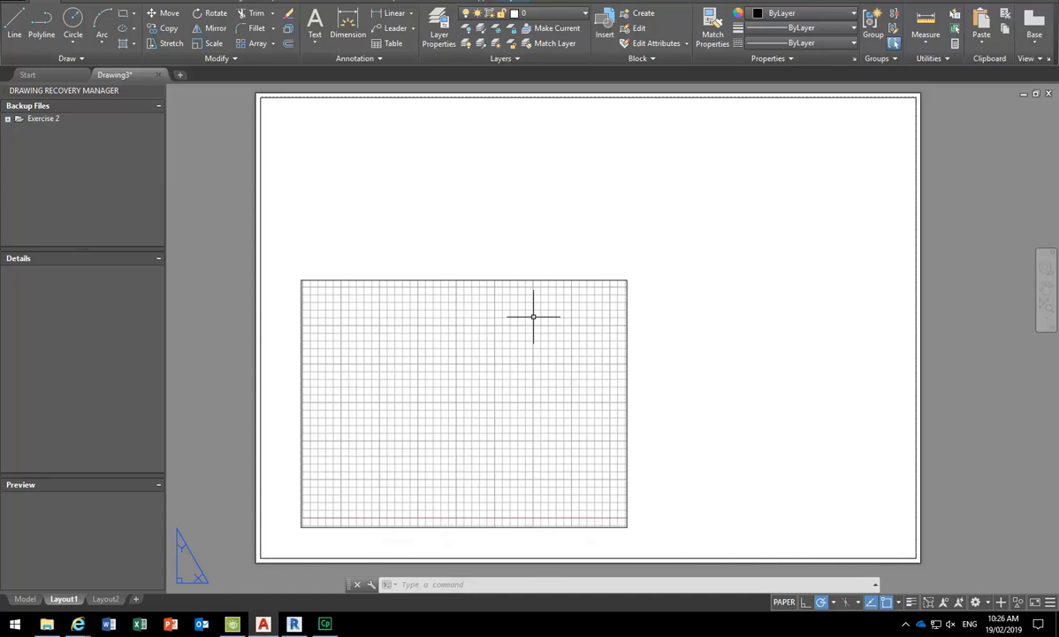
click(499, 281)
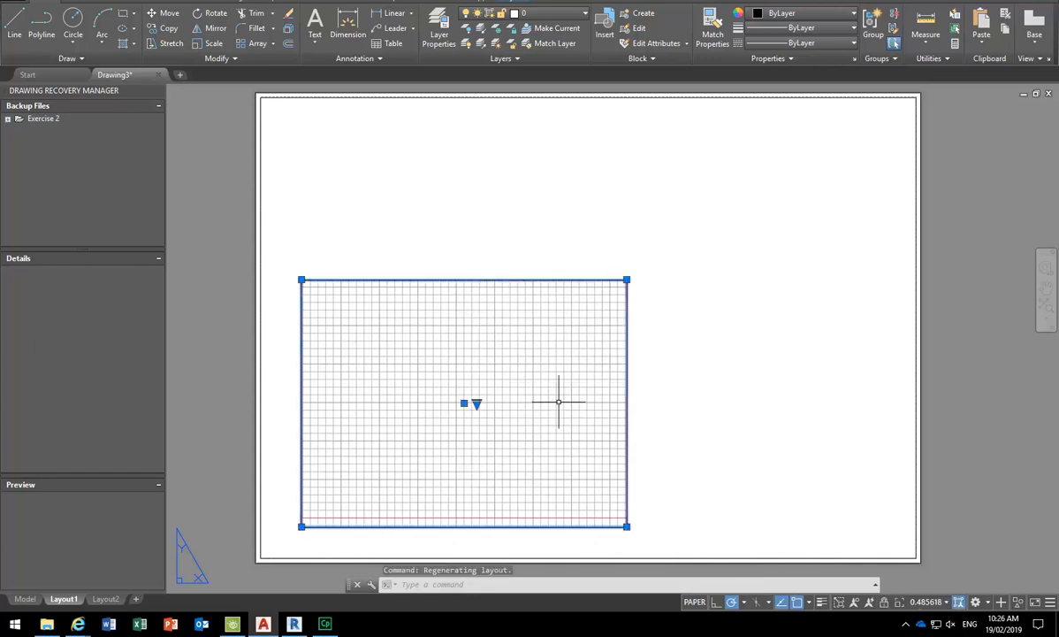
key(Escape)
key(Escape)
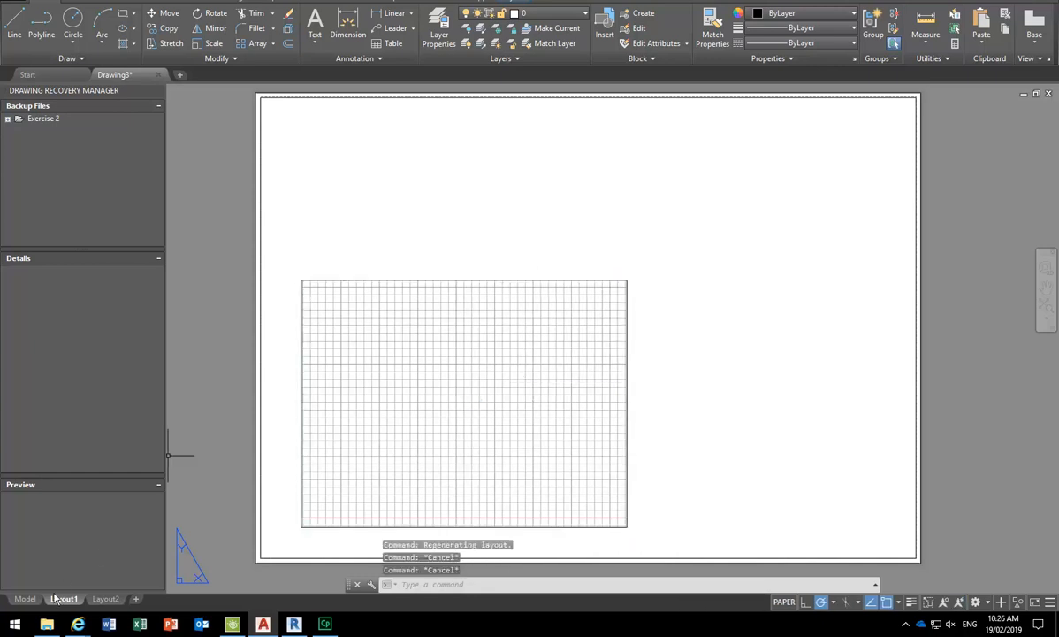
click(25, 598)
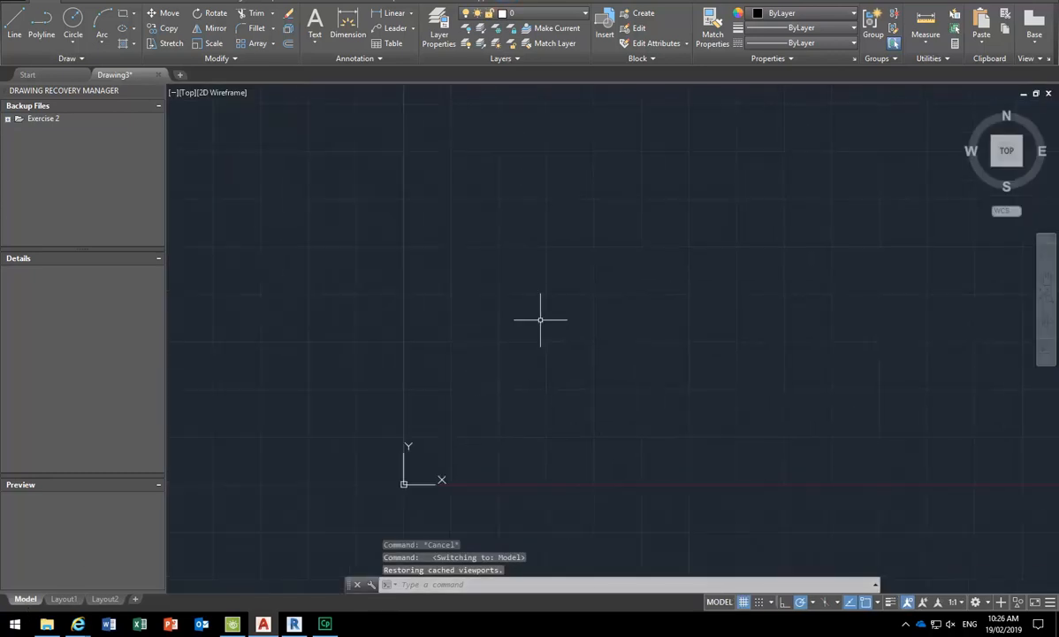
scroll(398, 502, up, 2)
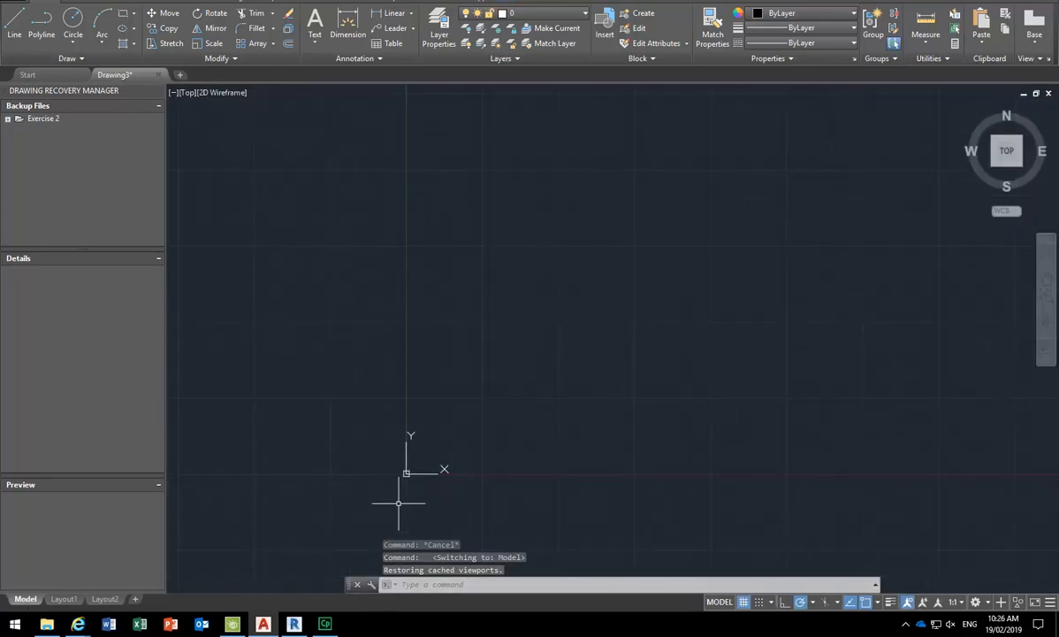
middle_drag(447, 414, 392, 432)
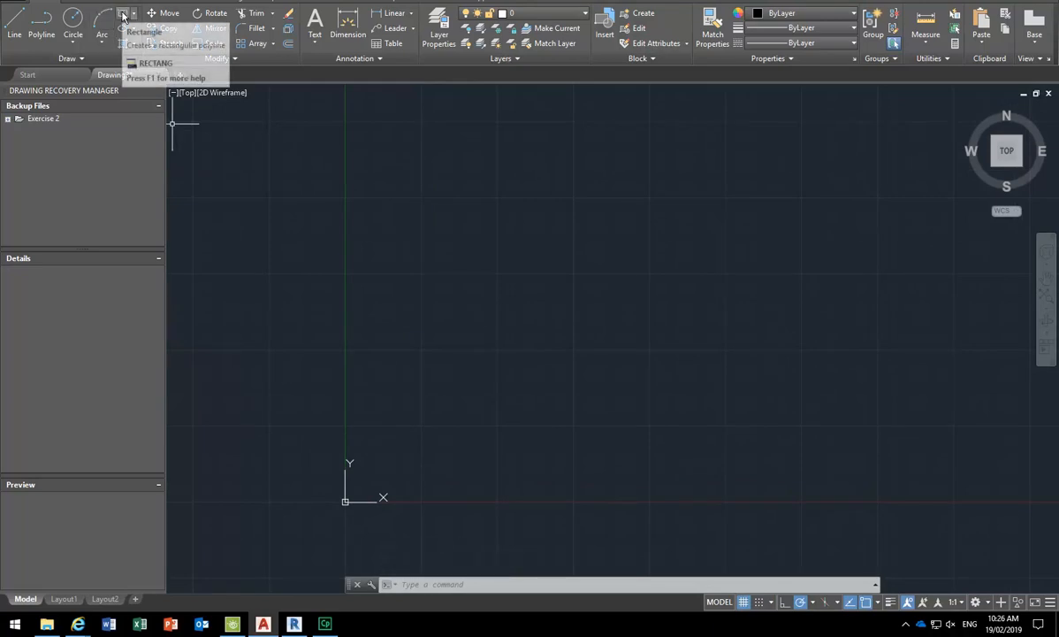
click(123, 16)
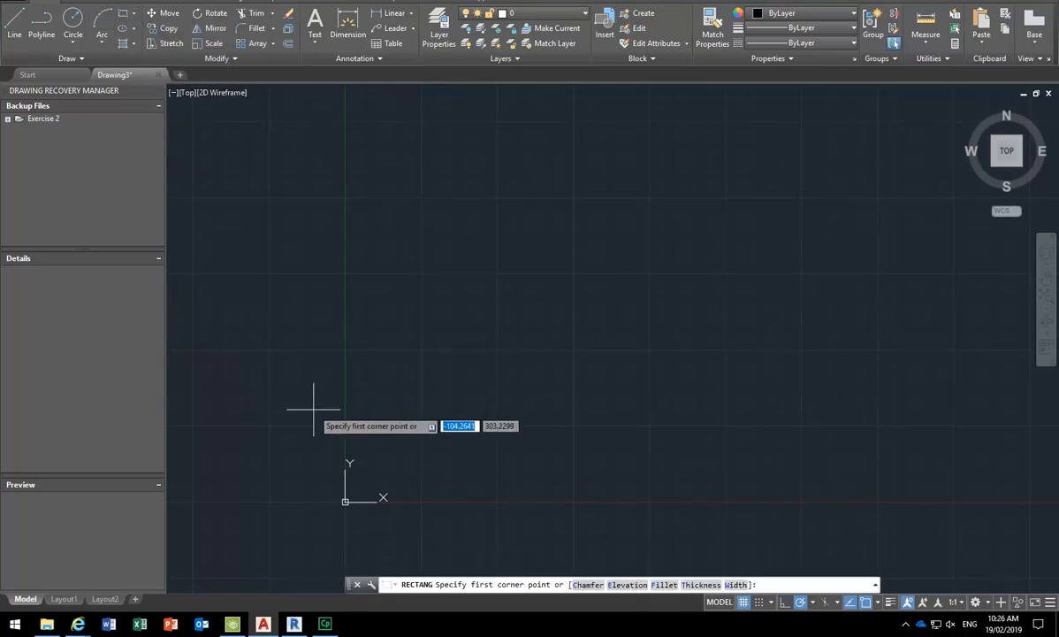
key(Escape)
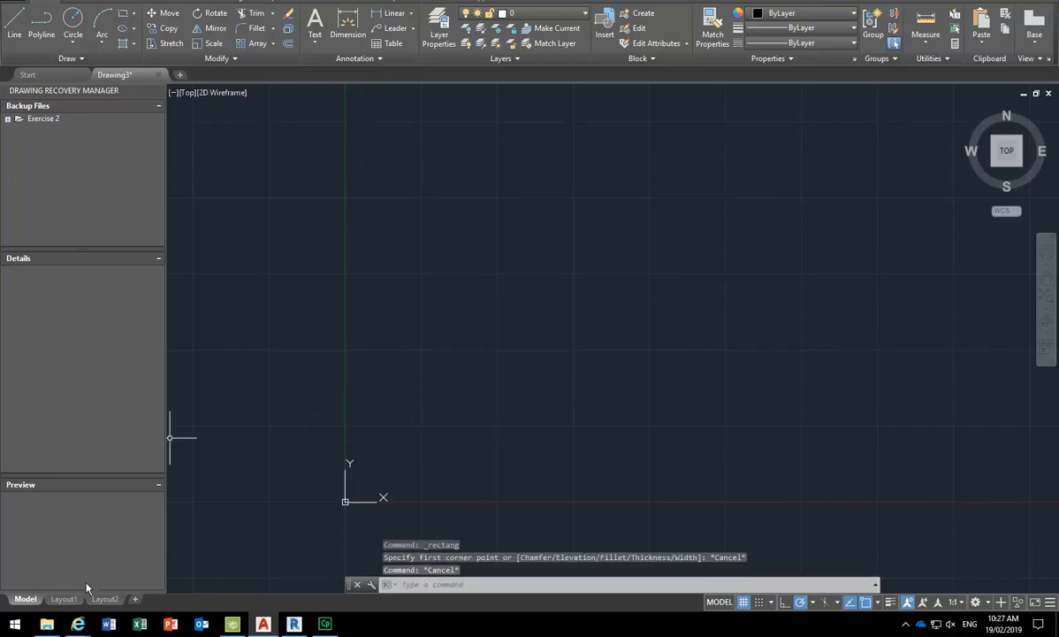
- Copy the inner printable-area border from Layout1 to the clipboard and try to paste it into model space
click(66, 598)
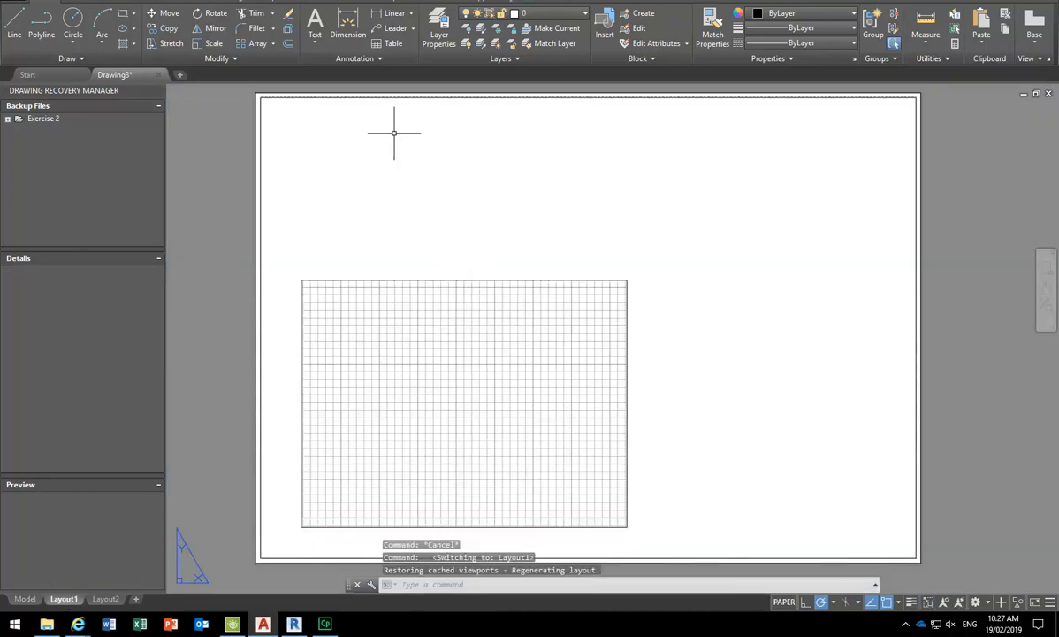
click(378, 97)
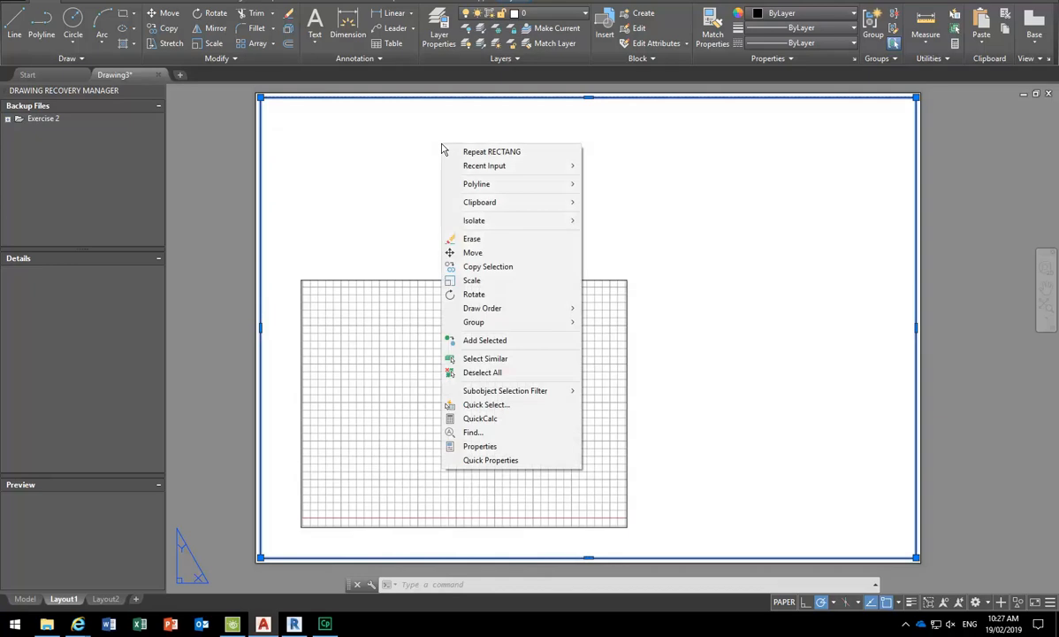
mouse_move(473, 203)
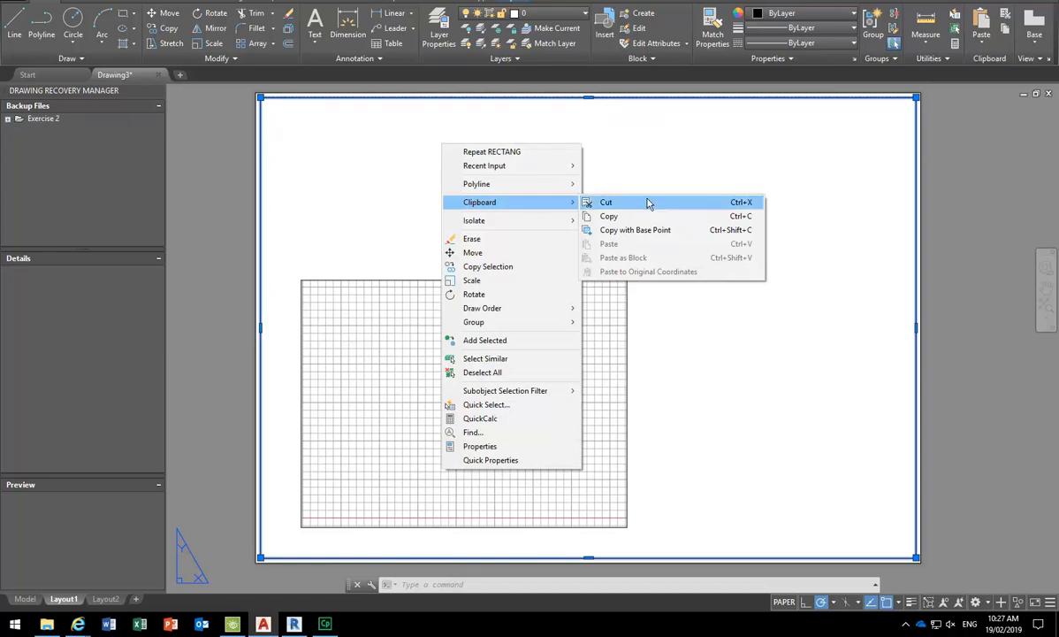
key(Escape)
key(Escape)
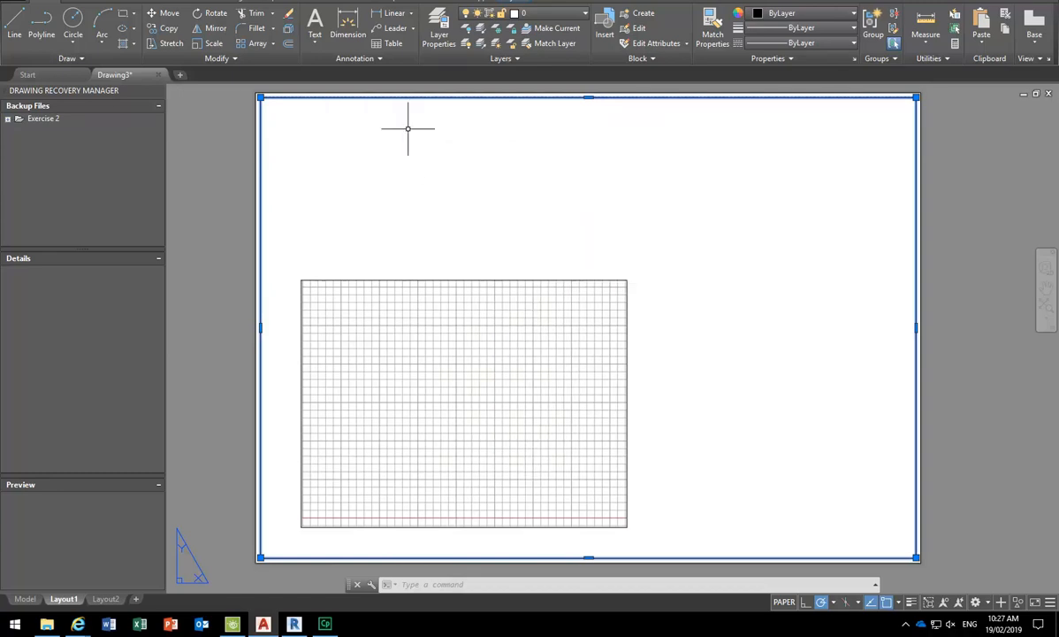
click(411, 97)
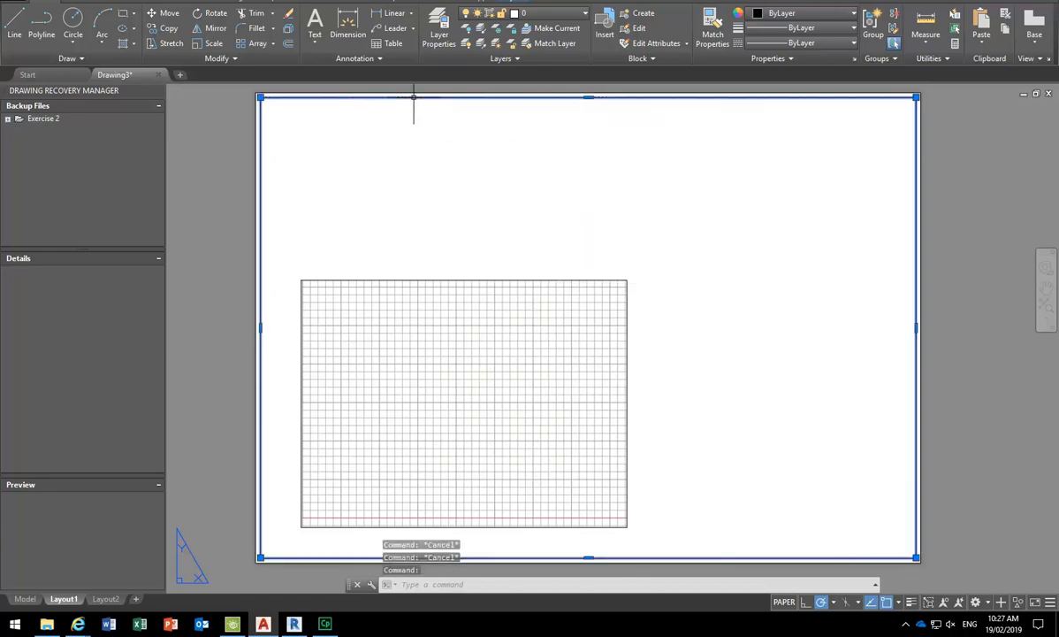
right_click(442, 147)
mouse_move(517, 210)
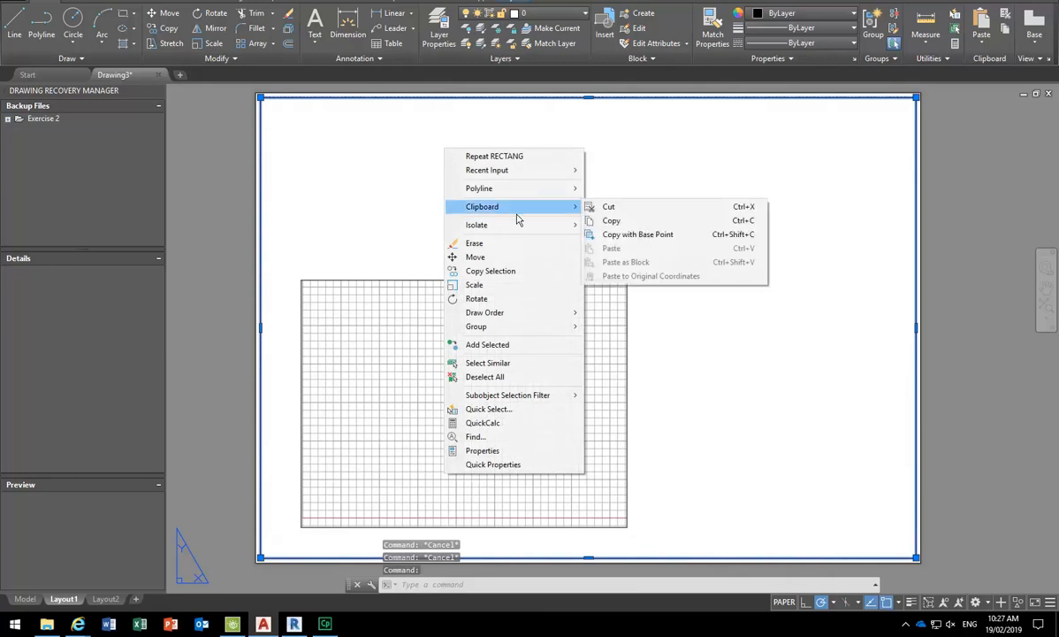
click(628, 222)
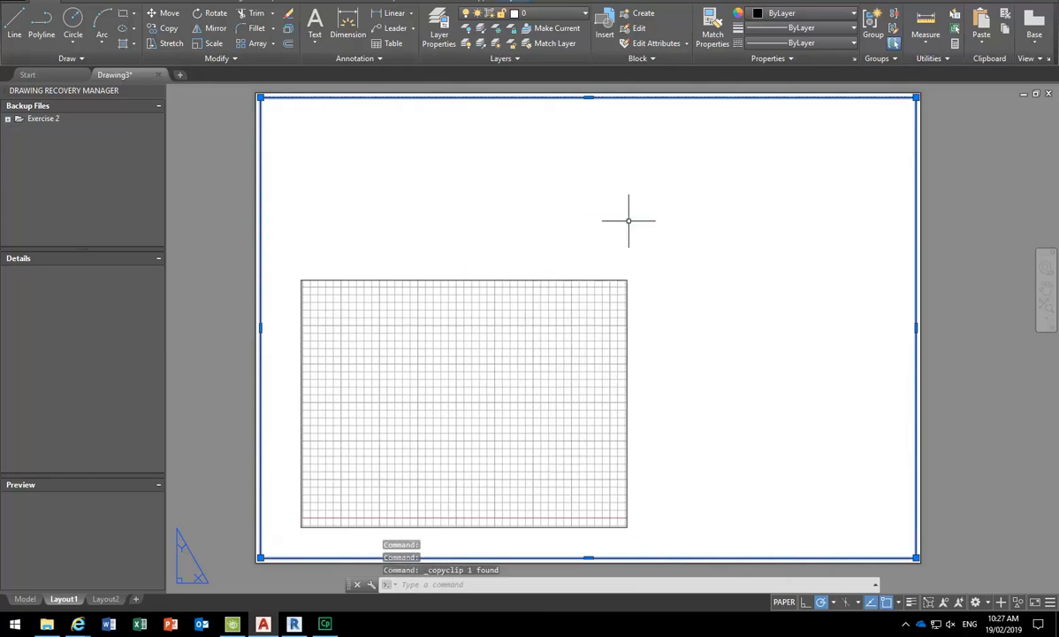
click(24, 598)
right_click(383, 264)
mouse_move(428, 300)
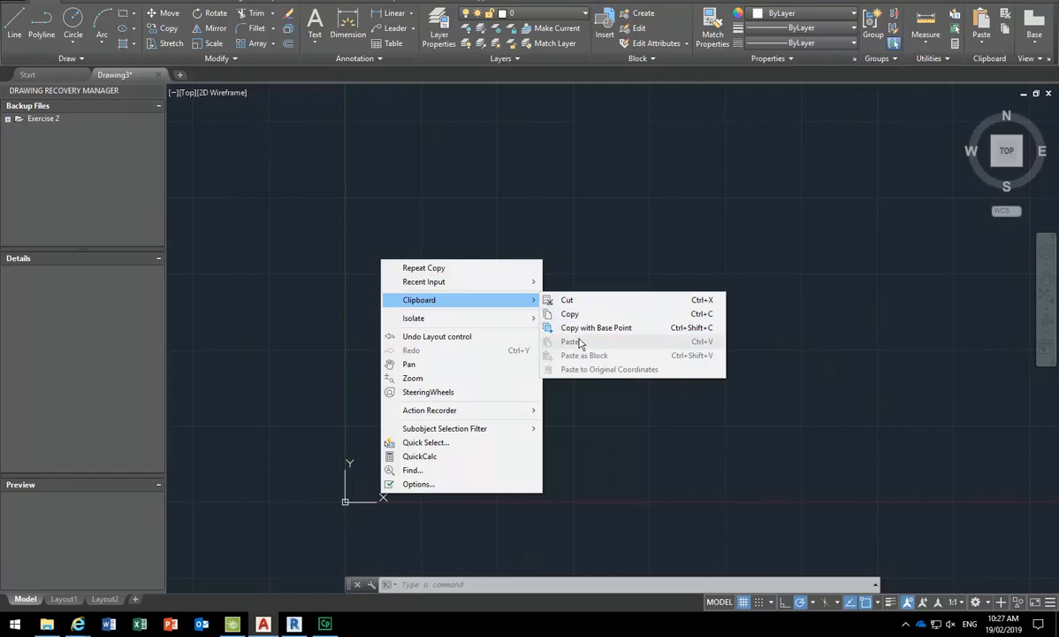
- Copy Layout1's inner border rectangle to the clipboard again and retry pasting it in model space
click(64, 598)
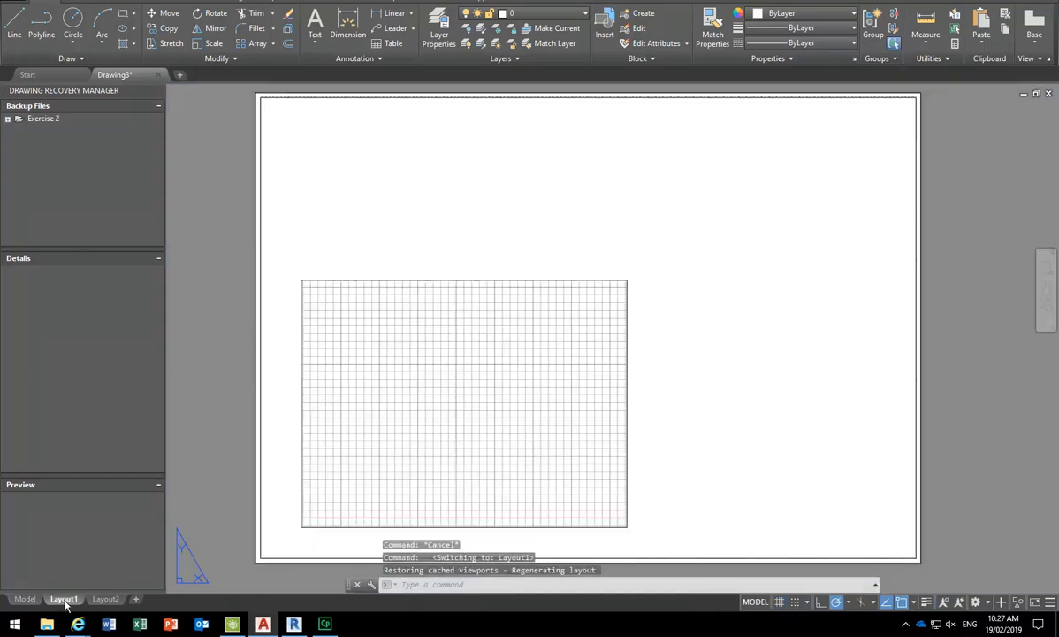
click(343, 98)
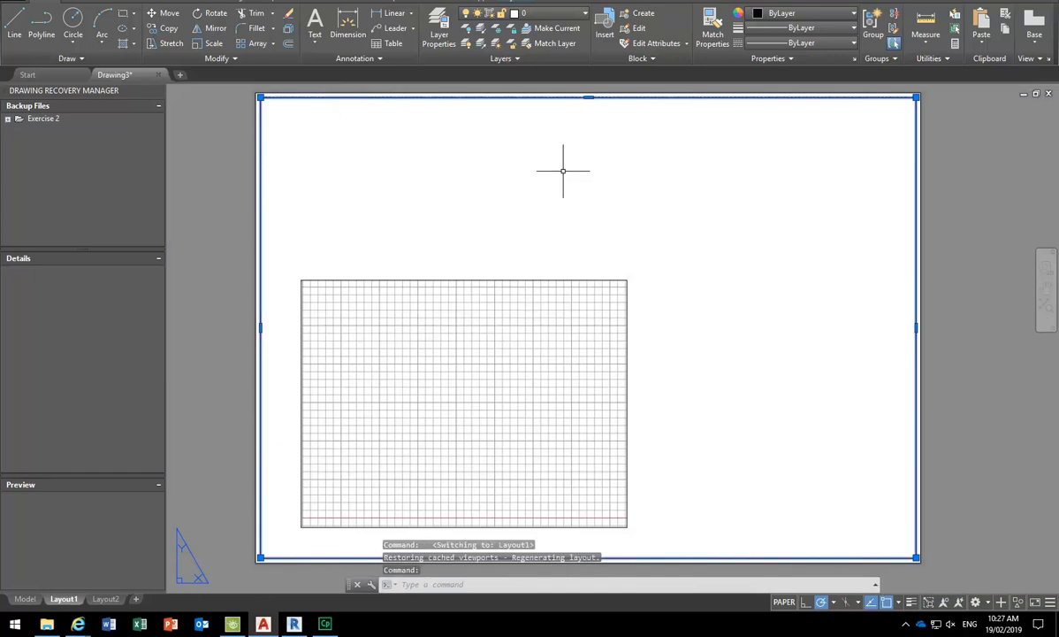
right_click(541, 148)
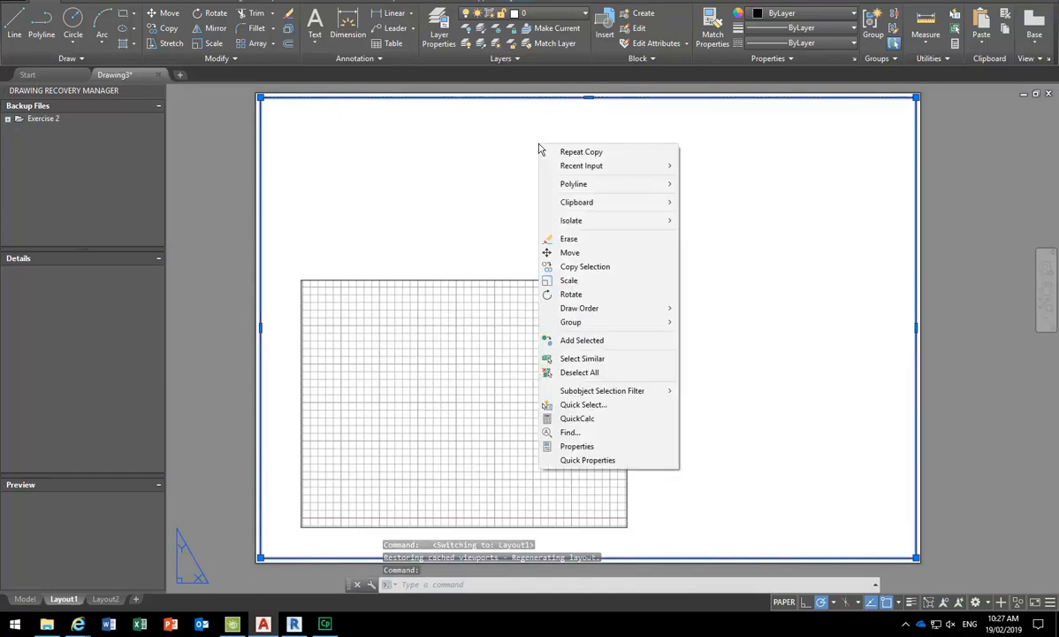
mouse_move(579, 202)
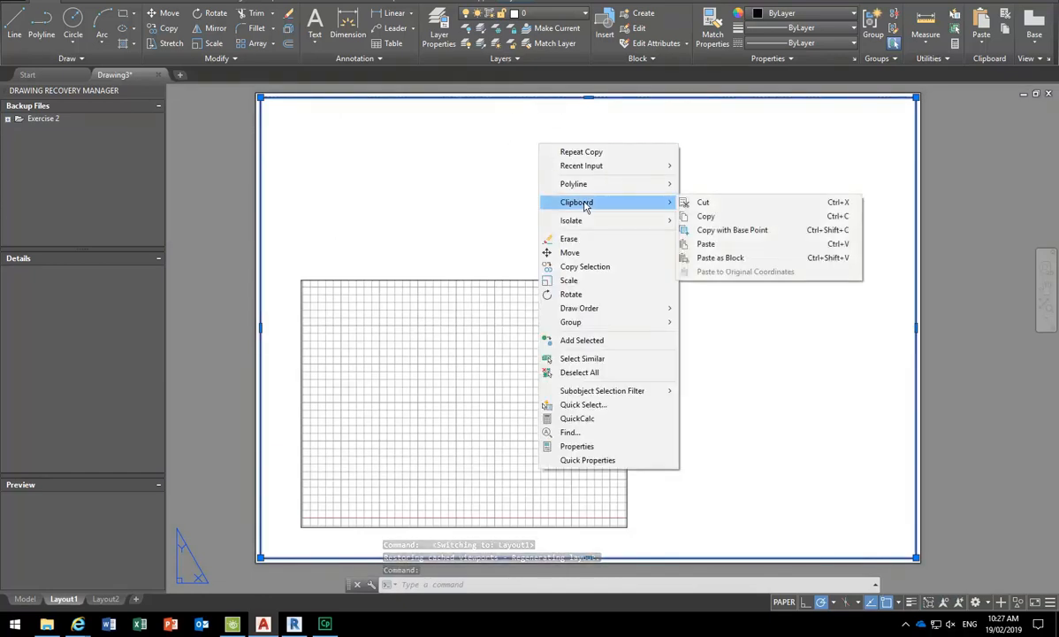
click(731, 216)
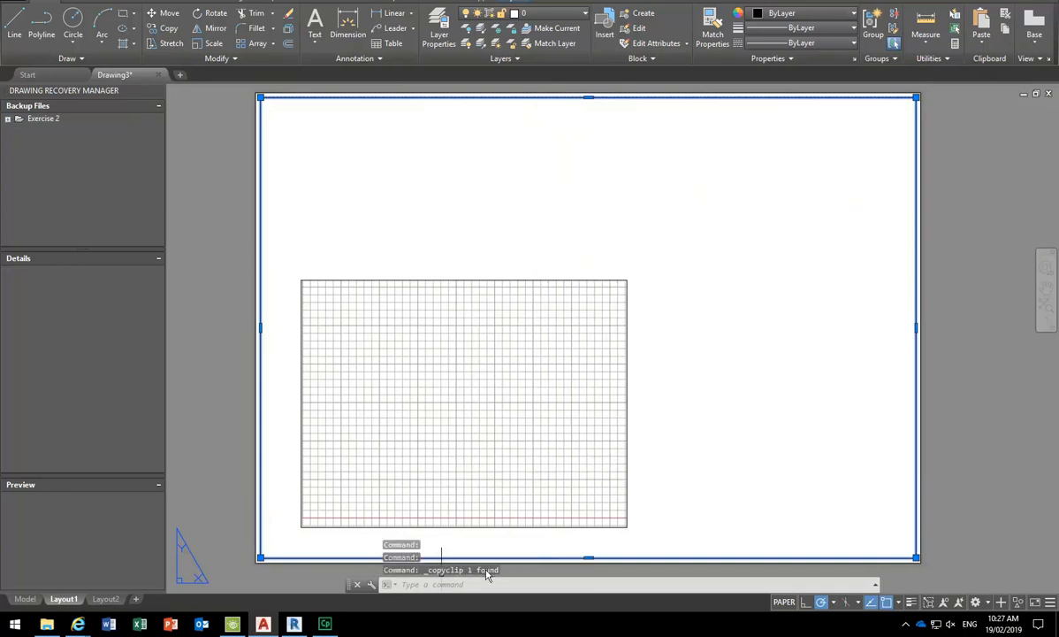
click(24, 598)
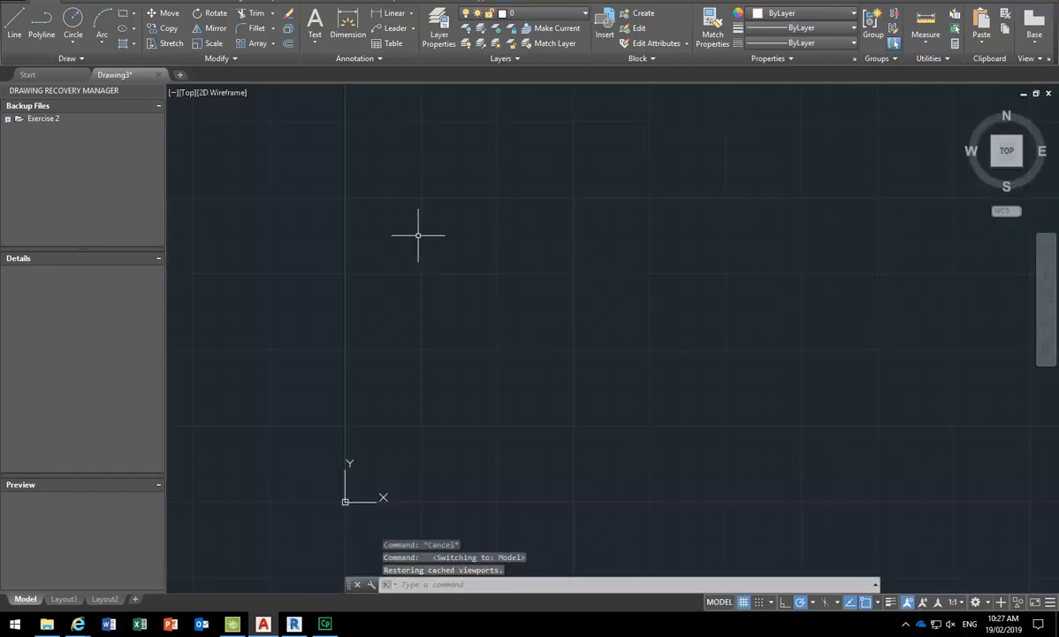
right_click(418, 235)
mouse_move(459, 278)
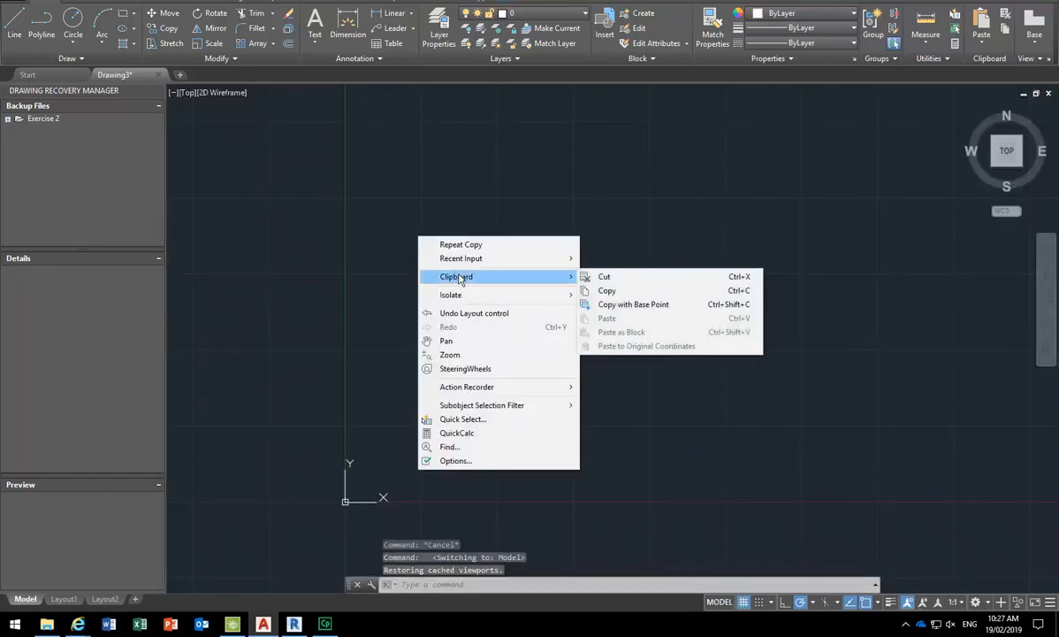
- Copy the inner border on Layout1 with base point 0,0 and try to paste it into model space
click(64, 598)
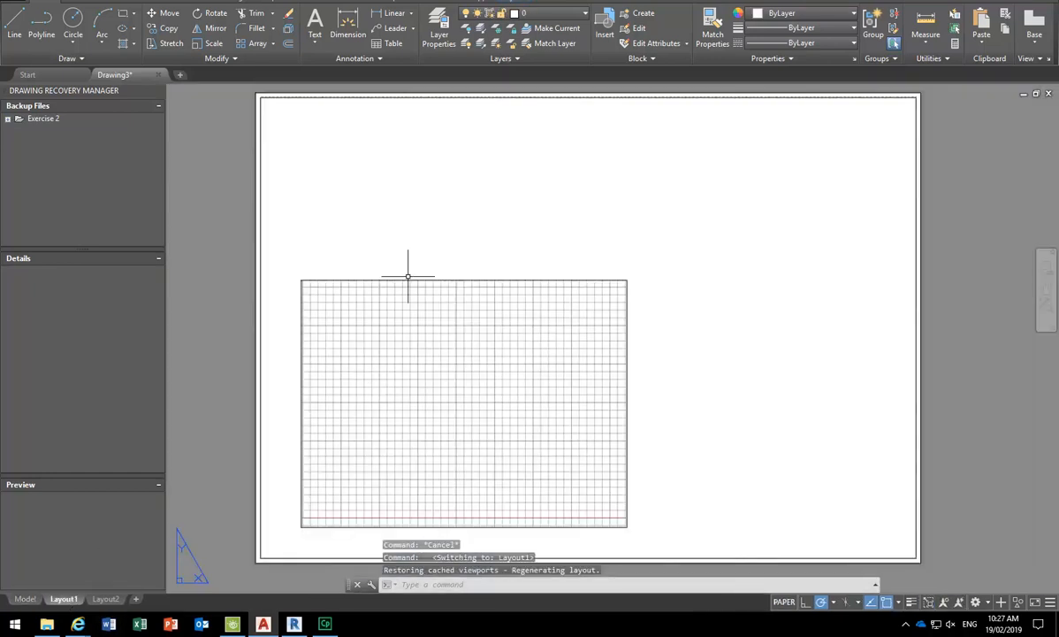
click(260, 127)
right_click(417, 128)
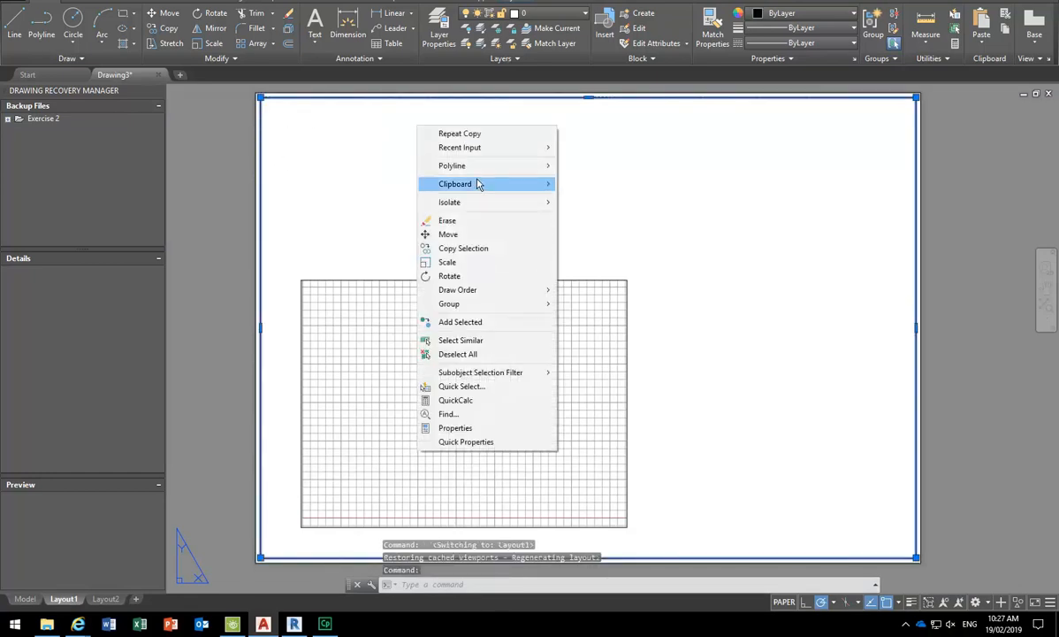
mouse_move(477, 184)
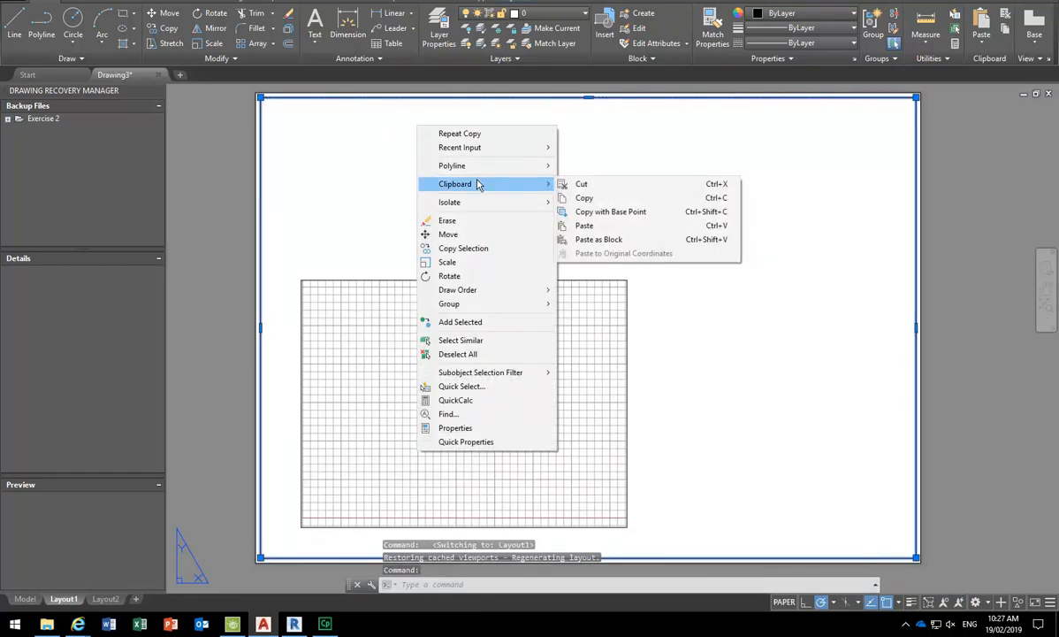
click(608, 213)
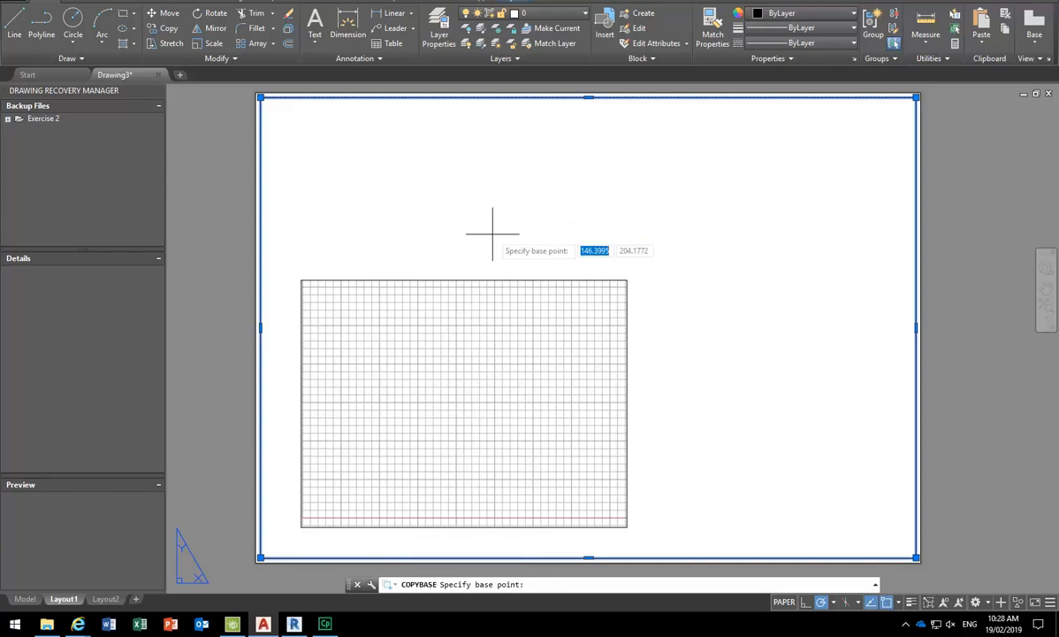
text(0)
key(Tab)
text(0)
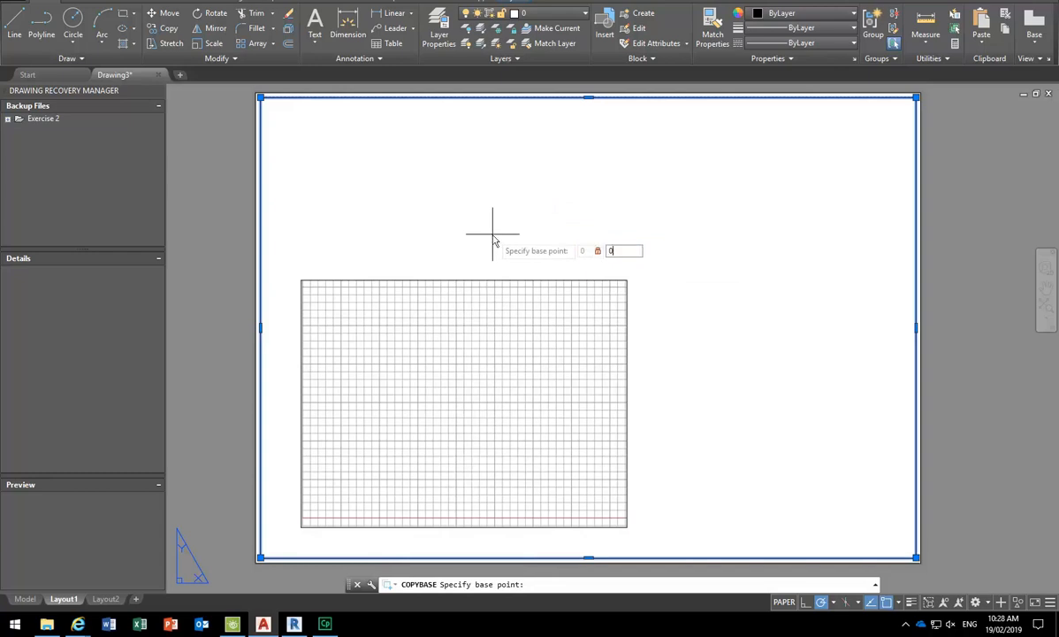
key(Return)
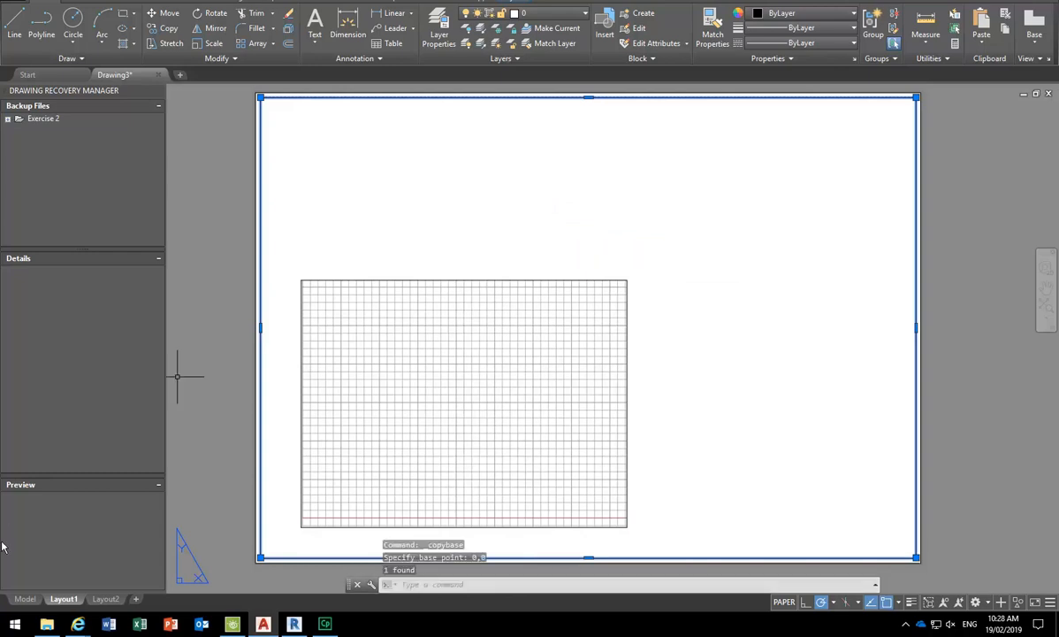
click(25, 598)
right_click(345, 315)
mouse_move(495, 351)
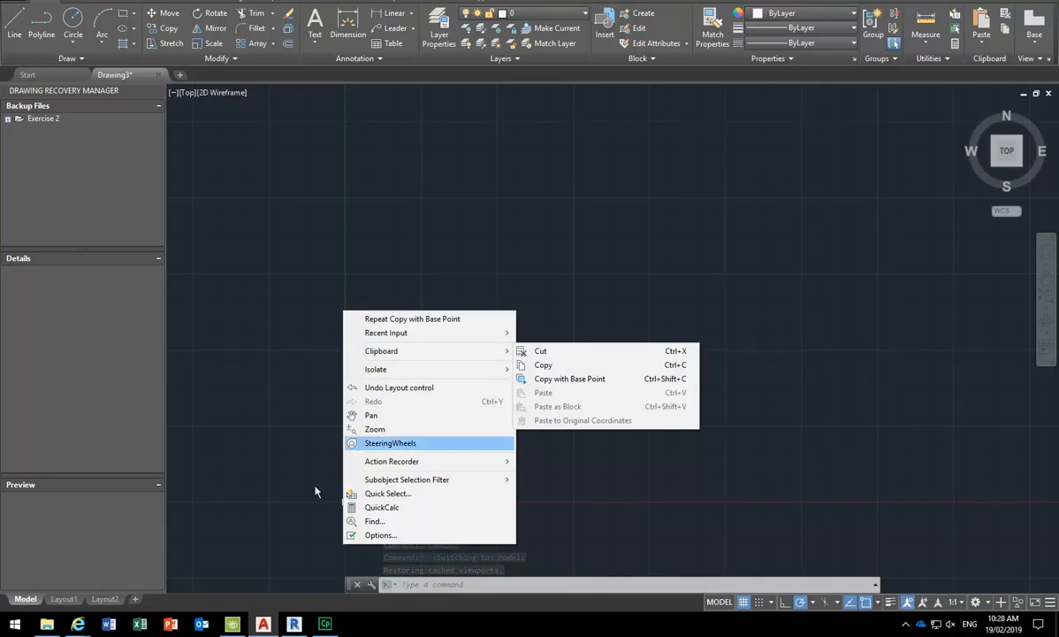
click(67, 598)
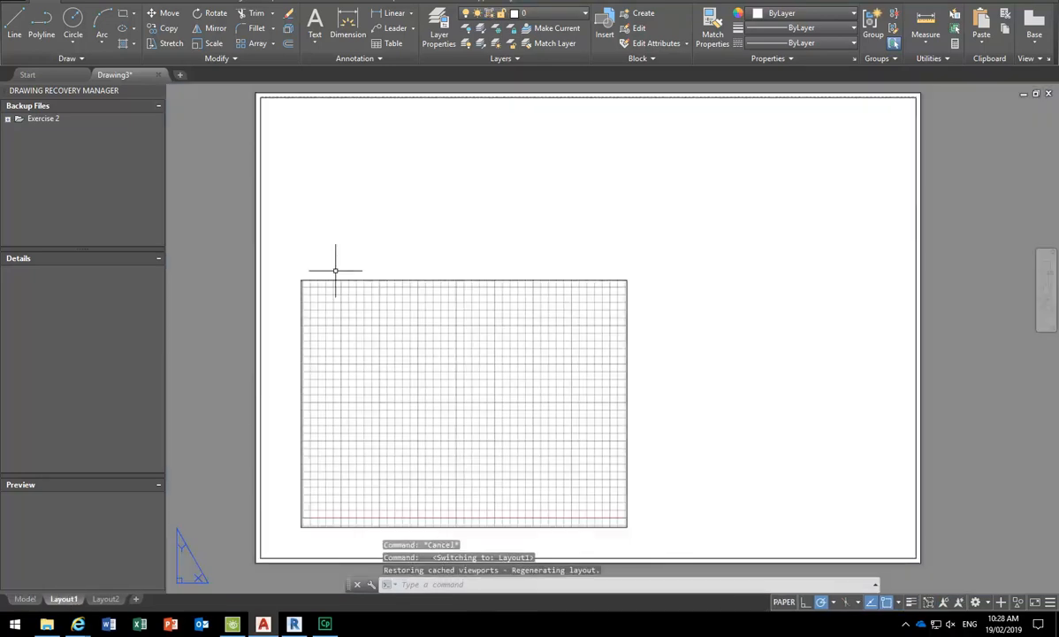
click(258, 161)
right_click(302, 152)
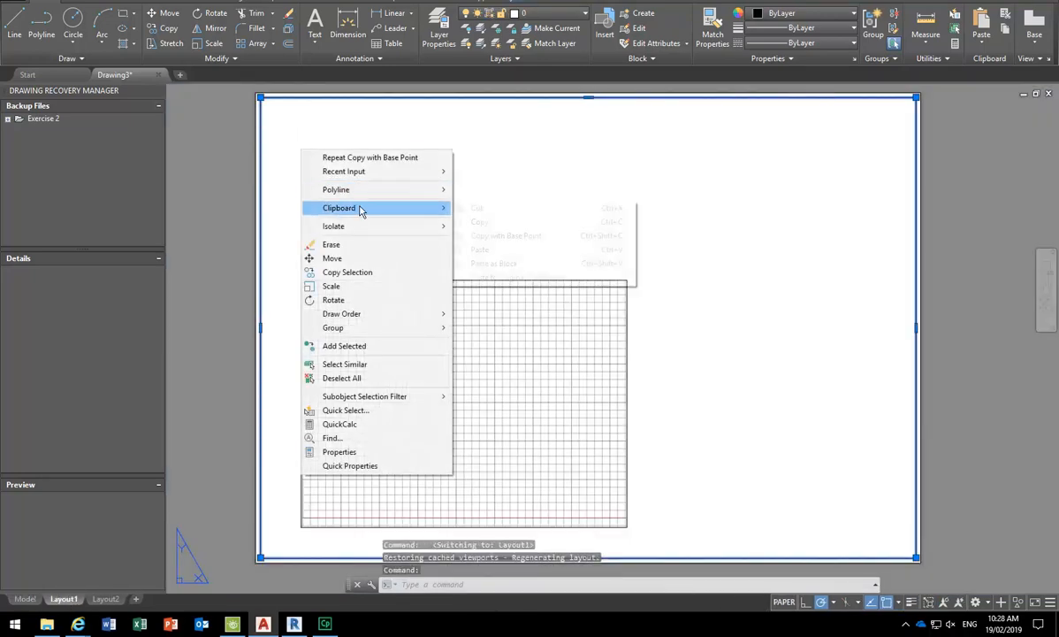
mouse_move(362, 208)
click(513, 251)
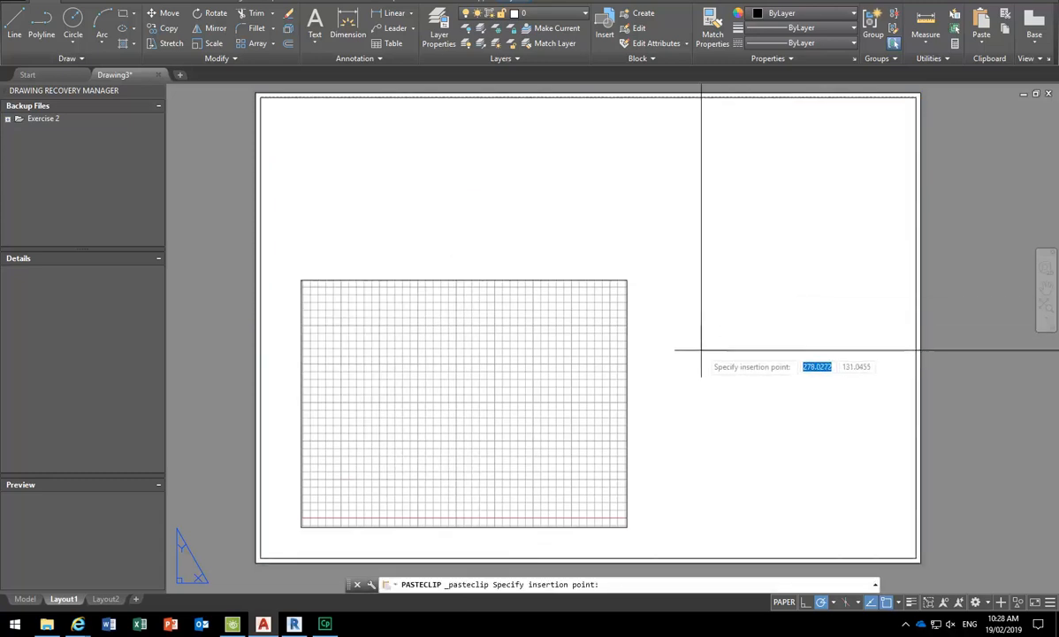
key(Escape)
key(Escape)
- Write Layout1's inner border out as a block file named A3 Page in the AutoCAD Library folder
click(409, 97)
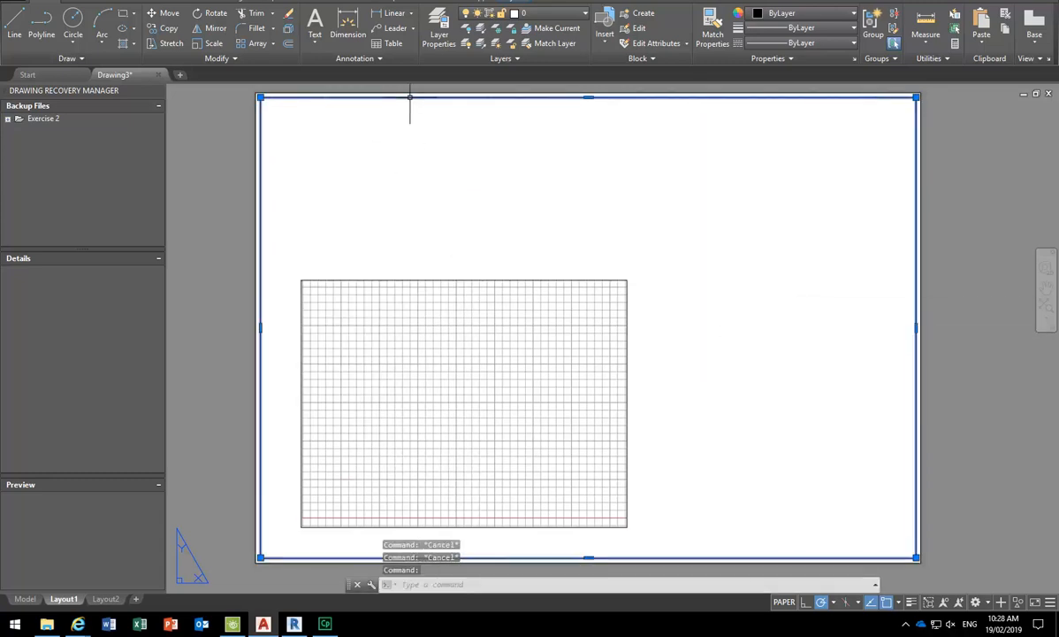
right_click(409, 98)
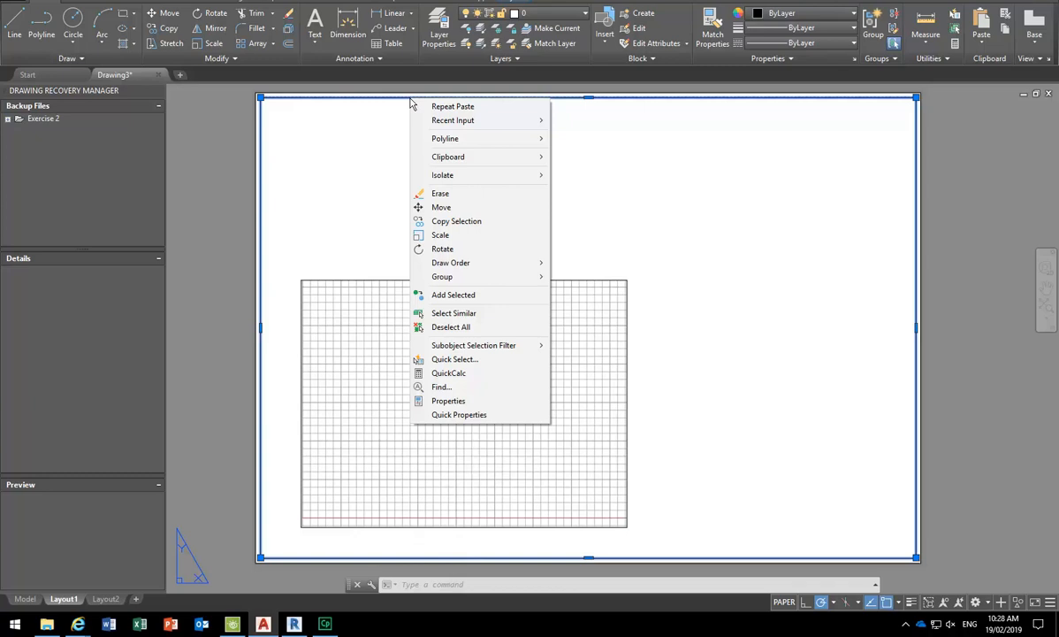
key(Escape)
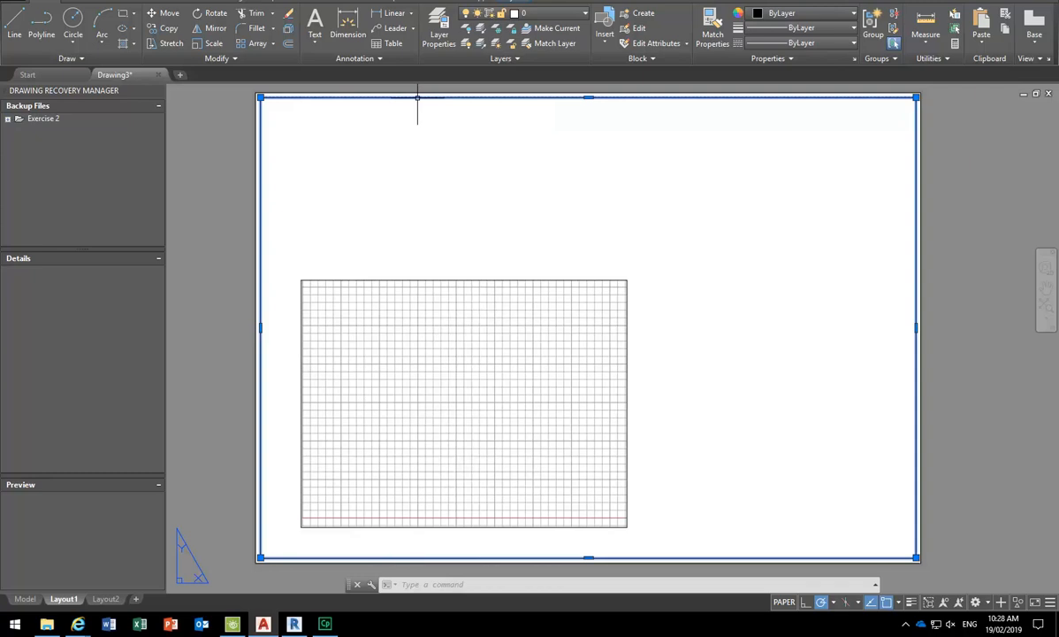
text(w)
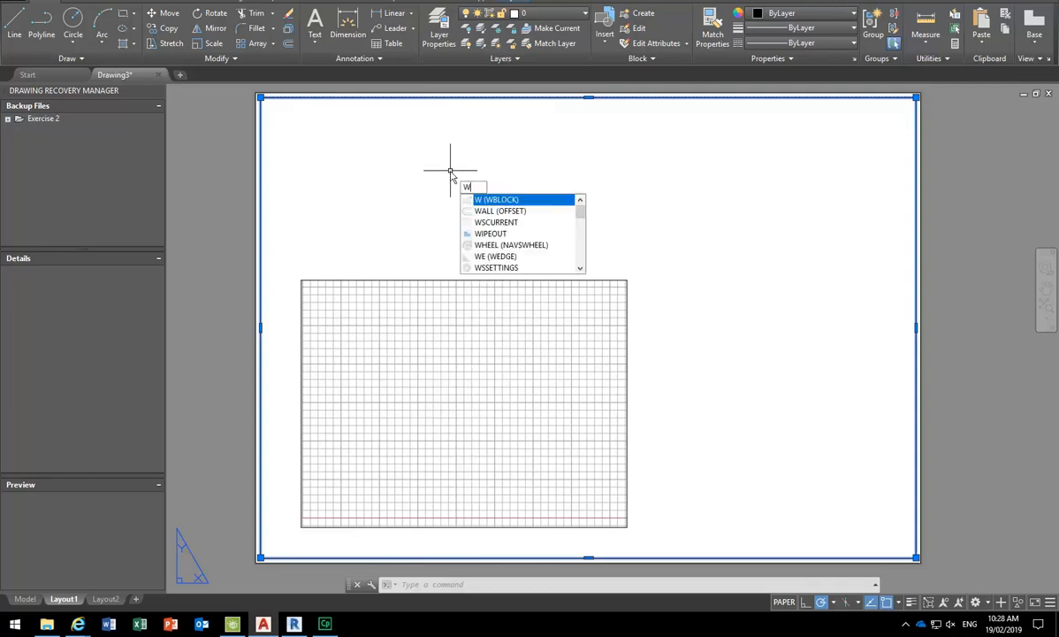
key(Return)
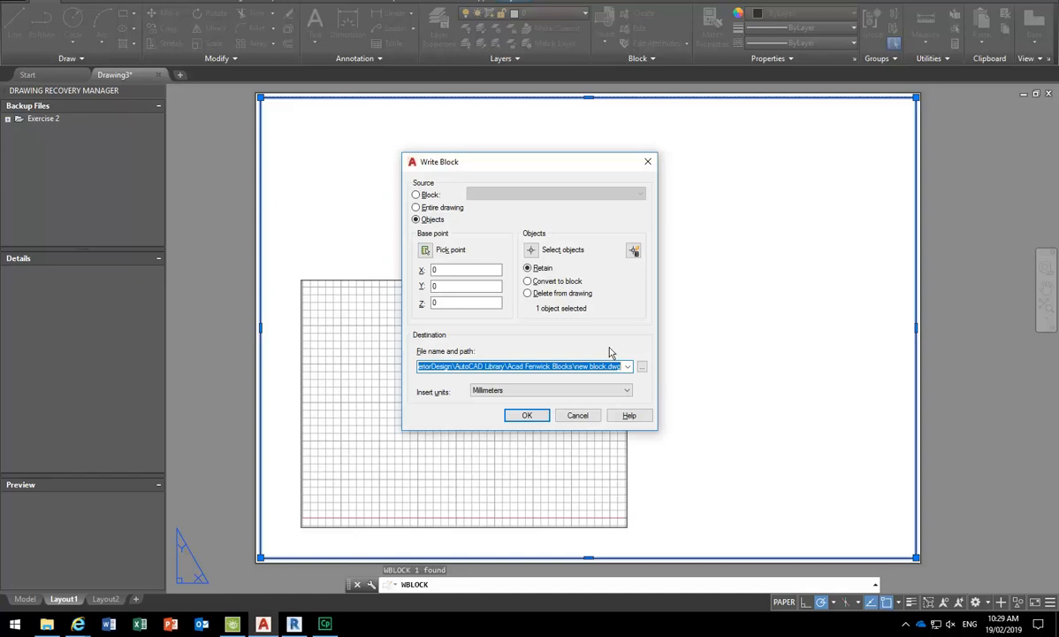
click(642, 366)
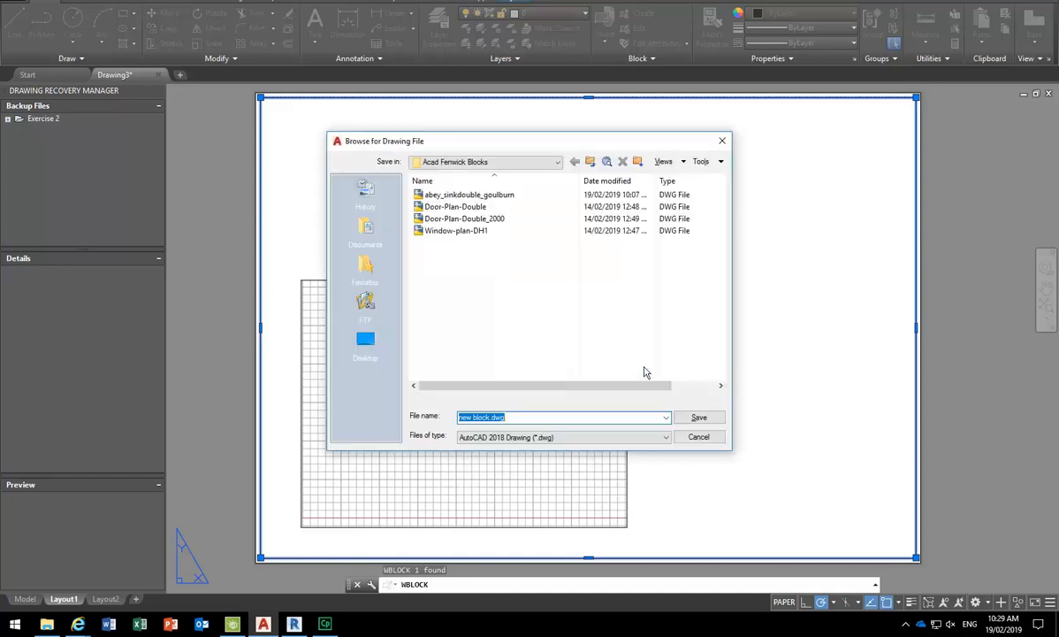
click(517, 161)
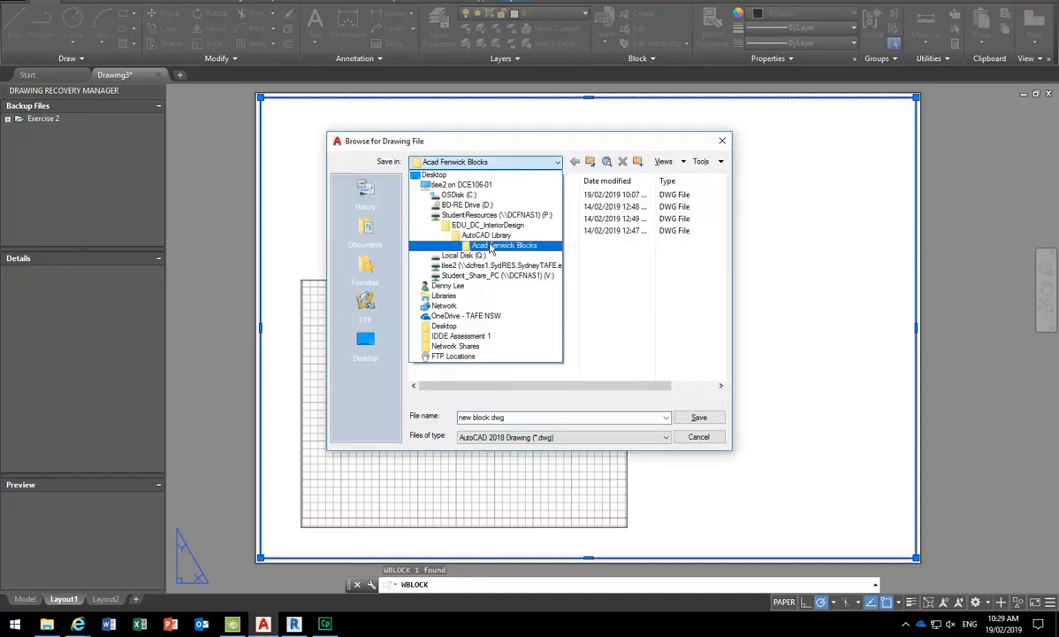
click(464, 235)
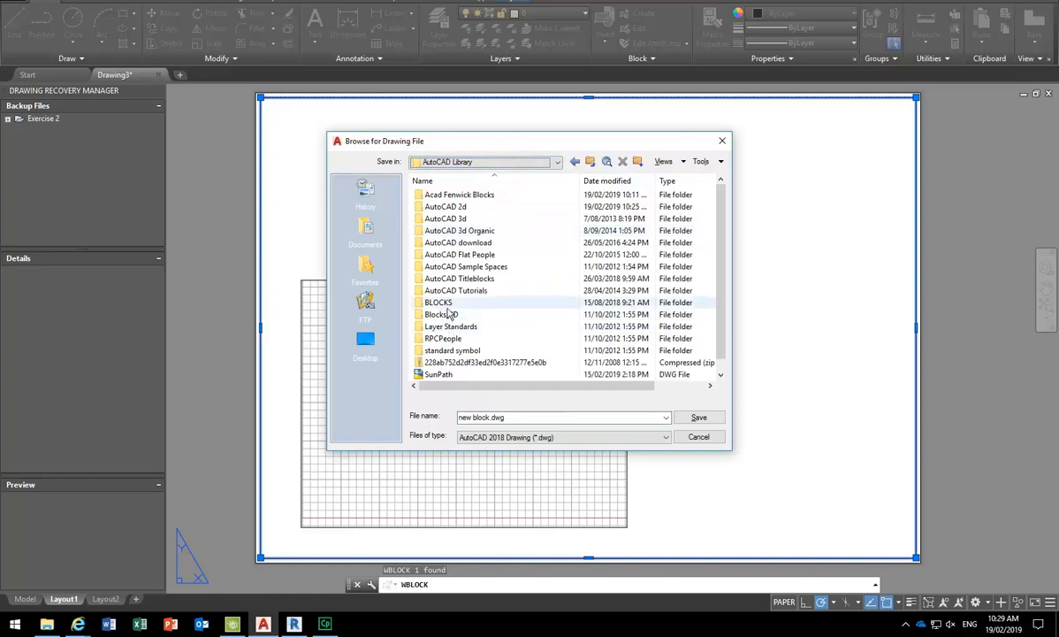
click(536, 419)
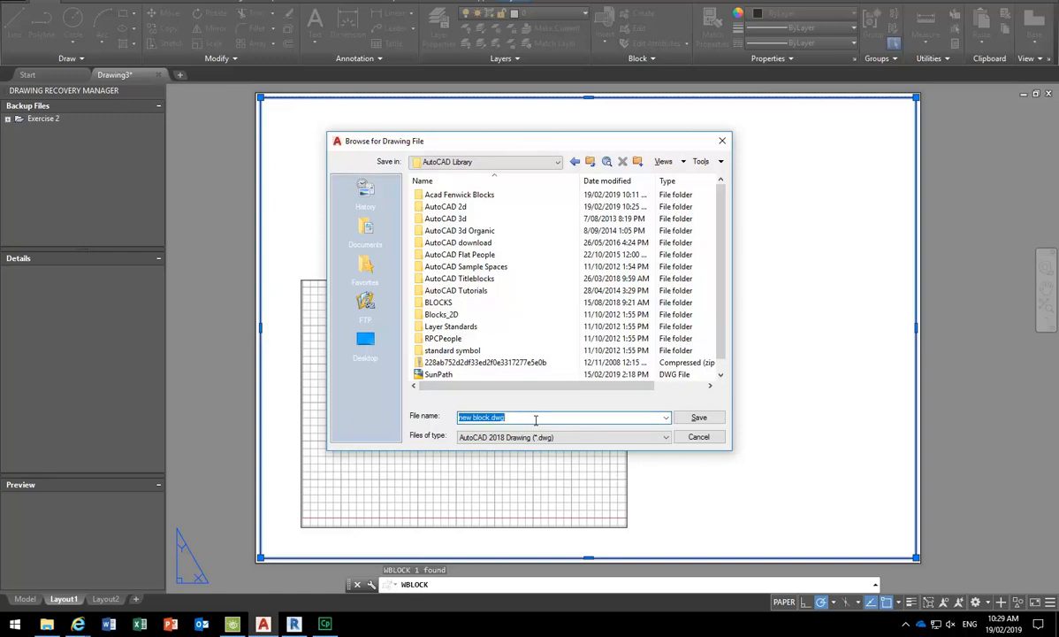
text(A)
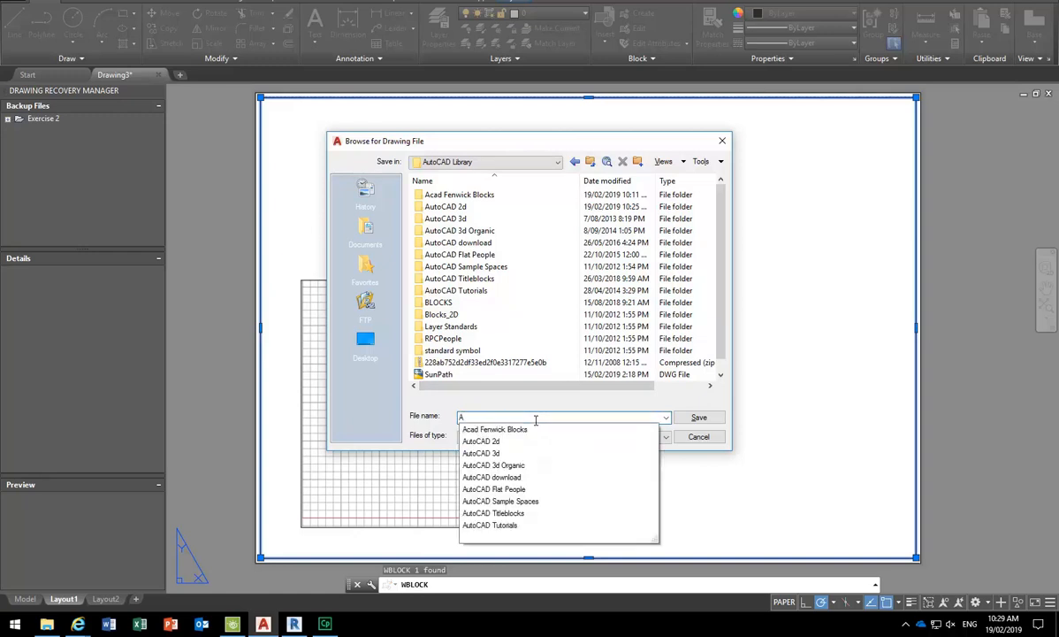
text(3 Page)
key(Return)
click(535, 419)
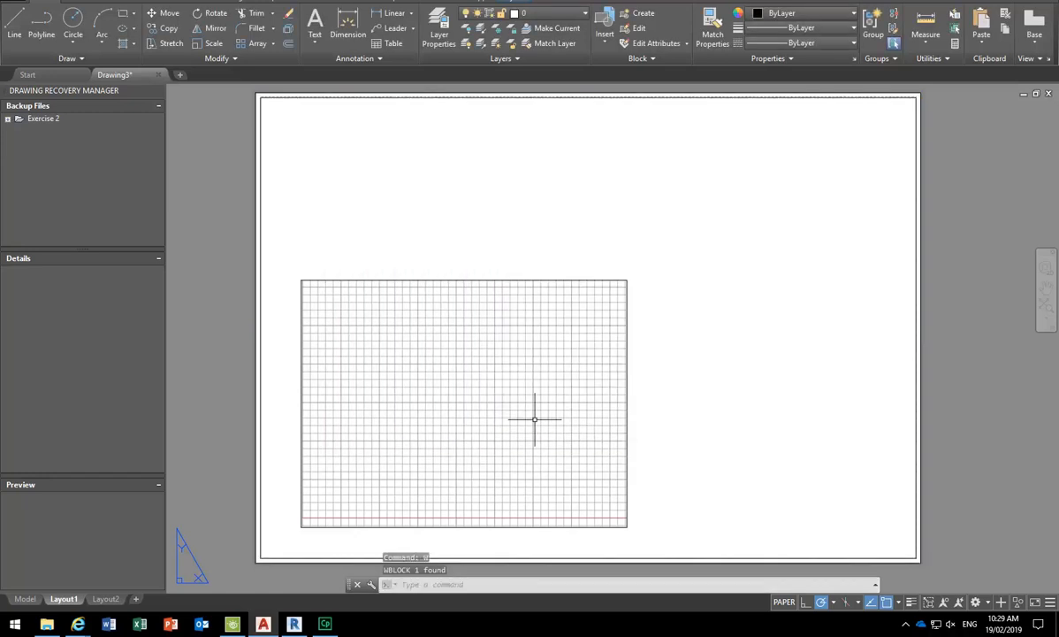
- Insert the A3 Page block from the AutoCAD Library folder into model space near the origin, without specifying rotation on-screen
click(25, 598)
click(604, 34)
click(622, 121)
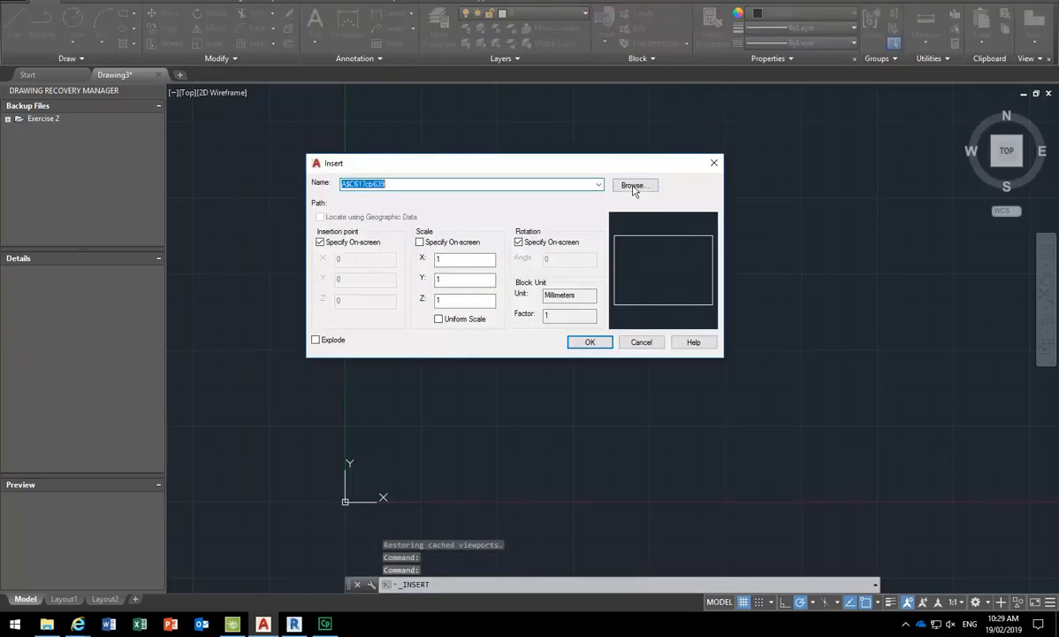
click(634, 182)
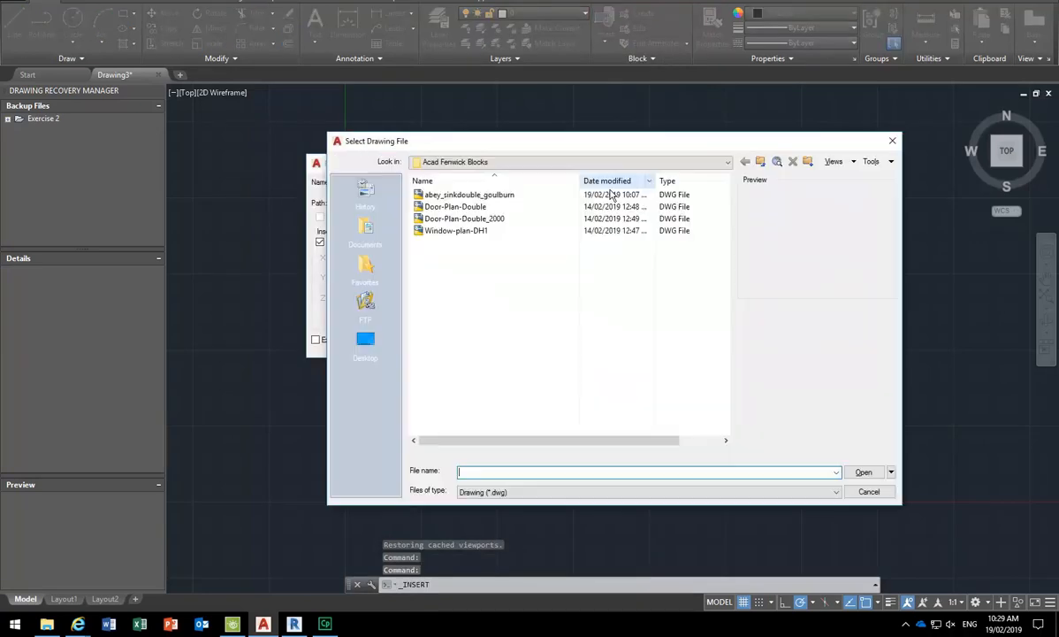
click(760, 161)
double_click(438, 375)
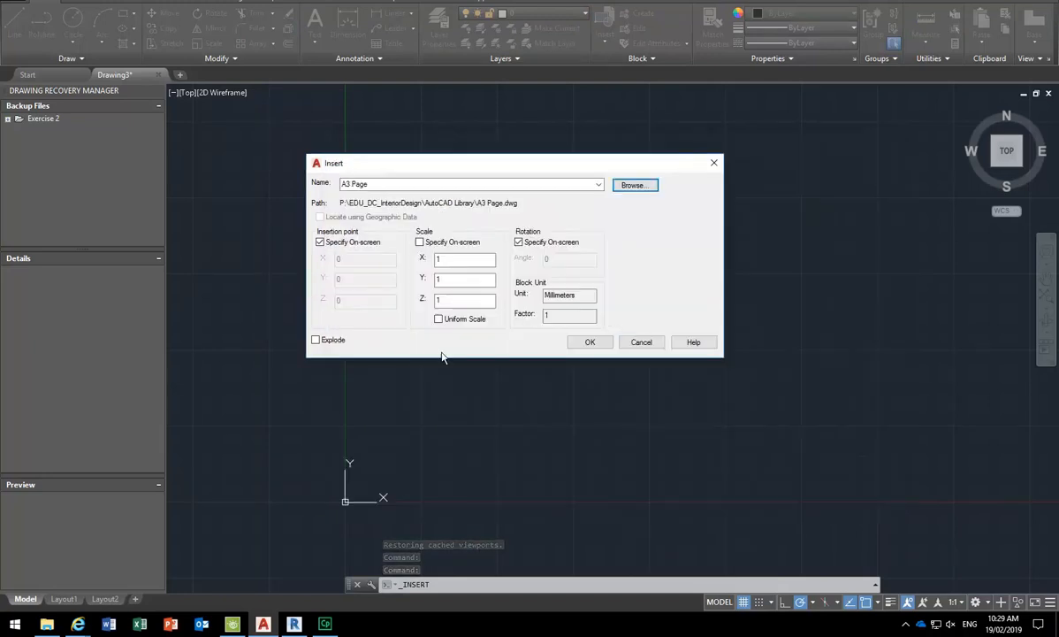
click(519, 241)
click(588, 342)
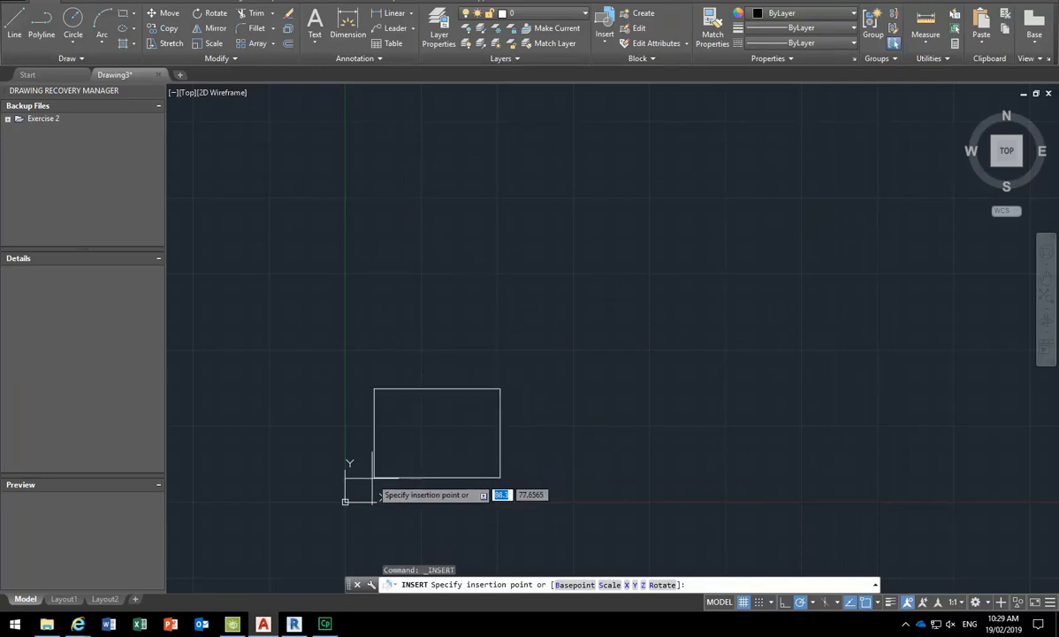
scroll(402, 434, up, 2)
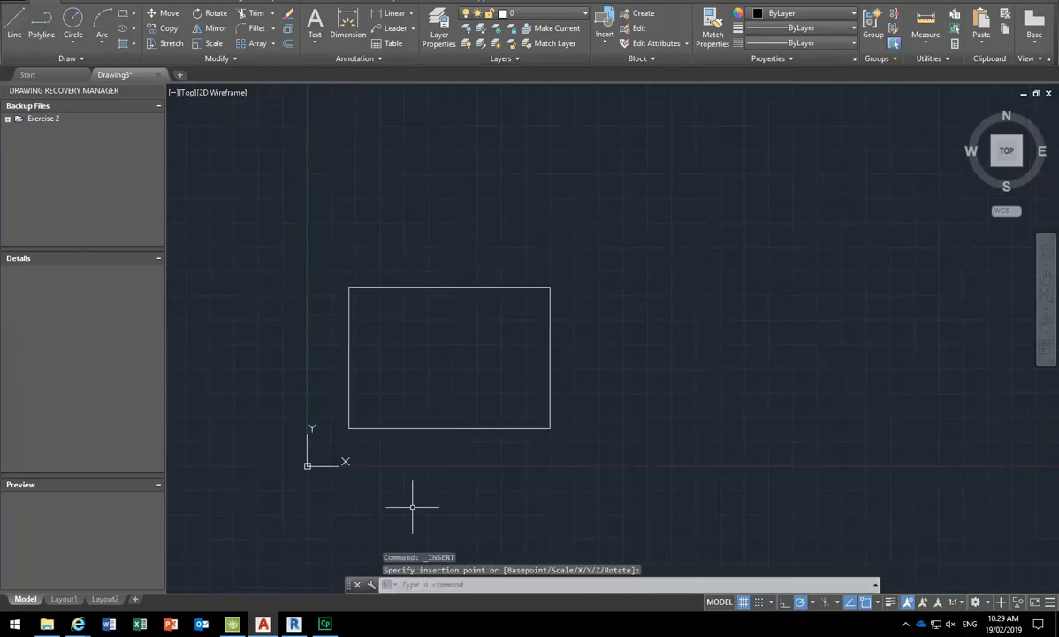
scroll(416, 473, up, 2)
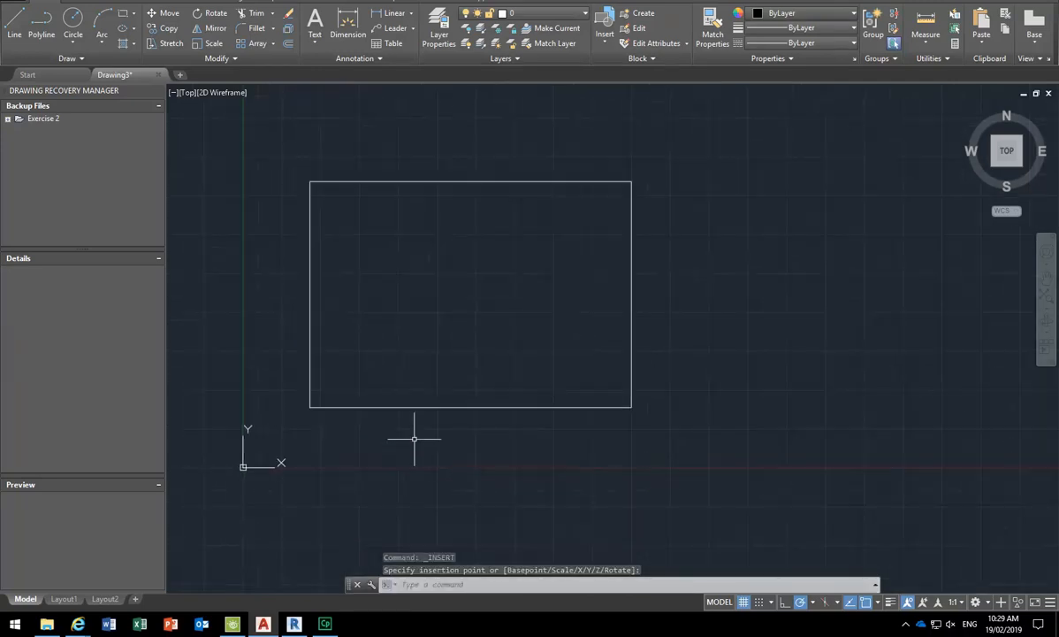
- Examine the inserted A3 Page border in model space by selecting it as a single block
click(436, 406)
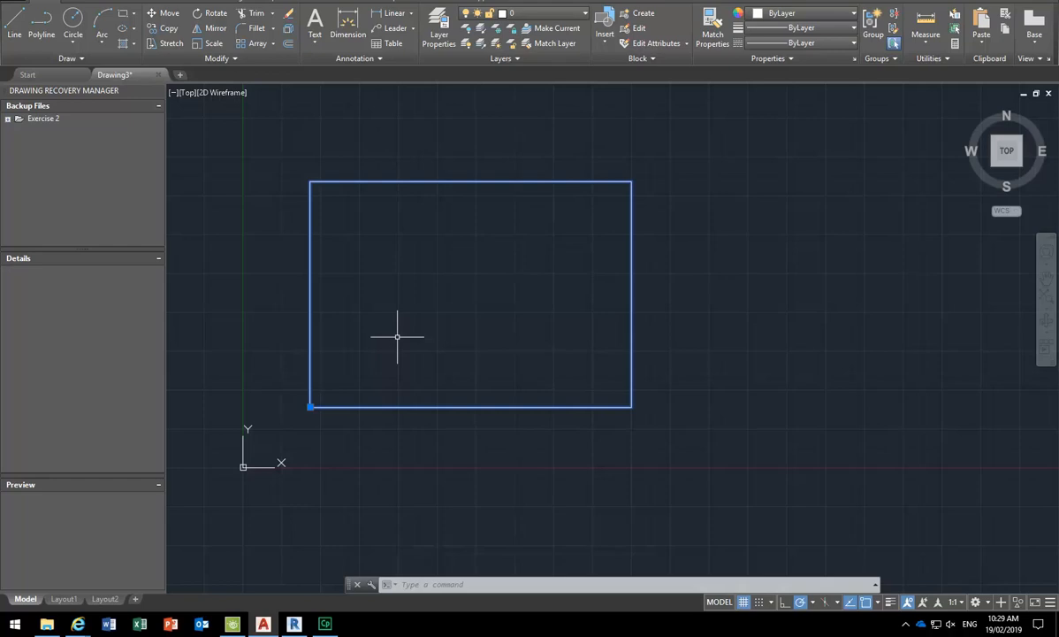
key(Escape)
key(Escape)
key(Escape)
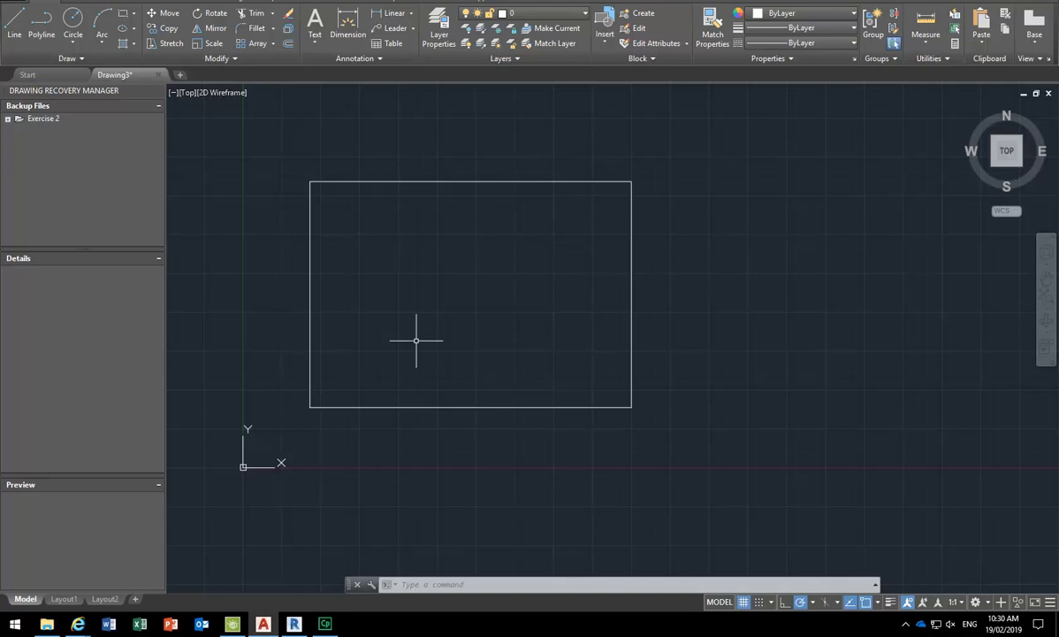
click(395, 181)
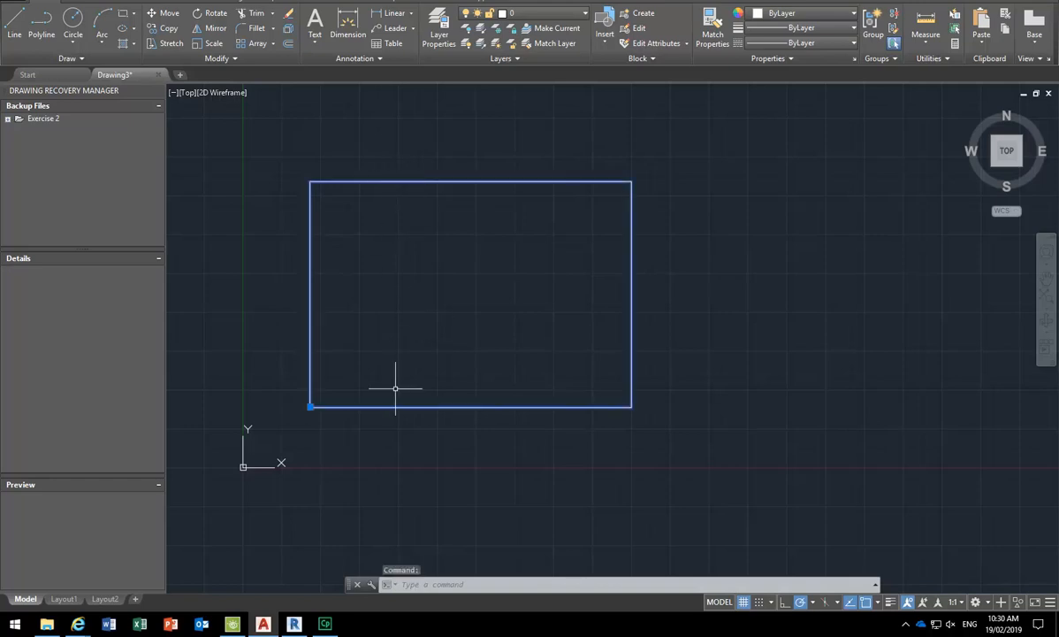
middle_drag(395, 387, 407, 421)
scroll(395, 438, down, 2)
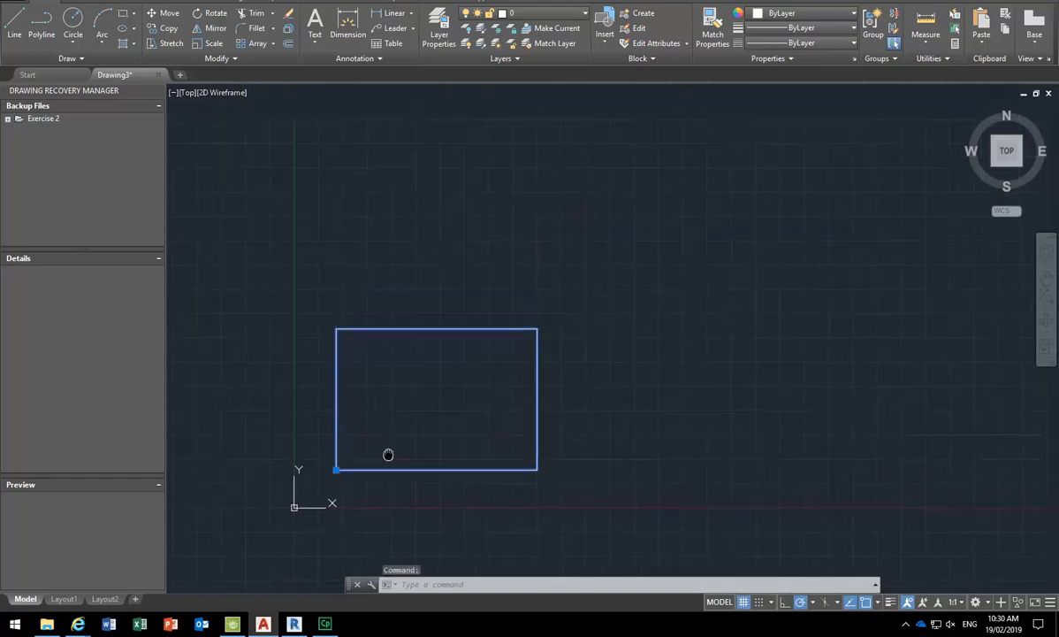
key(Escape)
key(Escape)
key(Escape)
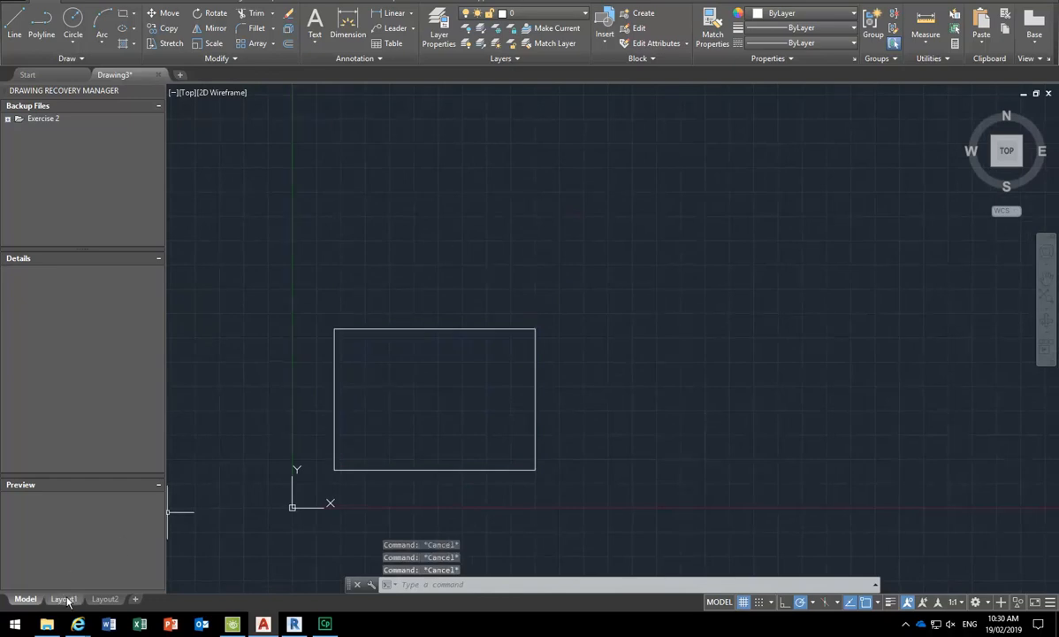
- On Layout1, stretch the existing viewport's upper-right corner slightly outward, and delete the viewport
click(64, 598)
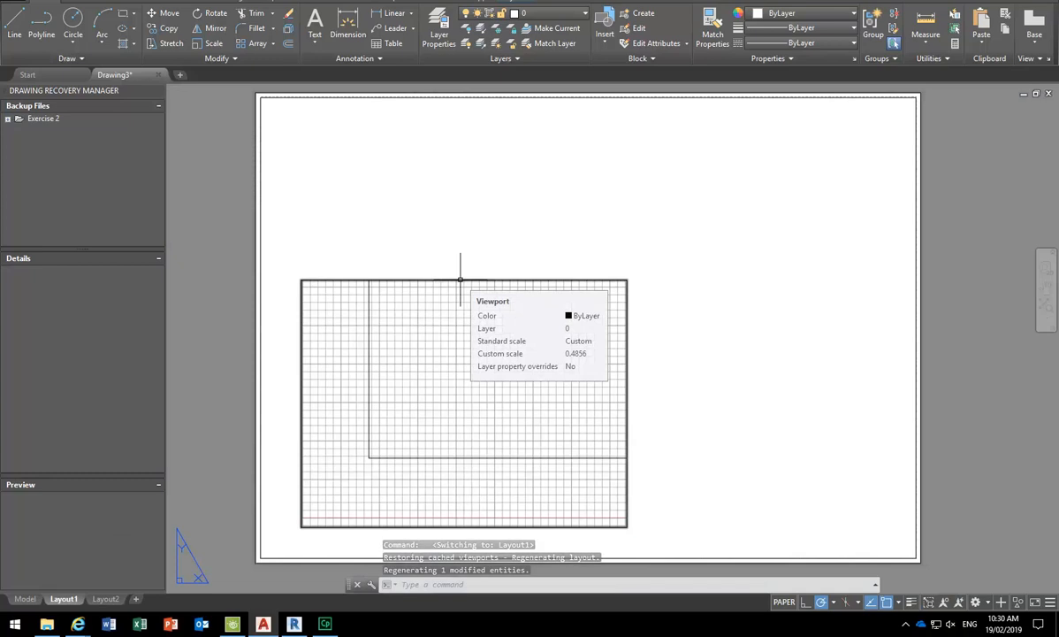
click(459, 280)
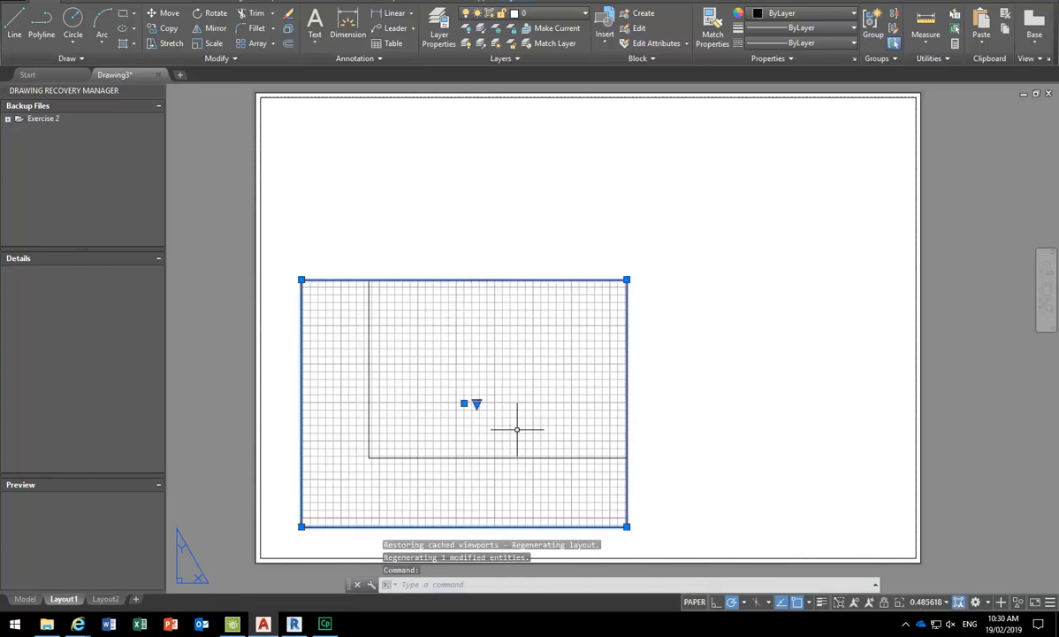
click(627, 279)
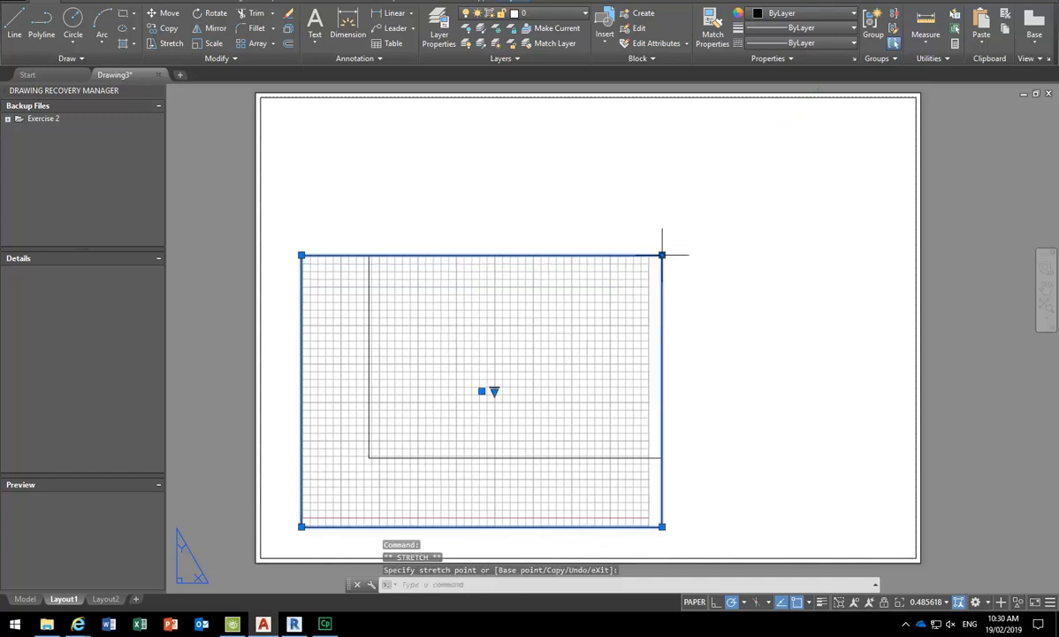
key(Escape)
key(Escape)
click(685, 237)
click(592, 283)
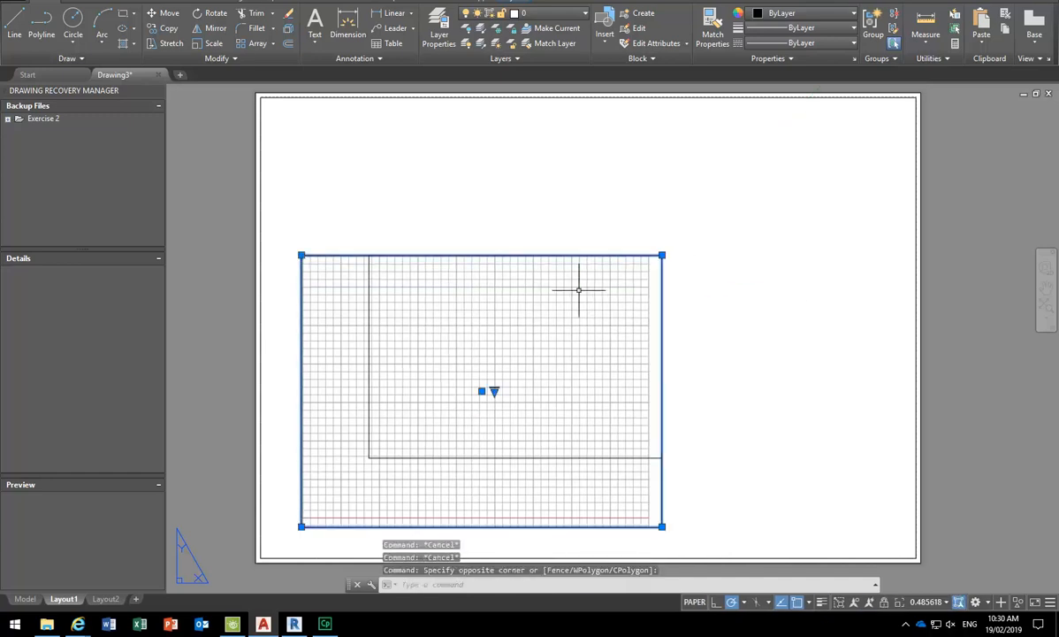
key(Delete)
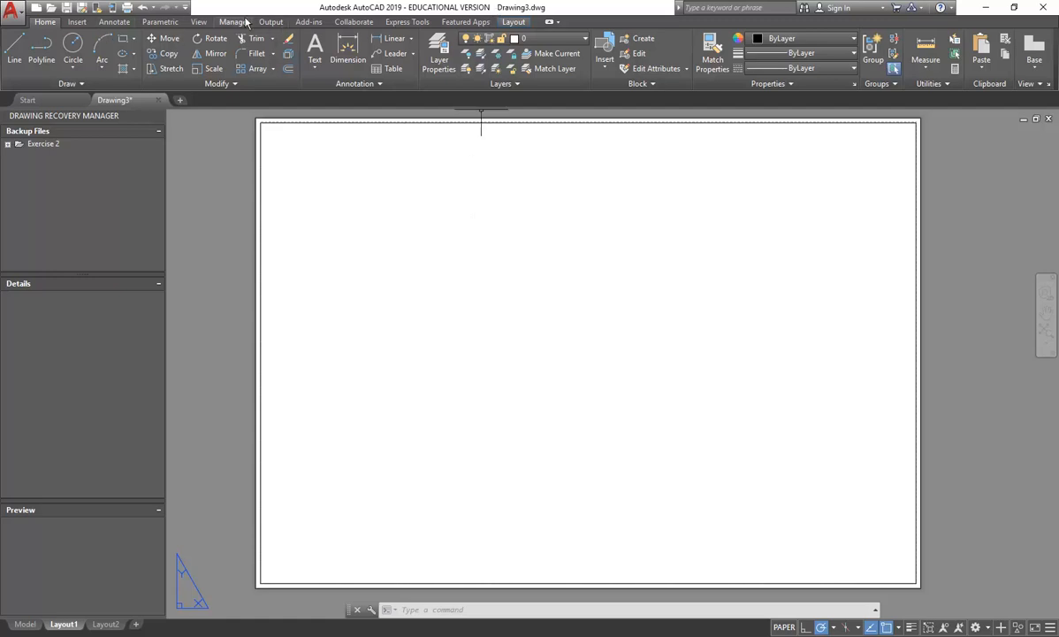
- Compare the commands available on Layout1 and in model space, including the options for new layouts and layout viewports
click(201, 24)
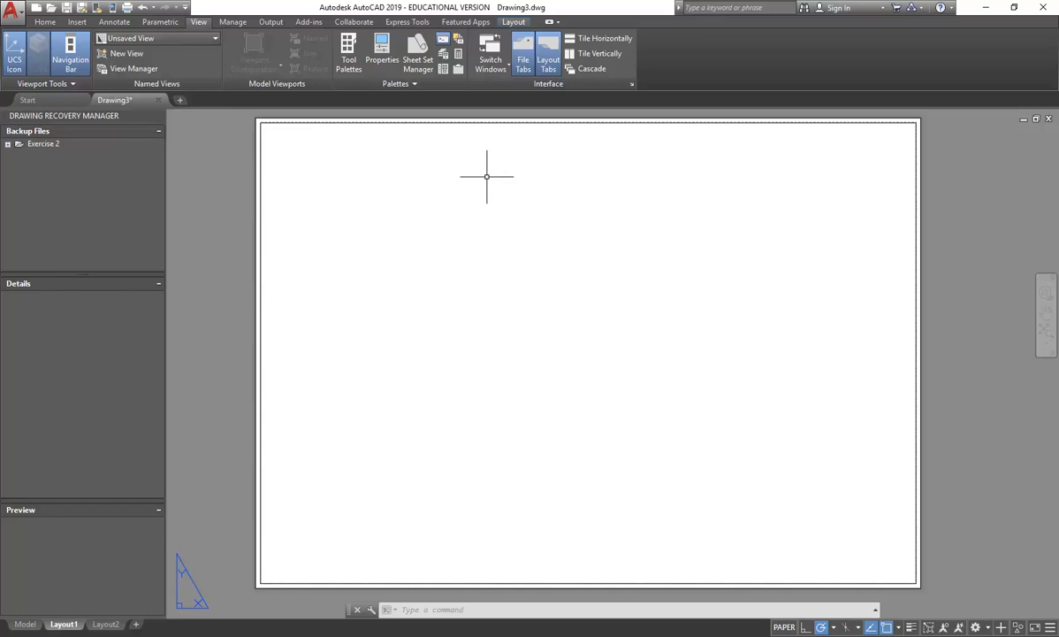
click(78, 22)
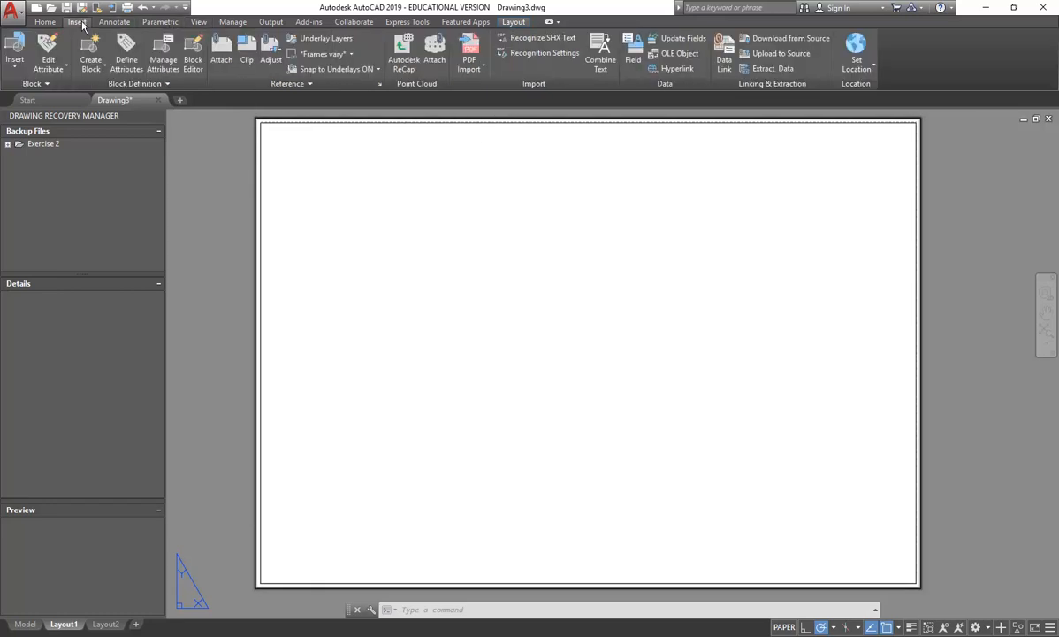
click(514, 23)
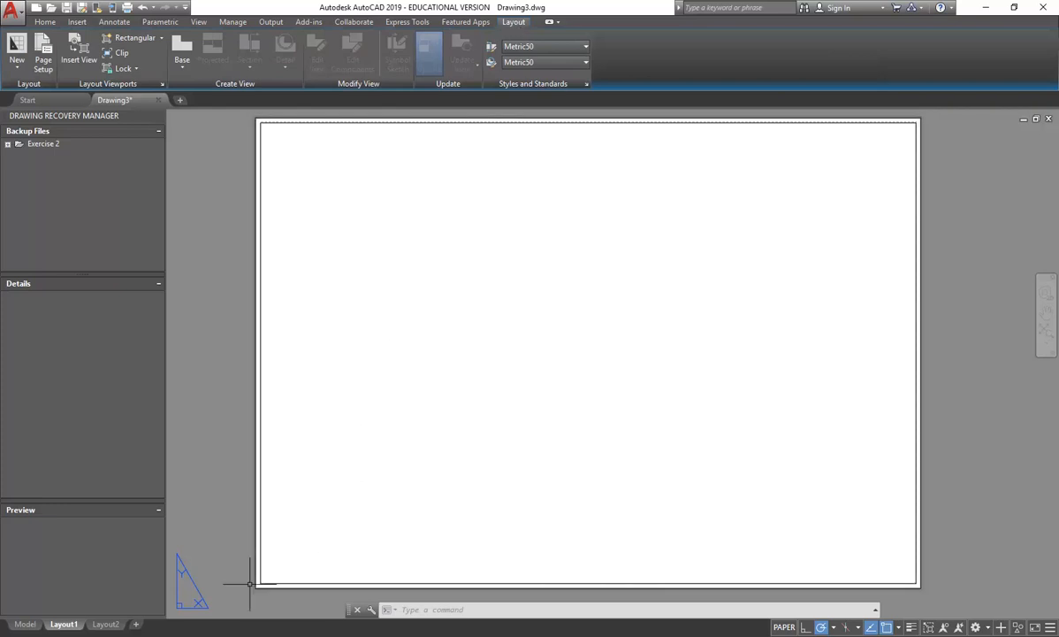
click(25, 598)
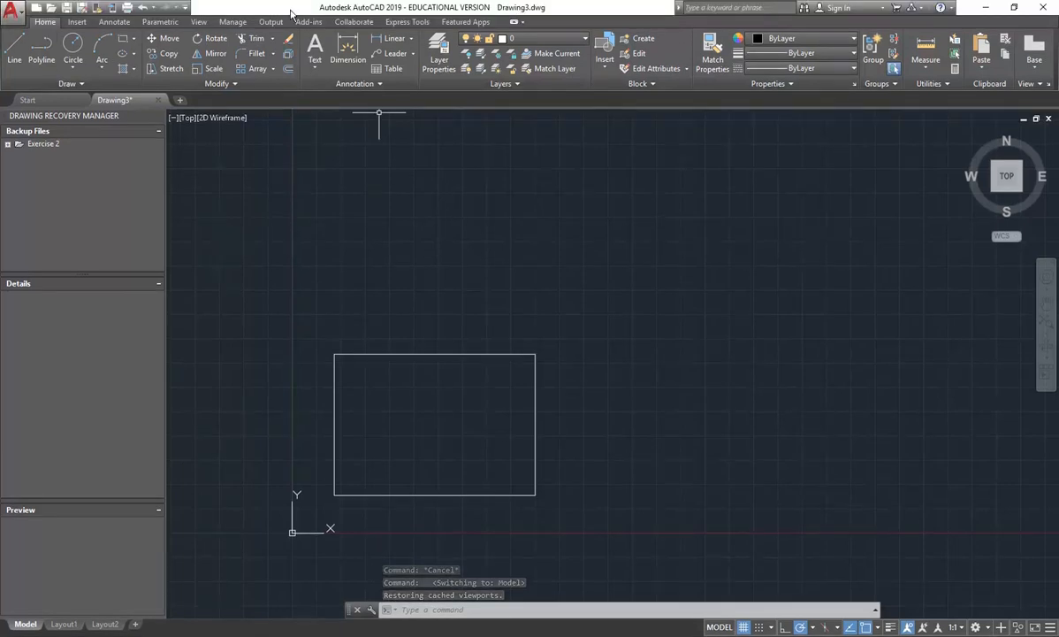
click(64, 598)
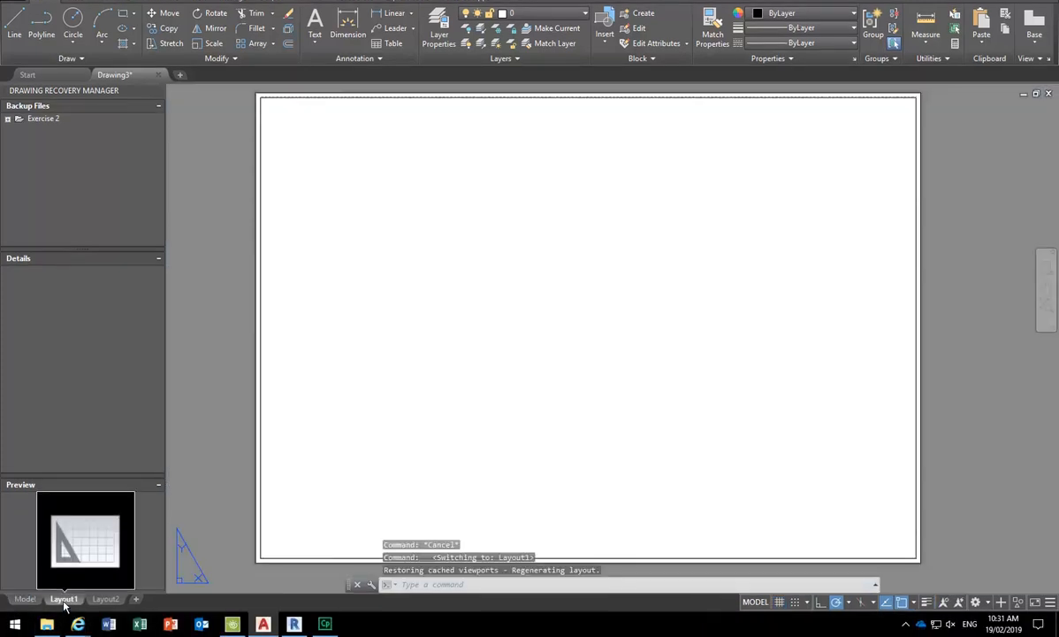
click(515, 23)
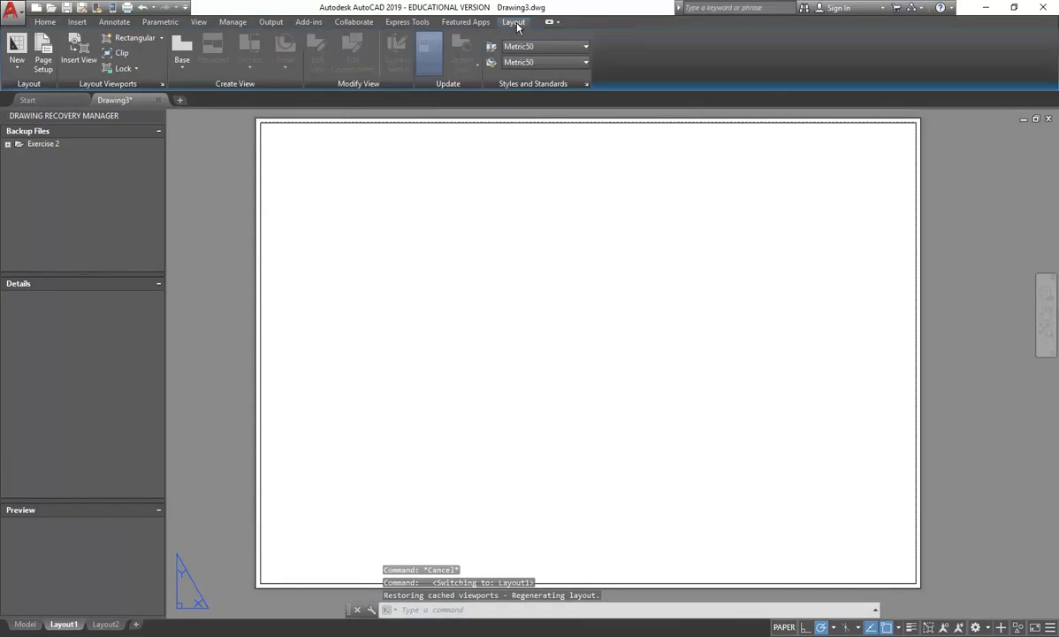
click(17, 64)
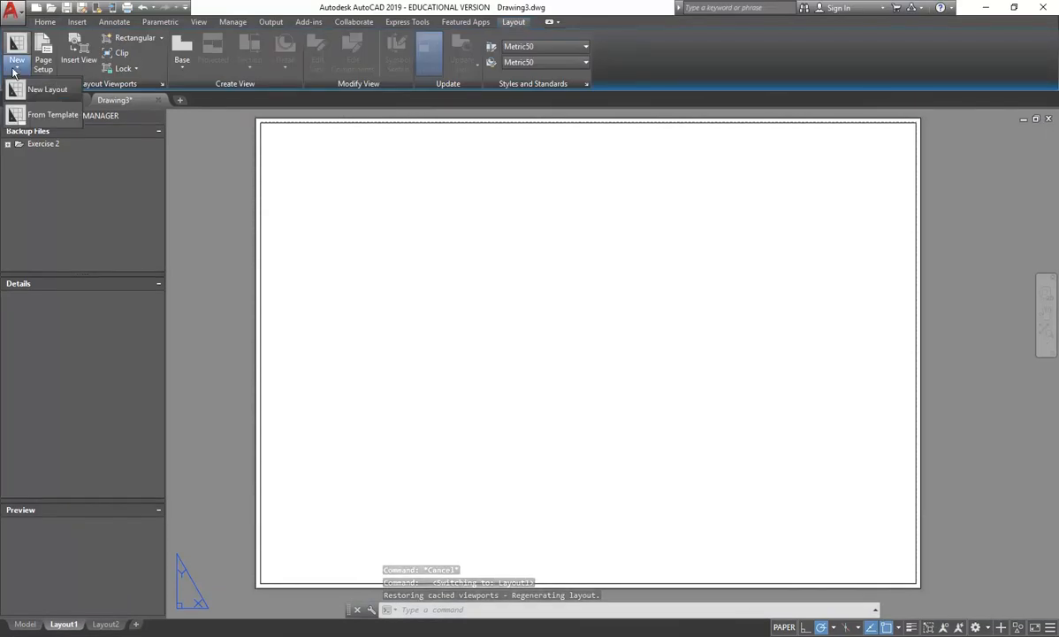
click(162, 38)
click(162, 38)
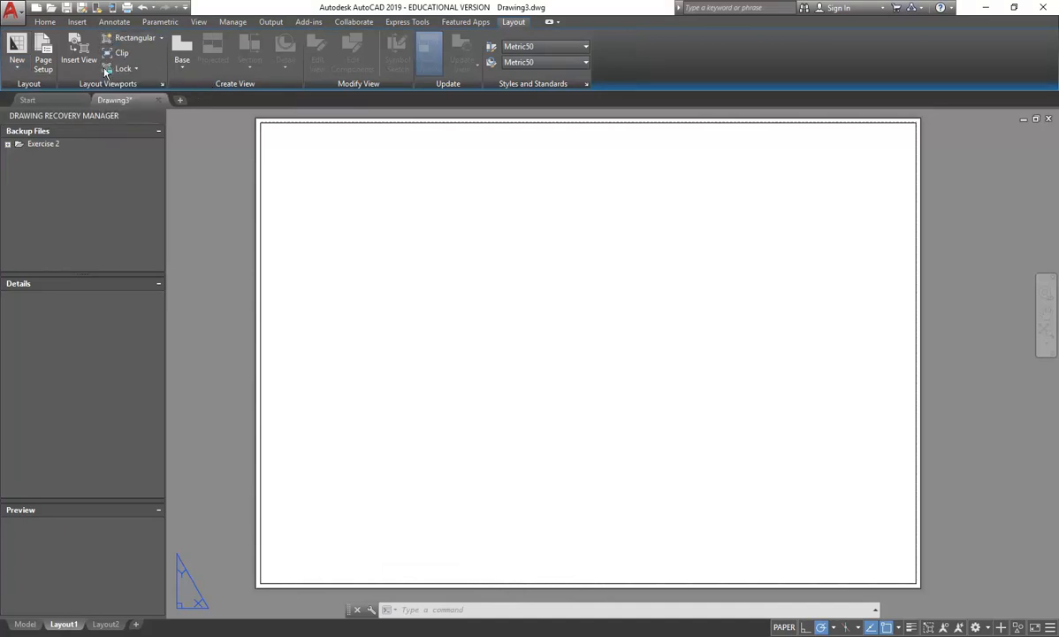
- Create a rectangular viewport covering most of the sheet inside the borders of Layout1
click(133, 38)
click(309, 158)
click(880, 516)
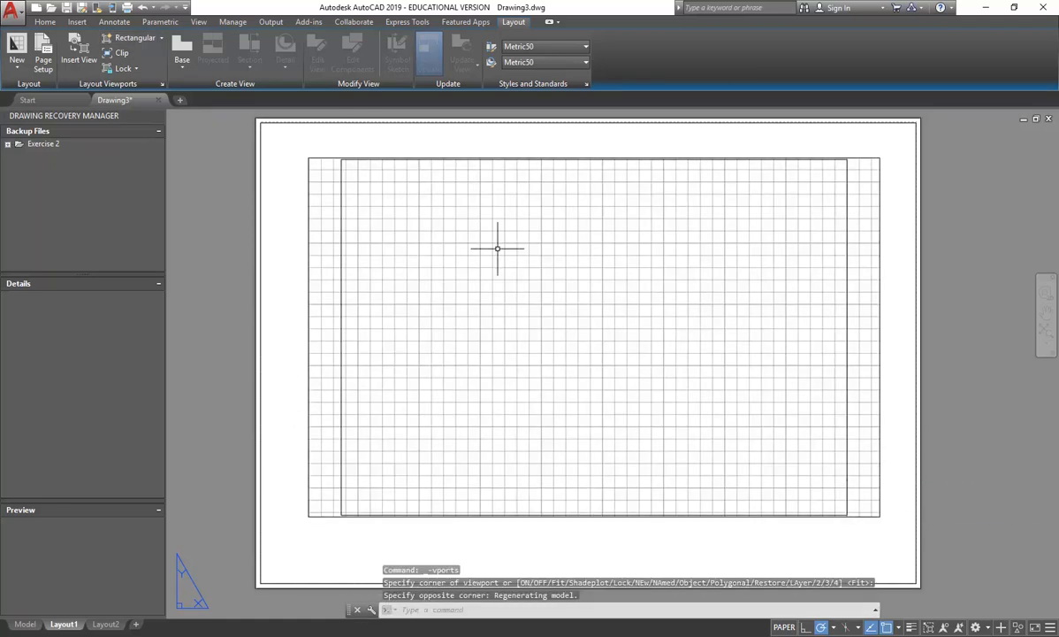
- Stretch the viewport's right-hand corners inward and outward, finally narrowing it to roughly the left half of the sheet
click(709, 159)
click(675, 212)
click(905, 146)
click(880, 158)
click(619, 200)
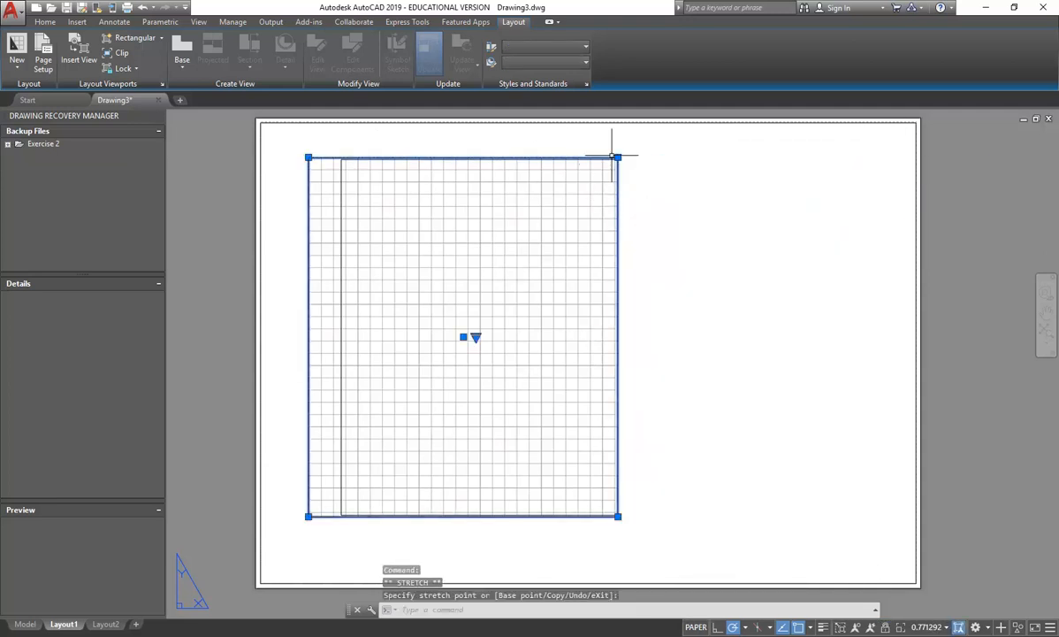
click(617, 158)
click(876, 157)
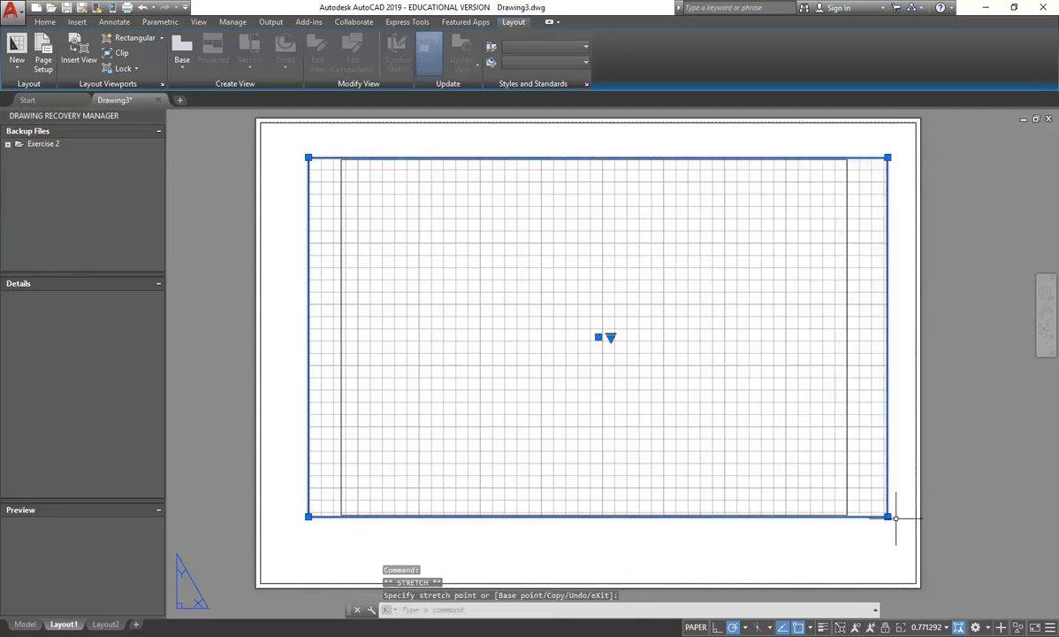
click(877, 515)
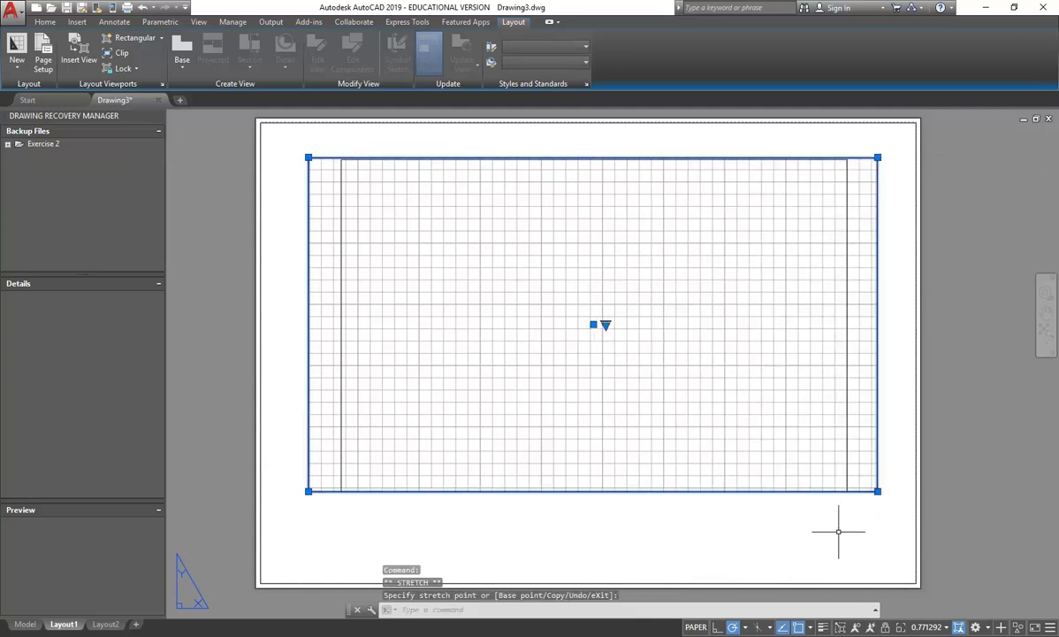
click(877, 491)
click(647, 505)
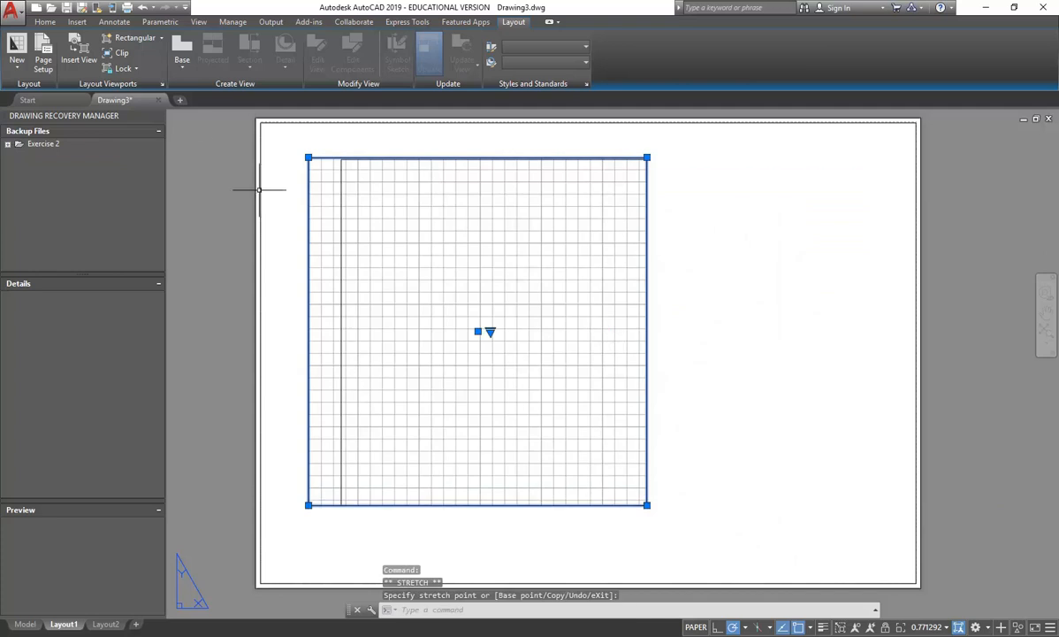
- Add a second, smaller rectangular viewport in the upper-right part of the sheet beside the first one
click(128, 37)
click(672, 164)
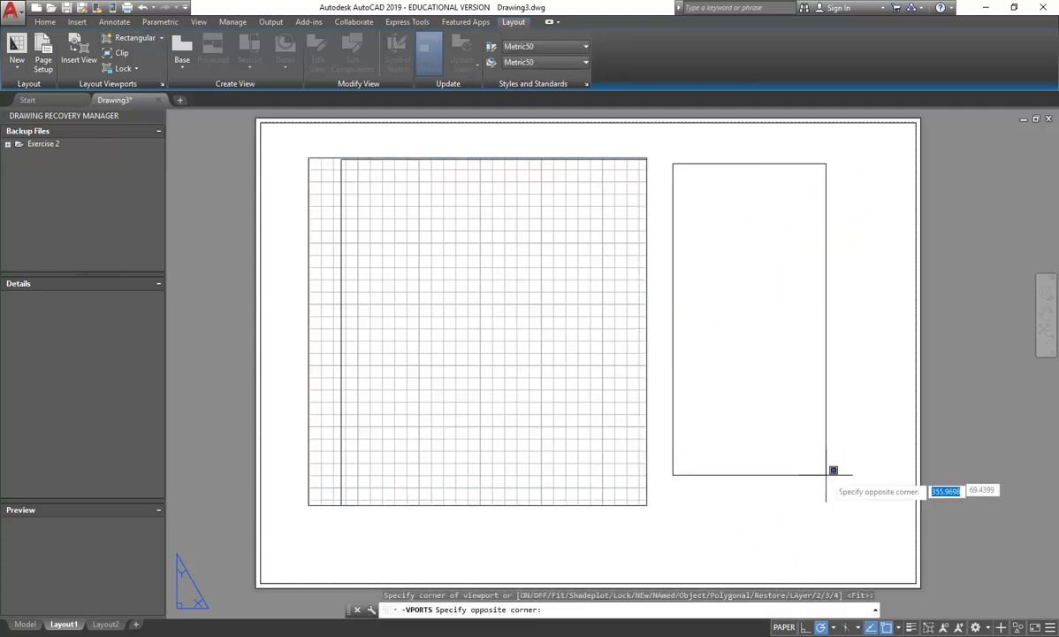
click(877, 331)
- Activate the large and the small viewport one after the other and adjust each view so the whole A3 border shows smaller
double_click(431, 319)
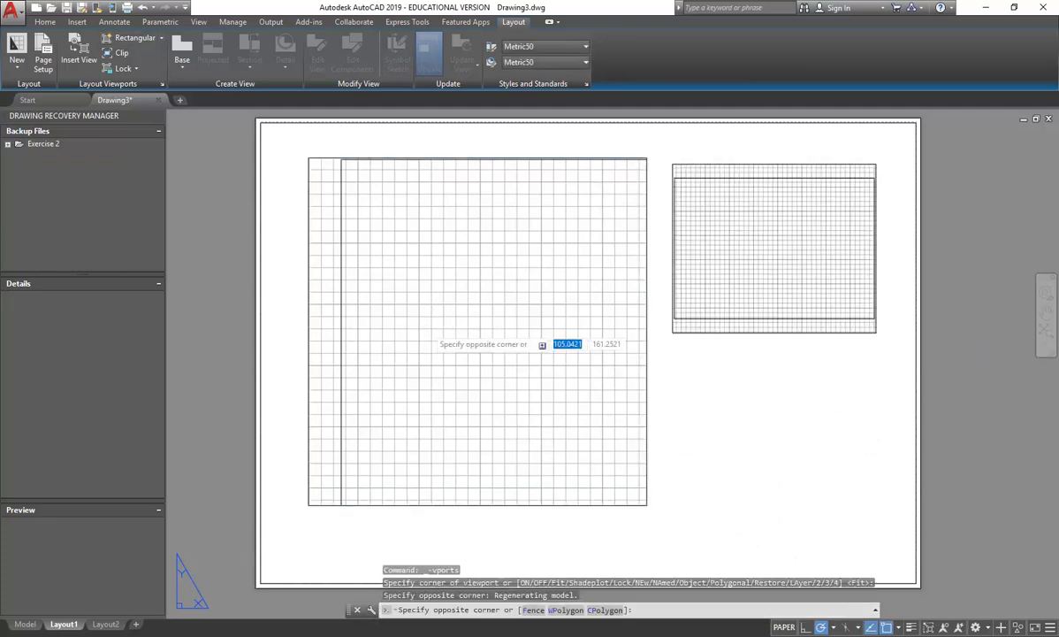
middle_drag(475, 236, 421, 270)
scroll(394, 266, down, 2)
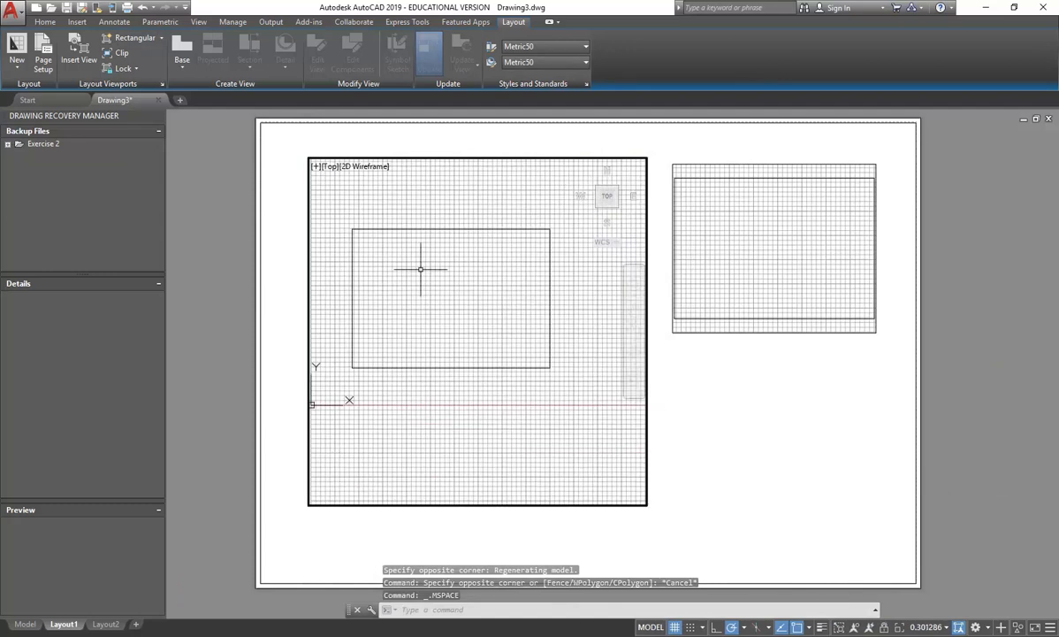
click(716, 246)
middle_drag(716, 246, 775, 255)
scroll(758, 250, down, 1)
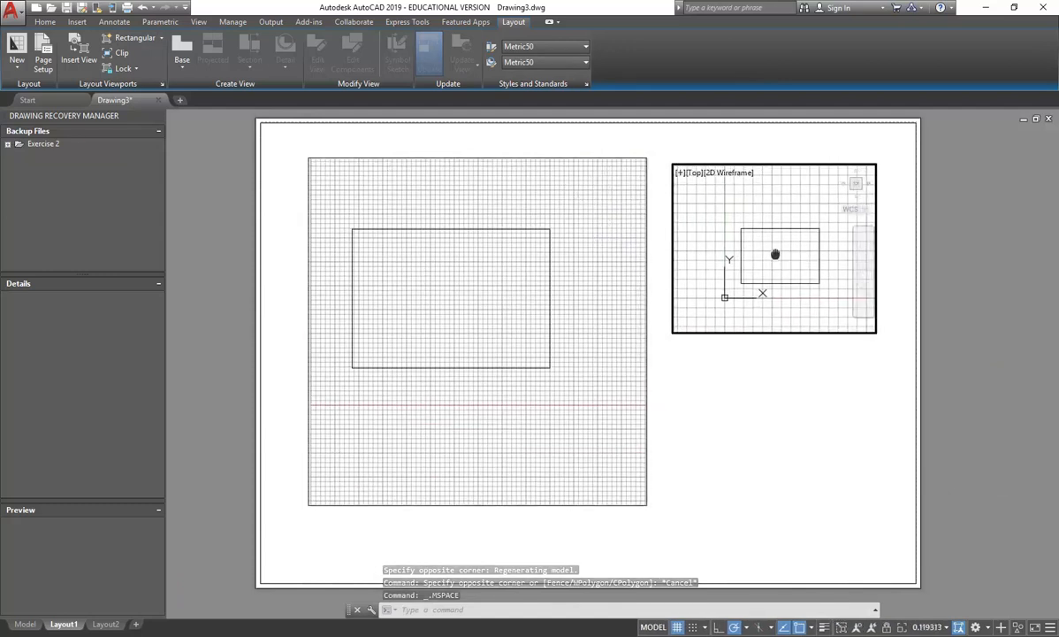
- Reposition the A3 border view inside the large viewport and return to paper space
click(414, 338)
middle_drag(418, 329, 428, 329)
scroll(428, 329, up, 1)
scroll(428, 329, down, 1)
scroll(428, 328, up, 1)
scroll(428, 329, down, 1)
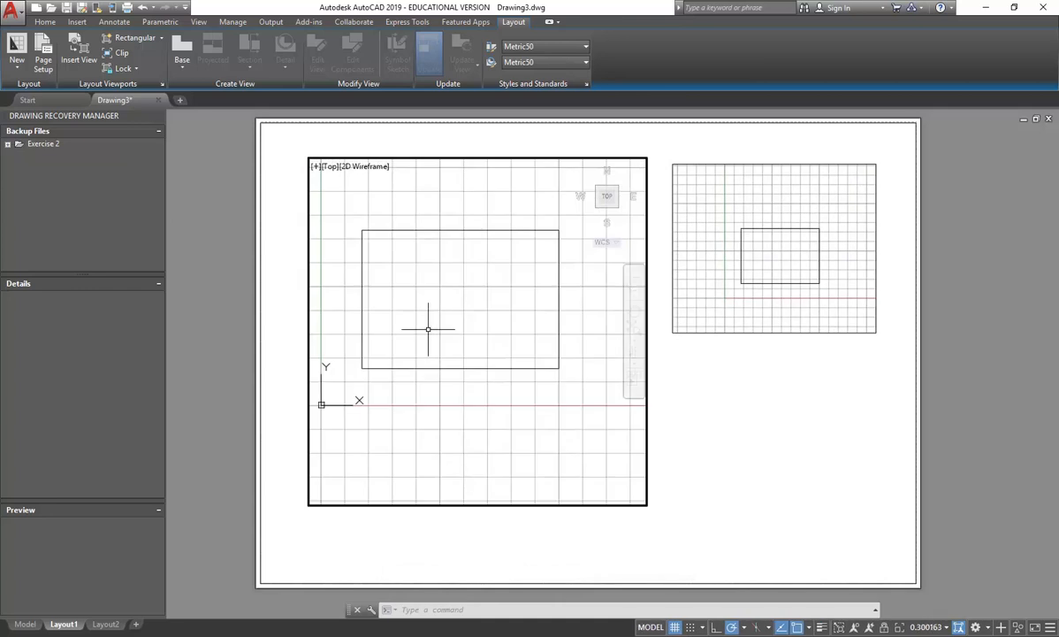
double_click(758, 389)
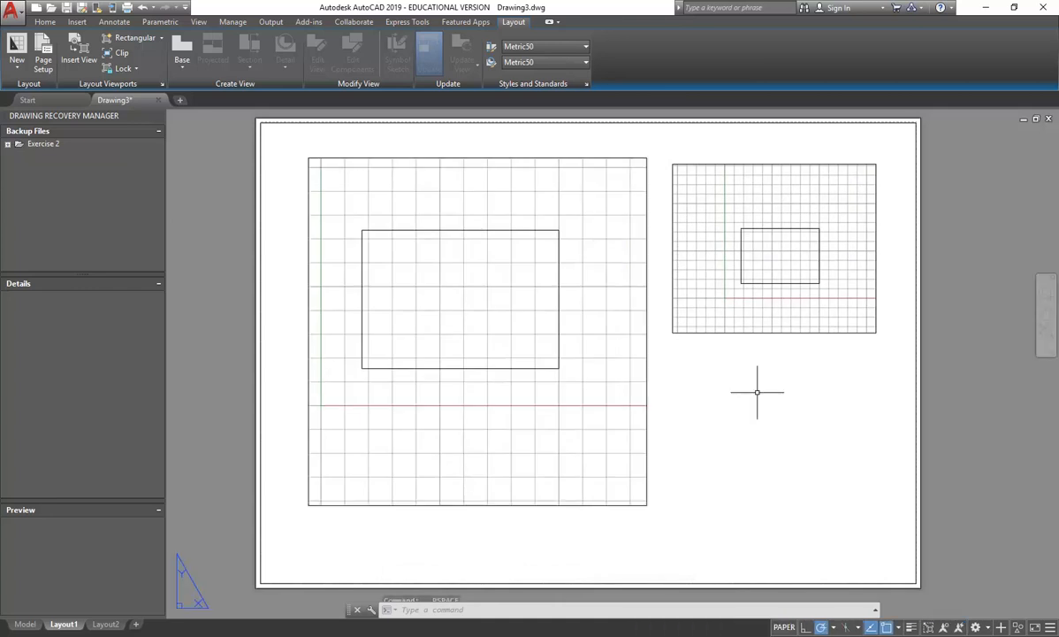
- Switch back and forth between the large viewport, the small viewport and paper space to compare the active spaces
double_click(484, 288)
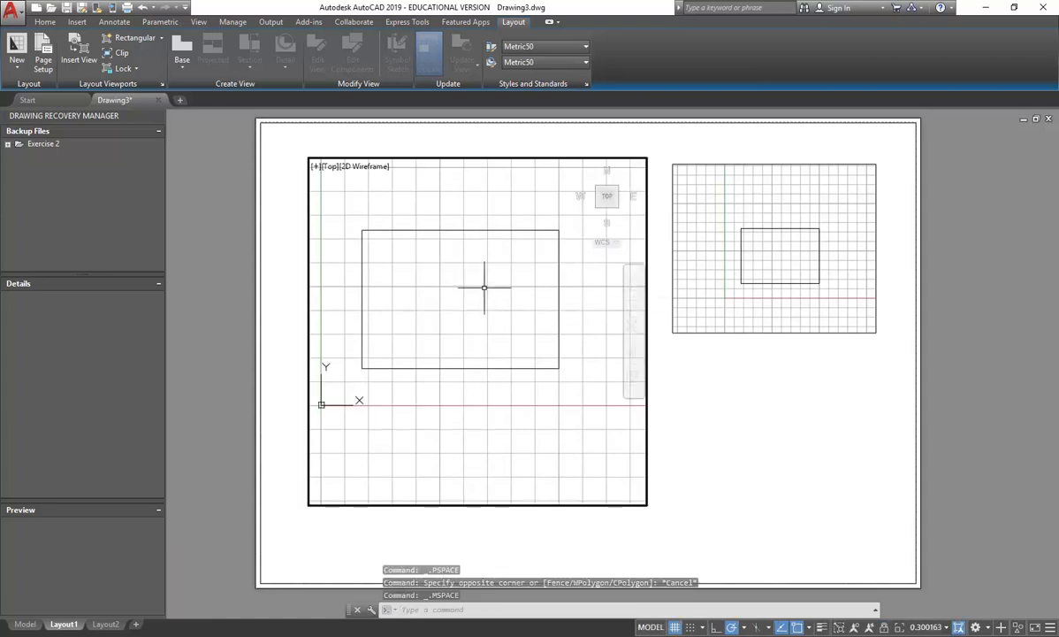
click(768, 210)
click(345, 267)
click(764, 235)
click(494, 276)
click(738, 196)
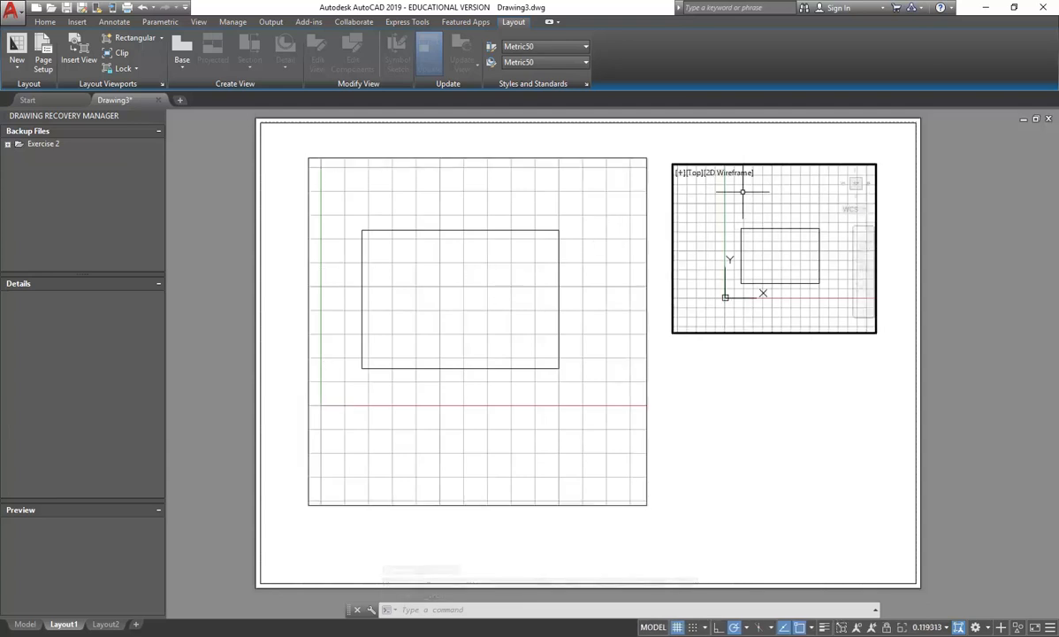
double_click(744, 399)
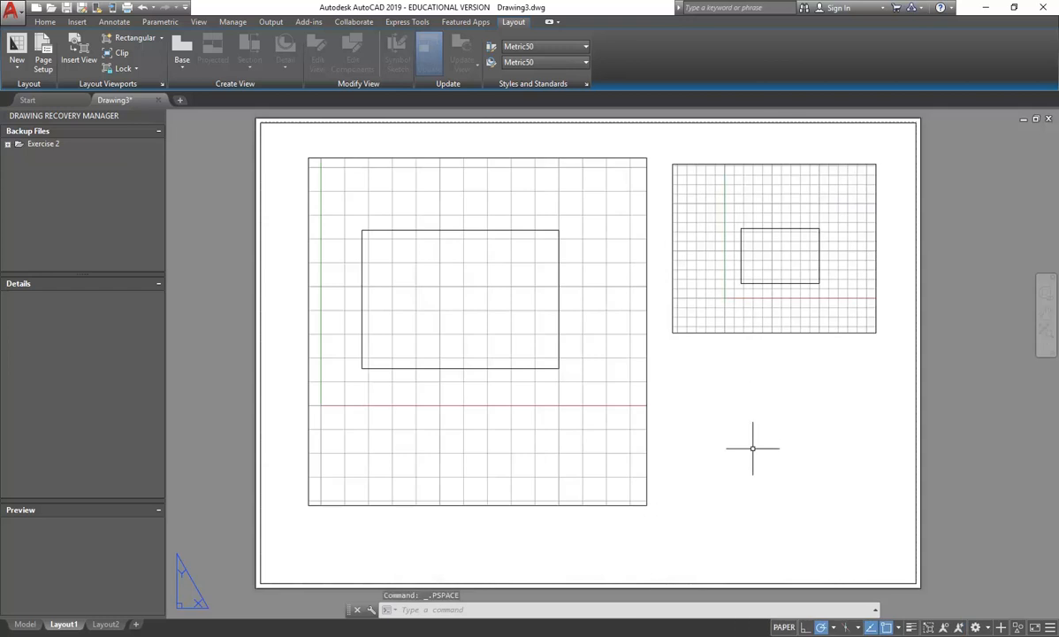
click(783, 627)
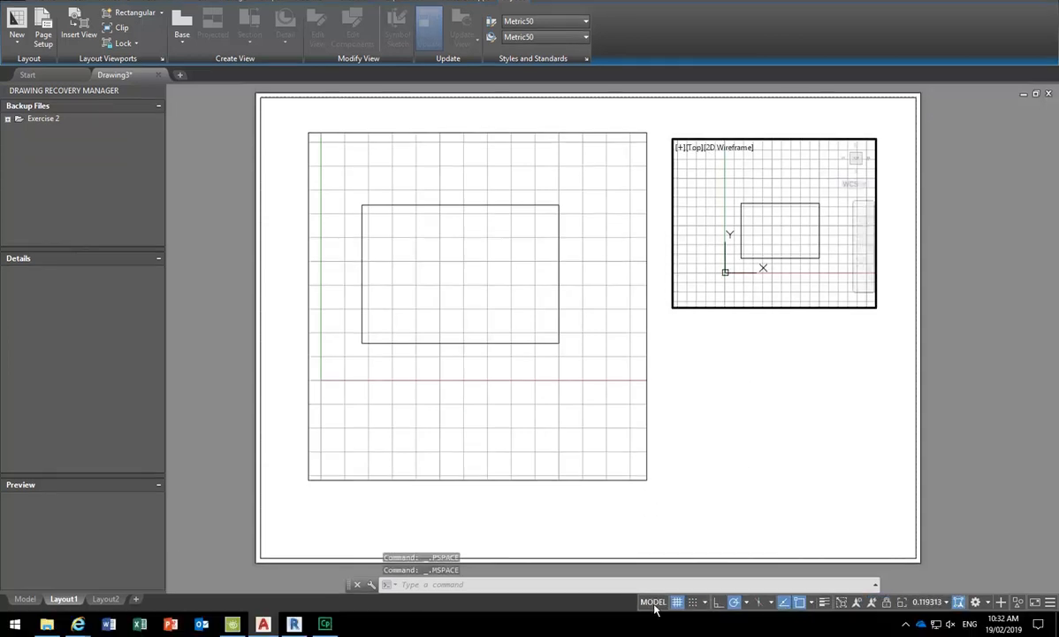
click(653, 627)
click(784, 601)
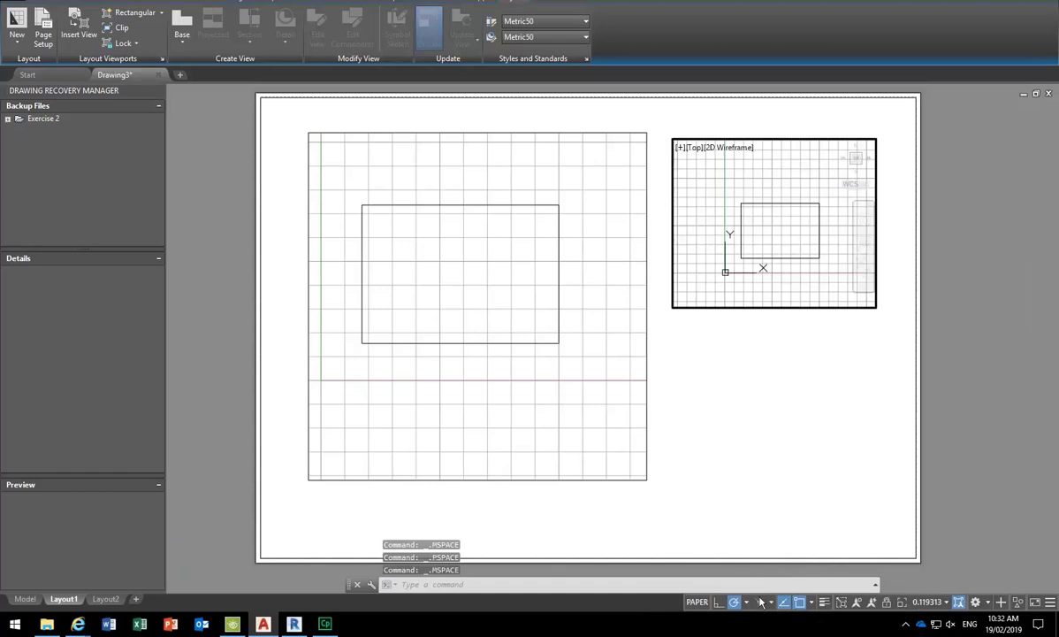
- Activate the large viewport and set its scale to 1:100
click(402, 283)
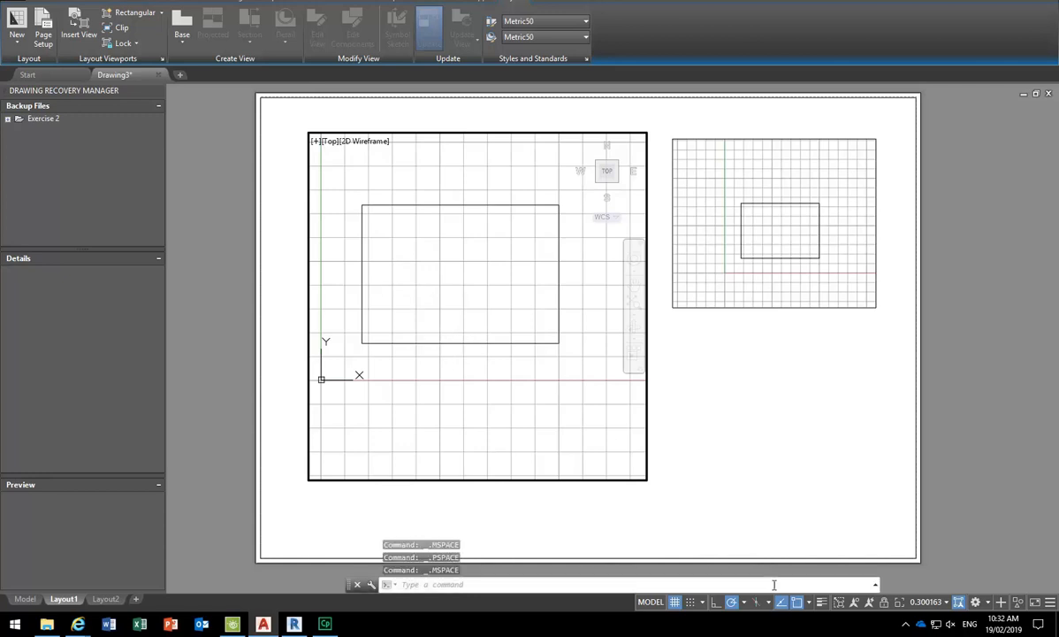
click(945, 601)
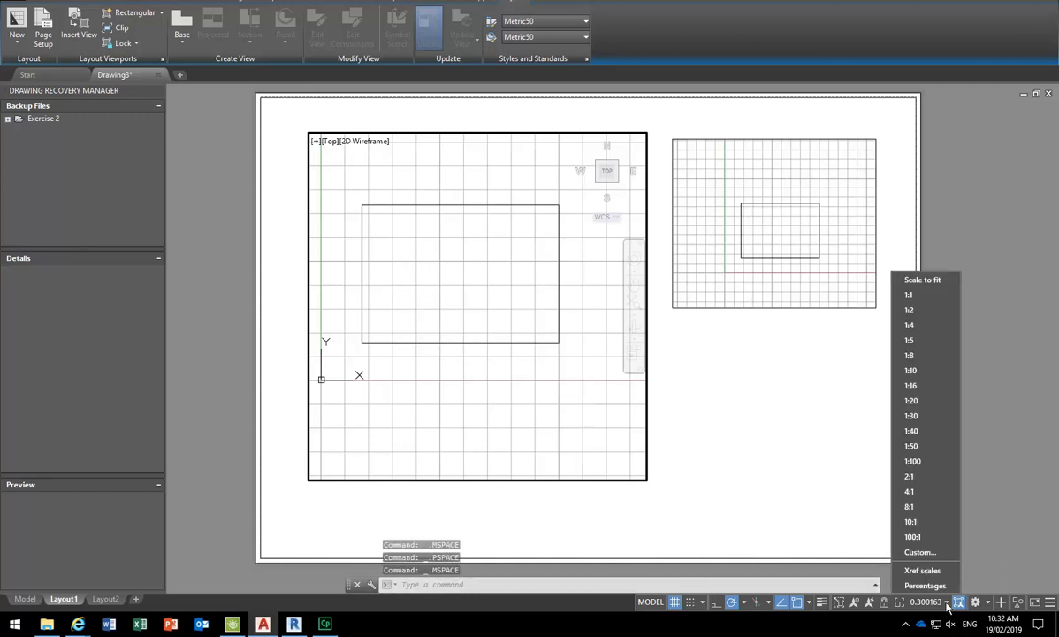
click(913, 461)
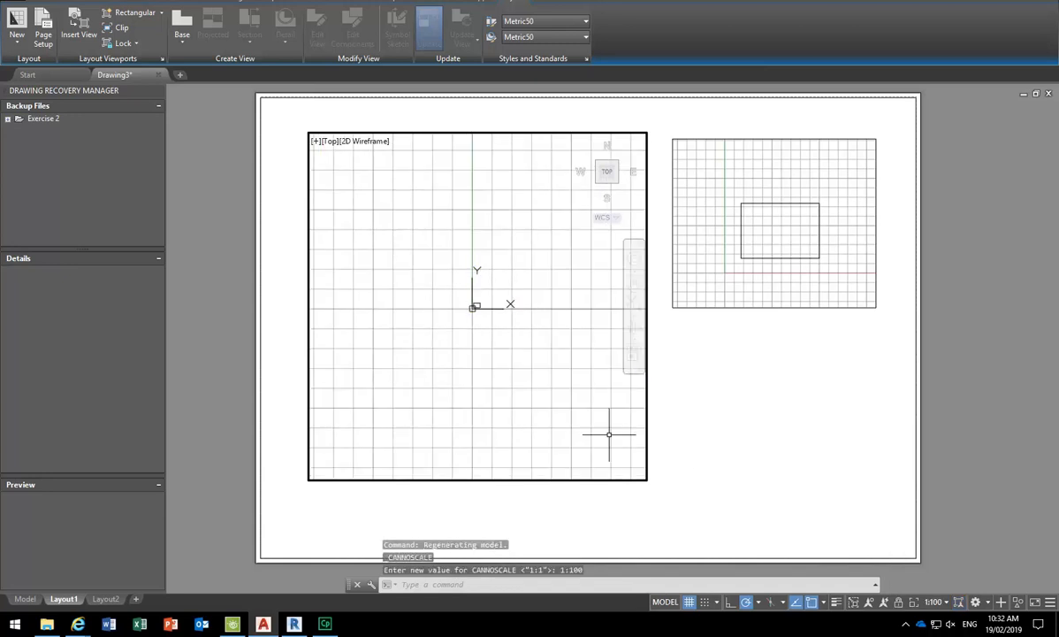
- Set the large viewport's scale to 1:20 and lock the viewport
click(944, 602)
click(940, 405)
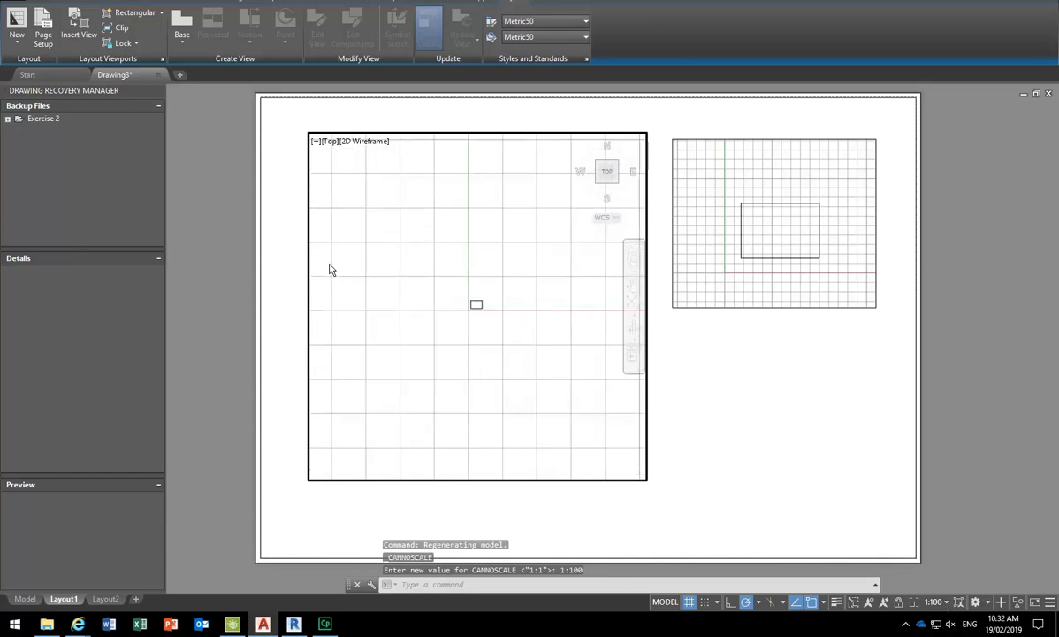
click(901, 602)
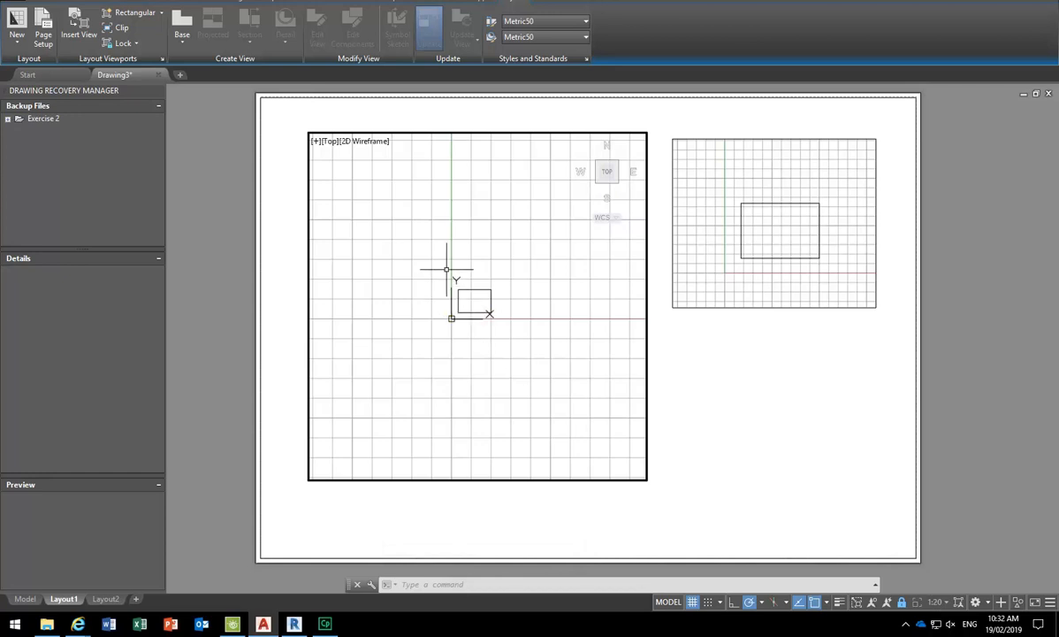
- Draw an open chain of four line segments around the A3 border through the locked large viewport
scroll(446, 296, up, 5)
scroll(456, 284, down, 5)
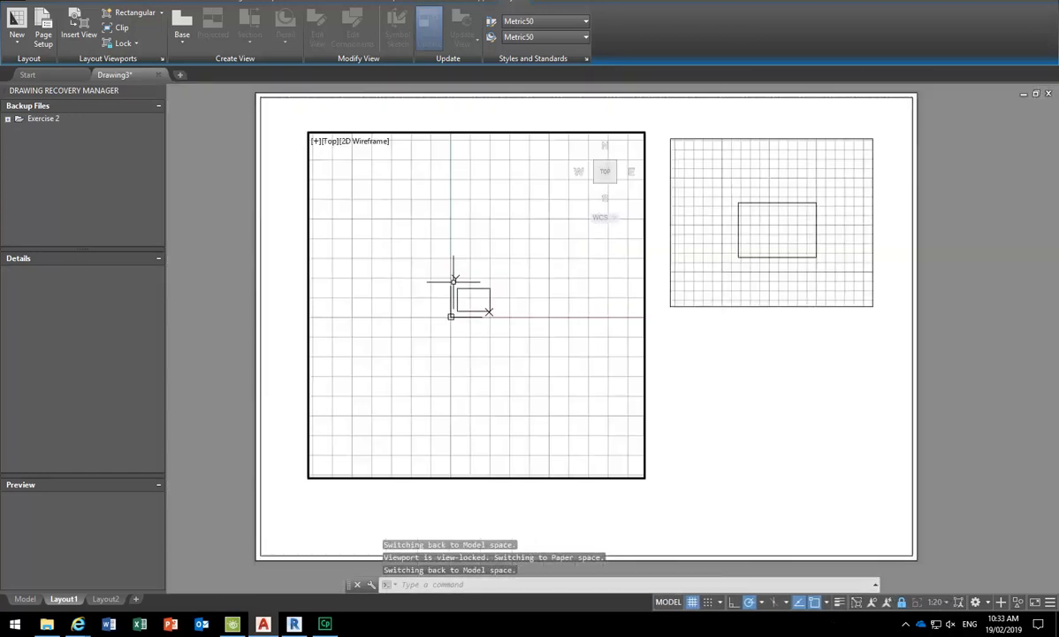
scroll(449, 284, up, 3)
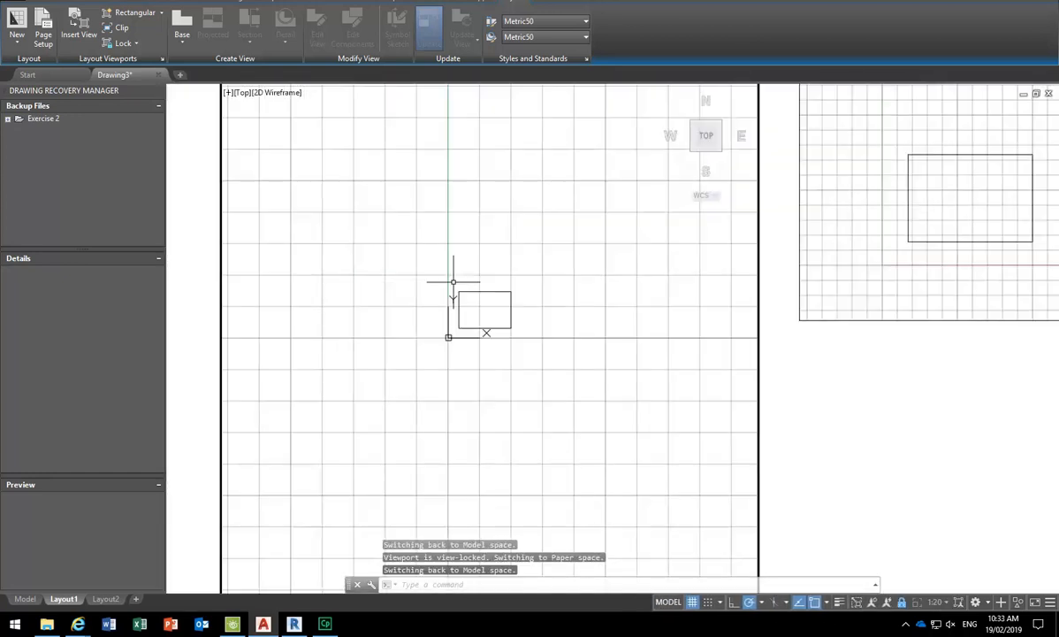
click(44, 3)
click(15, 24)
click(342, 269)
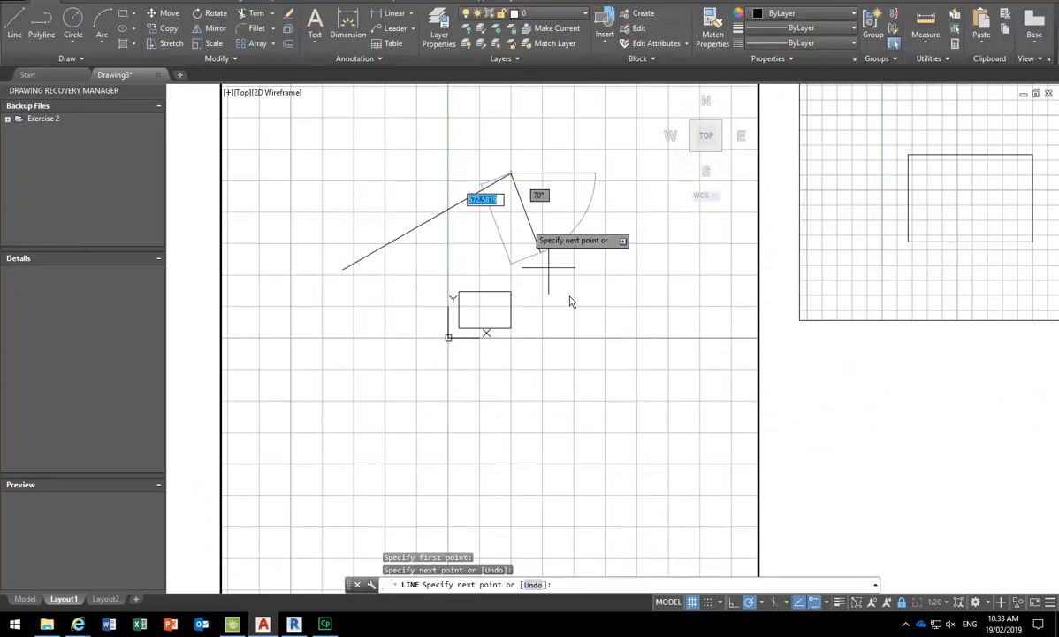
click(510, 174)
click(624, 343)
click(438, 418)
click(401, 275)
key(Return)
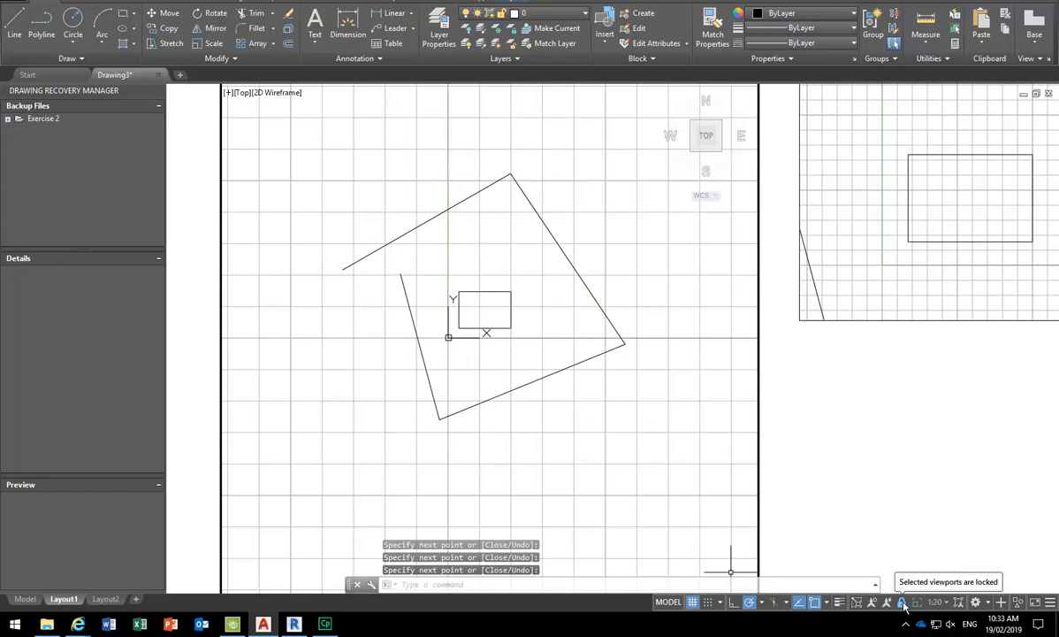
- Unlock the large viewport and try zooming its model view in and out
click(935, 602)
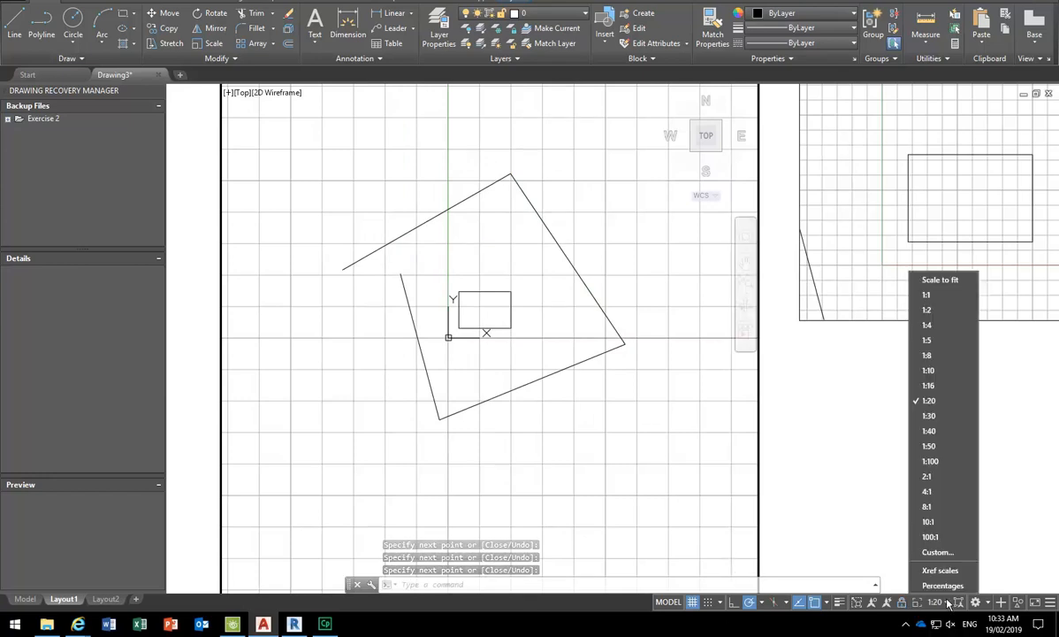
click(449, 302)
click(403, 281)
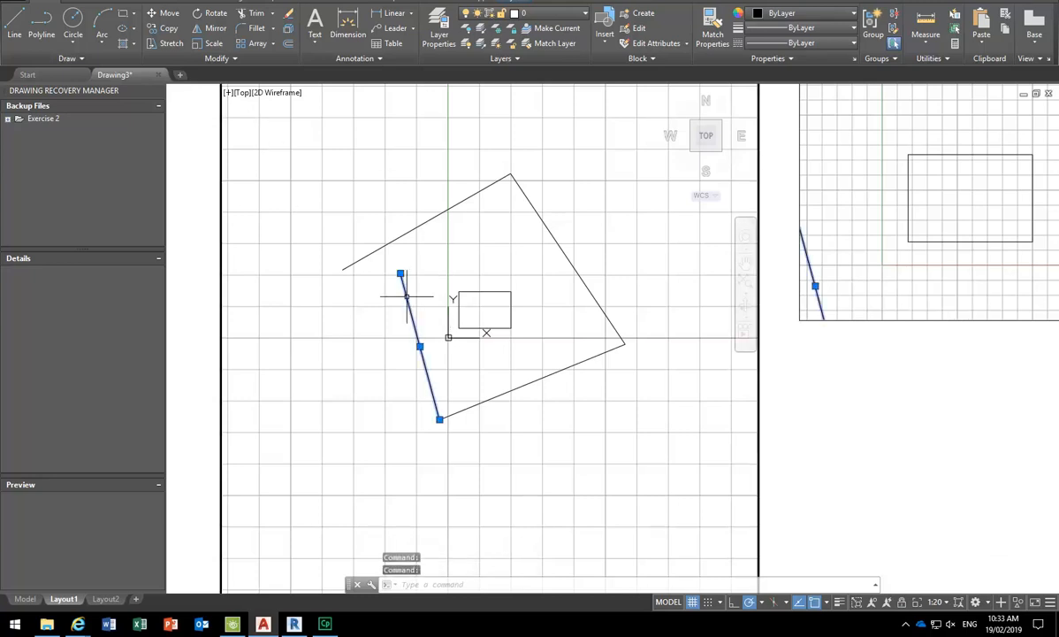
key(Escape)
key(Escape)
scroll(379, 308, down, 2)
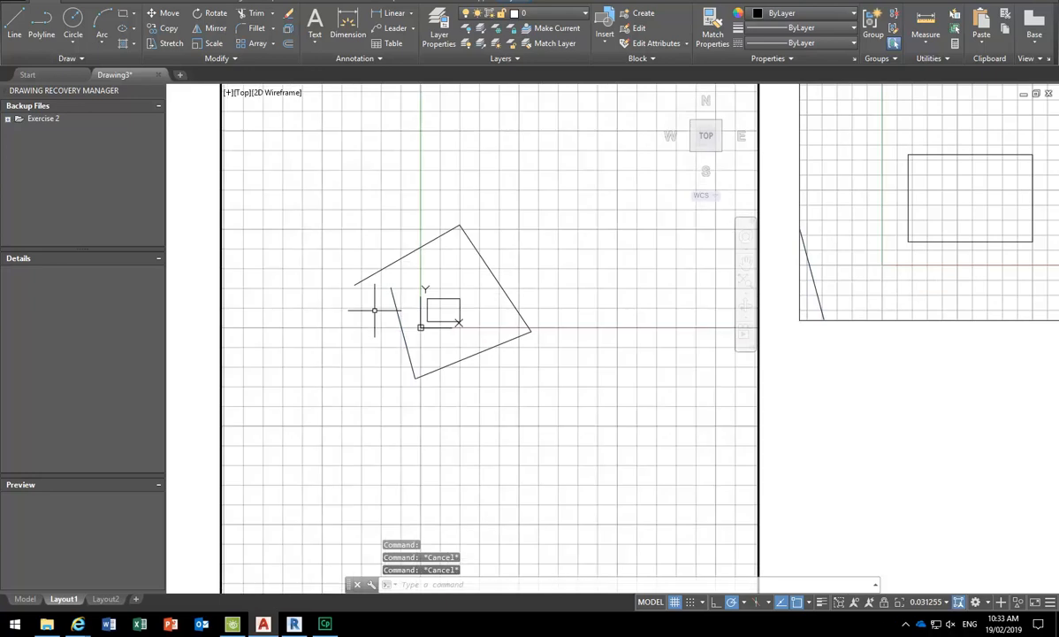
scroll(374, 310, up, 2)
scroll(370, 308, down, 2)
scroll(371, 308, up, 2)
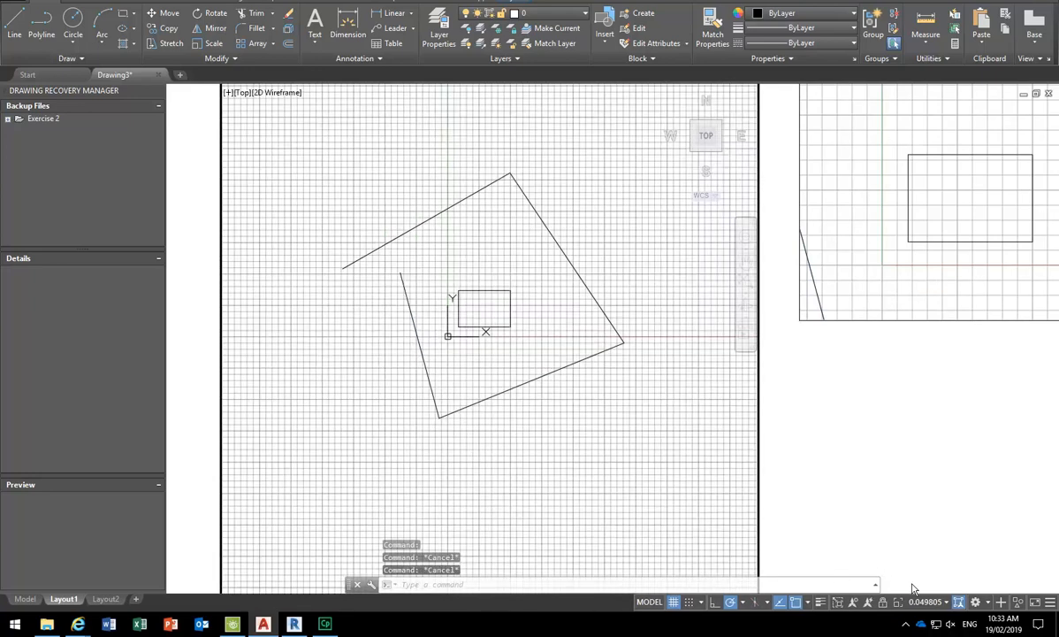
- Reset the large viewport's scale to 1:20 and return to paper space with the whole sheet in view
click(947, 604)
click(926, 406)
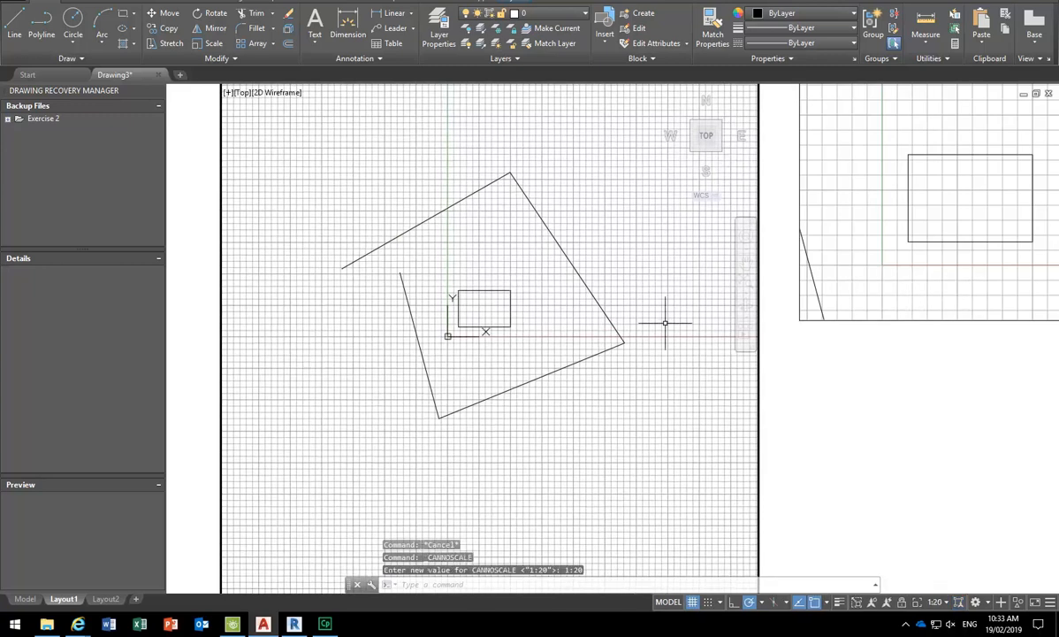
double_click(818, 373)
scroll(325, 288, down, 2)
middle_drag(324, 289, 384, 285)
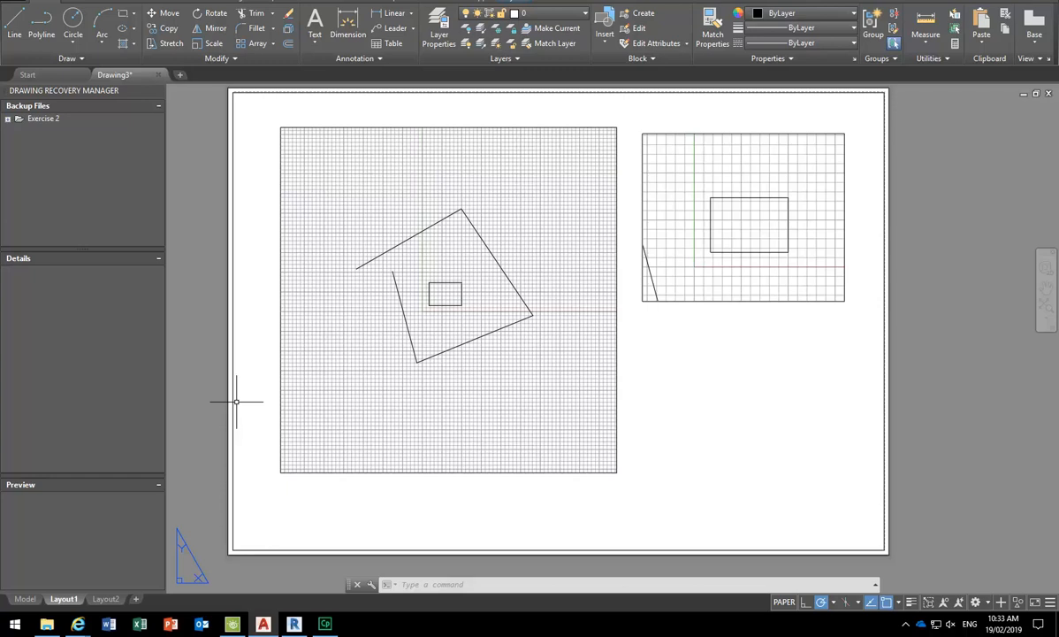
- Switch to File Explorer and browse StudentResources through EDU_DC_InteriorDesign and CAD for Interiors to its inner CAD for Interiors folder
click(47, 623)
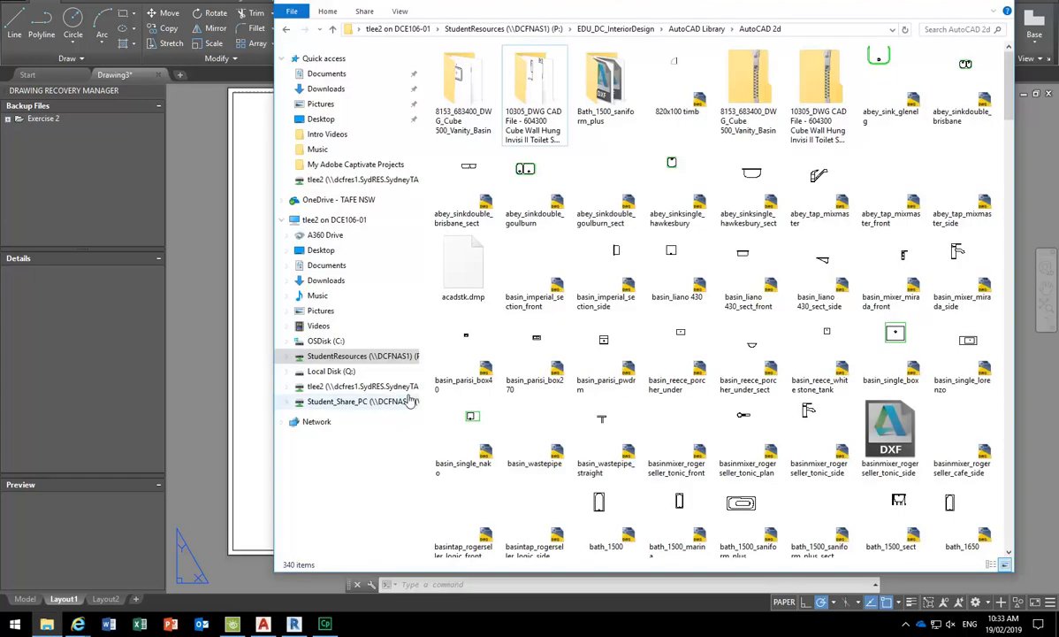
click(375, 355)
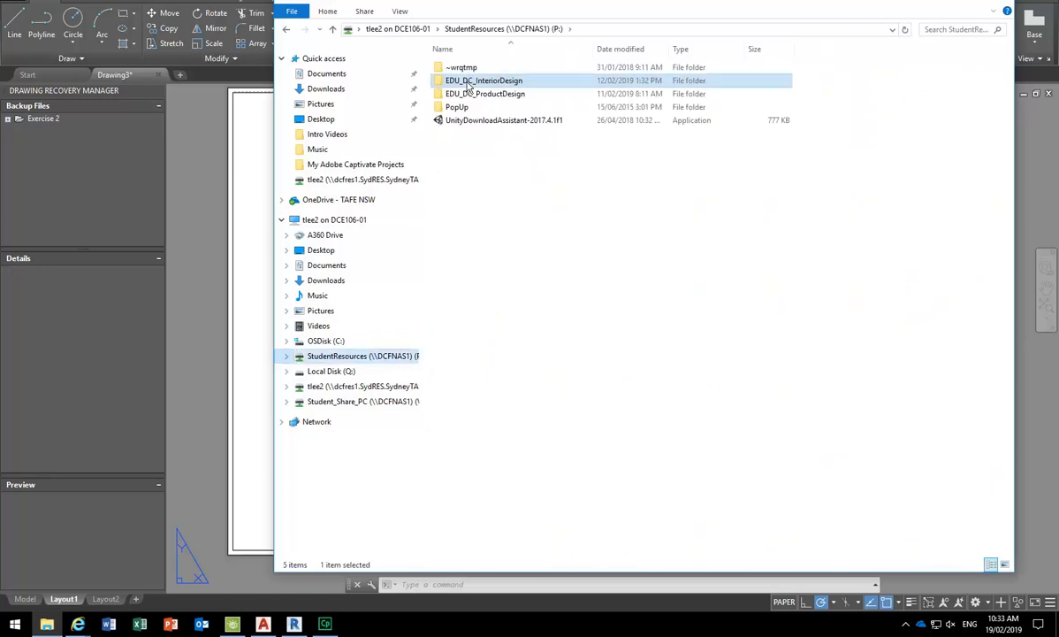
double_click(467, 84)
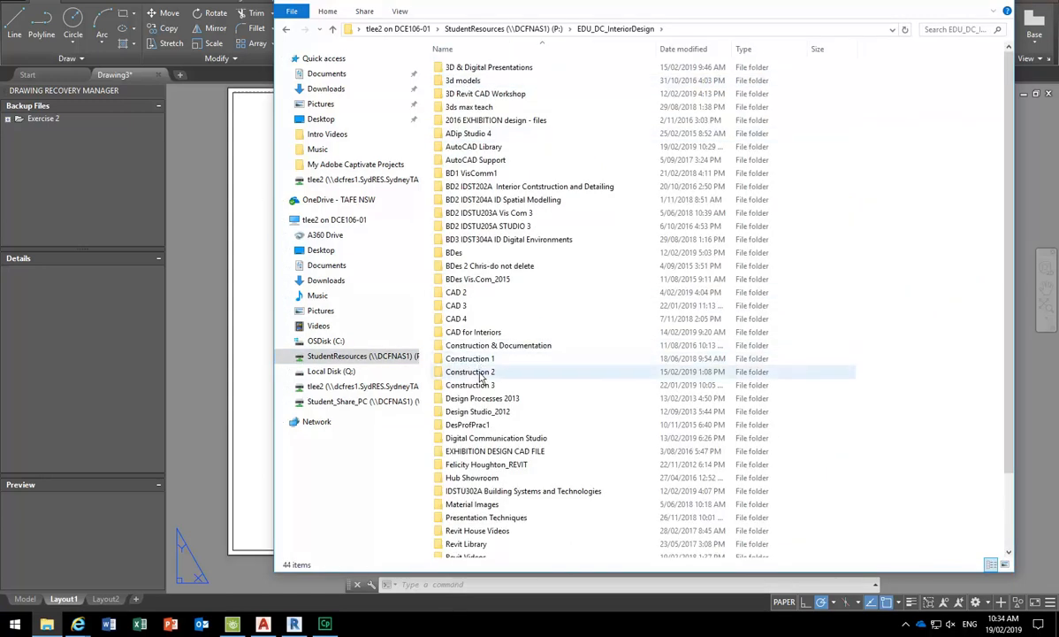
double_click(473, 332)
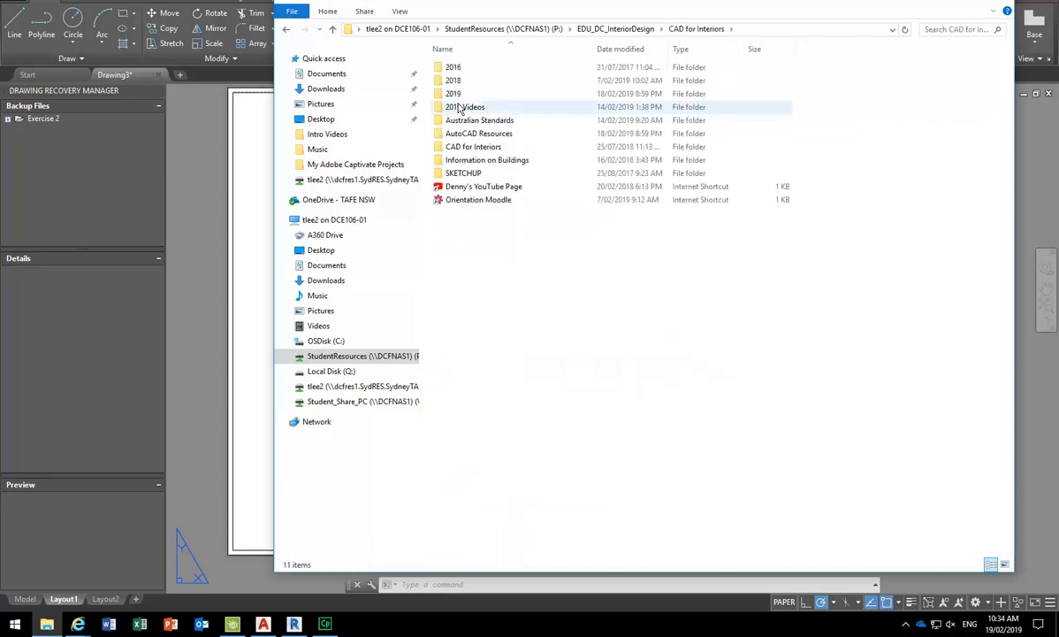
double_click(459, 151)
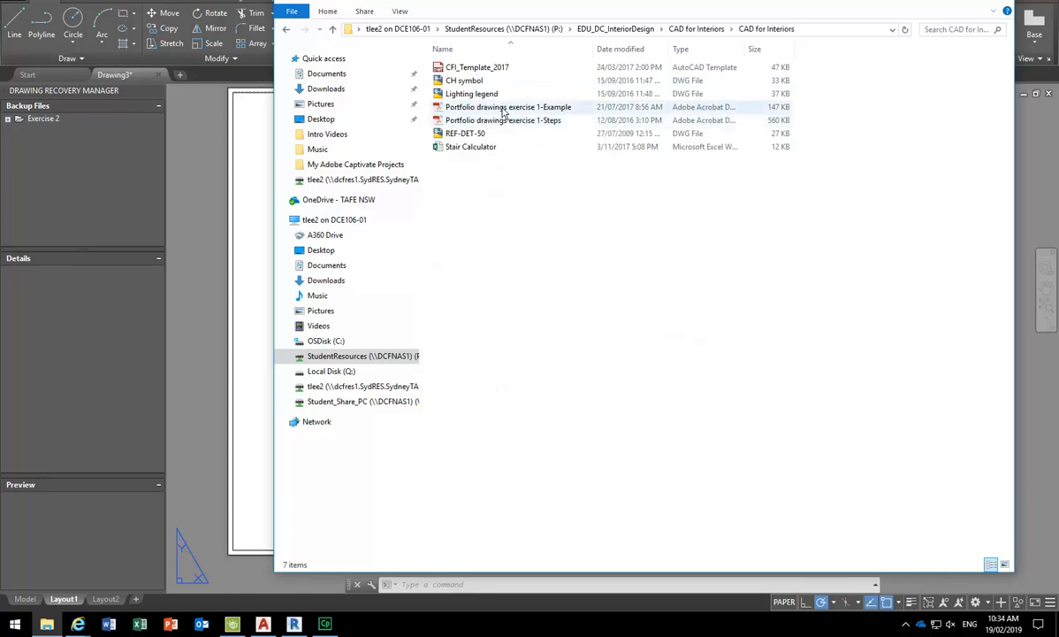
- Open the Portfolio drawings exercise 1-Example PDF, decline recovering unsaved documents, and close the PDF
click(504, 107)
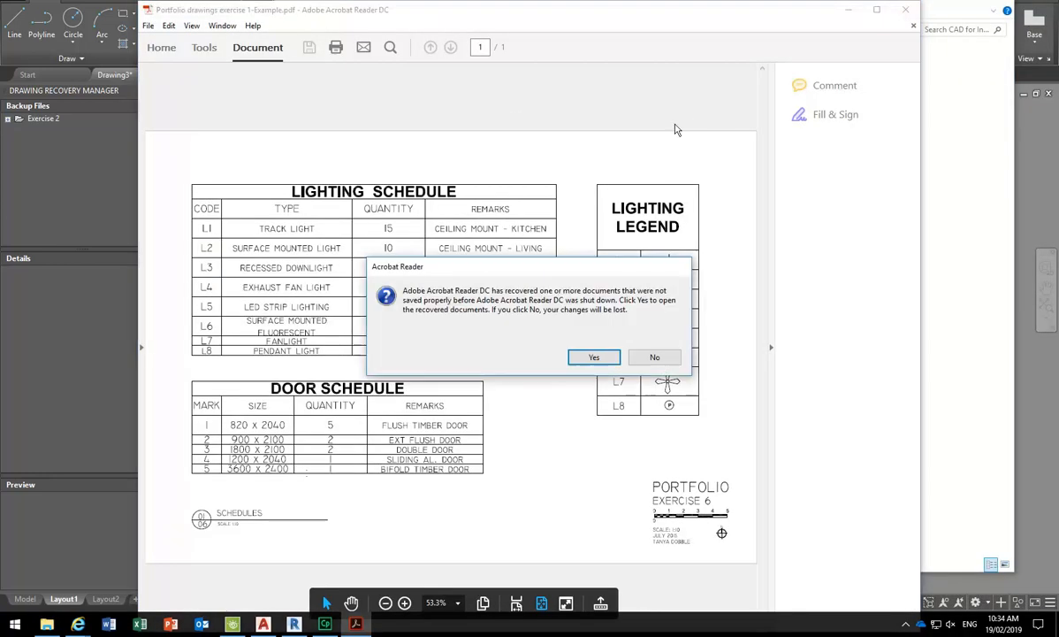
click(659, 359)
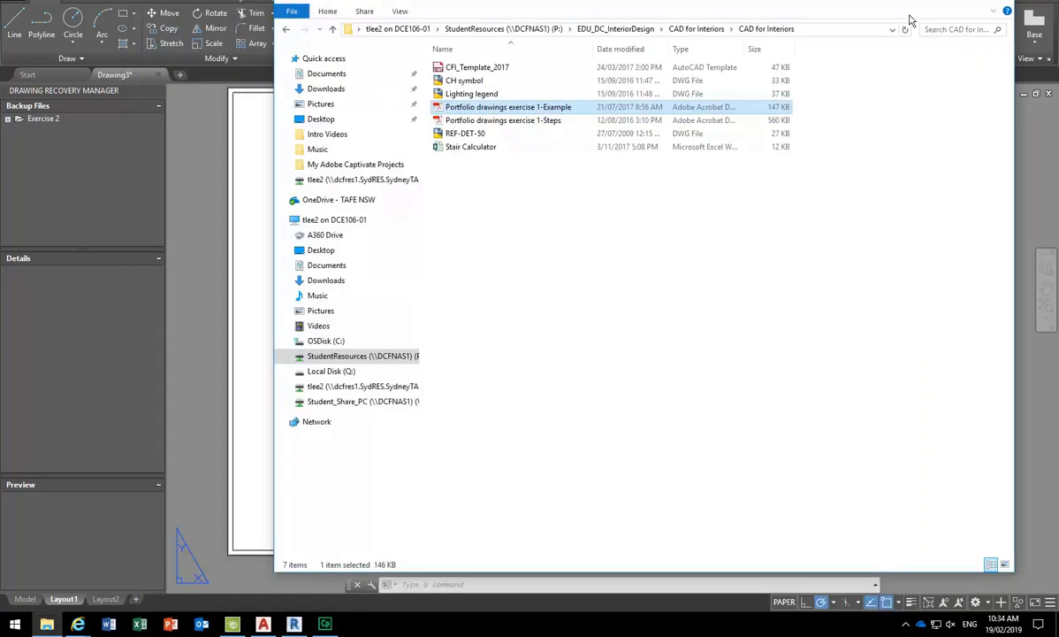
click(905, 10)
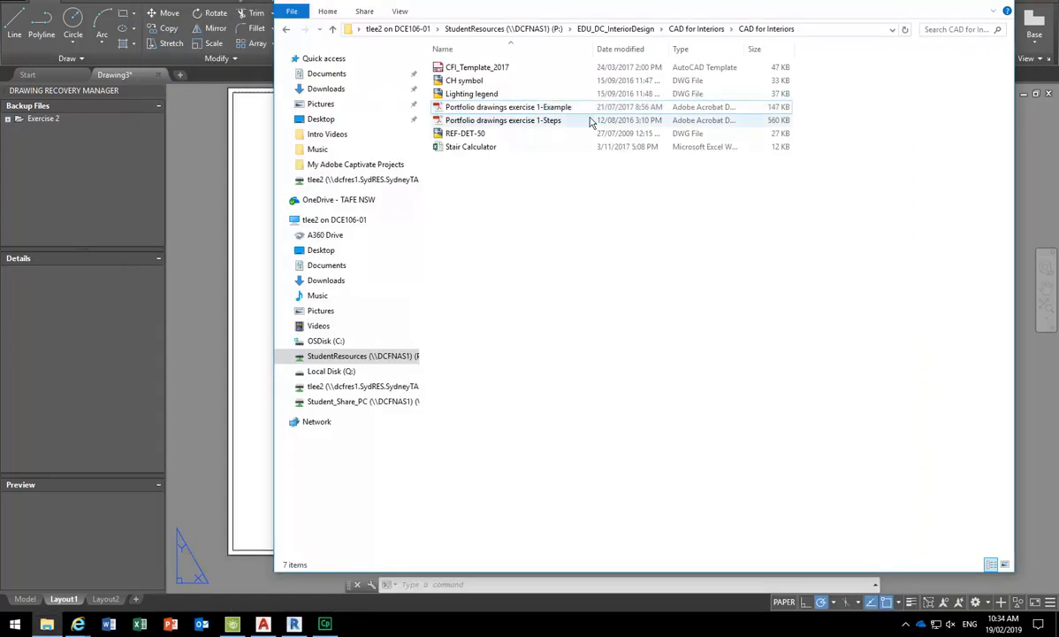
- Open the Portfolio Exercise 1-6 PDF from the 2019 folder of CAD for Interiors and maximize its window
click(694, 29)
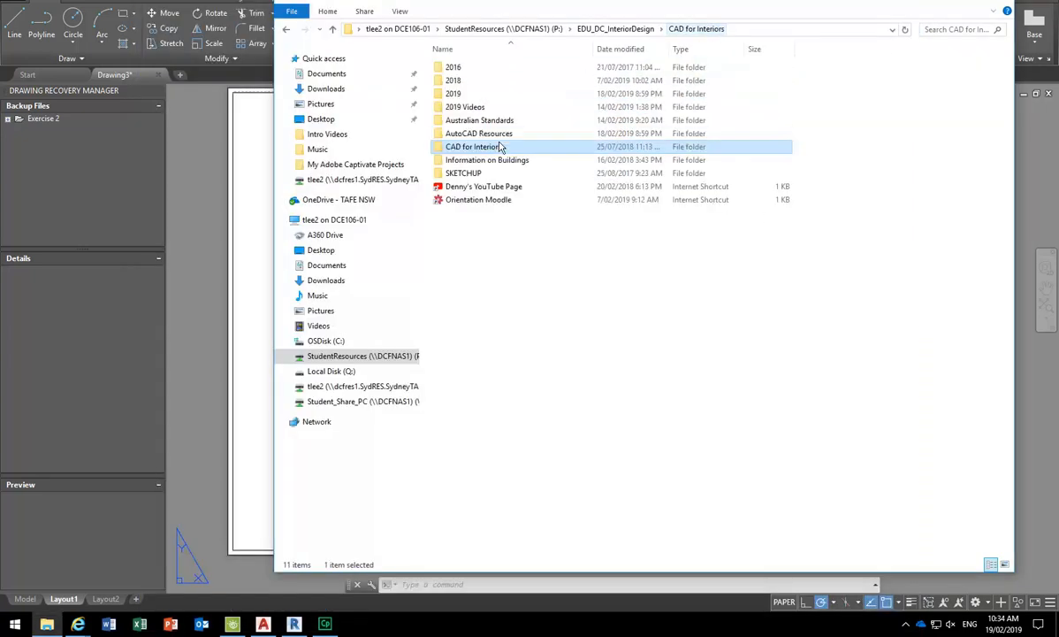
double_click(449, 94)
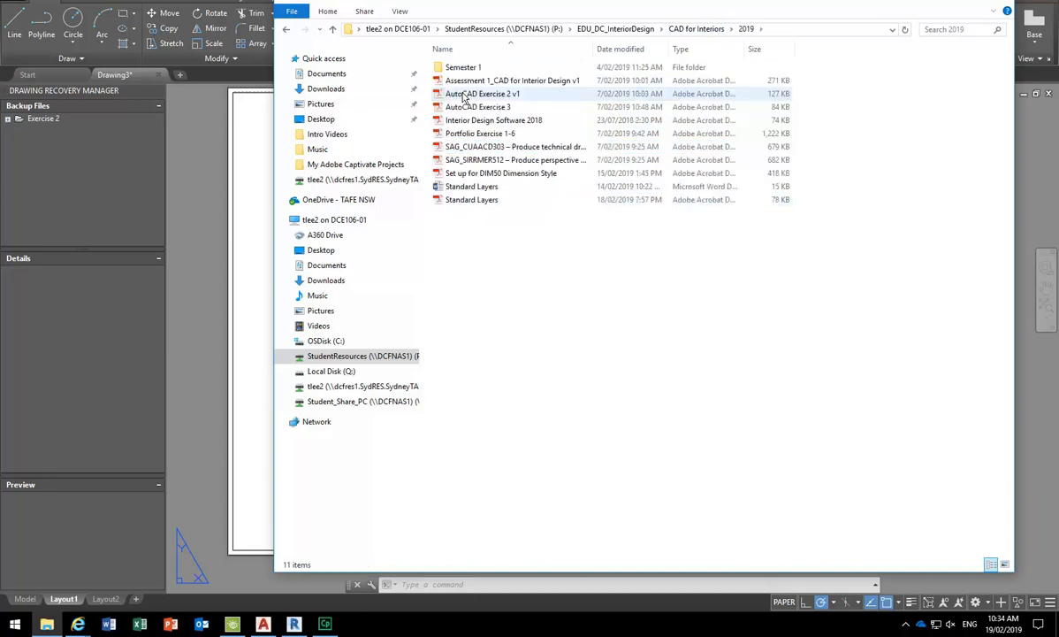
double_click(489, 134)
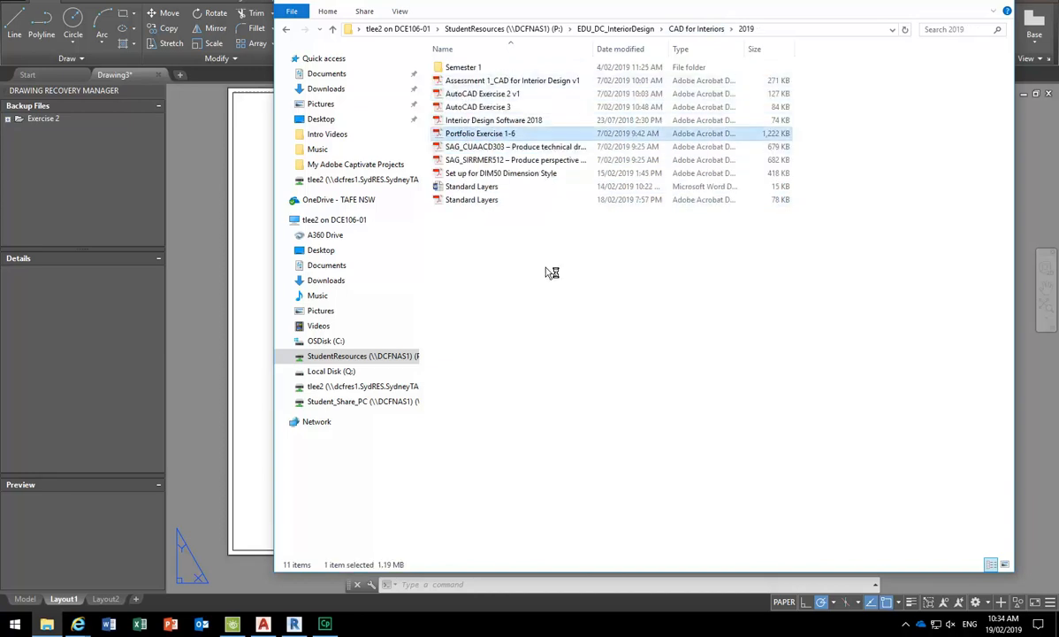
scroll(519, 326, down, 5)
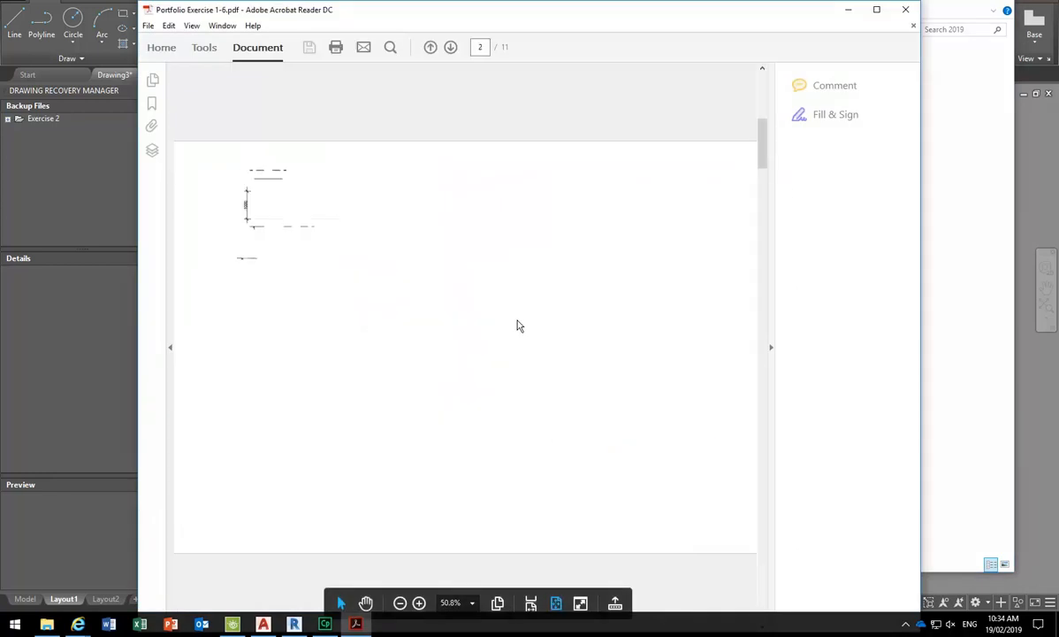
click(876, 9)
- Examine the portfolio exercise drawings page by page, including the Exercise 5 partition, furniture, ceiling and power plans, and close the PDF
scroll(609, 289, down, 3)
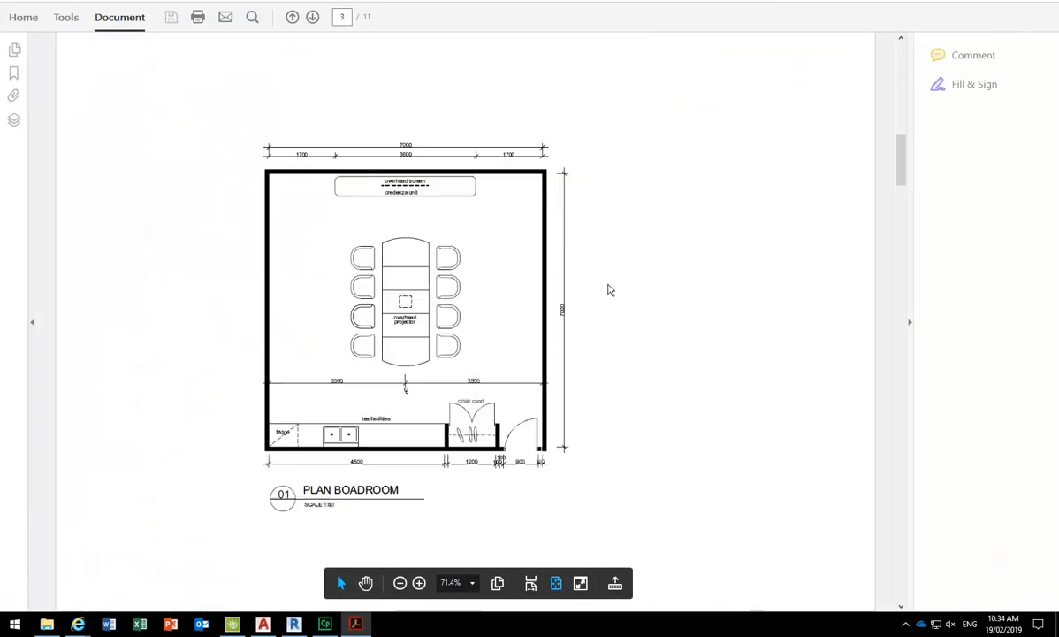
scroll(609, 289, down, 3)
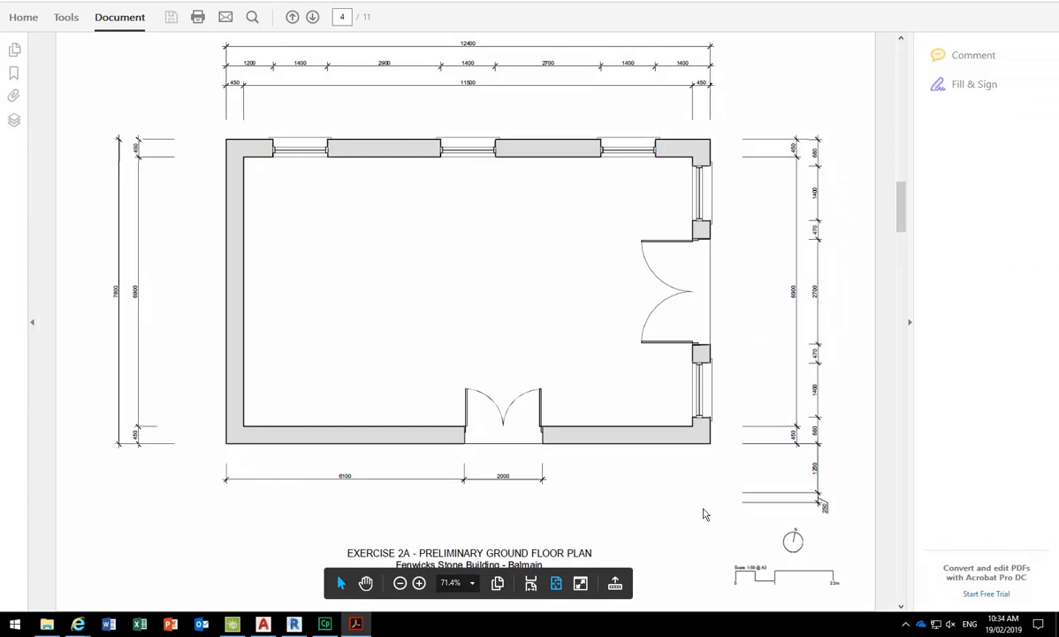
scroll(619, 443, down, 2)
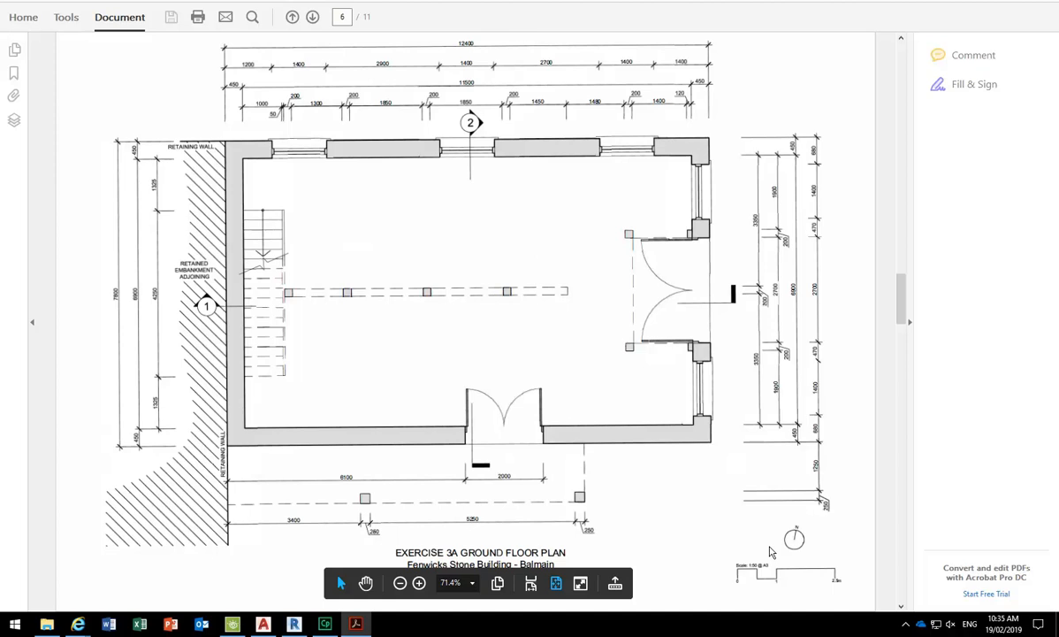
scroll(631, 516, down, 1)
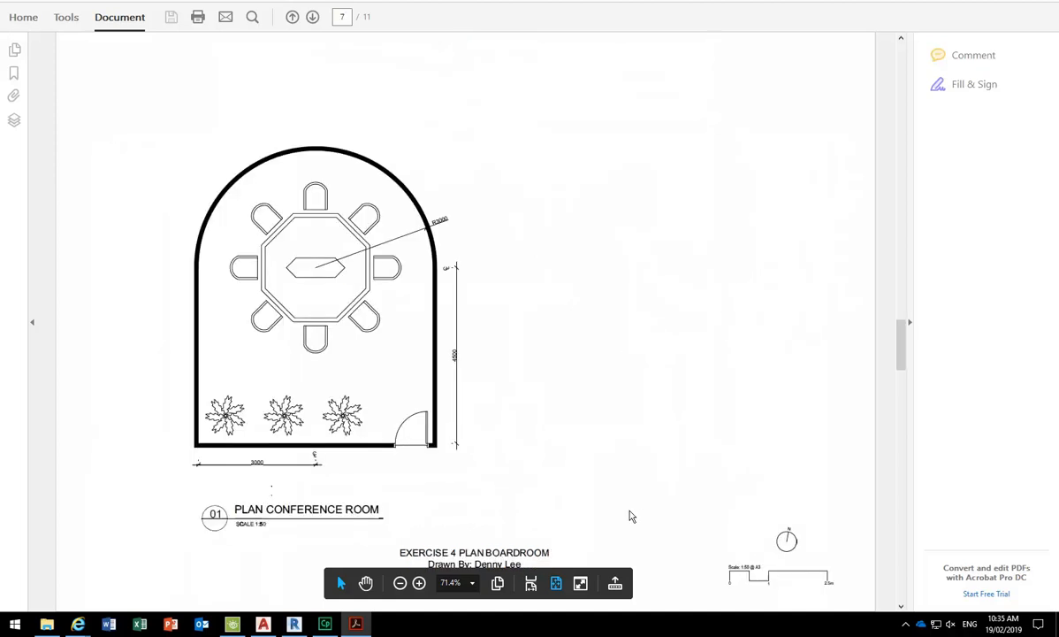
scroll(631, 515, up, 1)
scroll(747, 544, down, 3)
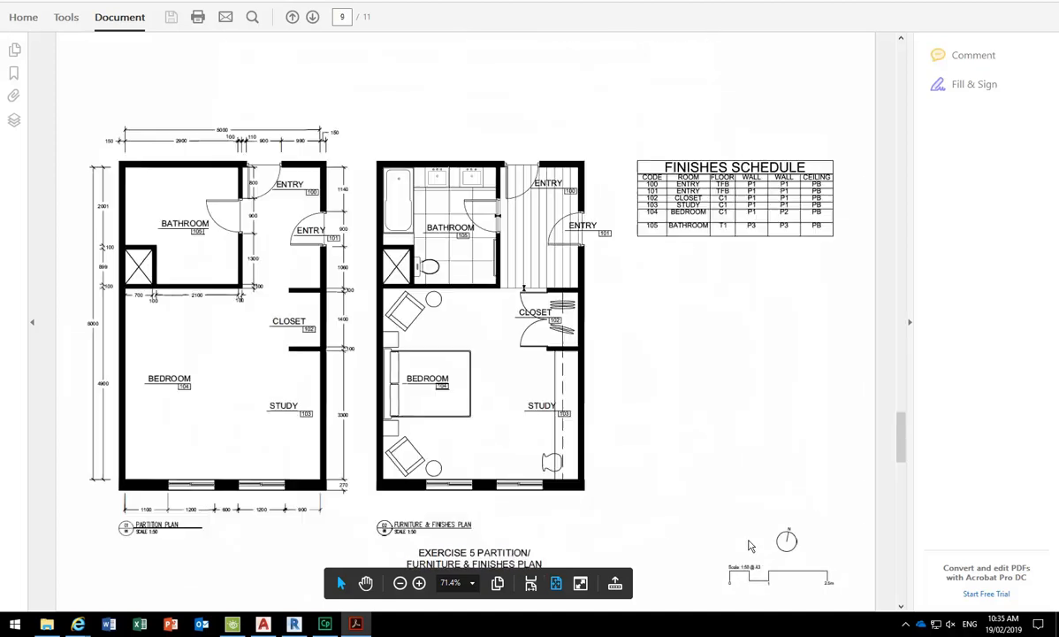
scroll(747, 544, down, 1)
scroll(747, 543, up, 1)
scroll(723, 566, down, 2)
scroll(722, 566, up, 3)
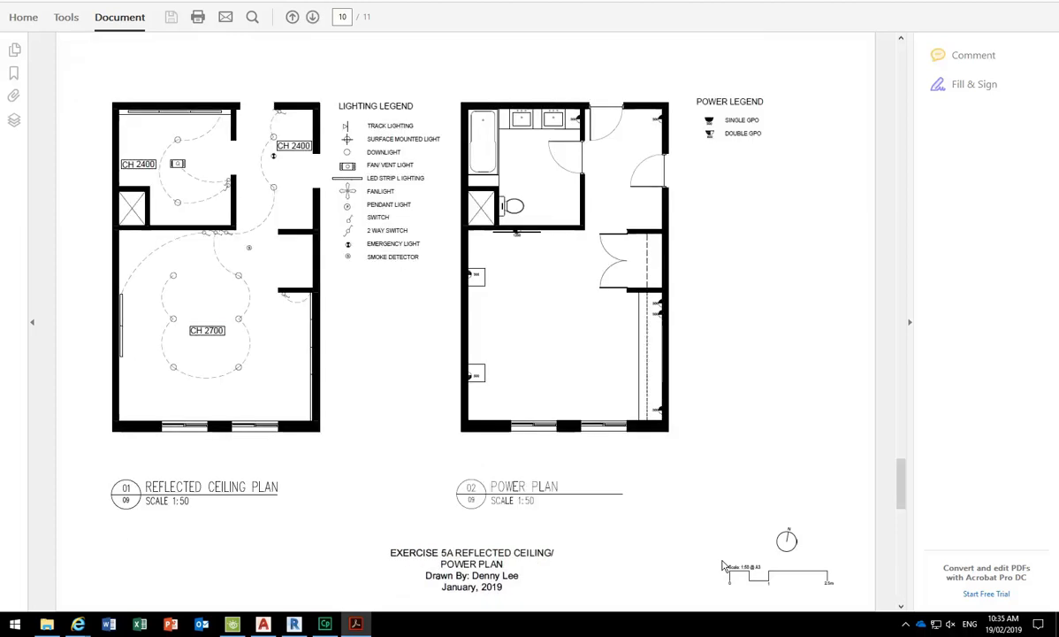
scroll(722, 565, up, 1)
scroll(722, 566, down, 3)
scroll(722, 566, up, 1)
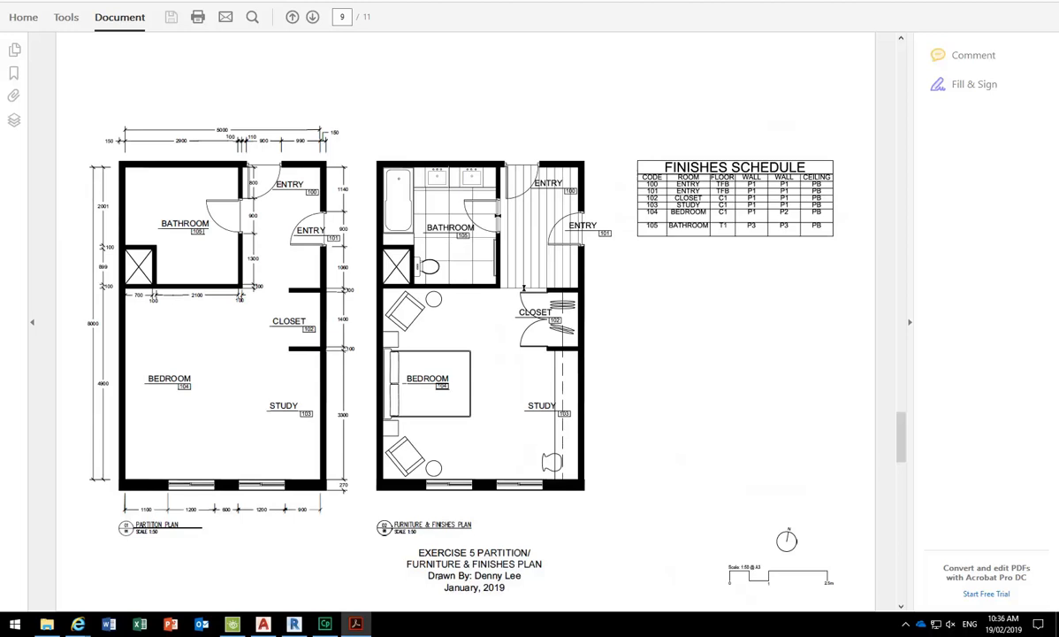
click(988, 7)
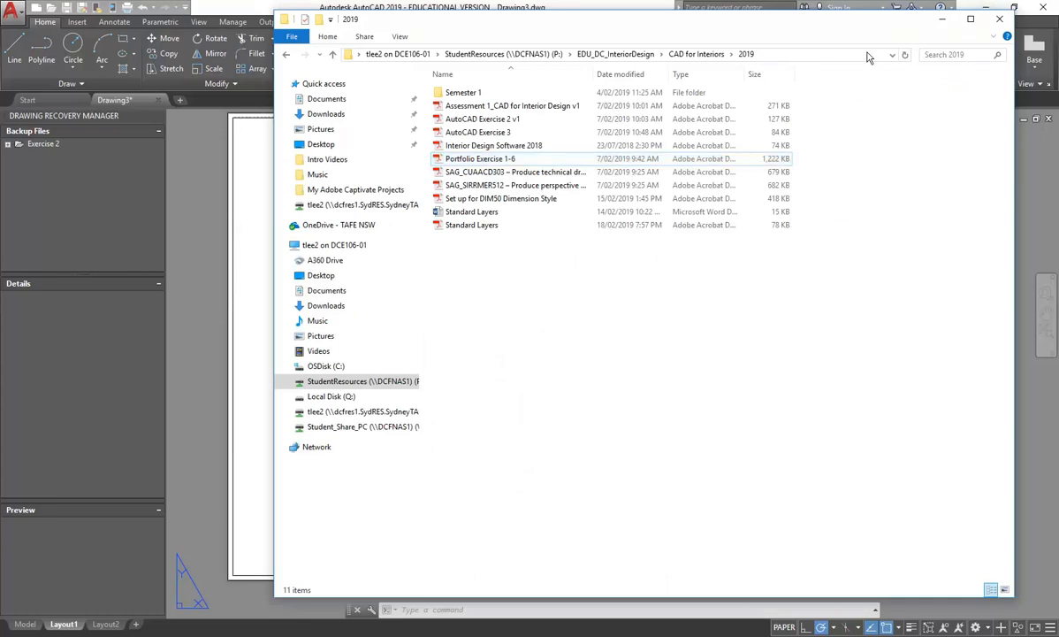
- Return to the AutoCAD layout and delete the small viewport
click(941, 18)
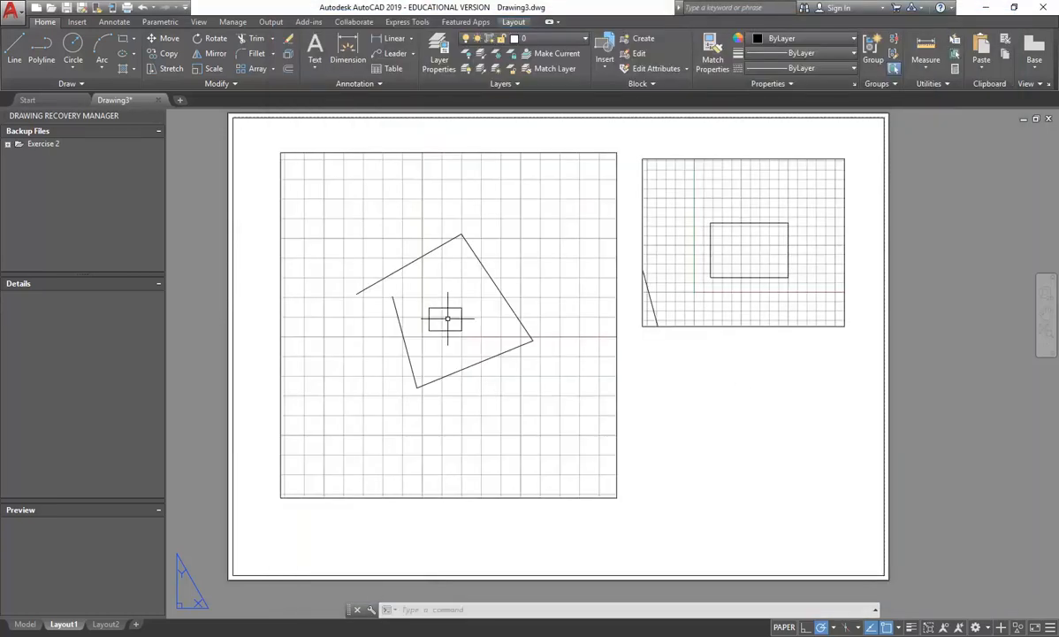
click(721, 315)
click(647, 386)
key(Delete)
- Stretch the large viewport's right side horizontally to nearly the A3 border and clear the selection
click(617, 254)
click(610, 161)
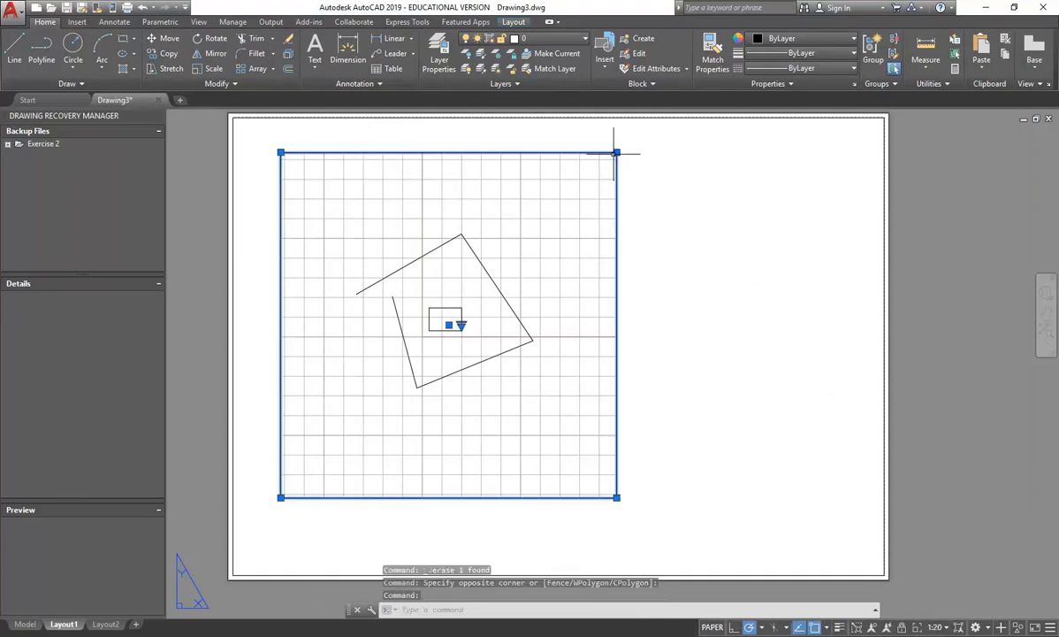
click(617, 152)
click(853, 152)
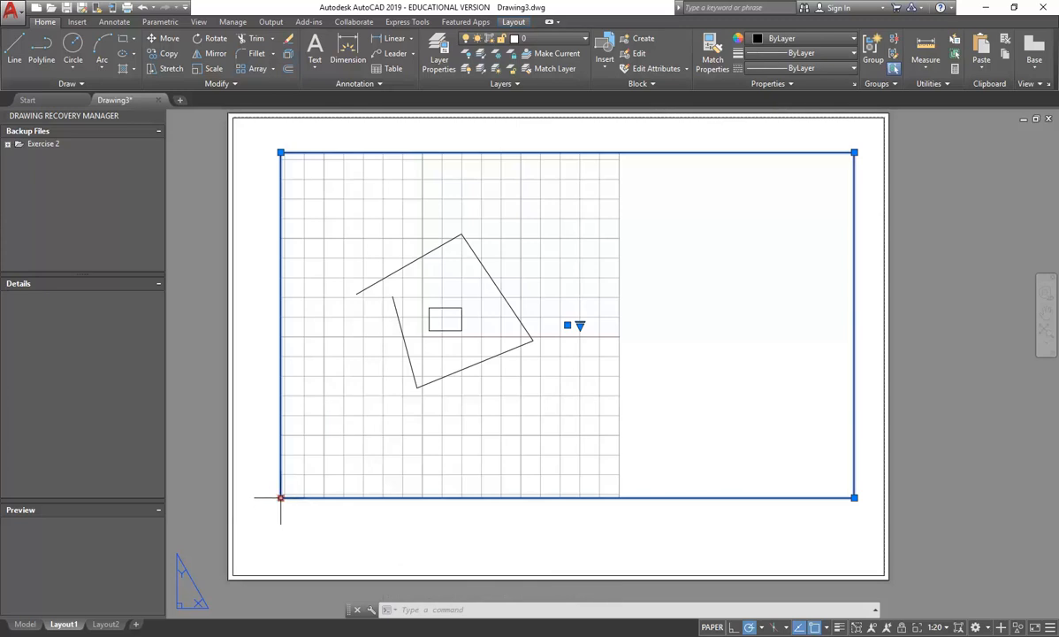
key(Escape)
key(Escape)
key(Escape)
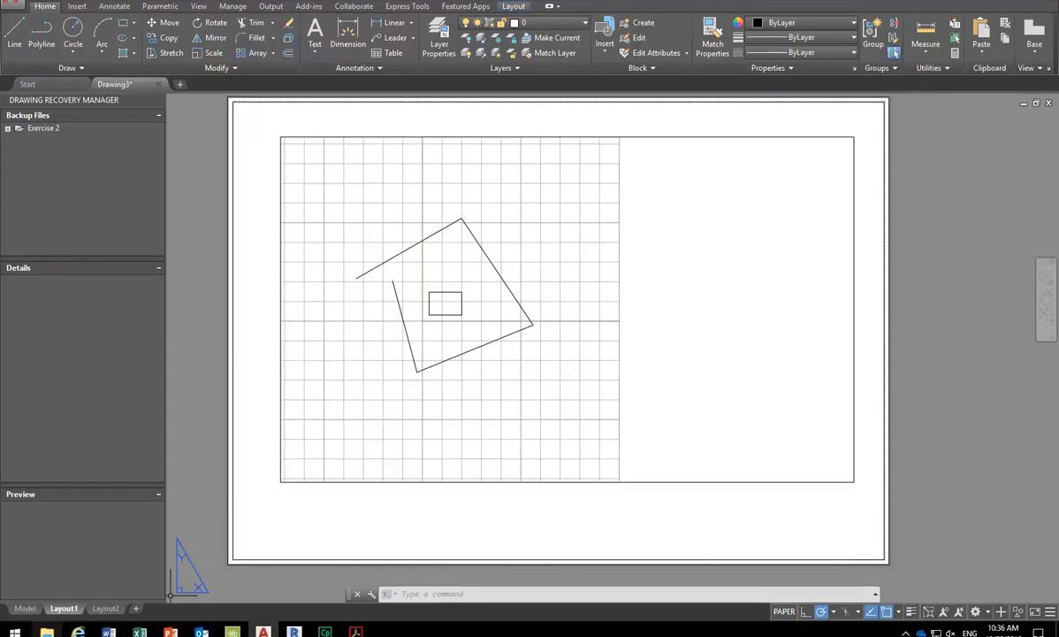
- Switch to File Explorer and open the IDSTU302A Building Systems and Technologies folder inside EDU_DC_InteriorDesign
click(47, 632)
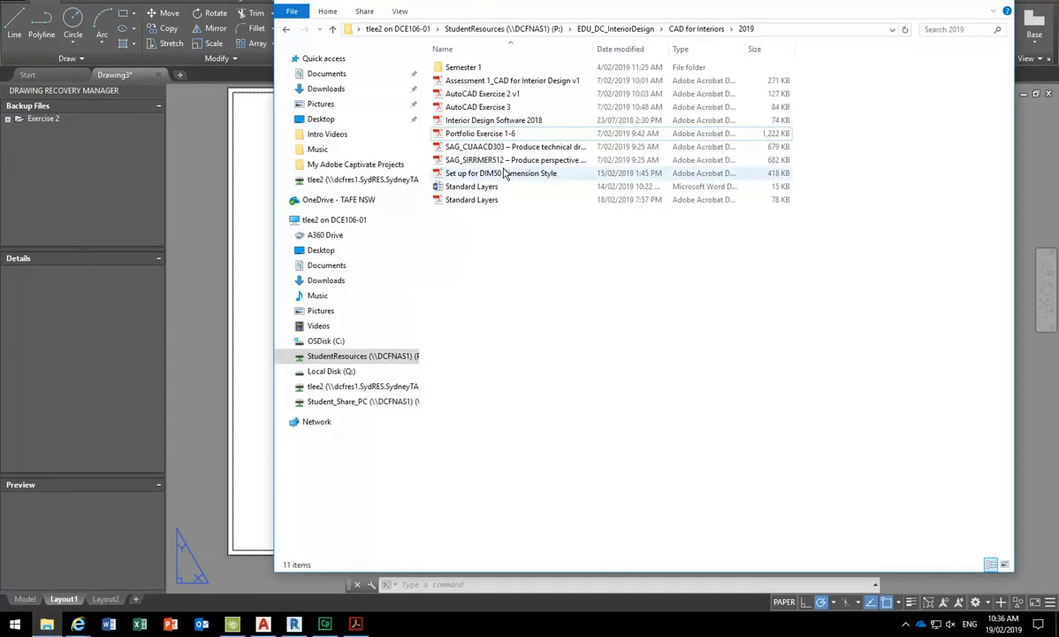
click(698, 29)
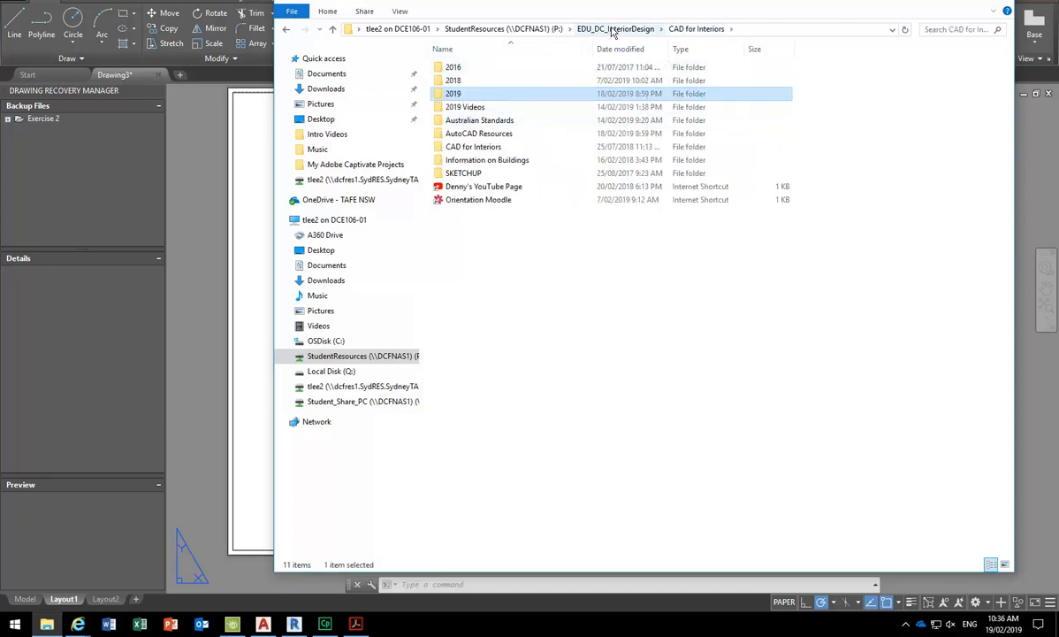
click(613, 29)
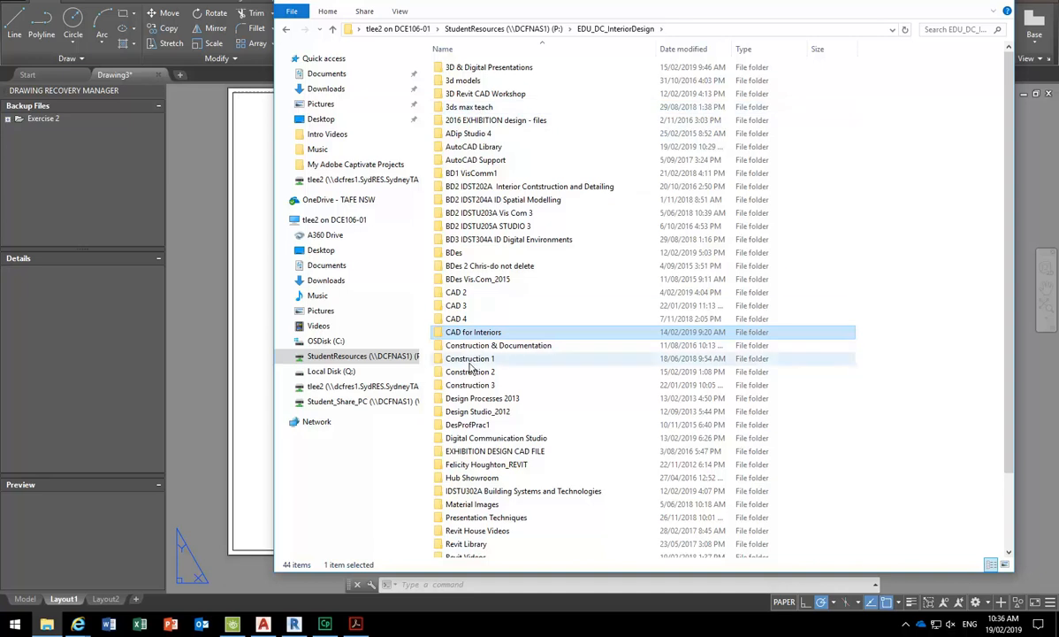
scroll(510, 427, down, 2)
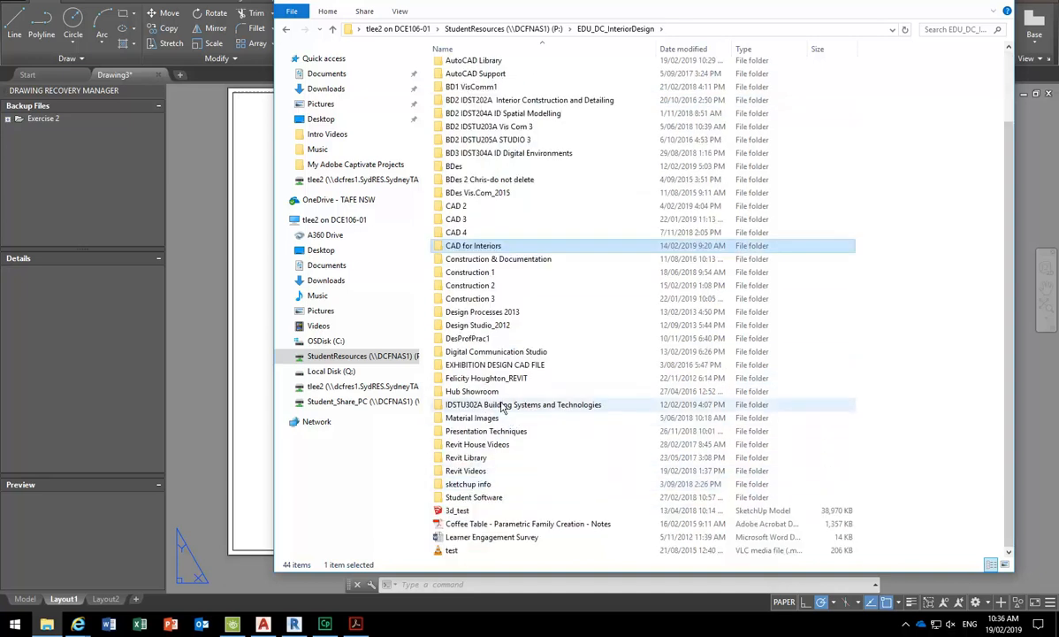
double_click(499, 404)
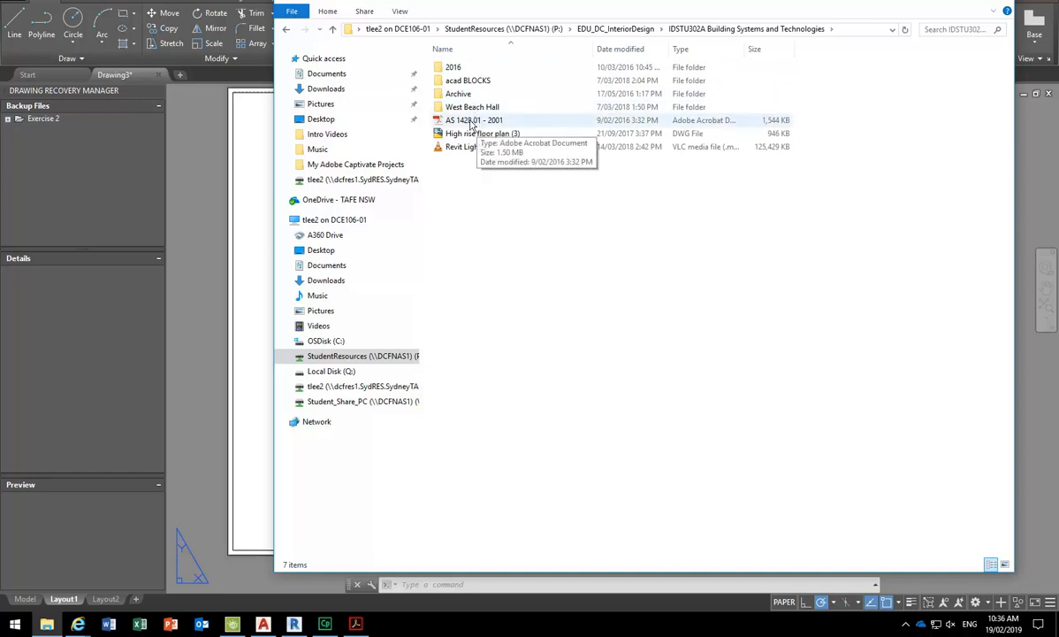
- Go back to EDU_DC_InteriorDesign, browse to Construction 2 > Construction Resources, and select the Metric Handbook PDF
click(287, 32)
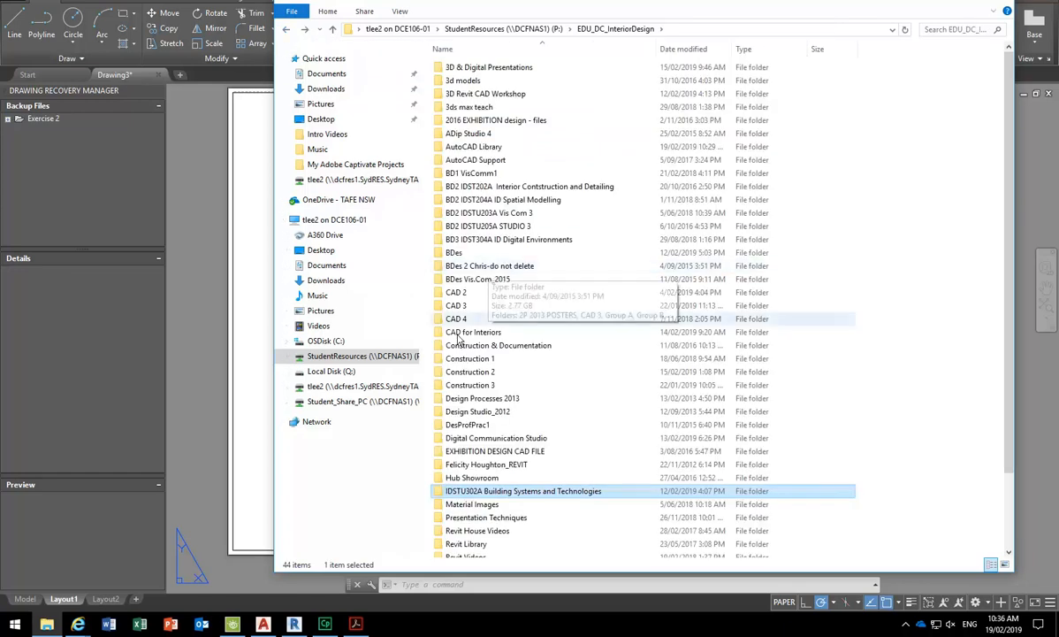
double_click(477, 371)
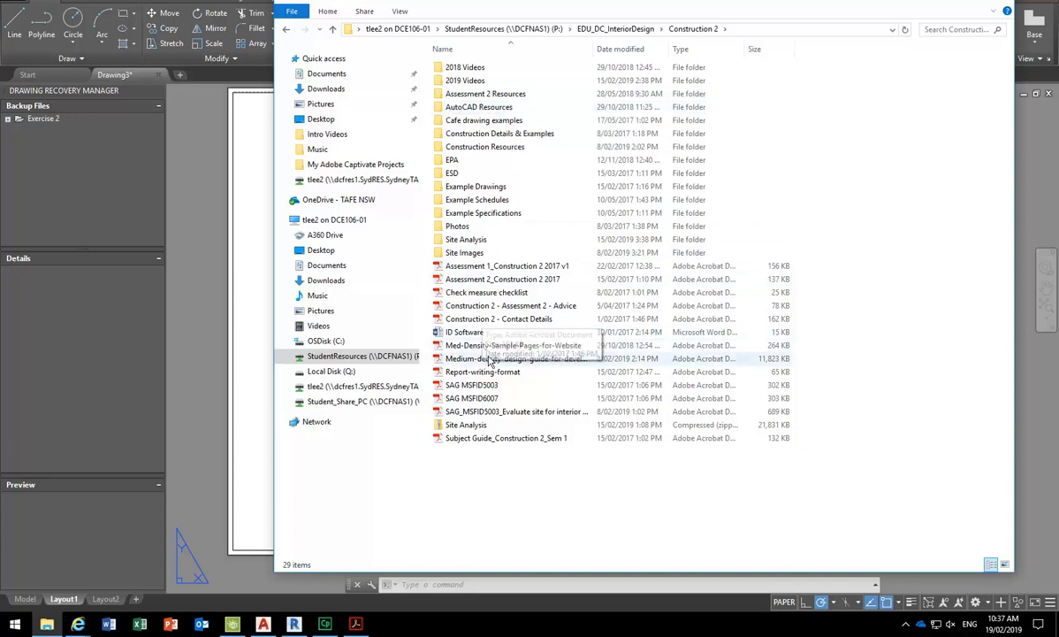
double_click(491, 147)
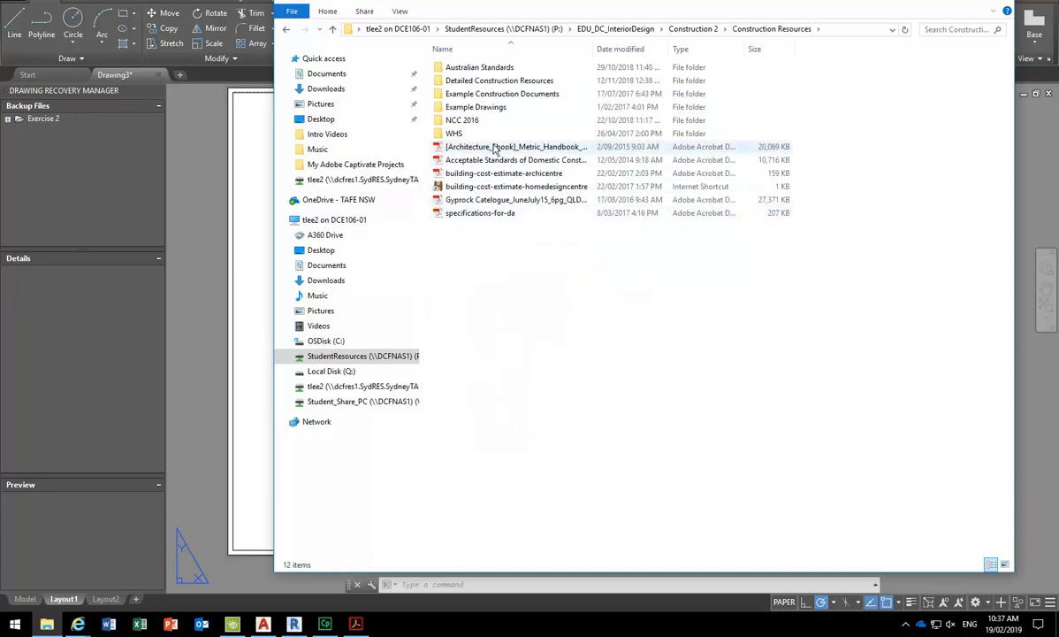
click(495, 147)
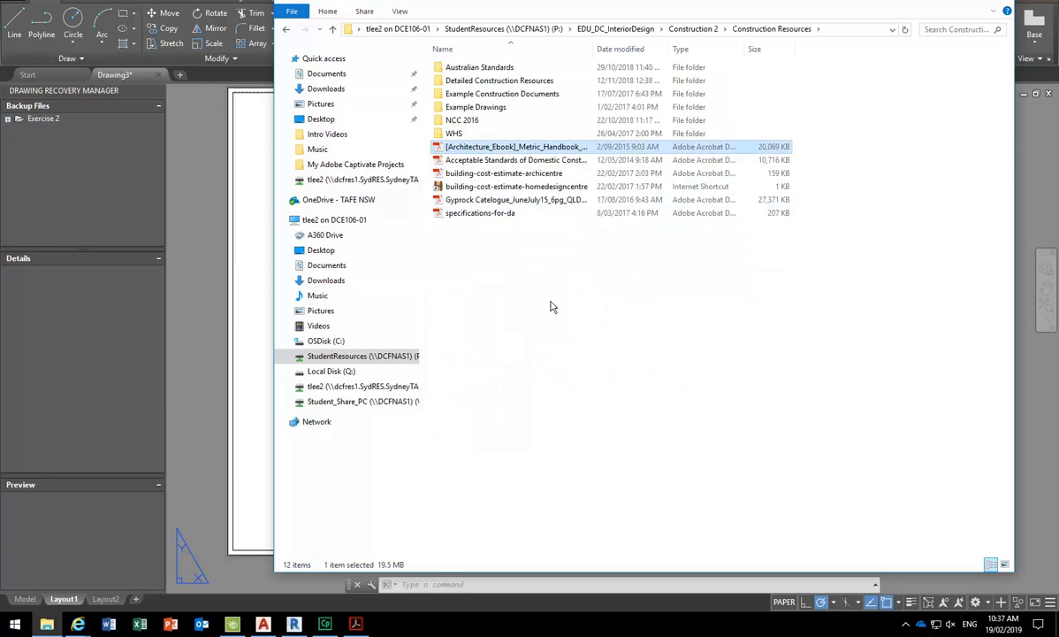
- Open a second File Explorer window and paste the Metric Handbook PDF into StudentResources (P:) > EDU_DC_InteriorDesign > IDSTU302A Building Systems and Technologies
key(super+e)
click(389, 372)
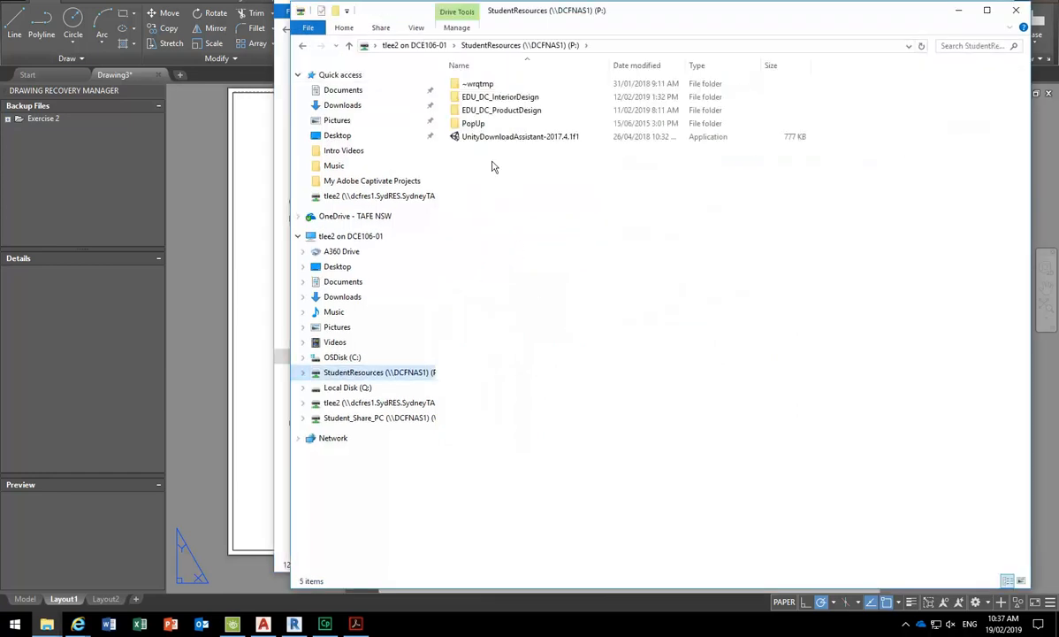
double_click(499, 97)
scroll(498, 371, down, 2)
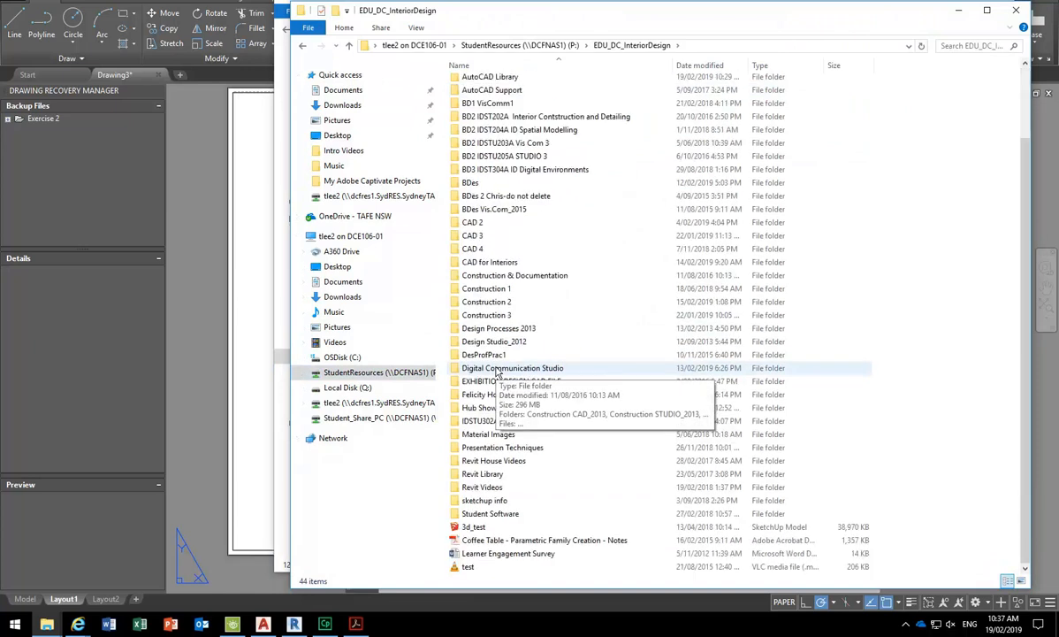
double_click(482, 421)
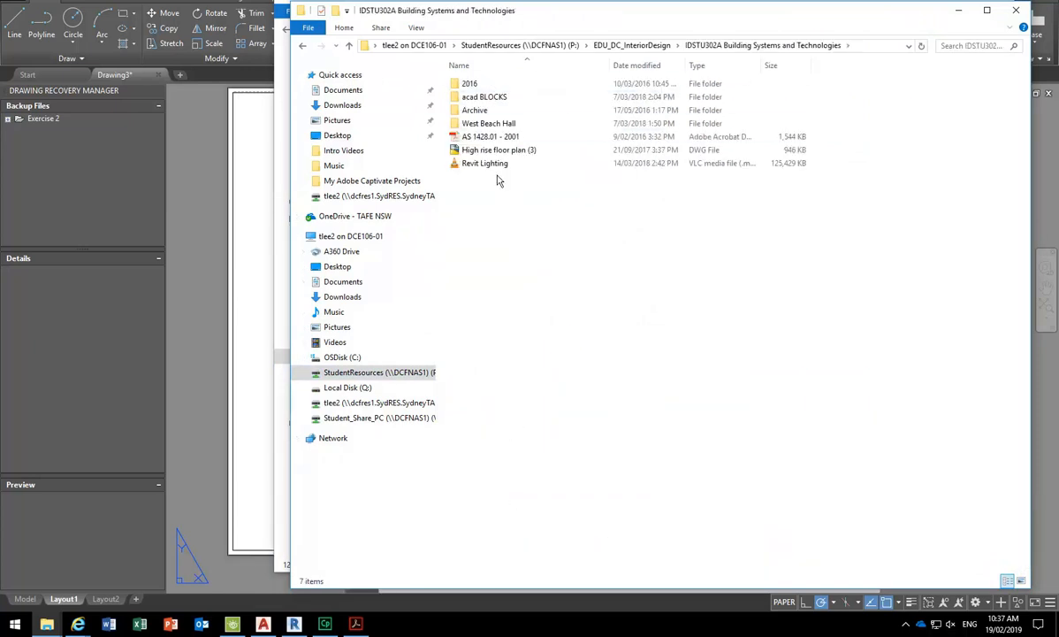
right_click(489, 231)
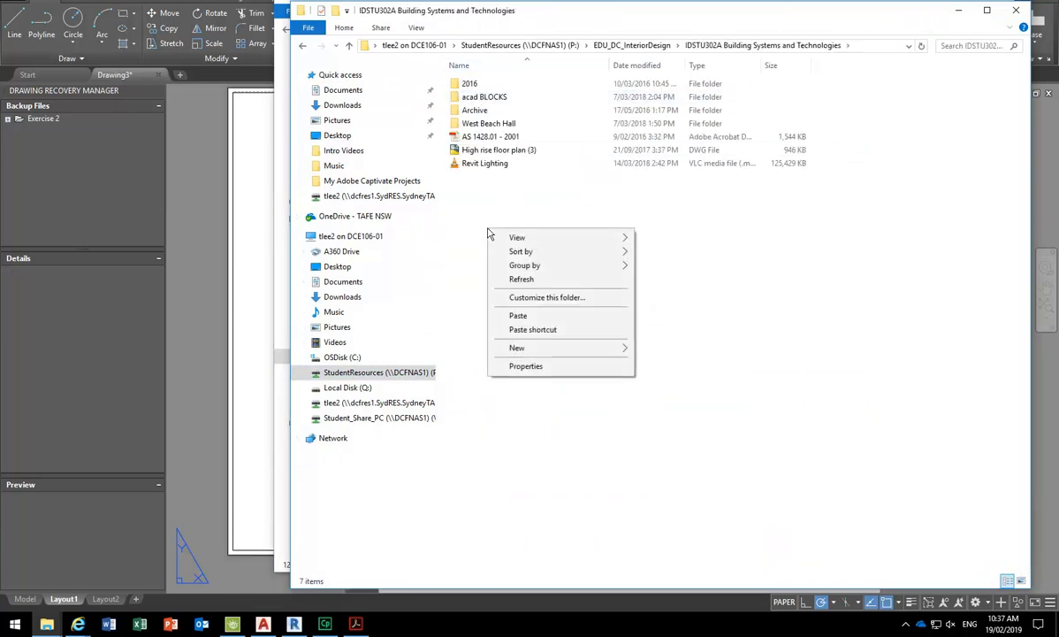
click(519, 316)
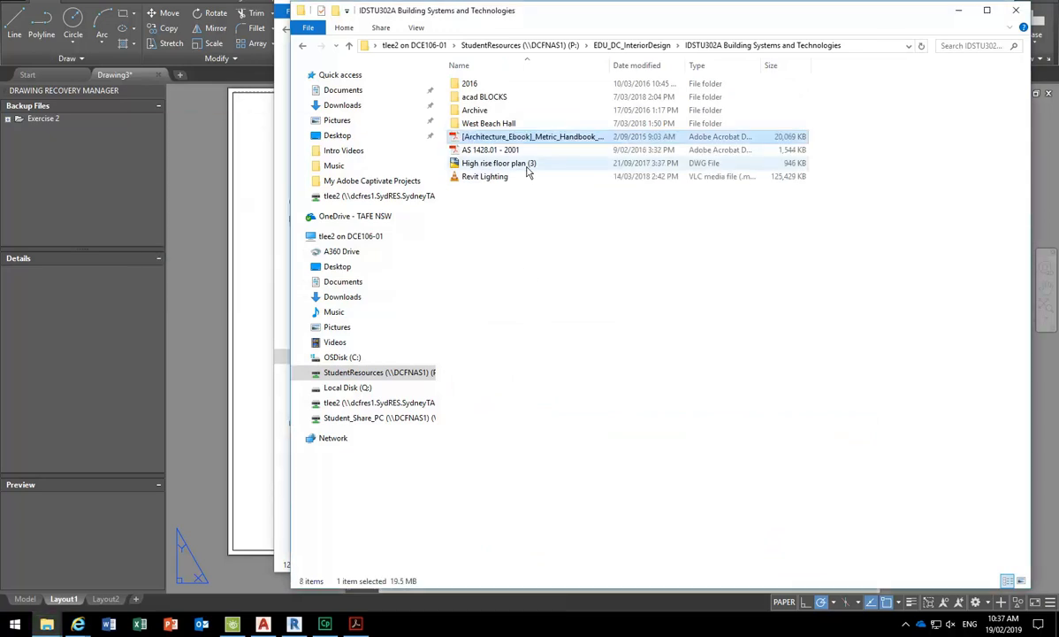
- Open the pasted Metric Handbook PDF in a maximized Acrobat Reader window and go to the A-series paper size diagrams on page 10
double_click(548, 138)
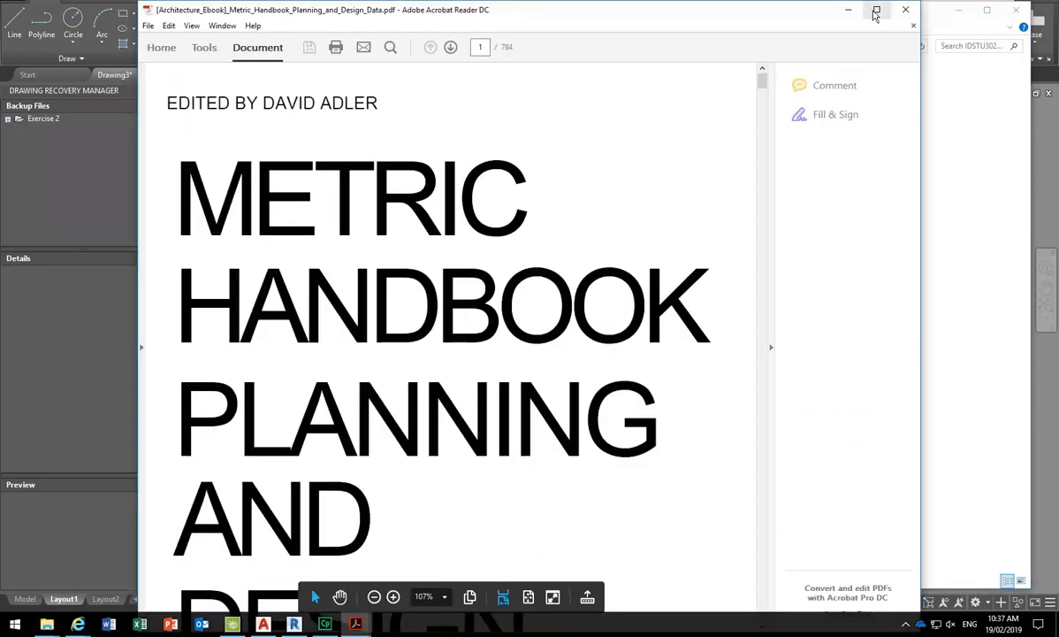
double_click(815, 10)
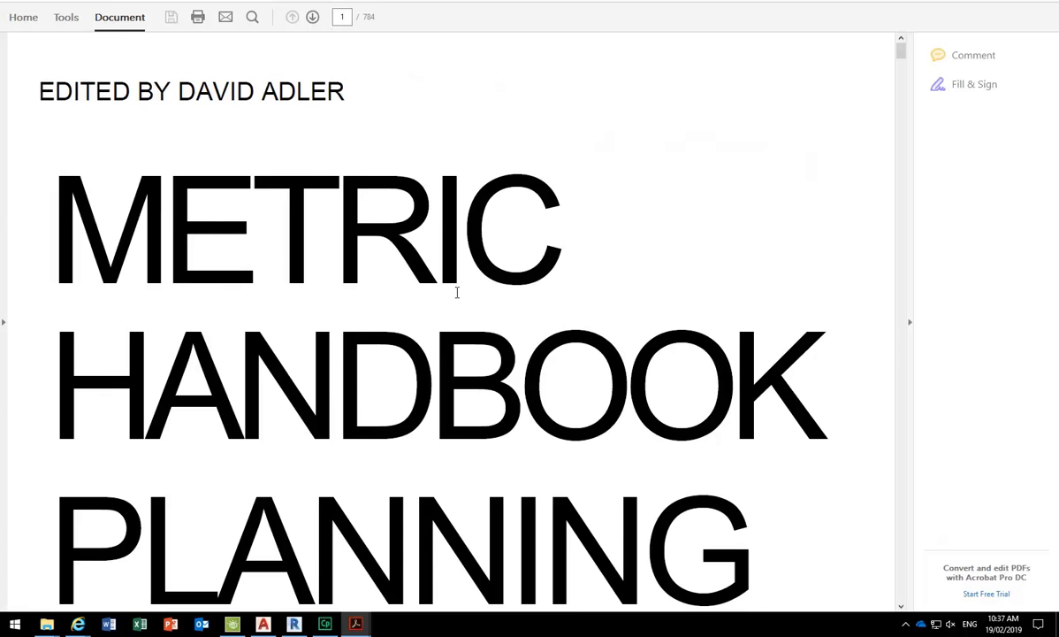
scroll(457, 292, down, 8)
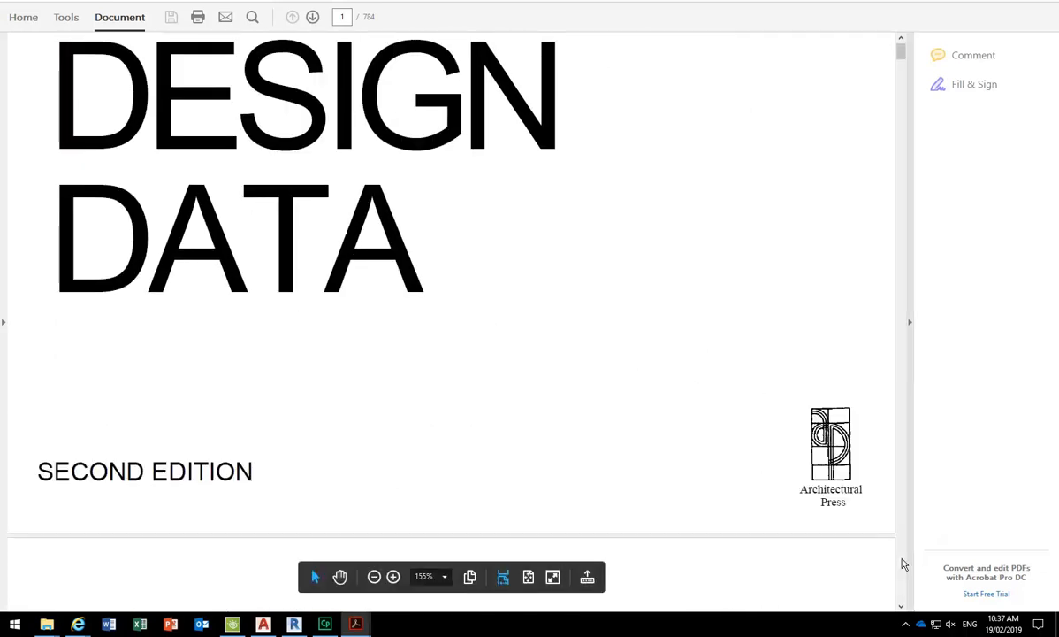
scroll(903, 564, down, 20)
scroll(904, 564, down, 20)
scroll(903, 564, down, 15)
scroll(904, 564, down, 8)
scroll(533, 356, down, 5)
scroll(533, 356, down, 3)
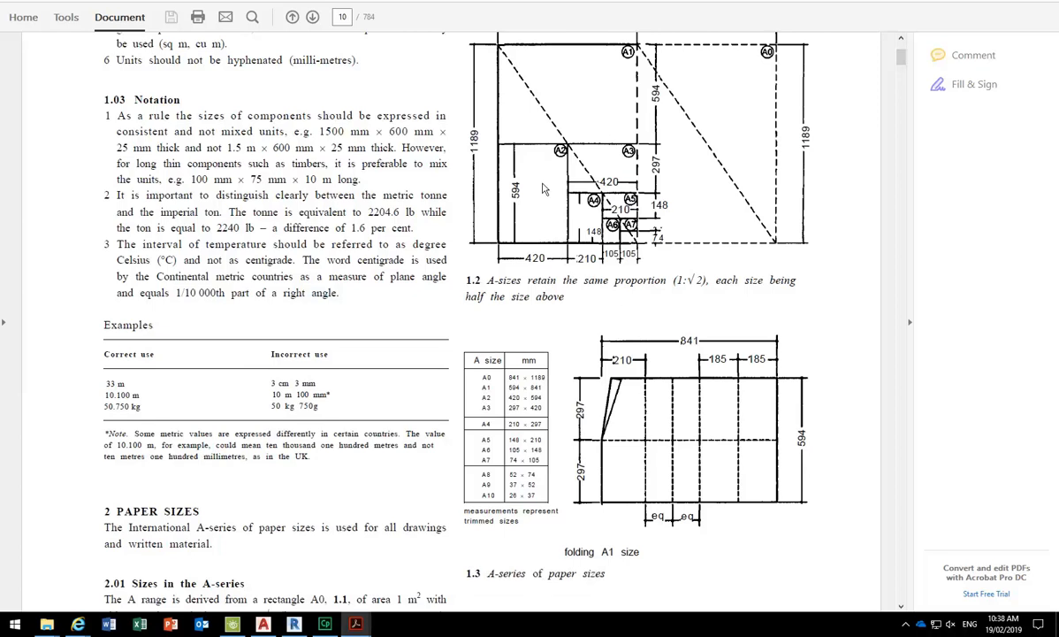
- Examine the notation rules, the A-series diagrams and the paper sizes section on page 10
scroll(516, 232, up, 1)
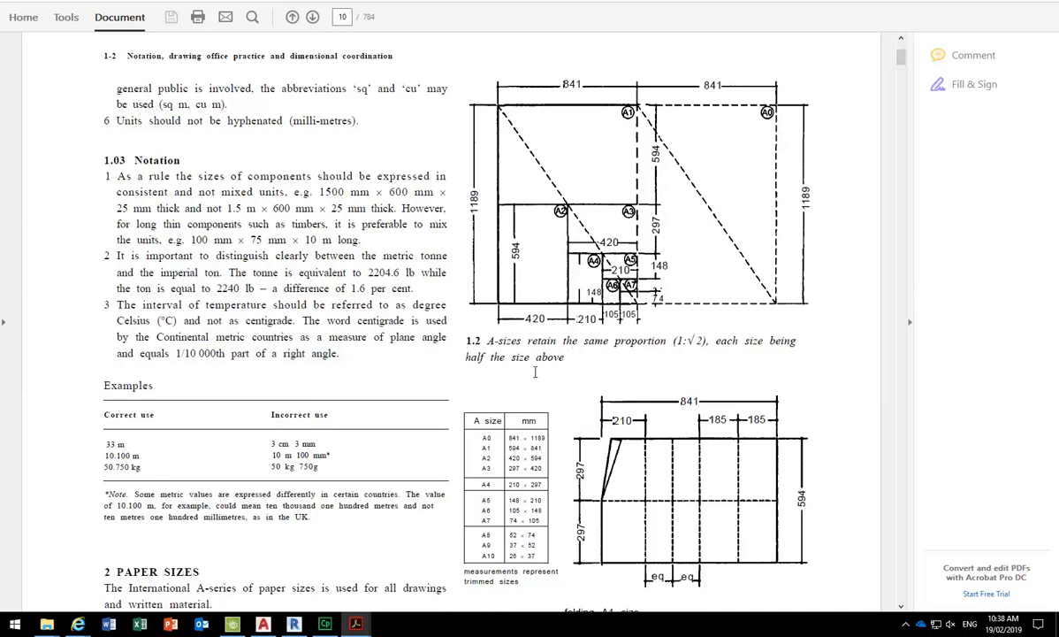
scroll(373, 372, down, 5)
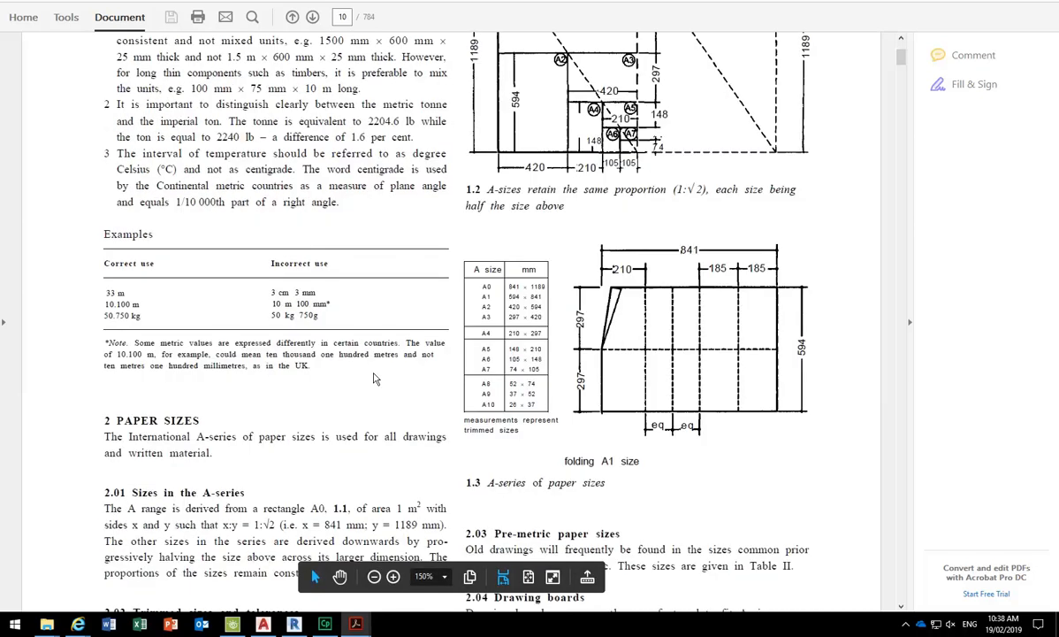
scroll(372, 371, down, 7)
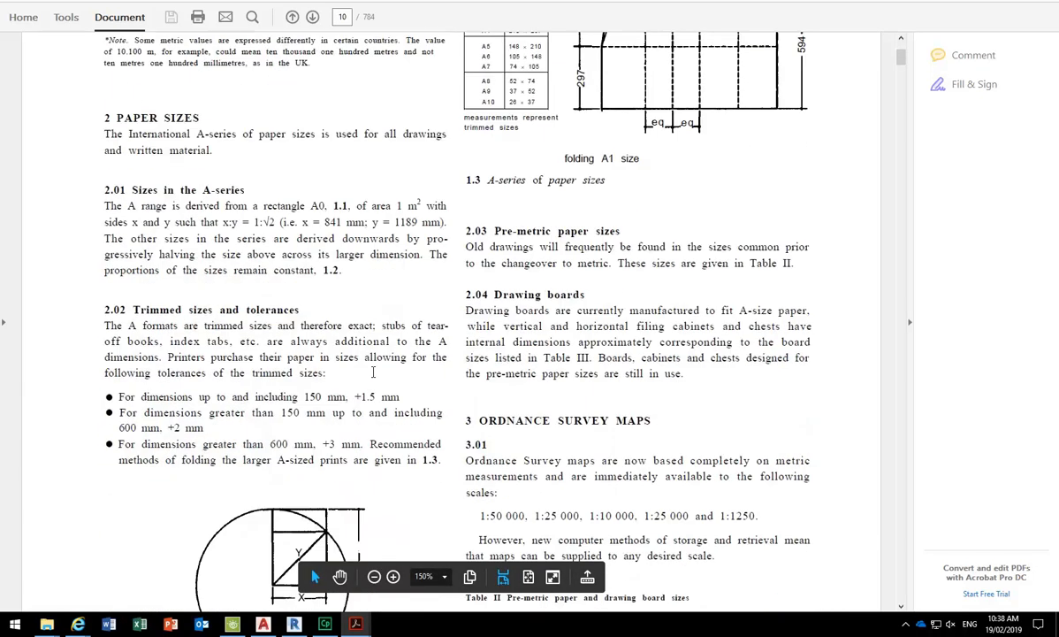
scroll(382, 372, down, 4)
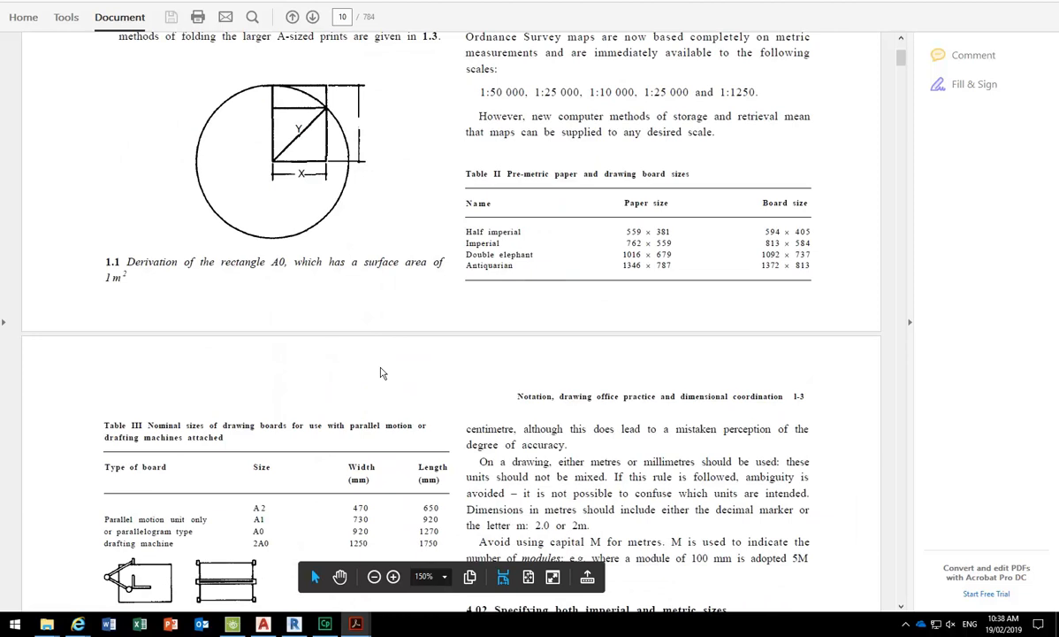
scroll(382, 372, up, 5)
scroll(382, 372, up, 10)
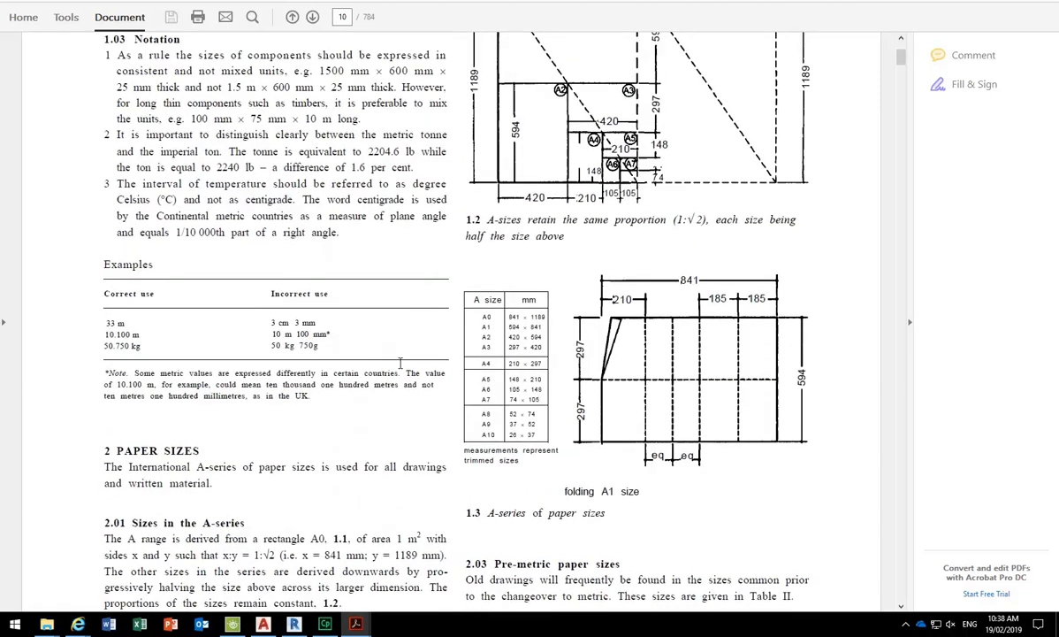
scroll(400, 364, up, 4)
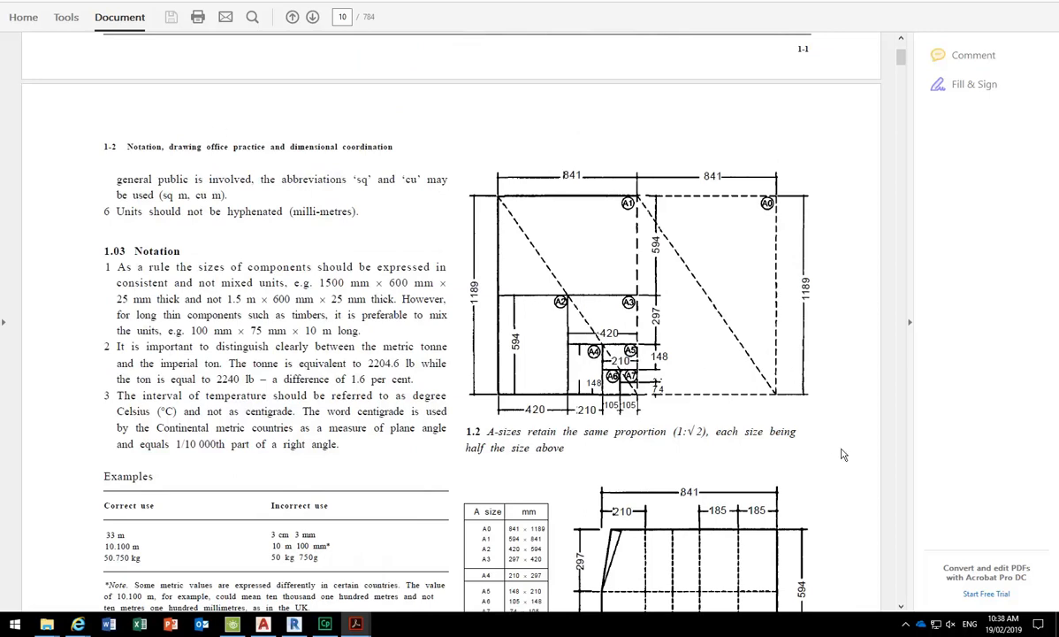
- Return to the handbook's cover and look through the front matter, contents and acknowledgements up to page 10
drag(900, 59, 901, 46)
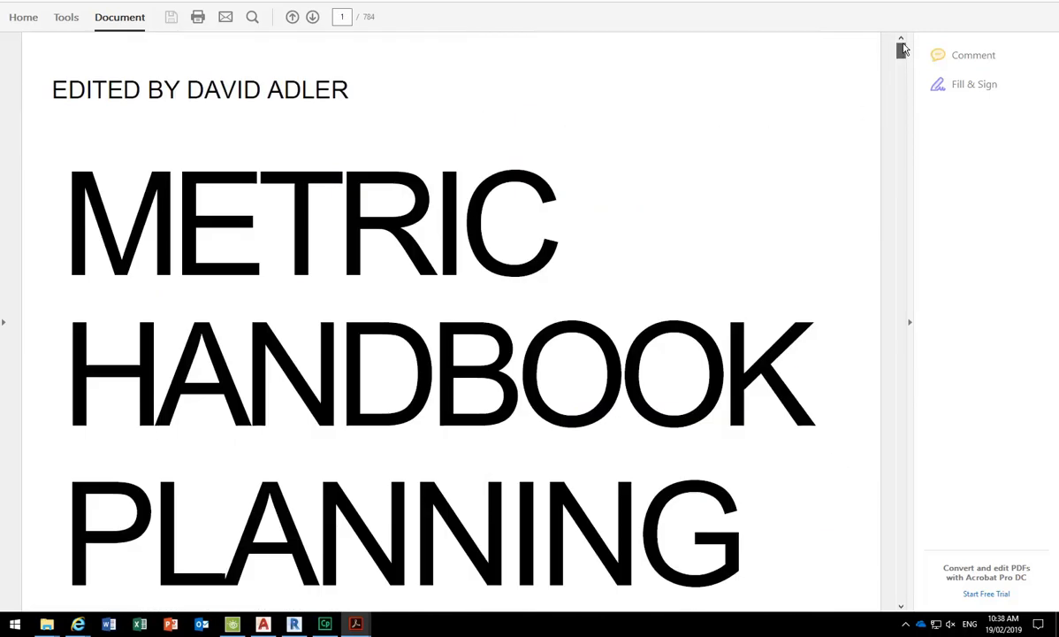
scroll(409, 260, down, 4)
scroll(408, 260, up, 4)
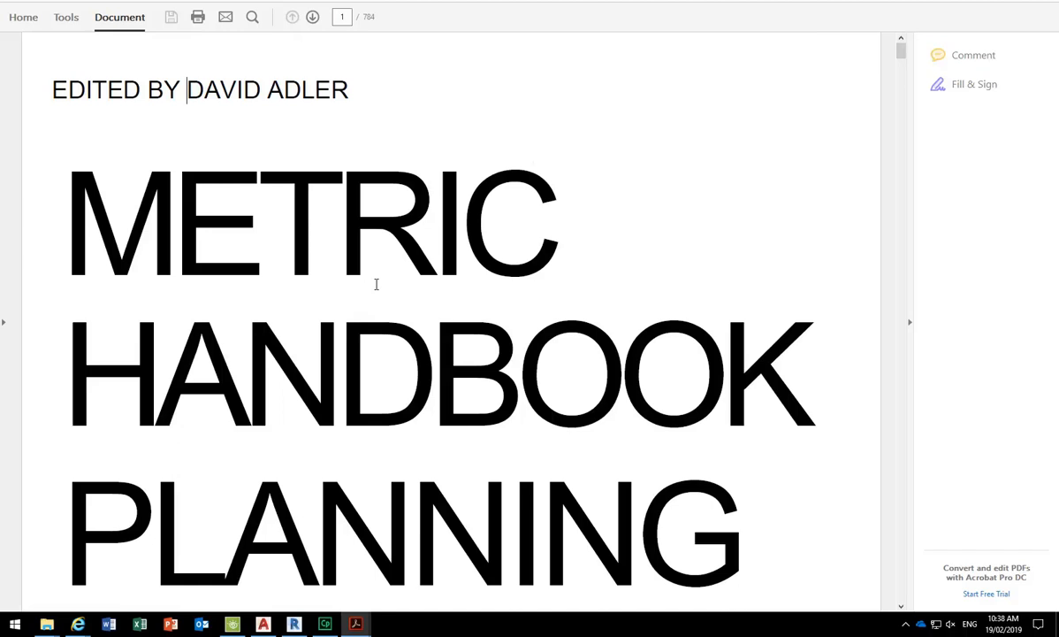
scroll(432, 286, down, 7)
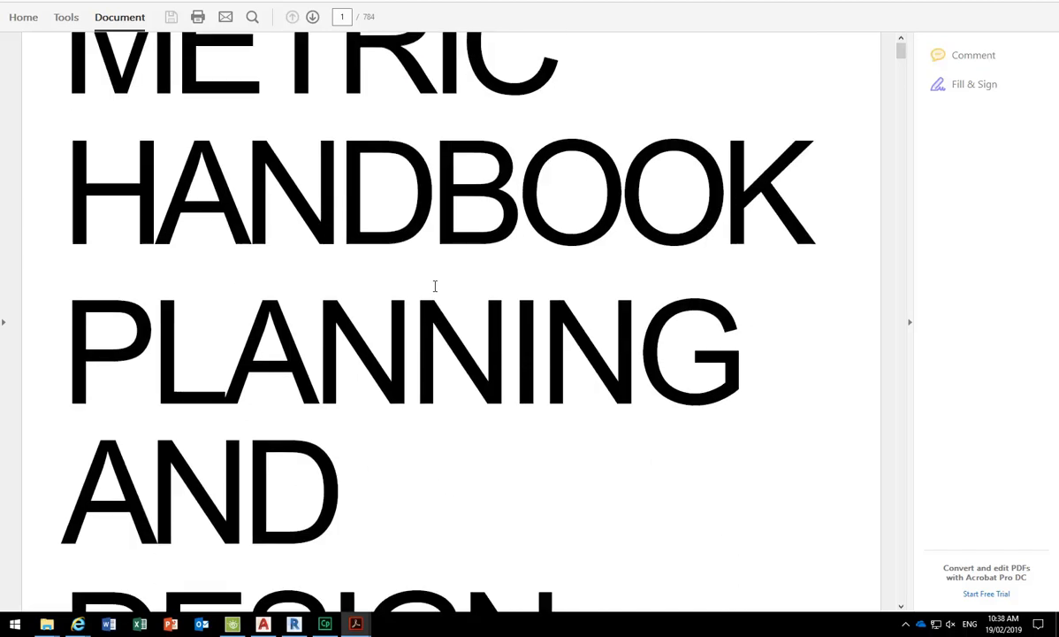
scroll(435, 293, down, 17)
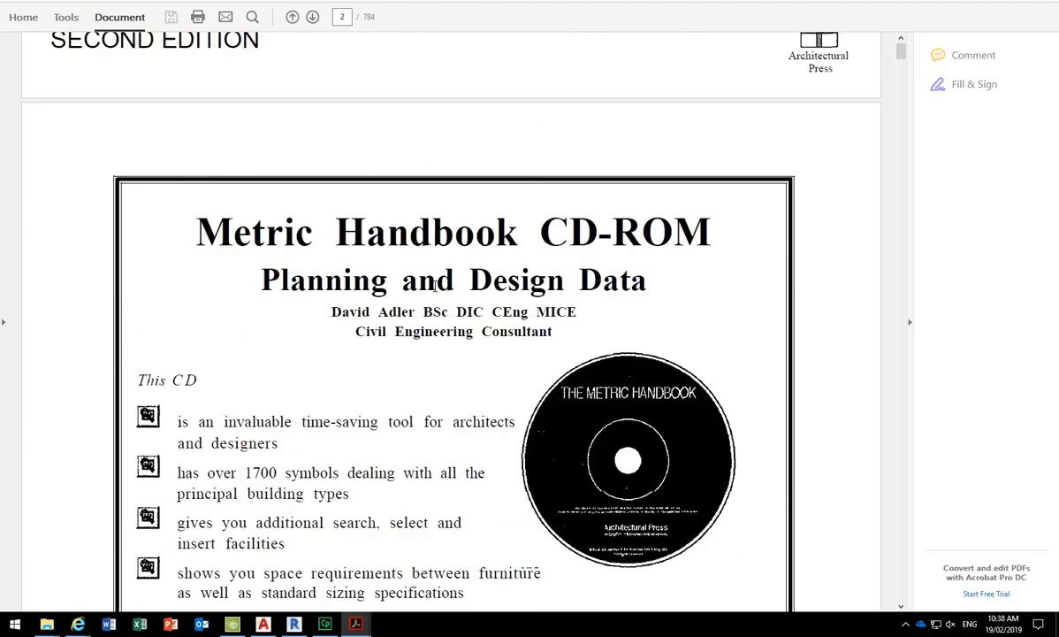
scroll(434, 285, down, 17)
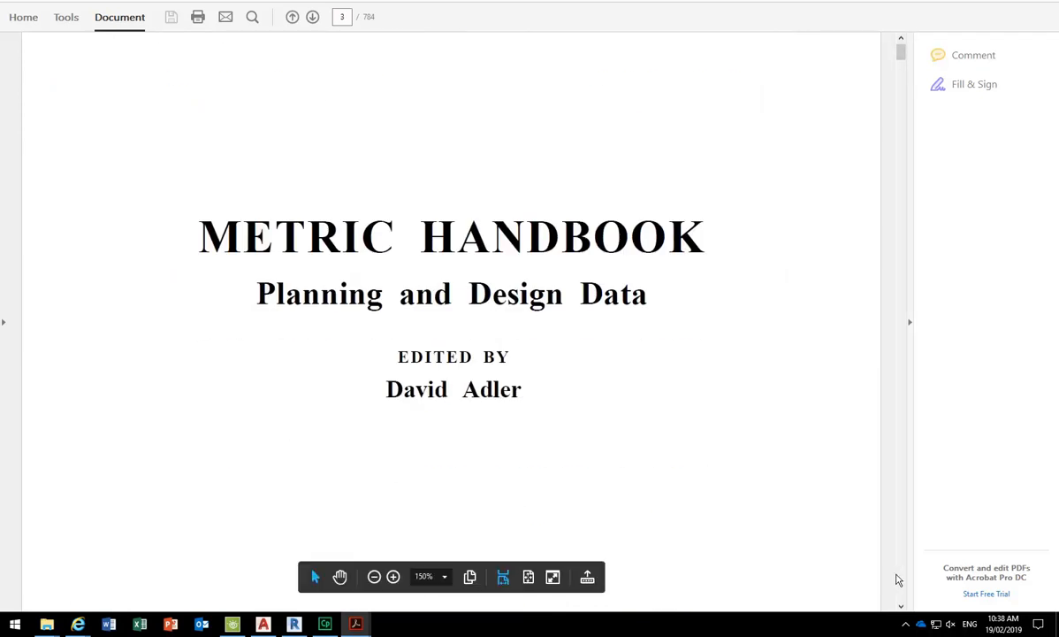
scroll(900, 580, down, 8)
scroll(900, 580, down, 15)
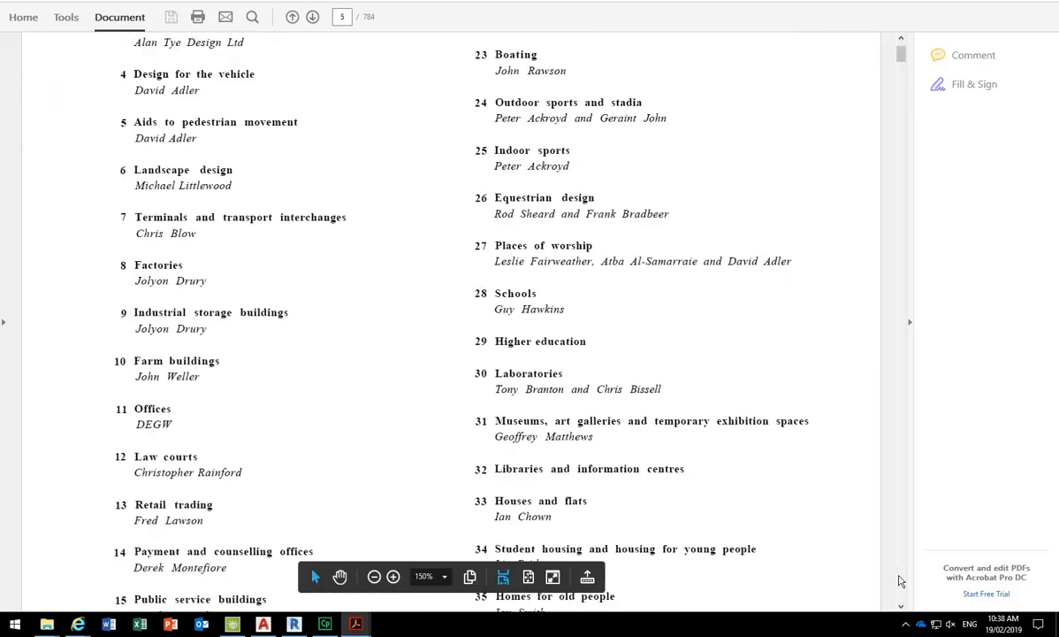
scroll(900, 581, down, 20)
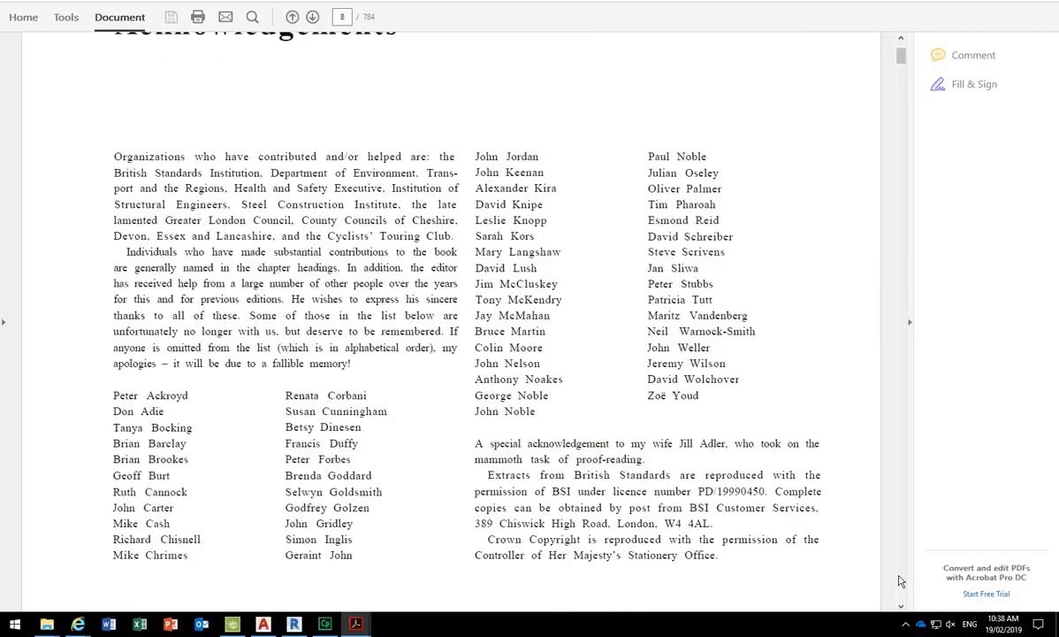
scroll(900, 580, down, 5)
scroll(900, 581, down, 5)
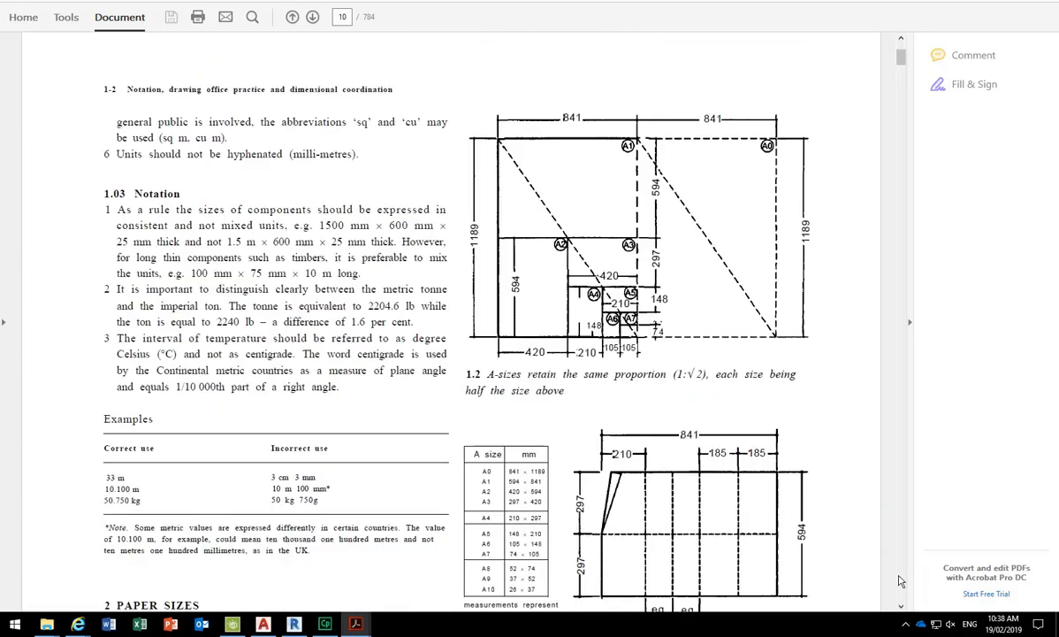
- Examine the handbook's level markings, material hatches, scale bars, preferred scales table and sample location drawing on pages 10 to 14
scroll(900, 581, down, 5)
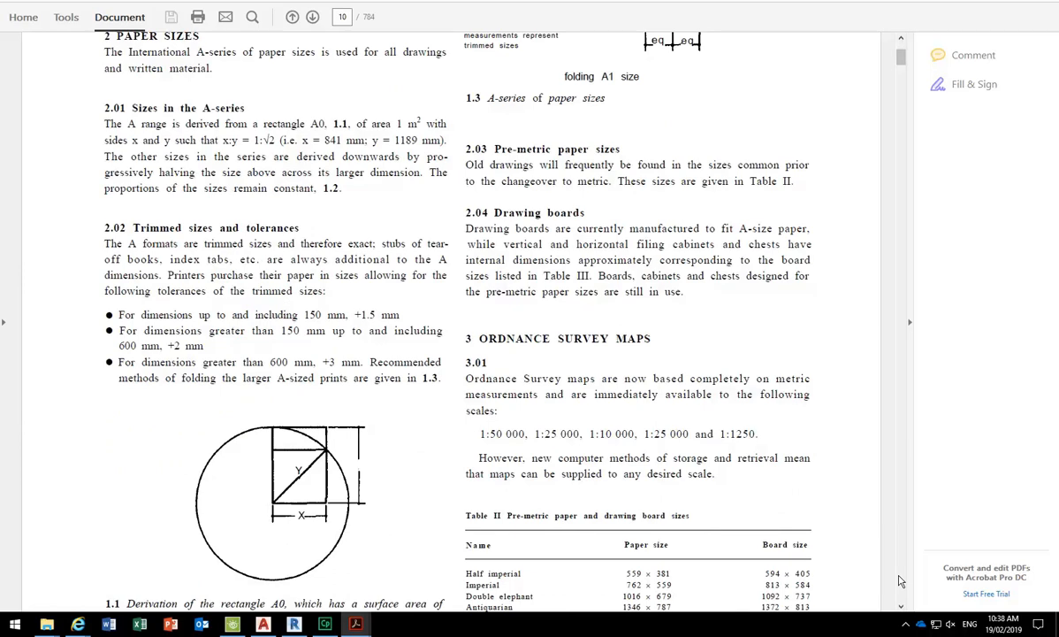
scroll(900, 581, down, 5)
scroll(900, 580, down, 5)
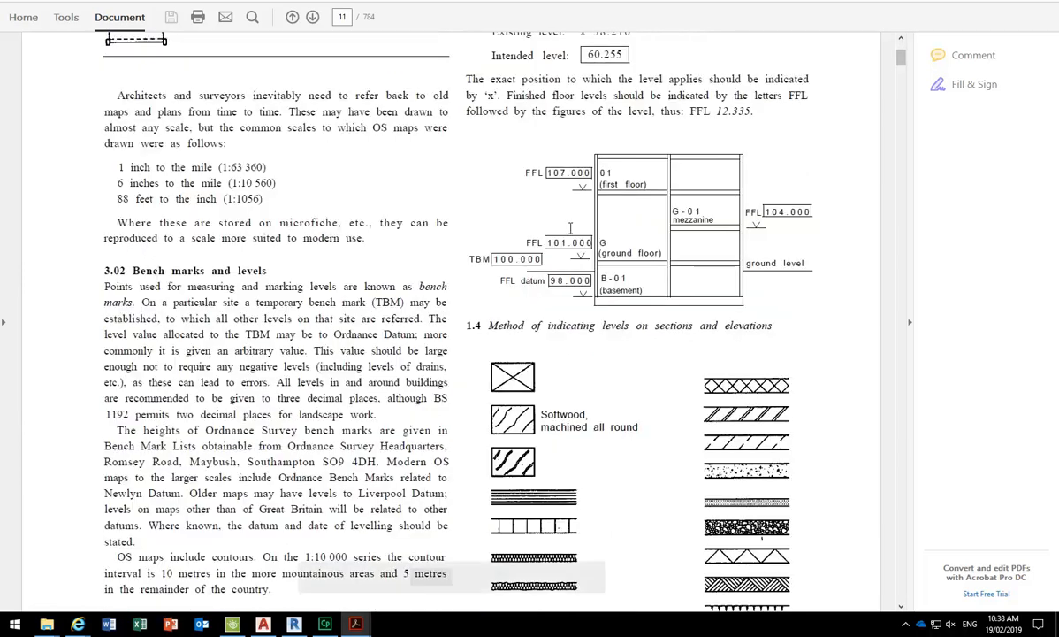
scroll(576, 213, down, 10)
scroll(576, 217, down, 10)
scroll(577, 217, up, 3)
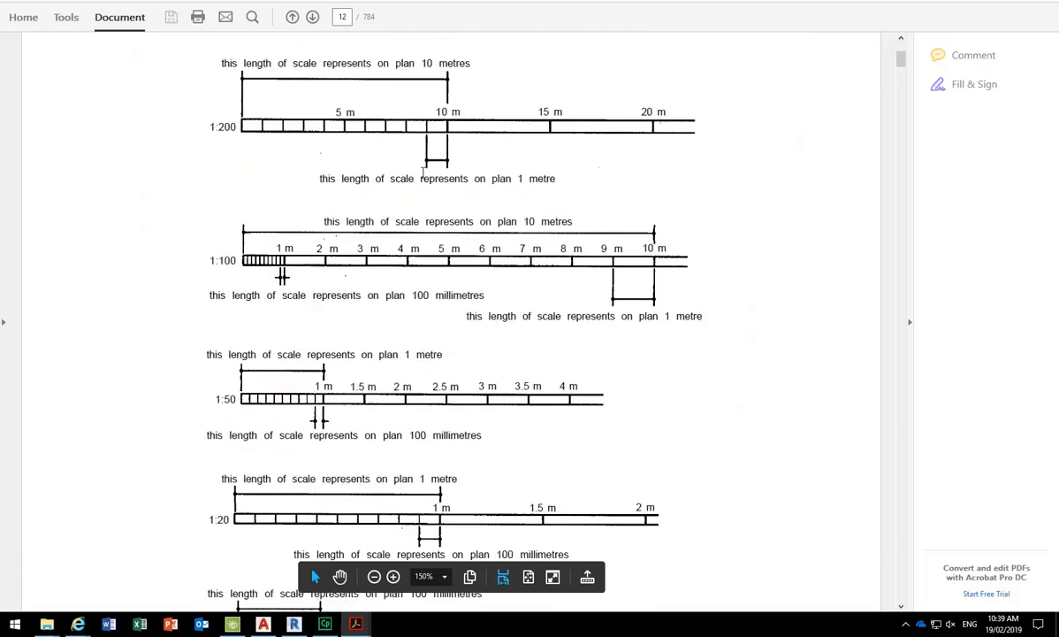
scroll(265, 289, down, 10)
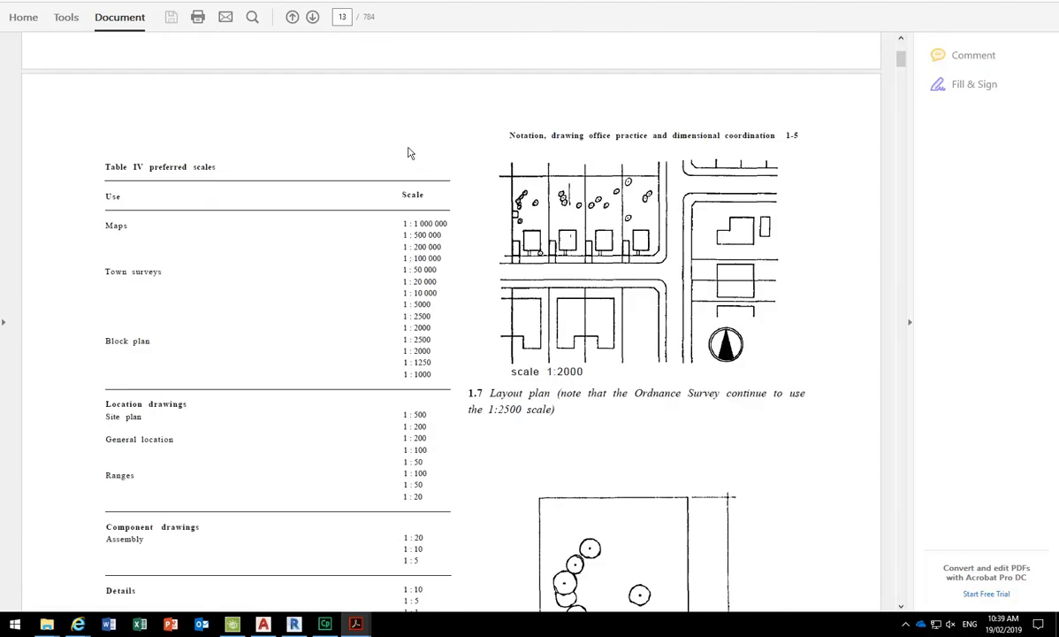
scroll(407, 460, down, 10)
scroll(407, 459, down, 20)
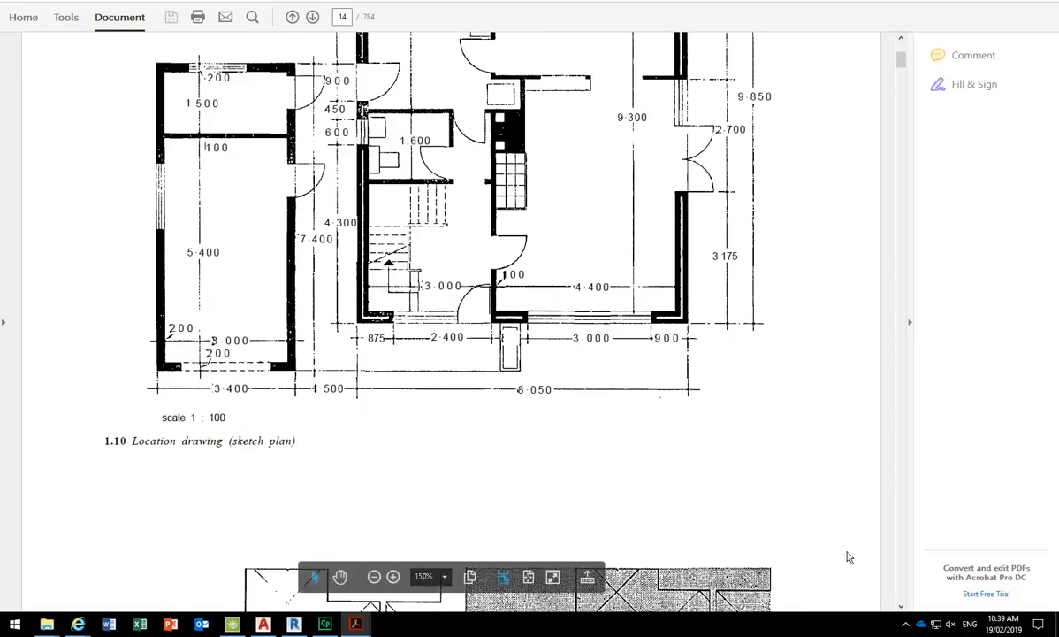
- Skim the pages beyond the location drawing, return to the Contents on page 5 and enlarge it to read the chapter list
scroll(902, 566, down, 18)
scroll(902, 564, down, 13)
scroll(902, 564, down, 20)
ctrl+scroll(656, 408, down, 3)
ctrl+scroll(657, 411, up, 1)
scroll(657, 411, up, 20)
scroll(646, 408, up, 20)
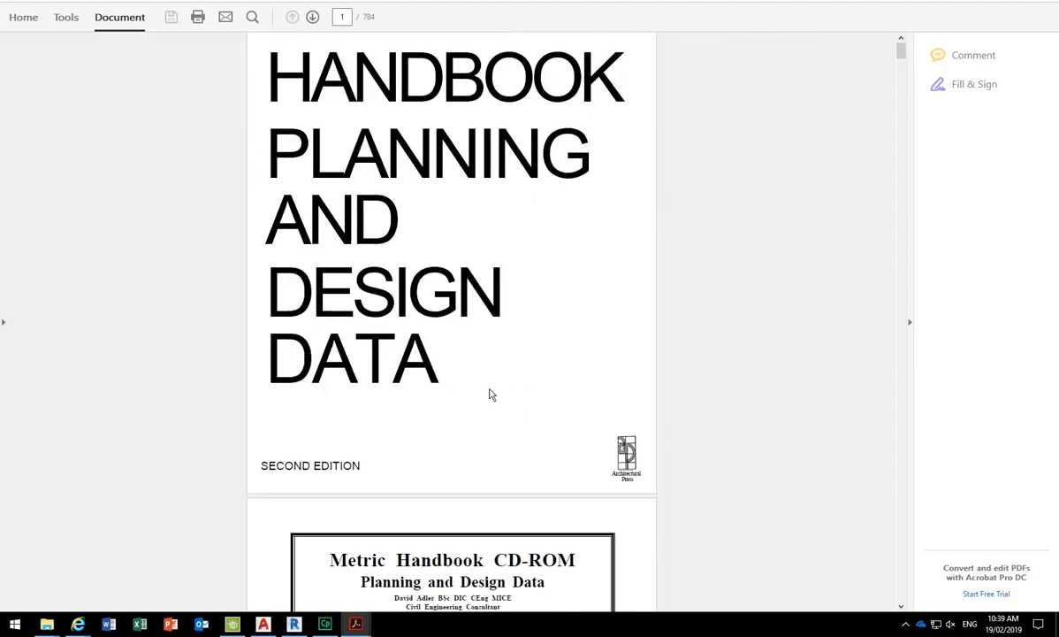
scroll(492, 394, up, 3)
scroll(488, 387, down, 20)
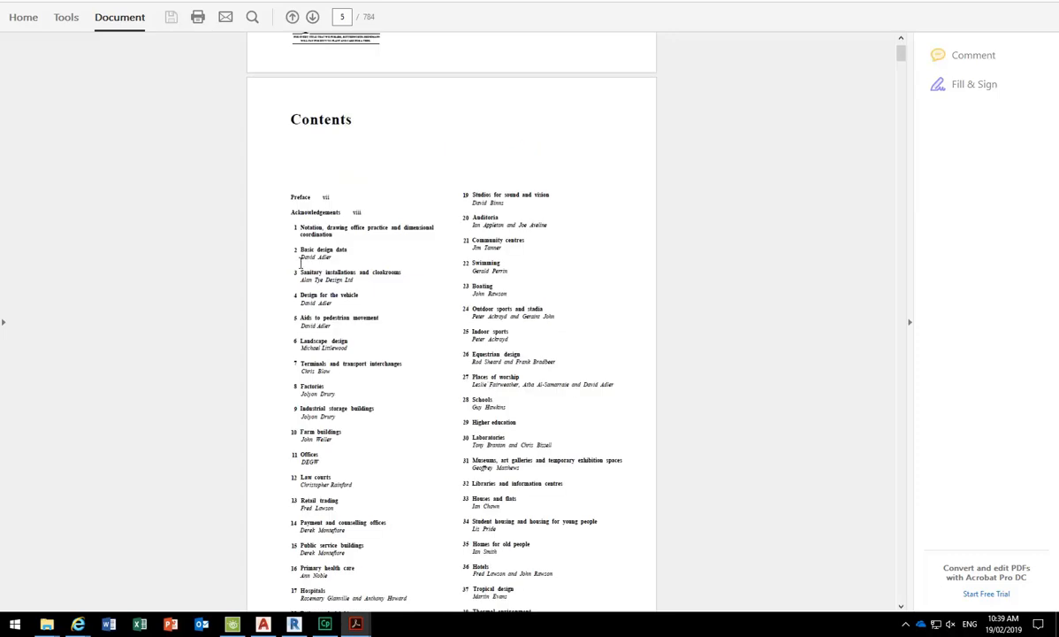
ctrl+scroll(300, 263, up, 2)
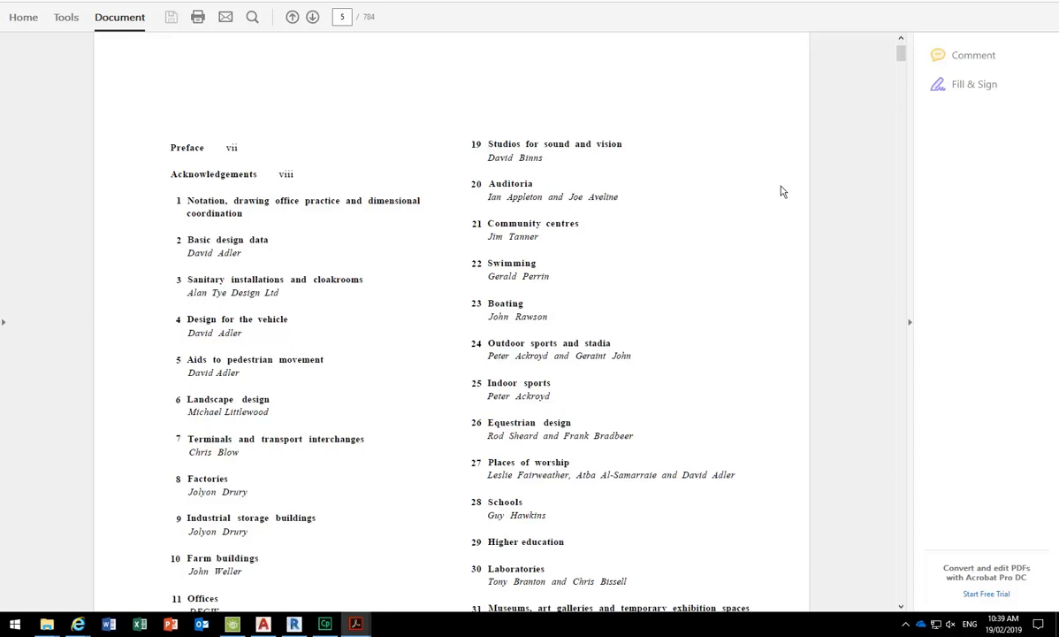
- Close the handbook, switch to the Construction Resources window in File Explorer and open its Australian Standards folder
click(993, 7)
click(498, 354)
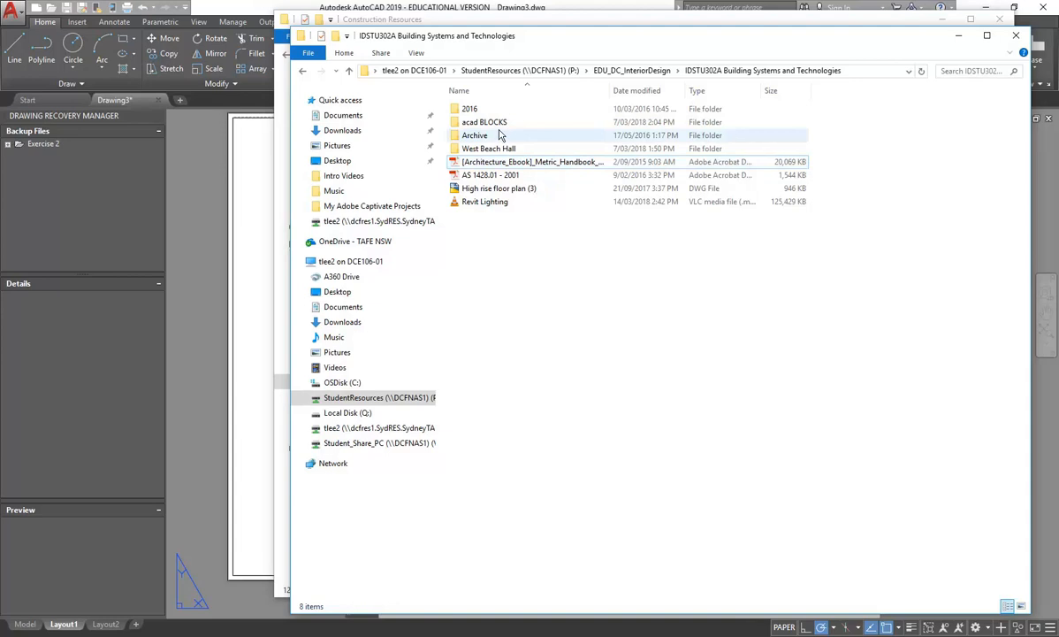
mouse_move(104, 606)
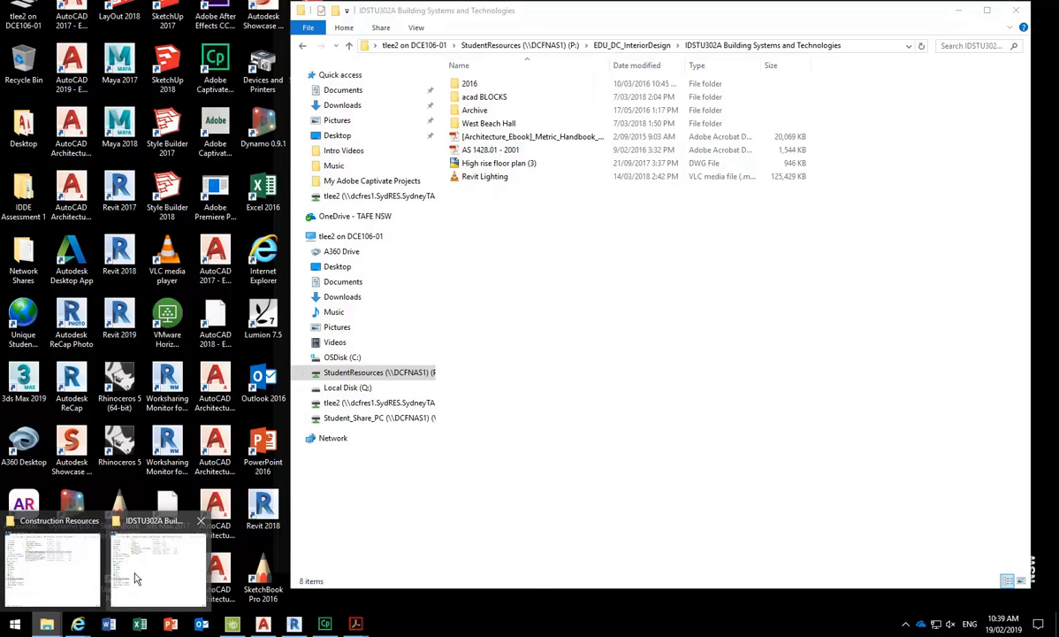
click(58, 575)
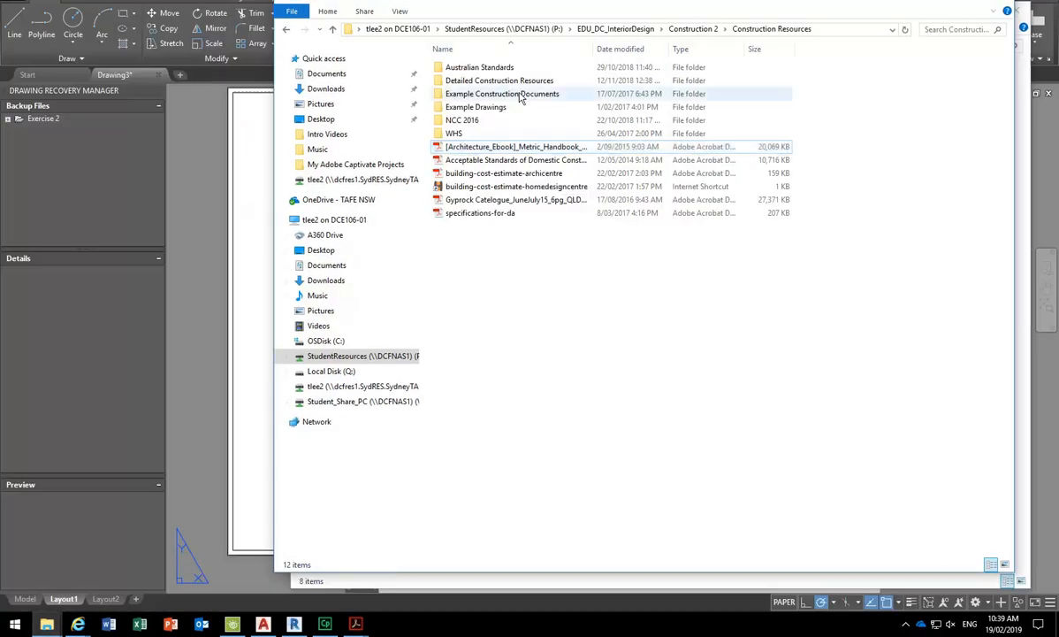
double_click(503, 68)
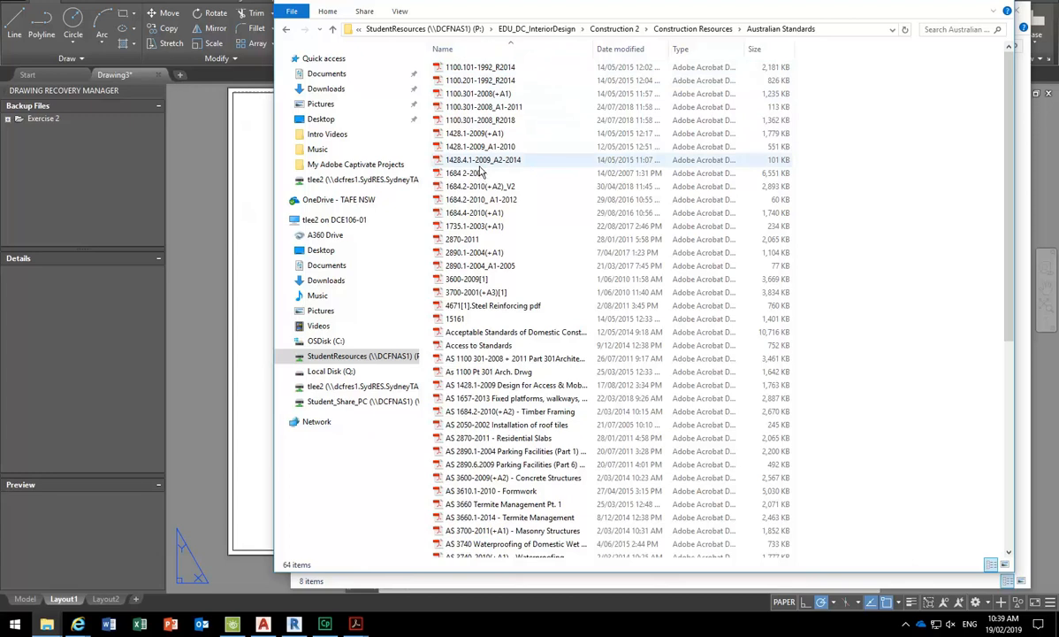
- Copy the 1100.301-2008(+A1) PDF from Australian Standards into the IDSTU302A Building Systems and Technologies folder
click(484, 96)
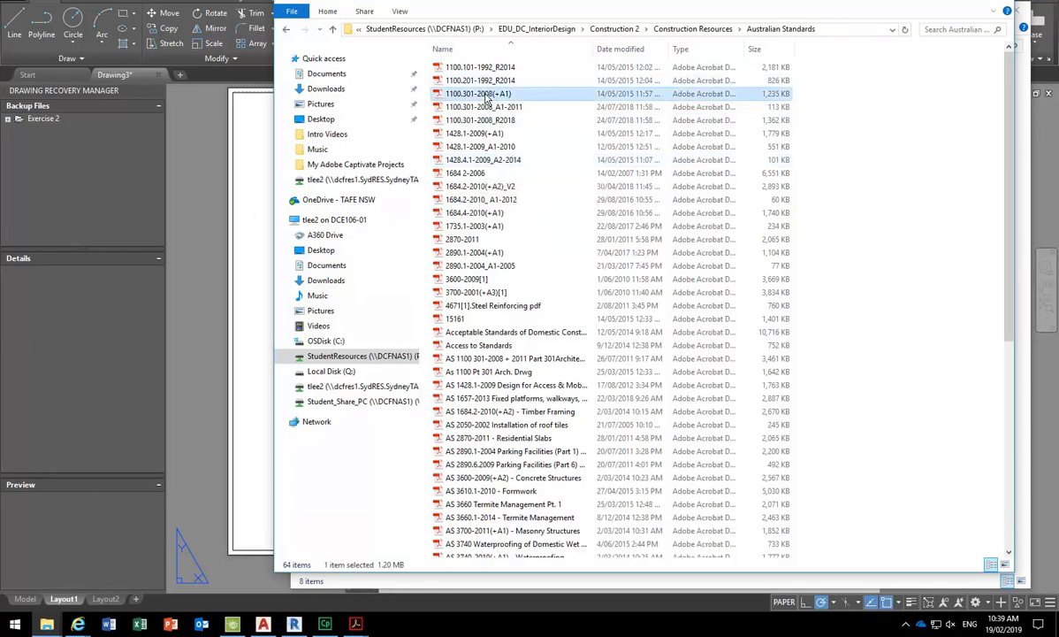
right_click(485, 97)
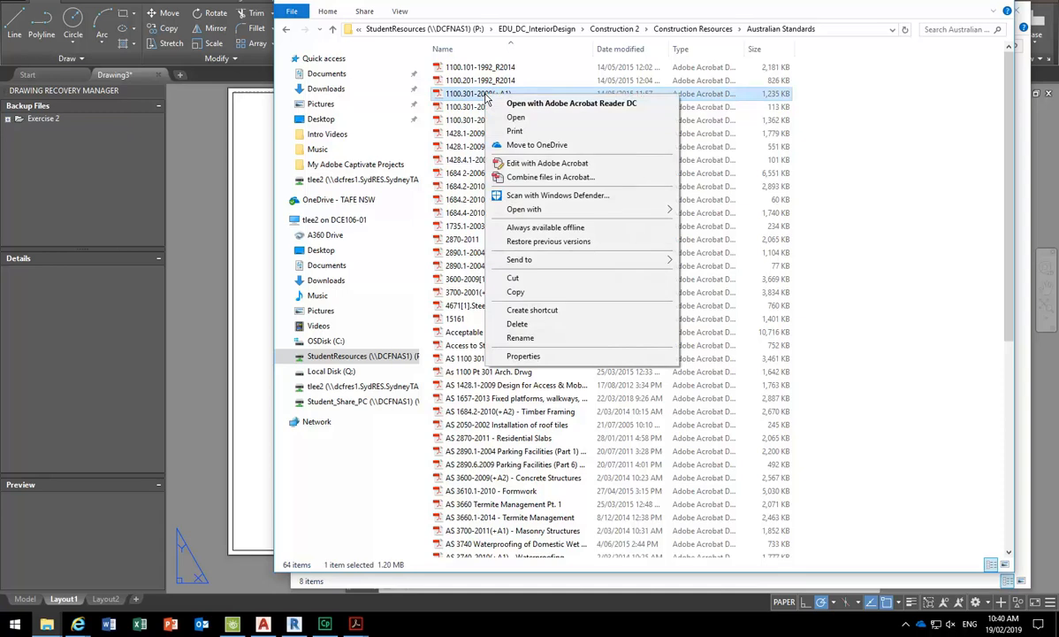
click(516, 292)
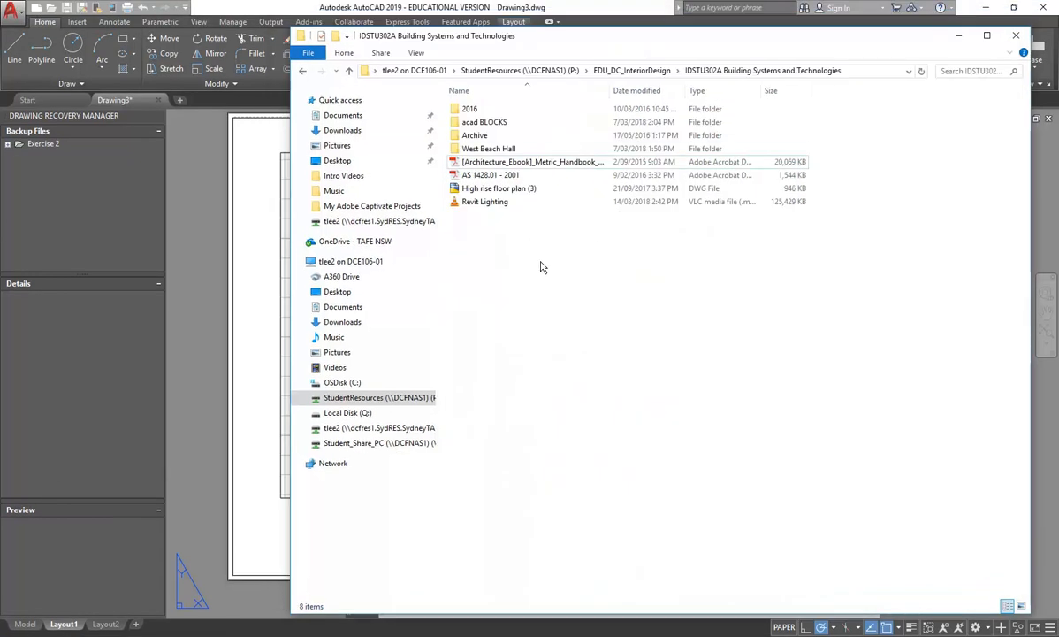
right_click(485, 272)
click(521, 358)
- Open the copied 1100.301-2008(+A1) PDF, dismiss the assistive technology reading options and maximize the document window
double_click(478, 177)
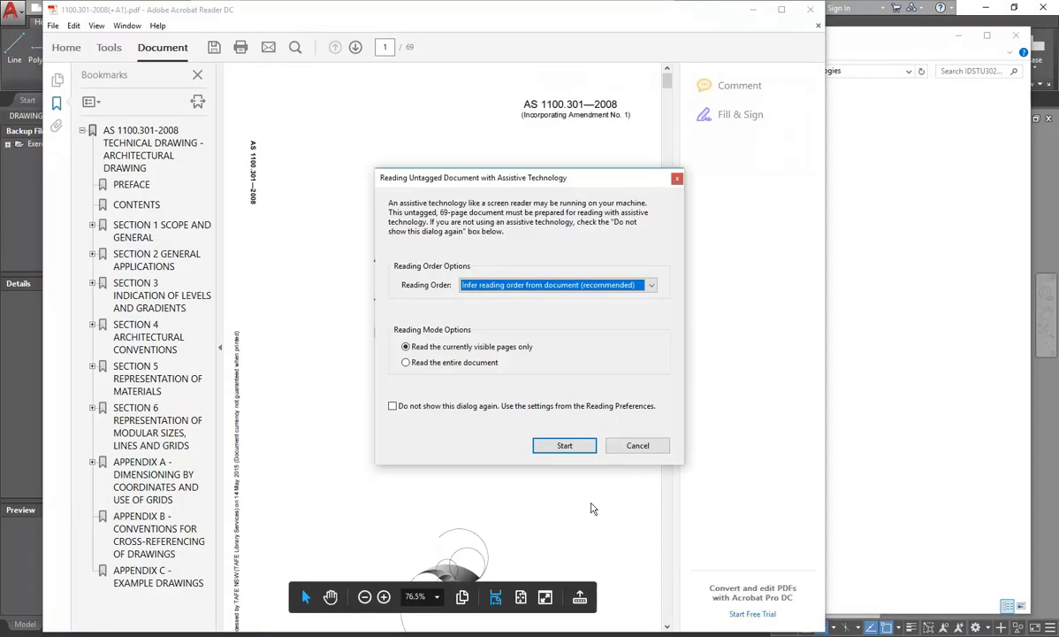
click(640, 445)
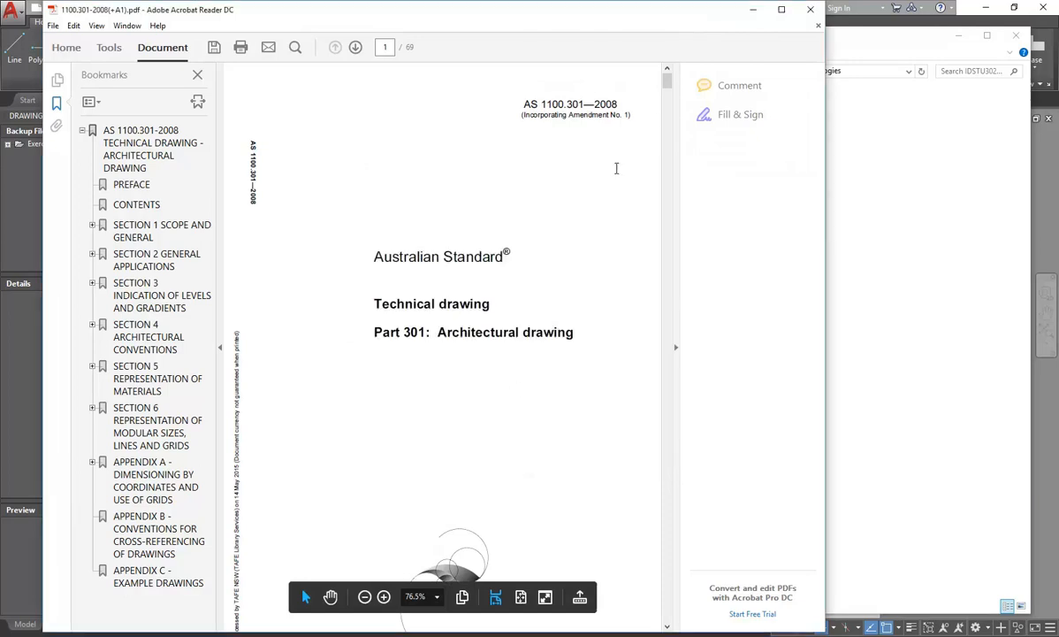
click(781, 9)
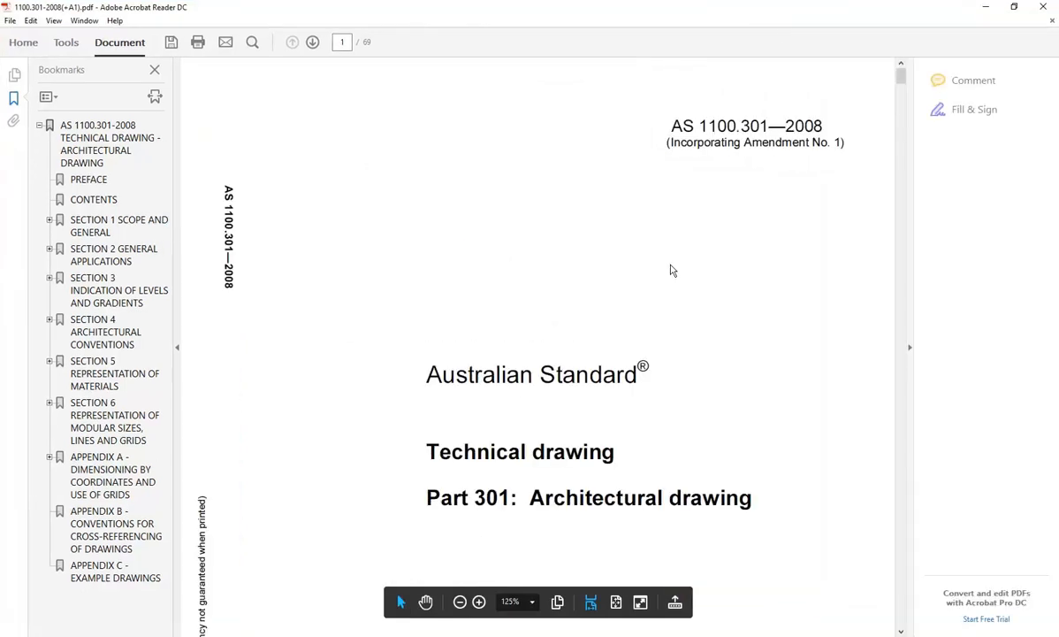
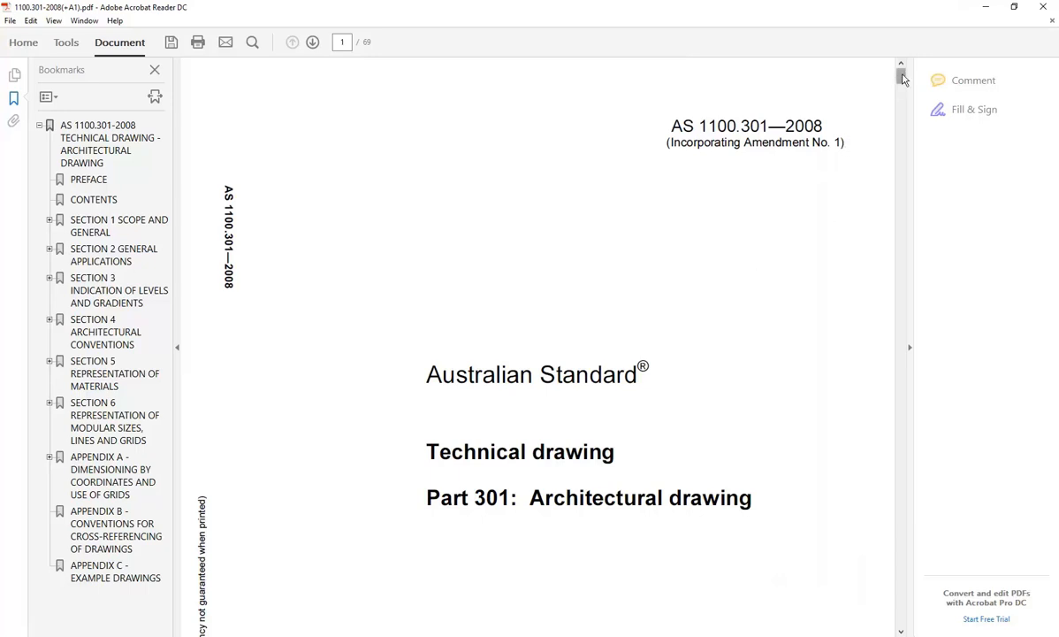
- Go to page 56 of the standard and examine the title block and site plan of Figure C10
mouse_move(900, 77)
mouse_down()
mouse_move(913, 171)
mouse_move(920, 70)
mouse_move(934, 185)
mouse_move(905, 269)
mouse_move(911, 522)
mouse_up()
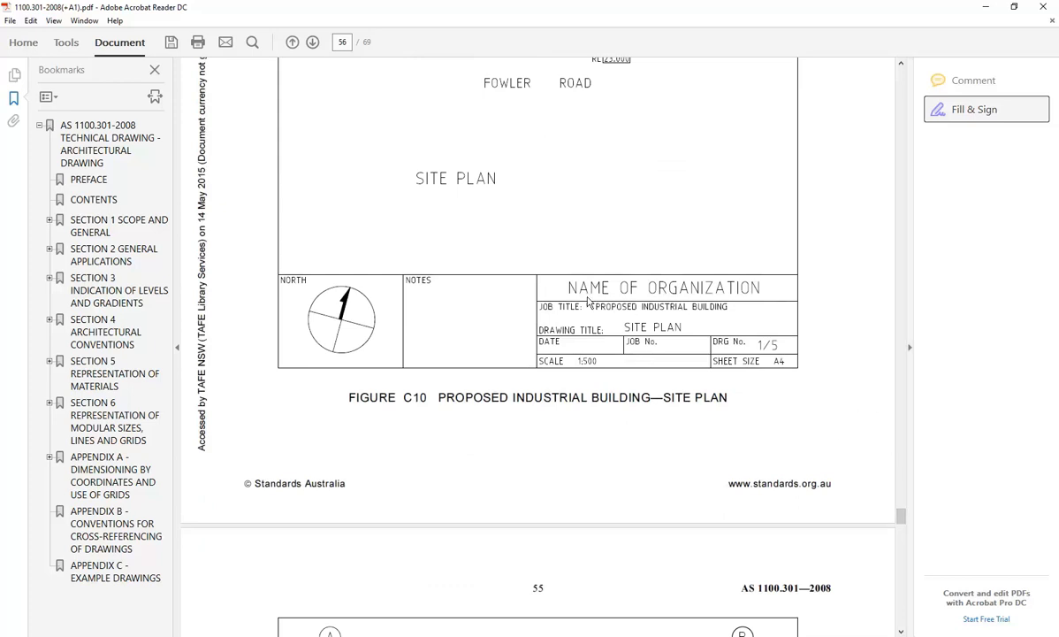
ctrl+scroll(587, 302, up, 2)
ctrl+scroll(588, 302, down, 2)
scroll(589, 301, up, 5)
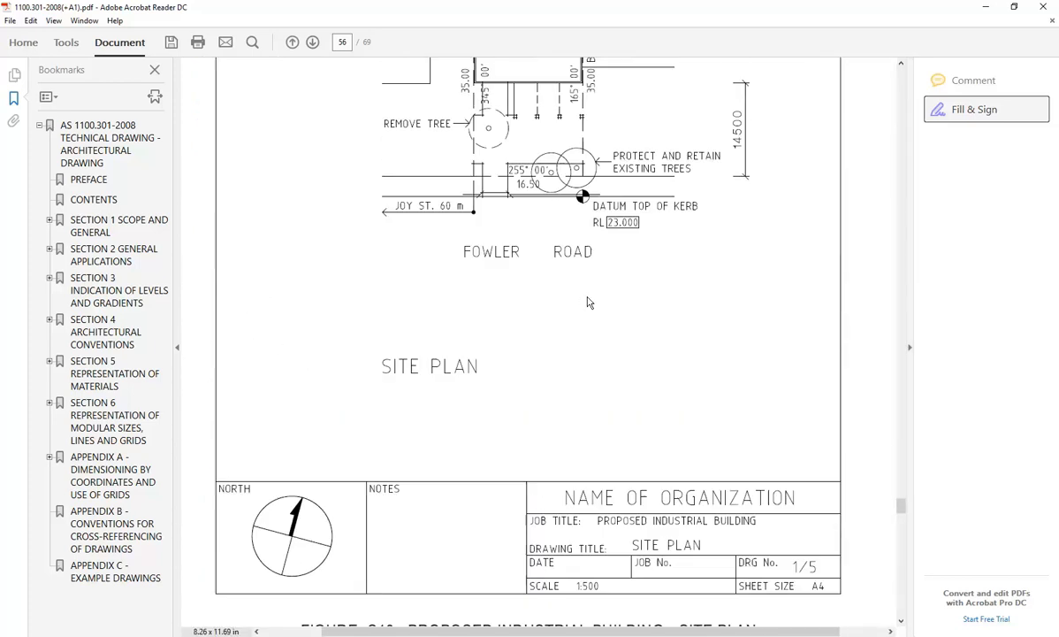
scroll(589, 302, down, 6)
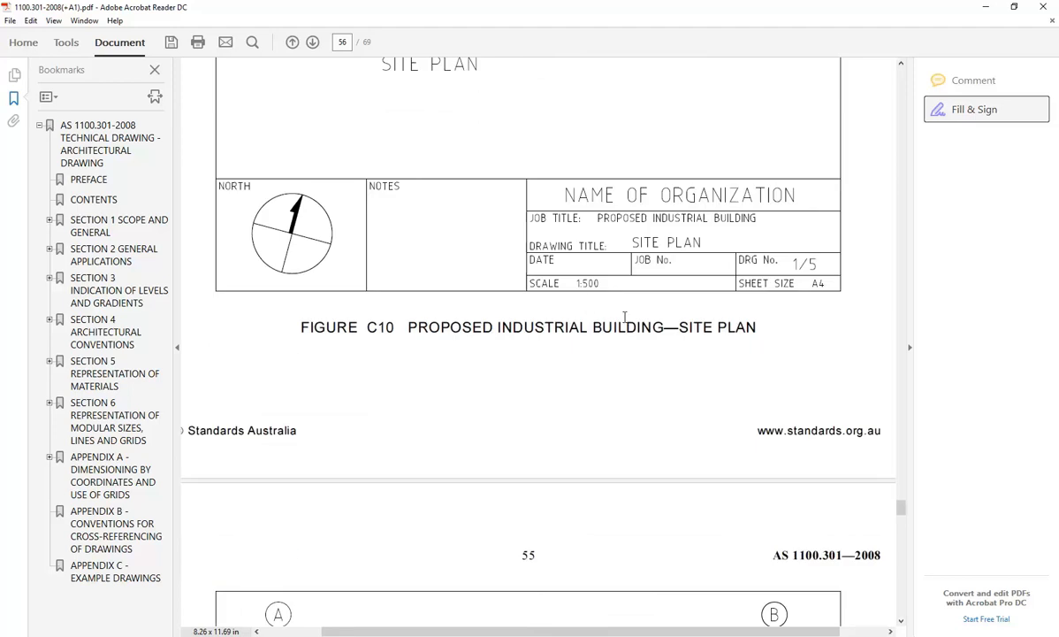
scroll(618, 319, up, 1)
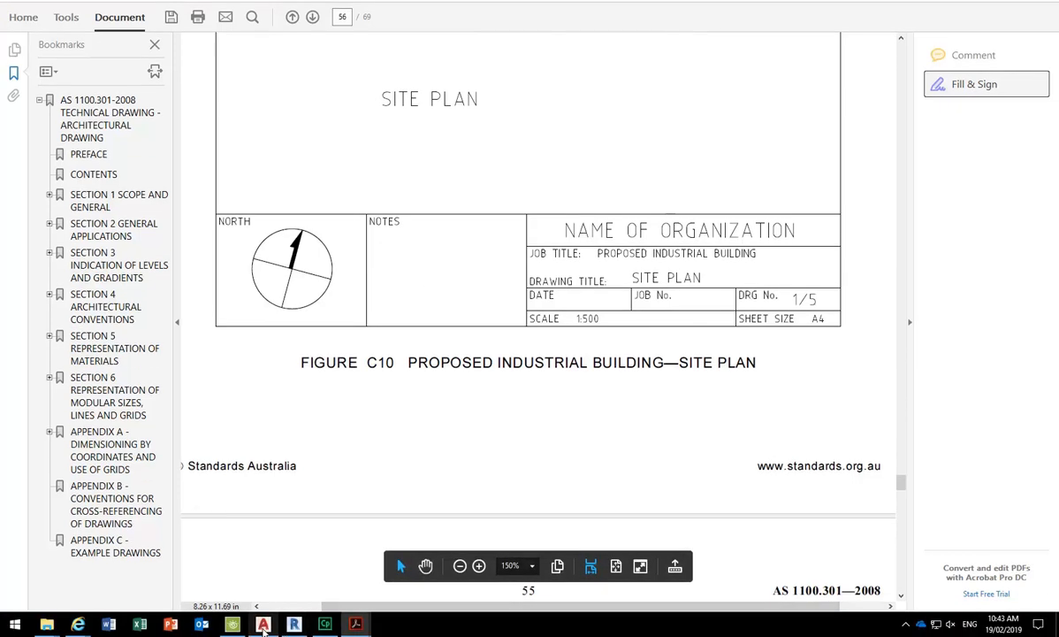
- Switch to AutoCAD and add a new layer with its default name to Drawing3
click(264, 625)
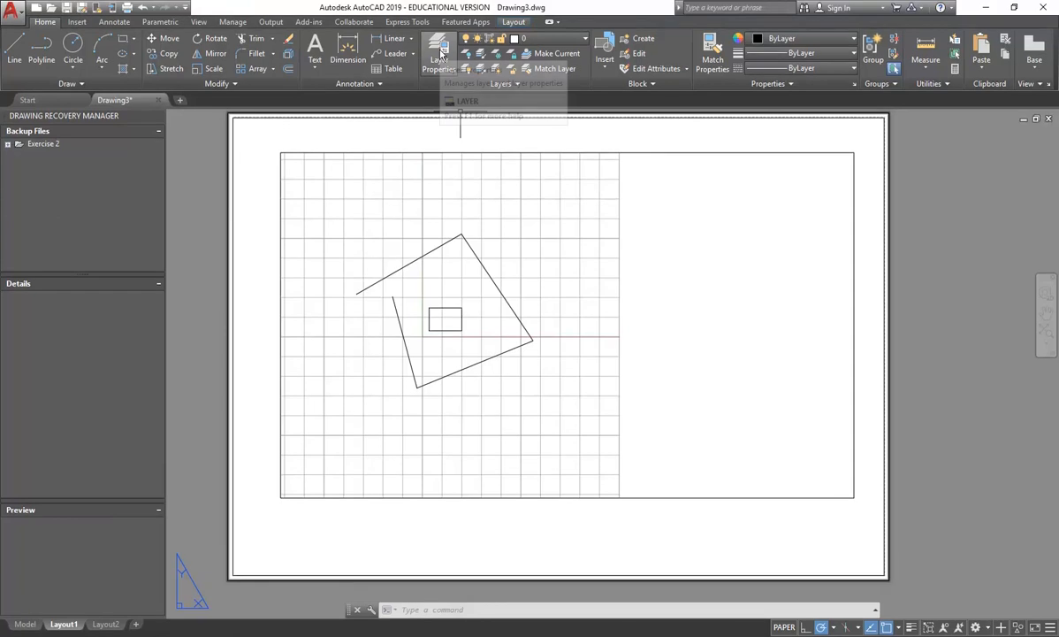
click(441, 54)
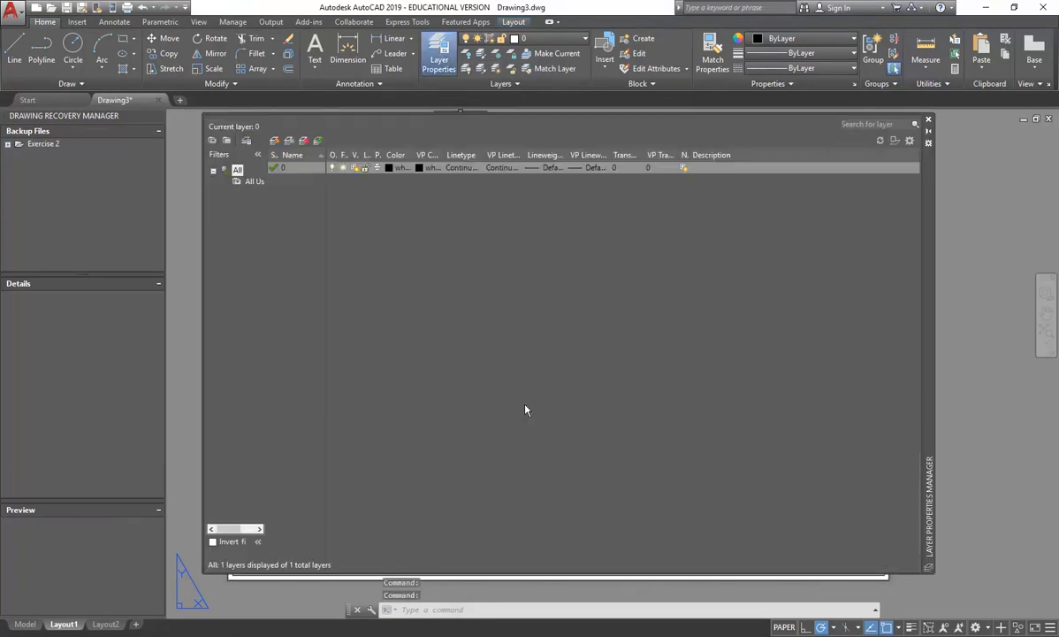
click(275, 141)
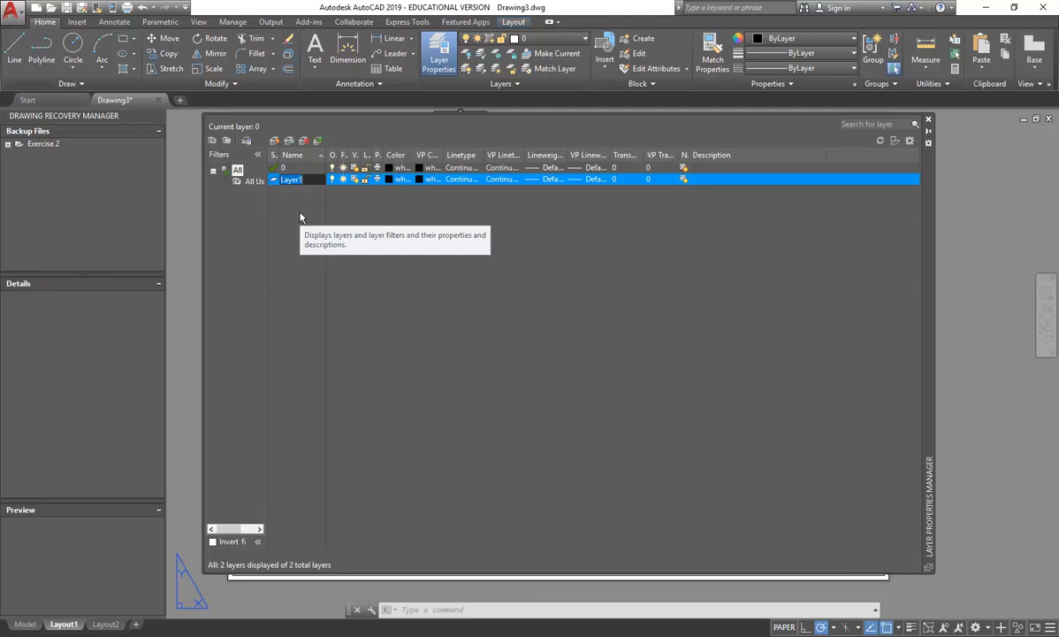
click(440, 55)
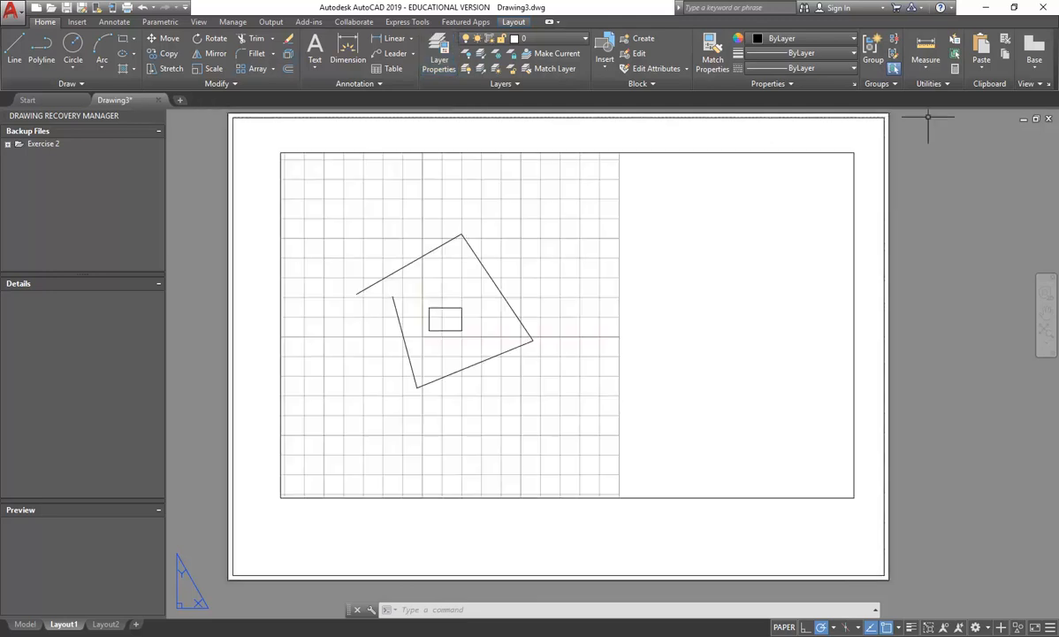
- Create another layer named A-ANNO-TITLE and widen the layer name column to fit the full name
click(440, 54)
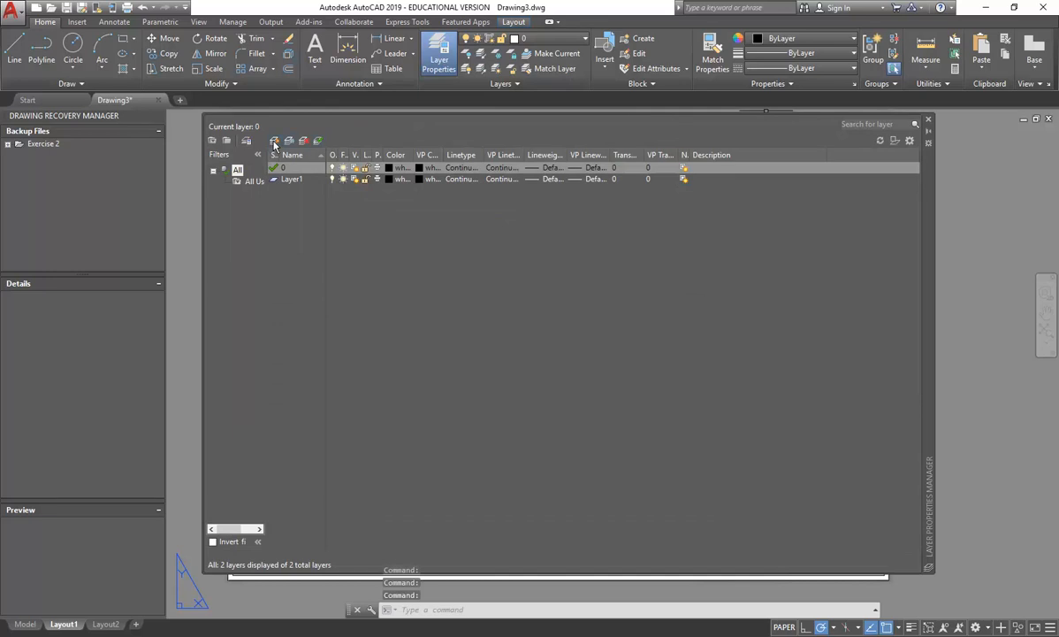
click(274, 141)
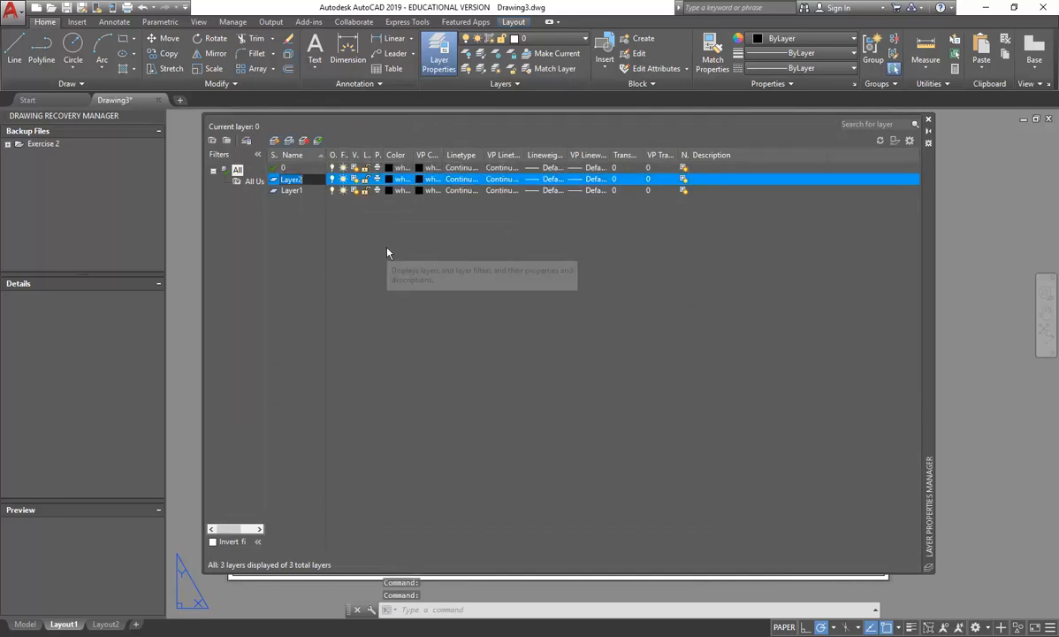
text(A-)
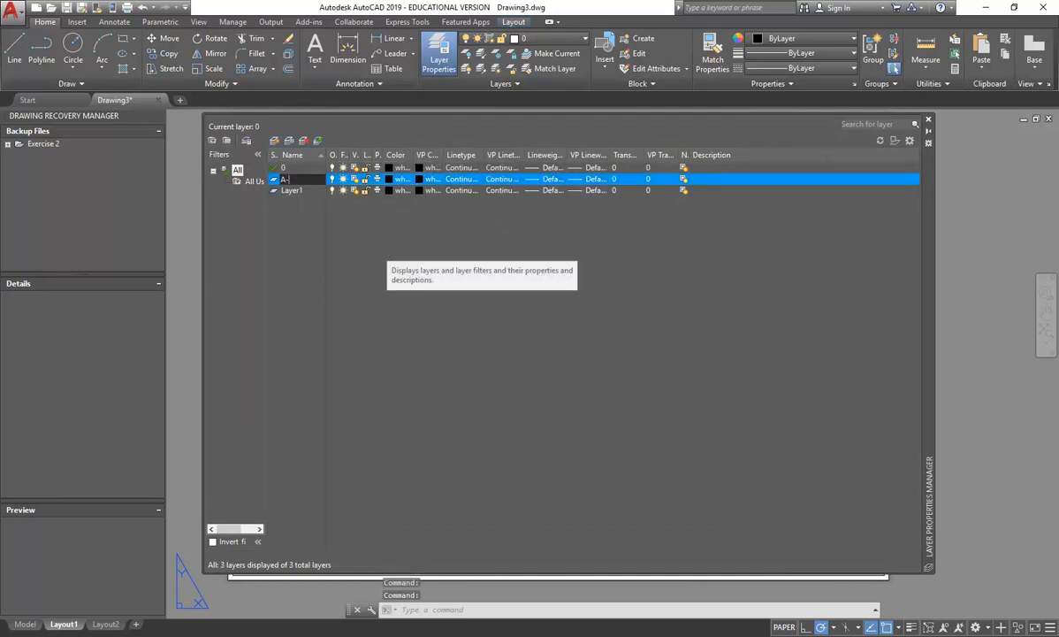
text(ANNO)
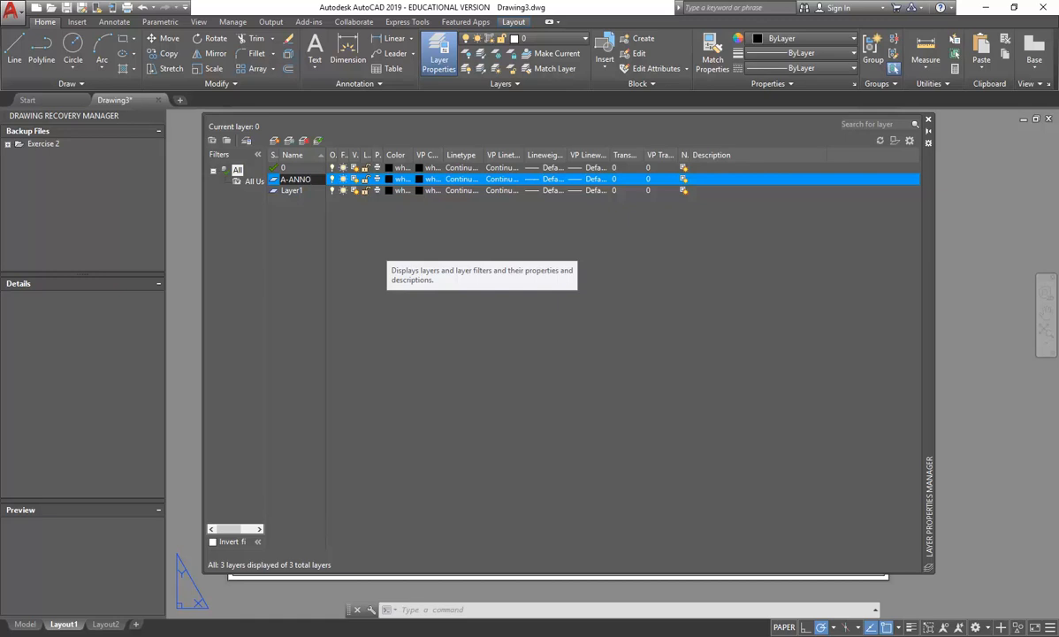
text(-)
text(TIT)
text(L)
text(E)
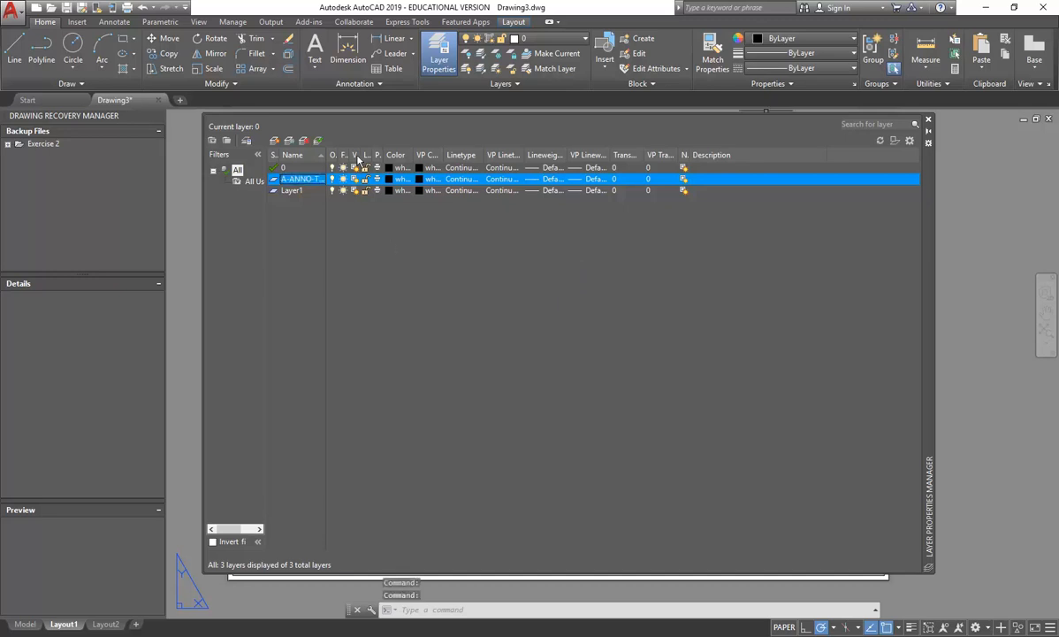
key(Return)
drag(323, 156, 349, 156)
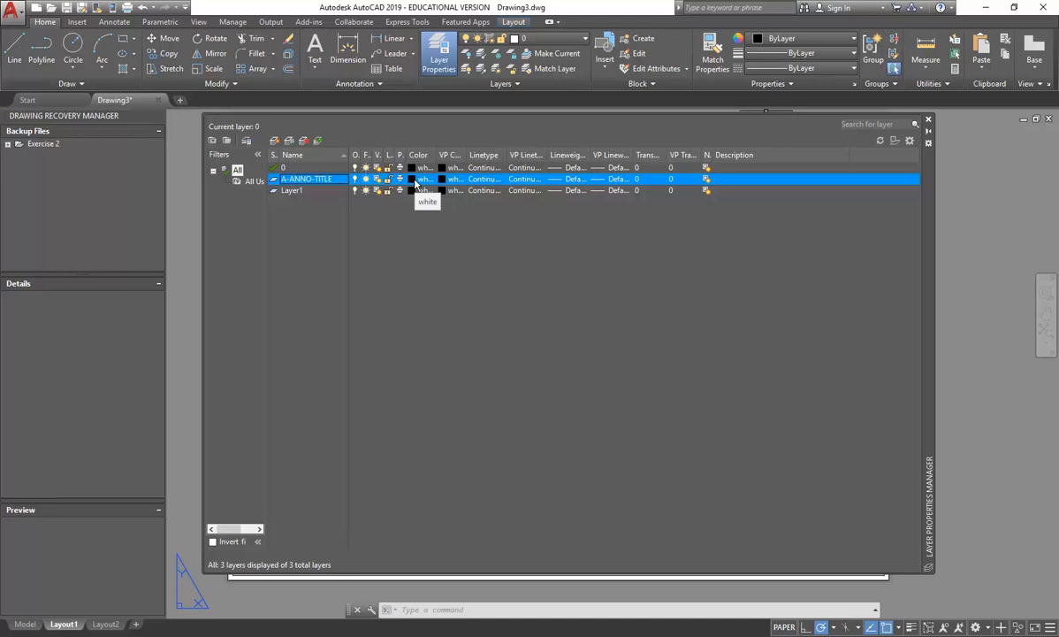
- Compare the index and true colour palettes for the A-ANNO-TITLE layer and apply index colour 7 (white)
click(415, 182)
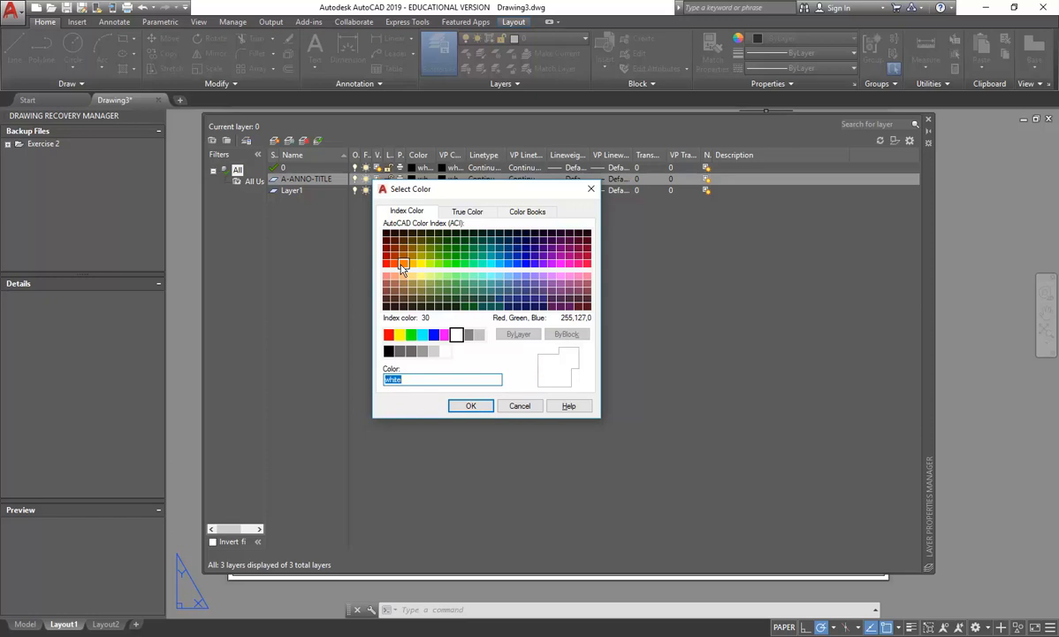
click(466, 211)
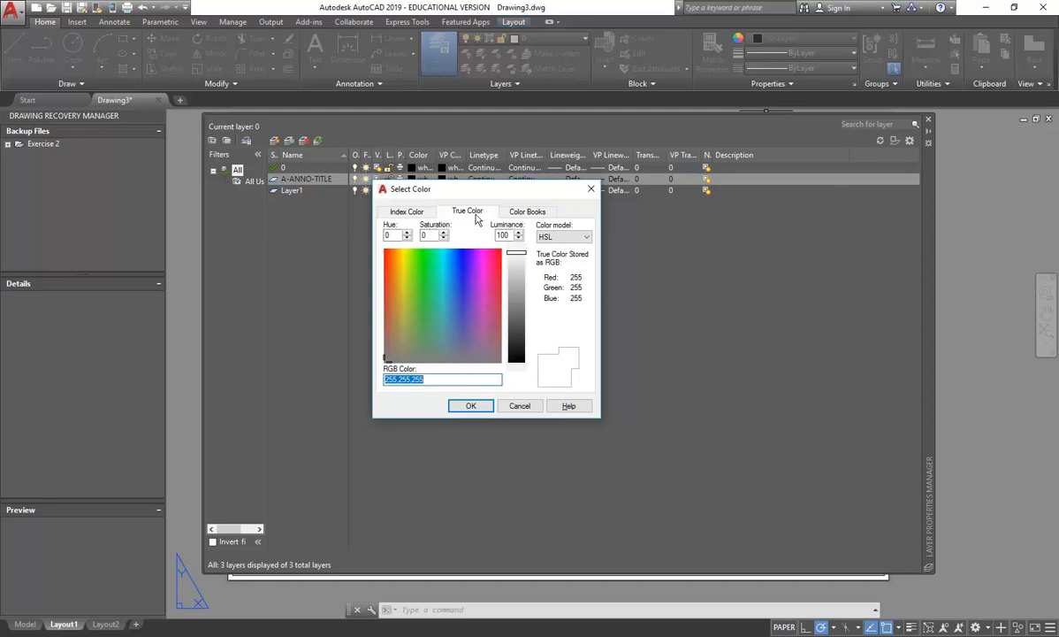
click(467, 214)
click(415, 214)
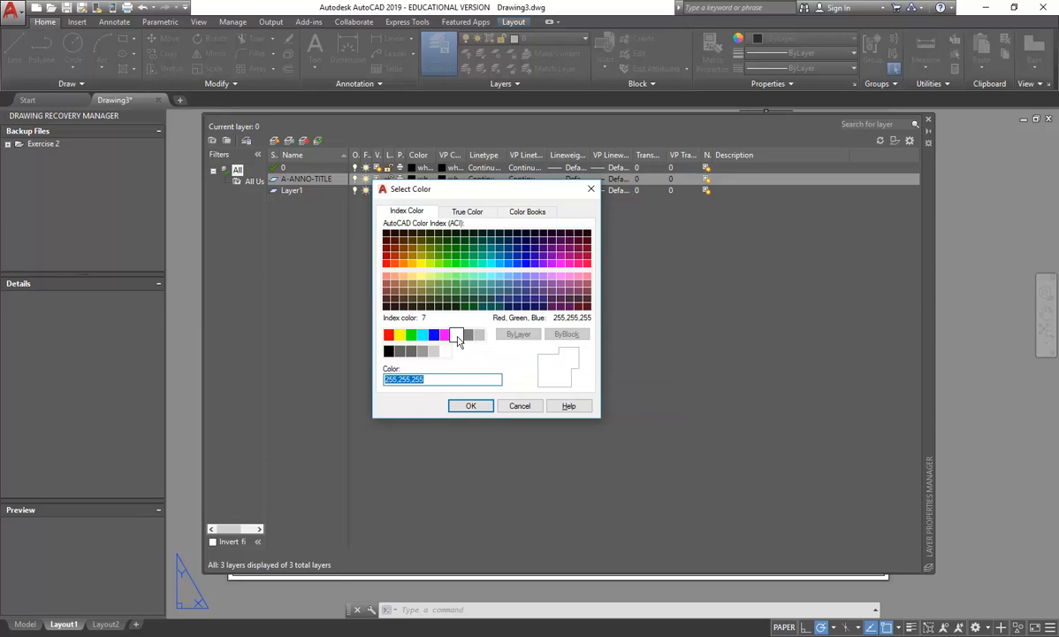
click(456, 336)
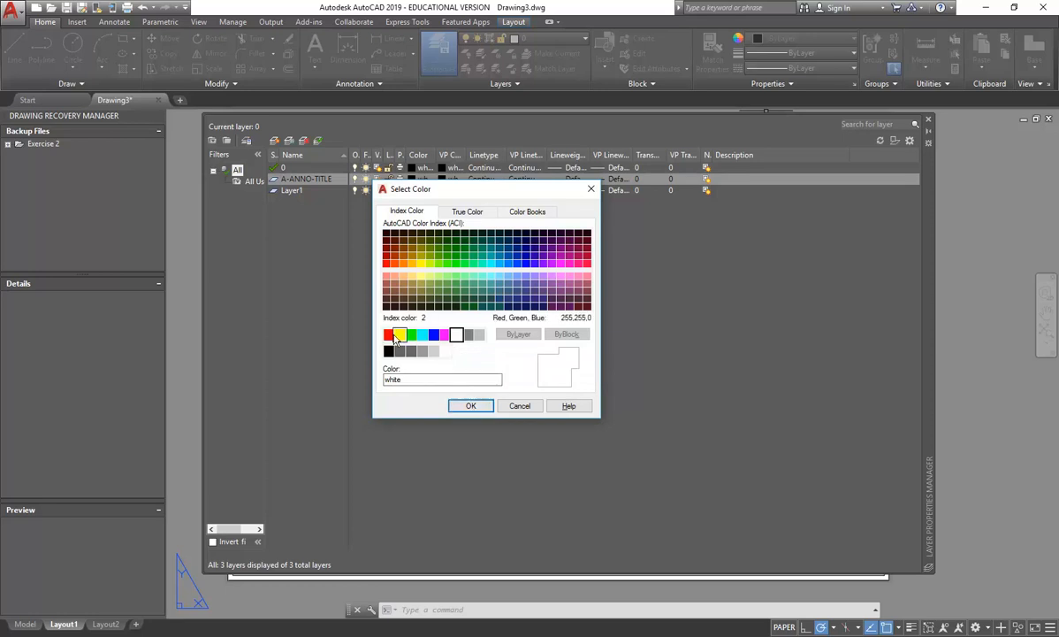
click(471, 406)
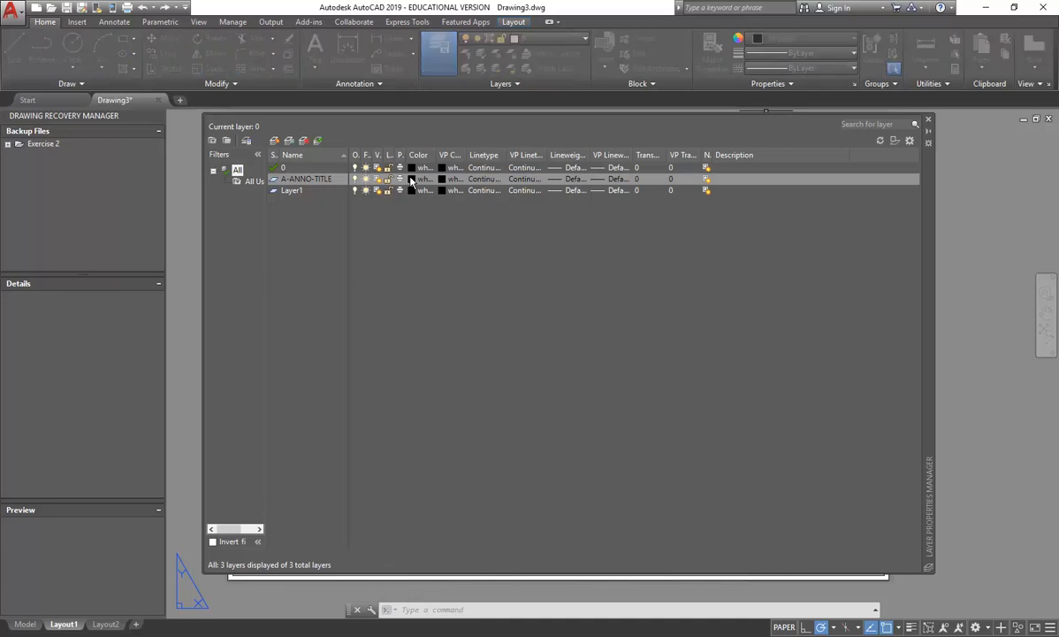
- Reopen the A-ANNO-TITLE layer's colour choices and apply the true colour 255,255,255
click(411, 180)
click(468, 406)
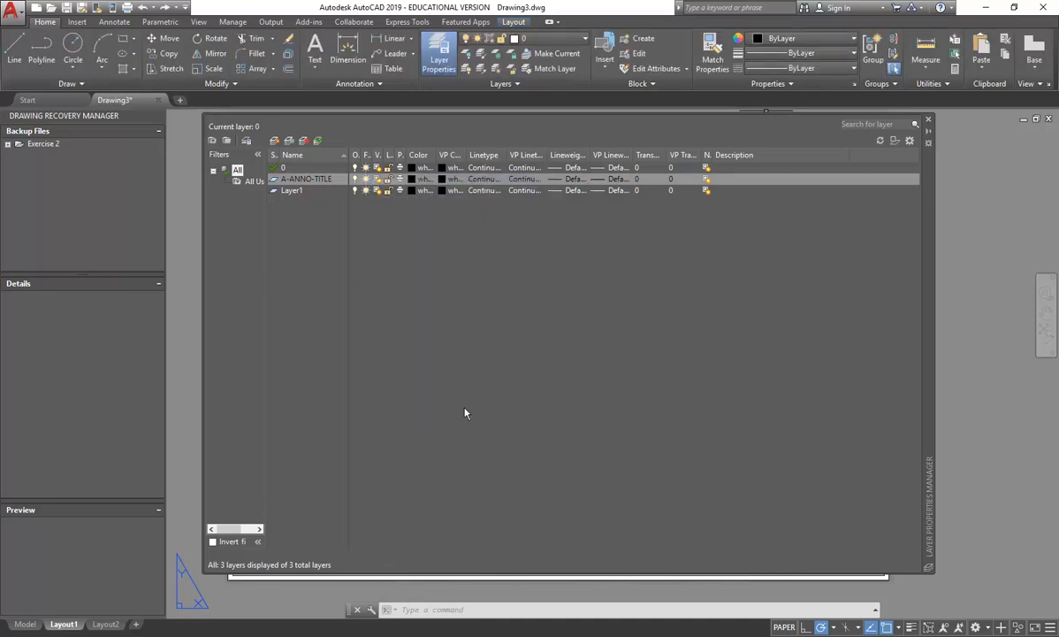
click(412, 180)
click(465, 210)
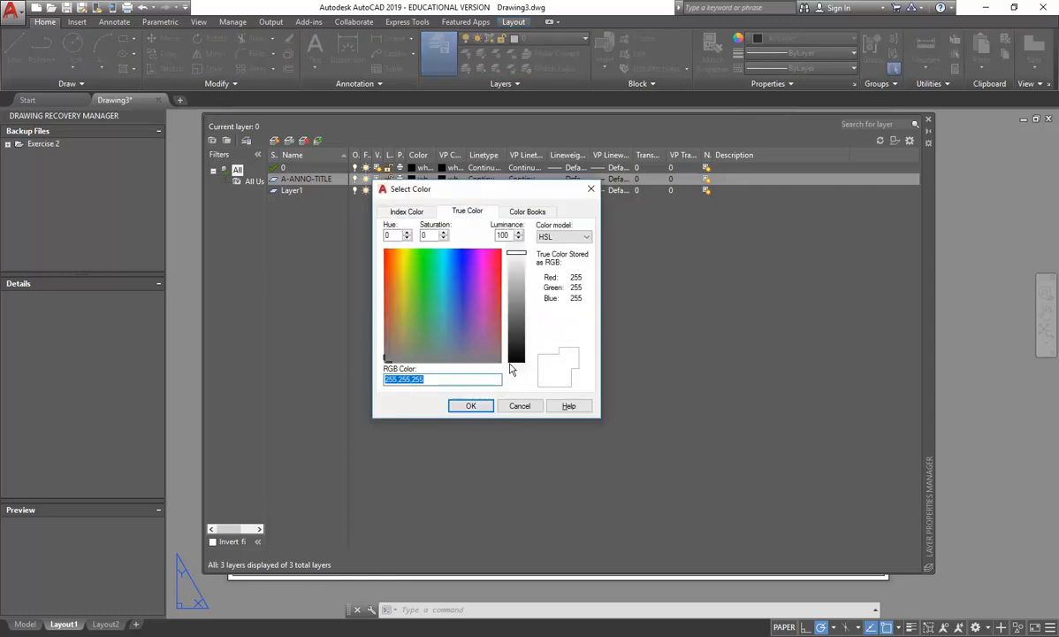
click(407, 213)
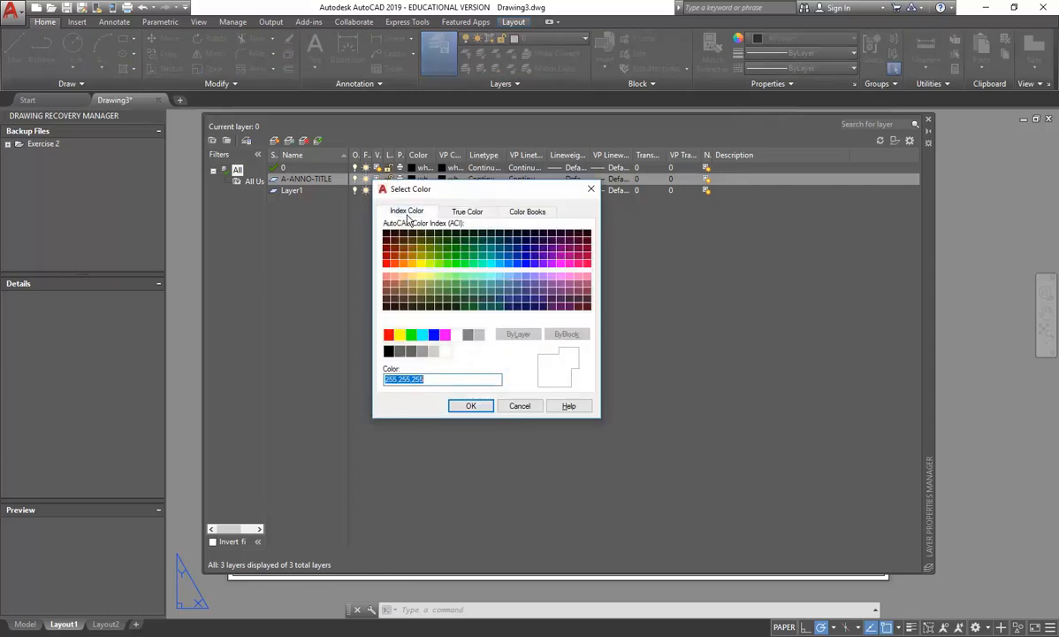
click(470, 405)
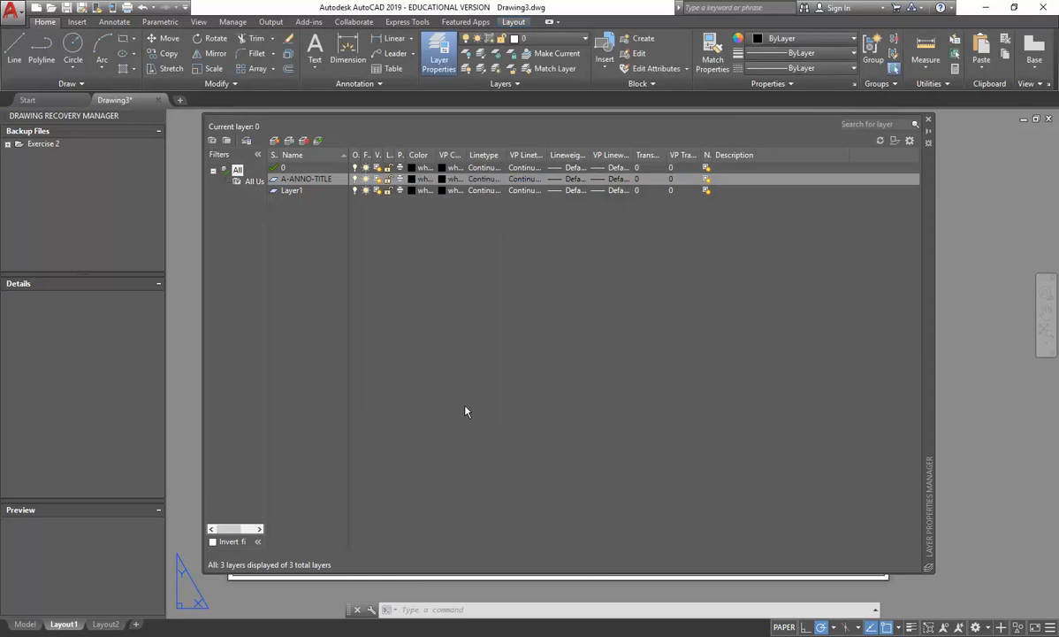
- Set the A-ANNO-TITLE layer's colour to index colour 7 (white)
click(413, 181)
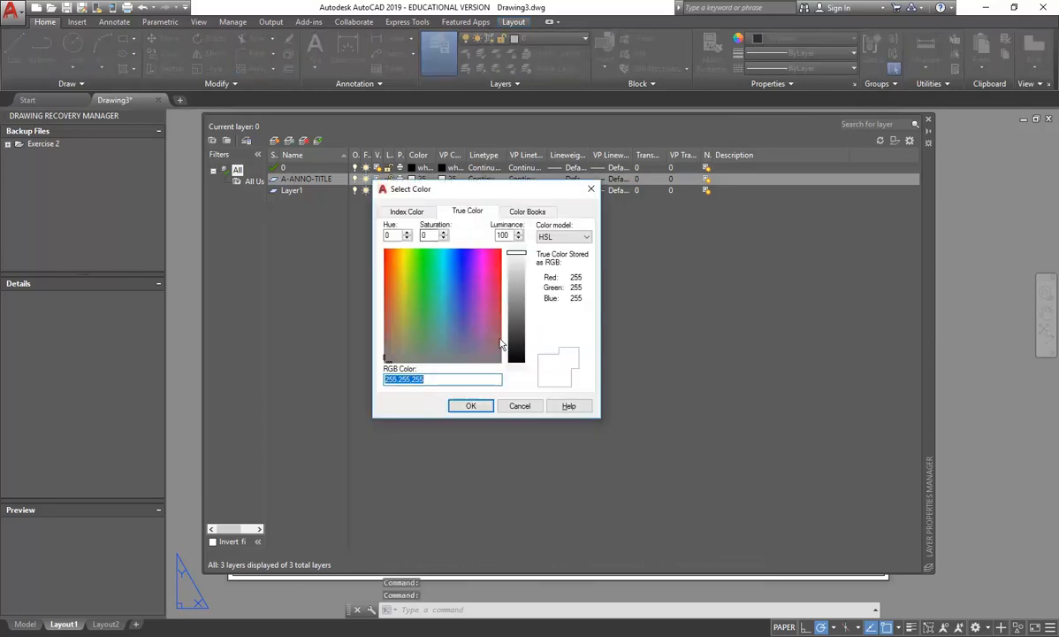
drag(451, 188, 586, 209)
click(525, 233)
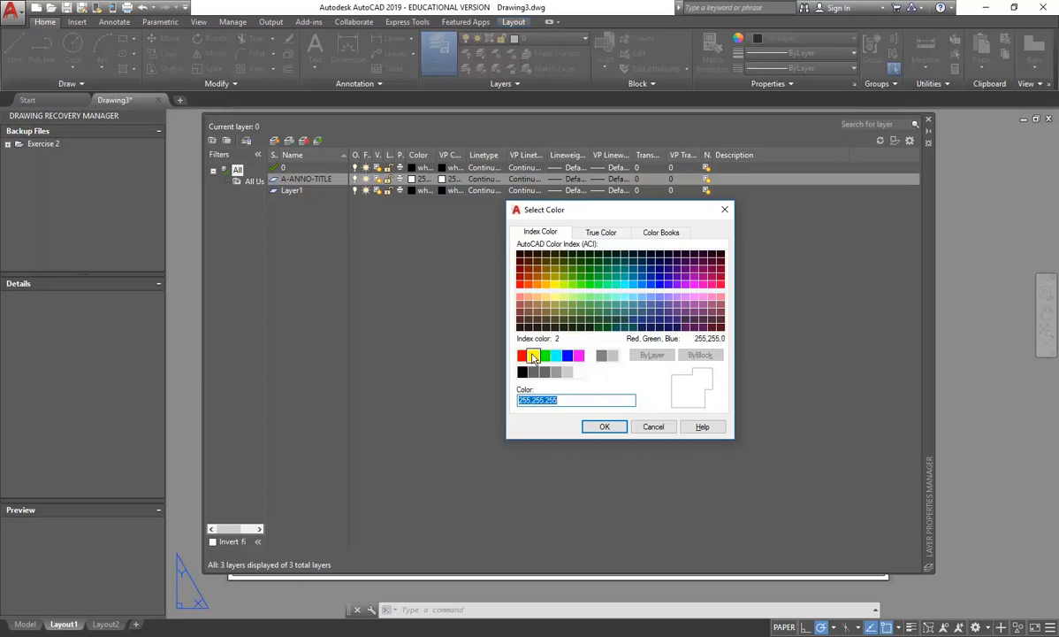
click(591, 357)
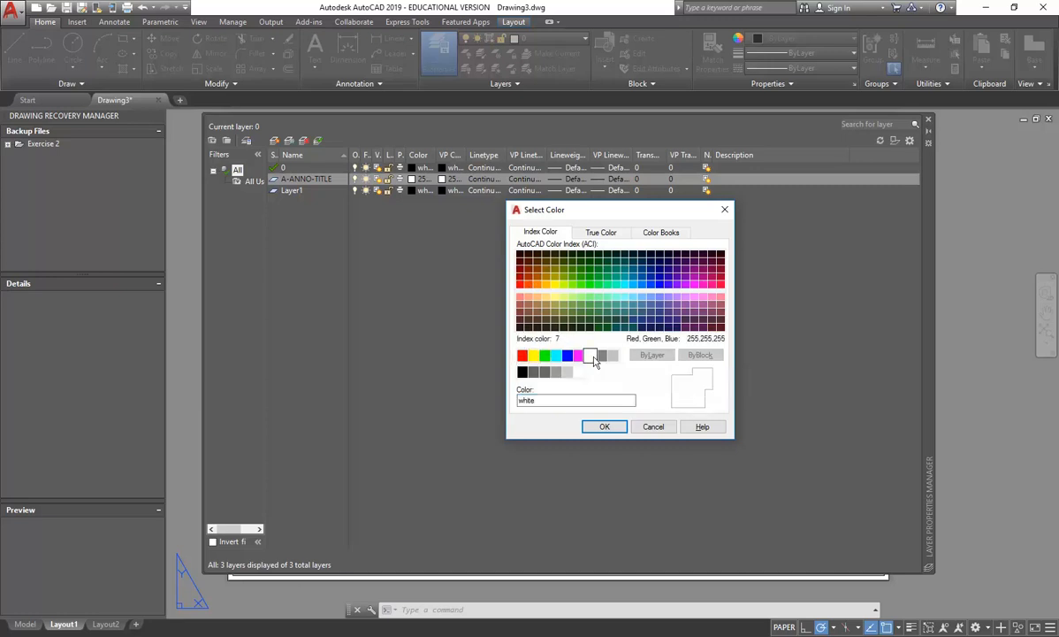
click(609, 427)
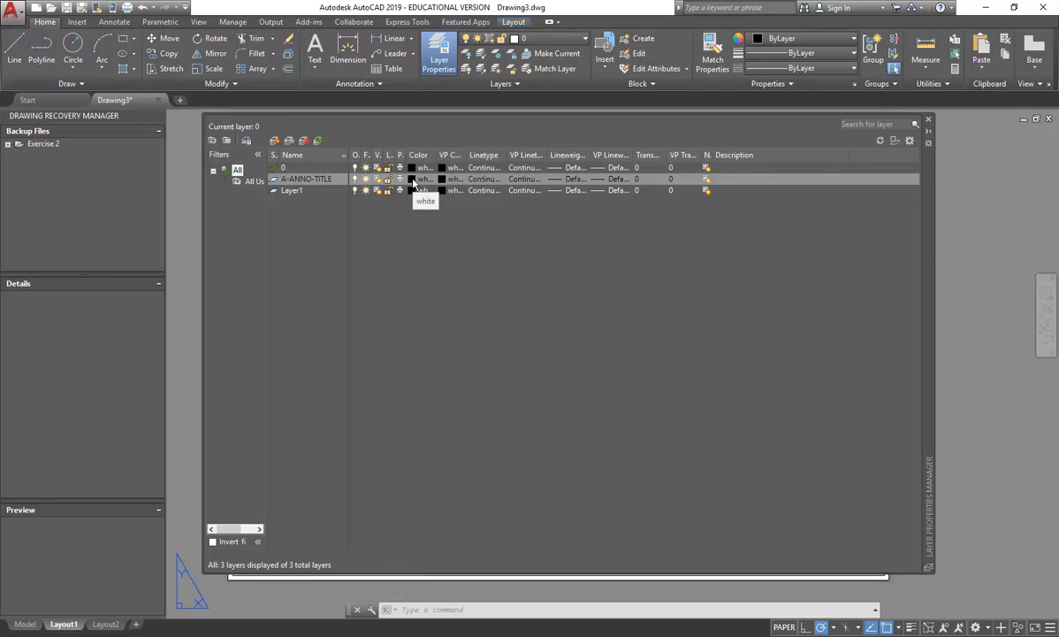
- Set the A-ANNO-TITLE layer's lineweight to 0.18 mm, make it the current layer and close the layer manager
click(564, 178)
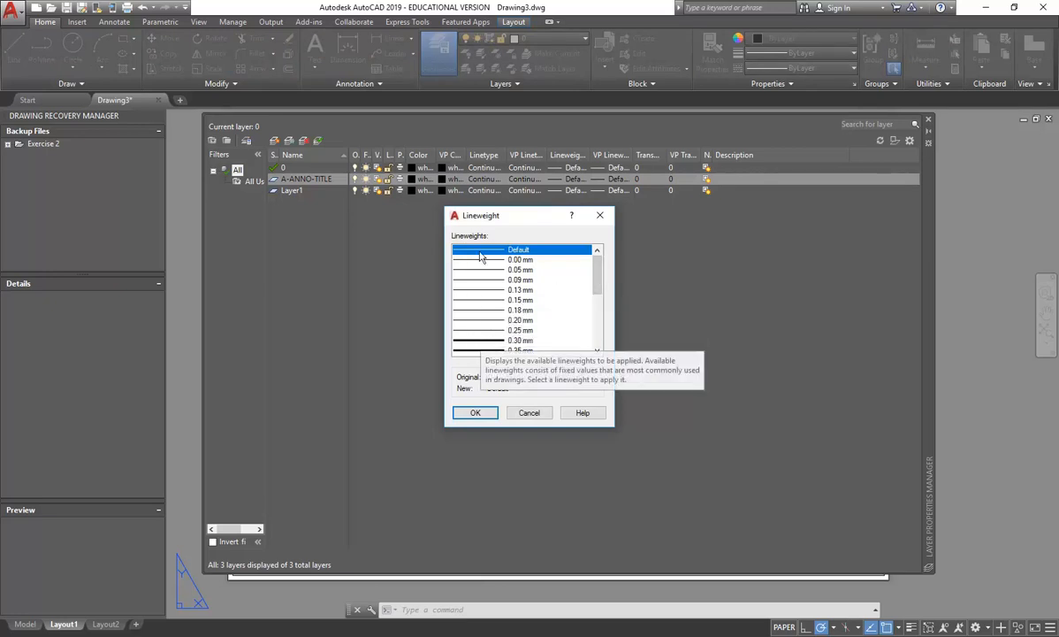
click(484, 311)
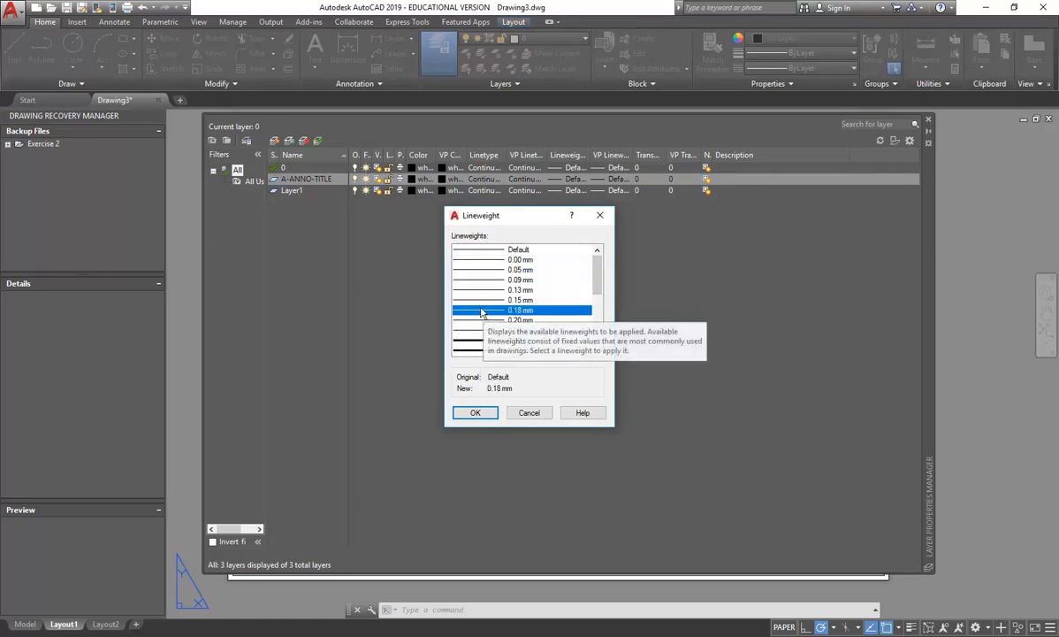
click(483, 300)
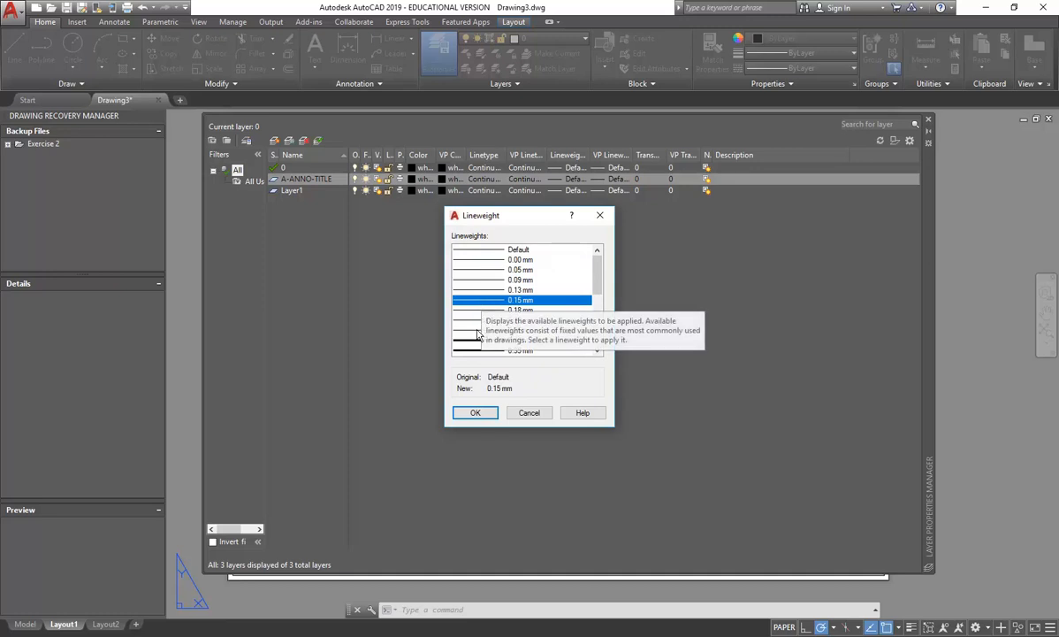
click(473, 331)
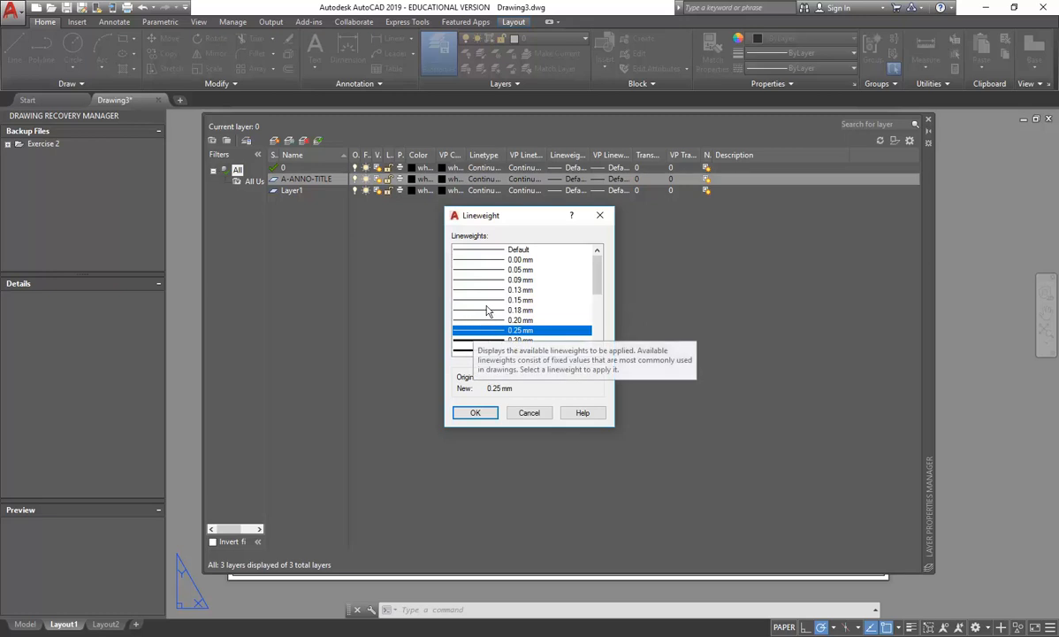
click(460, 311)
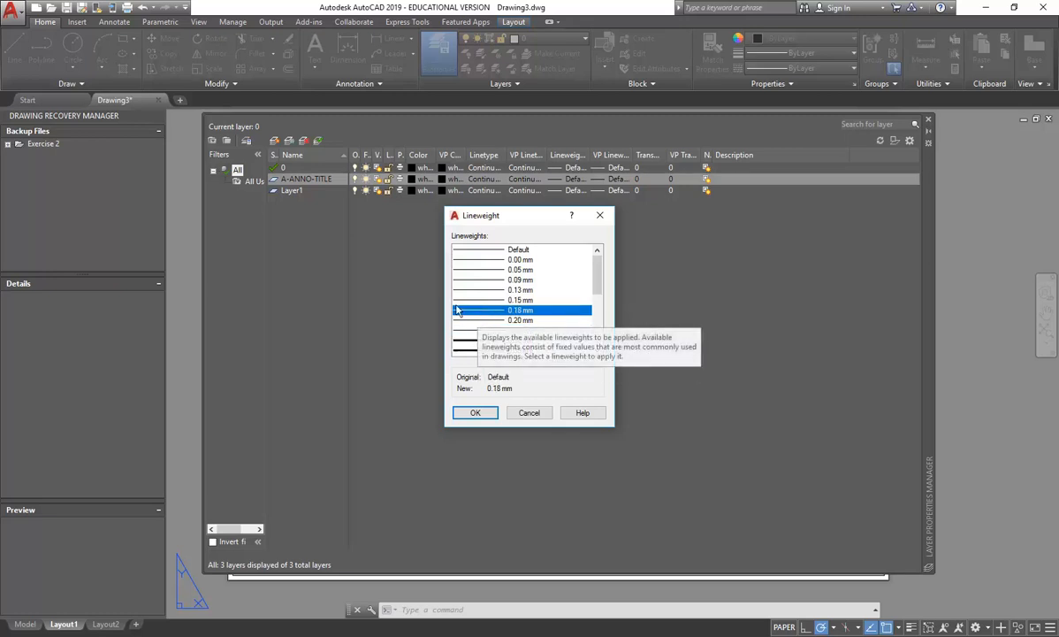
click(475, 412)
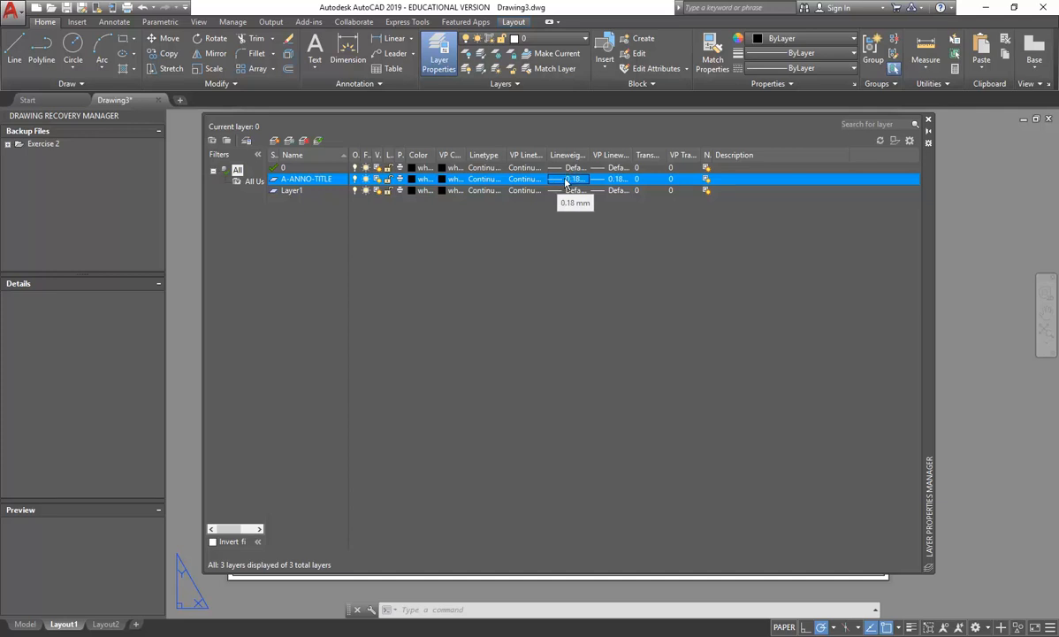
double_click(275, 180)
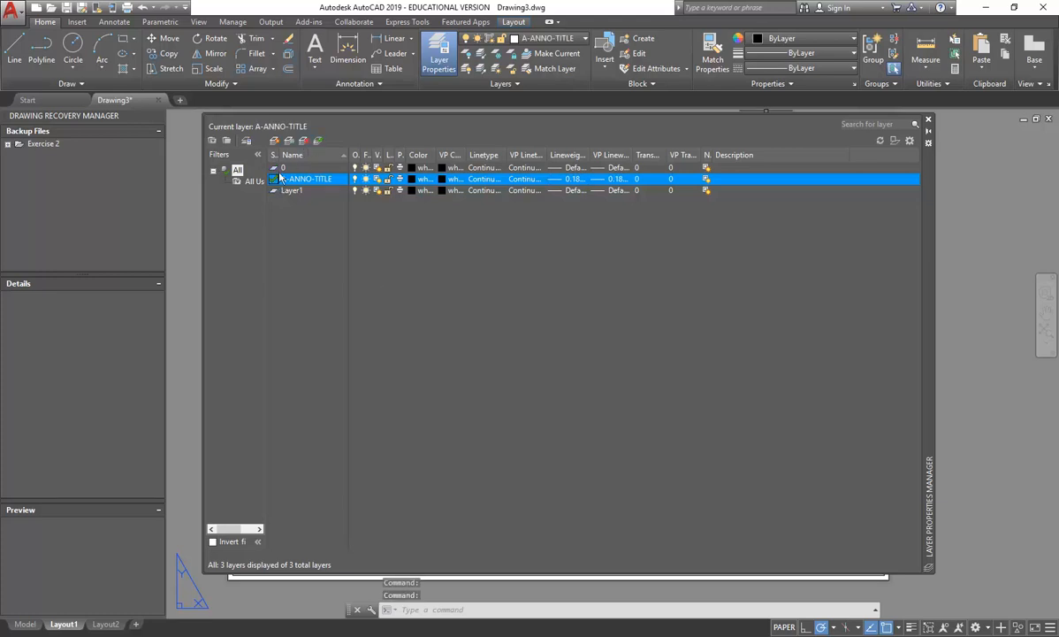
click(927, 118)
click(20, 52)
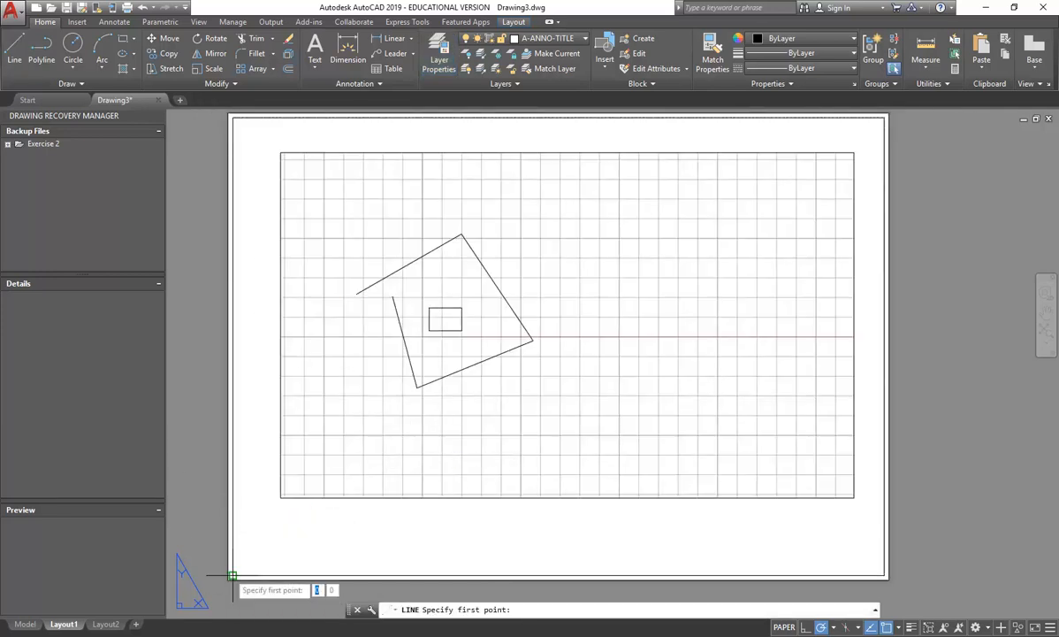
key(Escape)
key(Escape)
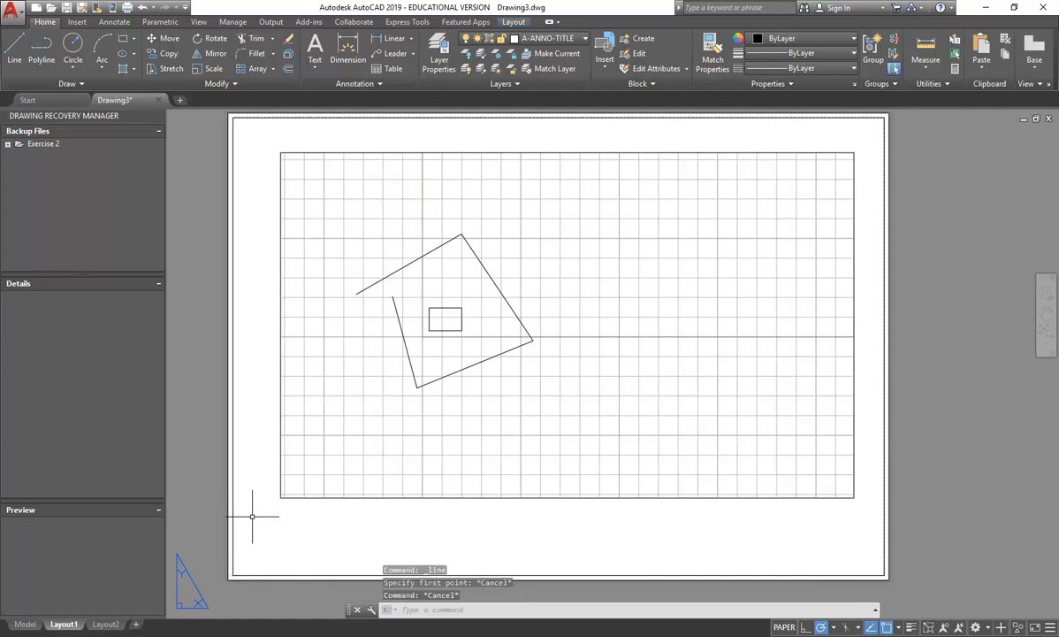
- Examine the border rectangle's lower-left corner against the sheet edge and check switching between model and paper space
click(273, 573)
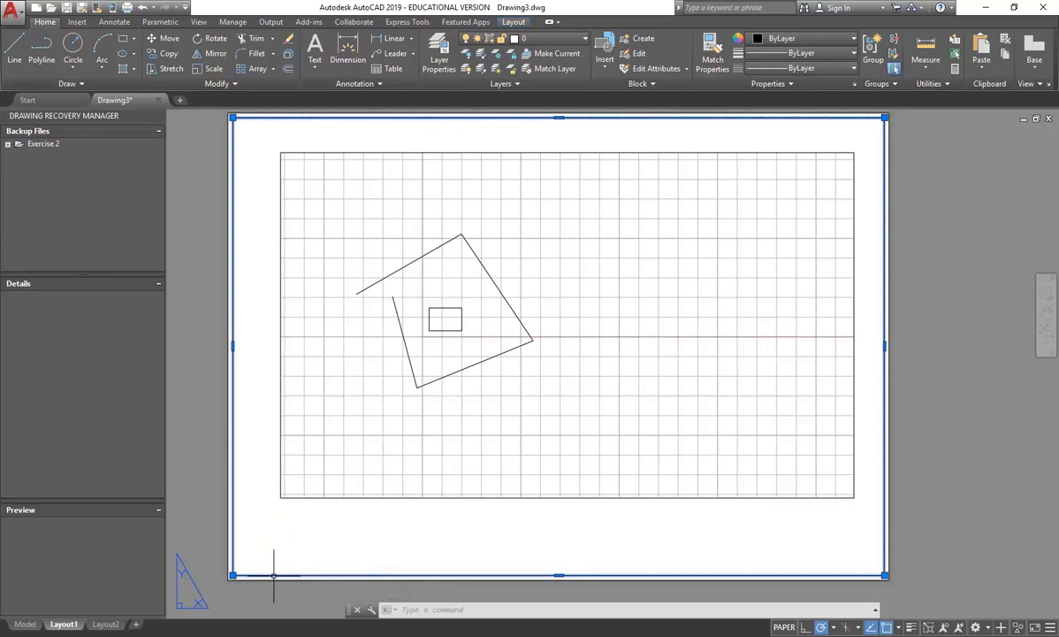
scroll(266, 513, up, 10)
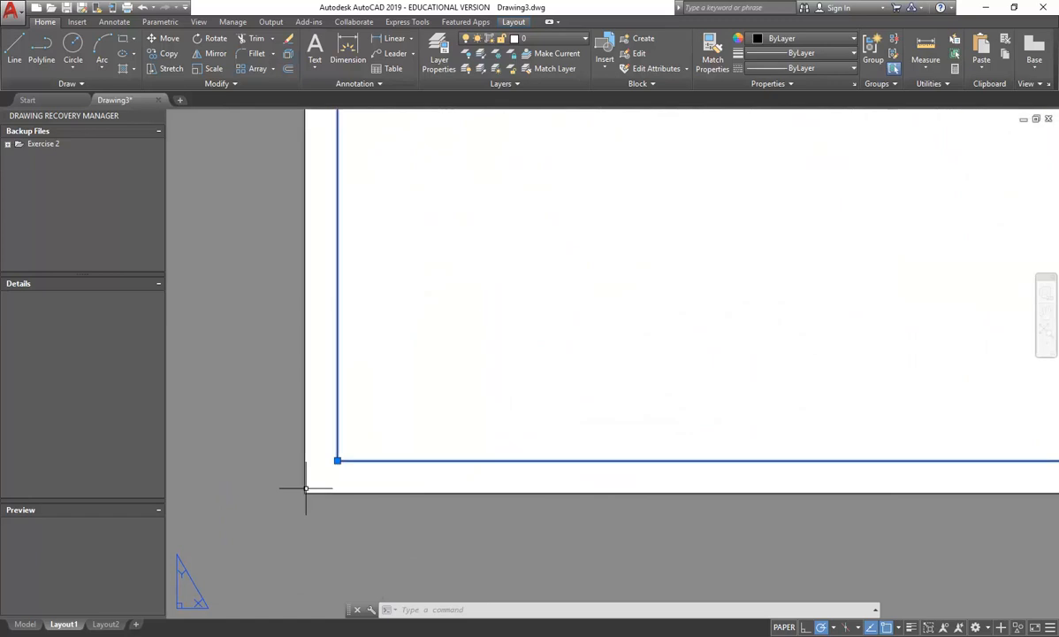
scroll(304, 388, down, 10)
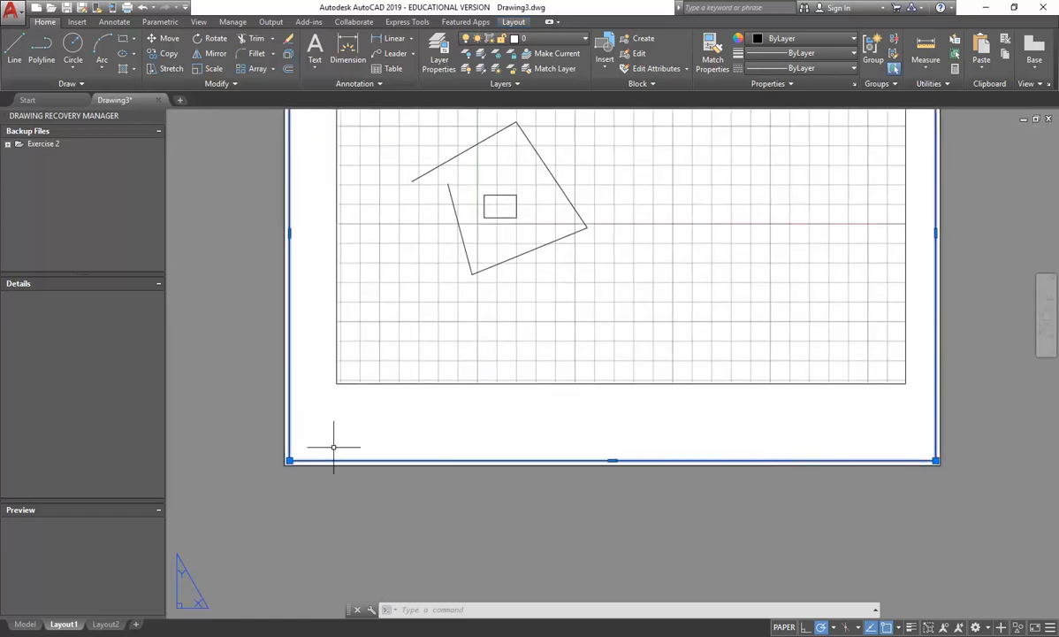
key(Escape)
middle_drag(335, 476, 355, 483)
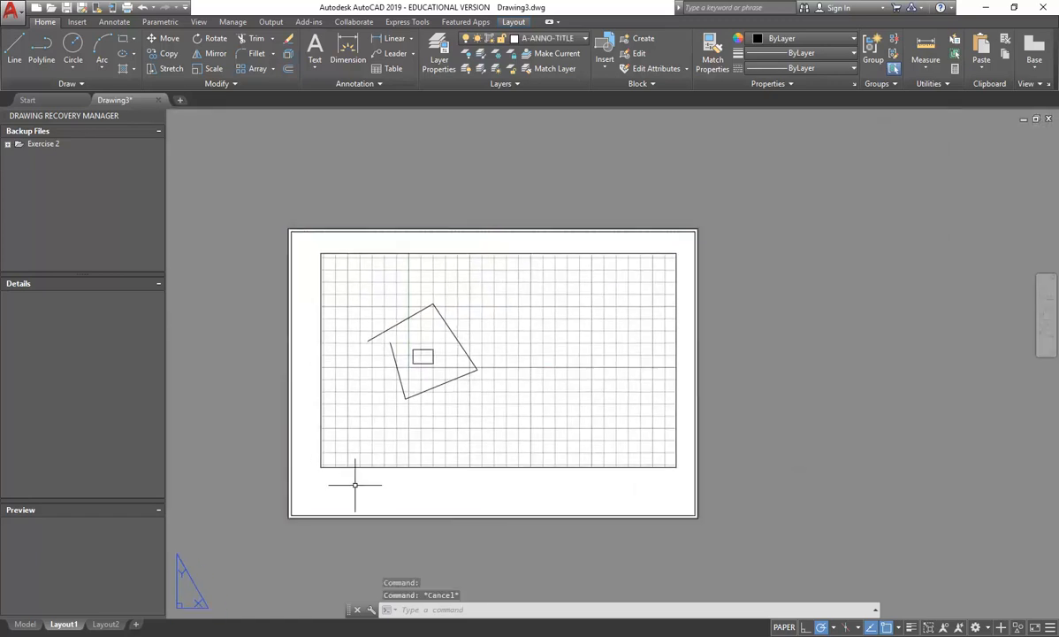
scroll(355, 484, up, 3)
middle_drag(354, 483, 326, 527)
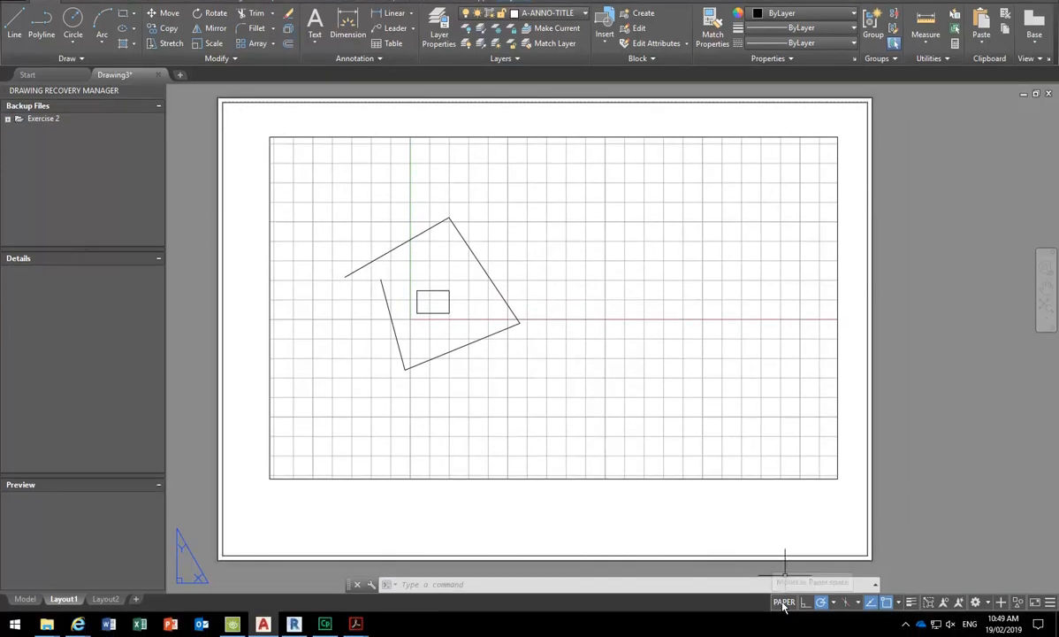
click(783, 602)
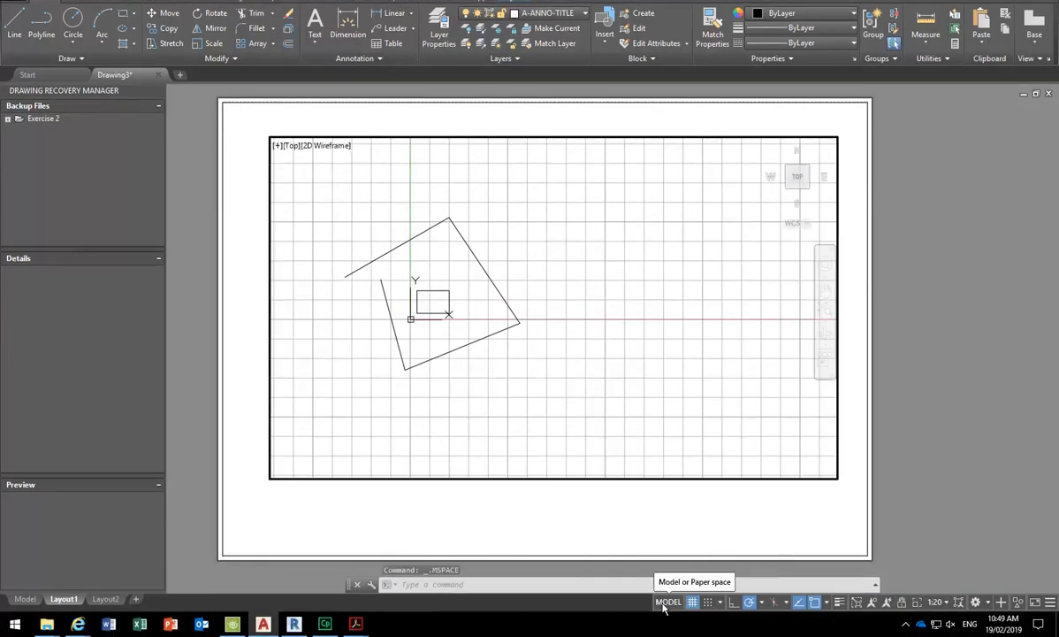
click(665, 603)
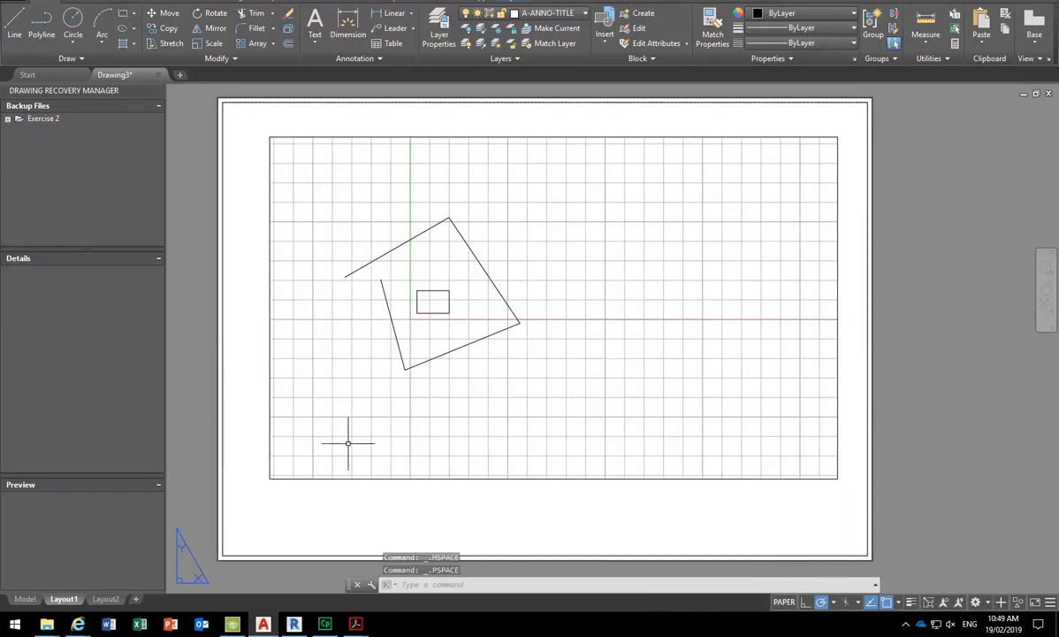
- Offset the sheet's border rectangle inward by 2 and offset the resulting rectangle inward by the same distance
click(222, 532)
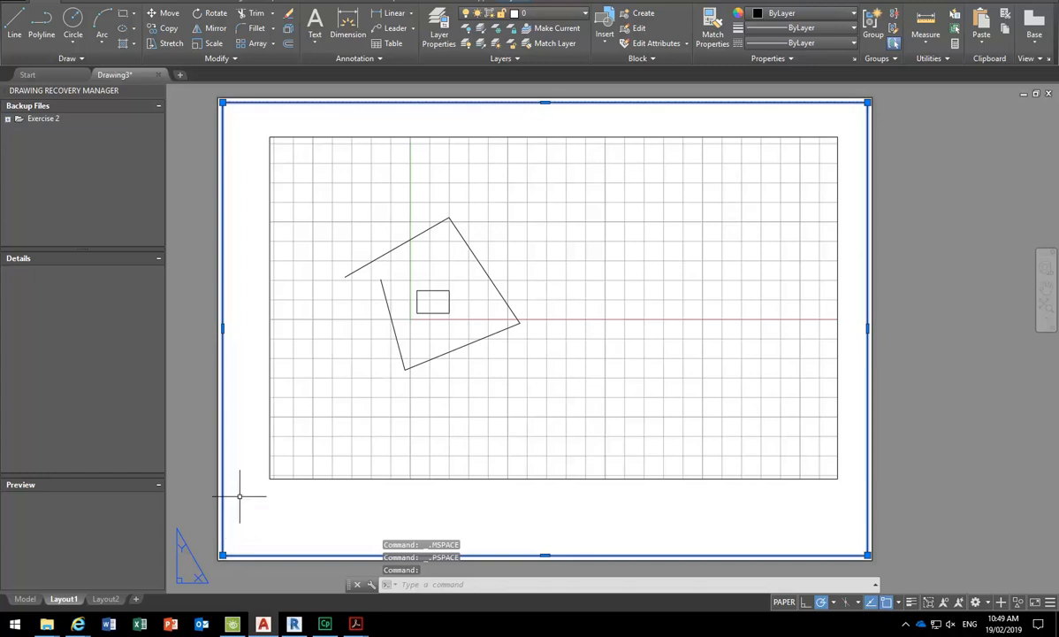
mouse_move(223, 556)
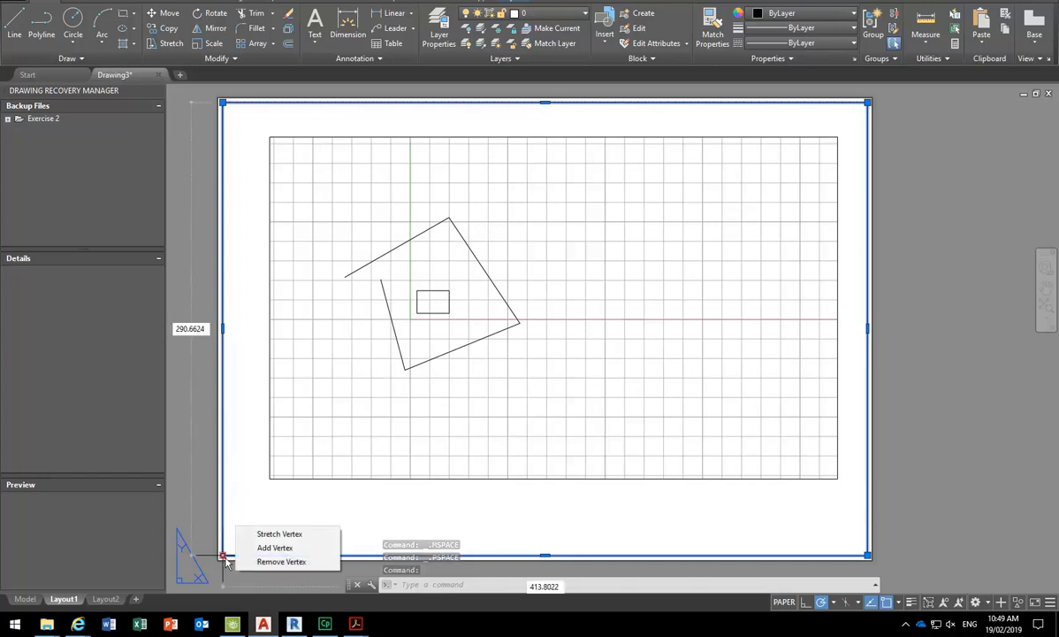
mouse_move(222, 329)
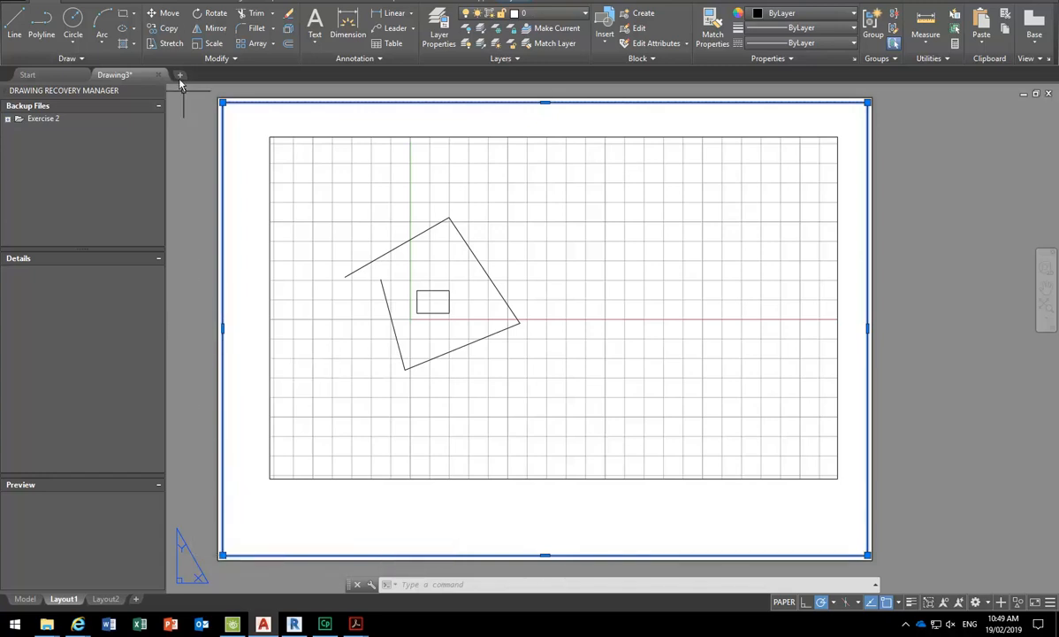
click(291, 43)
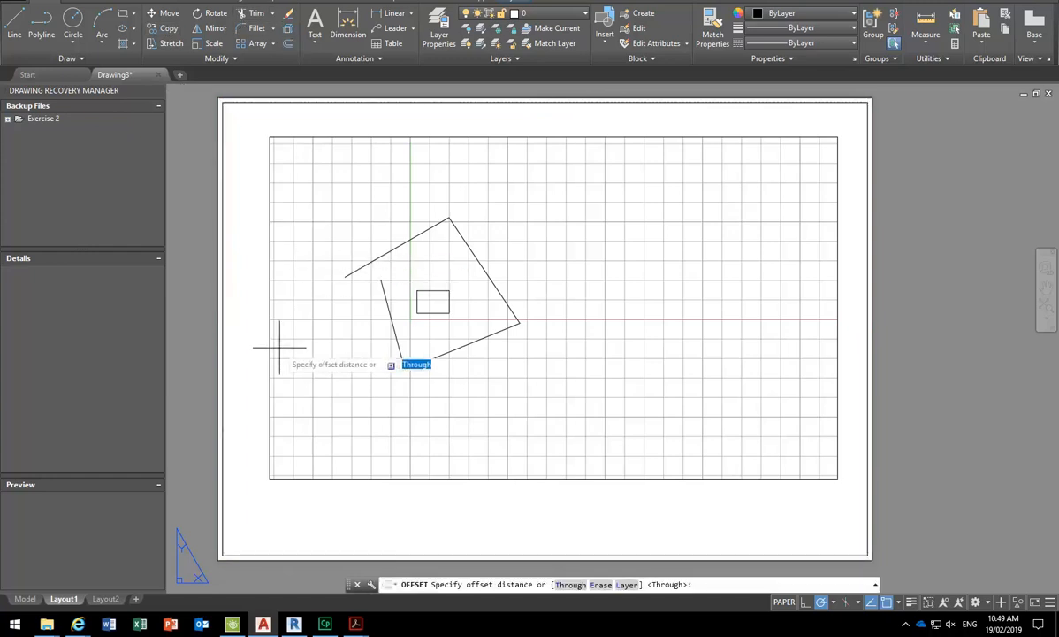
text(2)
key(Return)
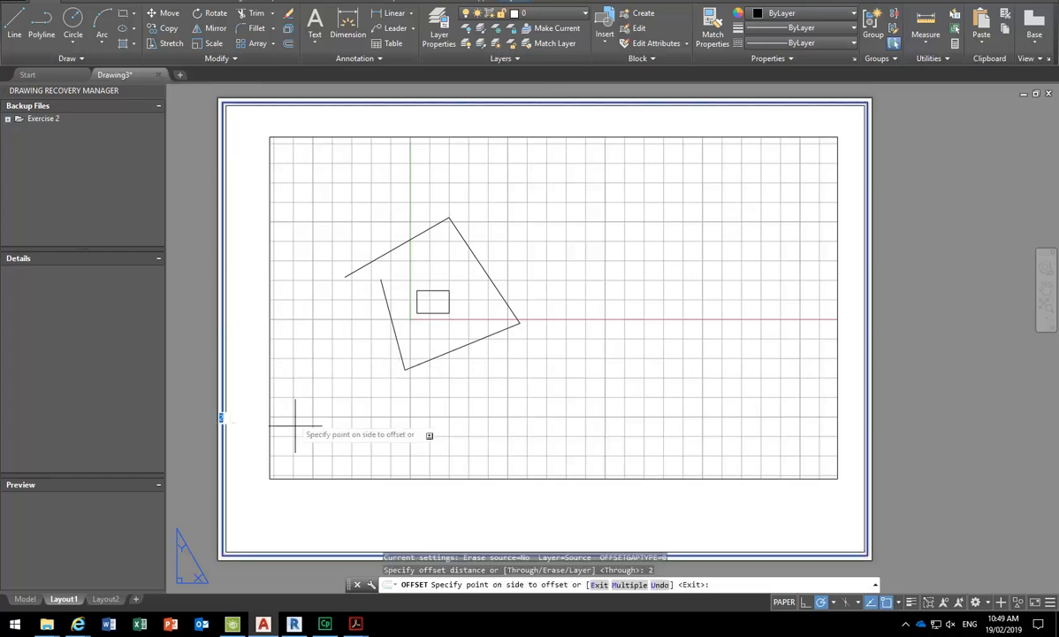
click(318, 509)
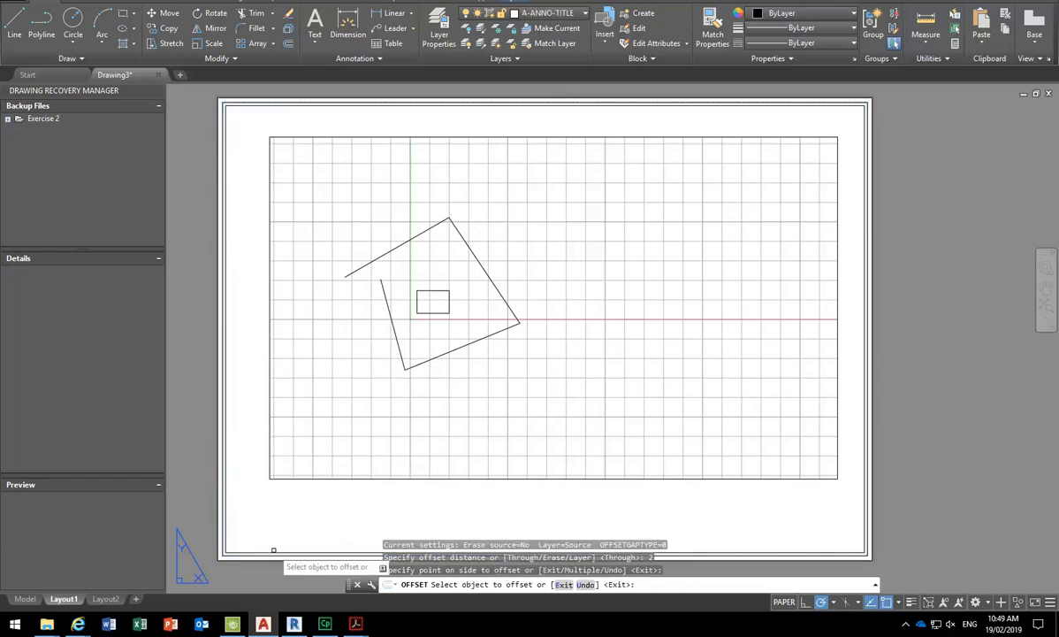
click(272, 552)
click(290, 514)
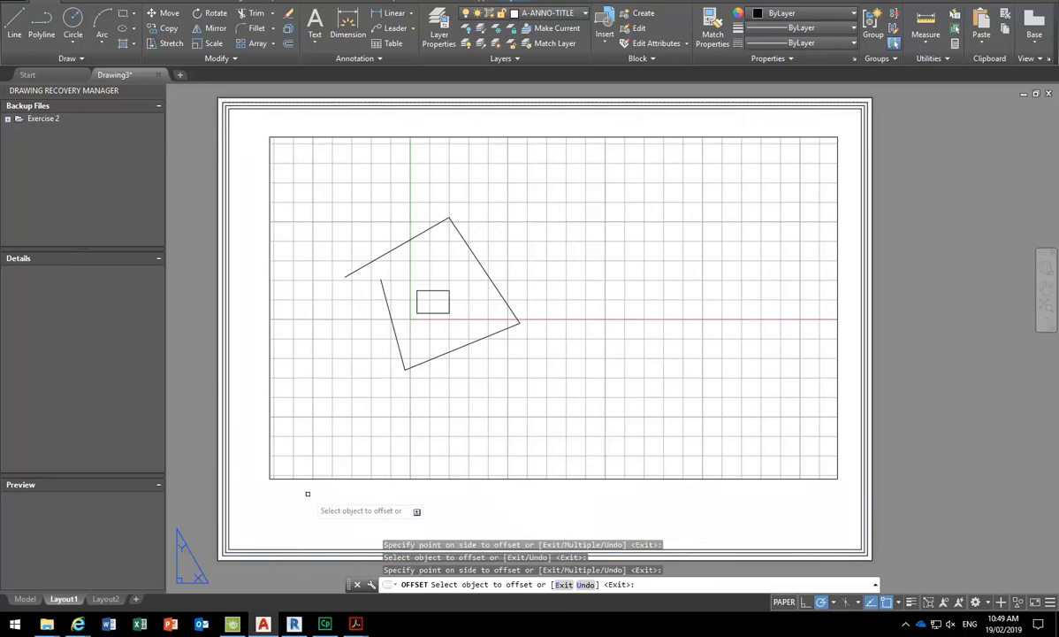
right_click(307, 491)
click(327, 340)
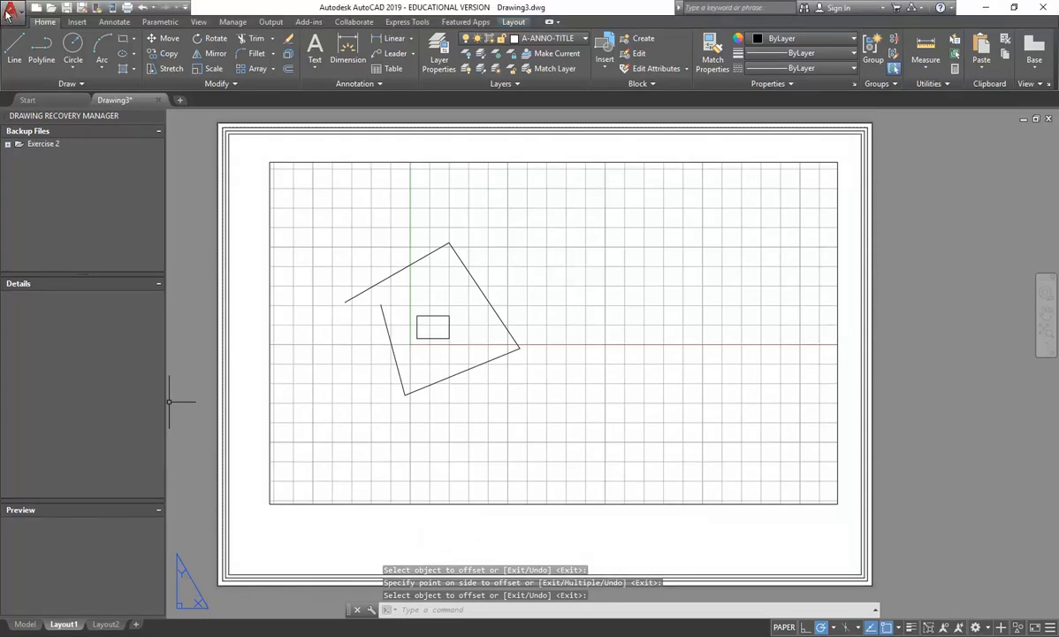
click(8, 12)
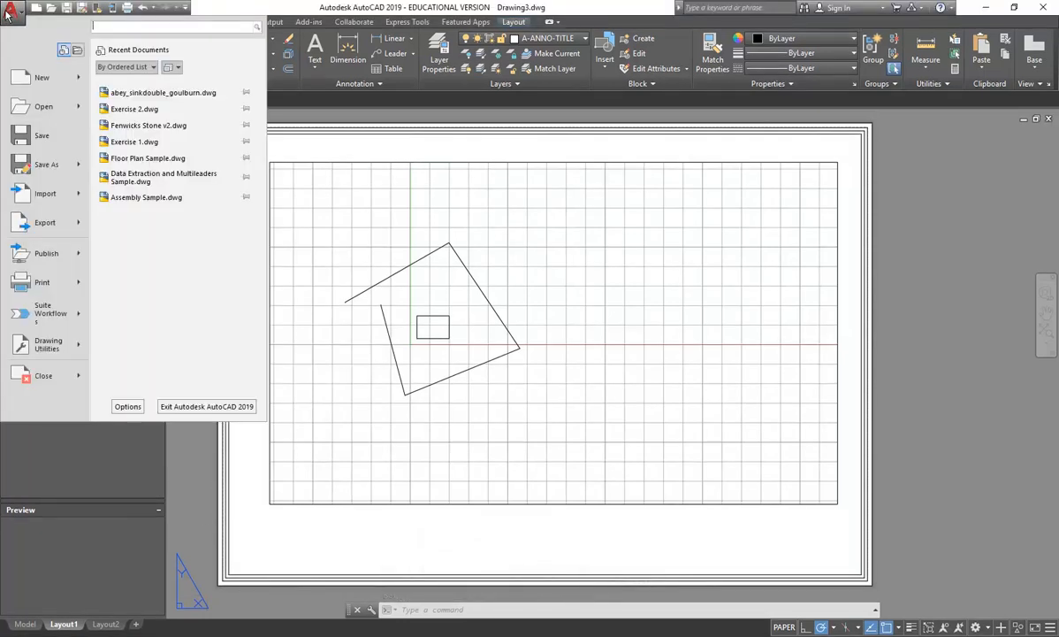
mouse_move(81, 282)
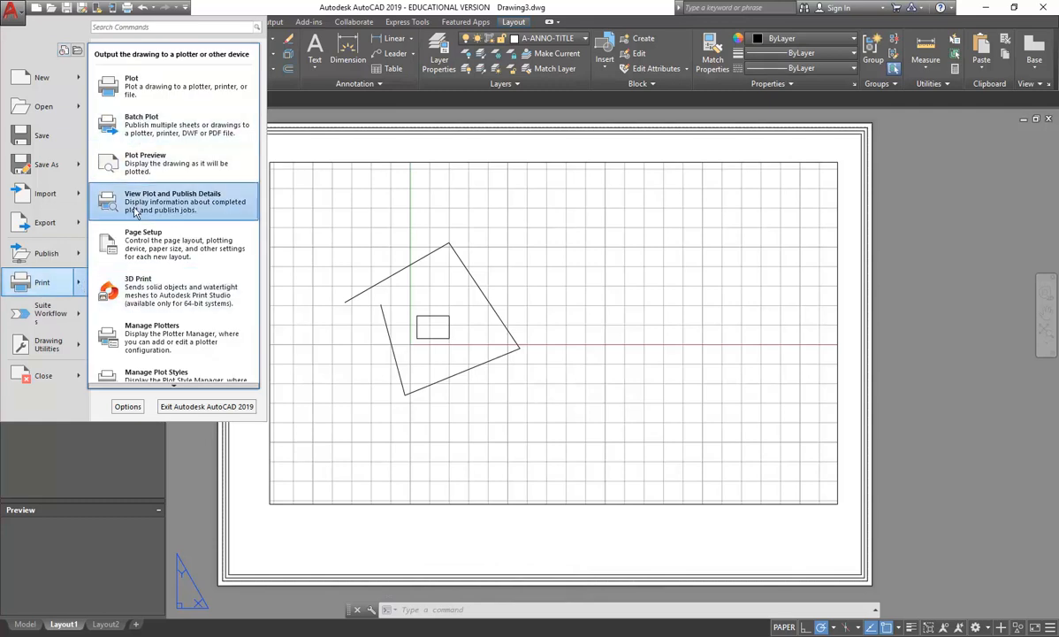
click(143, 254)
click(704, 450)
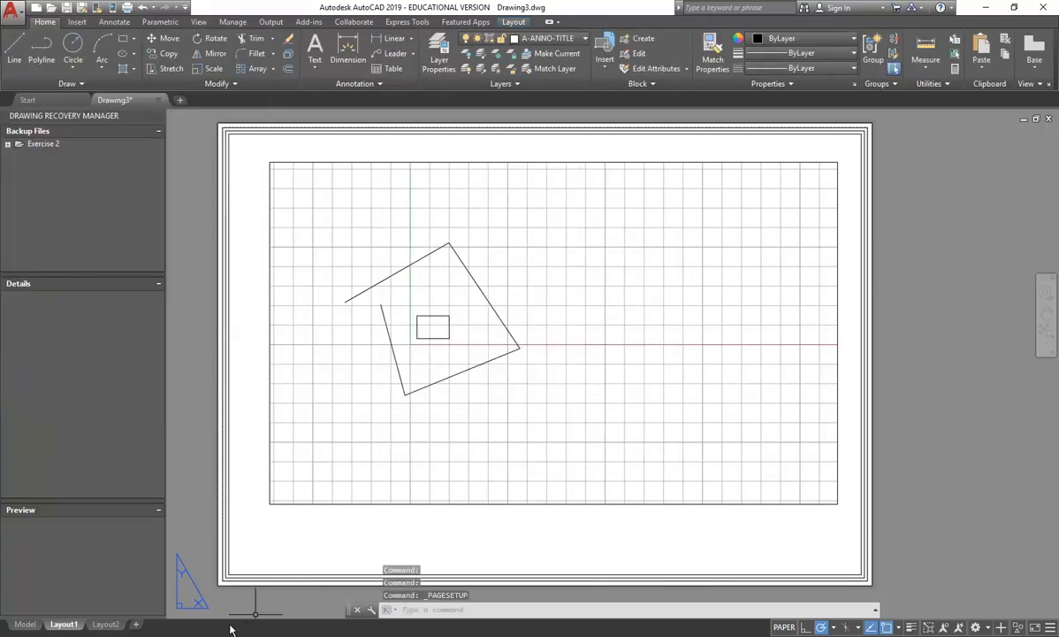
- Modify Layout1's page setup to use the \\DCVPRINT4\DC-PLE01-E106-B&W printer with A3 paper
right_click(64, 624)
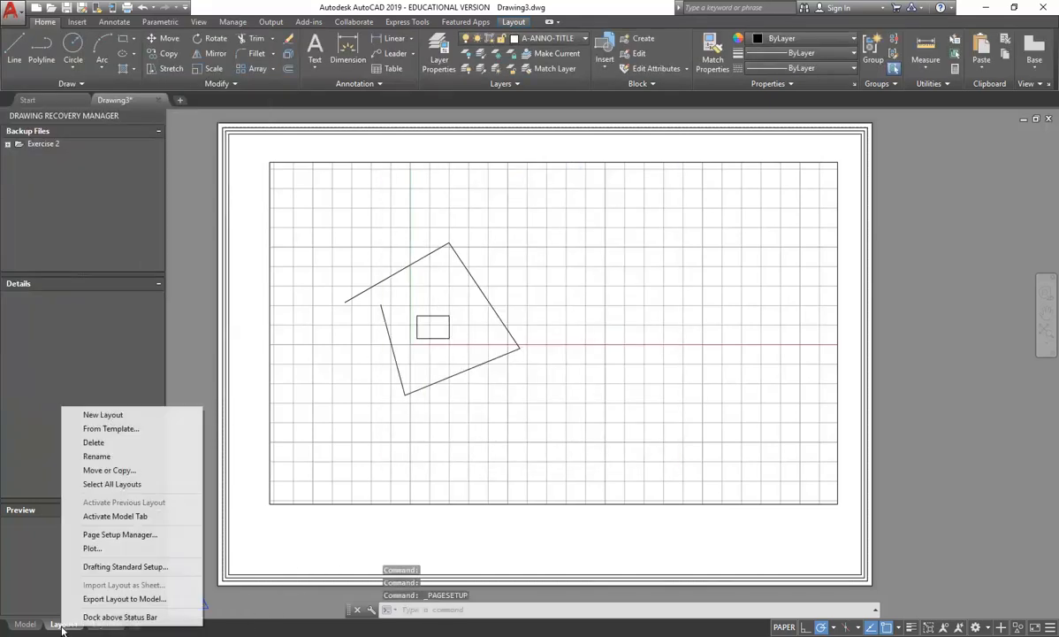
click(113, 536)
click(632, 303)
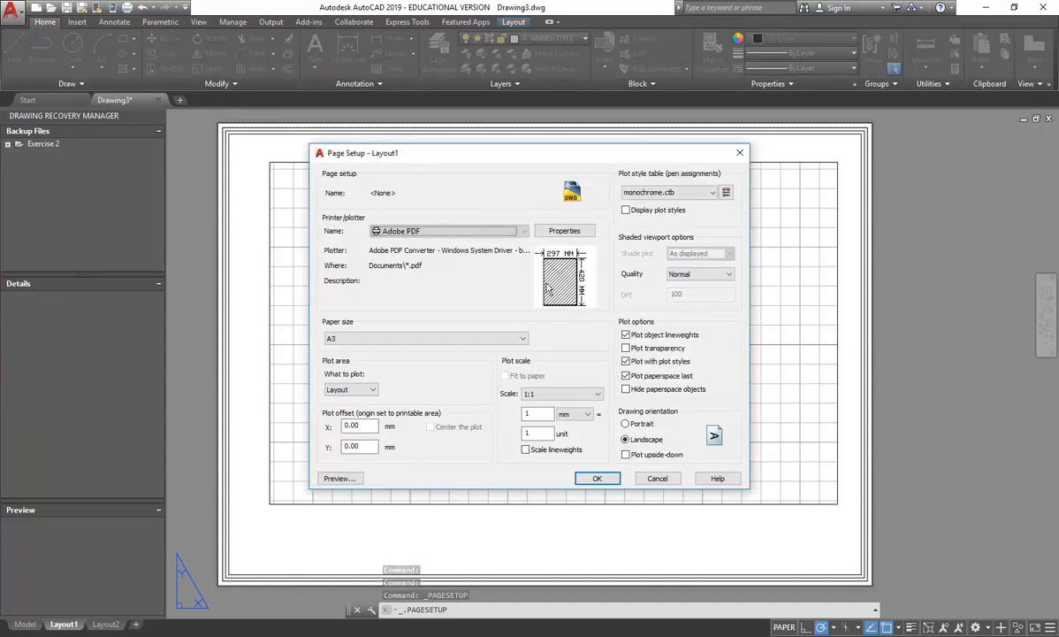
click(479, 342)
click(479, 341)
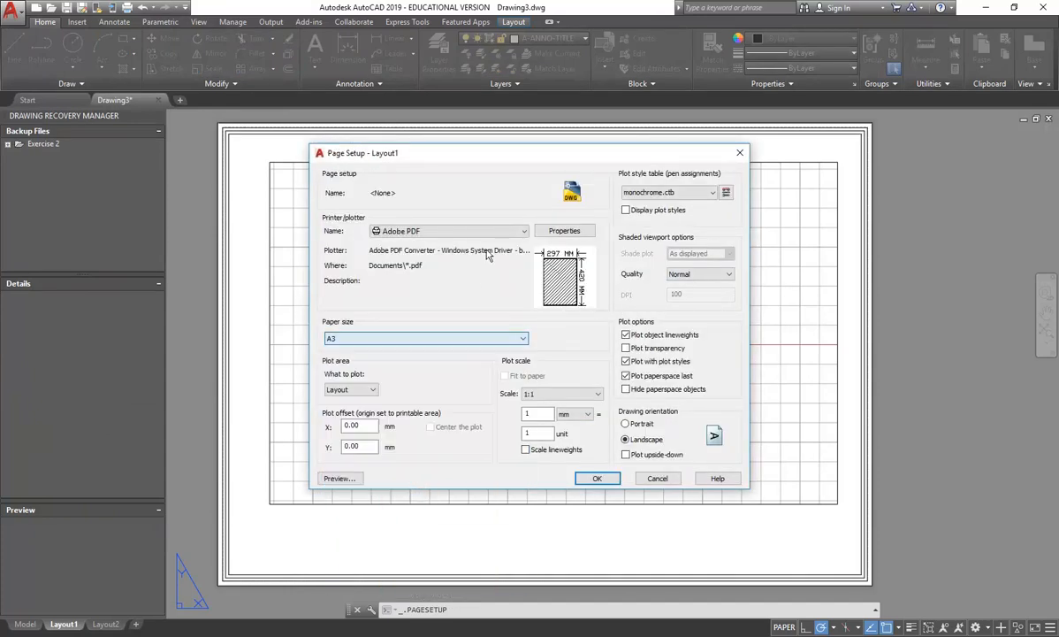
click(484, 231)
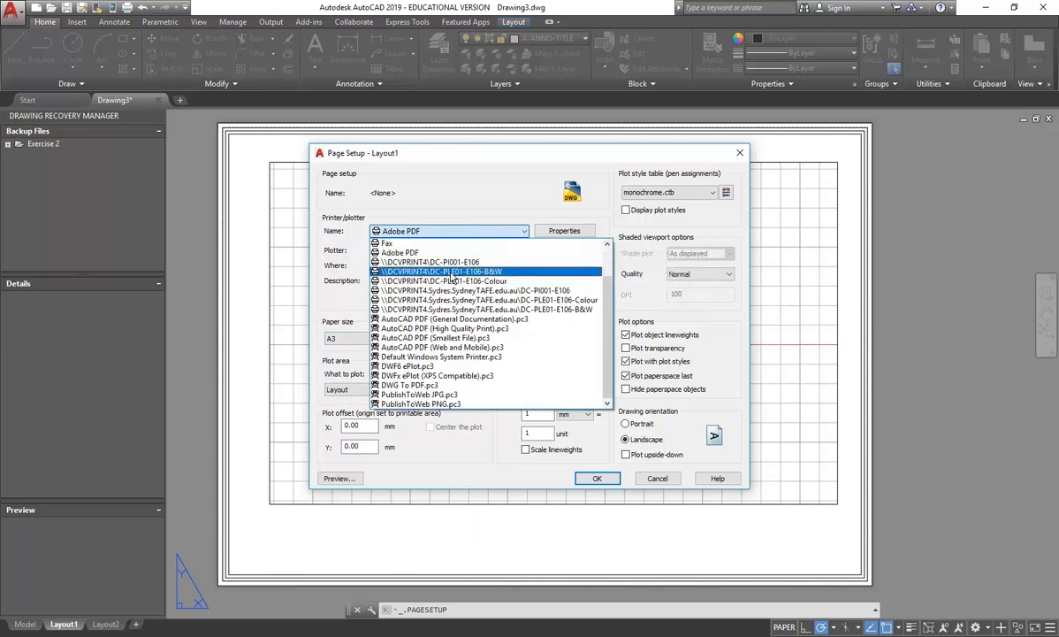
click(452, 274)
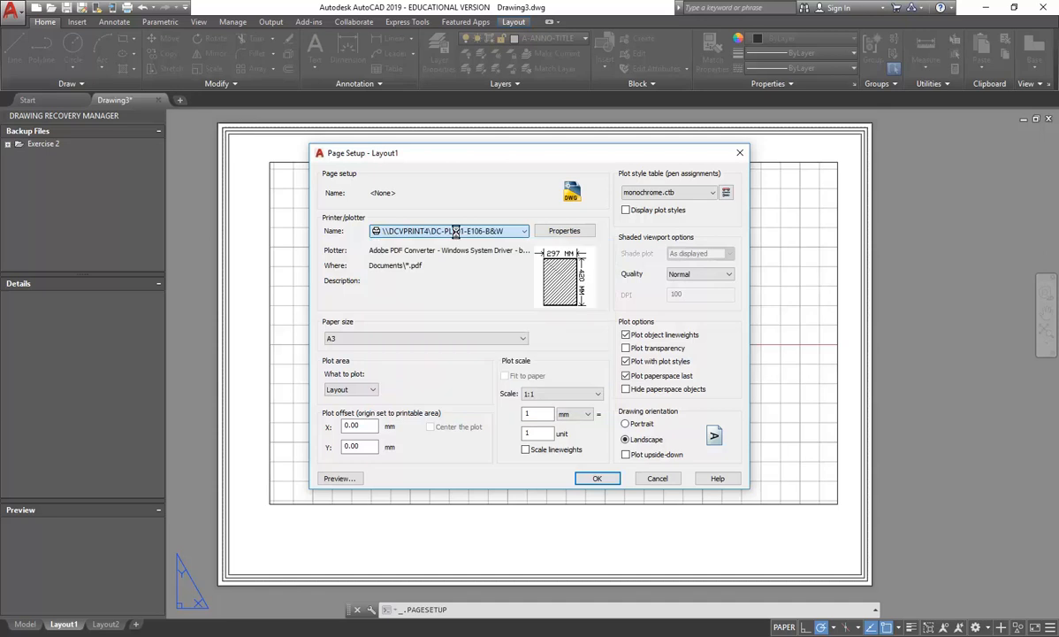
click(445, 343)
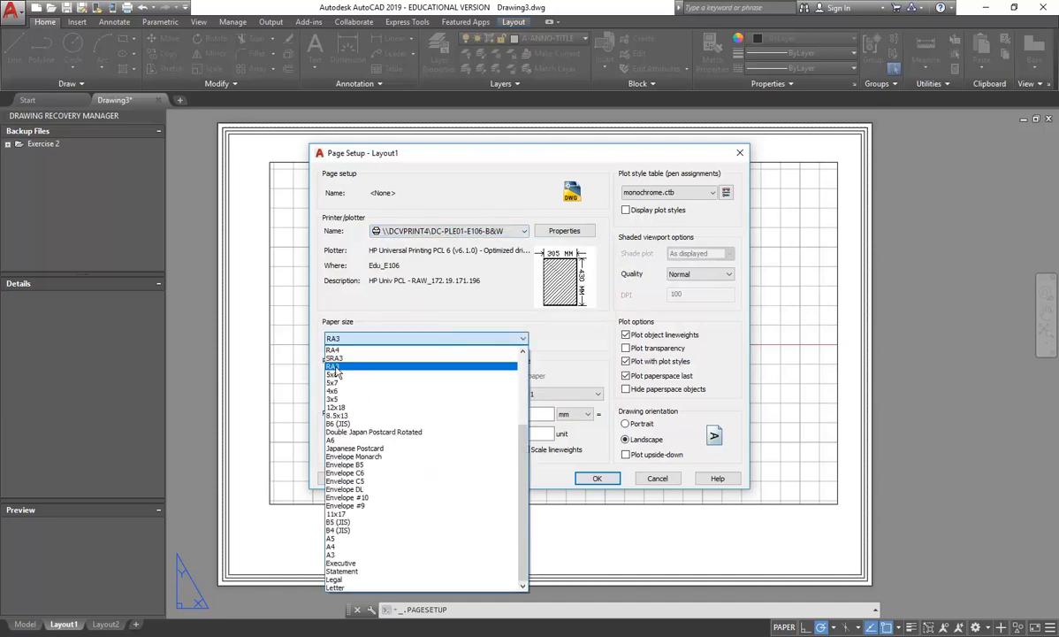
click(341, 554)
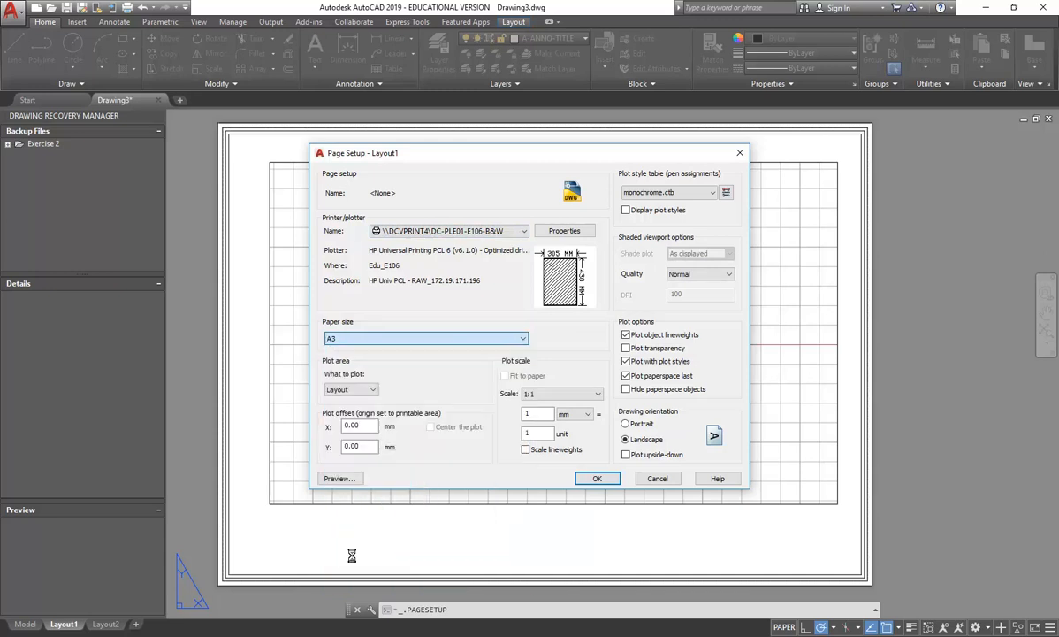
click(594, 478)
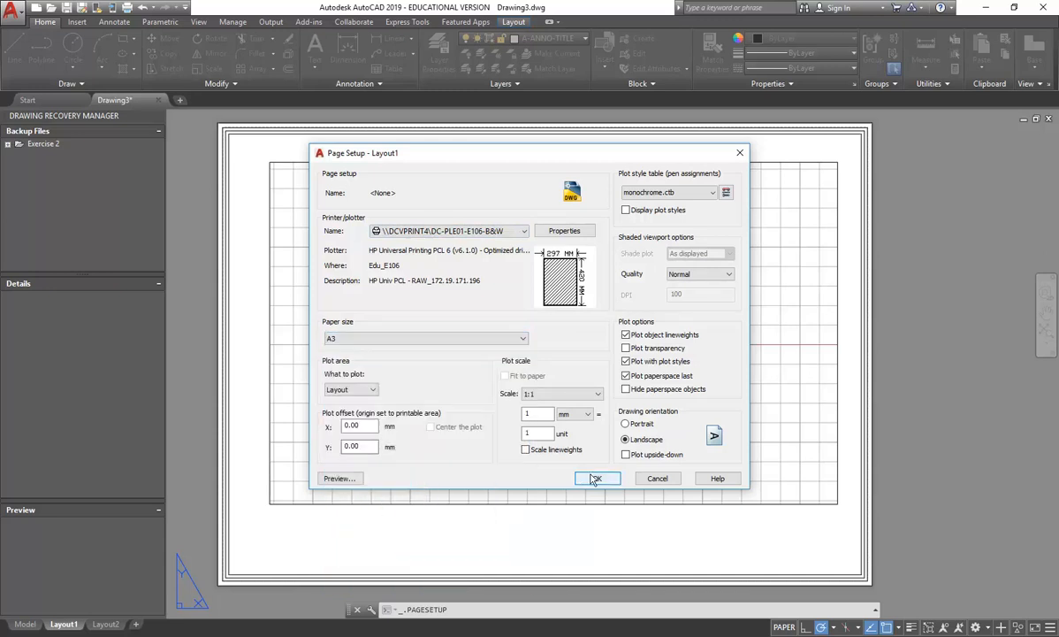
- Close the page setup manager and examine the nested borders' upper-left corner against the printable-area boundary
click(578, 451)
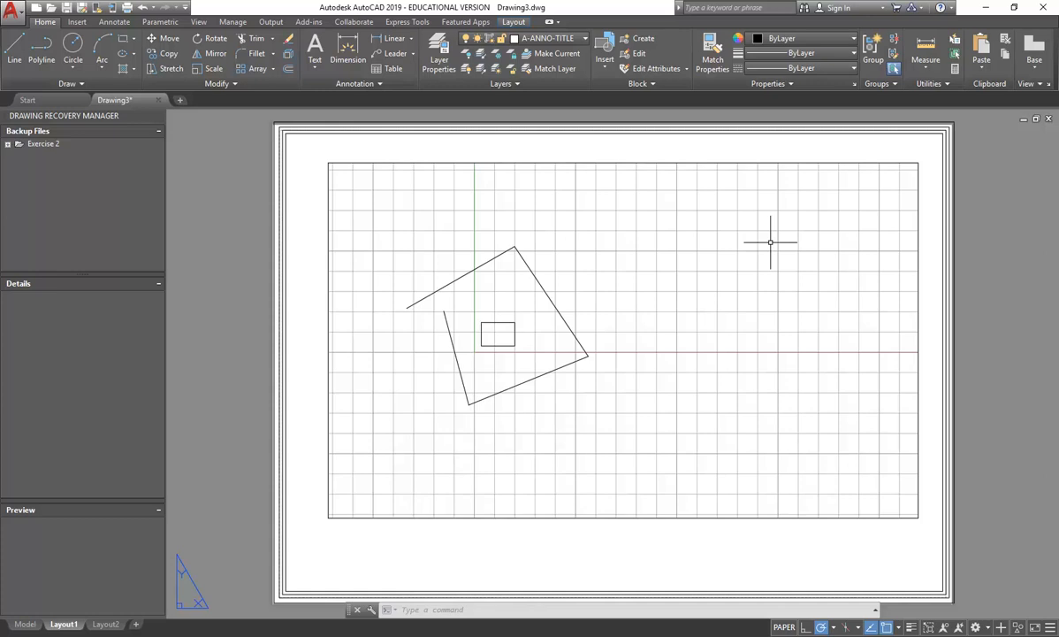
scroll(268, 119, up, 6)
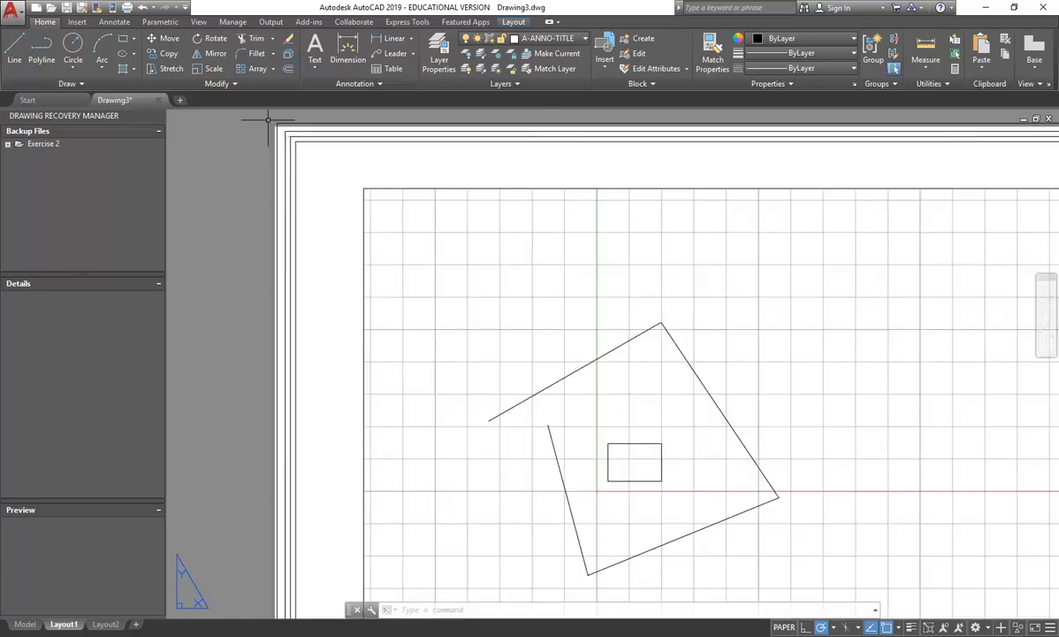
scroll(304, 162, up, 6)
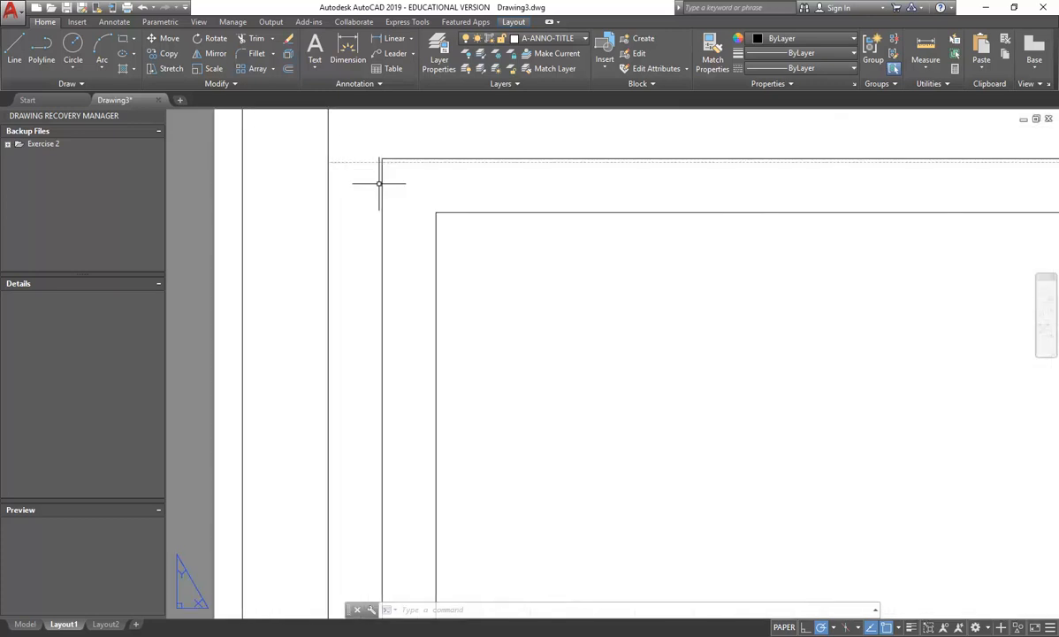
mouse_move(383, 183)
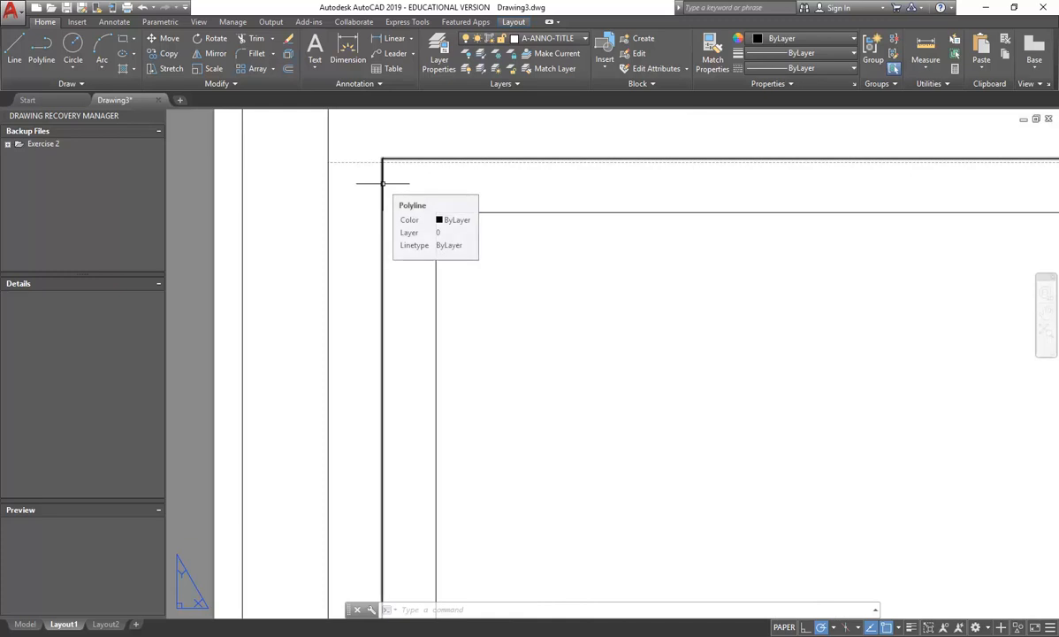
scroll(432, 261, down, 8)
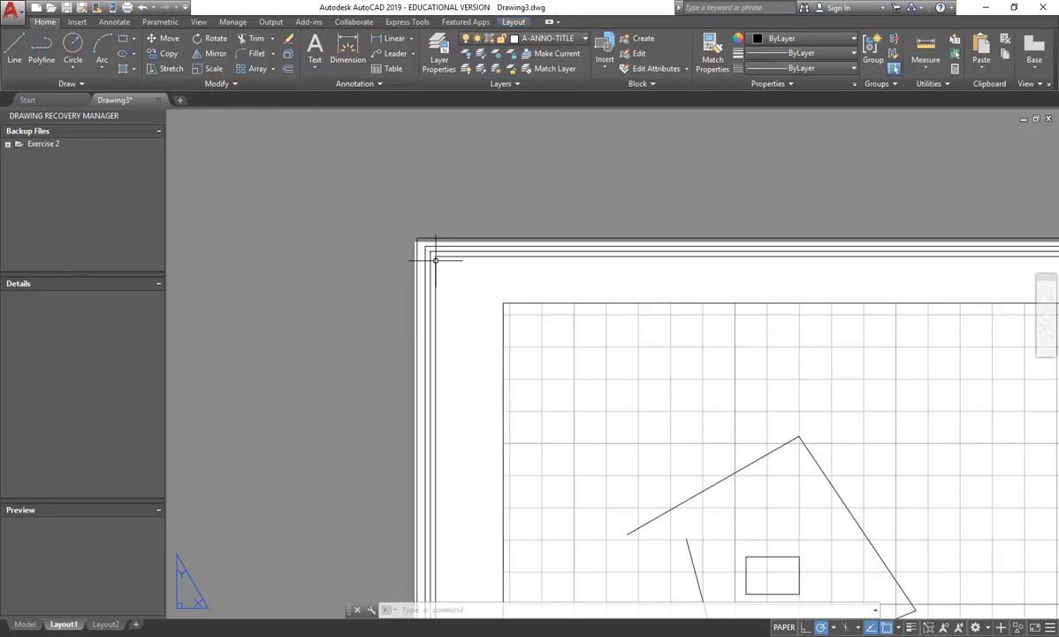
middle_drag(267, 347, 260, 333)
scroll(290, 336, up, 8)
scroll(571, 351, down, 6)
mouse_move(570, 358)
middle_down()
mouse_move(361, 504)
mouse_move(315, 558)
mouse_move(302, 546)
mouse_move(278, 564)
mouse_move(282, 545)
middle_up()
- Modify Layout1's page setup to use the \\DCVPRINT4.Sydres.SydneyTAFE.edu.au\DC-PI001-E106 plotter
click(13, 10)
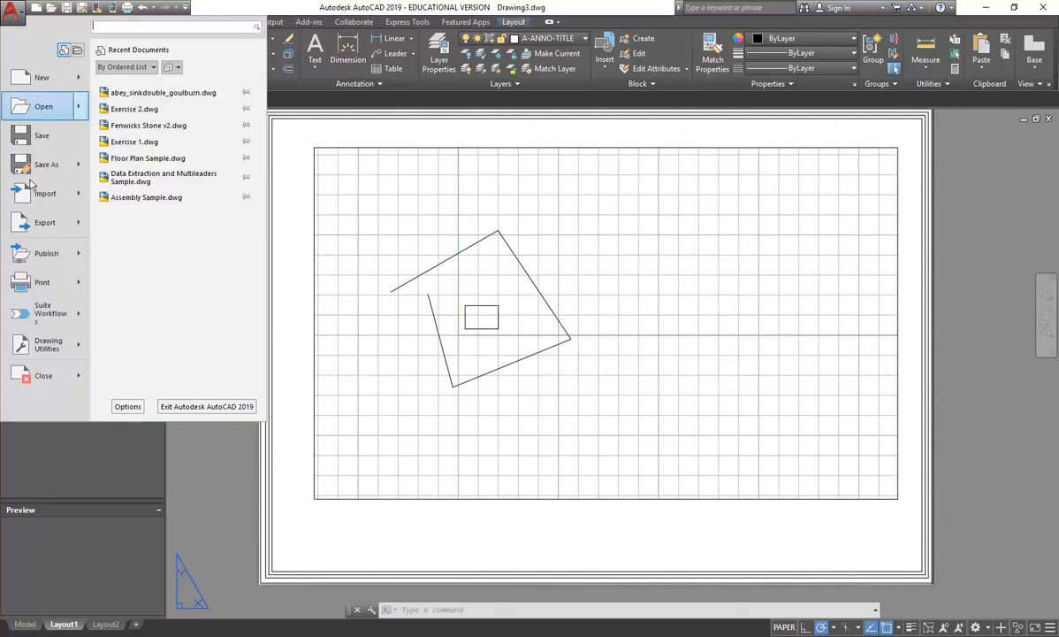
mouse_move(84, 270)
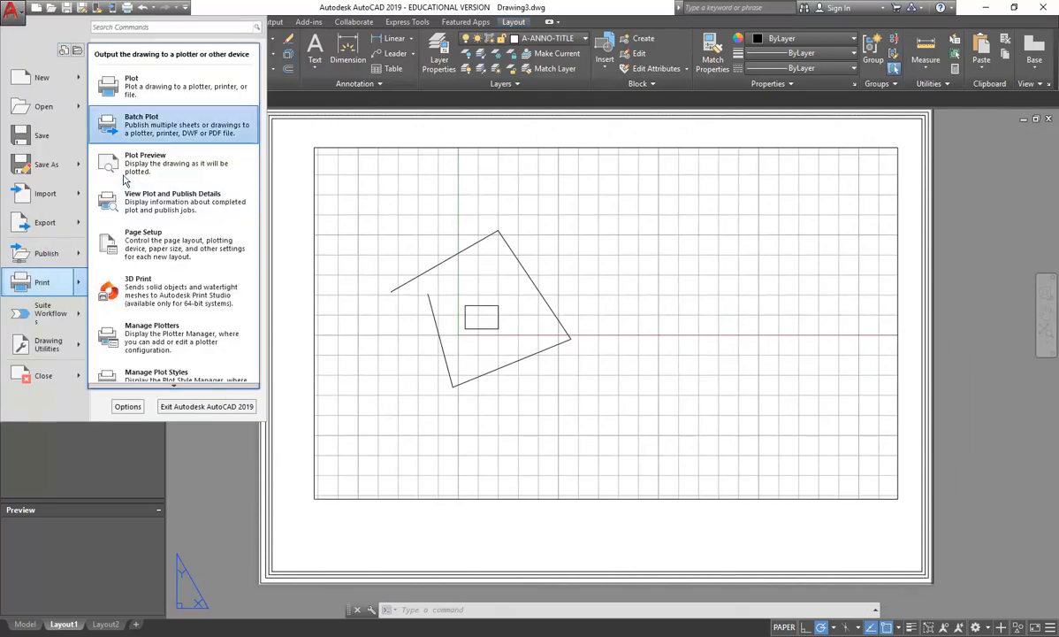
click(145, 240)
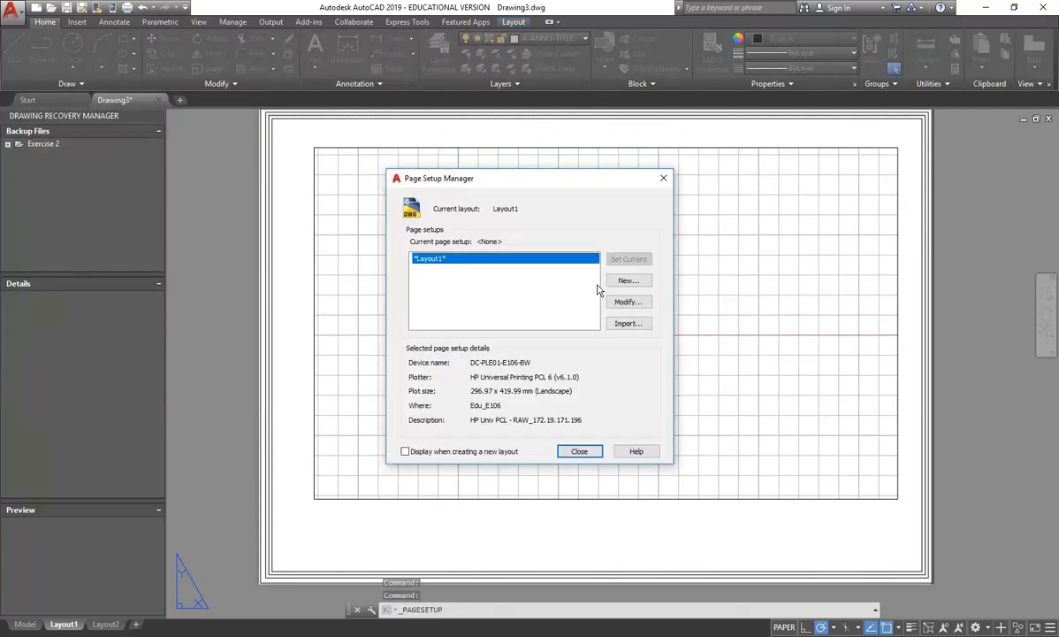
click(628, 302)
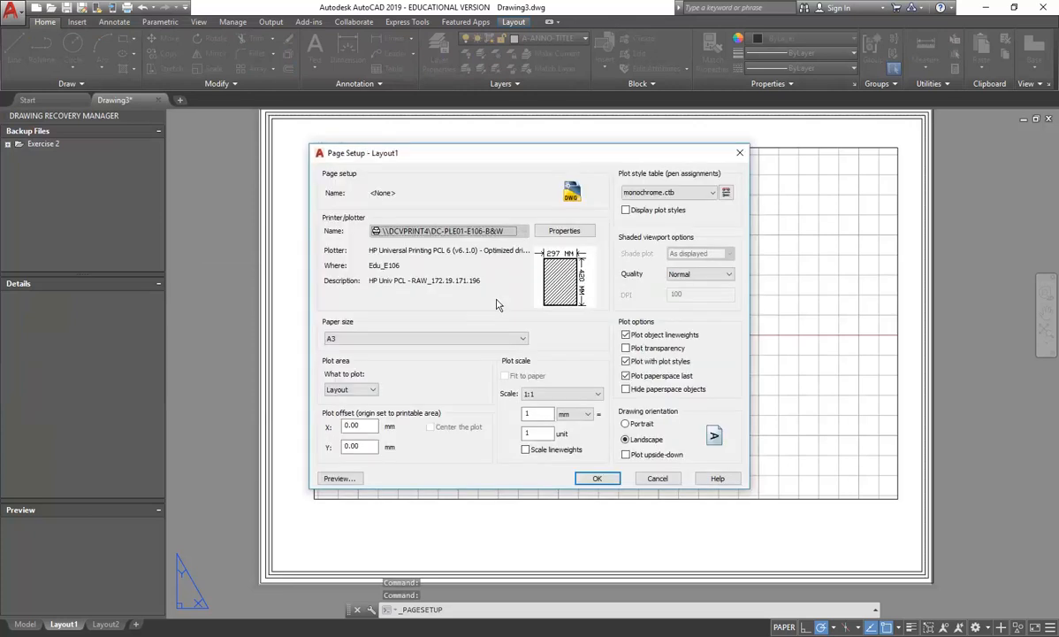
click(504, 232)
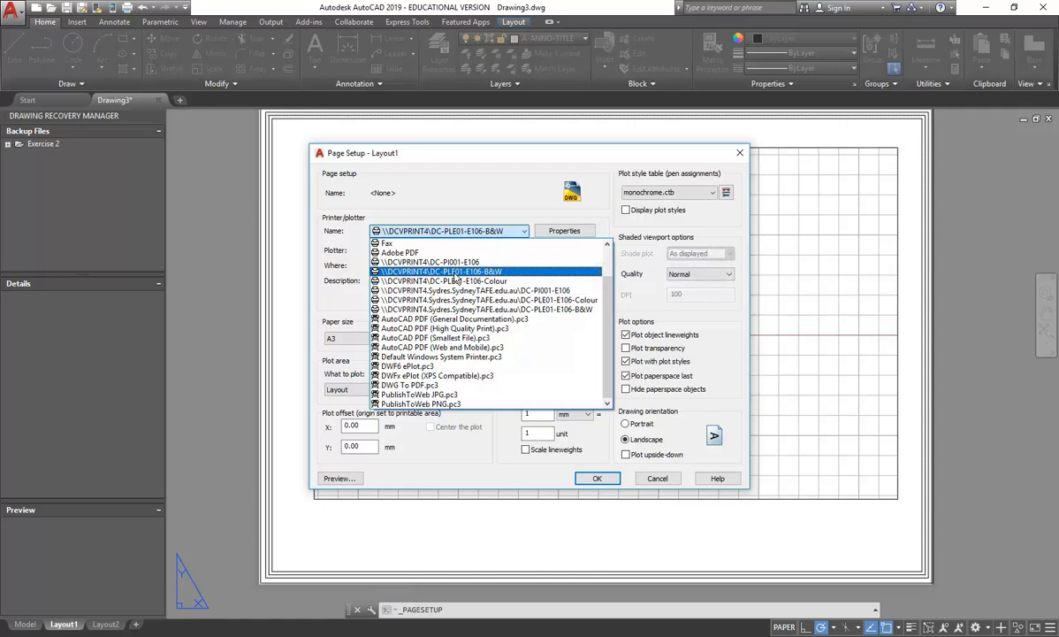
click(546, 292)
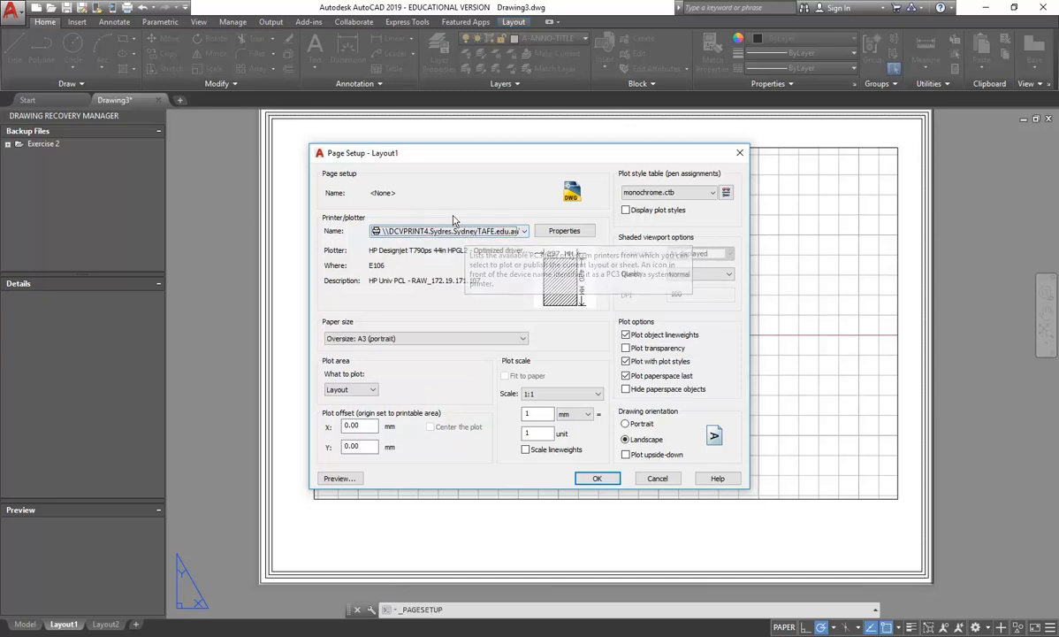
- Set Layout1's paper size to A3 (landscape), accept the page setup and close the manager
click(451, 341)
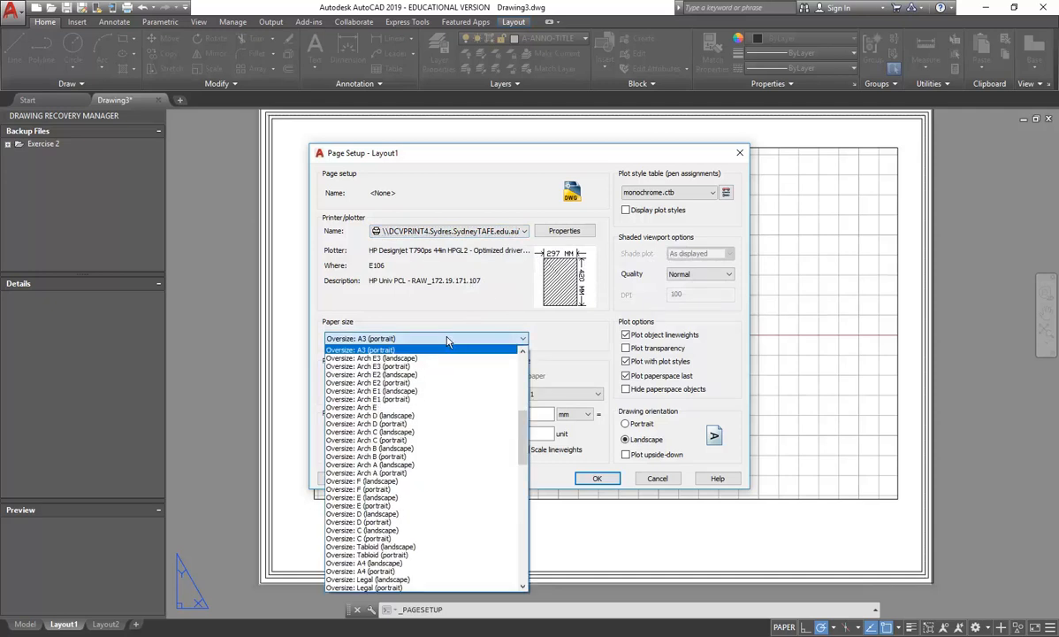
scroll(442, 401, up, 5)
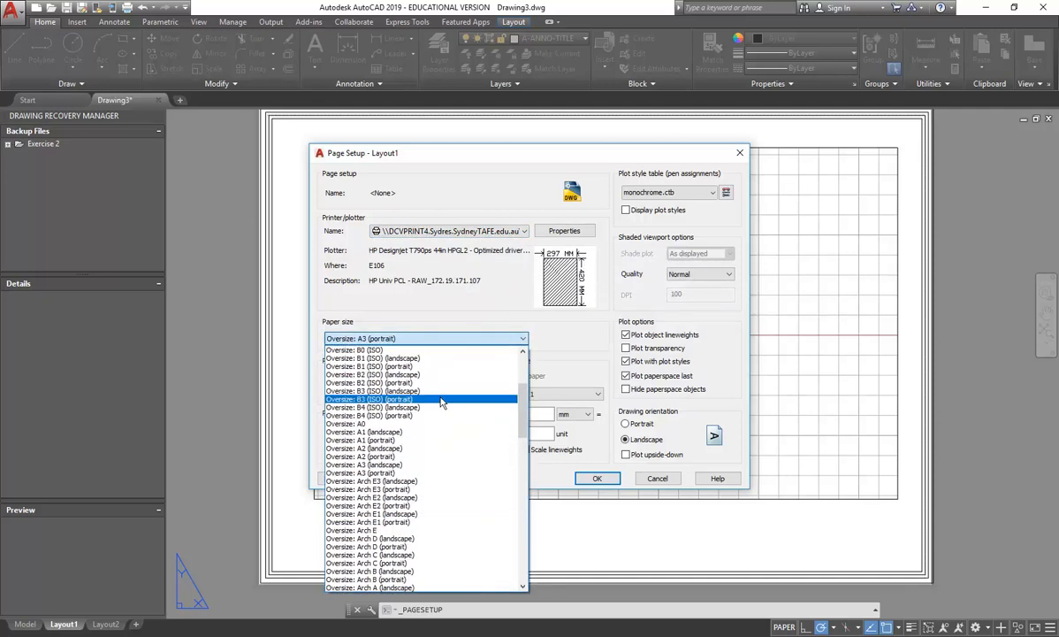
scroll(415, 416, up, 5)
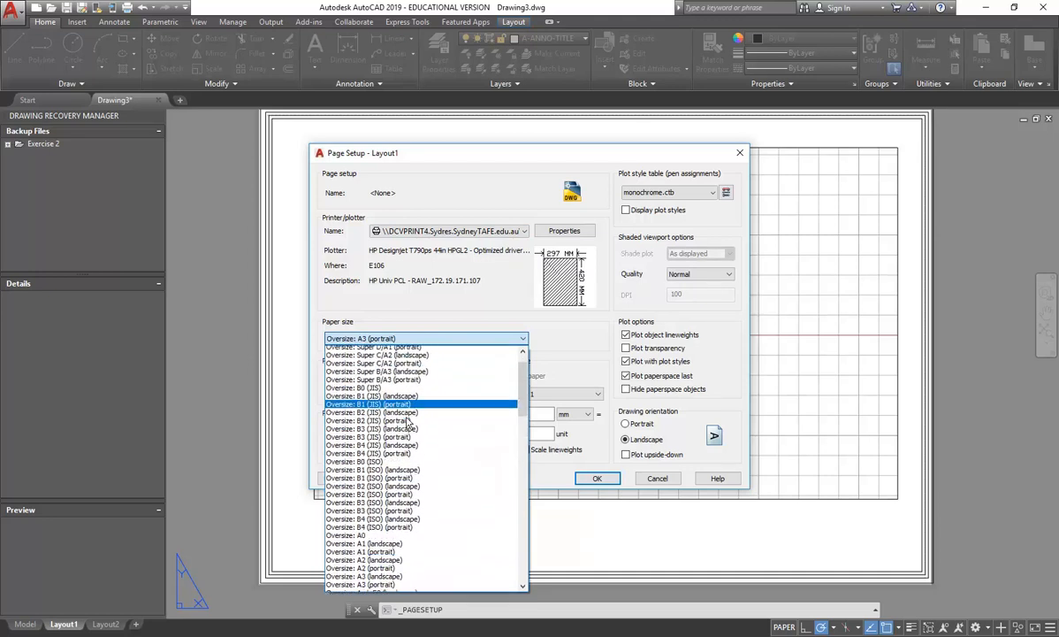
scroll(407, 422, down, 20)
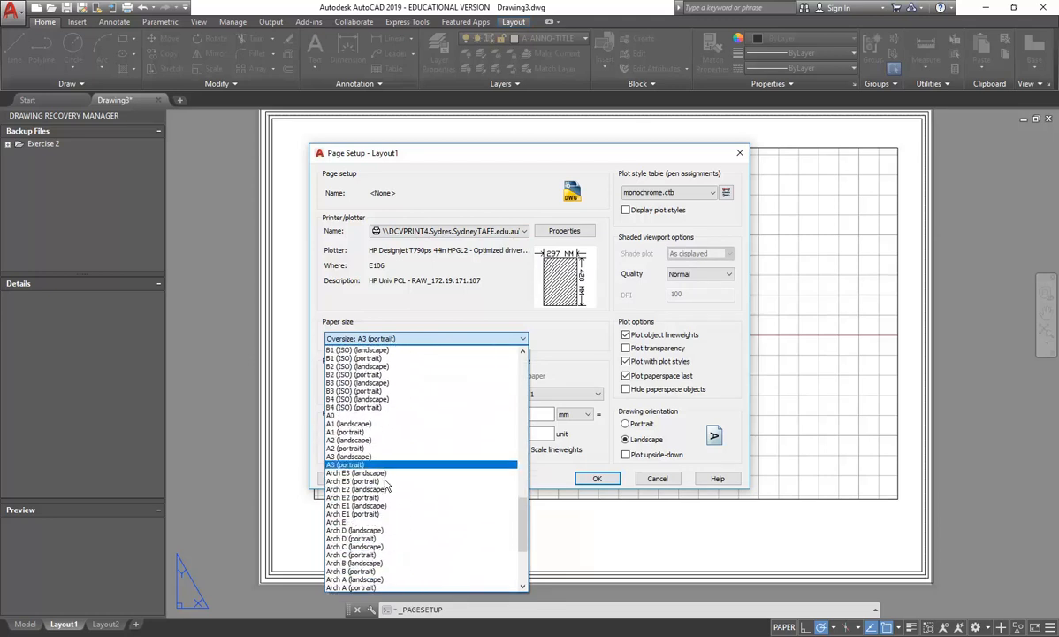
scroll(389, 495, down, 5)
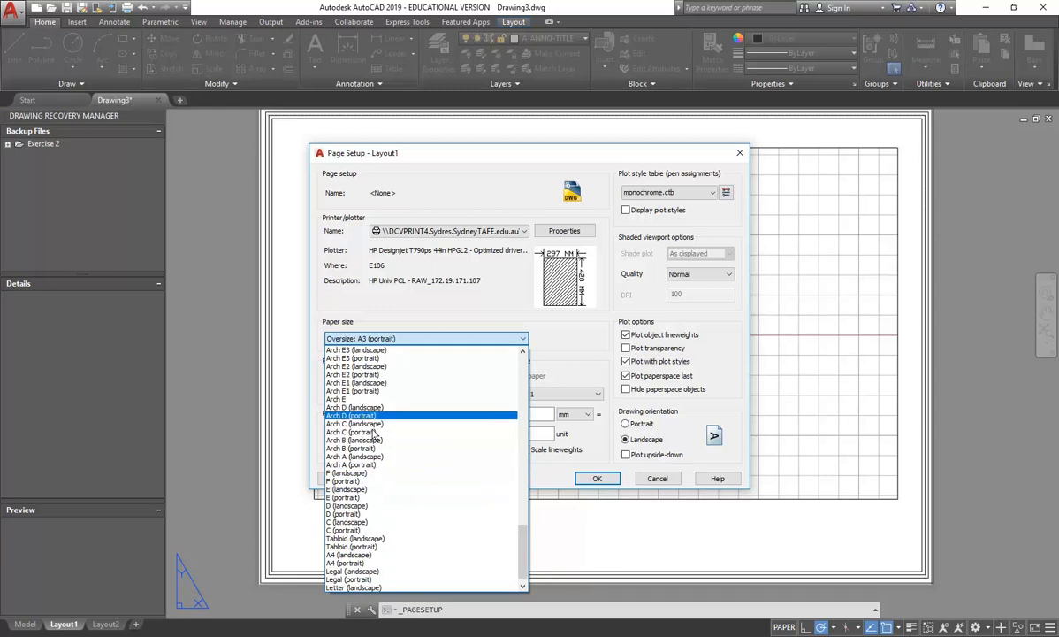
scroll(361, 399, up, 3)
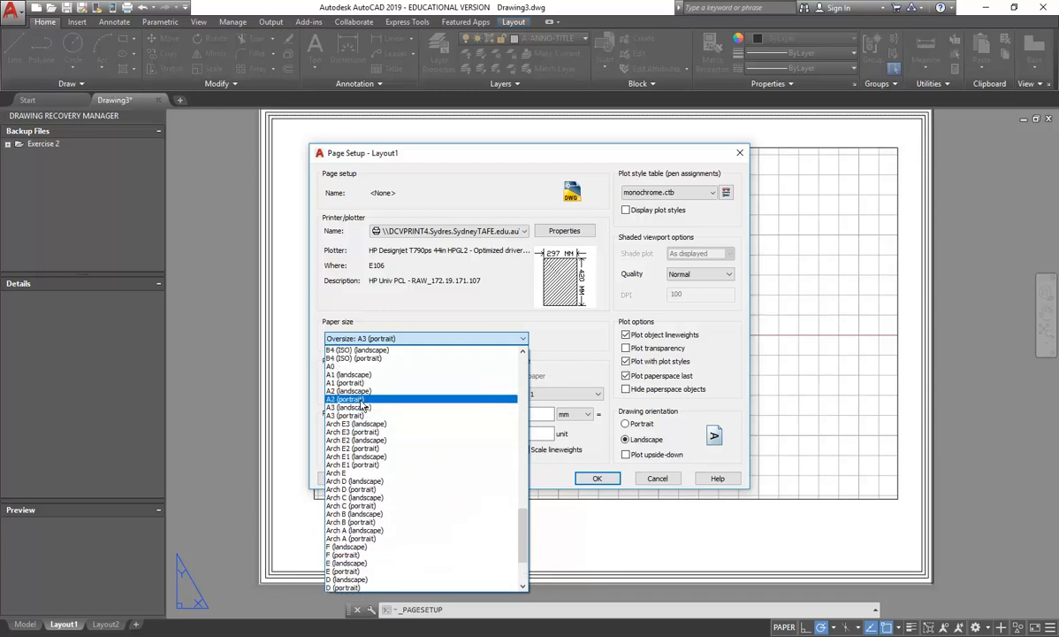
click(358, 407)
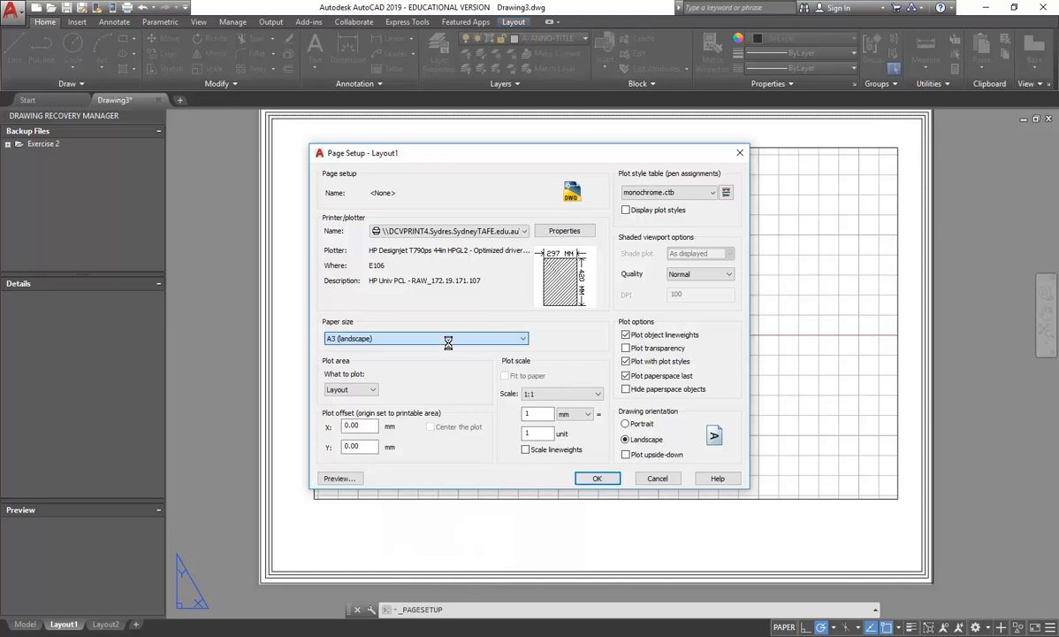
click(597, 477)
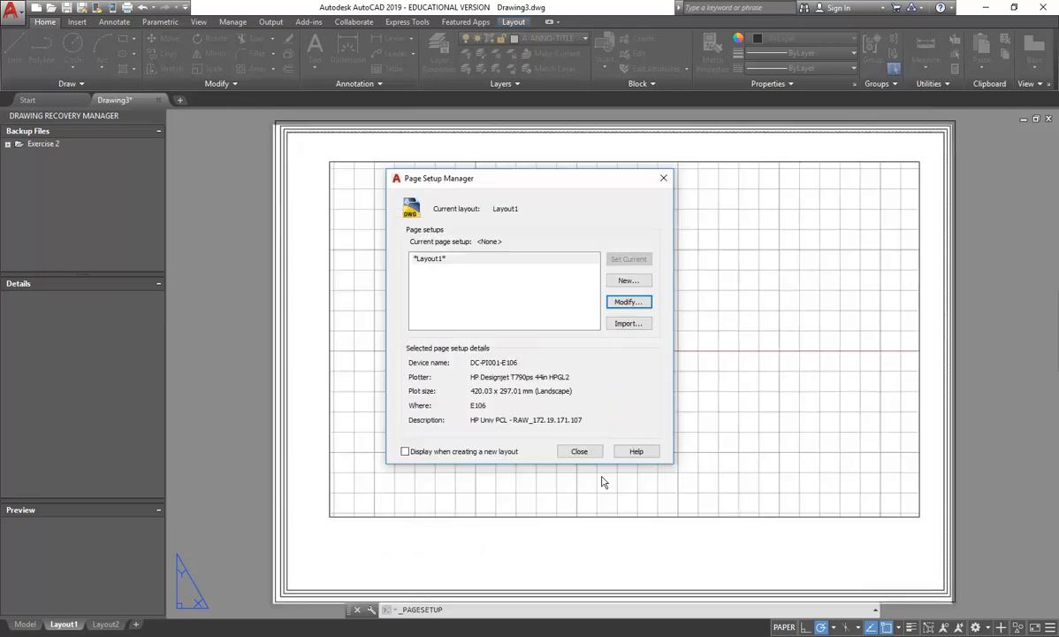
click(577, 451)
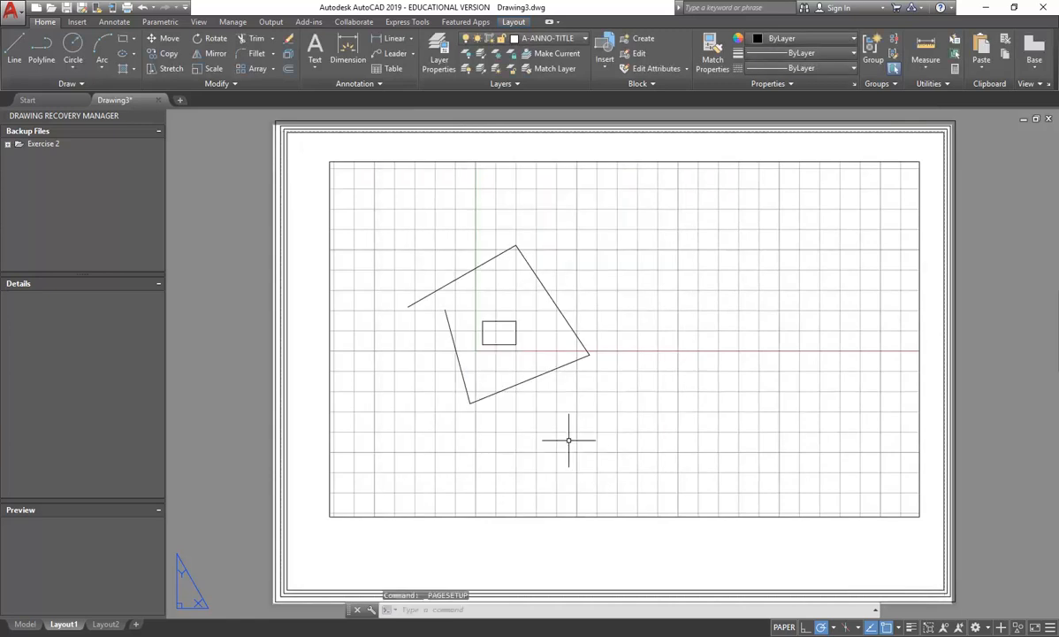
- Examine which of the nested border rectangles fall inside the new printable area around the sheet's corners
scroll(265, 130, up, 6)
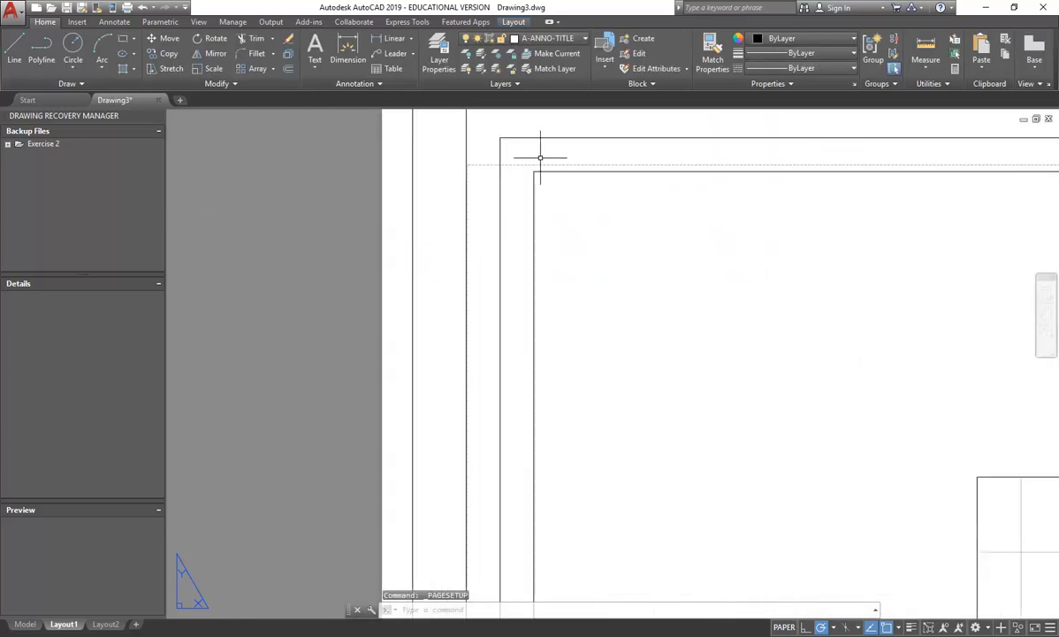
scroll(525, 189, down, 6)
scroll(385, 480, up, 5)
scroll(417, 504, up, 3)
scroll(416, 488, up, 2)
scroll(431, 448, down, 5)
middle_drag(431, 448, 380, 607)
scroll(270, 518, down, 4)
middle_drag(404, 449, 438, 431)
scroll(329, 252, up, 4)
scroll(348, 255, up, 4)
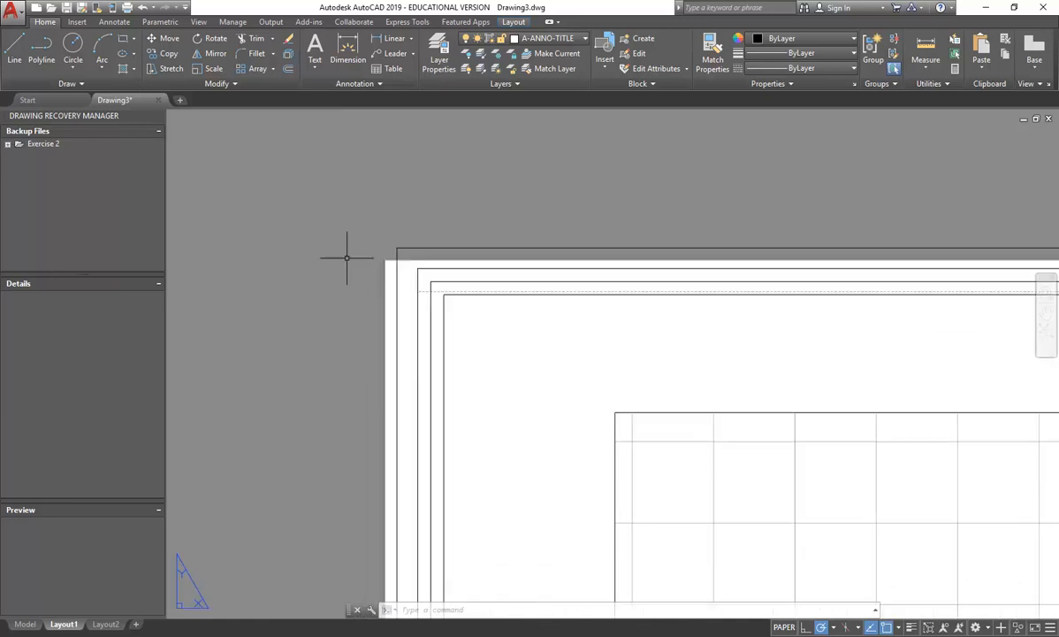
- Delete the three outer border rectangles, keeping only the innermost one inside the printable area
click(462, 302)
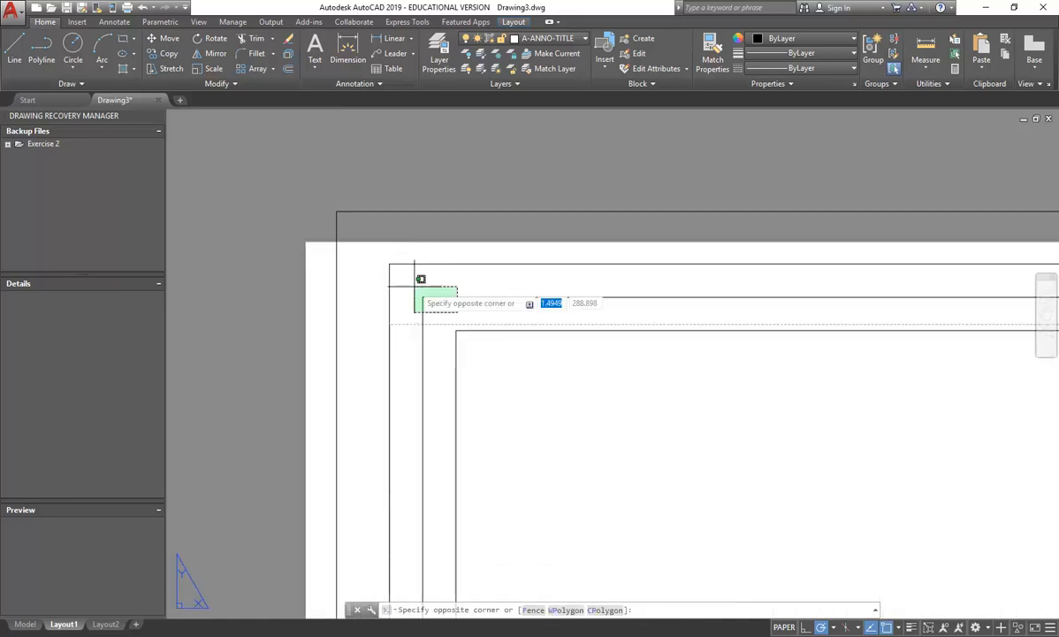
click(321, 190)
key(Delete)
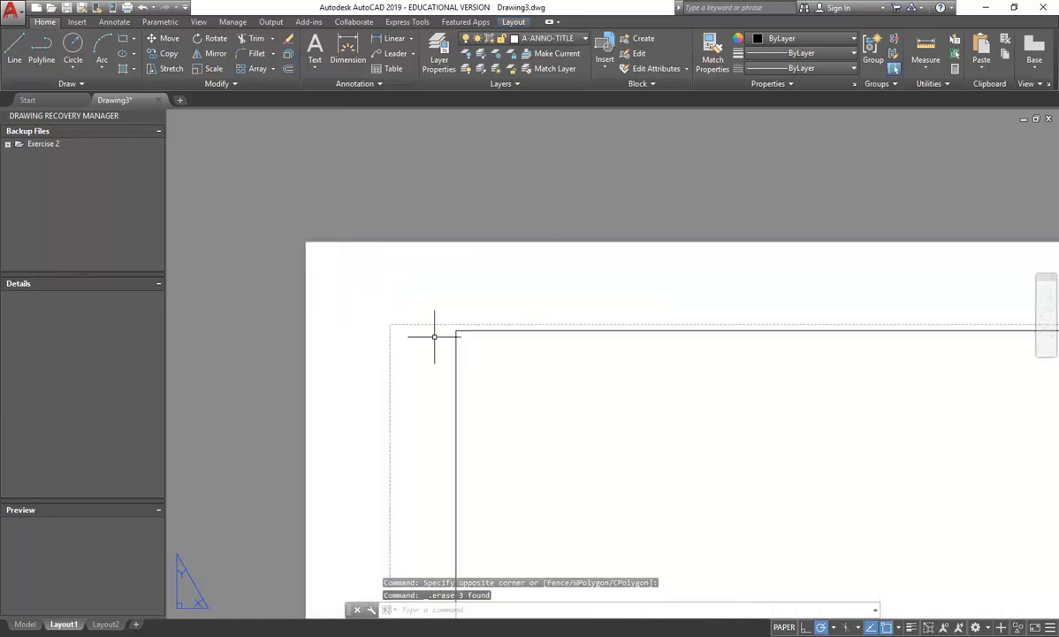
- Explode the remaining border rectangle into separate lines
scroll(333, 211, down, 4)
mouse_move(392, 311)
middle_down()
mouse_move(364, 249)
mouse_move(318, 223)
mouse_move(302, 237)
middle_up()
scroll(317, 223, down, 1)
scroll(308, 235, up, 1)
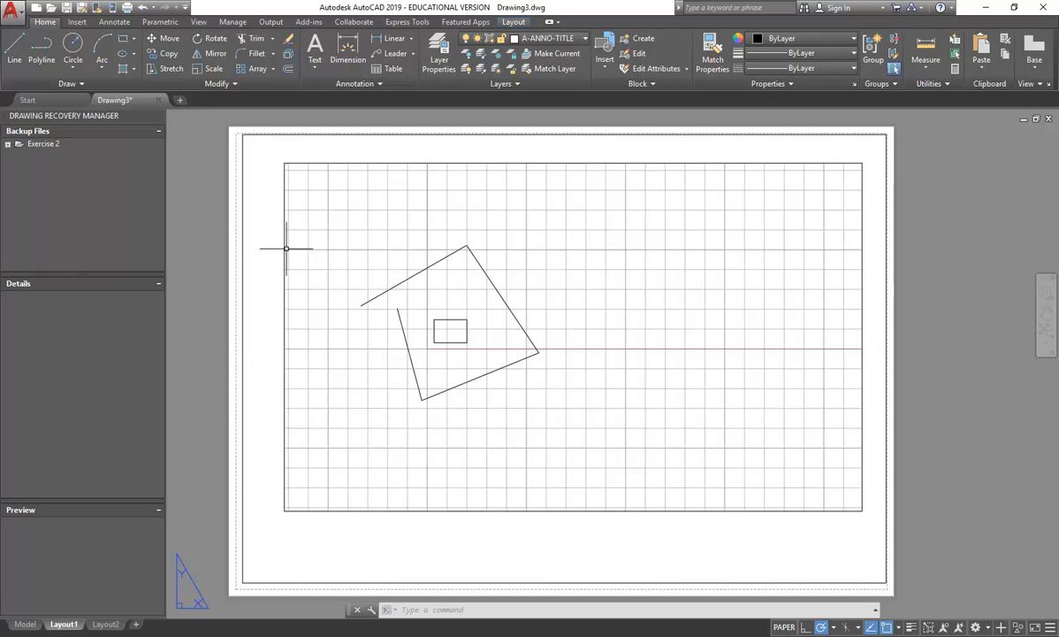
click(243, 224)
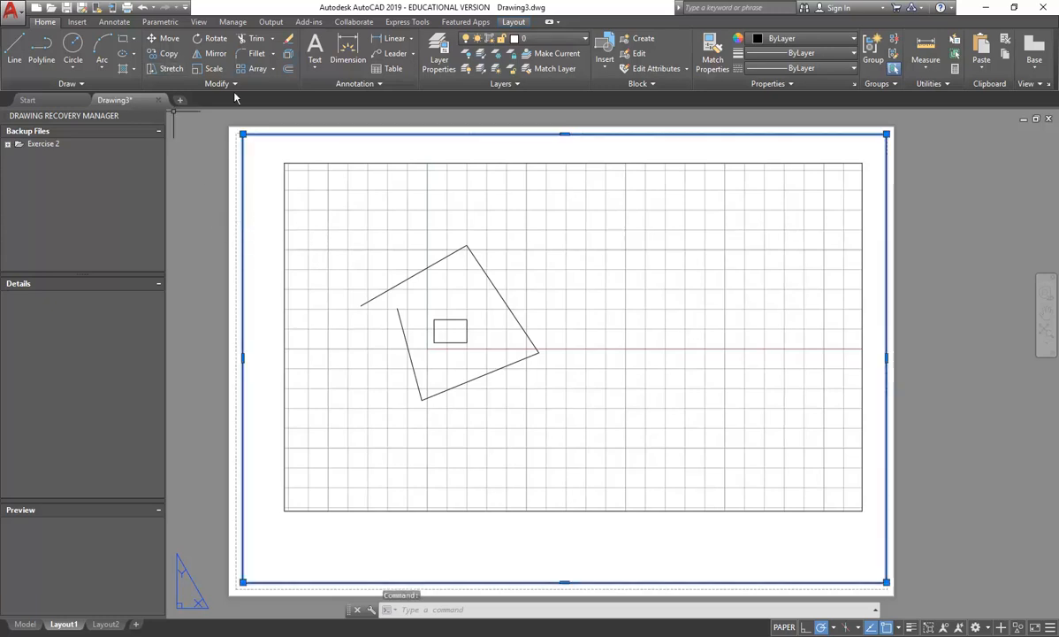
click(288, 54)
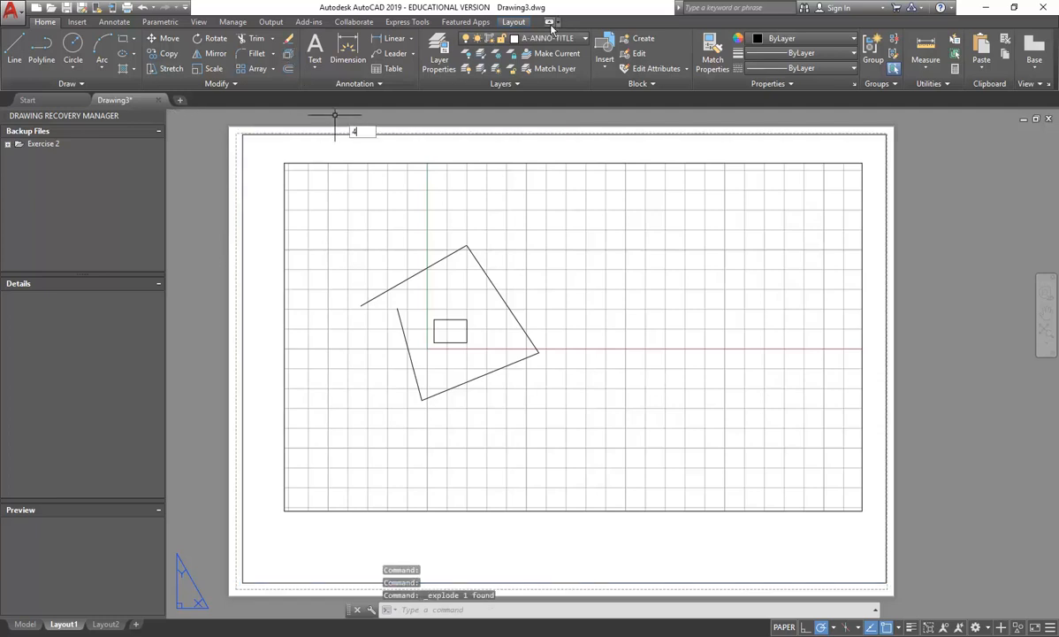
click(258, 546)
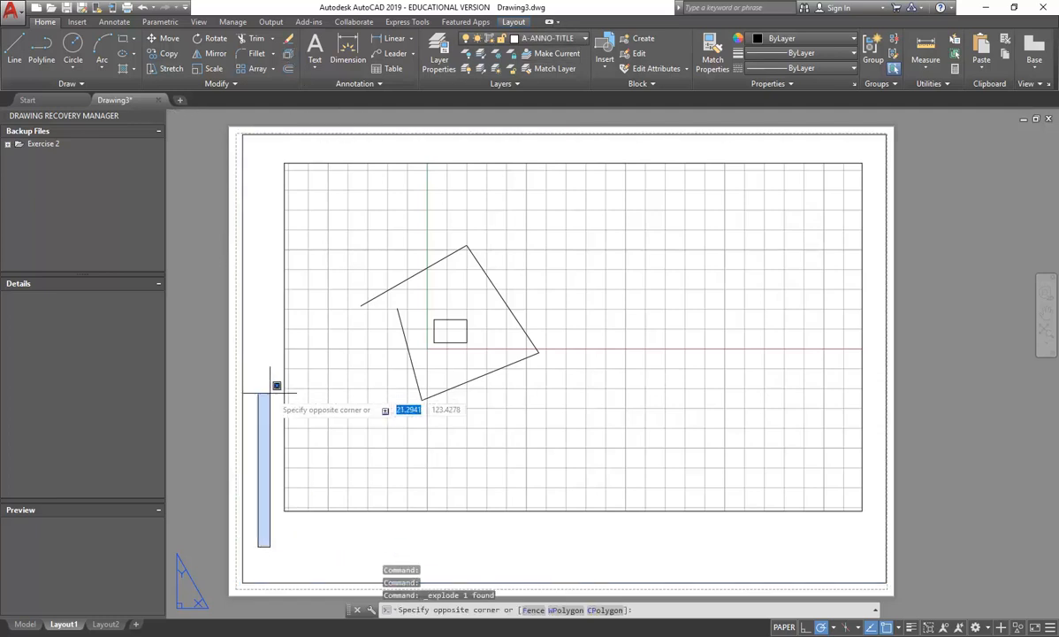
key(Escape)
key(Escape)
- Delete the top line of the exploded border
click(272, 133)
click(267, 128)
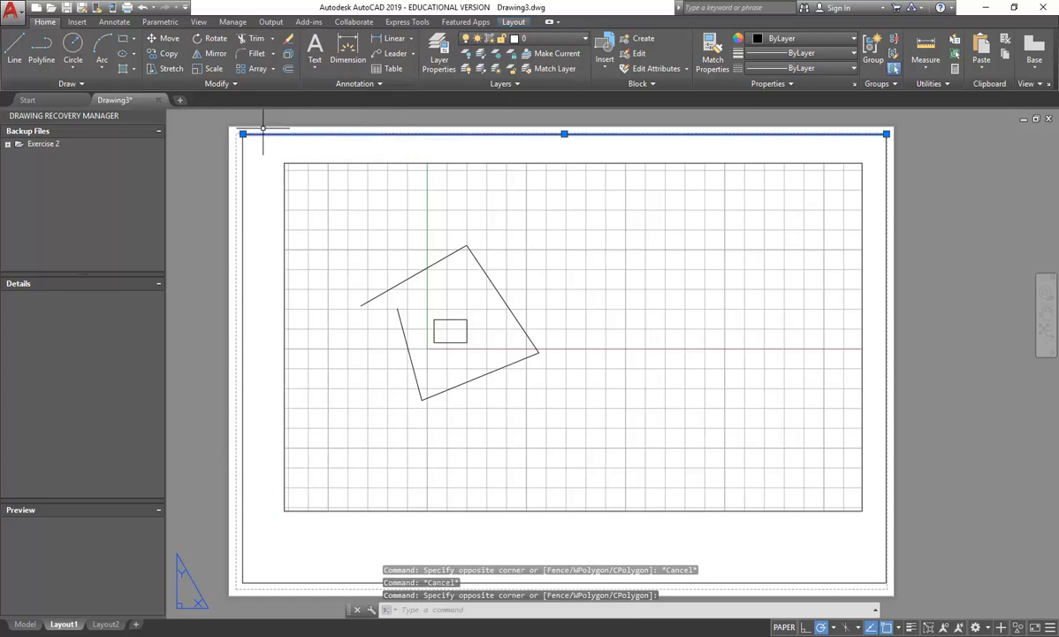
key(Delete)
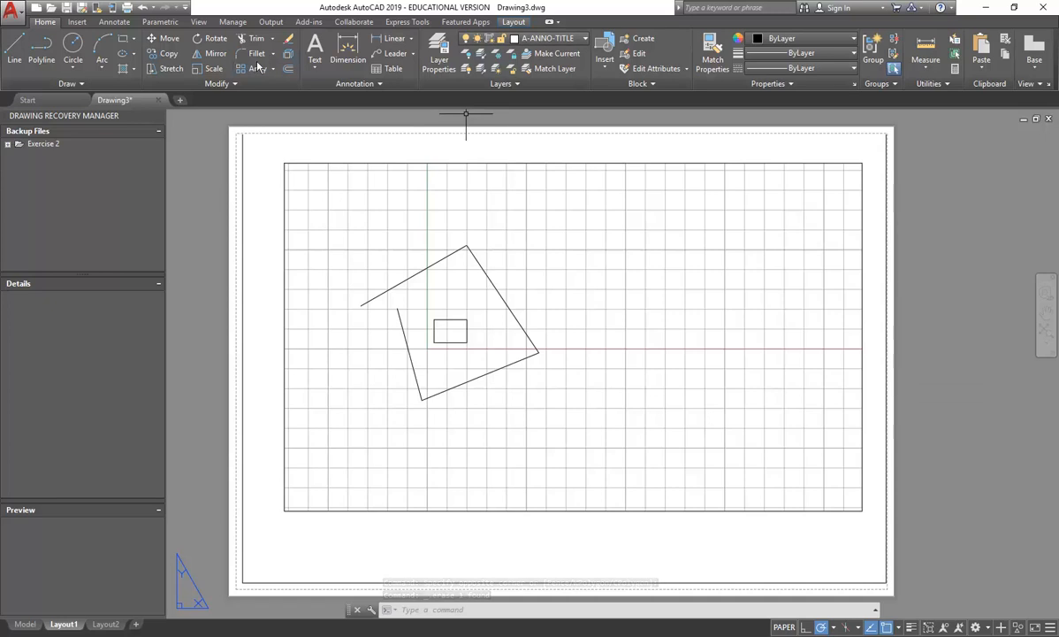
click(288, 68)
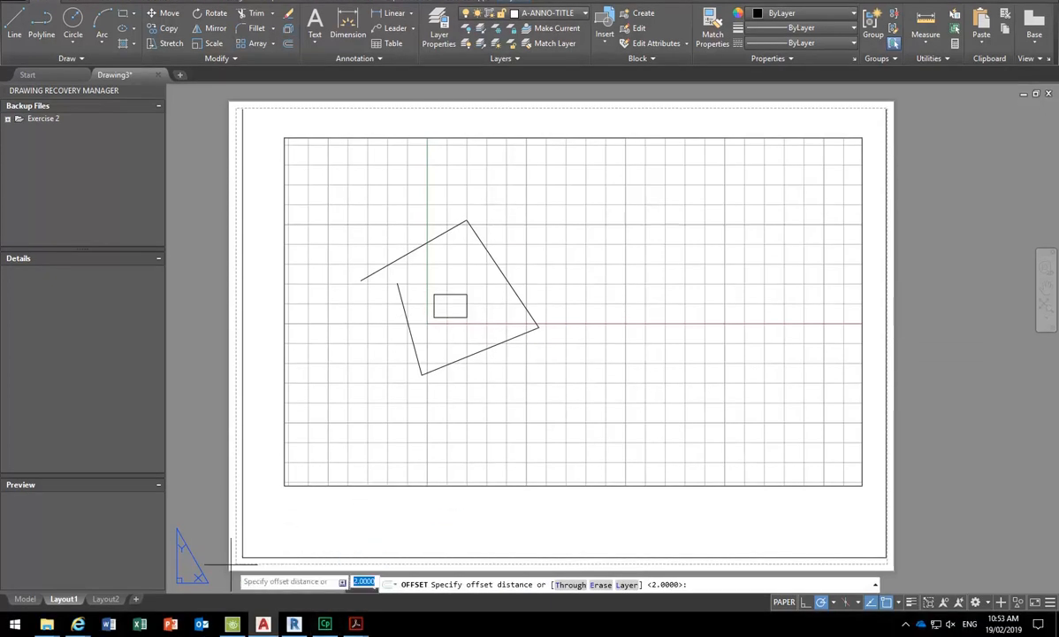
key(Escape)
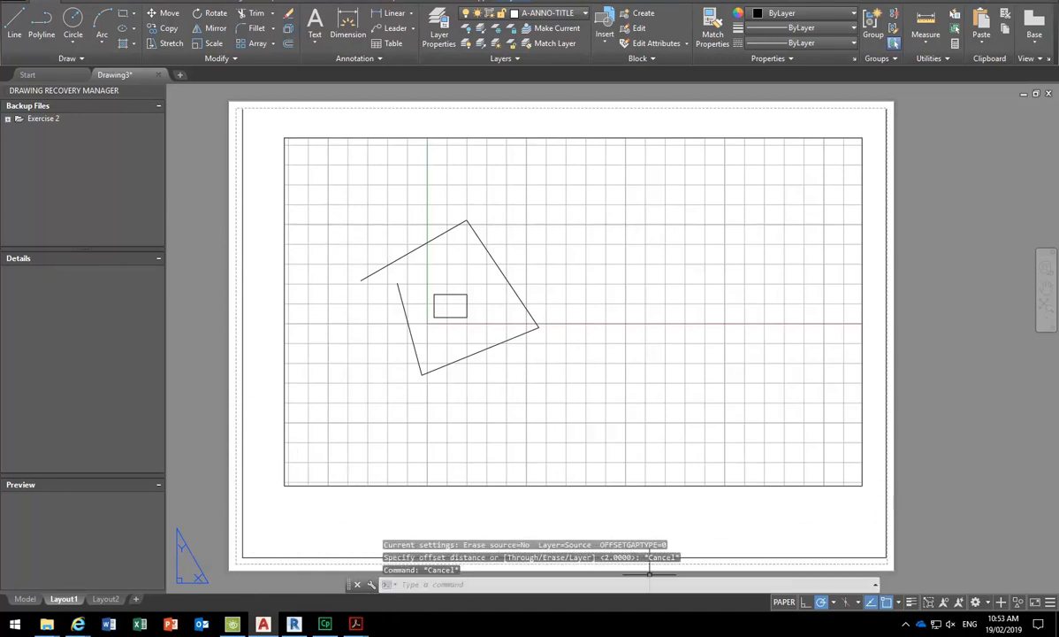
- Switch to Adobe Acrobat and view the Exercise 5 partition and furniture plan sheet in Portfolio Exercise 1-6.pdf
mouse_move(354, 625)
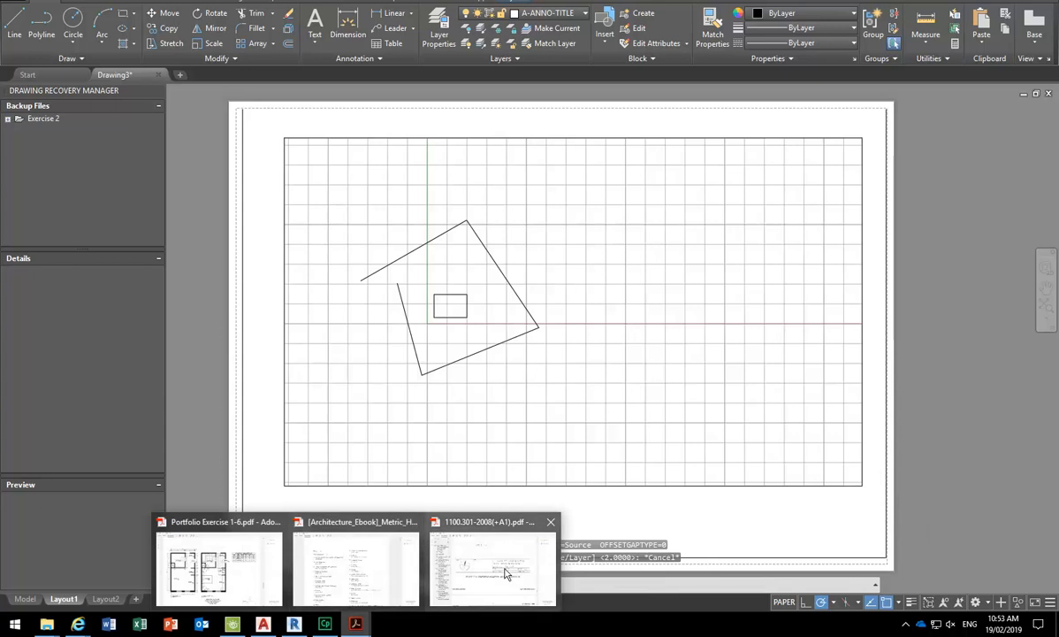
mouse_move(506, 573)
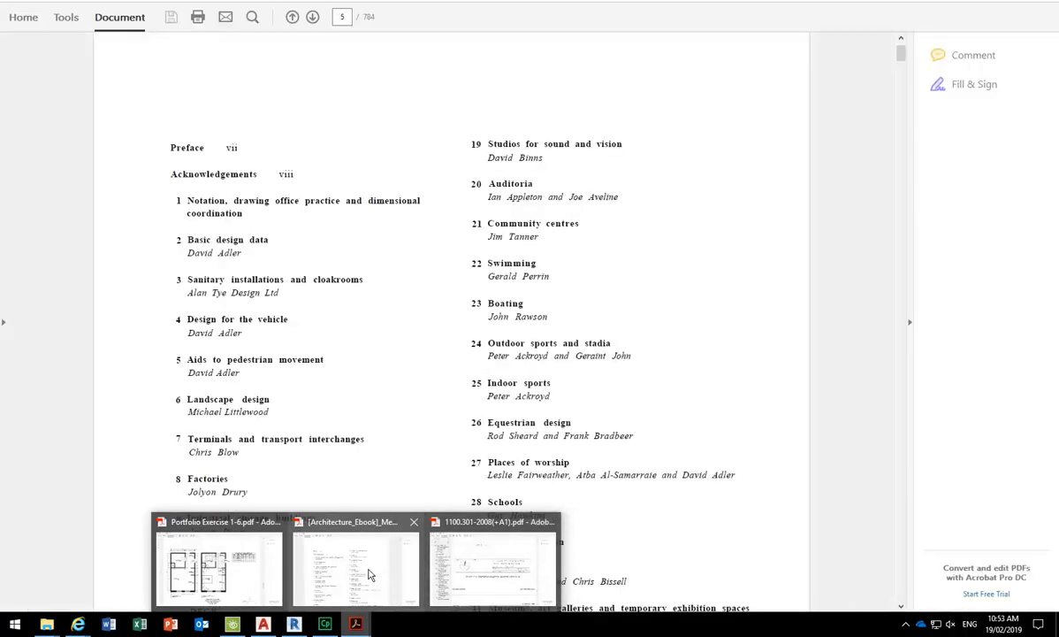
click(193, 576)
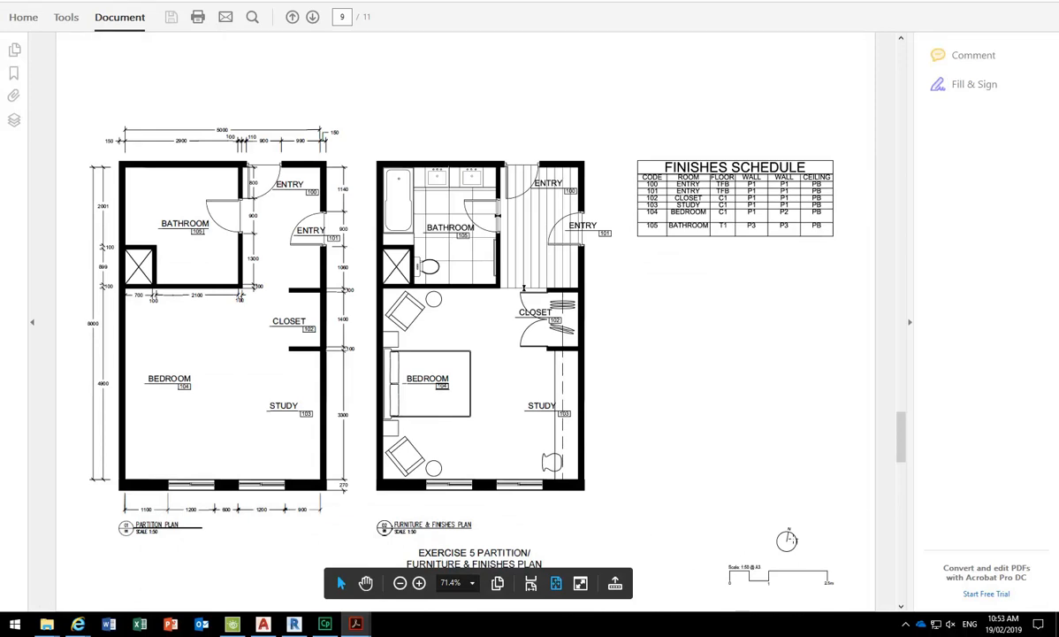
- Look through the neighbouring Exercise 5A and Exercise 4A plan sheets in the PDF
scroll(641, 411, down, 2)
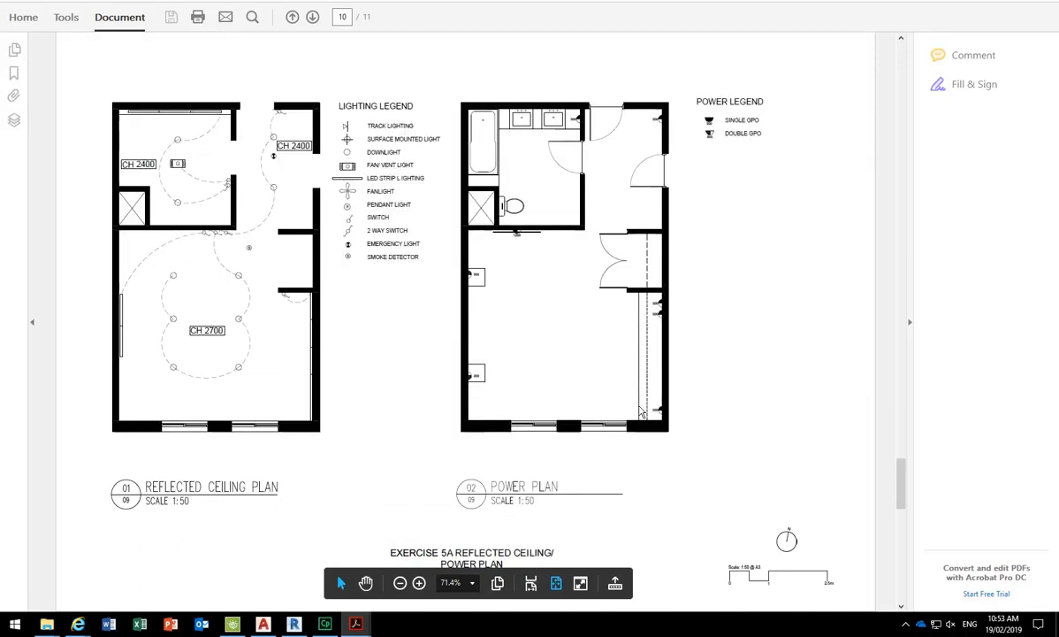
click(635, 419)
scroll(427, 541, up, 3)
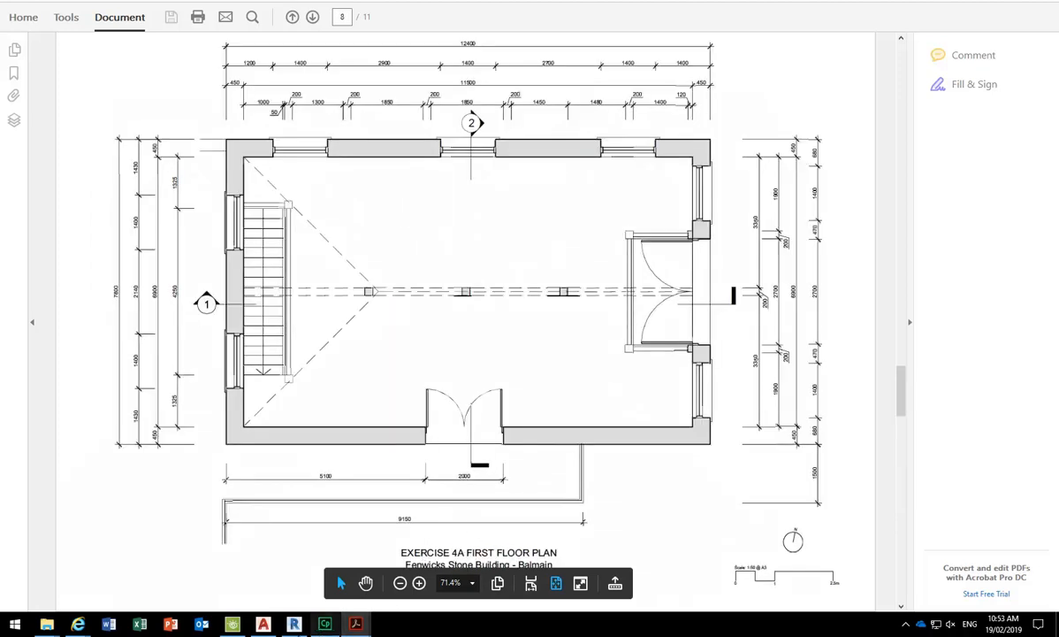
- Switch to Revit and create a new project from the Architectural Template
click(293, 624)
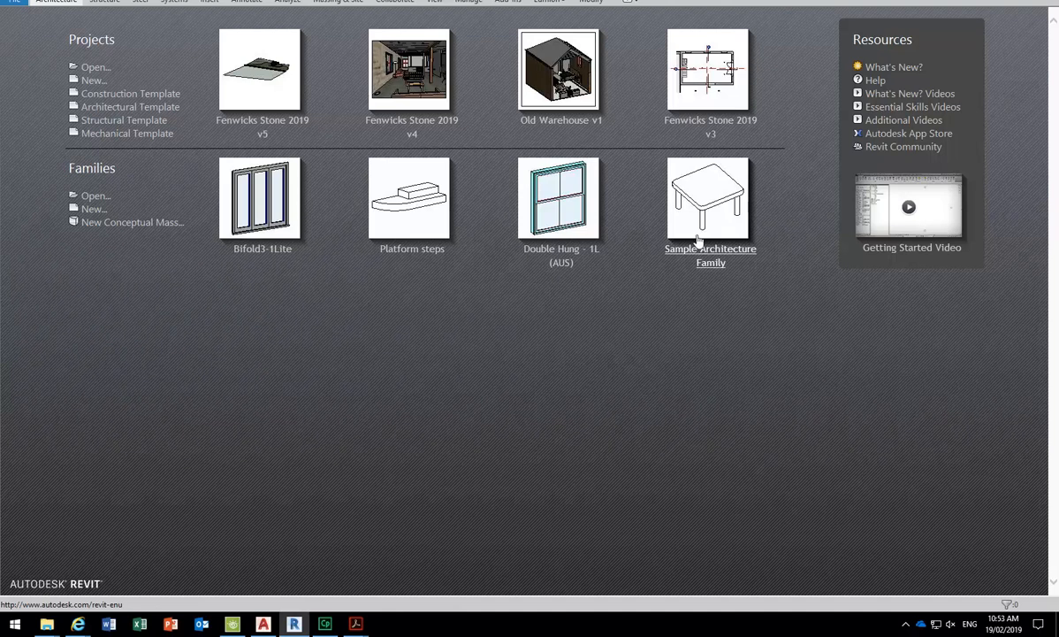
click(92, 80)
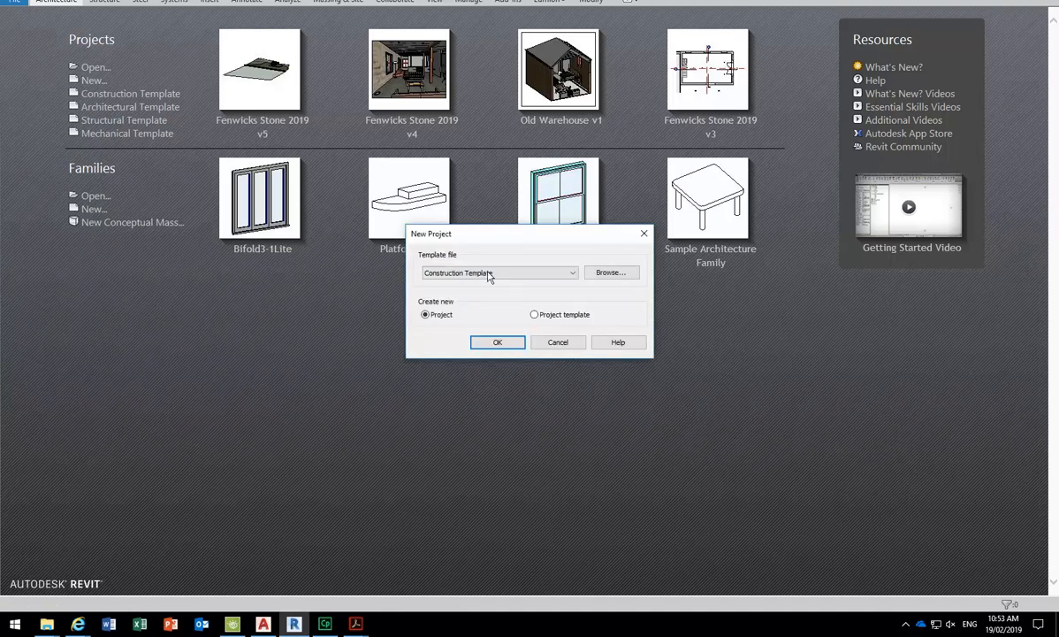
click(495, 272)
click(482, 303)
click(497, 342)
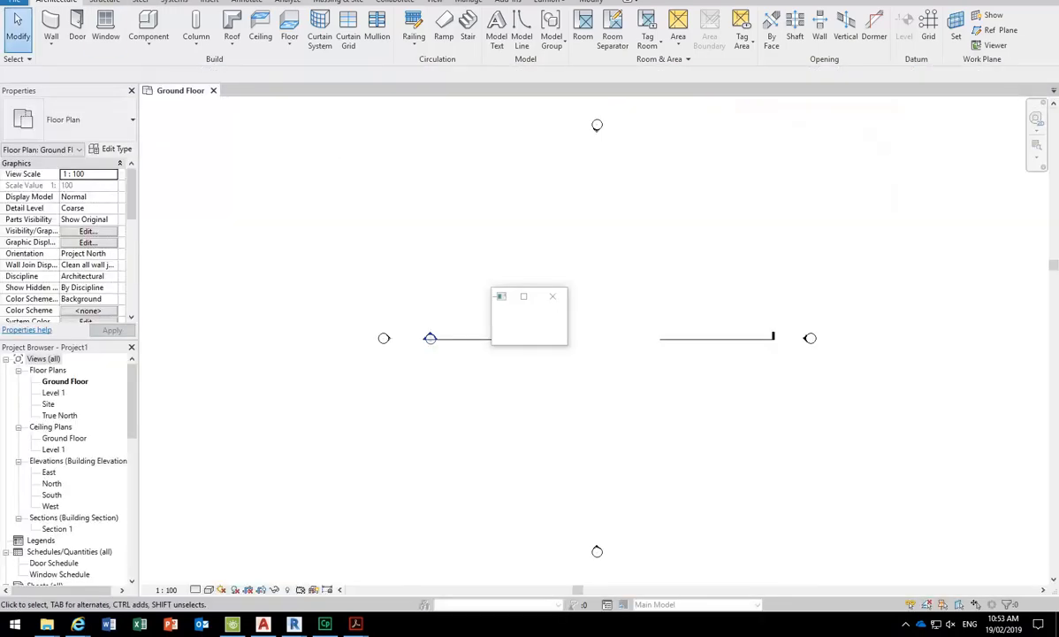
- Start a new sheet under Sheets (all) in the project
scroll(71, 535, down, 2)
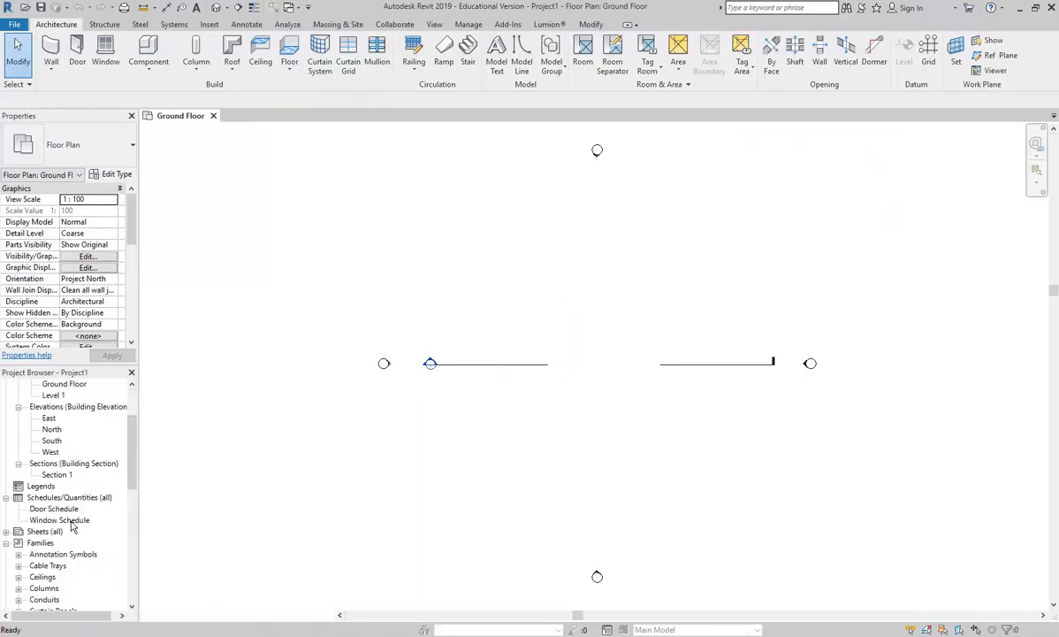
double_click(39, 542)
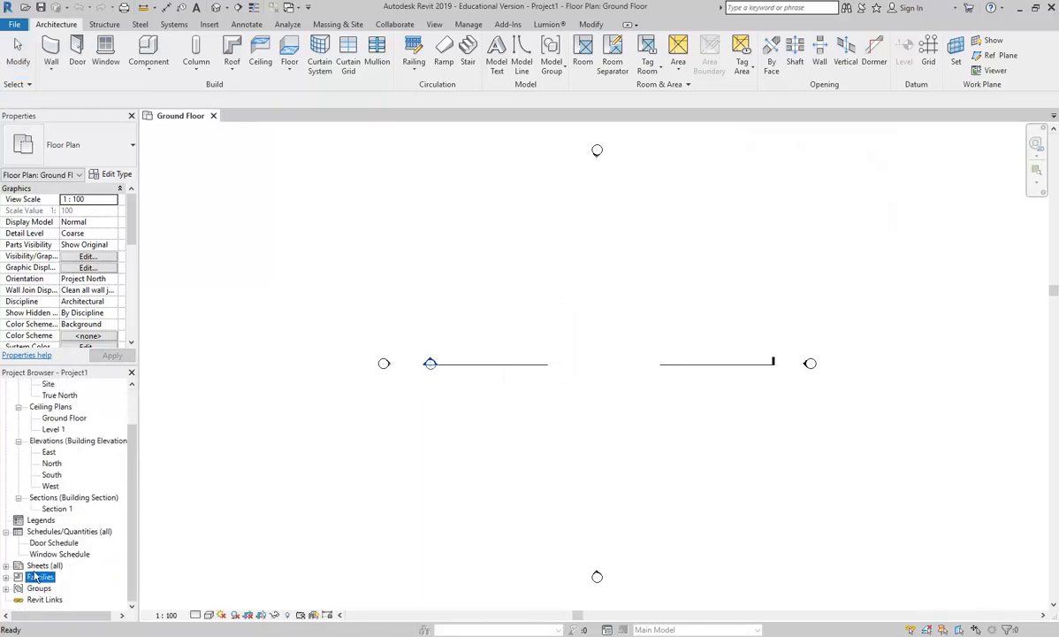
click(35, 566)
right_click(35, 565)
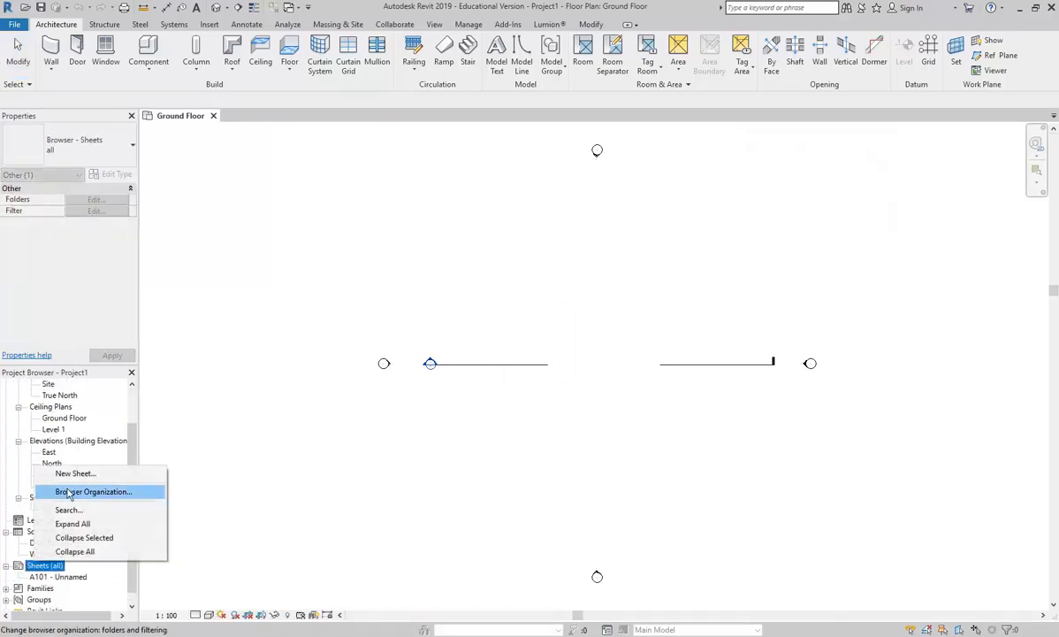
click(71, 445)
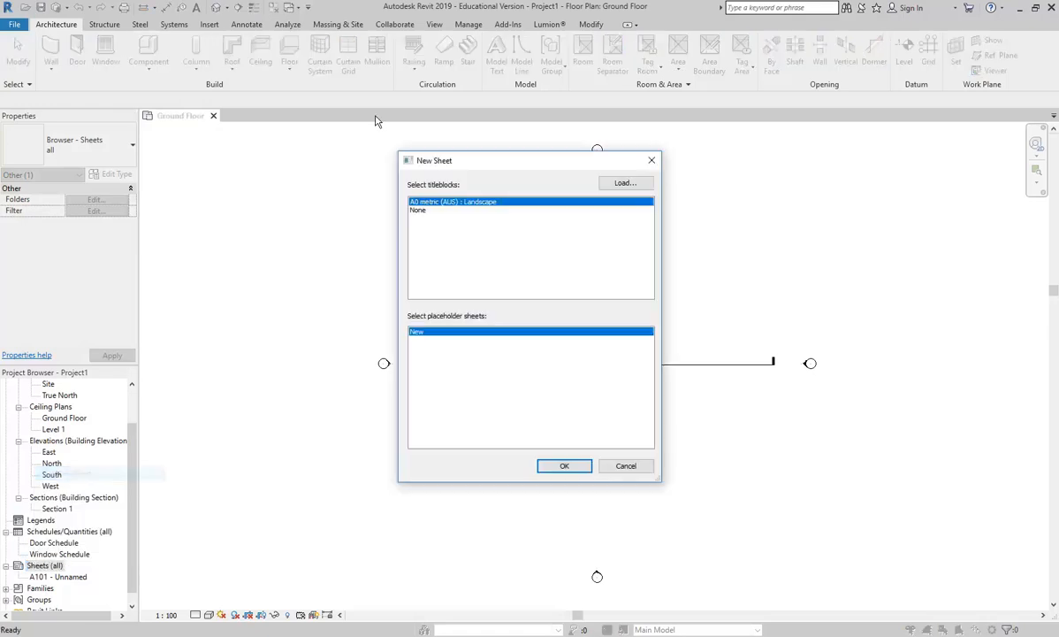
- Browse for a title block family to load in StudentResources (P:) > EDU_DC_InteriorDesign > Revit Library > Titleblocks
click(621, 183)
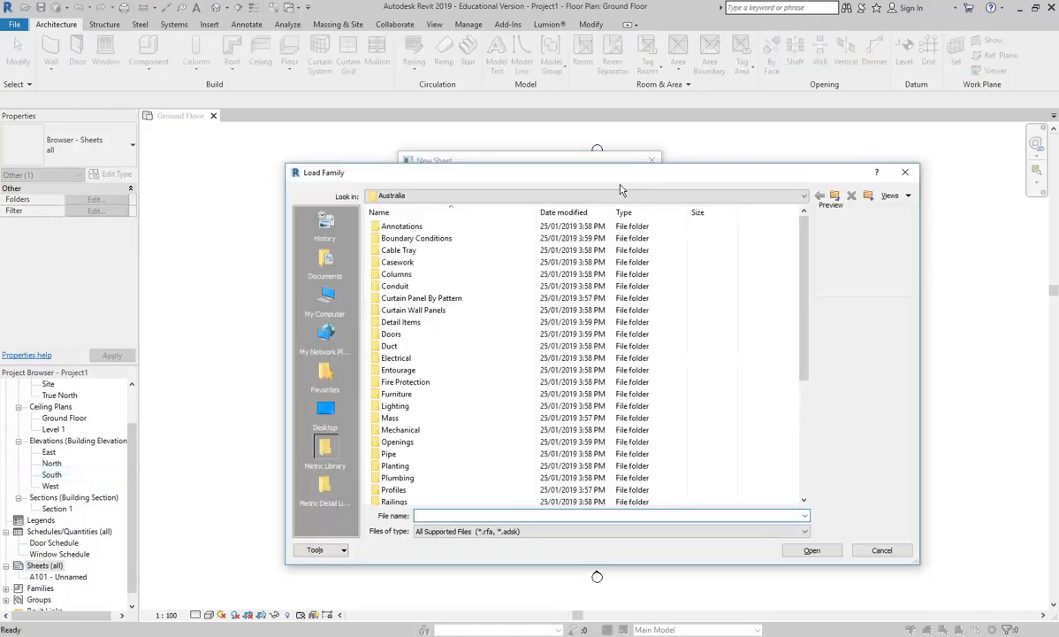
click(498, 196)
click(451, 297)
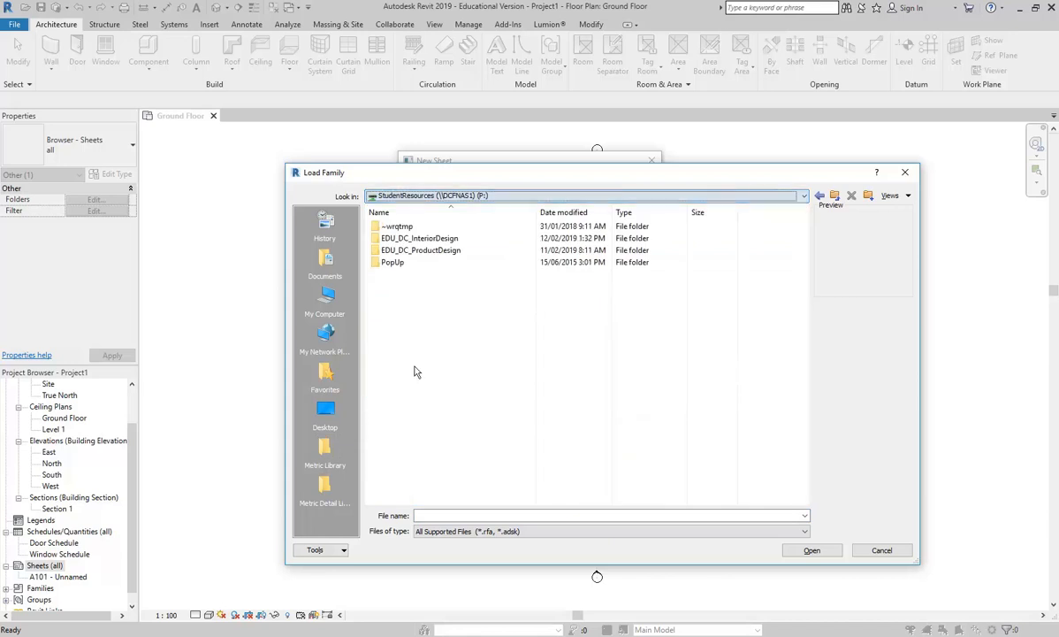
double_click(416, 235)
scroll(411, 275, down, 6)
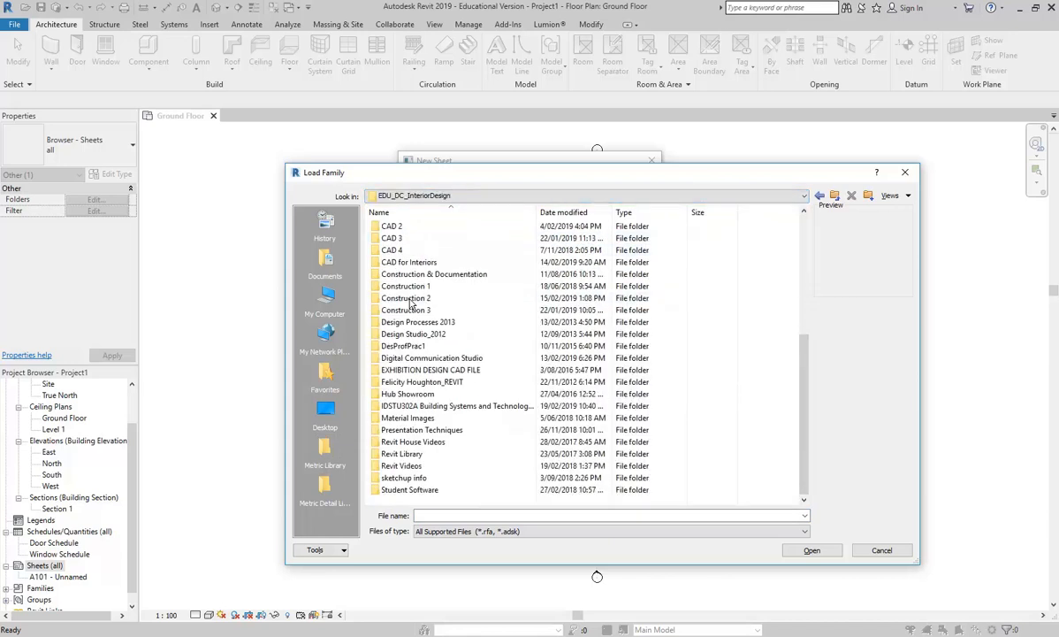
click(402, 453)
double_click(403, 453)
scroll(425, 358, down, 8)
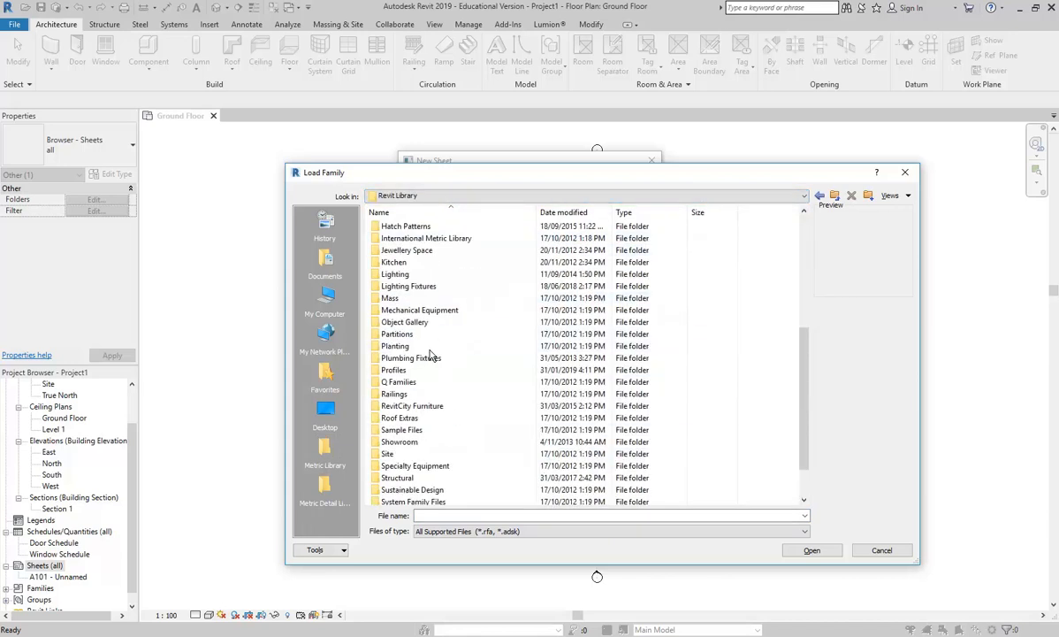
scroll(411, 398, down, 1)
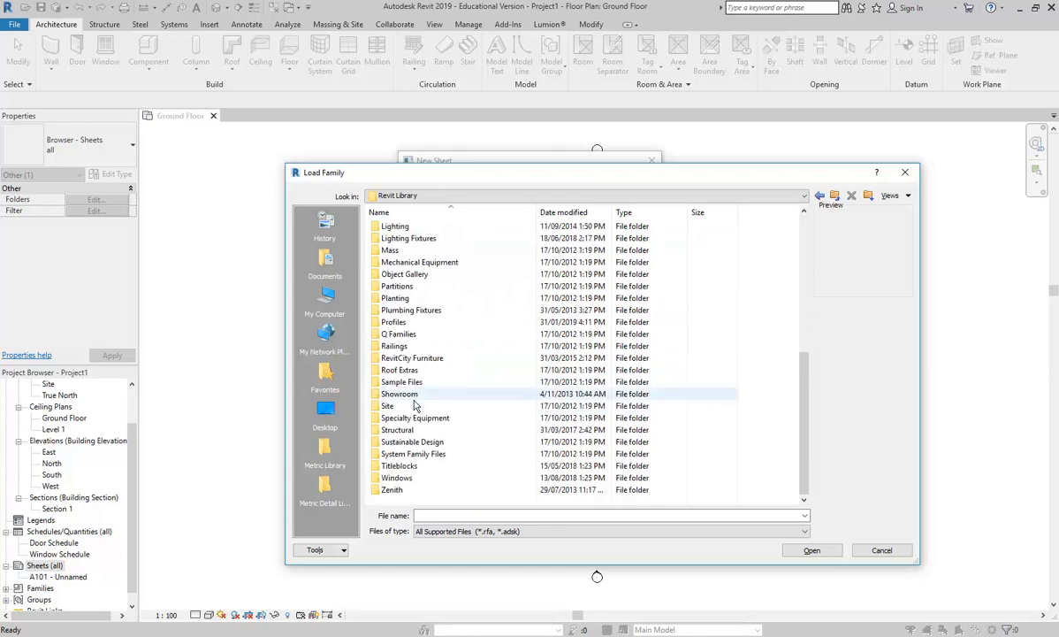
double_click(414, 465)
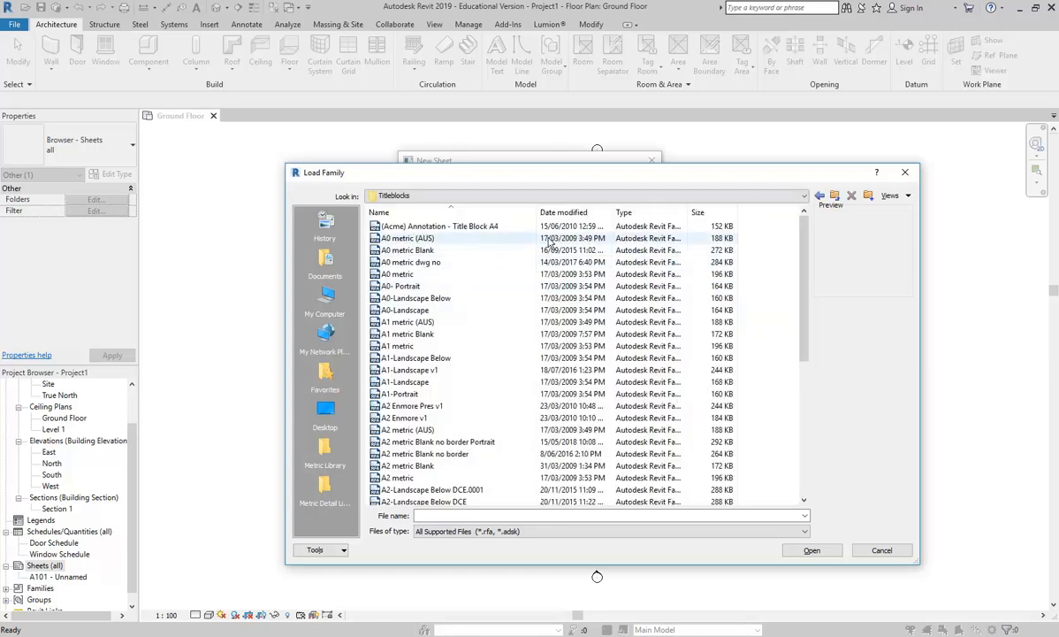
- Display the title block files as thumbnails so their layouts can be compared
scroll(510, 332, down, 5)
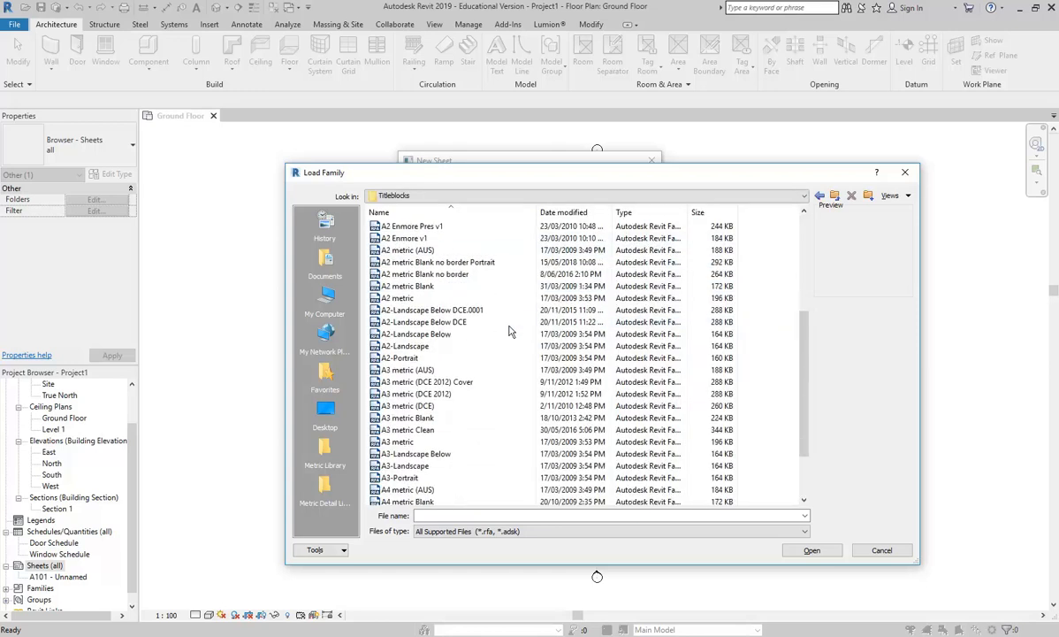
click(893, 195)
click(912, 238)
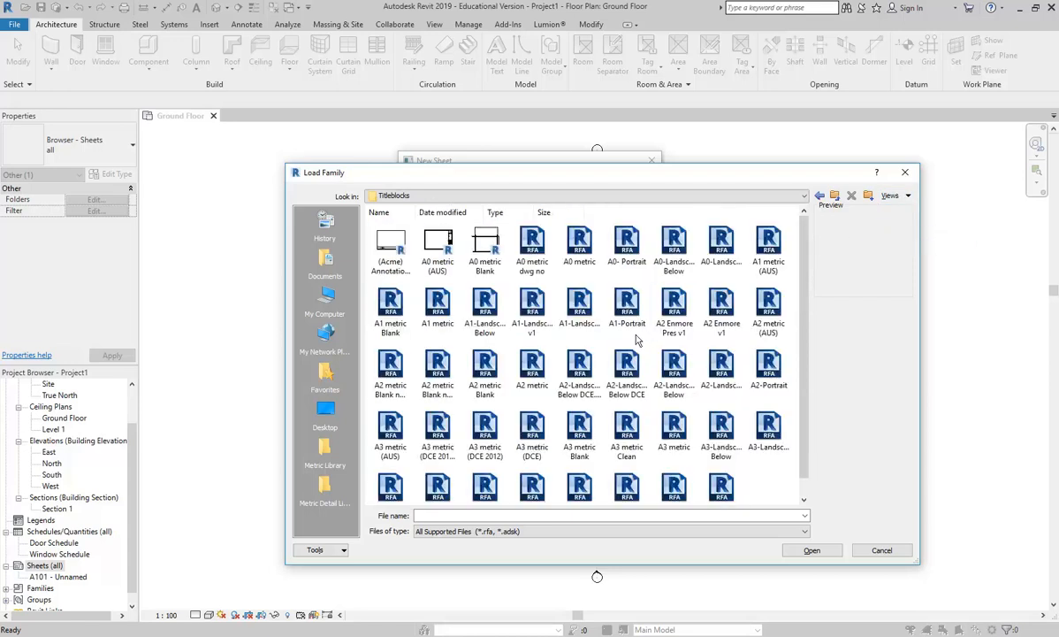
scroll(634, 339, down, 1)
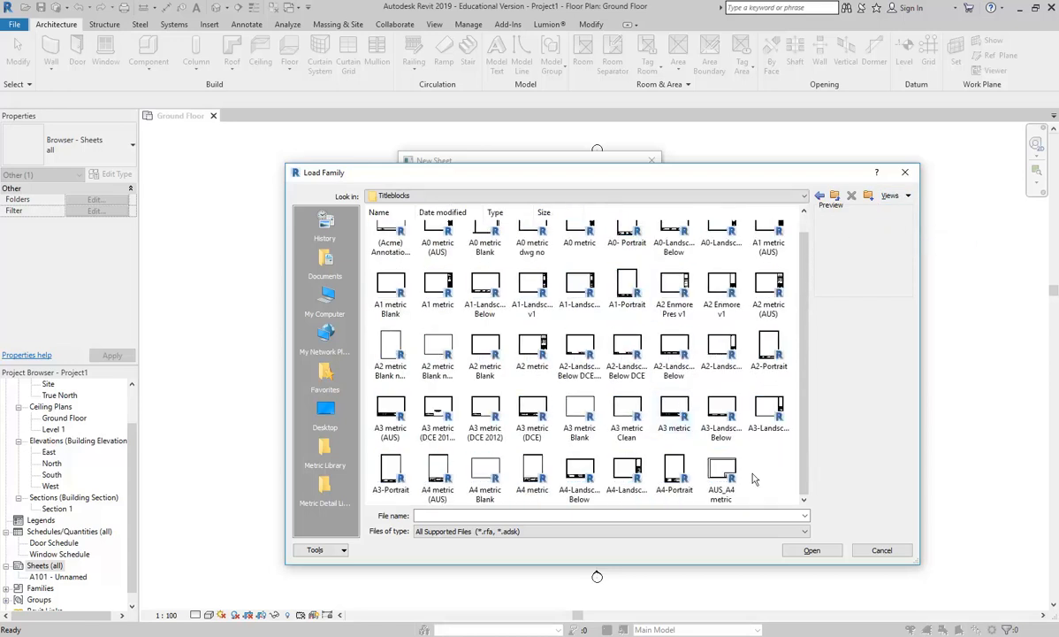
- Compare previews of the A3 and A4 title blocks, including AUS_A4 metric, A3-Landscape, A3 metric and the A3 metric DCE variants
click(766, 422)
click(722, 475)
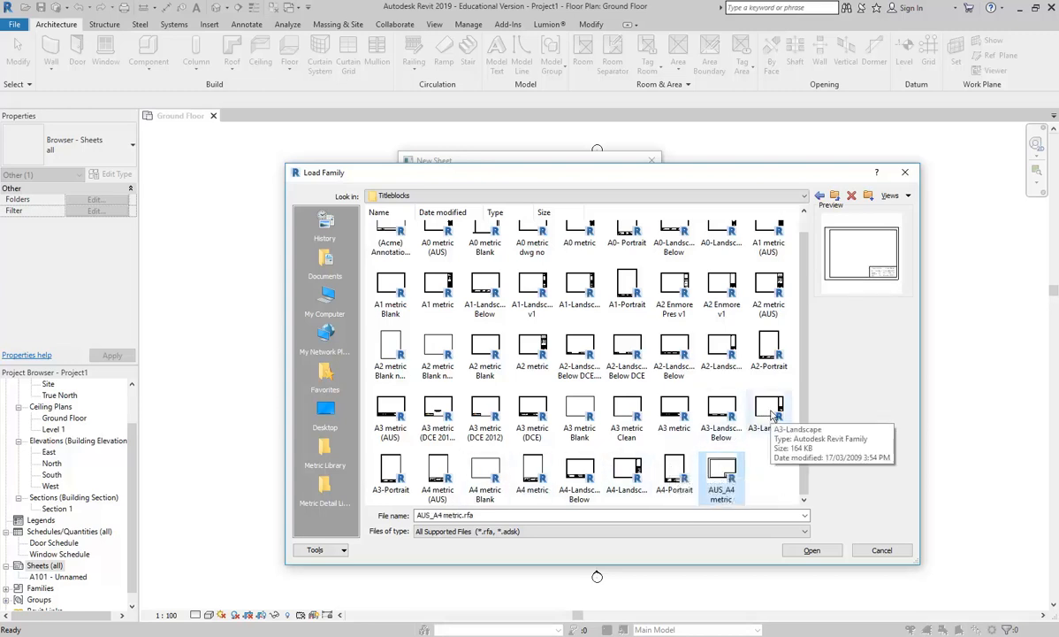
click(488, 411)
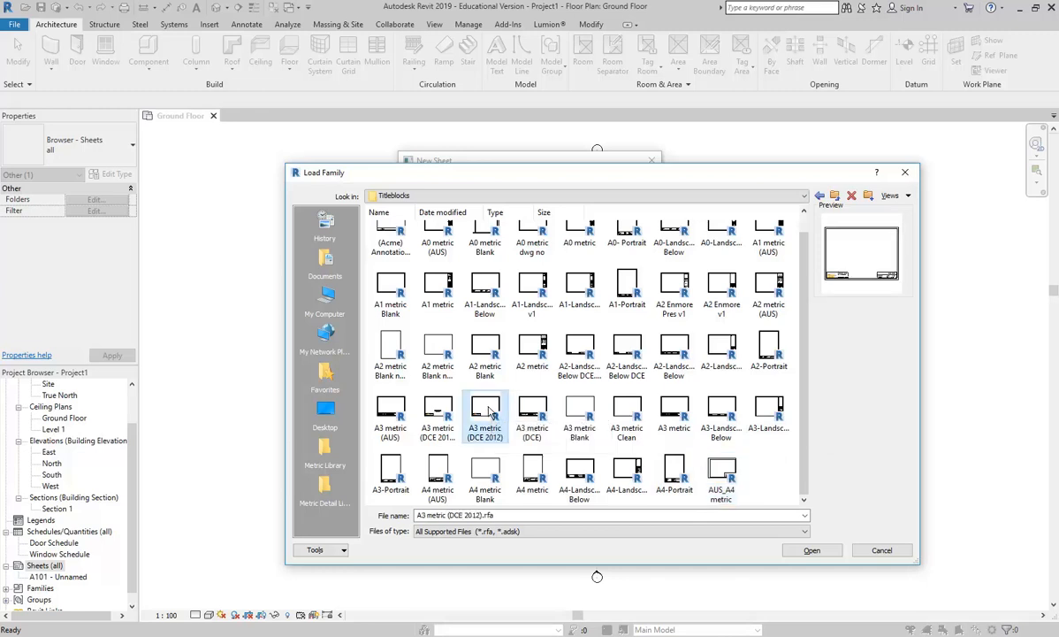
click(439, 413)
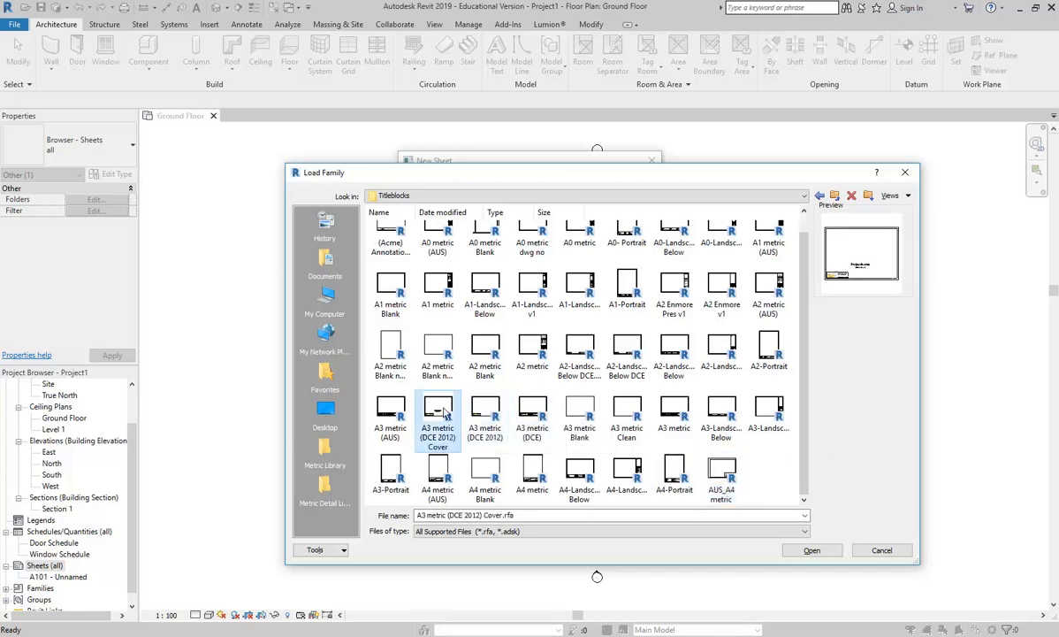
click(525, 404)
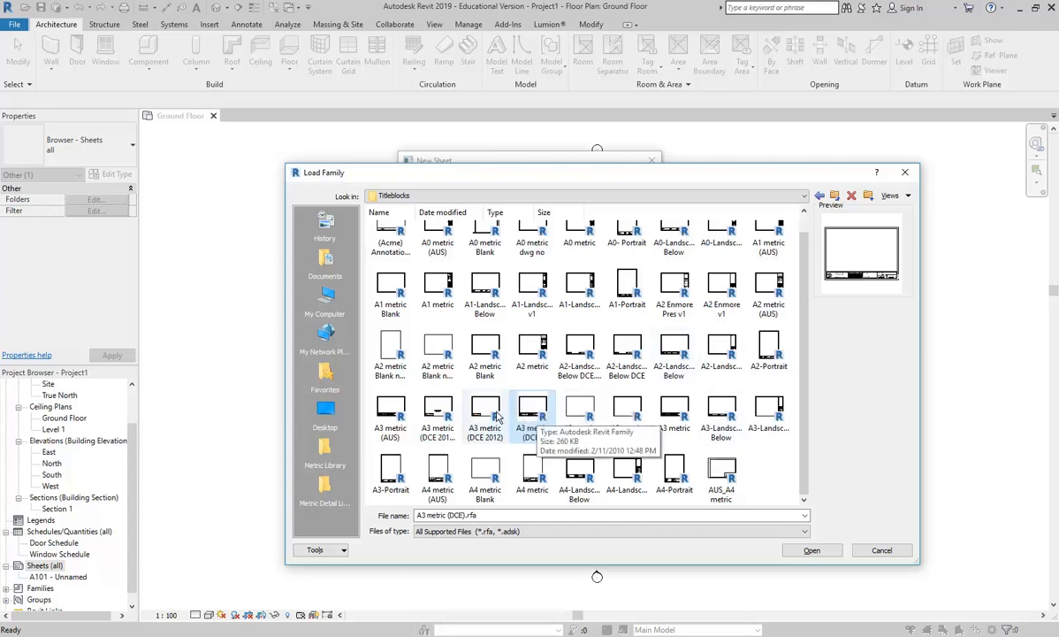
click(493, 415)
click(531, 475)
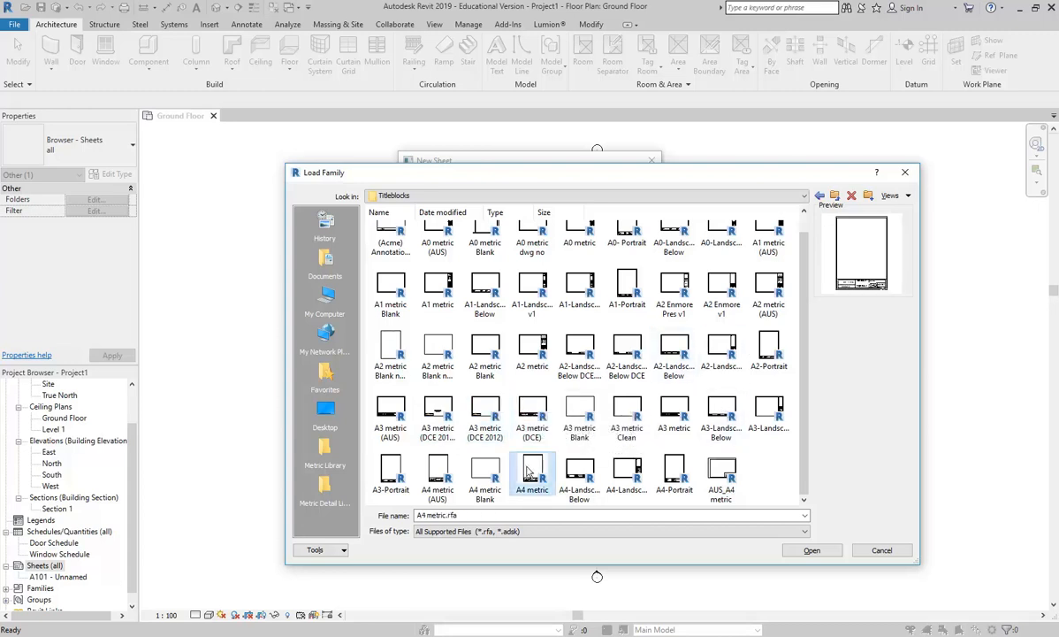
click(721, 475)
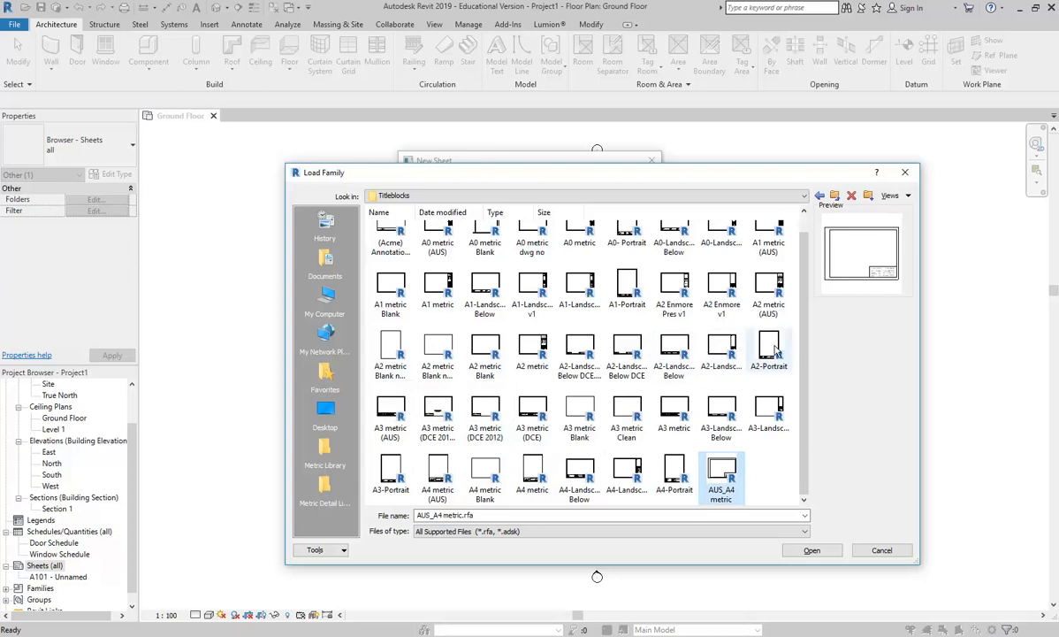
click(769, 416)
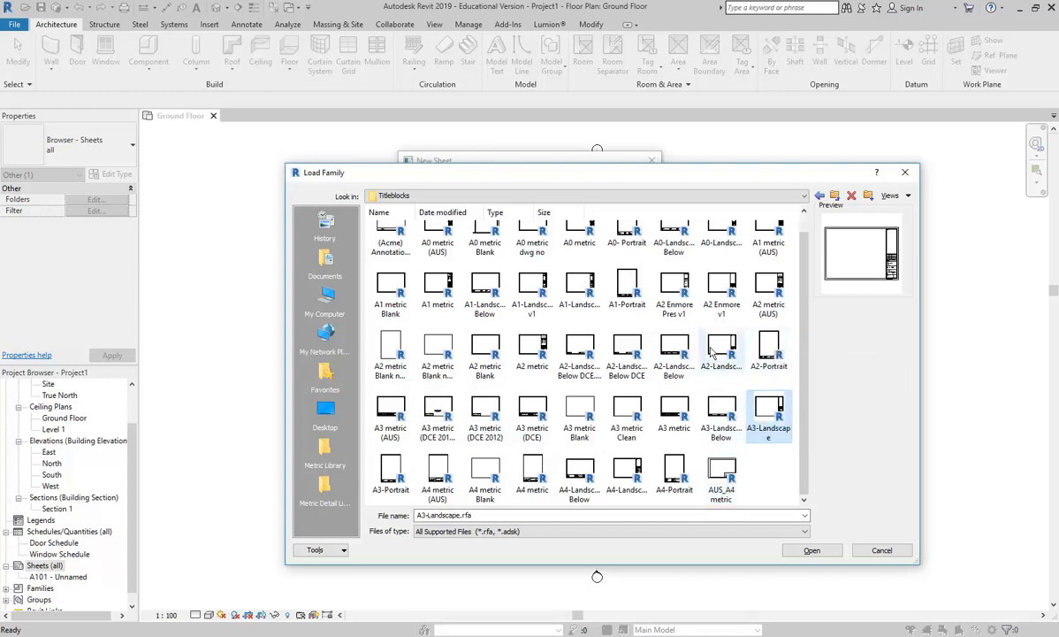
click(571, 410)
click(623, 412)
click(676, 415)
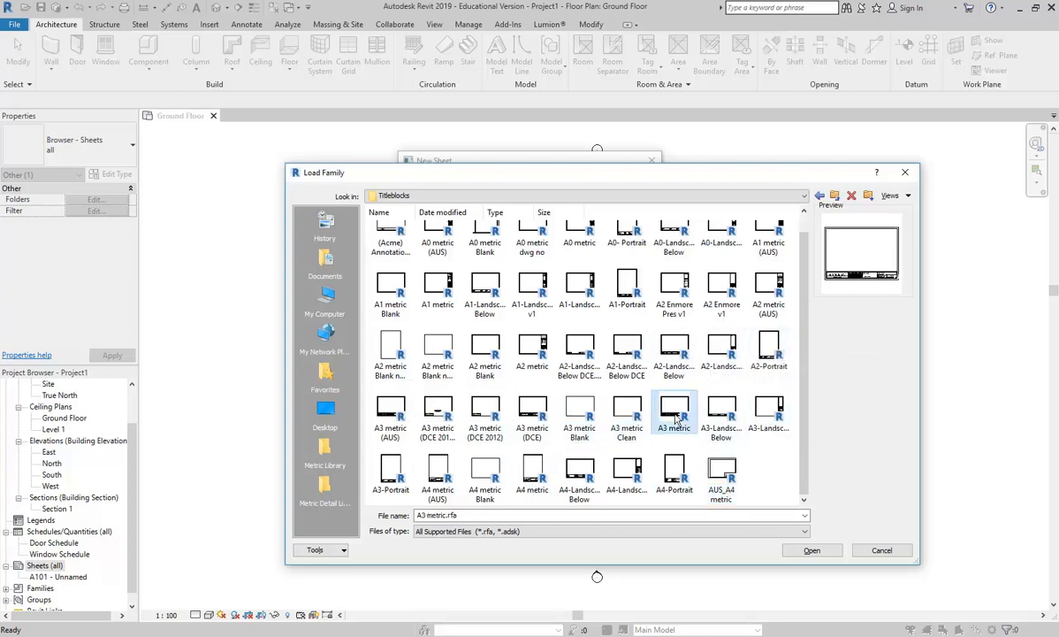
click(532, 412)
click(484, 413)
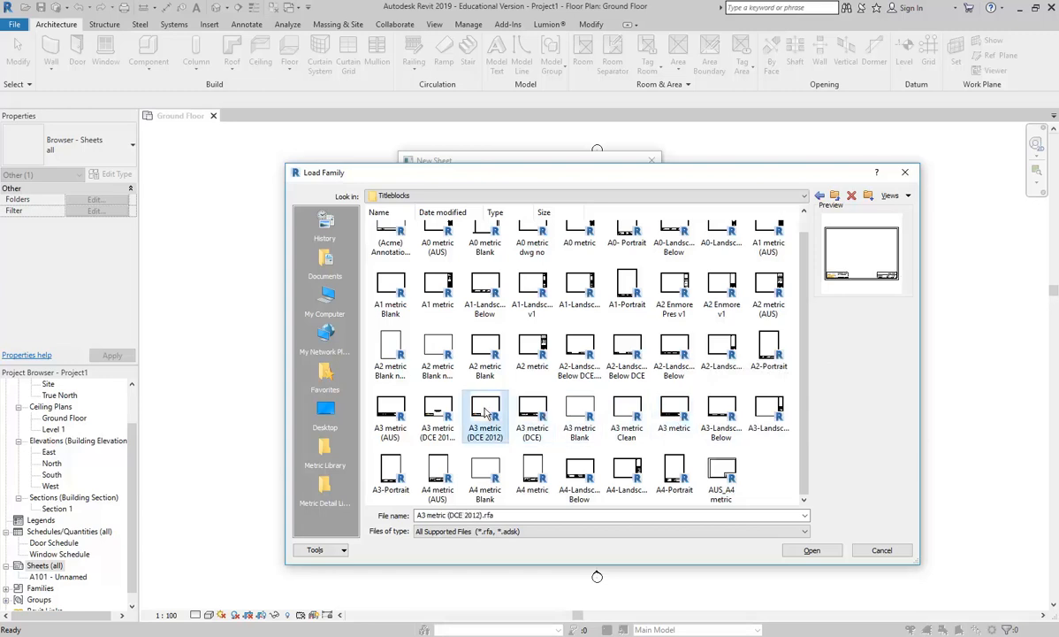
- Load the A3 metric (DCE 2012) title block and create the new sheet with it
click(442, 414)
click(495, 415)
double_click(485, 416)
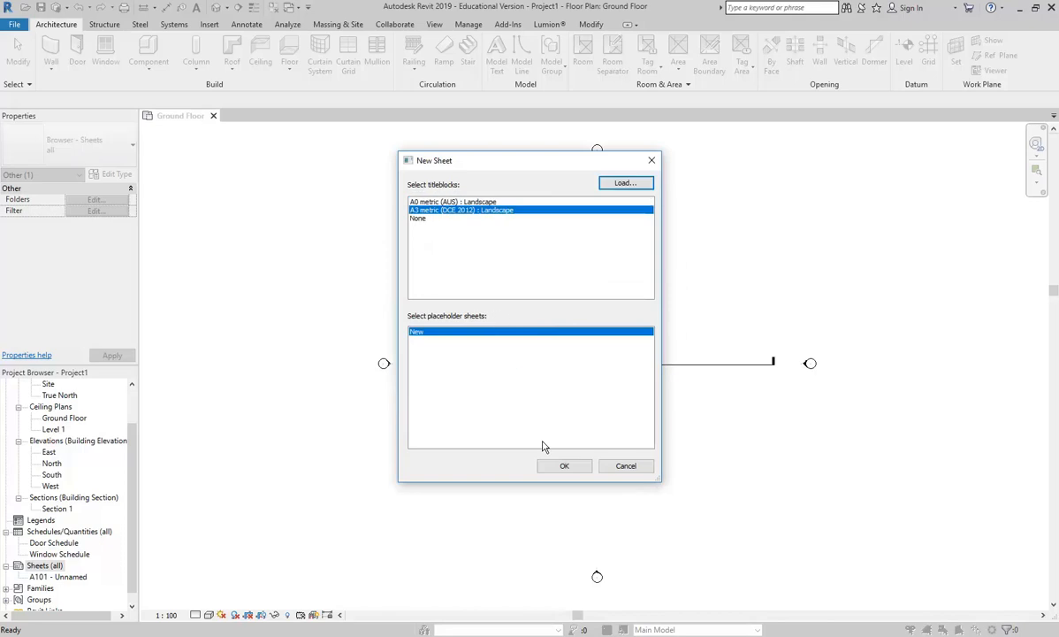
click(563, 464)
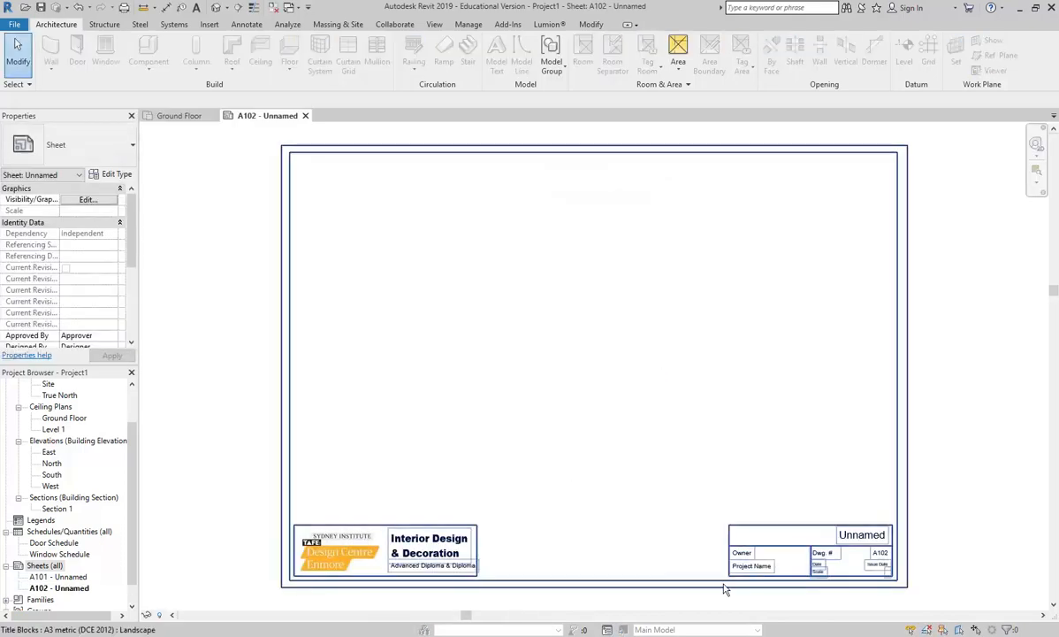
- Inspect the title block on sheet A102 and open its A3 metric (DCE 2012) family for editing
middle_drag(722, 542, 534, 406)
scroll(511, 398, up, 2)
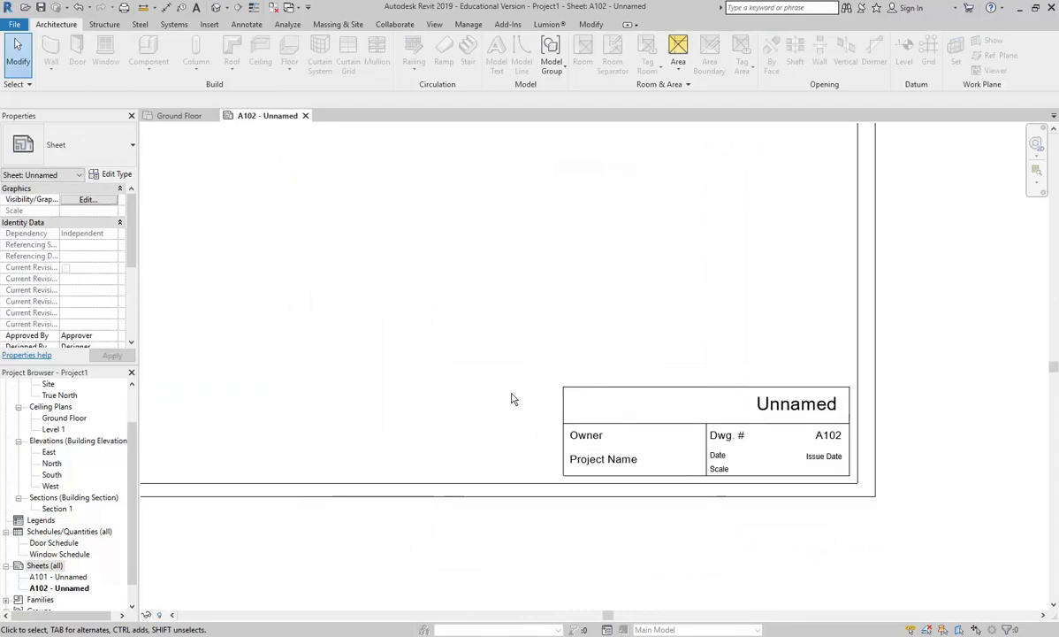
scroll(718, 478, down, 2)
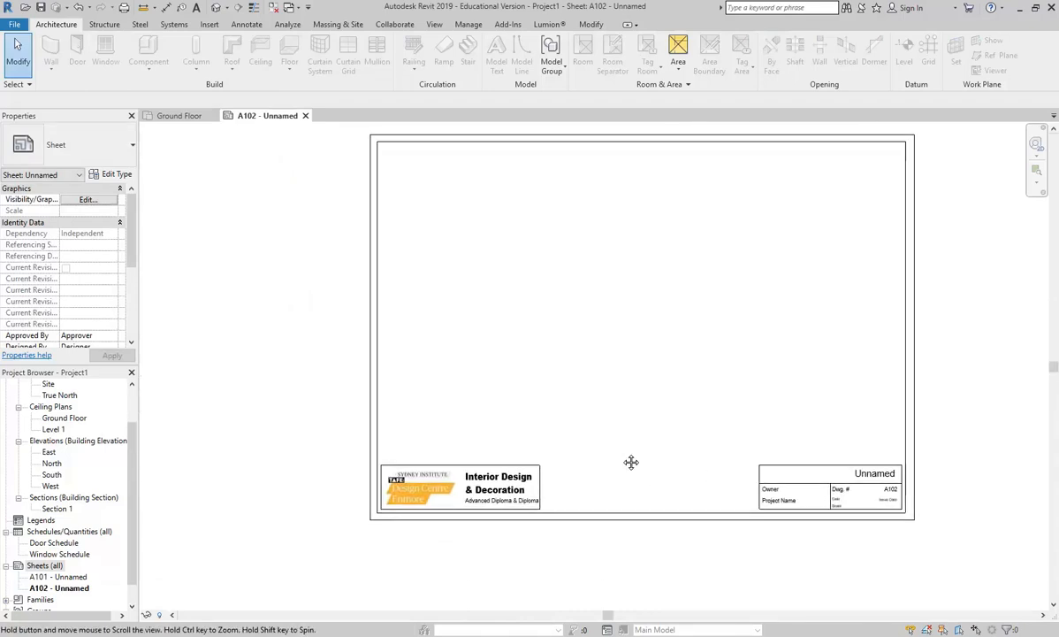
scroll(546, 428, up, 1)
drag(183, 385, 486, 530)
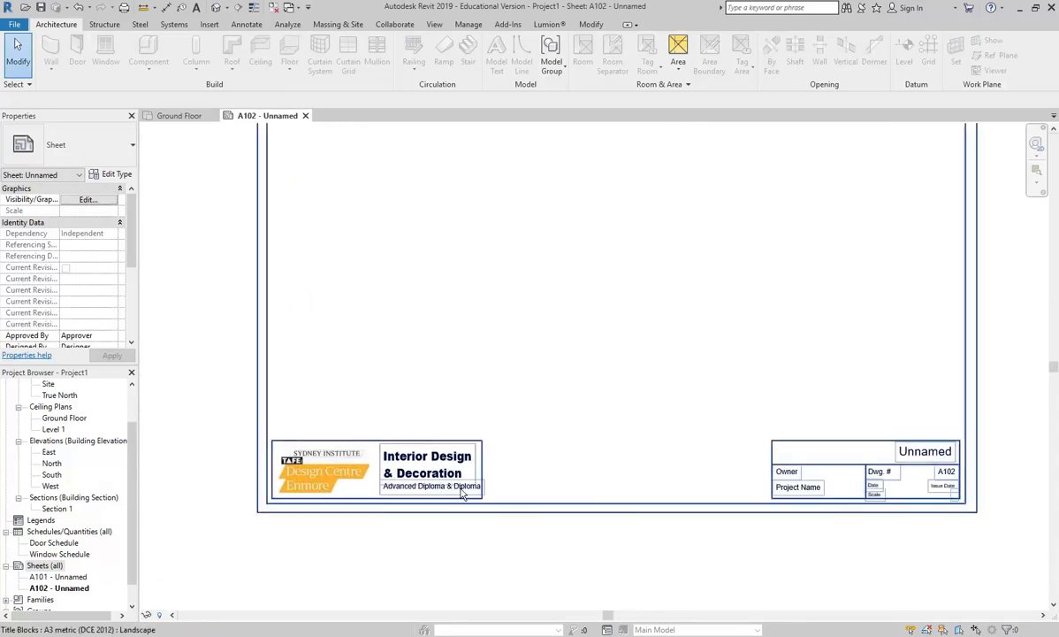
click(468, 426)
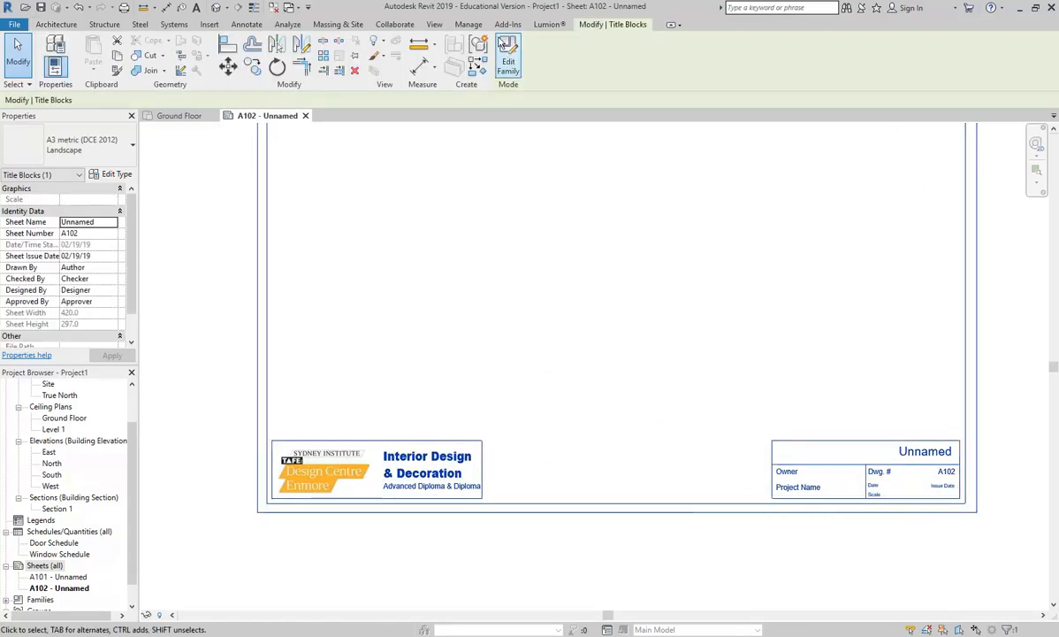
double_click(446, 353)
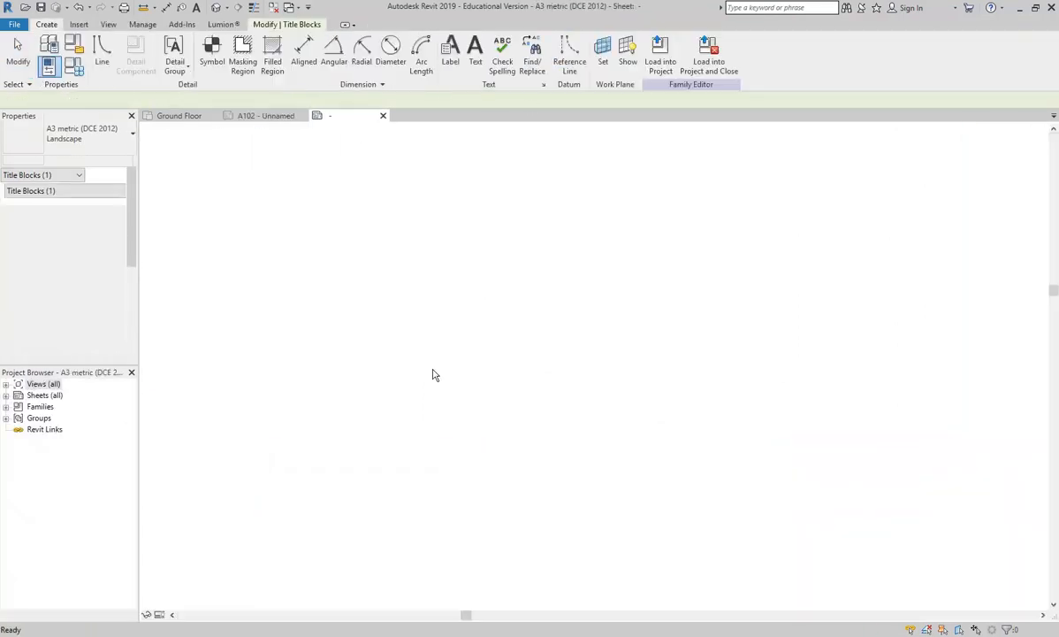
- Delete the Design Centre Enmore logo and the Interior Design & Decoration text with their frame from the title block family
drag(222, 390, 525, 606)
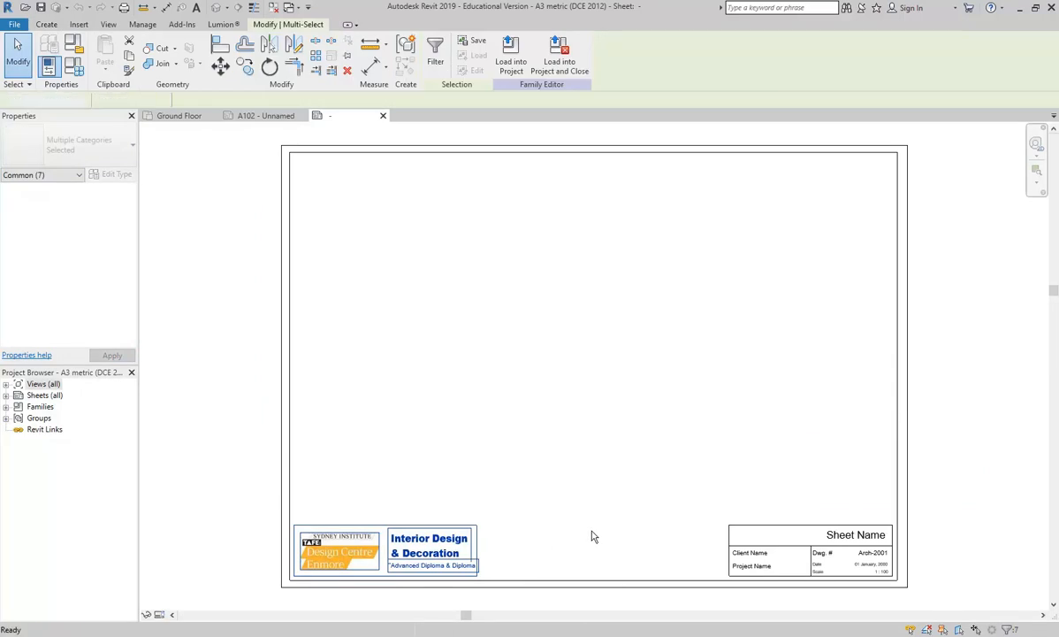
key(Delete)
scroll(560, 374, up, 5)
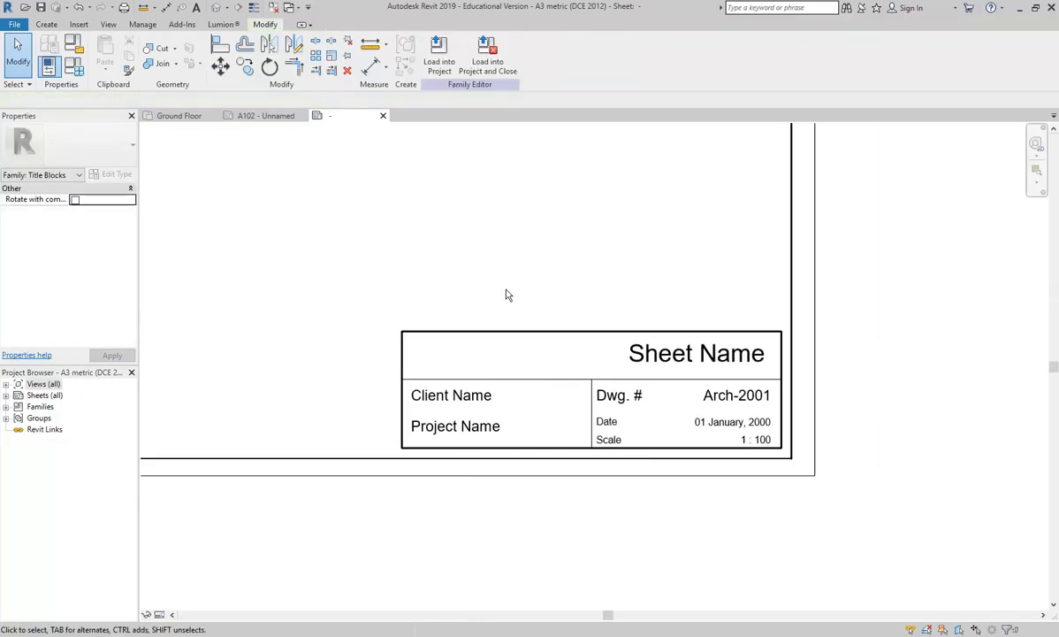
- Delete the inner border rectangle of the title block family, keeping the outer sheet outline and the sheet information box
scroll(505, 294, down, 6)
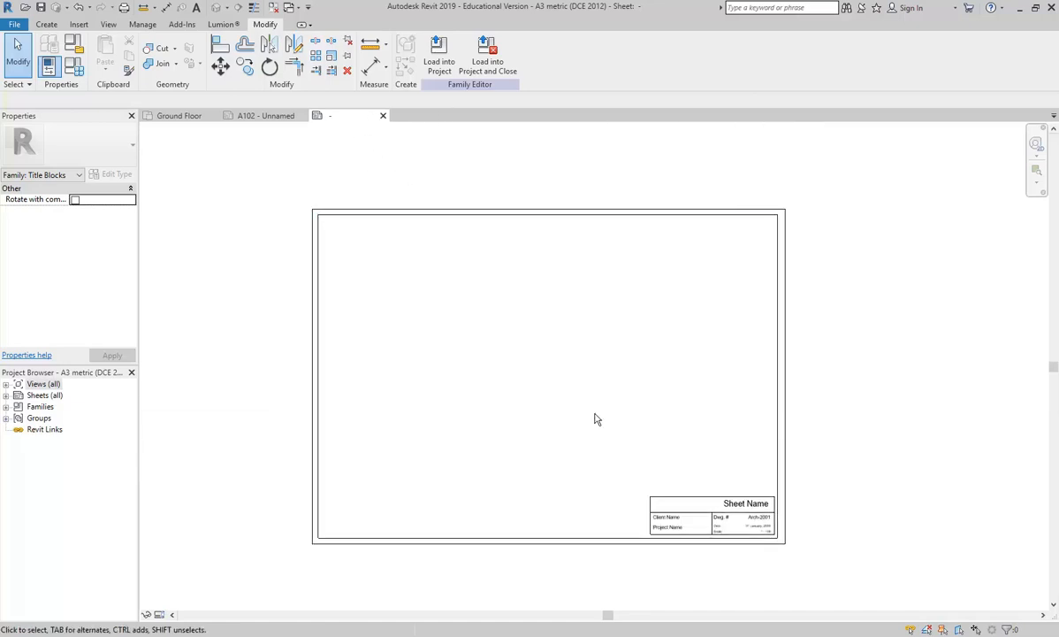
key(Tab)
click(424, 221)
key(Delete)
middle_drag(575, 463, 521, 429)
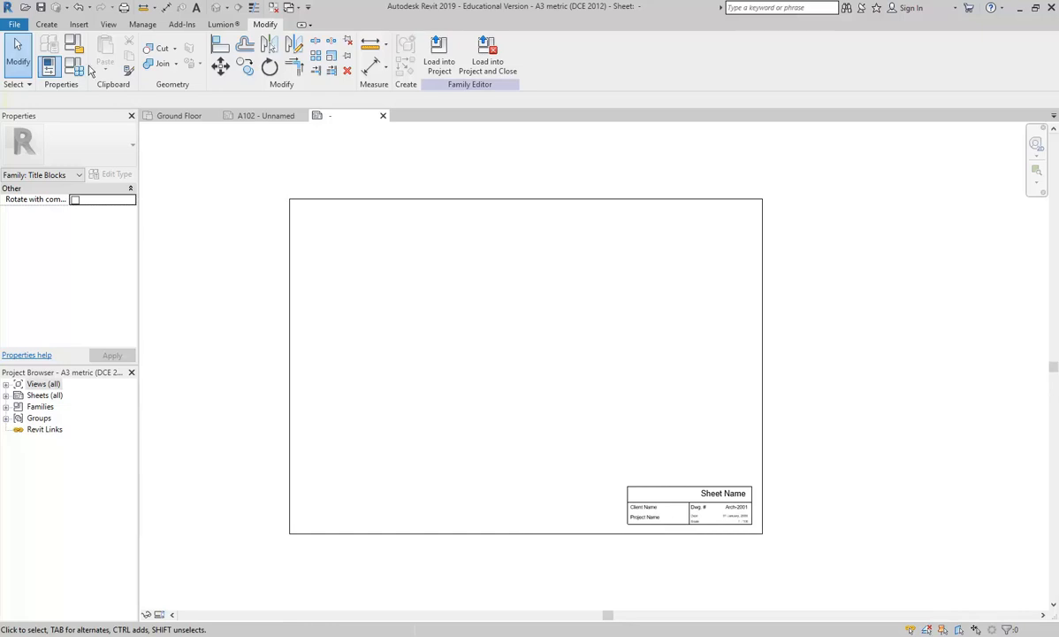
click(14, 24)
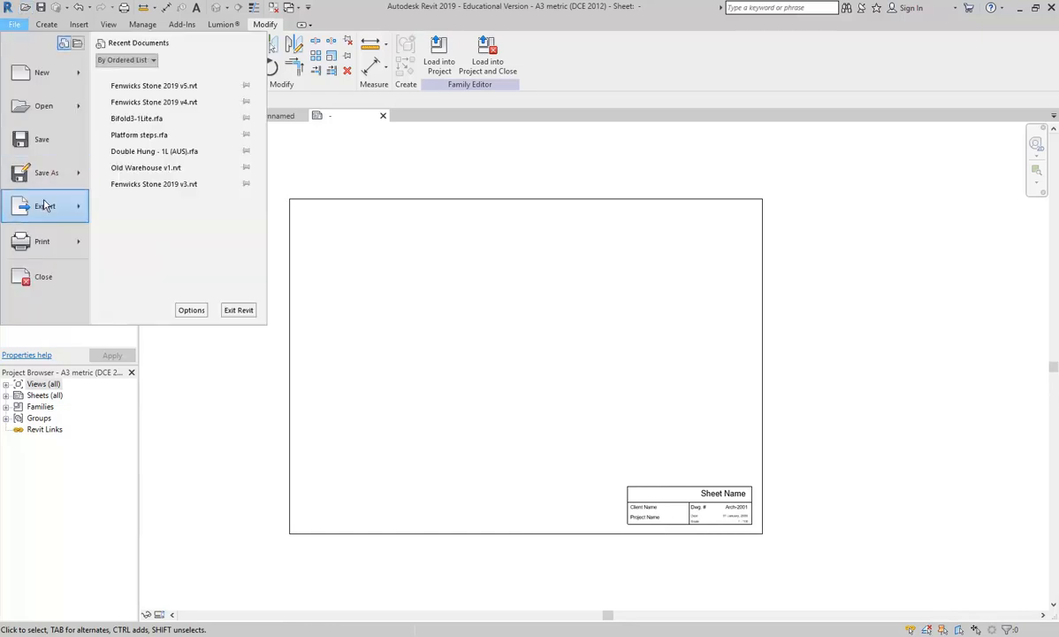
mouse_move(46, 205)
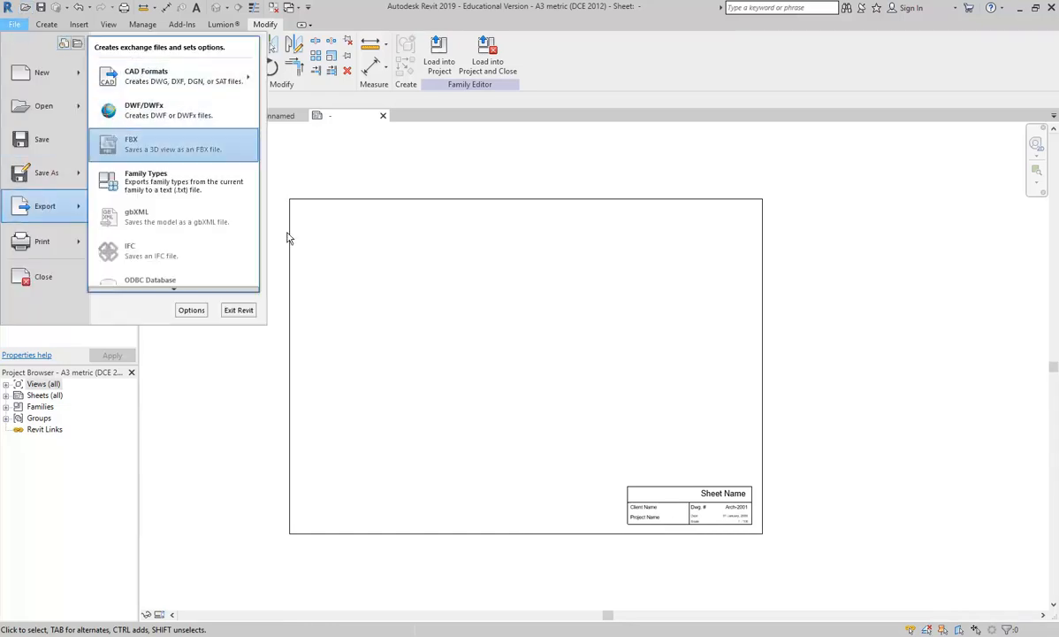
click(397, 338)
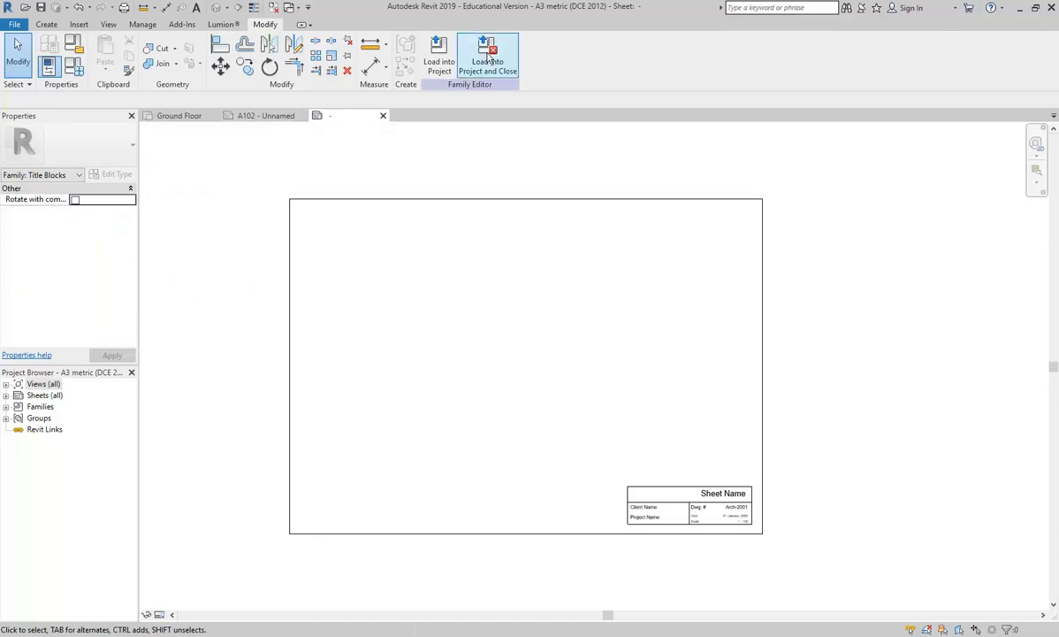
- Load the edited A3 title block family into the project, overwriting the existing version
click(440, 61)
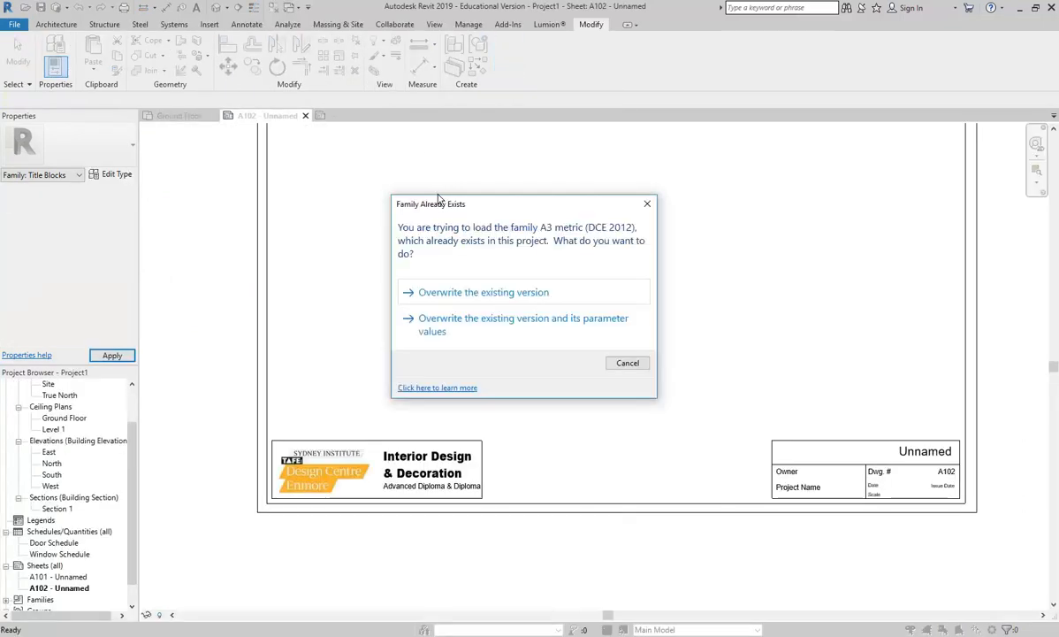
click(468, 297)
scroll(754, 378, down, 3)
middle_drag(698, 301, 662, 400)
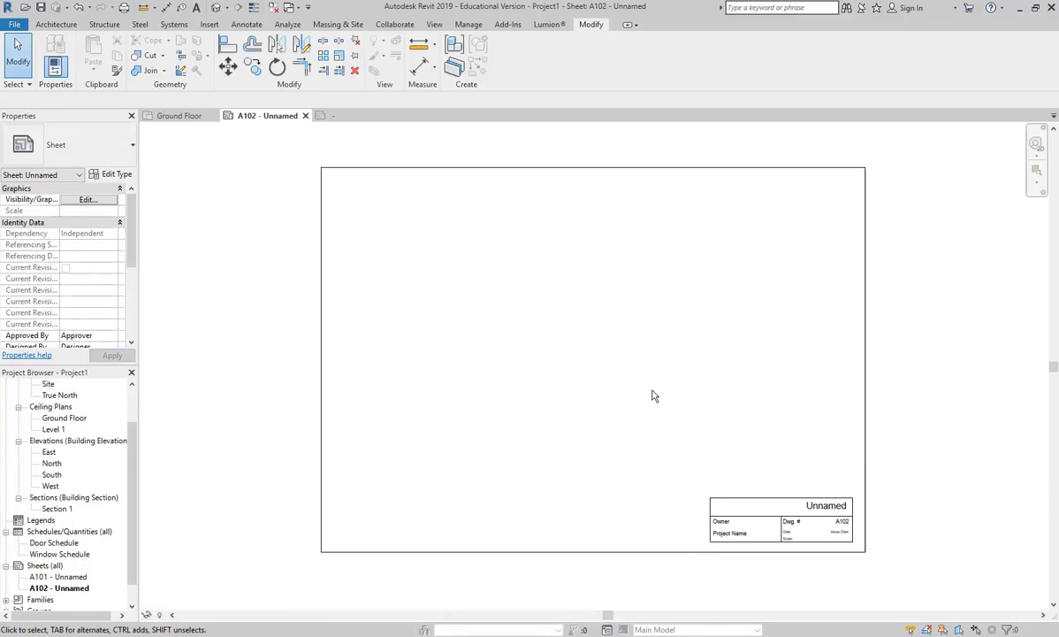
- Set up a DWG export of sheet A102 with views and links not exported as external references
click(13, 24)
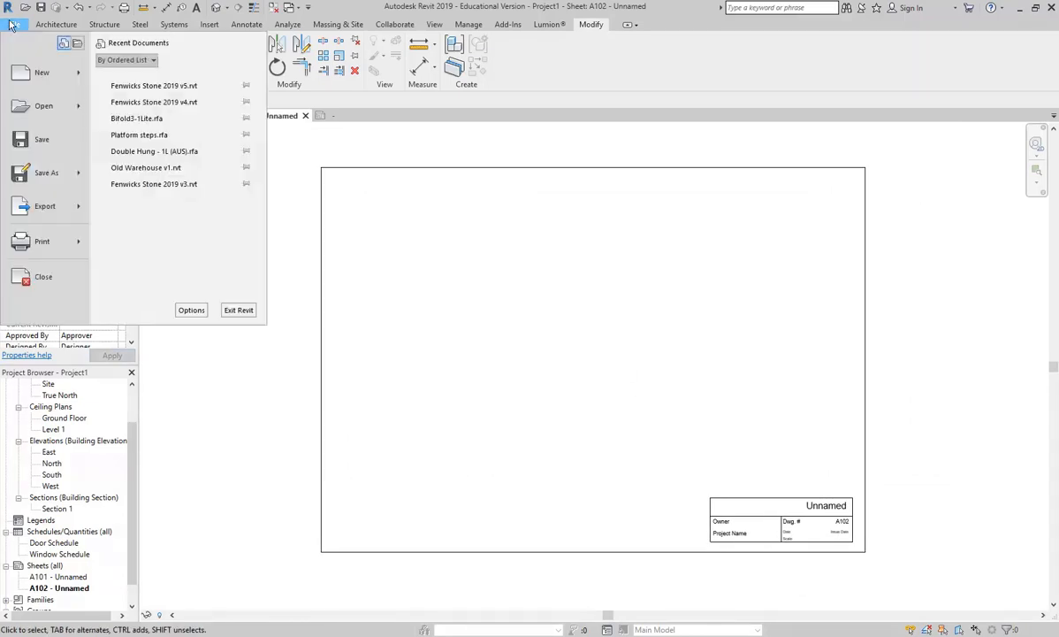
mouse_move(62, 181)
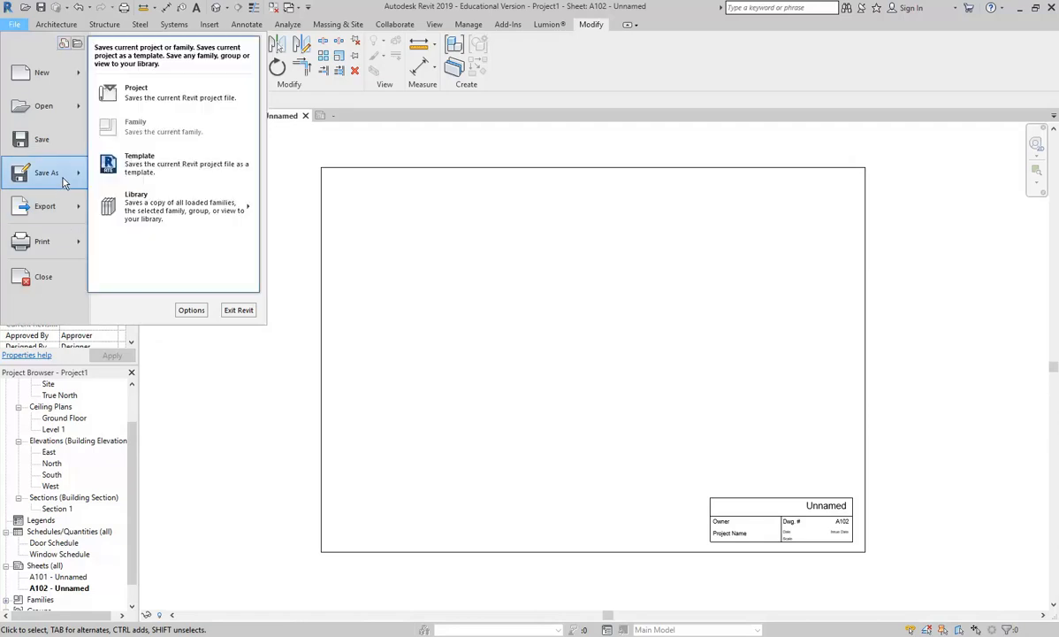
mouse_move(52, 212)
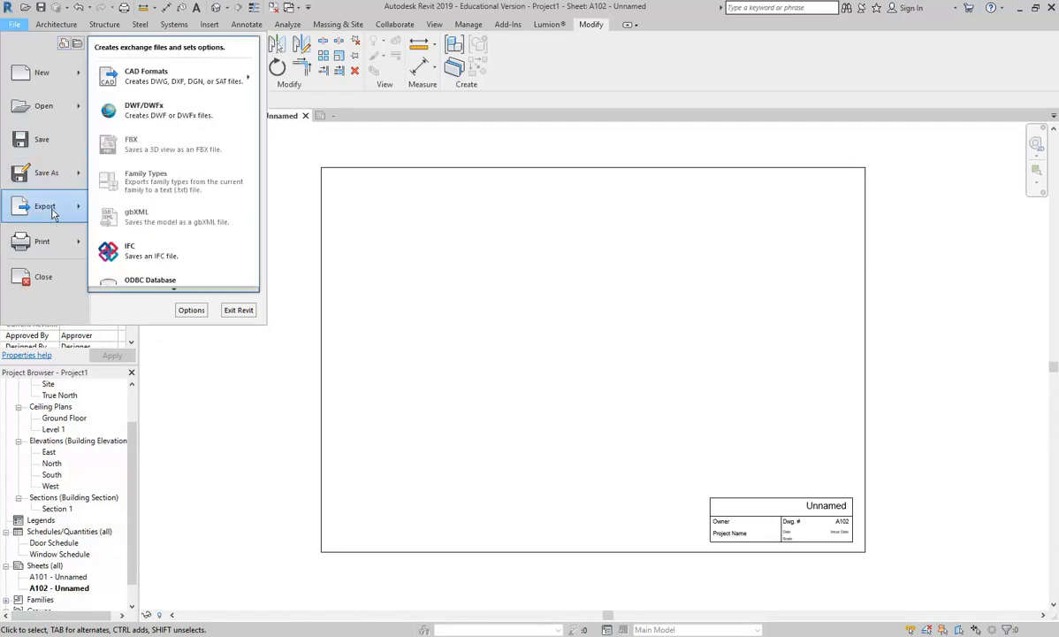
mouse_move(144, 77)
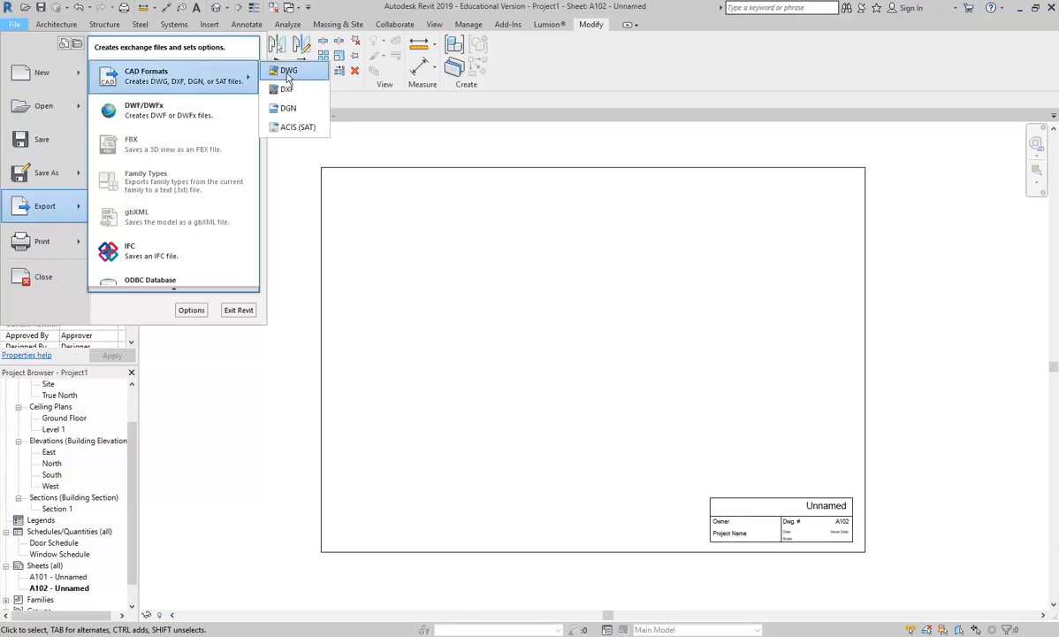
click(287, 72)
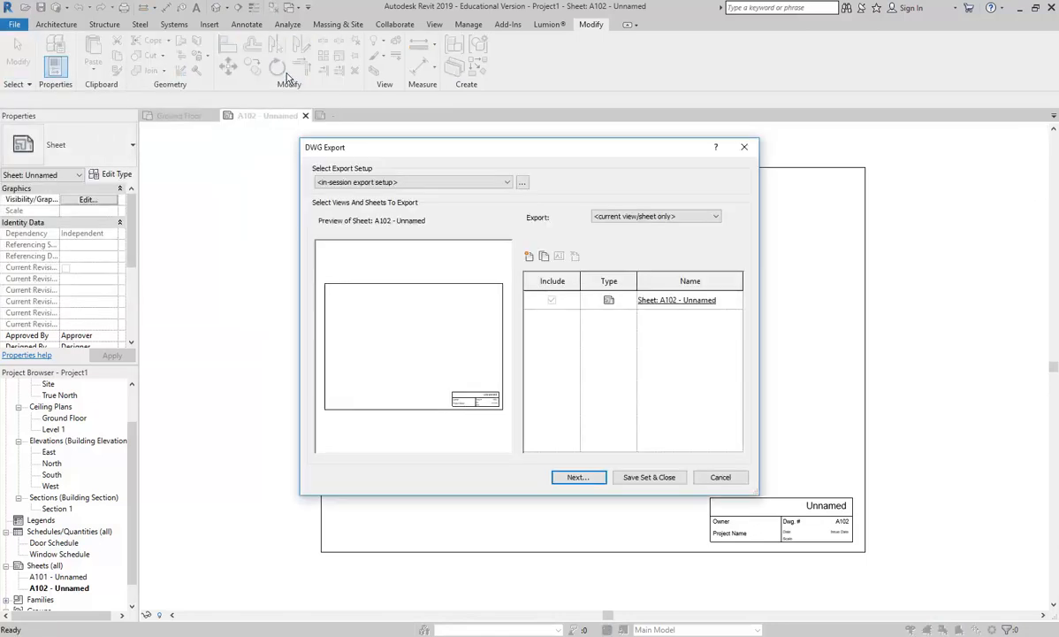
click(578, 477)
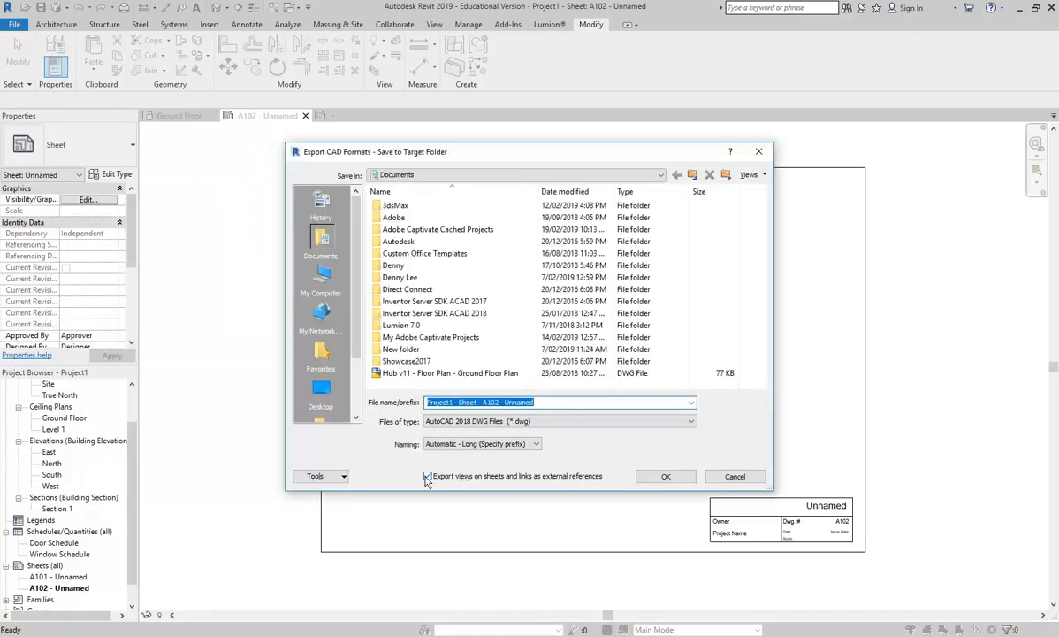
click(428, 477)
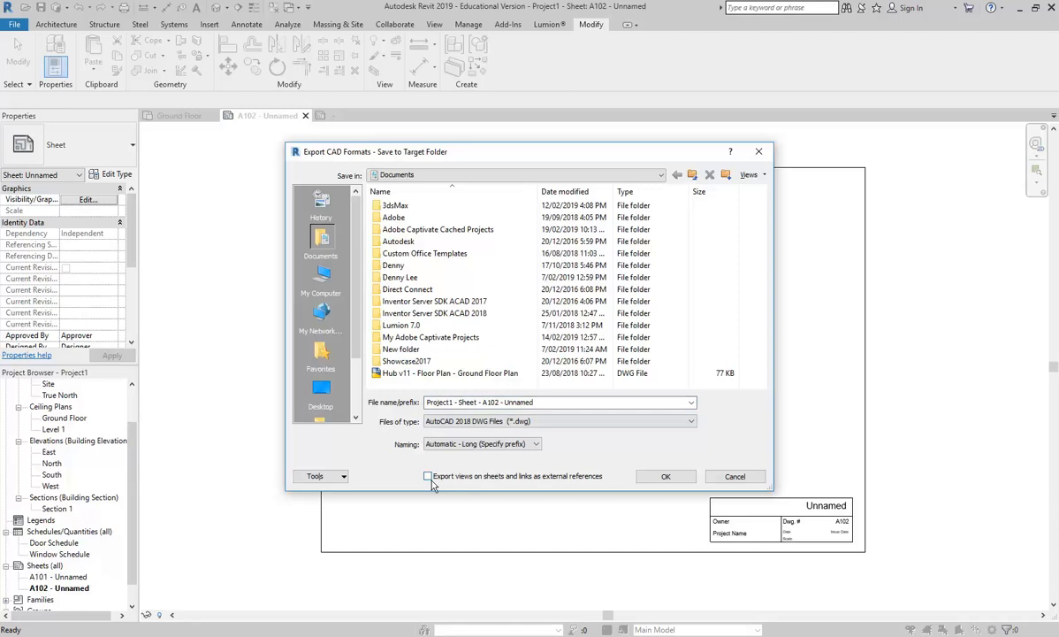
click(461, 176)
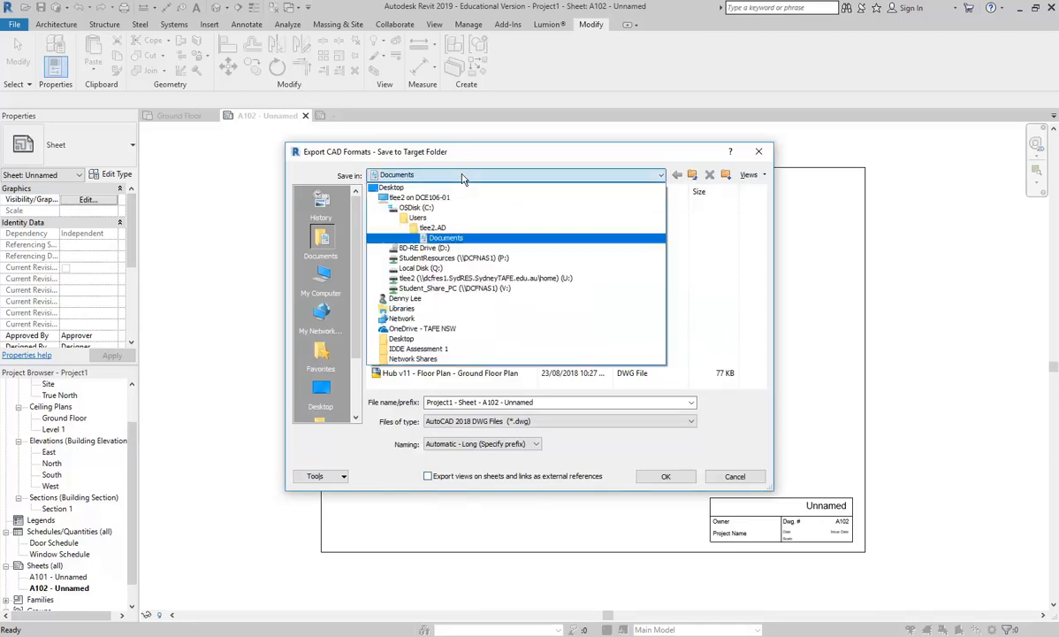
click(469, 257)
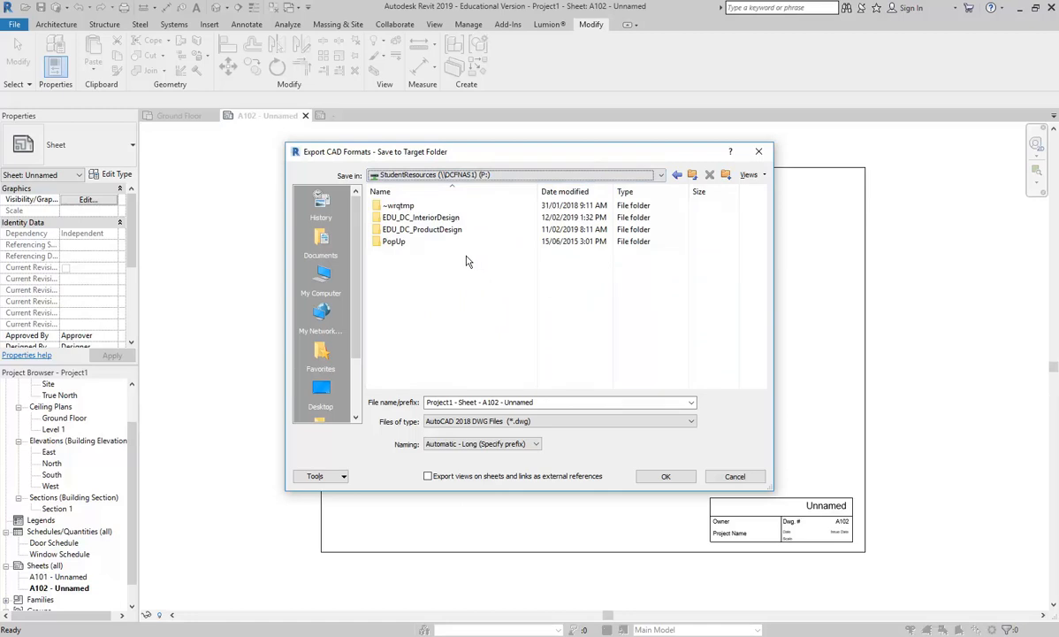
double_click(410, 217)
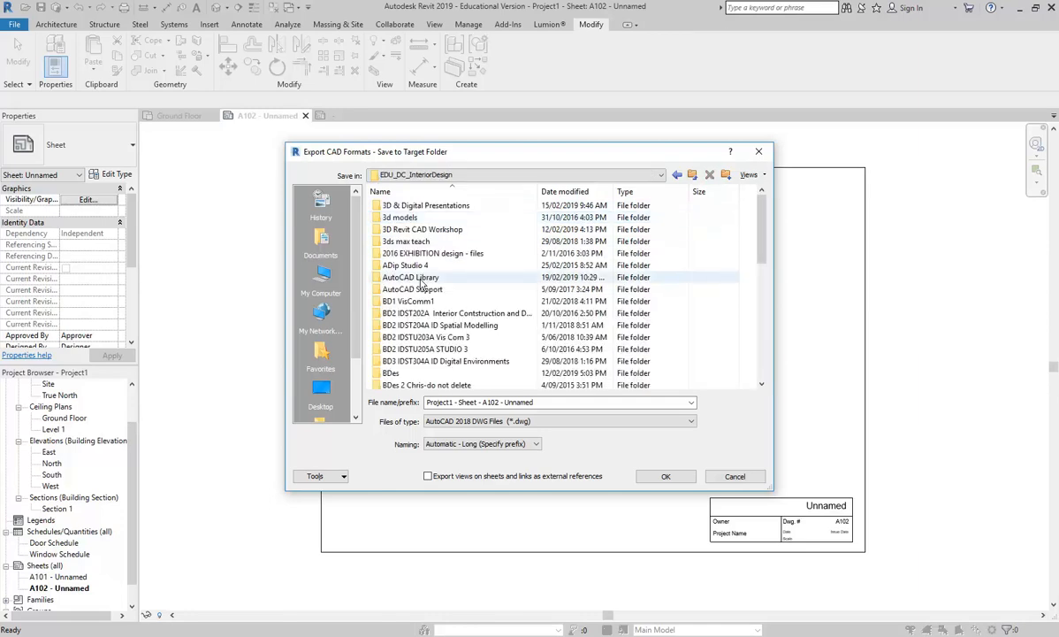
- Choose the 2019 folder on the home (U:) drive as the export's target folder
click(416, 174)
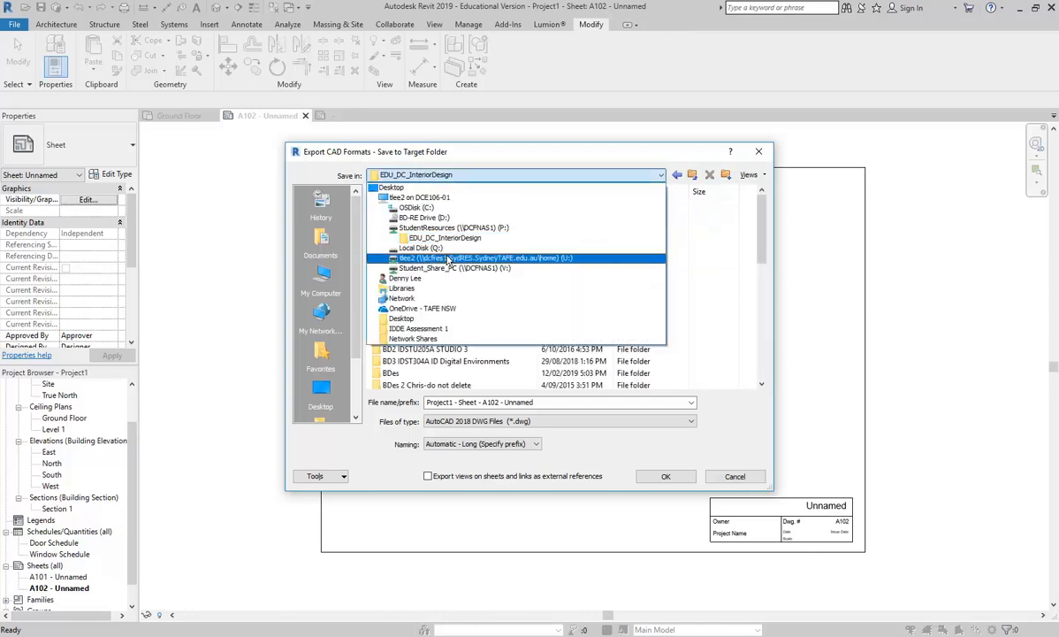
click(448, 251)
click(445, 177)
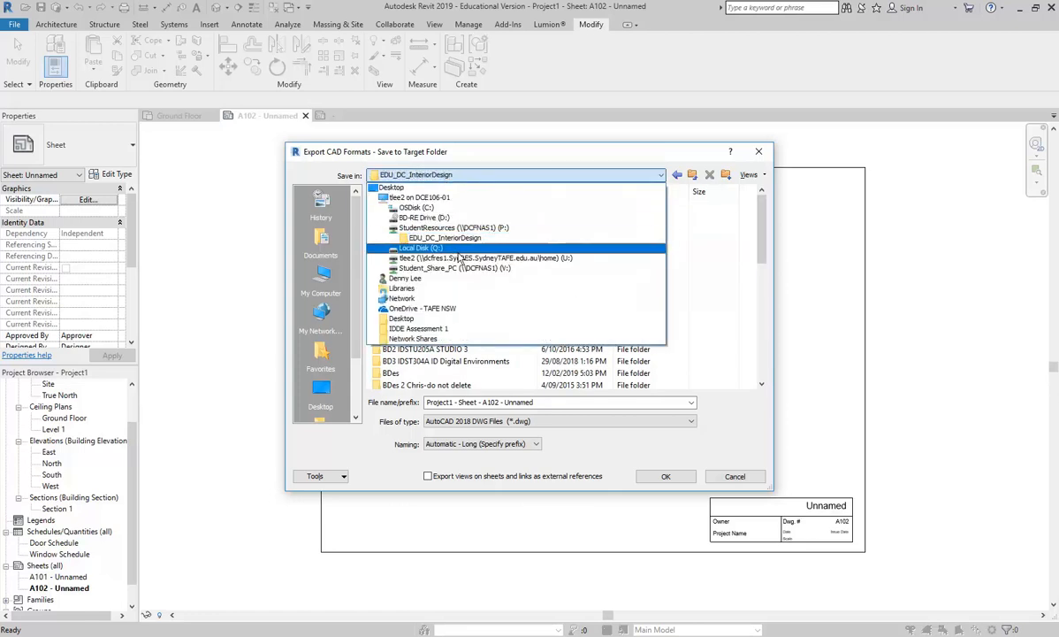
click(459, 258)
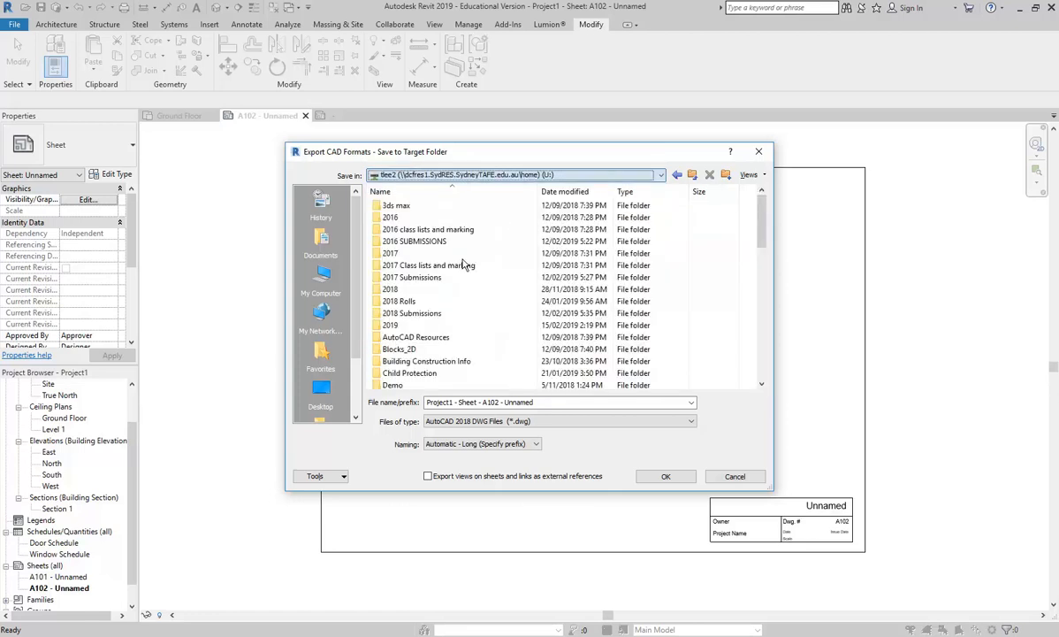
double_click(392, 289)
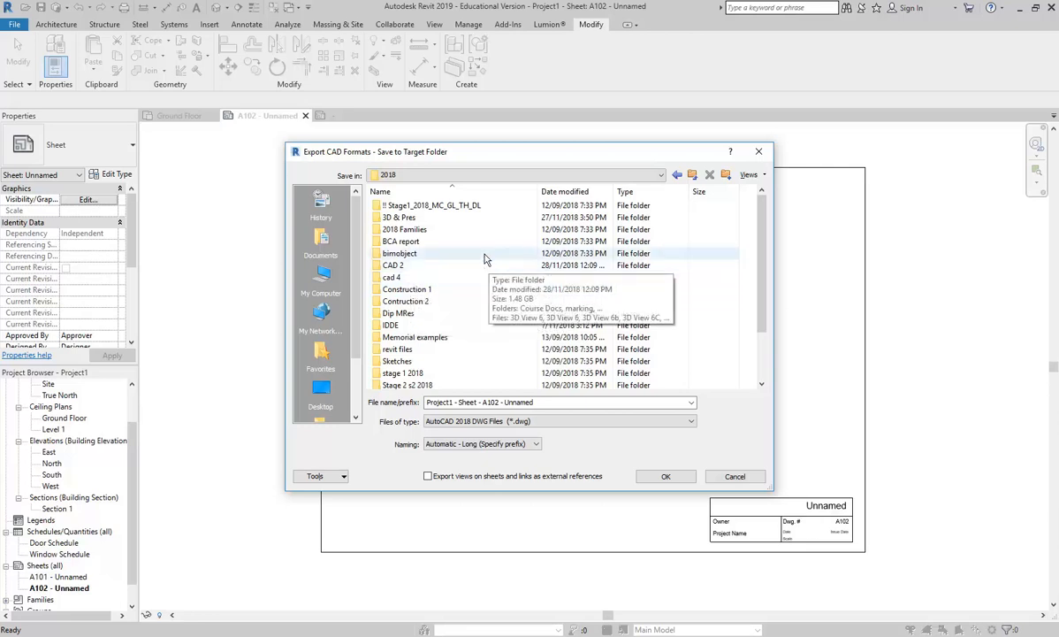
click(693, 175)
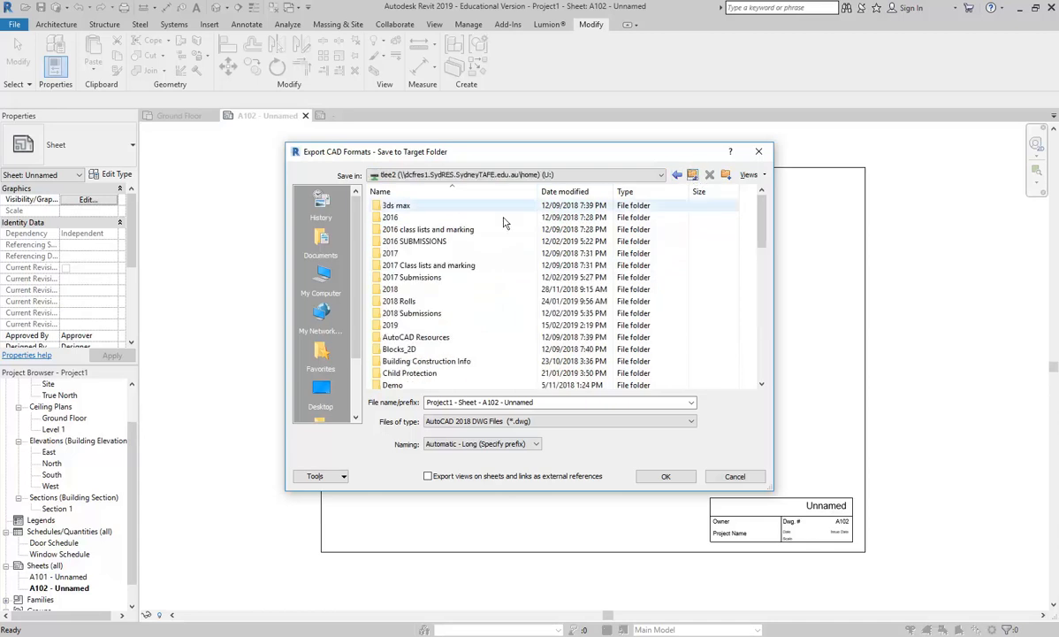
double_click(389, 305)
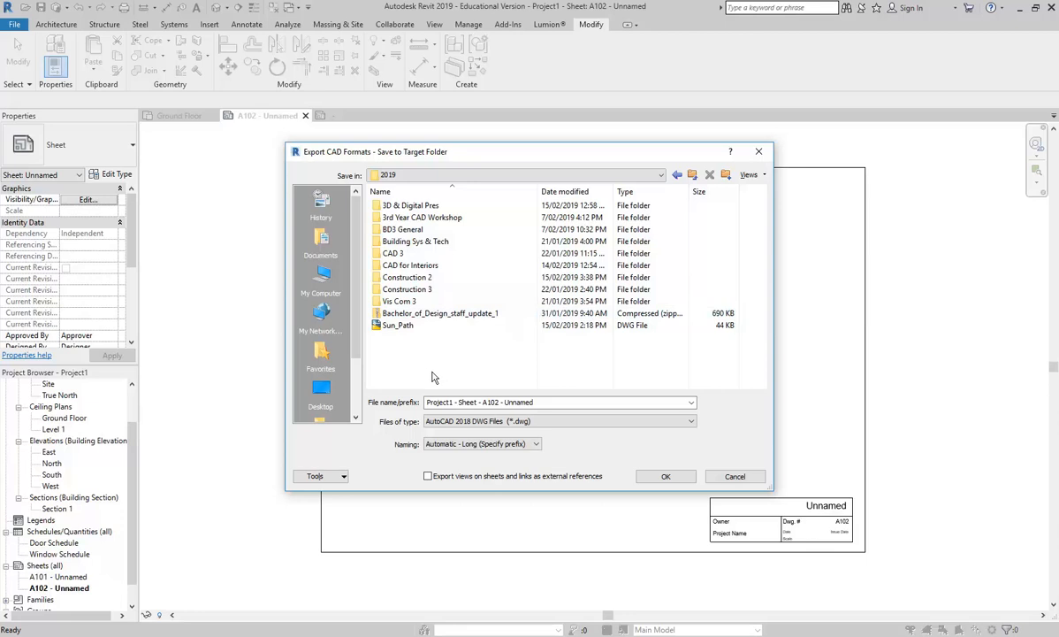
- Name the export file Project1 - Sheet - A102 - TB and export it as an AutoCAD 2018 DWG
click(551, 401)
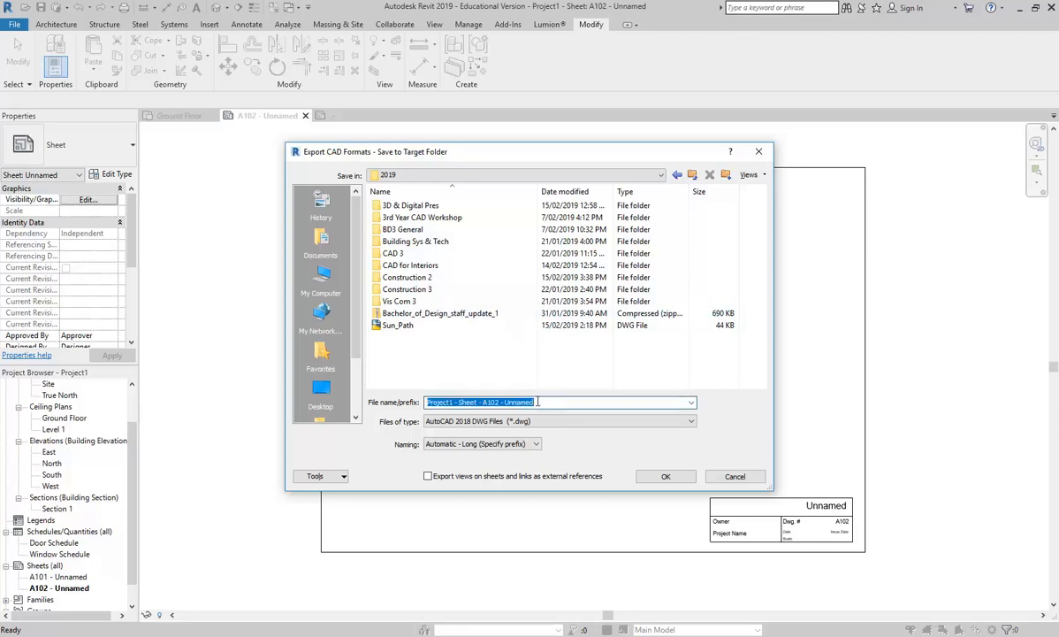
drag(504, 401, 563, 405)
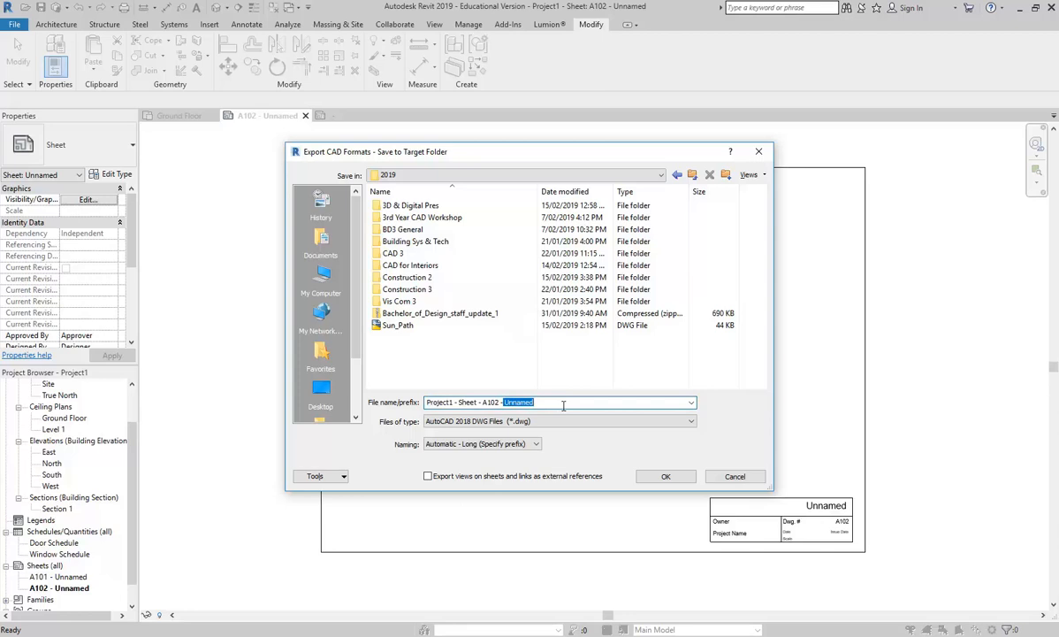
key(BackSpace)
click(668, 475)
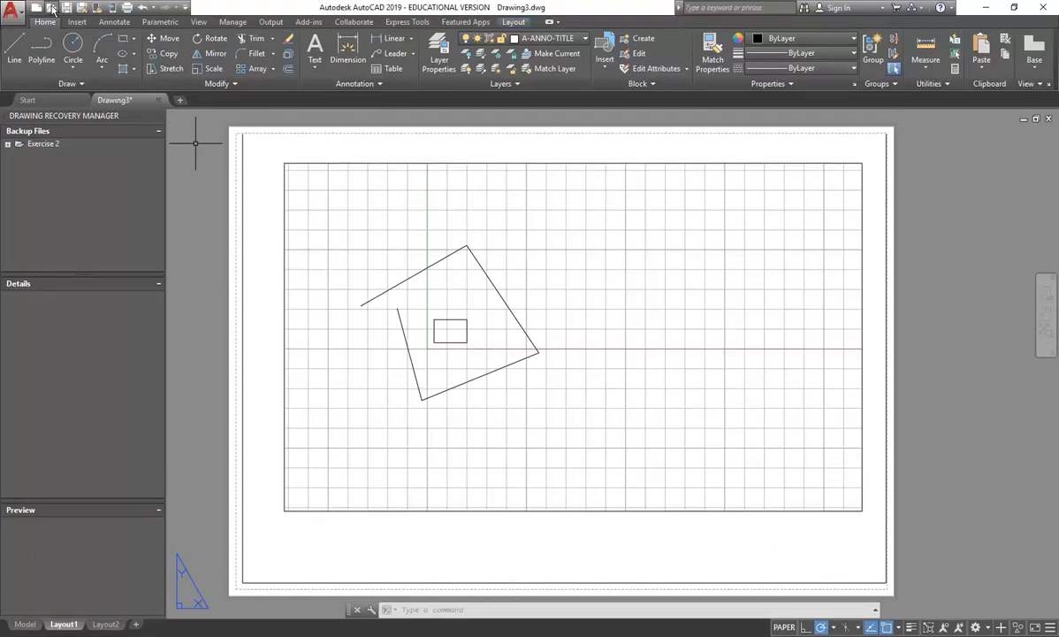
- Switch to AutoCAD and open the drawing Project1 - Sheet - A102 - TB from the 2019 folder on the U: drive
key(ctrl+o)
click(363, 296)
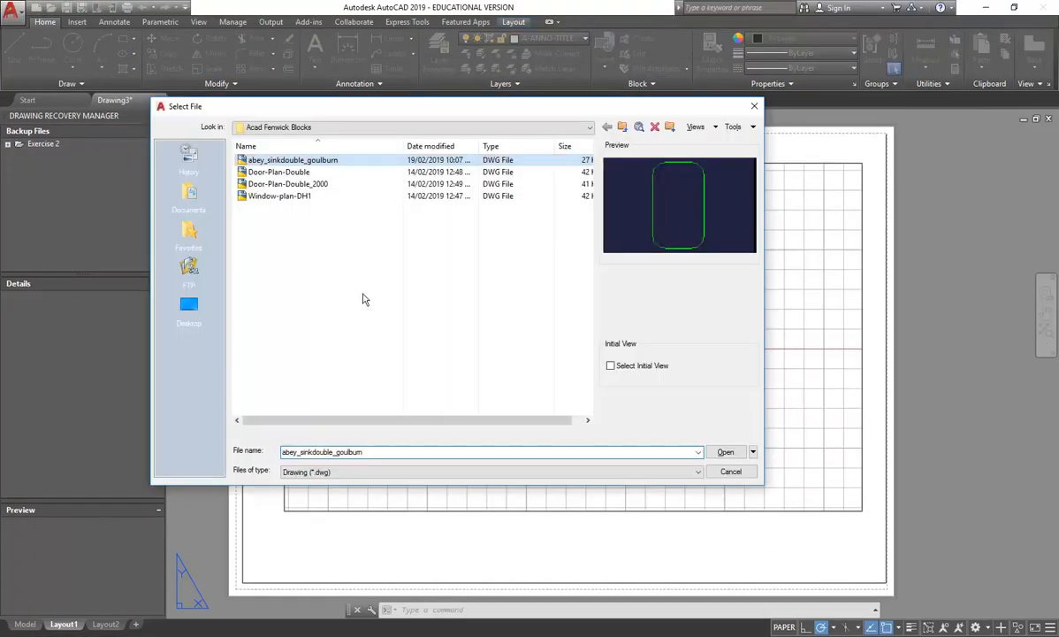
click(624, 129)
click(562, 128)
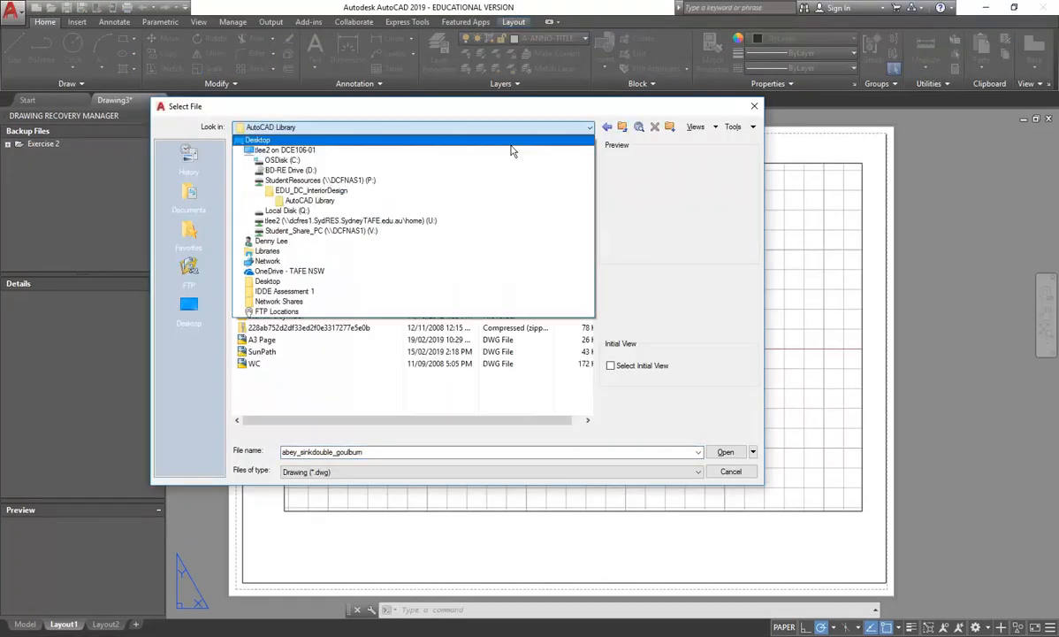
click(325, 224)
double_click(257, 268)
click(275, 281)
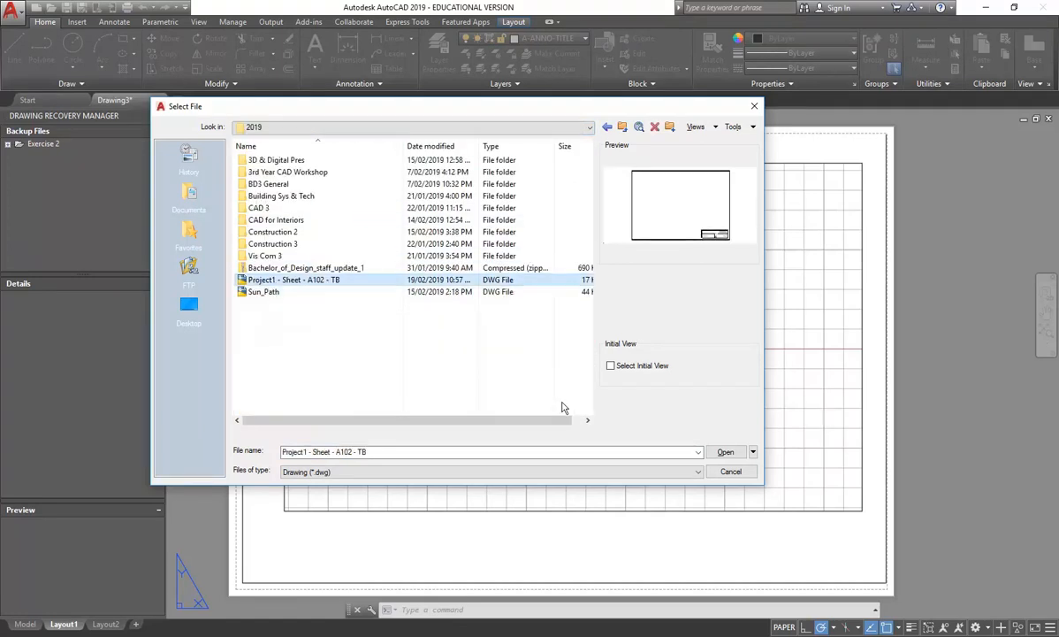
click(723, 452)
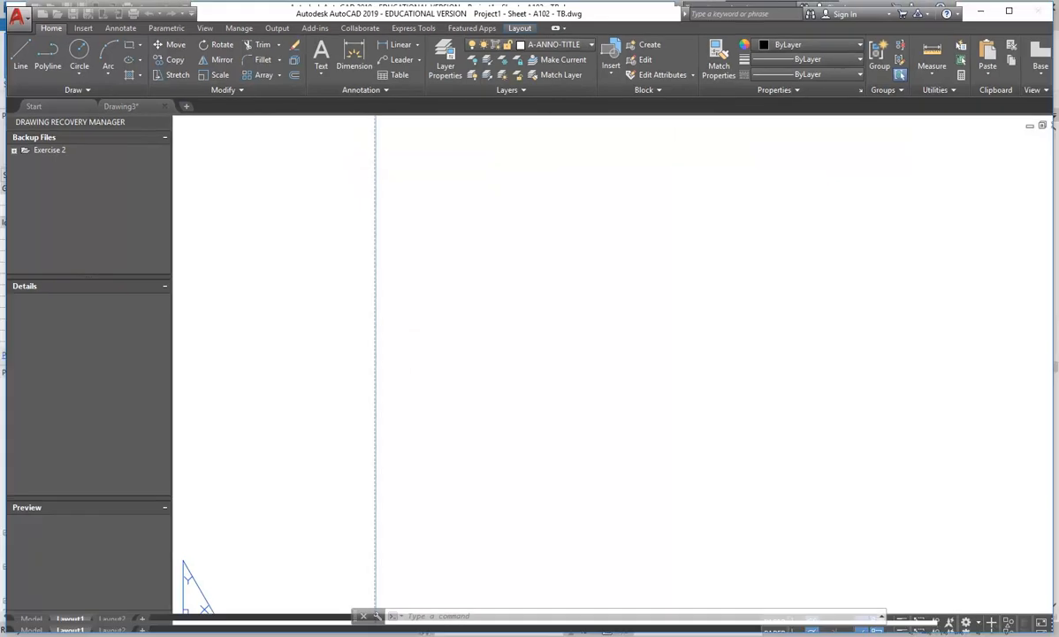
- Explode the title block on the sheet layout into separate lines and texts
scroll(585, 330, down, 7)
middle_drag(1017, 340, 394, 425)
scroll(407, 391, up, 1)
scroll(363, 381, up, 2)
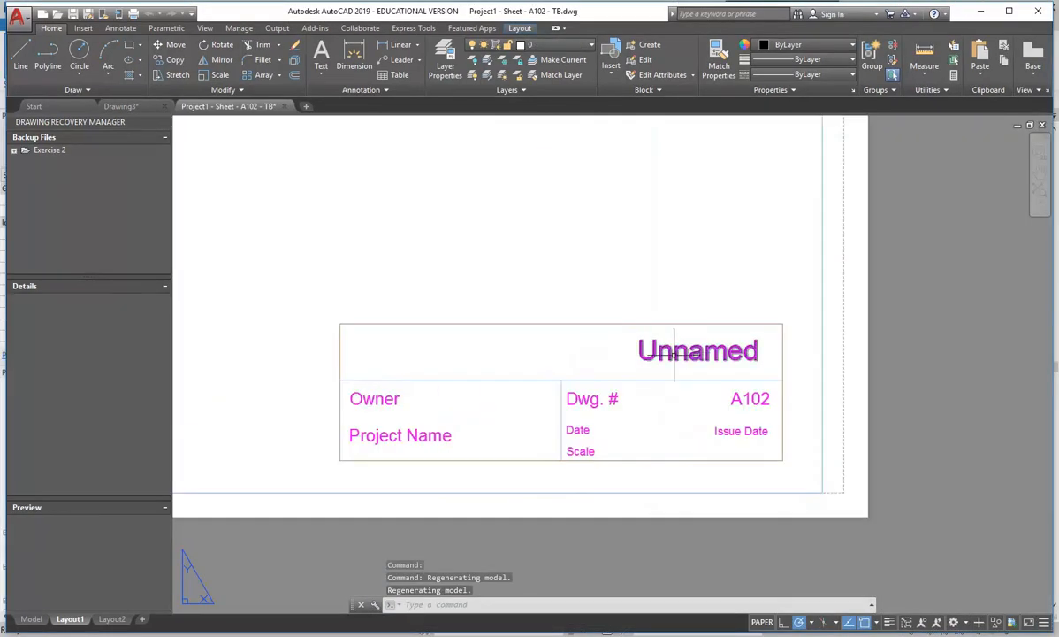
click(316, 306)
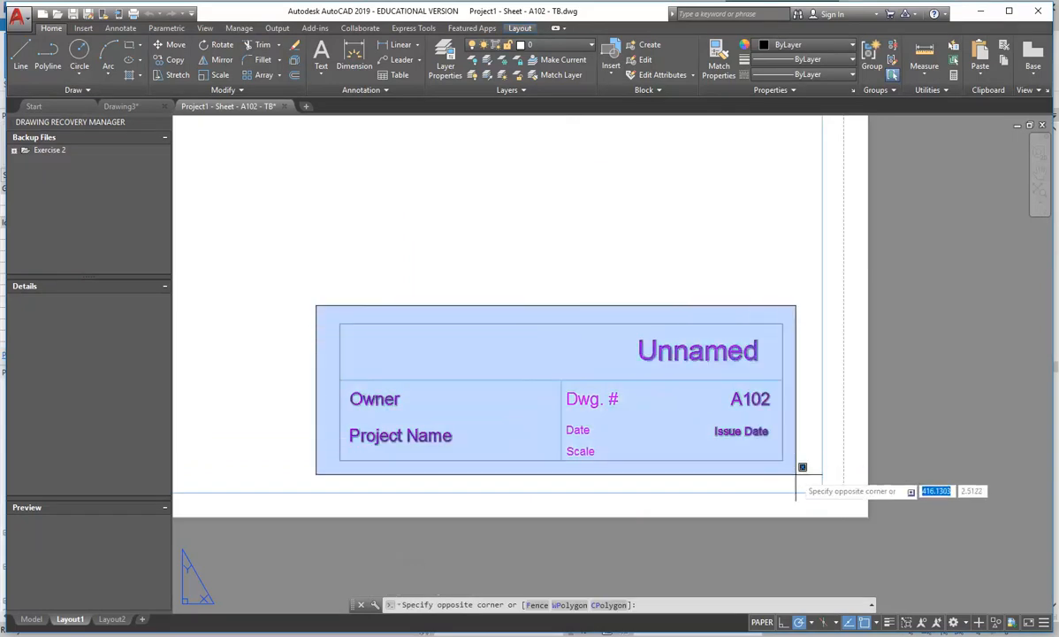
key(Escape)
click(451, 325)
text(x)
key(Return)
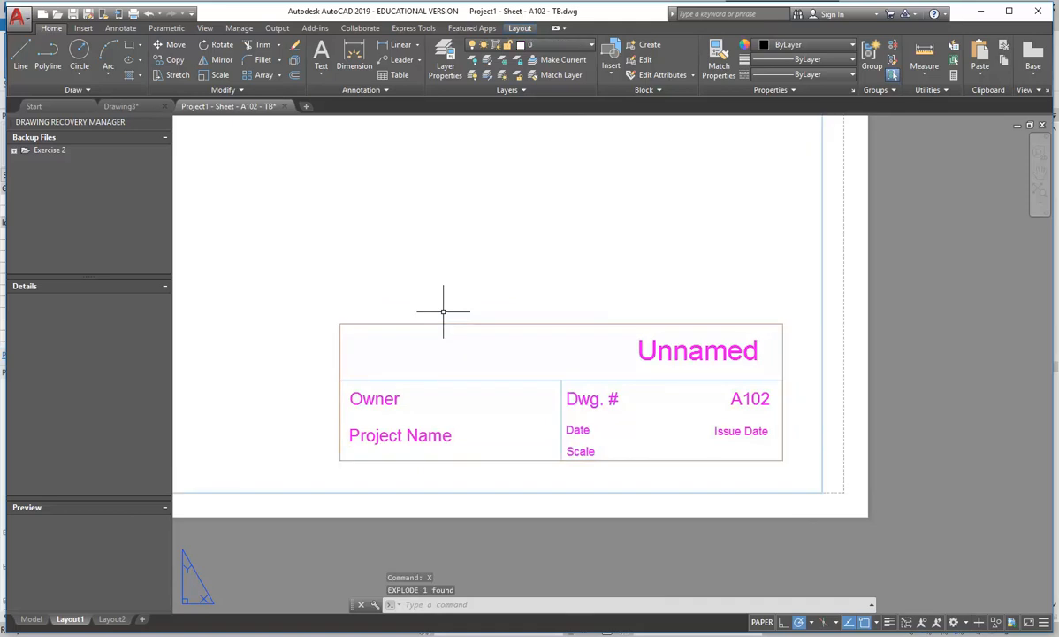
click(335, 302)
click(795, 486)
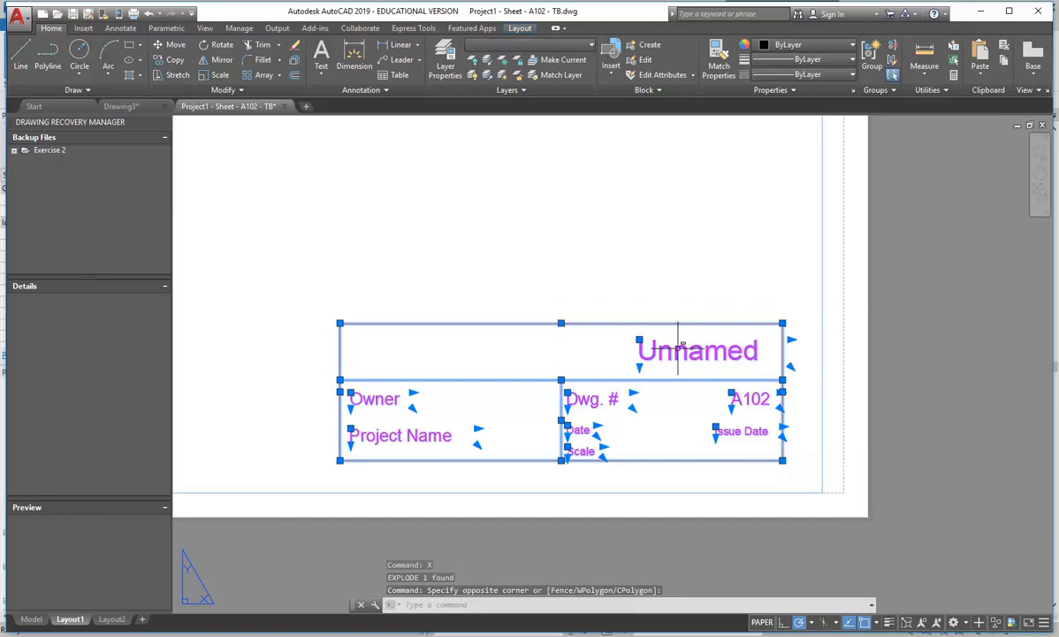
key(Escape)
key(Escape)
- Copy only the title block's frame and divider lines, without the texts, to the clipboard with base point 0,0
click(356, 295)
click(319, 377)
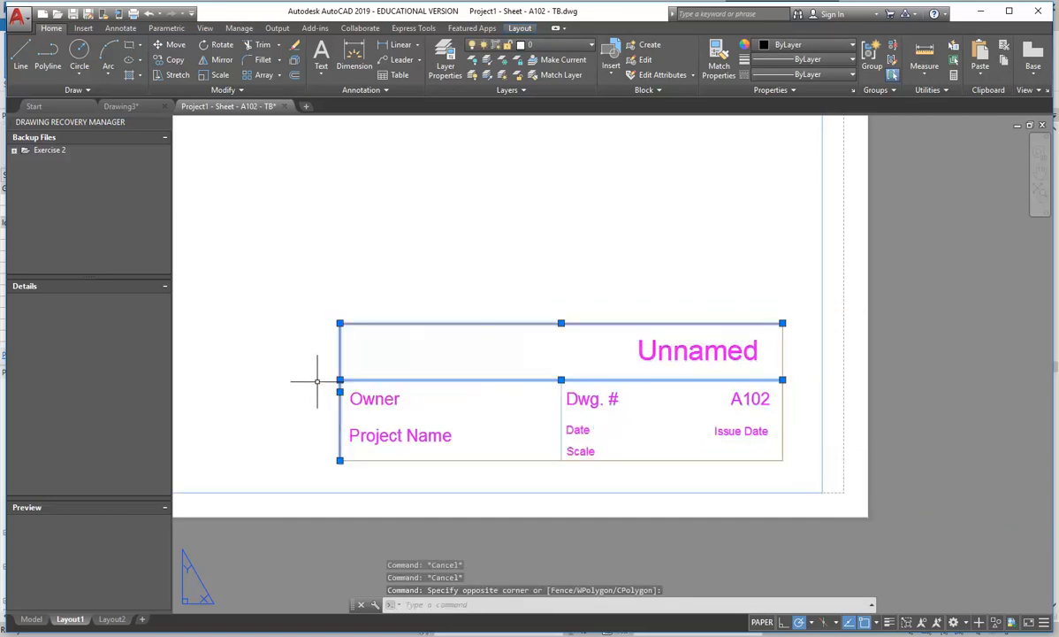
click(579, 486)
click(499, 429)
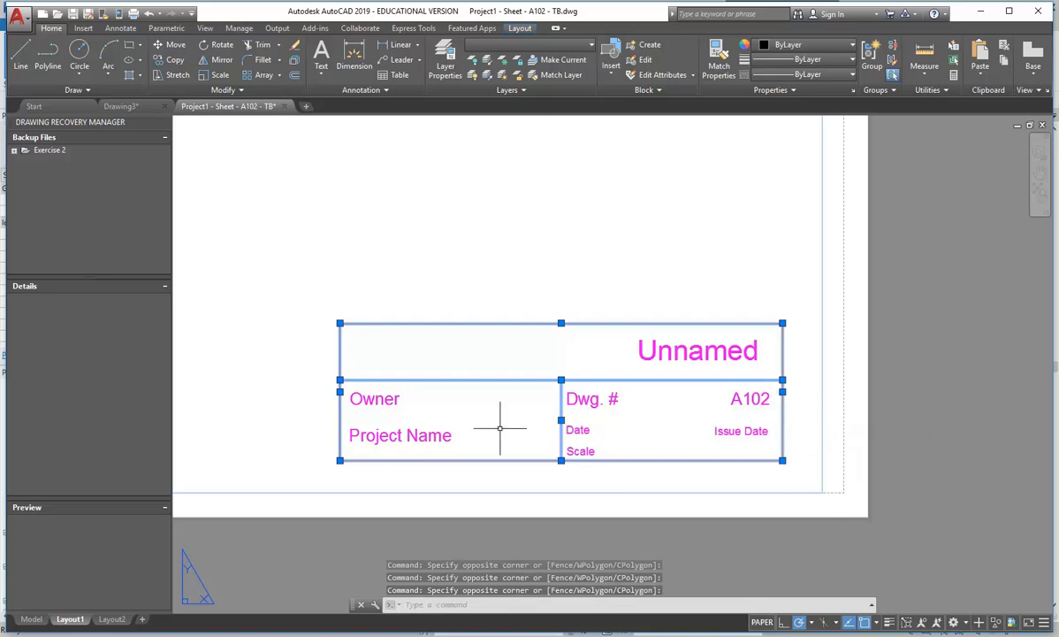
middle_drag(385, 354, 485, 377)
right_click(473, 285)
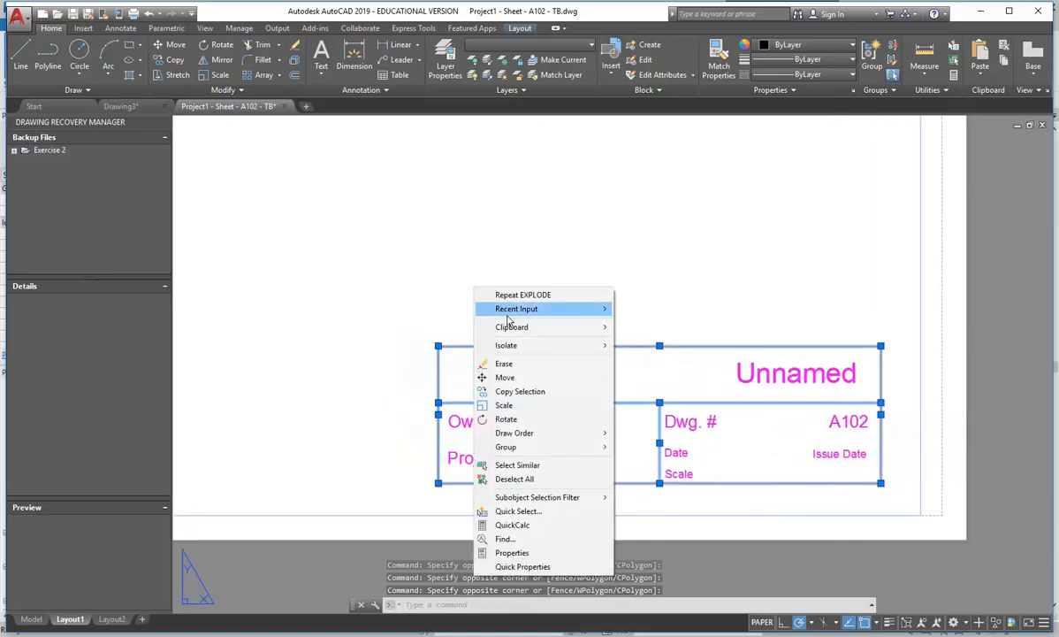
mouse_move(518, 332)
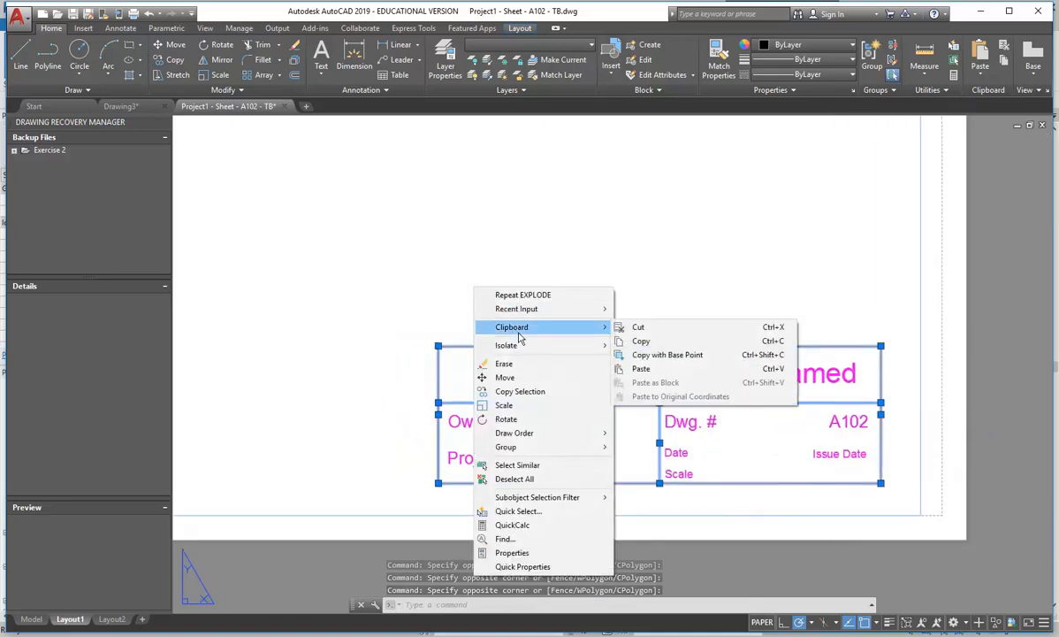
click(671, 354)
text(0,0)
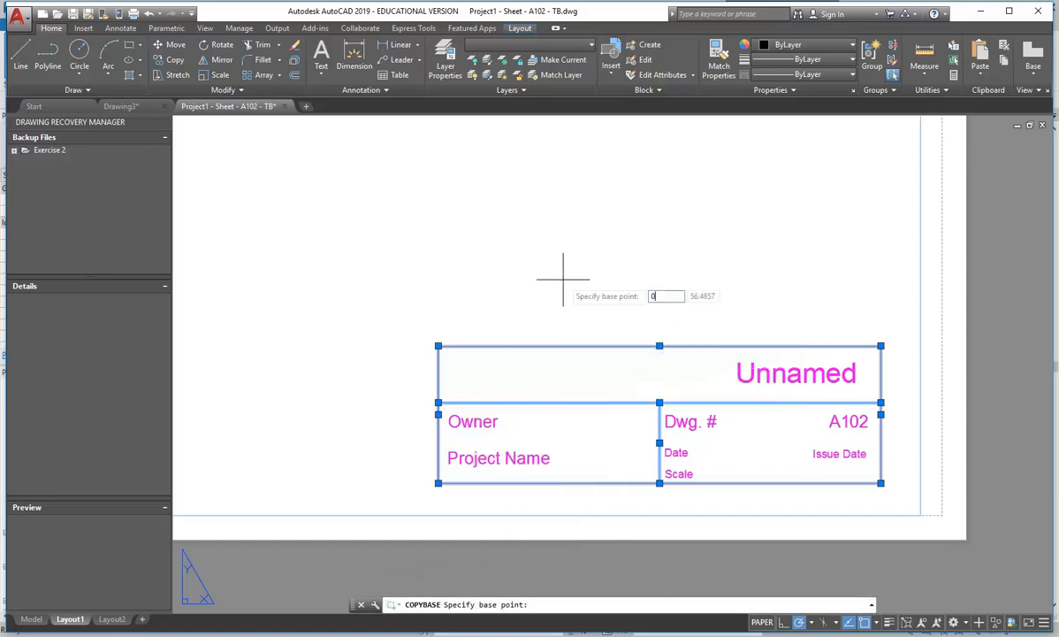
key(Return)
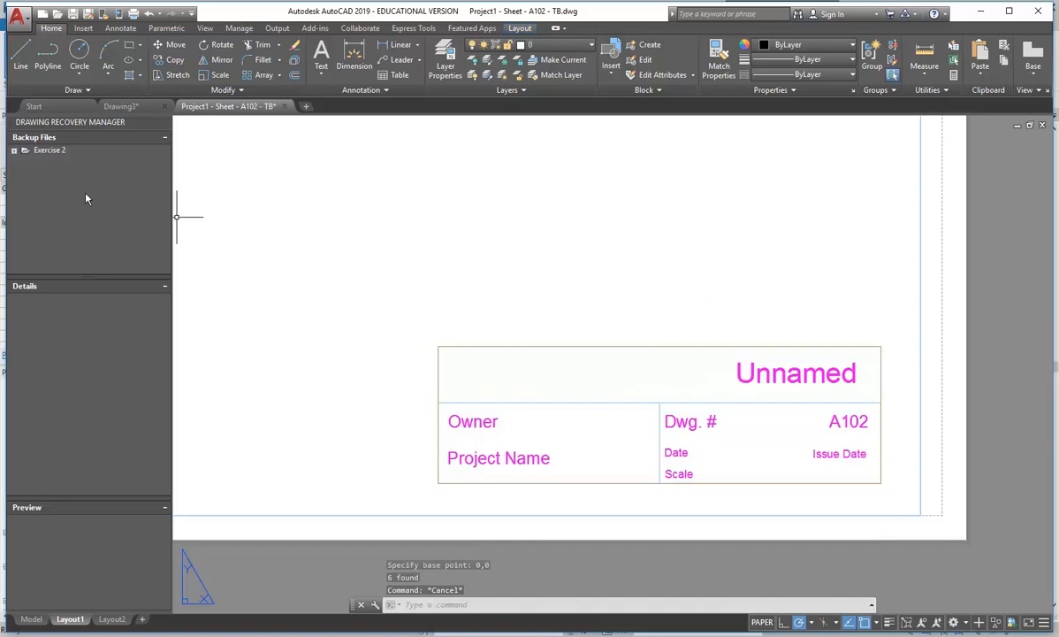
- Paste the copied title block lines to their original coordinates on Layout1 of Drawing3
click(120, 105)
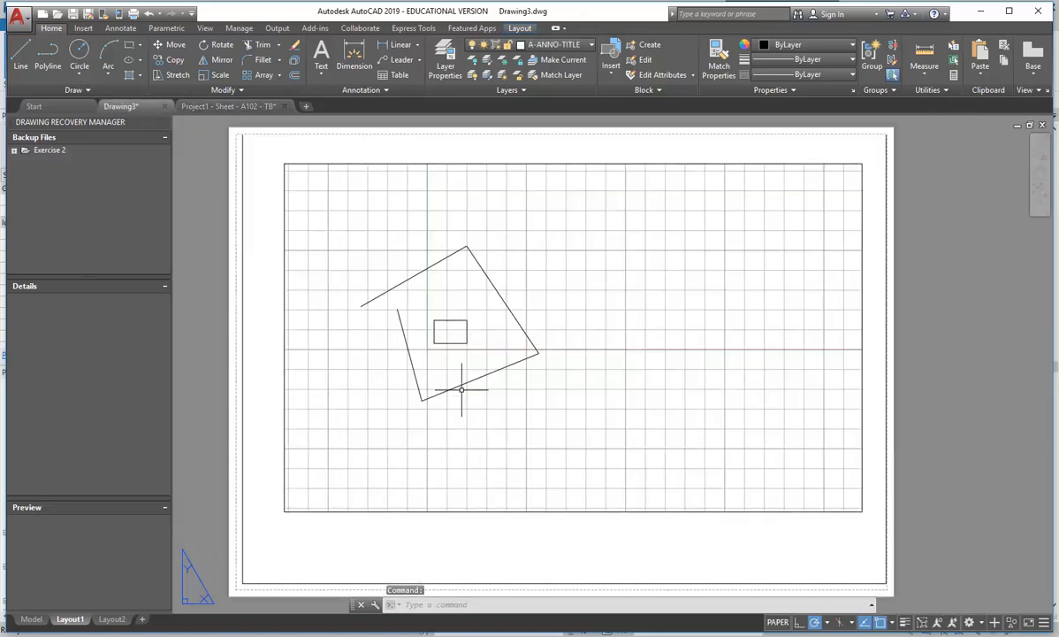
right_click(582, 262)
mouse_move(639, 301)
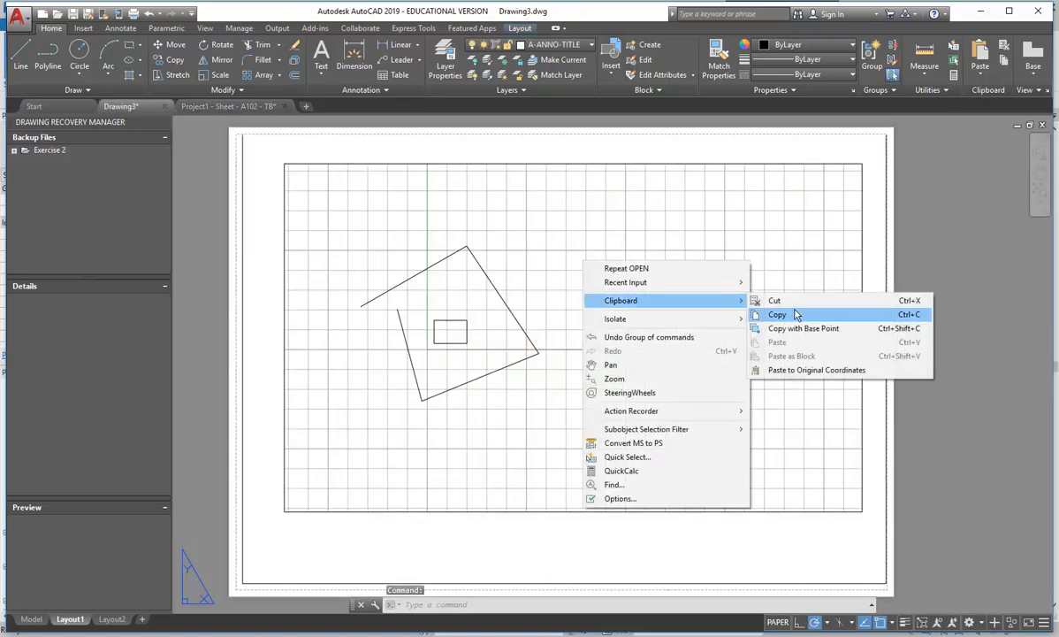
click(822, 371)
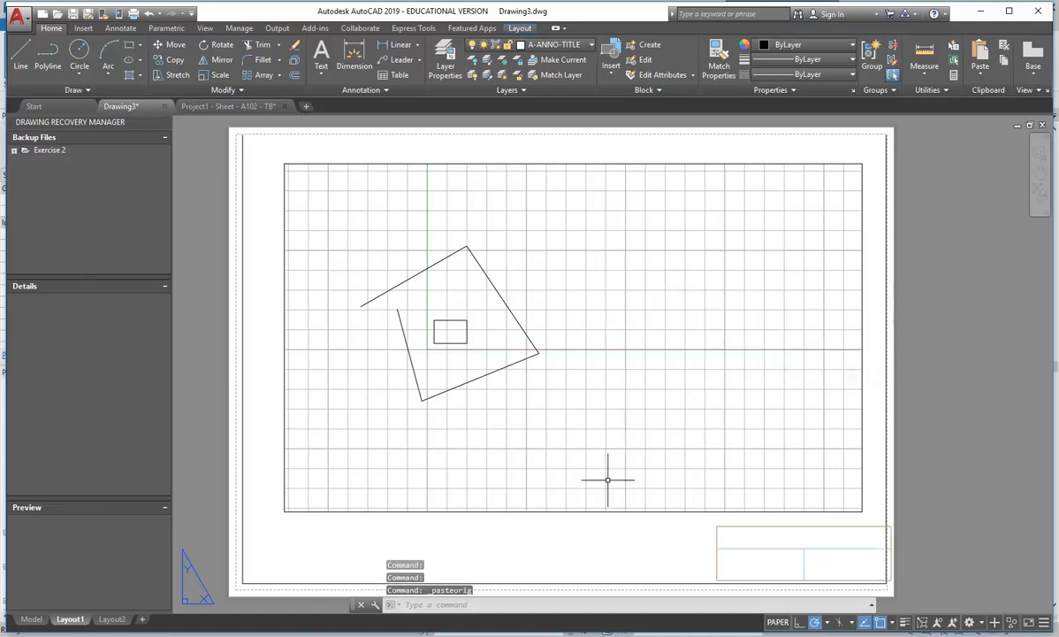
- Move the pasted title block lines horizontally to the left so they lie inside the sheet border
middle_drag(676, 526, 579, 456)
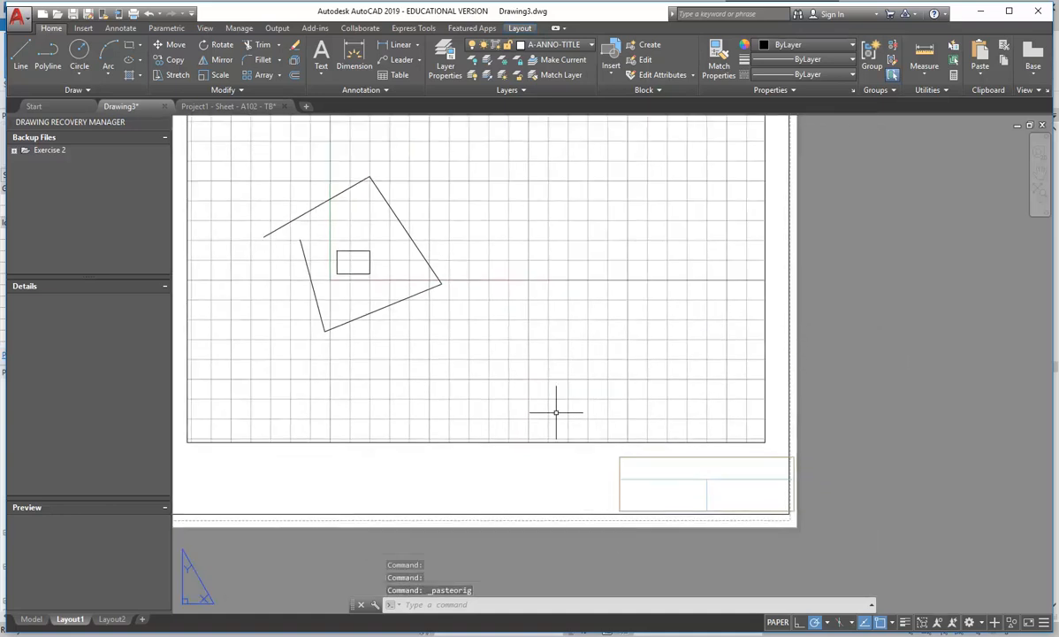
scroll(565, 420, down, 2)
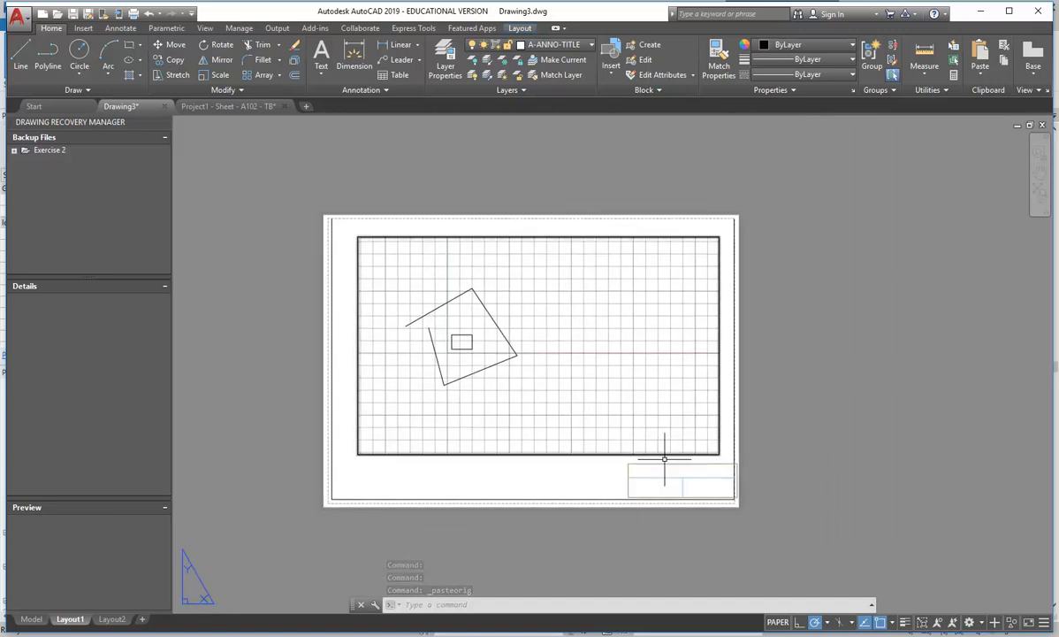
scroll(668, 481, up, 4)
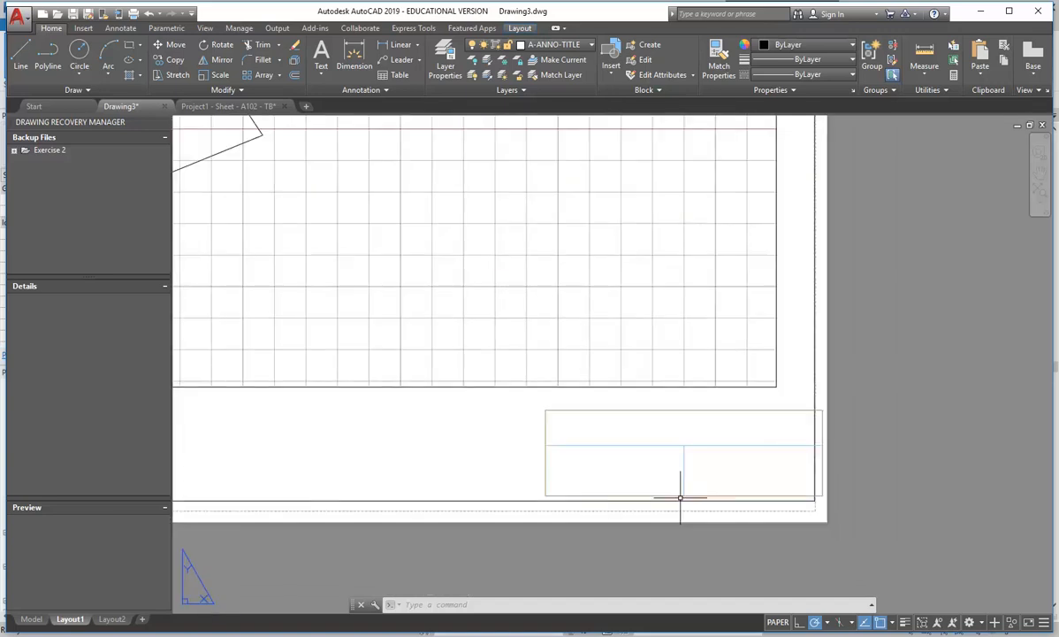
click(516, 403)
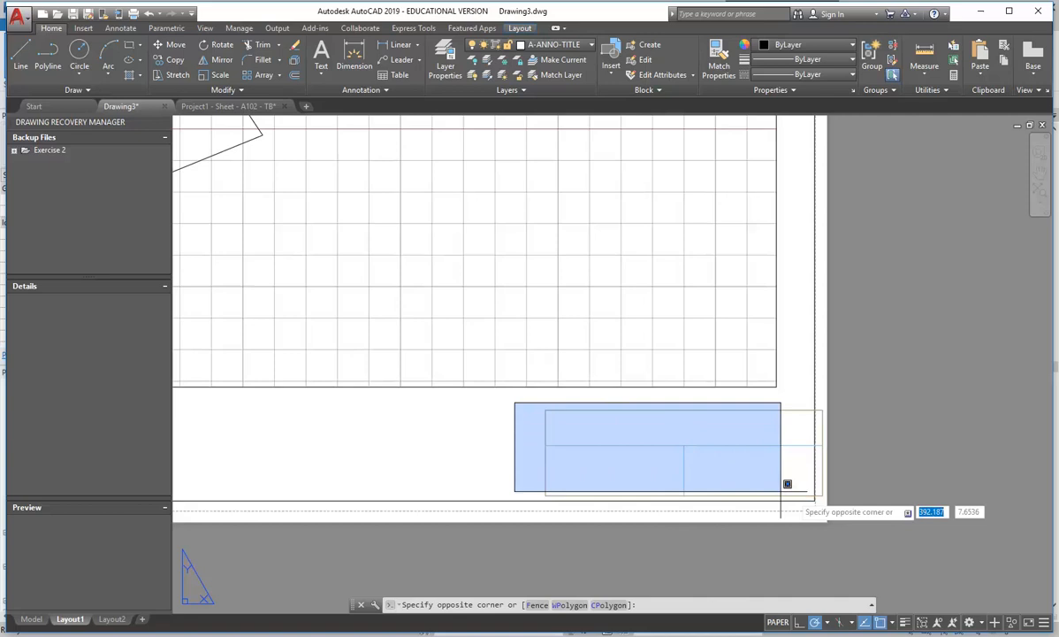
click(837, 492)
scroll(390, 446, down, 3)
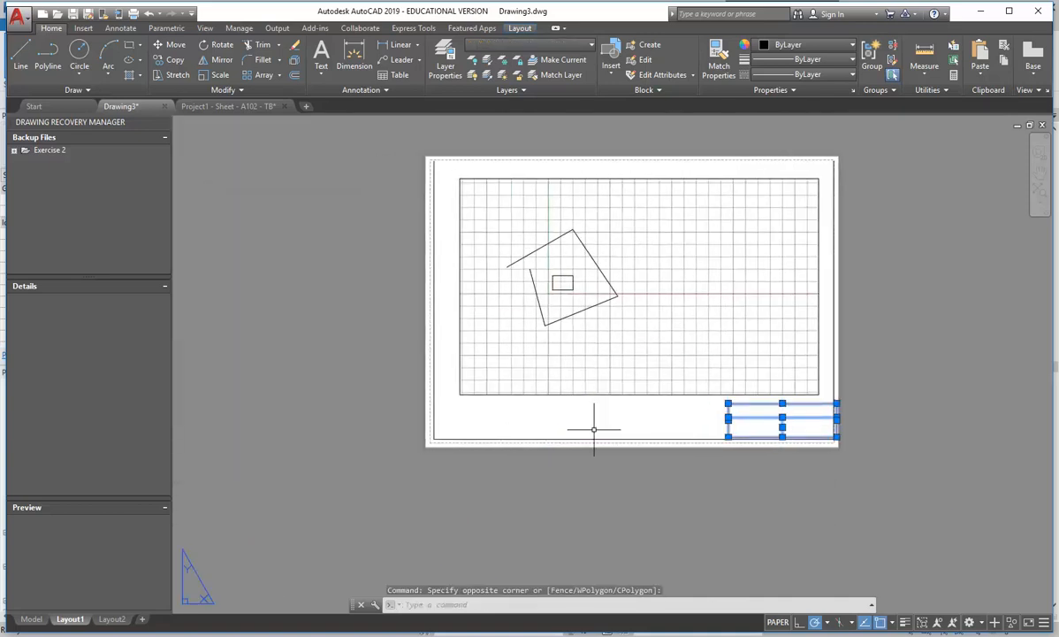
scroll(431, 445, up, 3)
scroll(431, 445, up, 2)
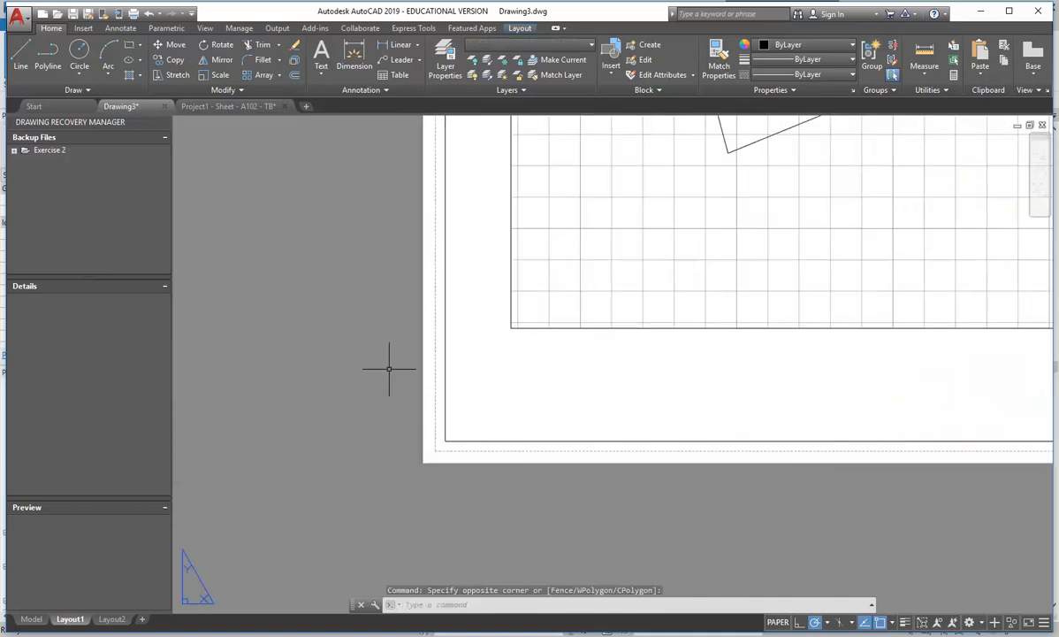
click(168, 44)
scroll(425, 449, up, 3)
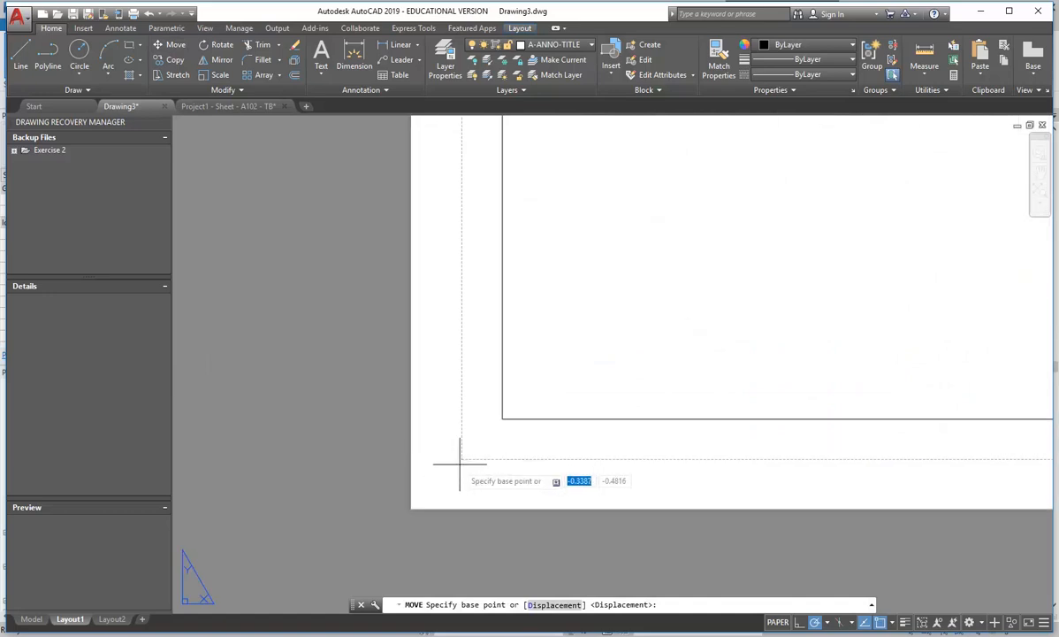
scroll(621, 449, down, 2)
middle_drag(622, 449, 287, 460)
middle_drag(721, 372, 270, 371)
middle_drag(778, 385, 214, 385)
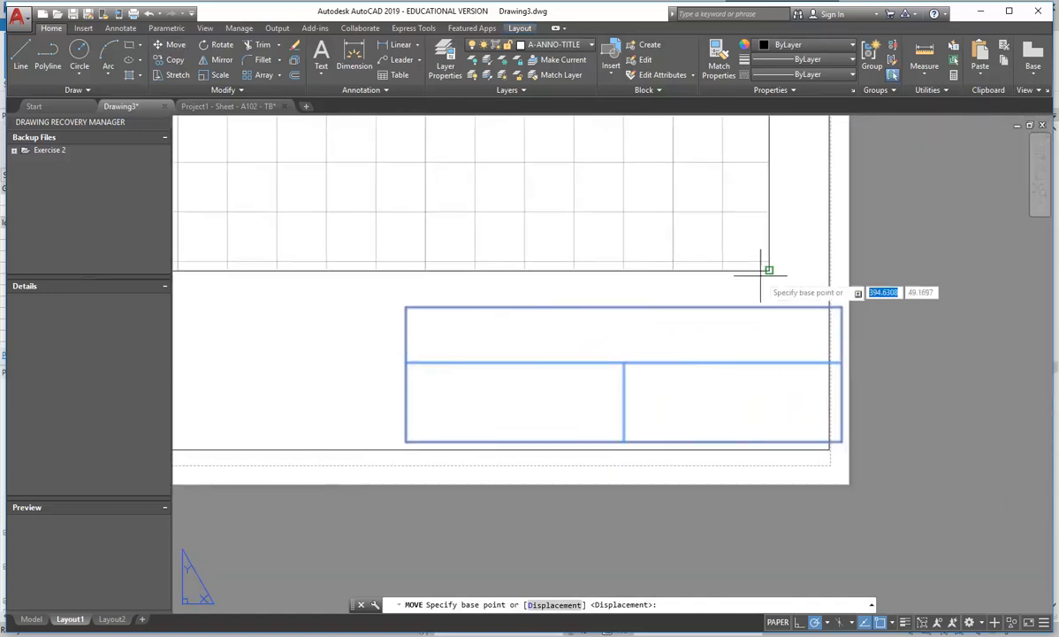
click(406, 308)
click(345, 306)
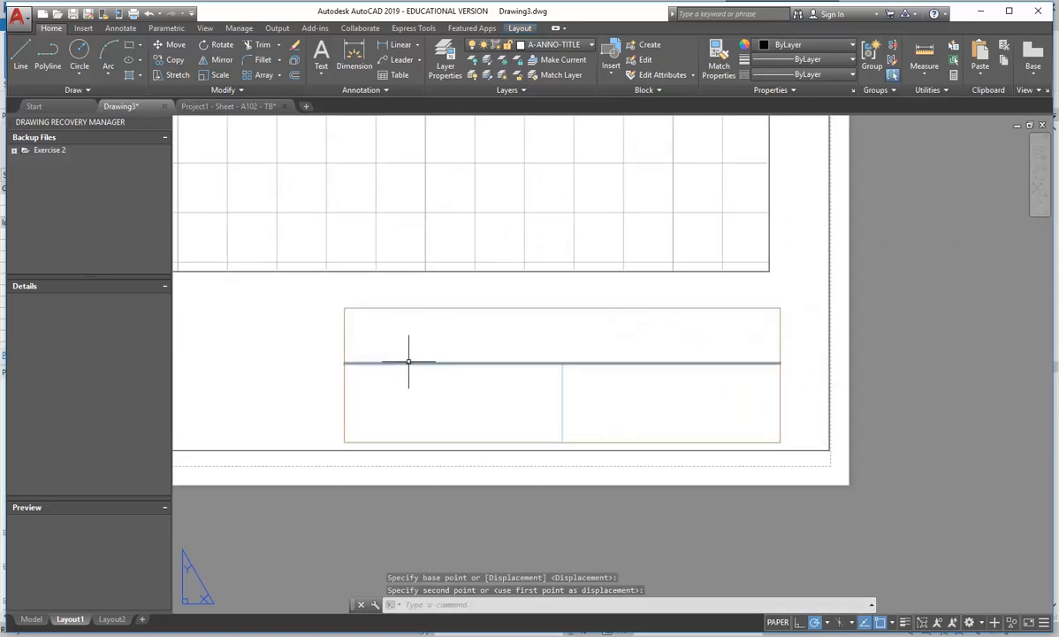
- Move the title block lines slightly back to the right, close to the border's lower-right corner
click(162, 45)
click(301, 292)
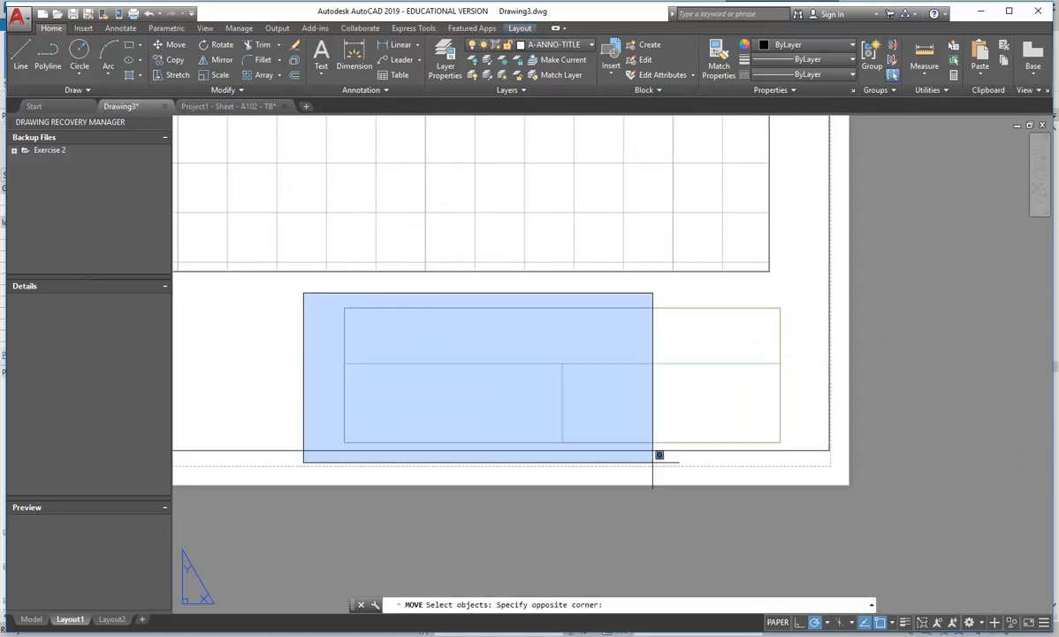
click(818, 487)
click(653, 513)
click(511, 350)
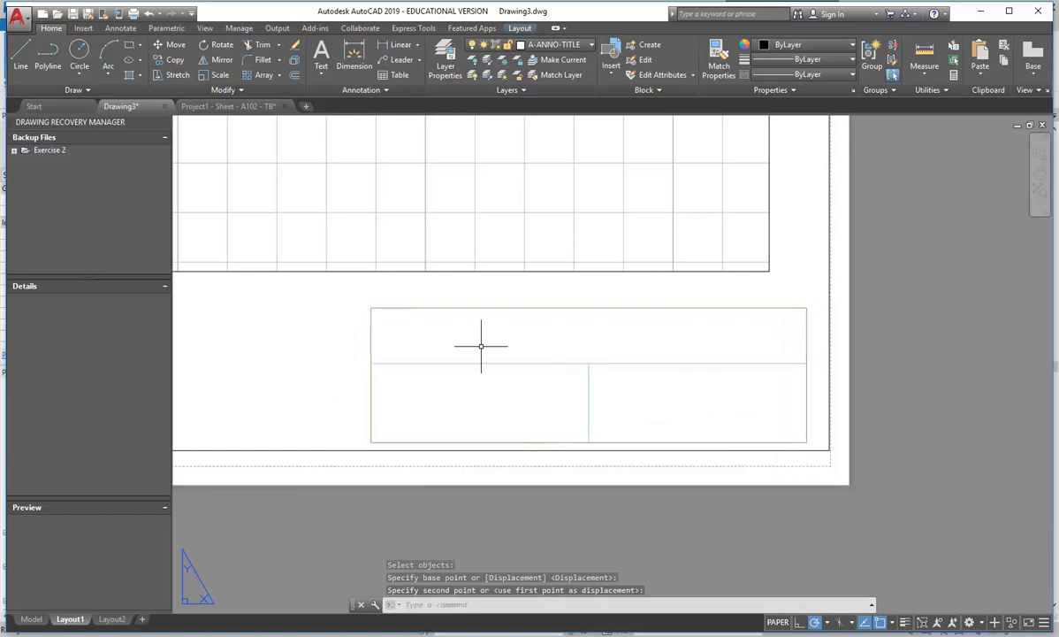
- Assign all title block lines to layer A-ANNO-TITLE and keep their colour ByLayer
scroll(495, 348, up, 2)
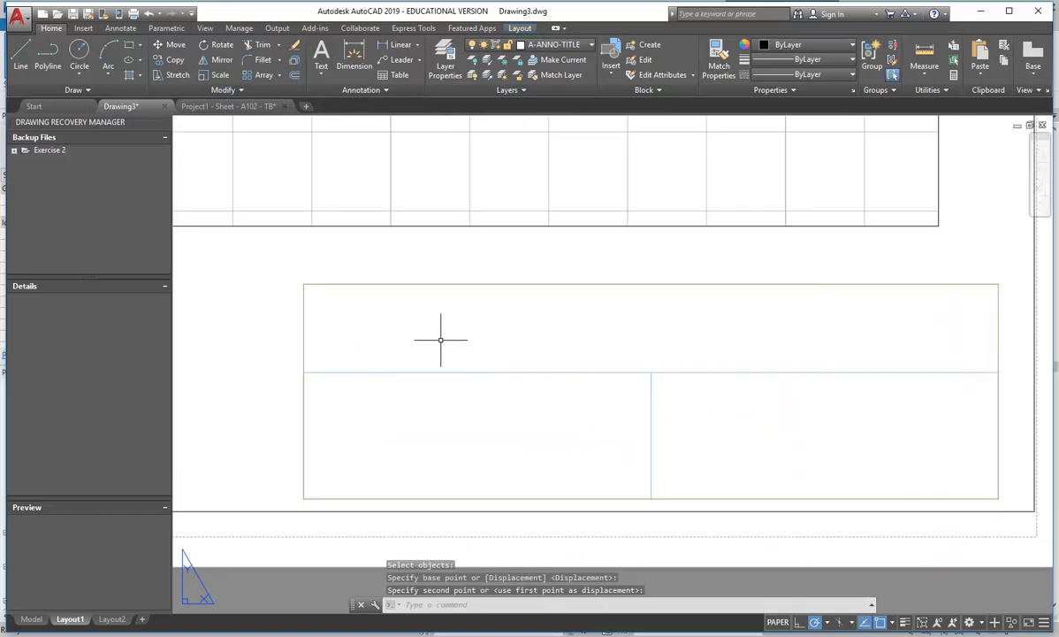
click(255, 264)
click(1024, 540)
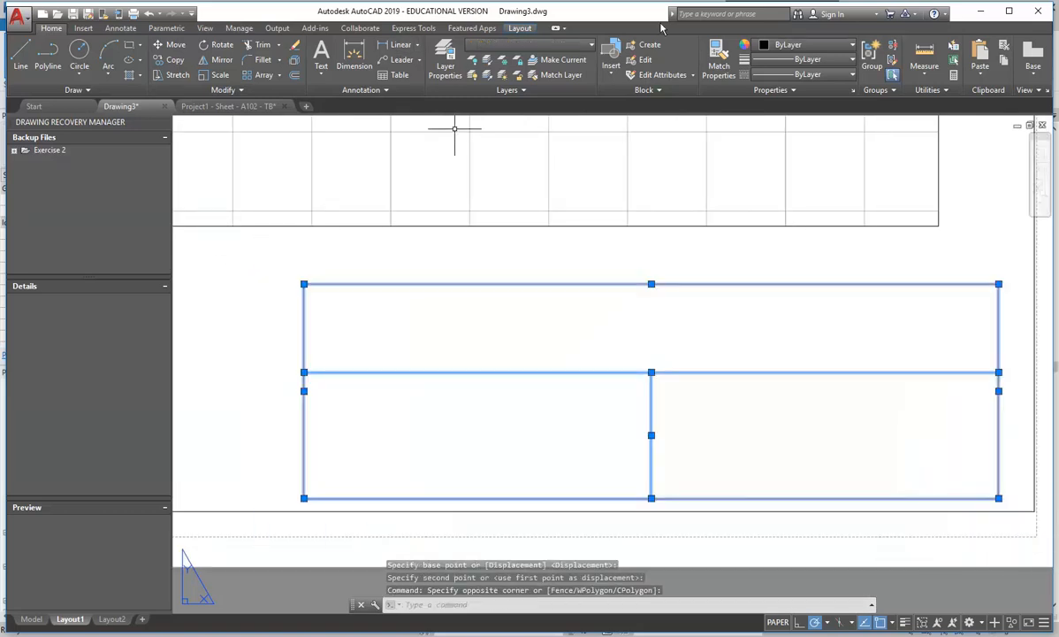
click(581, 44)
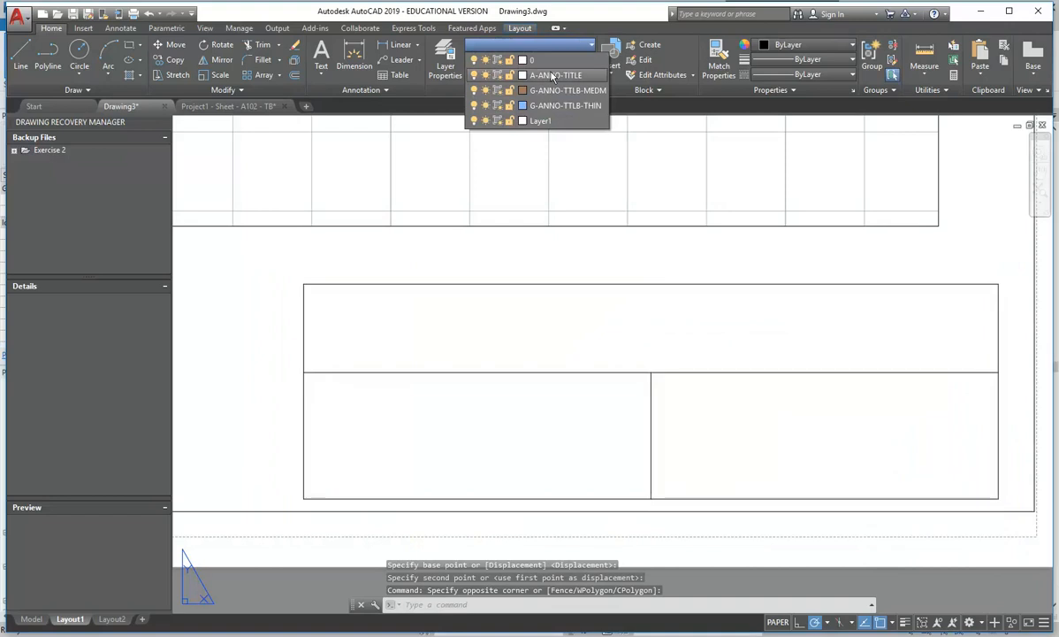
click(555, 75)
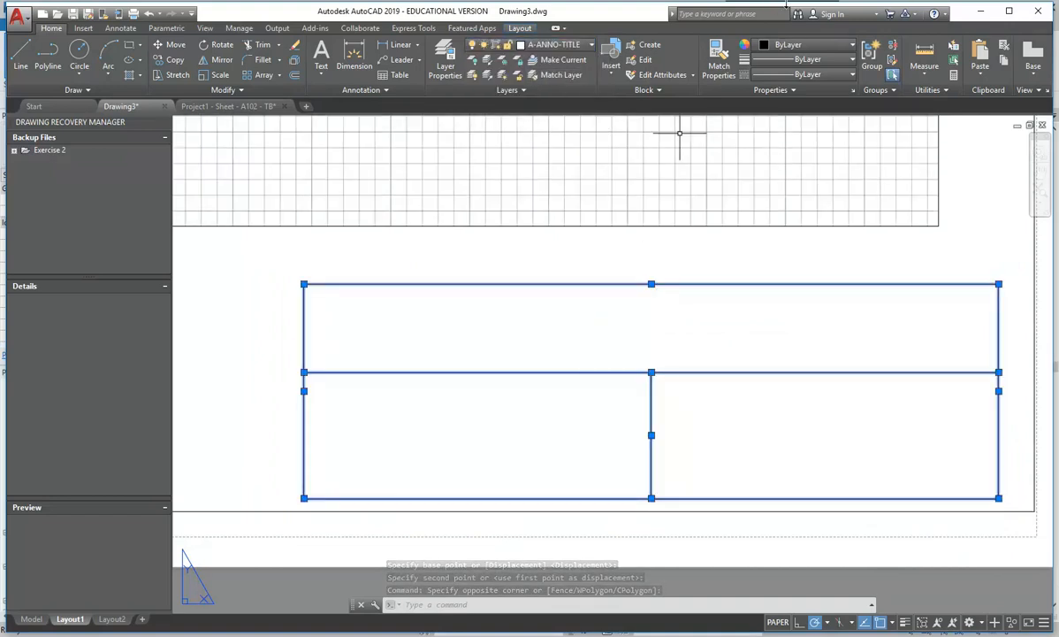
click(818, 45)
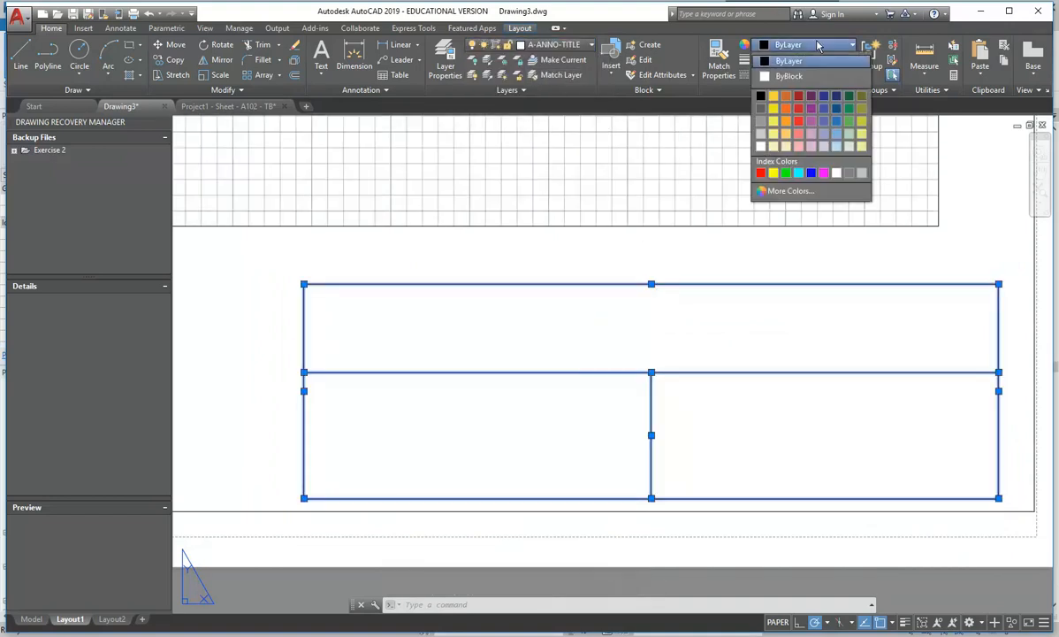
click(788, 61)
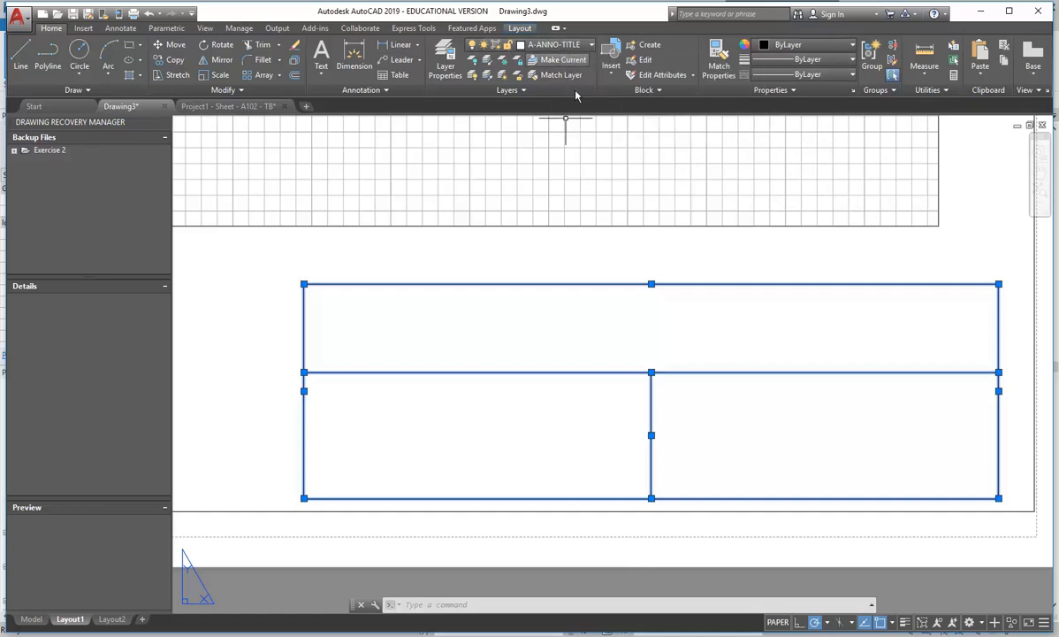
key(Escape)
key(Escape)
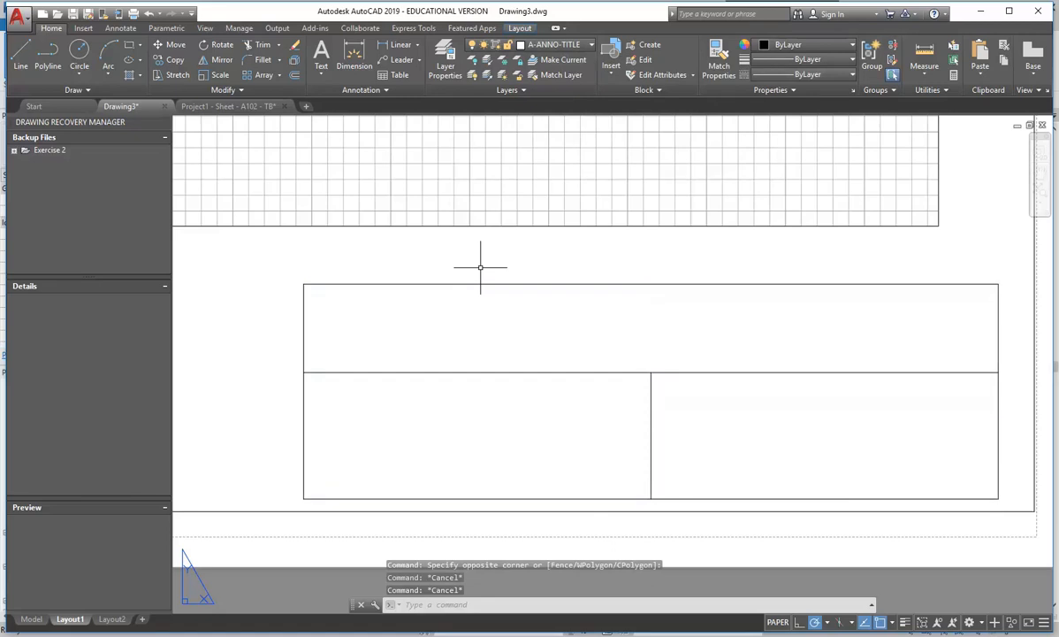
- Erase the left, bottom and right border lines around the sheet on Layout1
scroll(480, 266, down, 5)
middle_drag(480, 273, 725, 397)
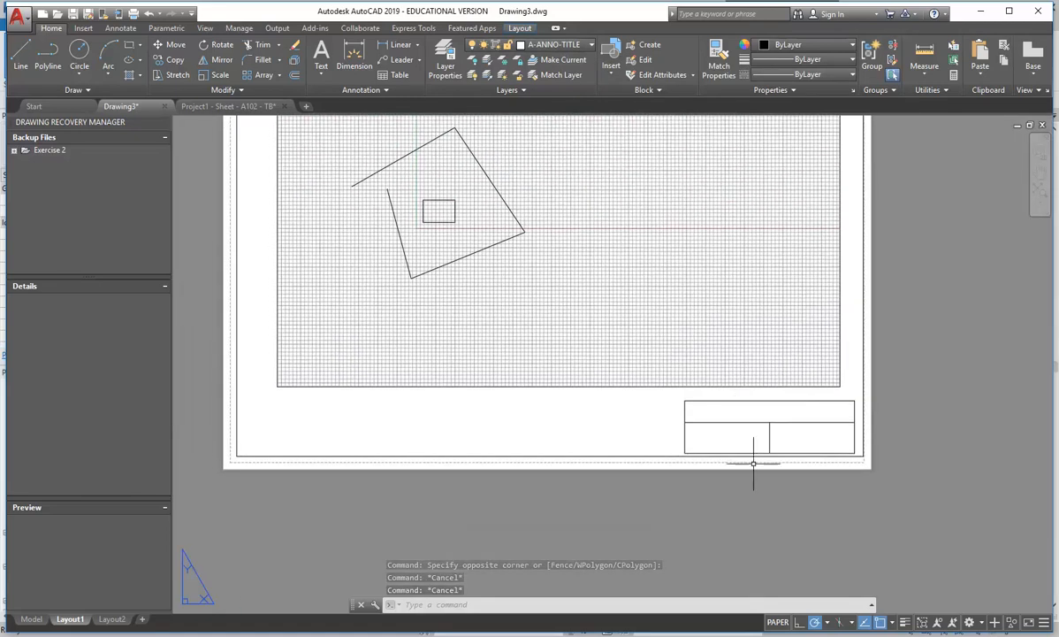
click(280, 442)
click(224, 472)
middle_drag(652, 373, 562, 433)
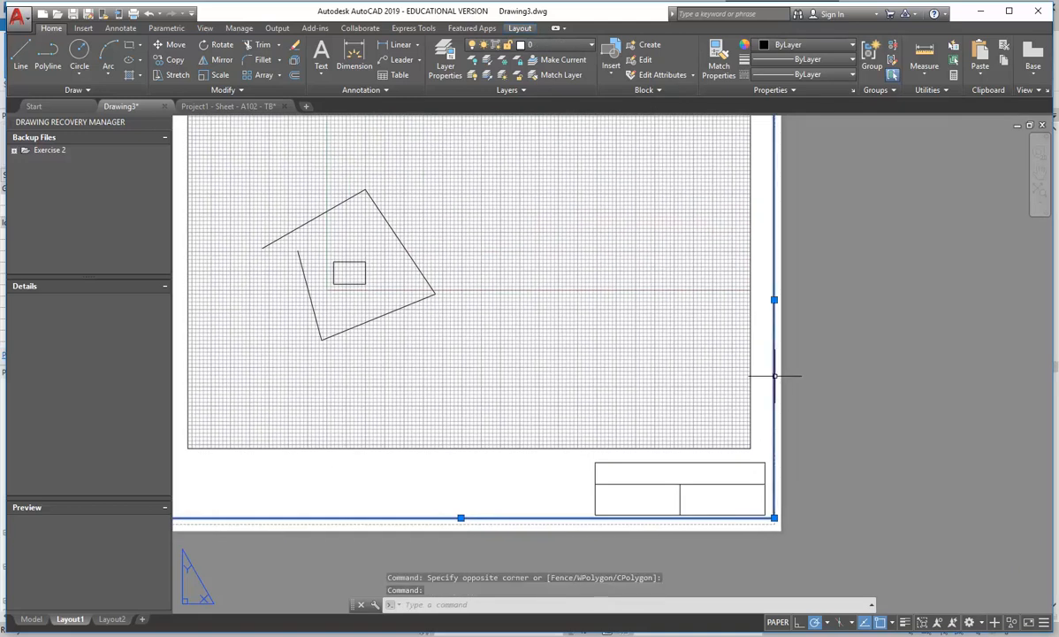
key(Delete)
- Open the Text Style settings for the drawing's annotation text
scroll(698, 495, up, 3)
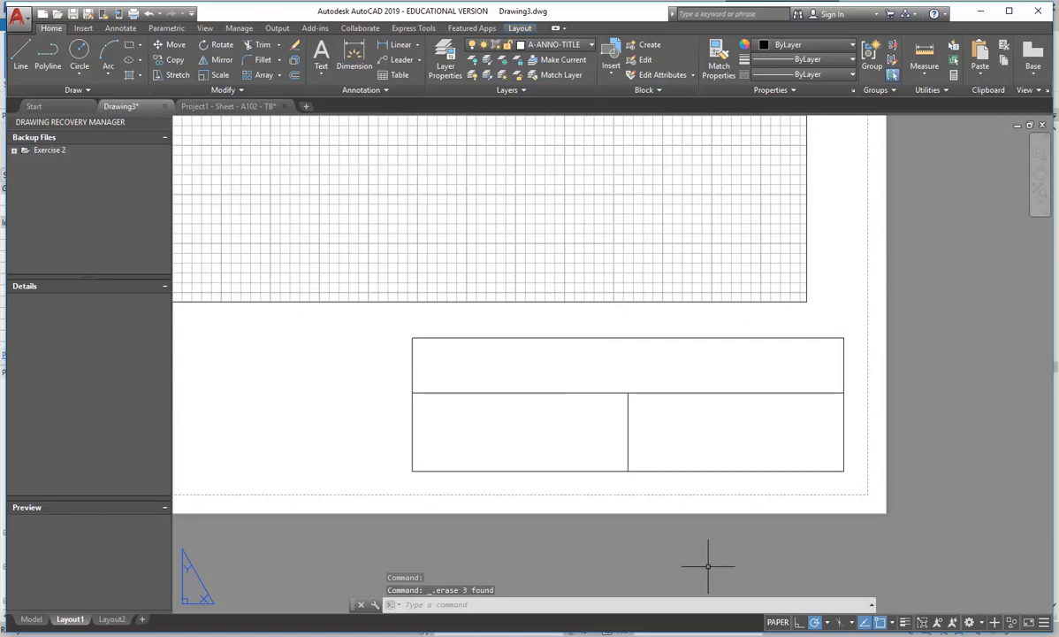
scroll(648, 404, up, 2)
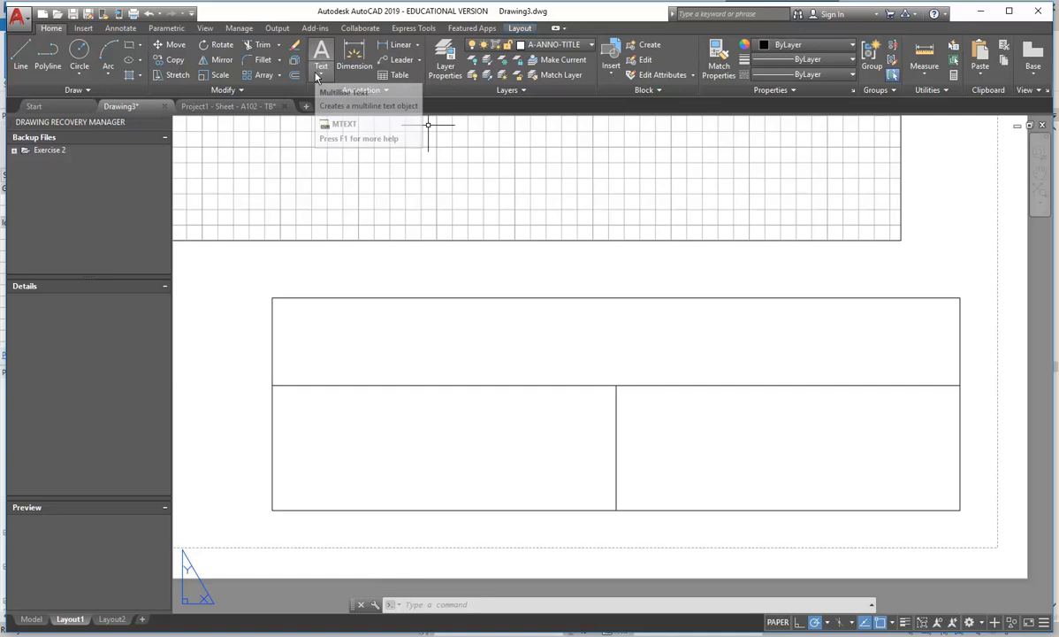
click(320, 76)
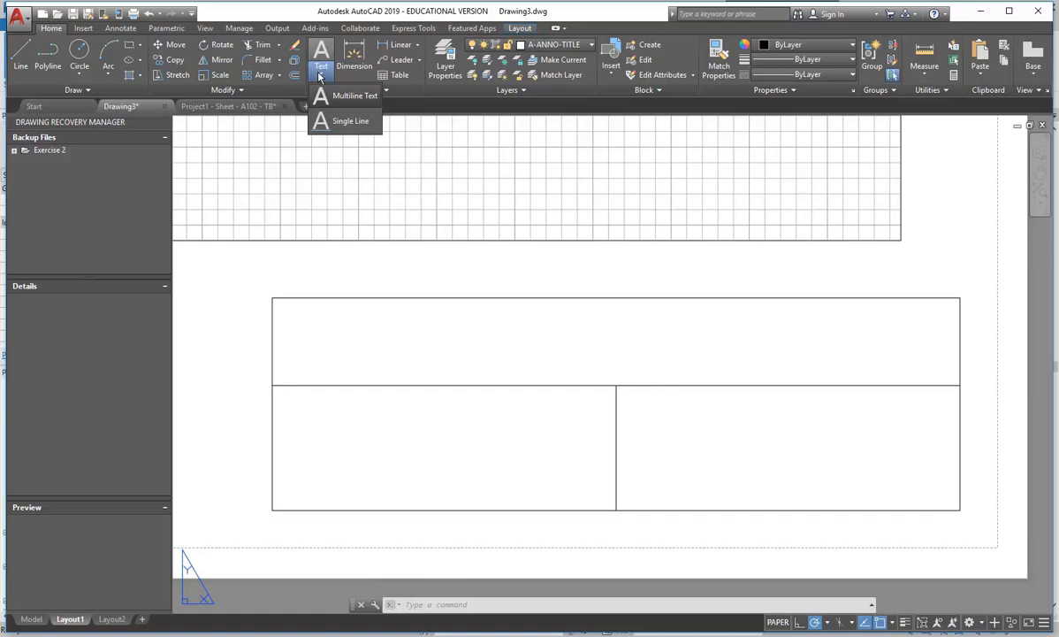
click(320, 77)
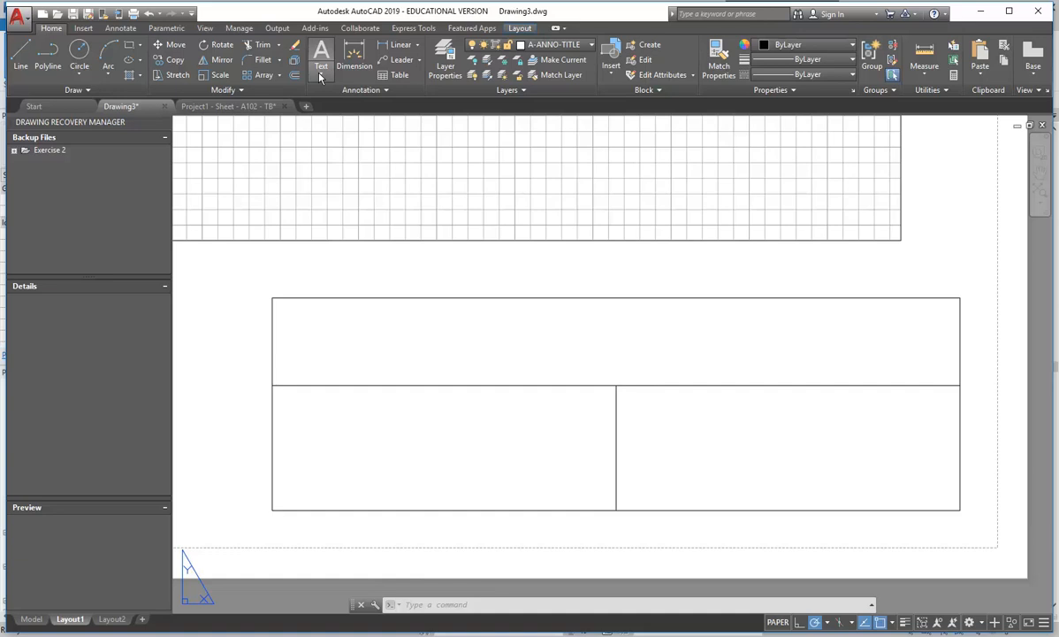
click(333, 90)
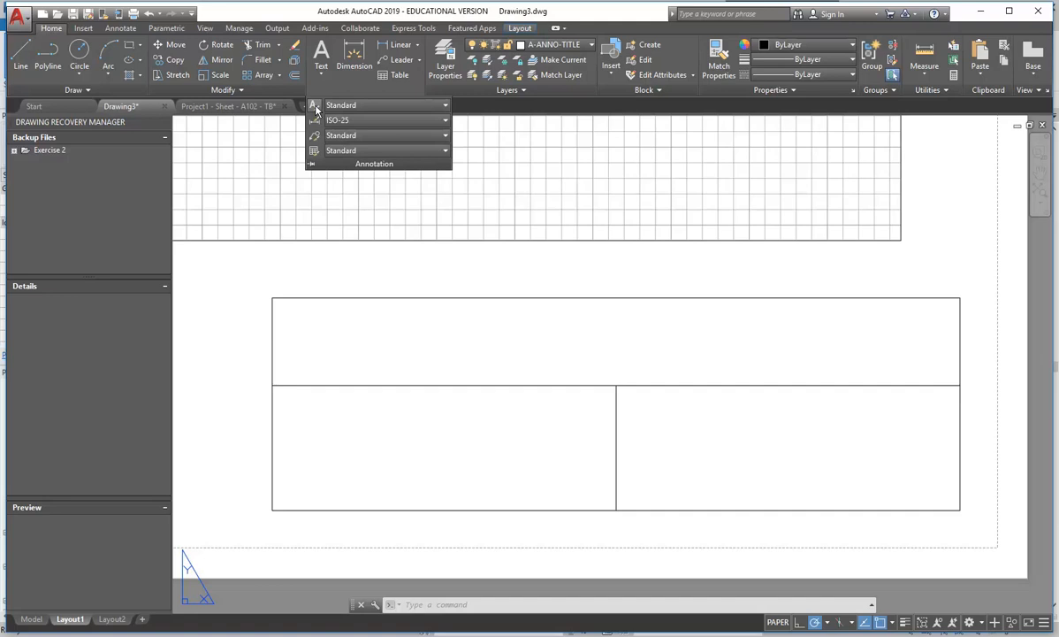
click(315, 107)
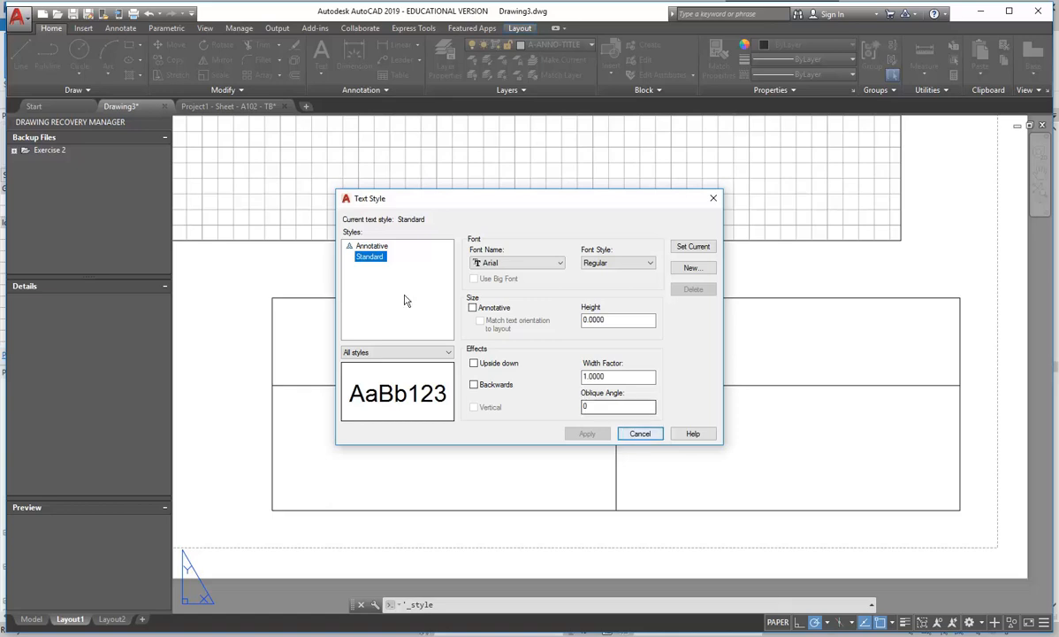
click(370, 246)
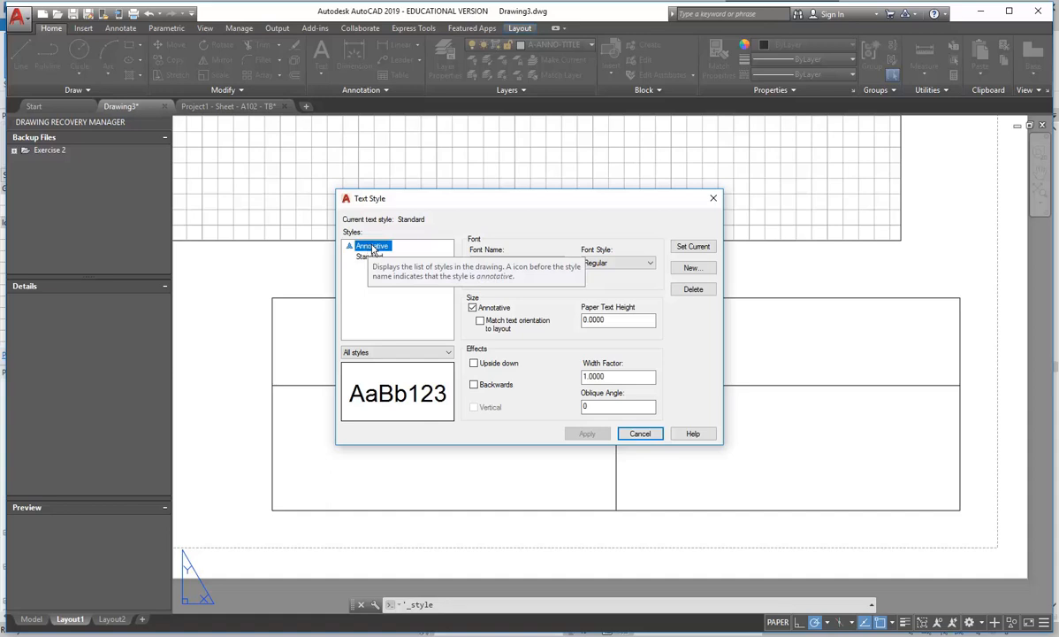
click(638, 432)
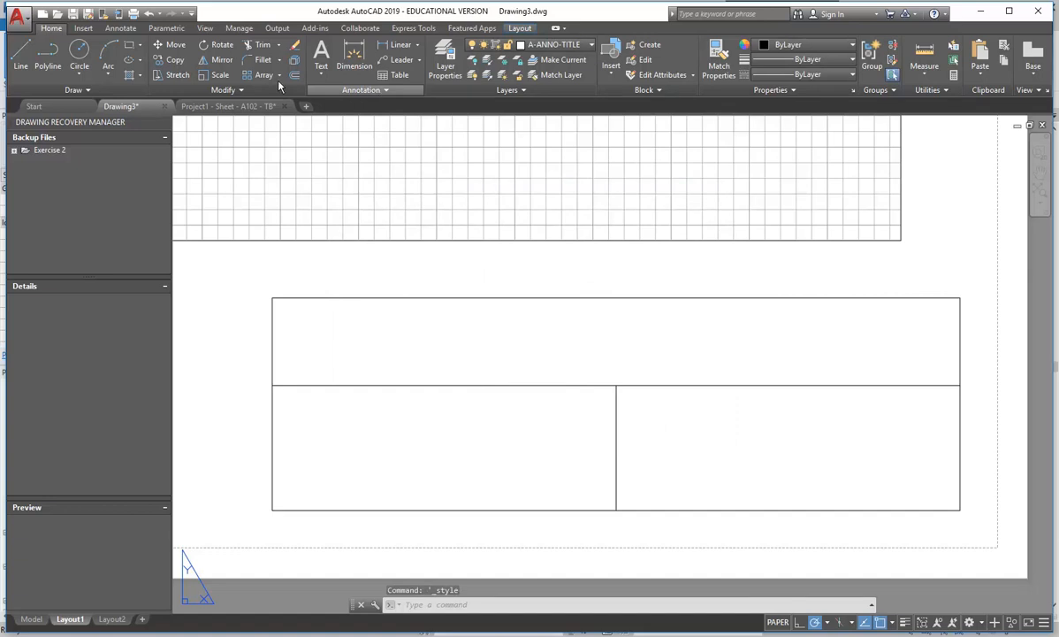
click(354, 91)
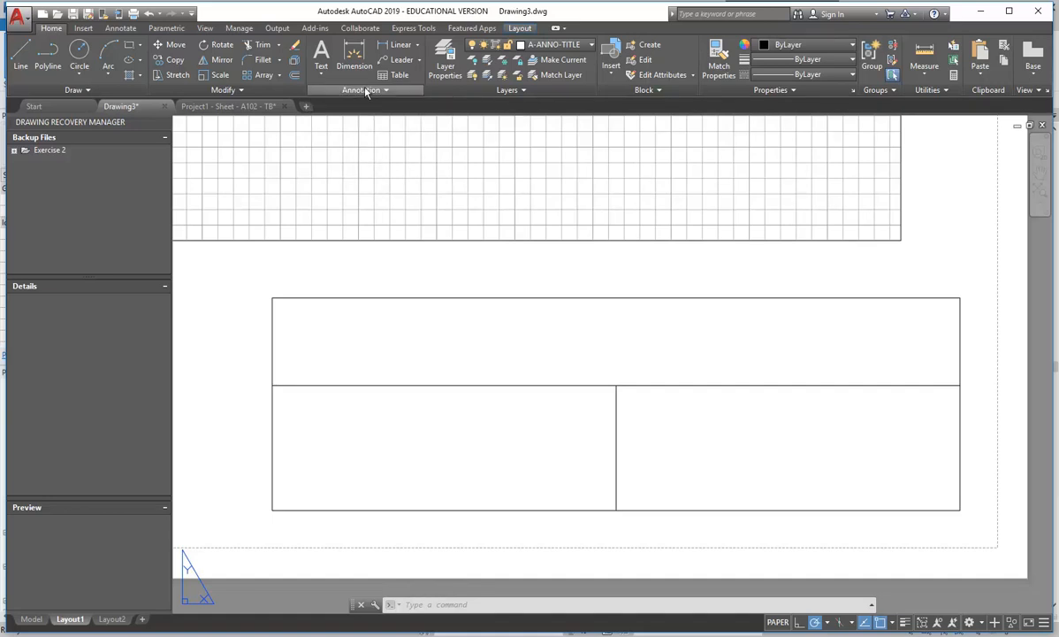
click(345, 89)
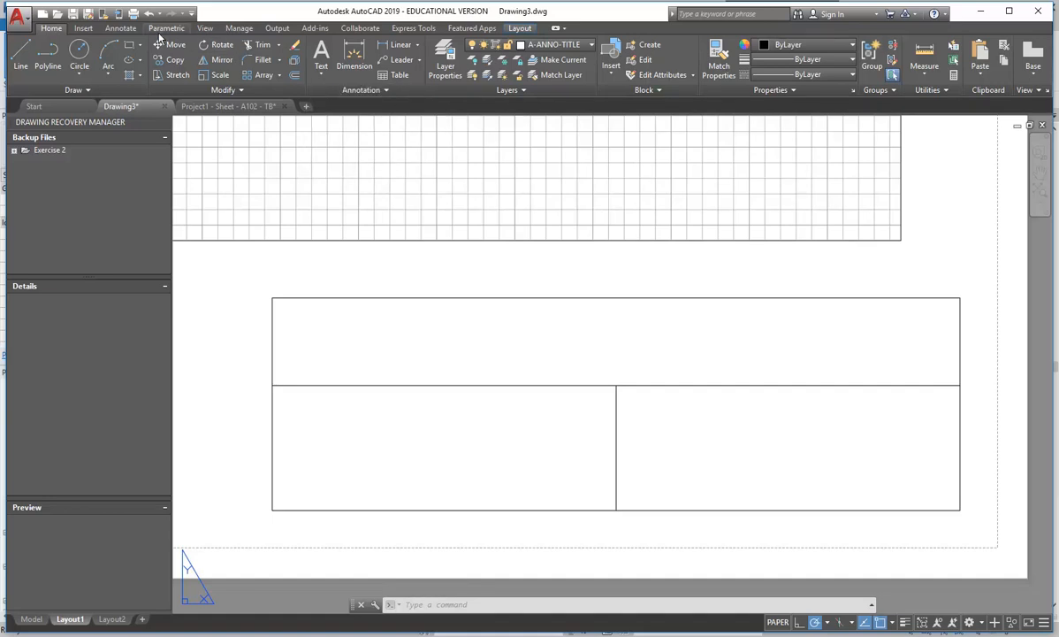
click(130, 33)
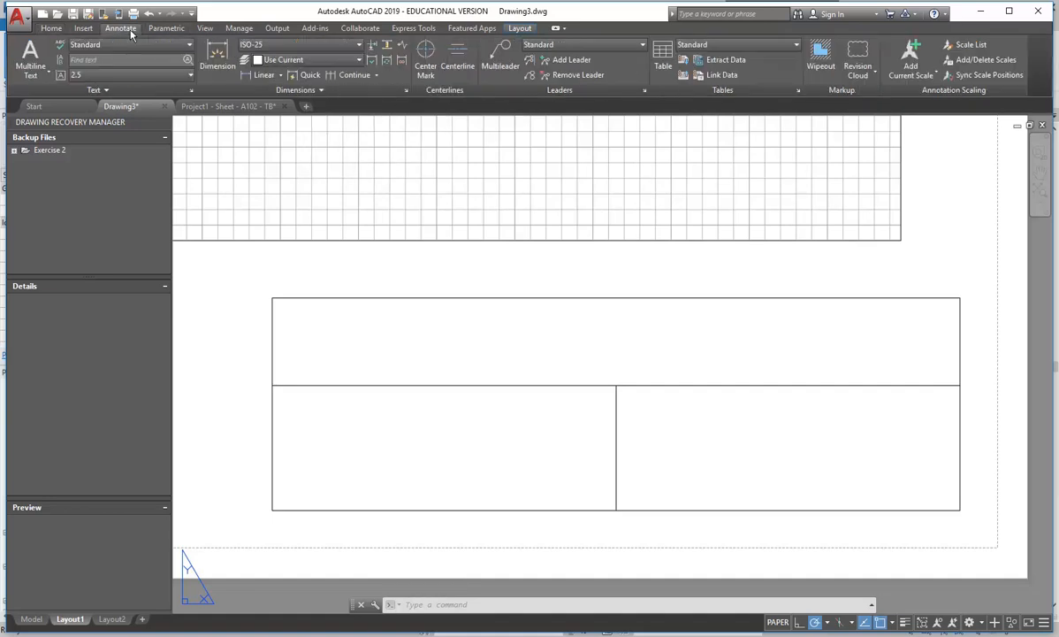
click(57, 27)
- Reopen the Text Style settings and select the Annotative style for editing
click(356, 89)
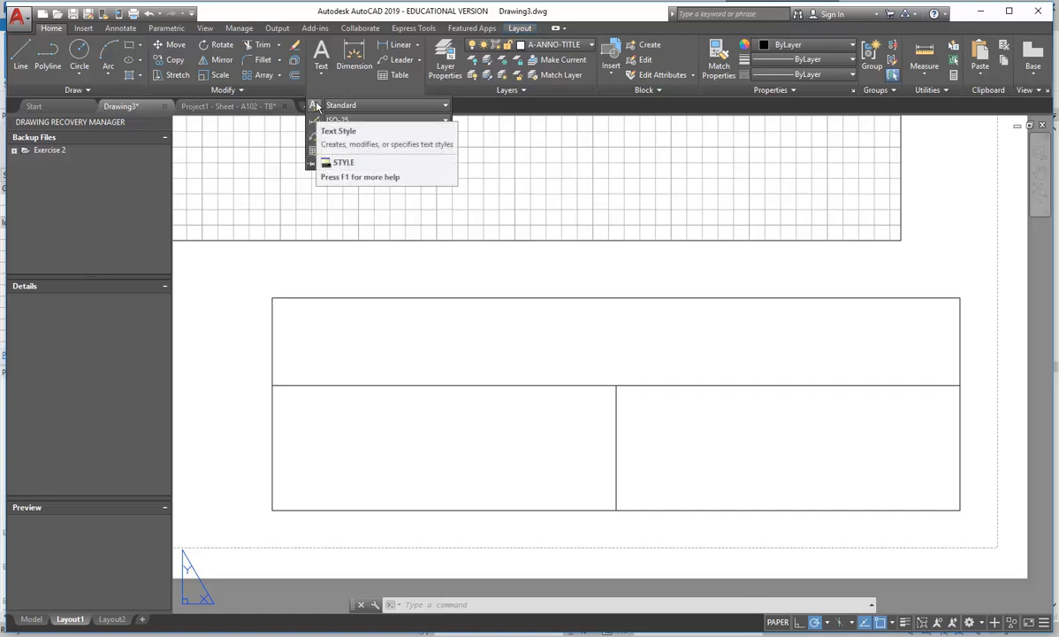
click(366, 105)
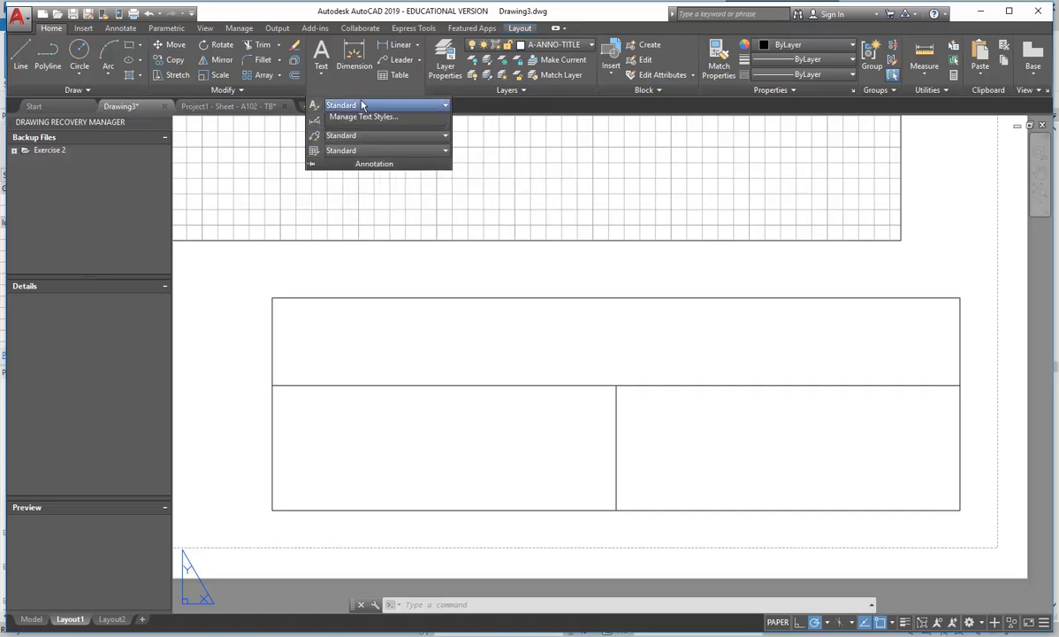
click(338, 106)
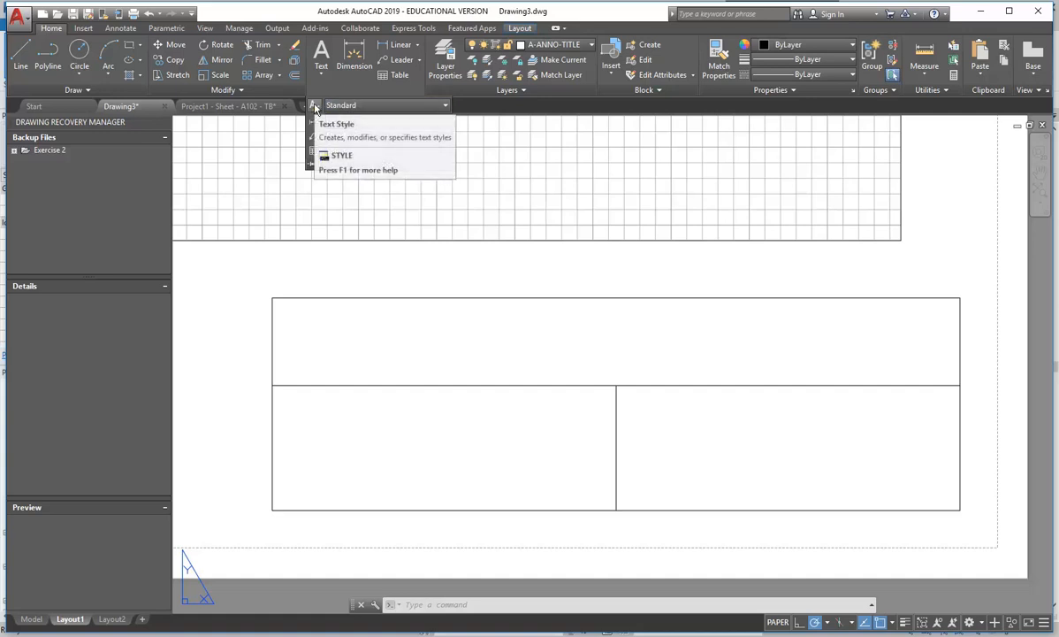
click(316, 107)
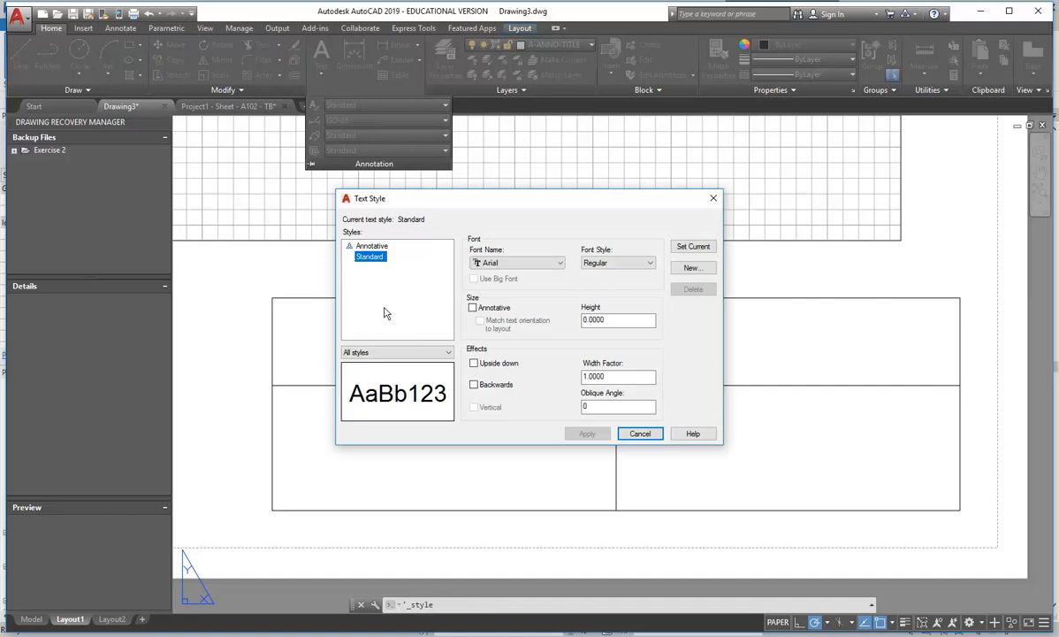
click(632, 320)
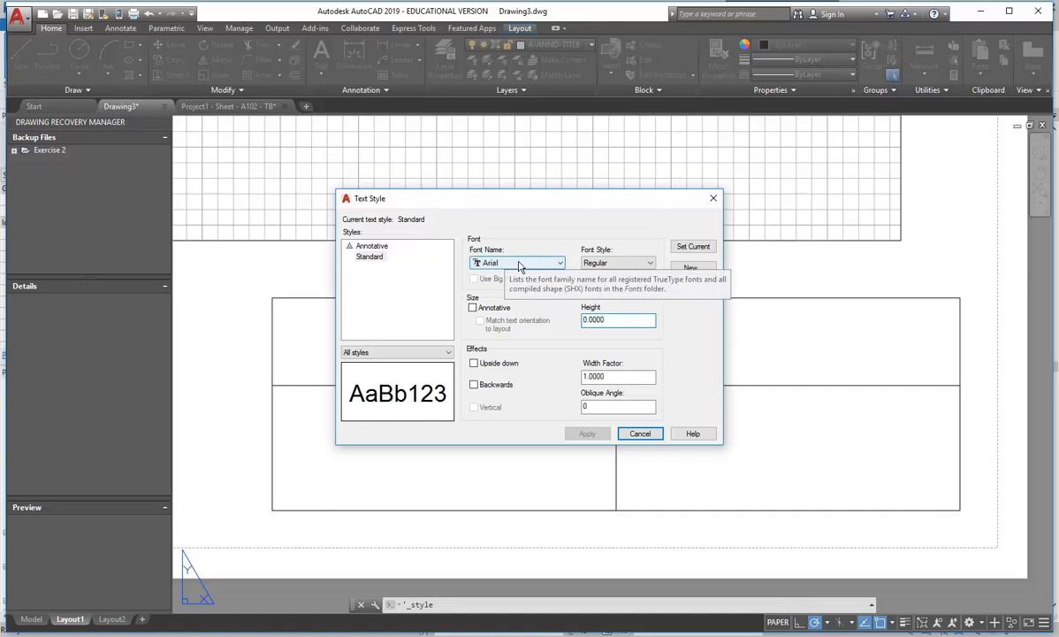
click(372, 257)
click(371, 246)
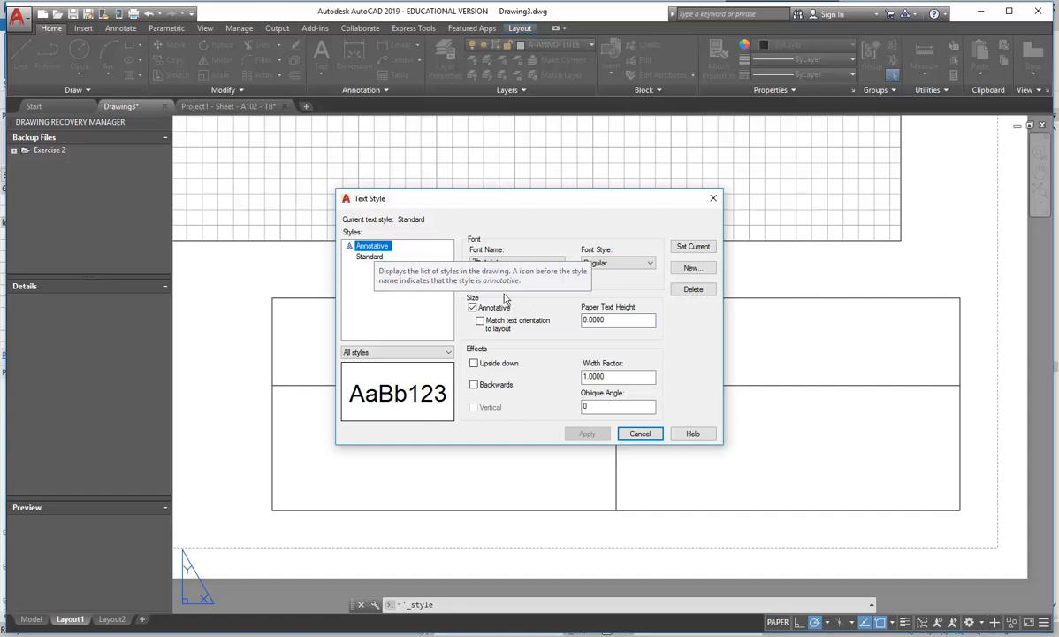
click(610, 319)
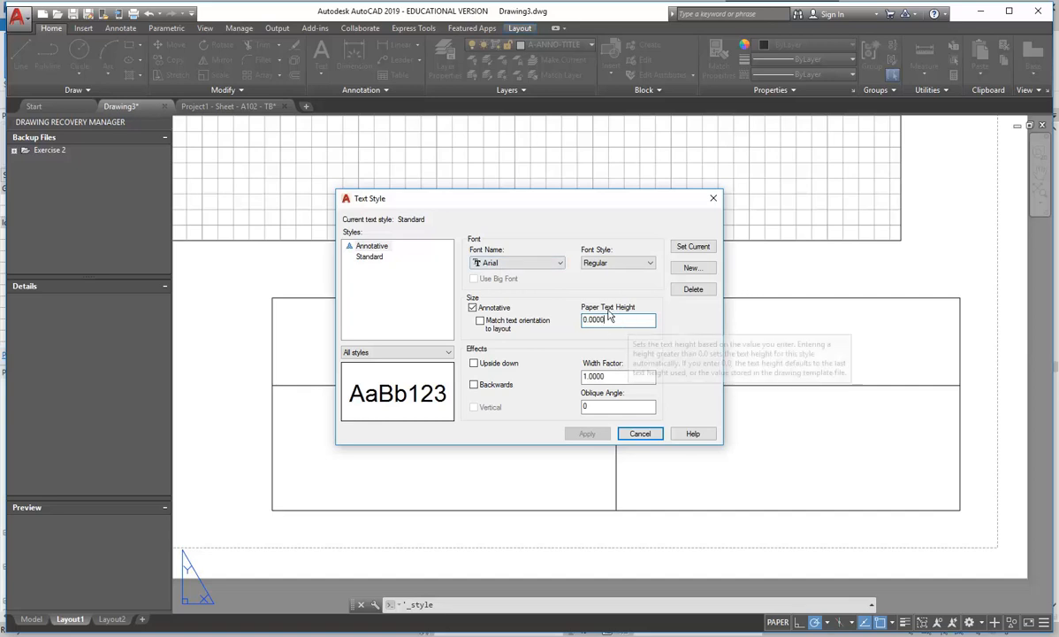
- Change the font of the Annotative text style to Swis721 BT
click(523, 263)
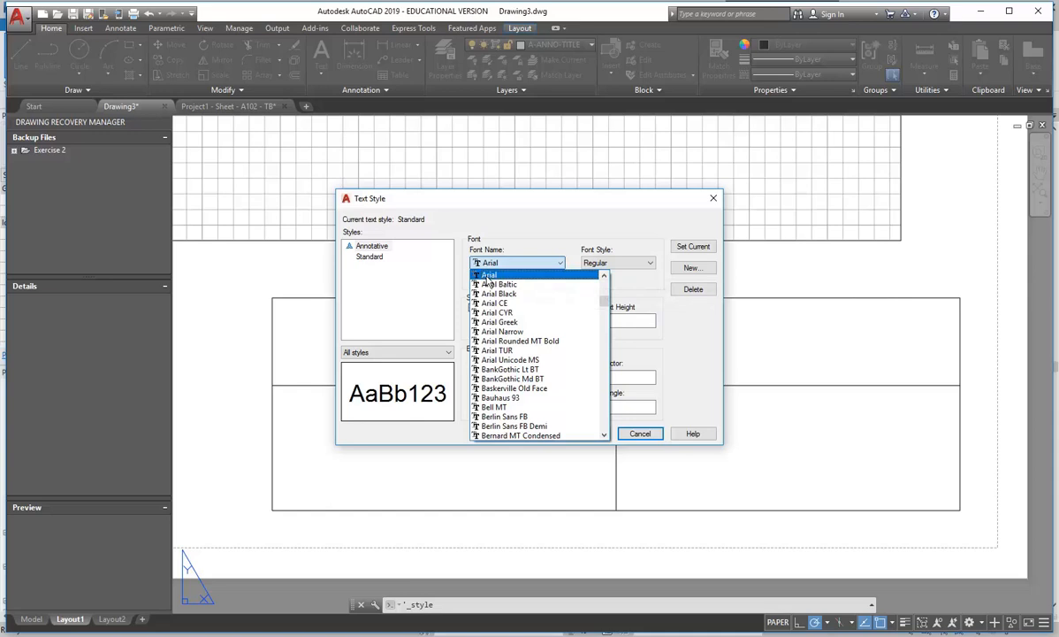
drag(604, 291, 606, 405)
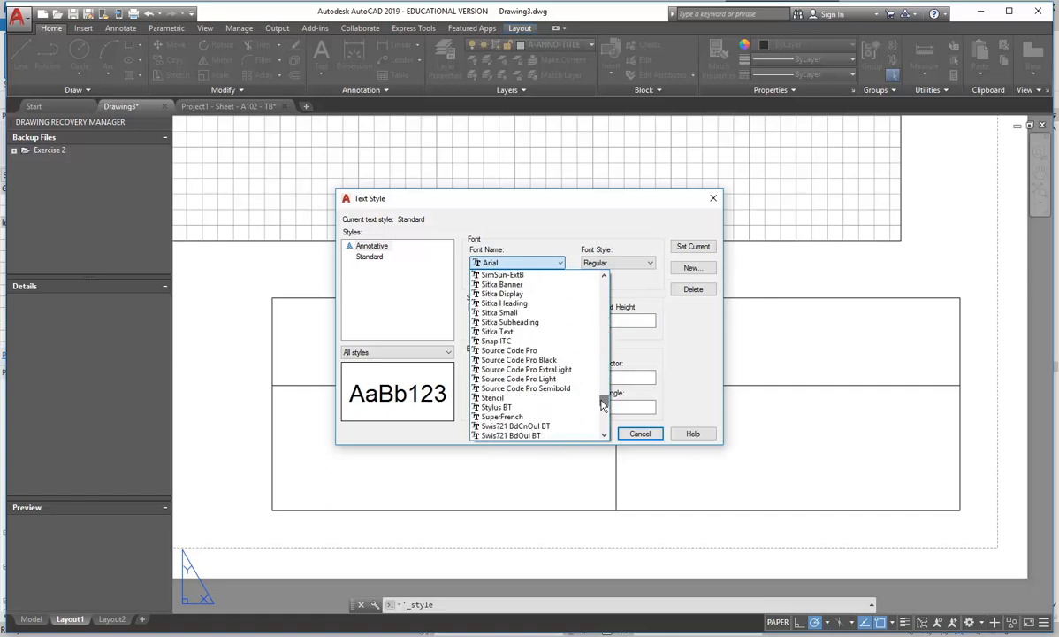
scroll(508, 354, up, 4)
scroll(509, 354, up, 1)
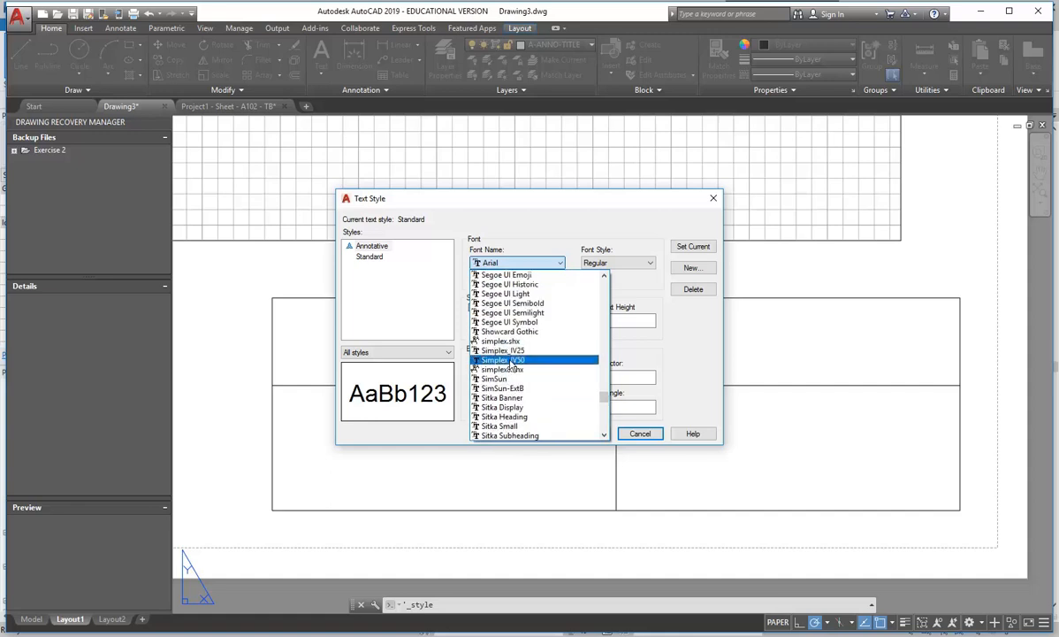
scroll(510, 376, down, 8)
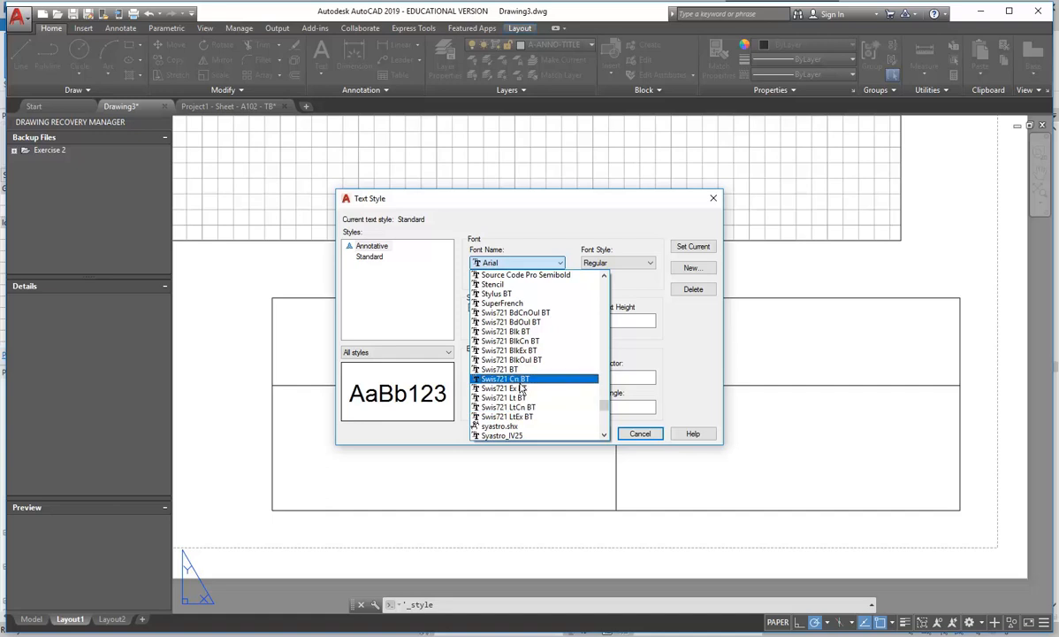
click(522, 379)
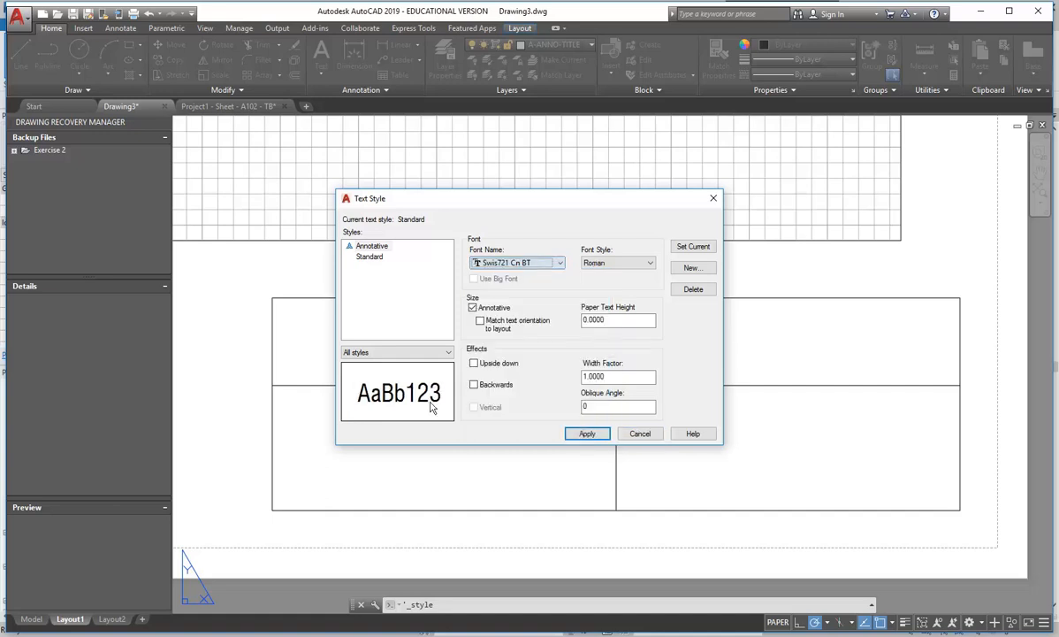
click(530, 263)
click(515, 274)
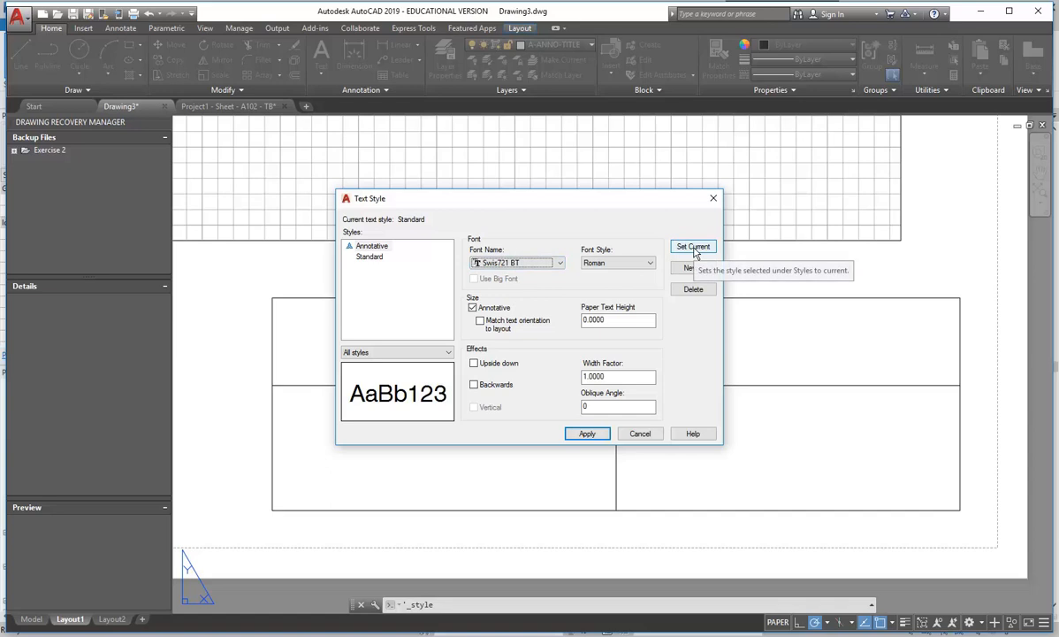
- Set the Annotative style's paper text height to 2.5 and keep its font style Roman
double_click(638, 318)
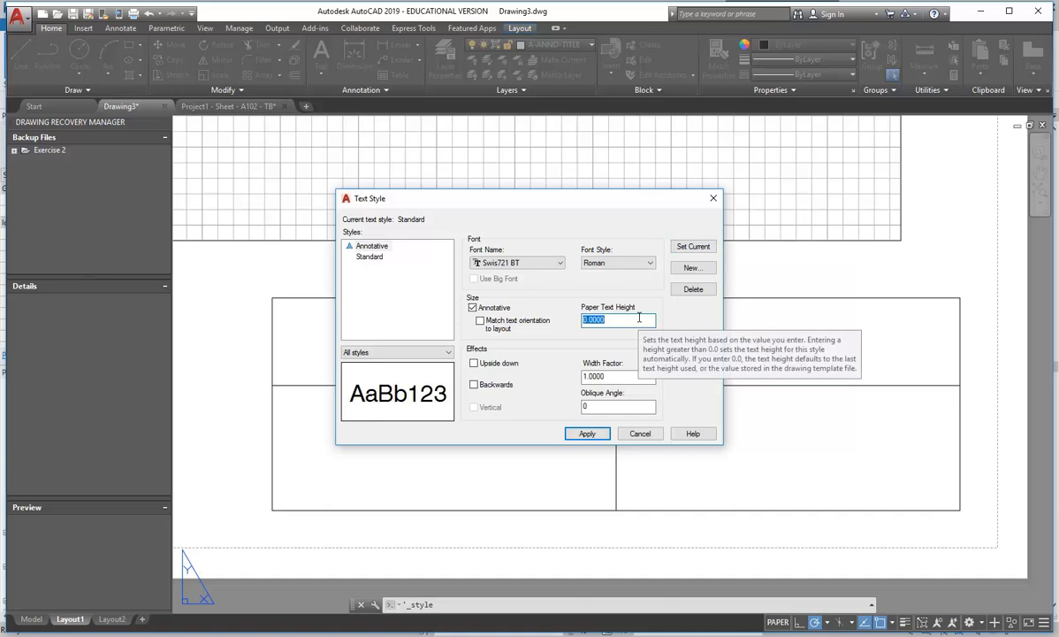
text(2.5)
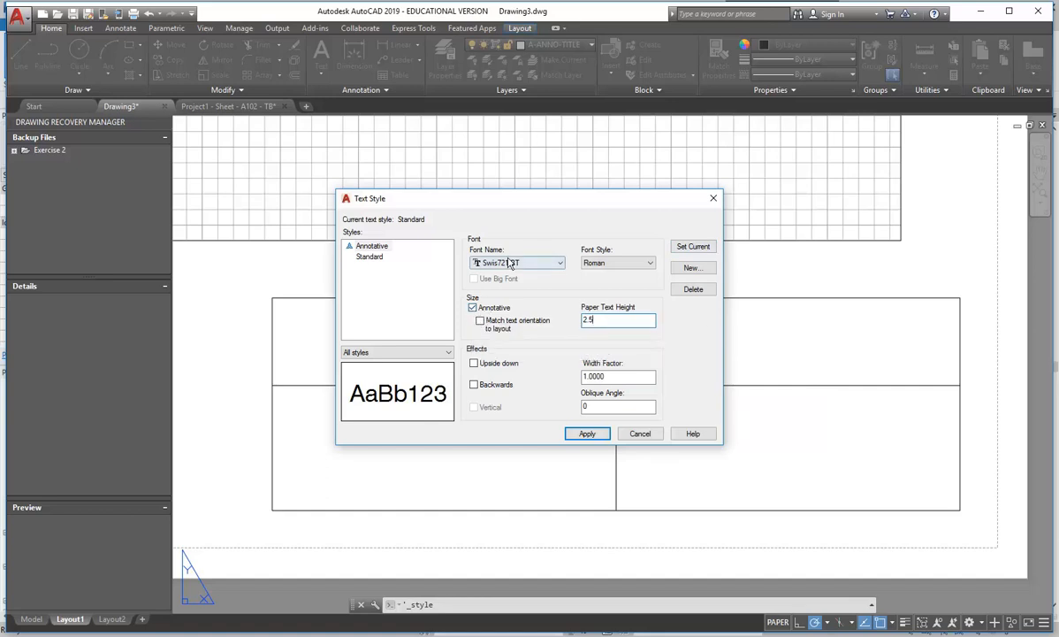
click(607, 262)
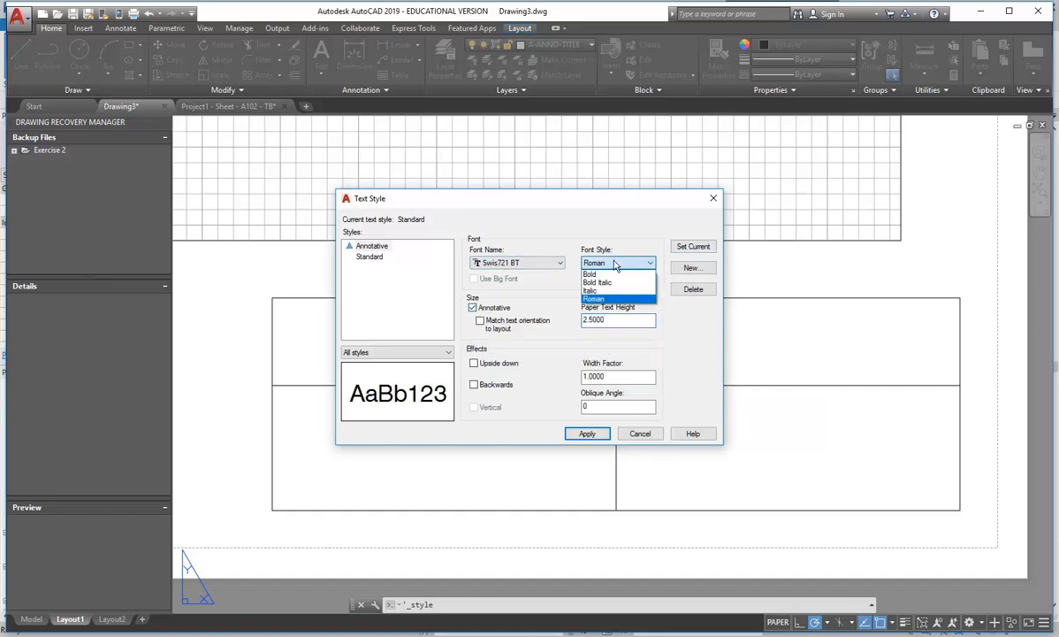
click(606, 262)
click(623, 318)
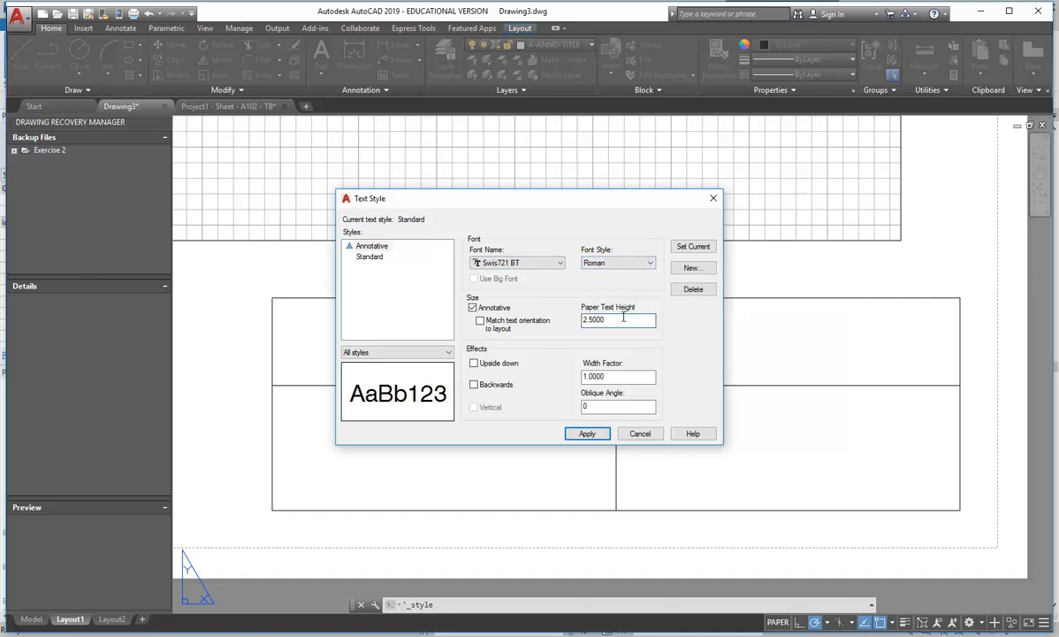
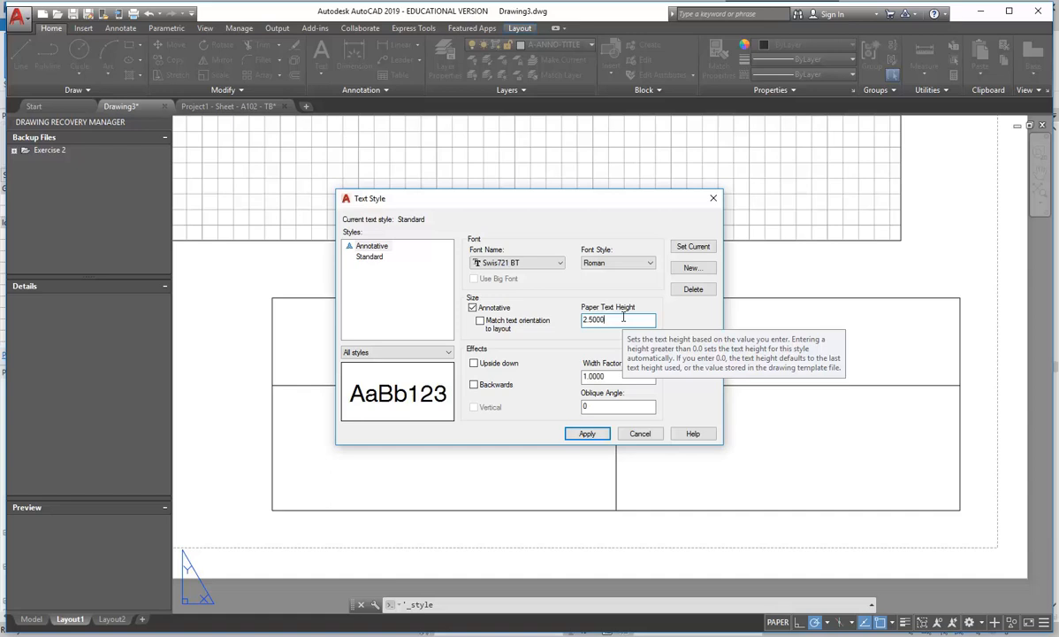
- Apply the text style changes and make Annotative the current text style
click(586, 433)
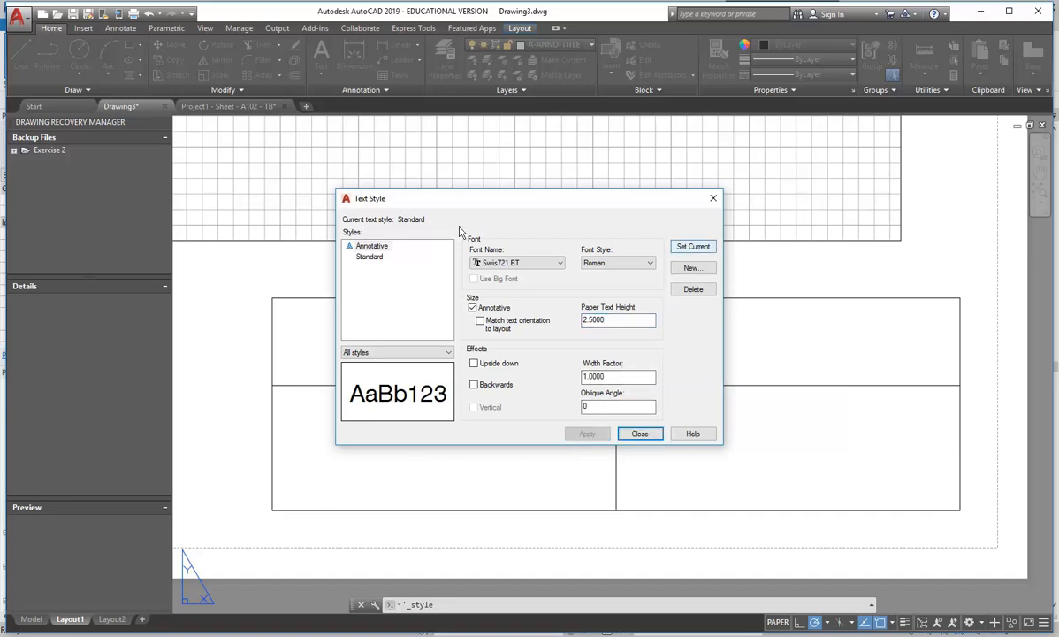
click(693, 246)
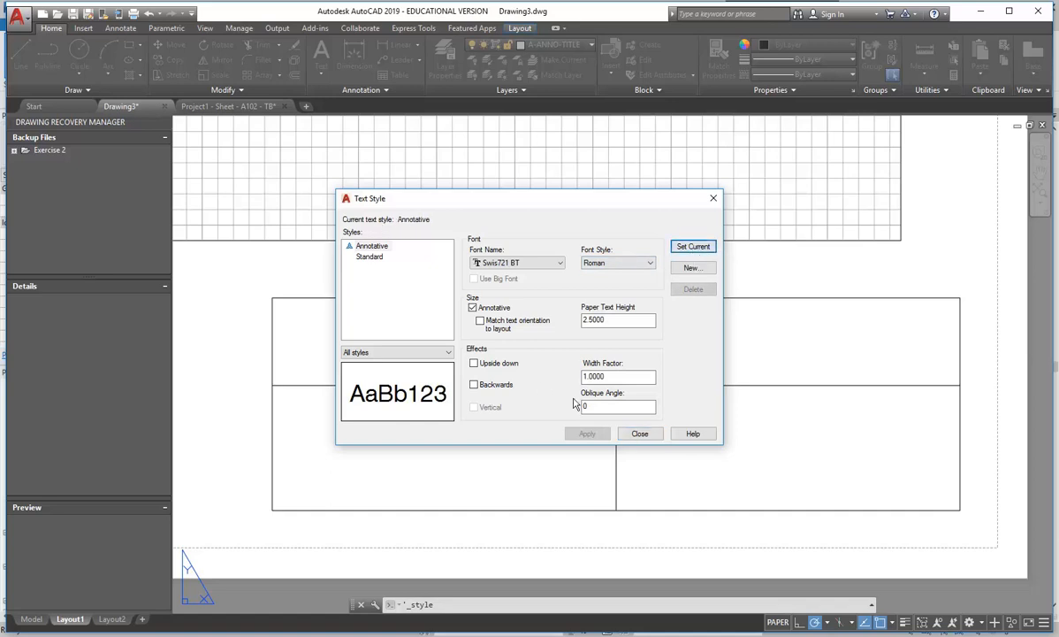
click(640, 433)
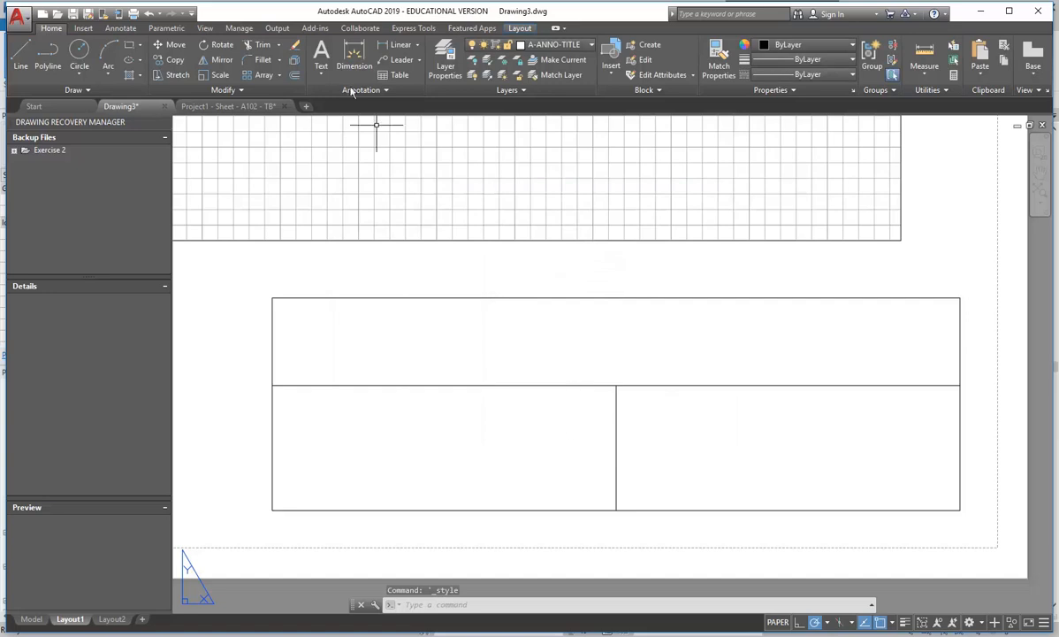
- Place a multiline text reading "This is" in the upper-left corner of the title block's top cell
click(320, 73)
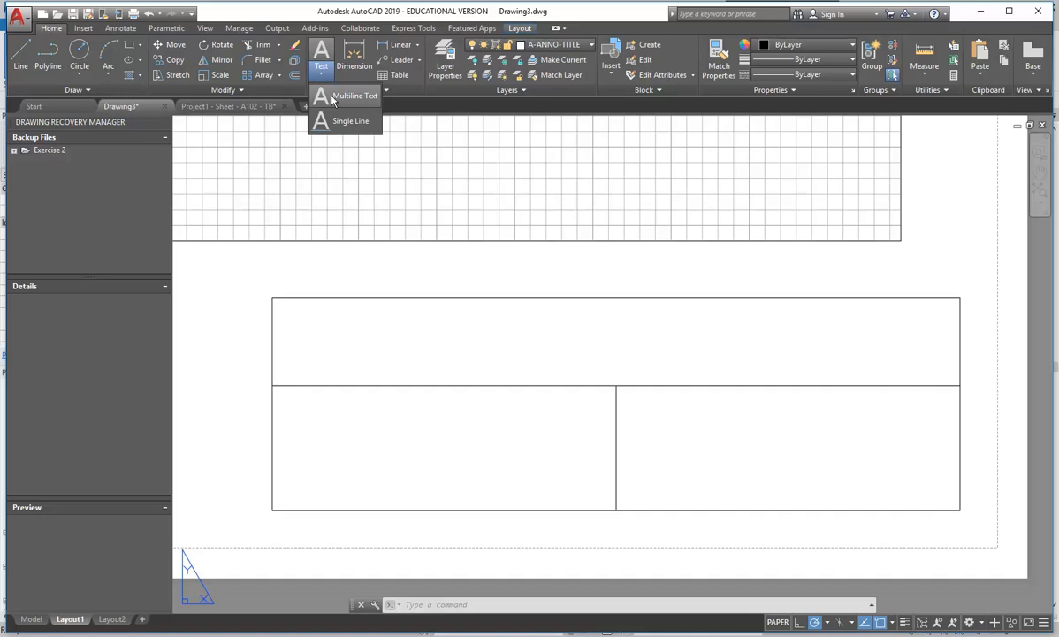
click(334, 96)
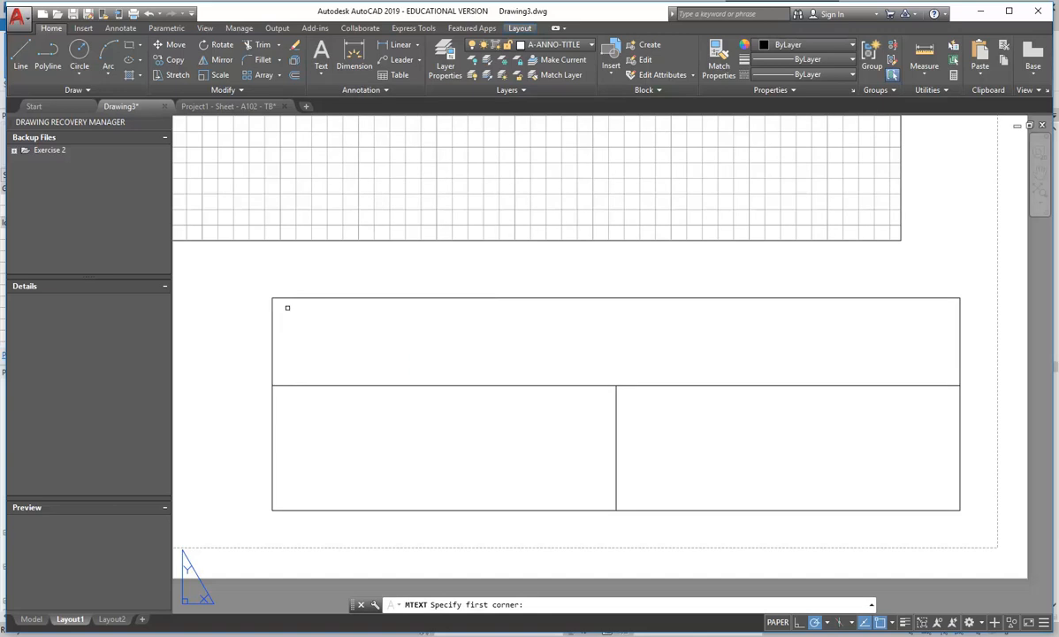
click(287, 307)
click(490, 346)
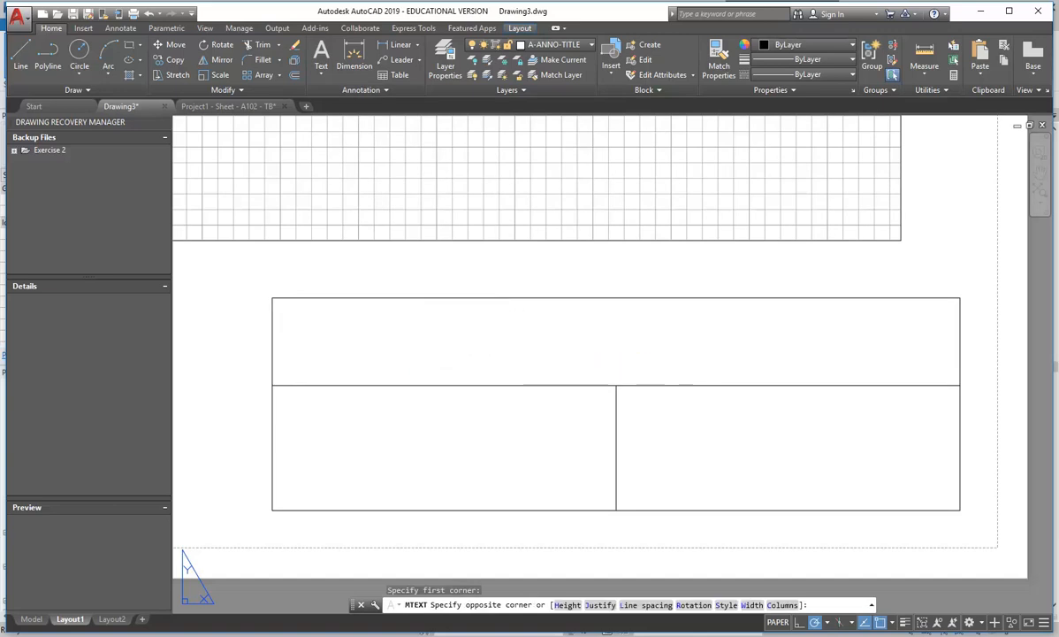
text(This ohouh)
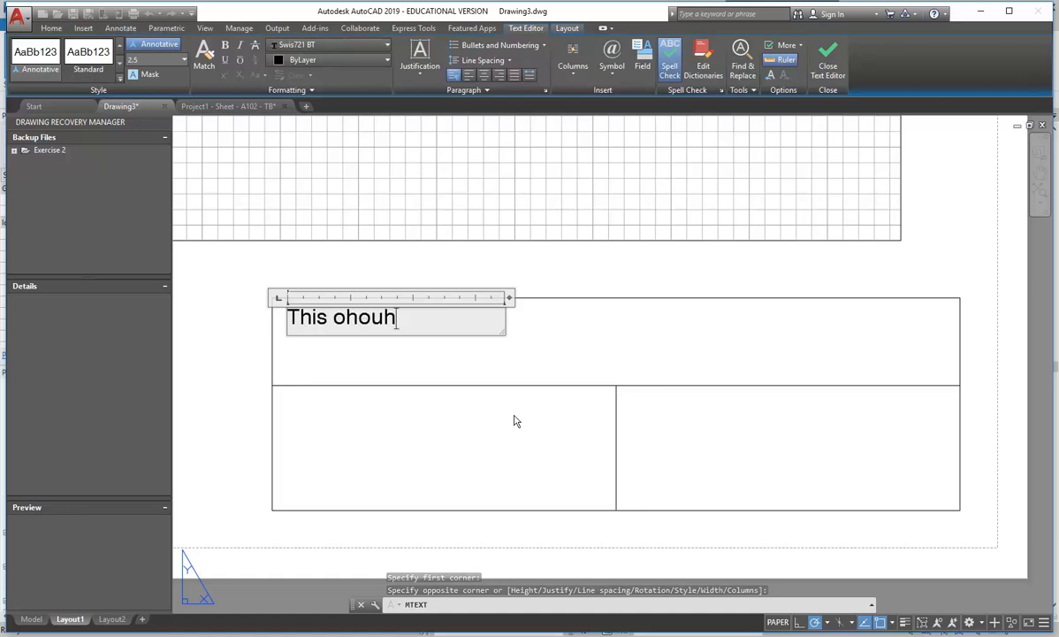
key(BackSpace)
key(BackSpace)
key(BackSpace)
key(BackSpace)
key(BackSpace)
text(is)
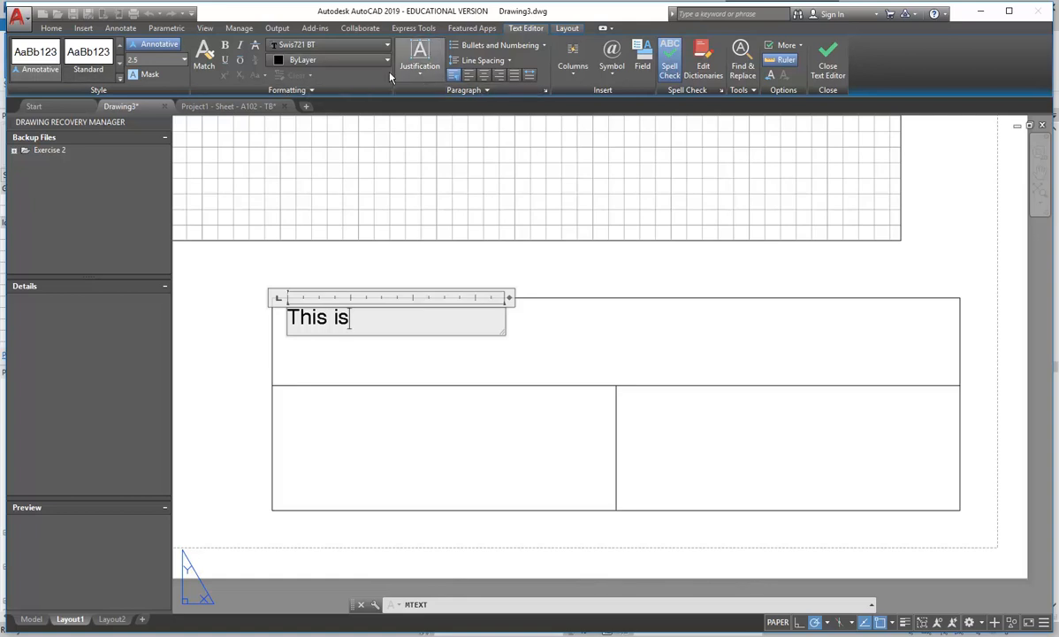
click(184, 59)
click(184, 59)
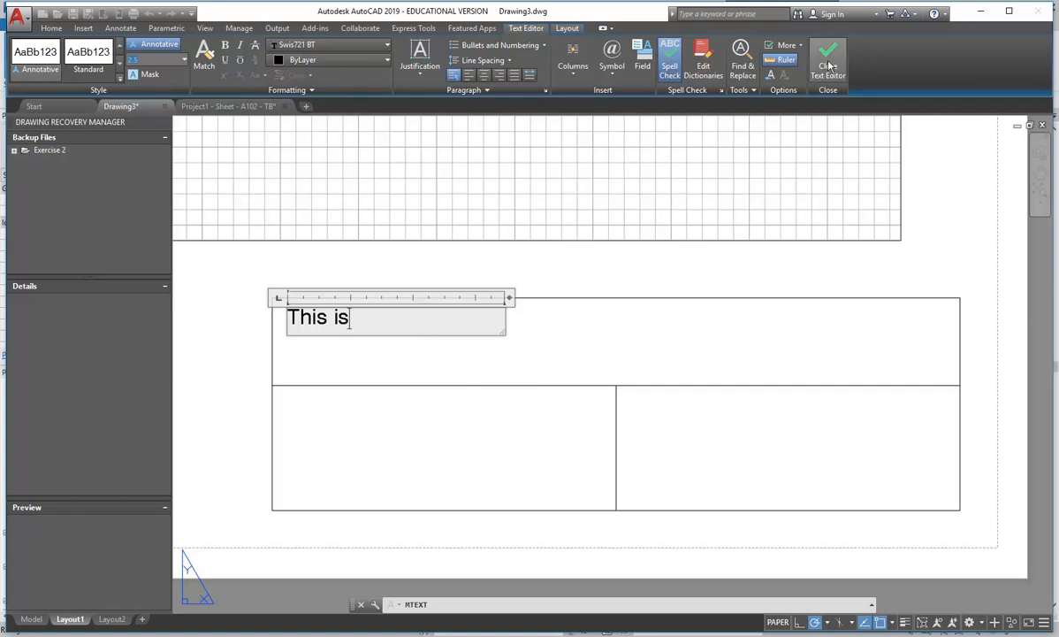
click(539, 311)
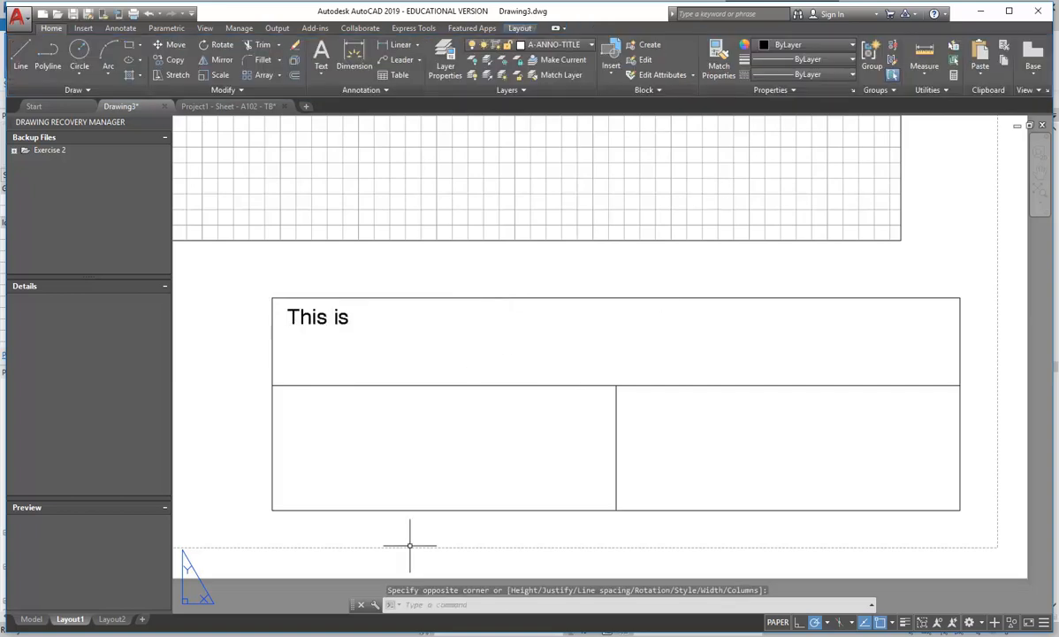
- Switch to Revit and examine the text fields in the title block on sheet A102
click(292, 624)
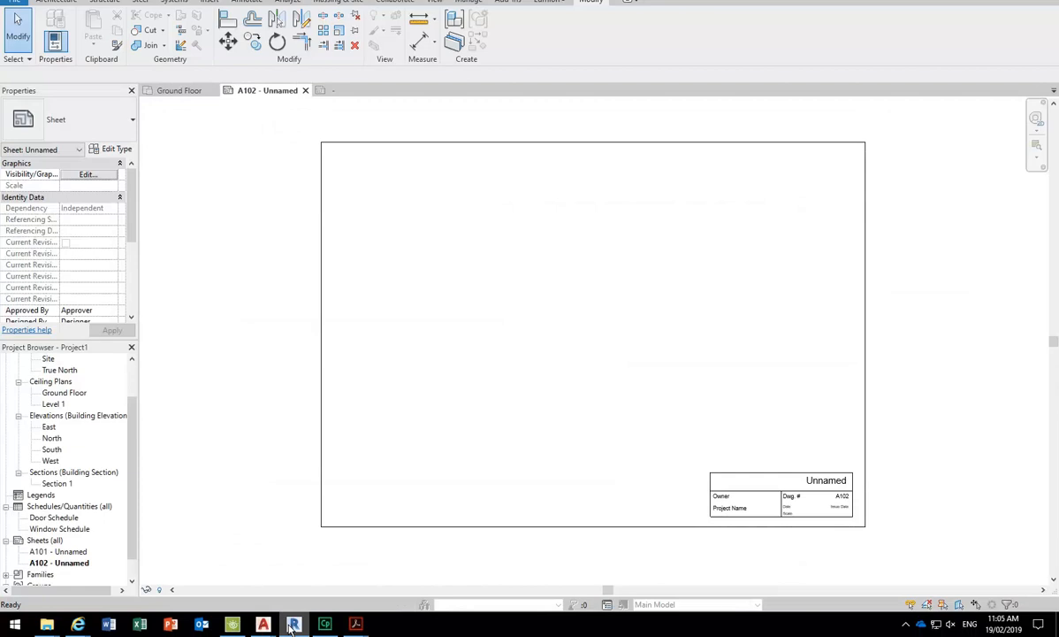
scroll(683, 420, up, 4)
scroll(721, 390, up, 1)
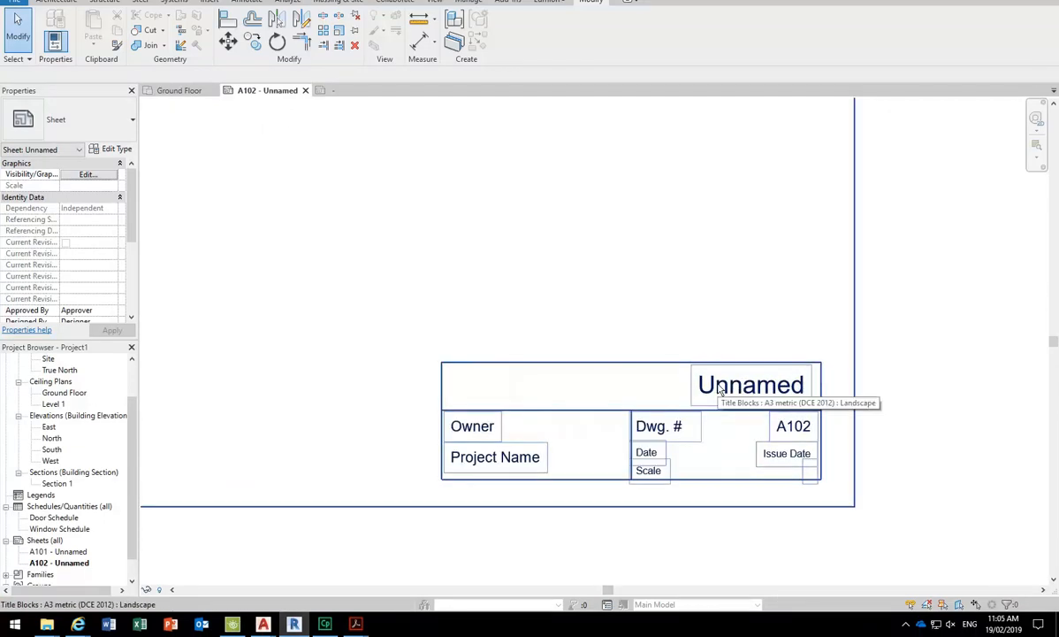
- Switch back to AutoCAD and replace the text in the title block's top cell with "Drawing Name"
middle_drag(450, 280, 468, 312)
click(294, 624)
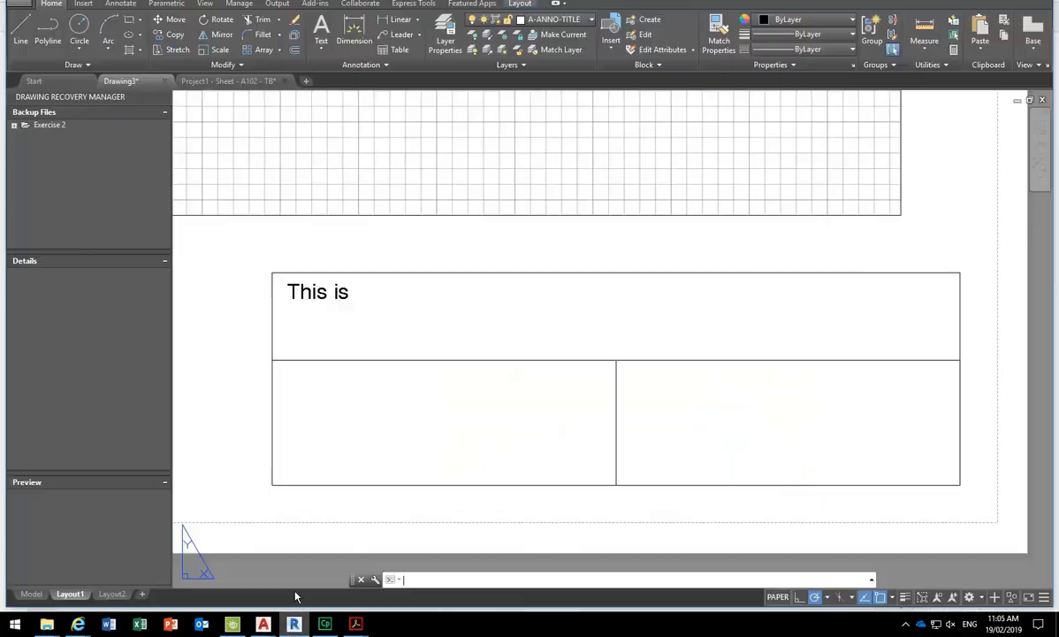
click(298, 276)
double_click(307, 291)
drag(333, 298, 234, 281)
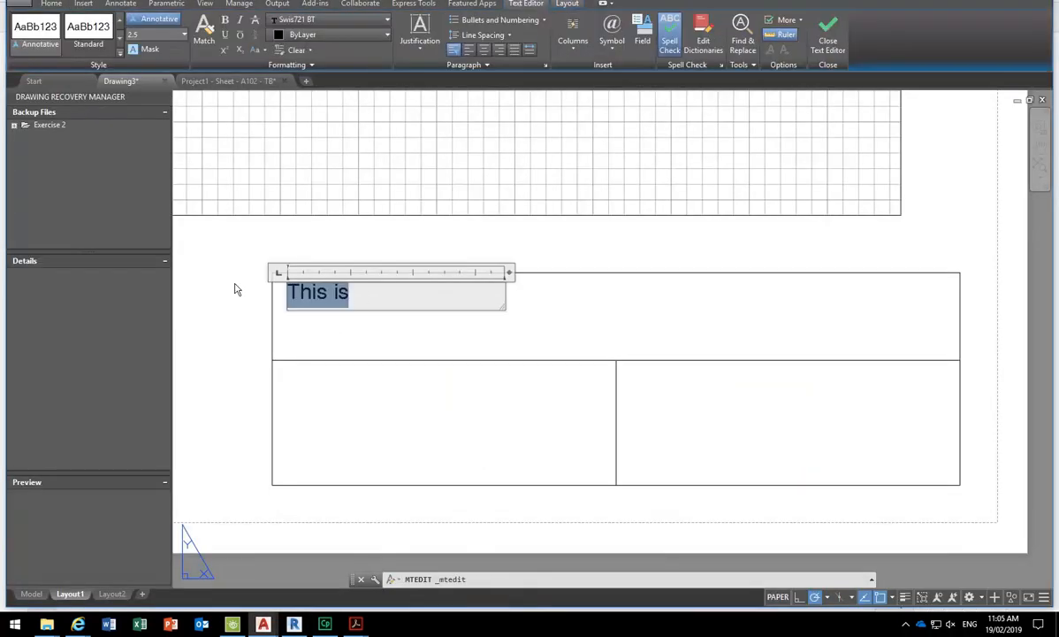
text(Drawing )
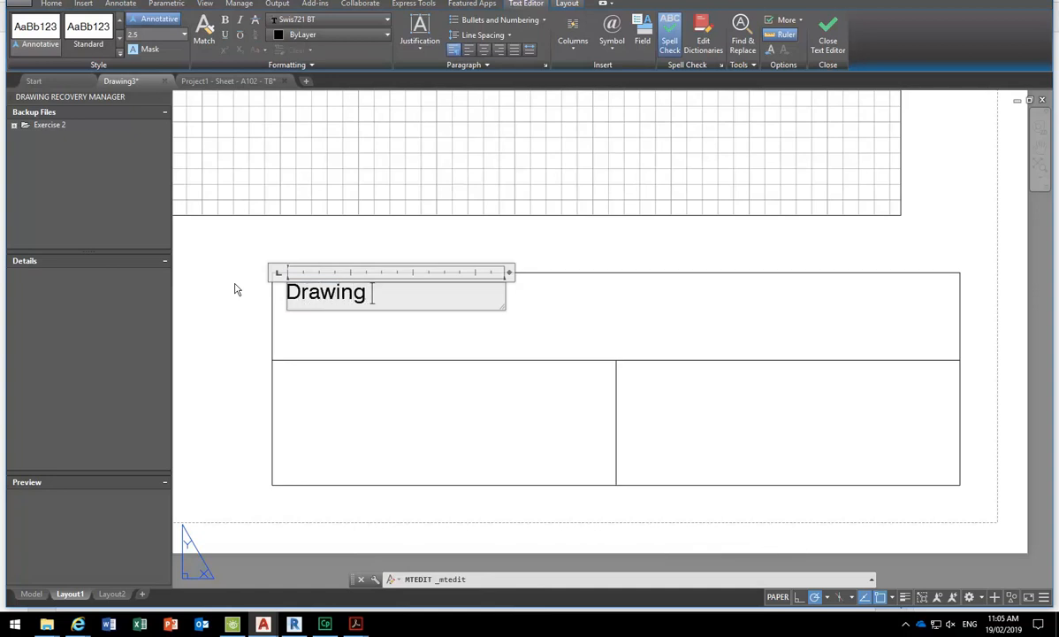
text(Name)
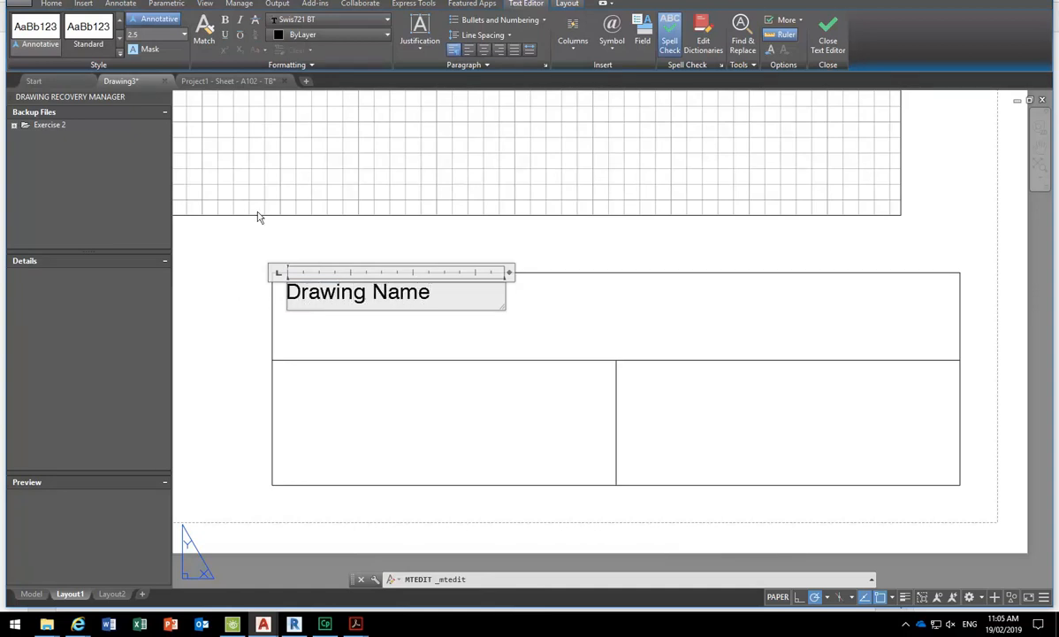
click(261, 243)
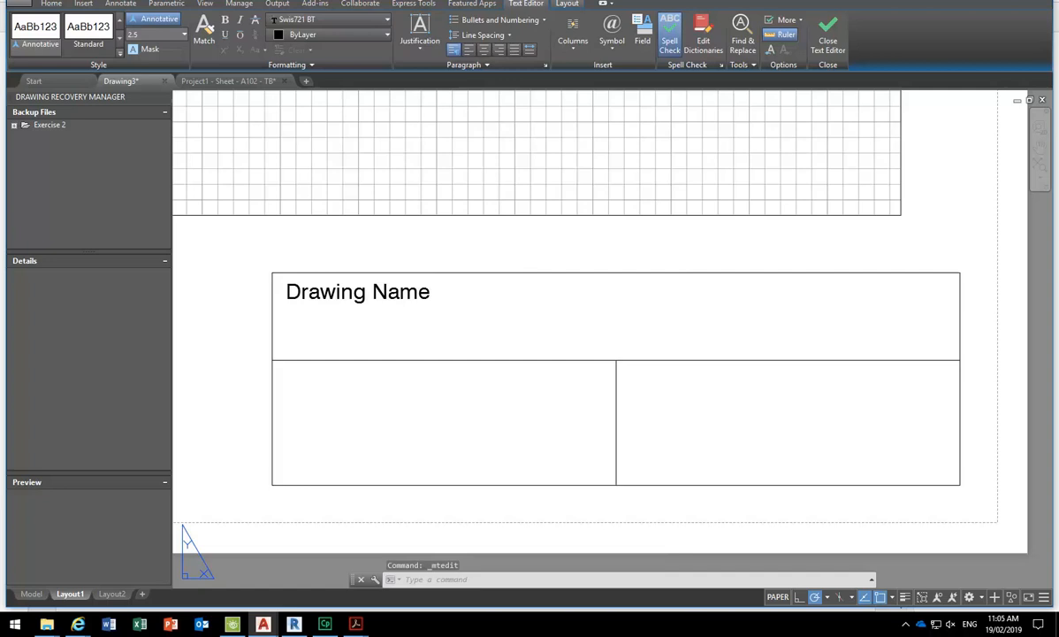
- Set the height of the "Drawing Name" text in the top cell to 2
click(296, 283)
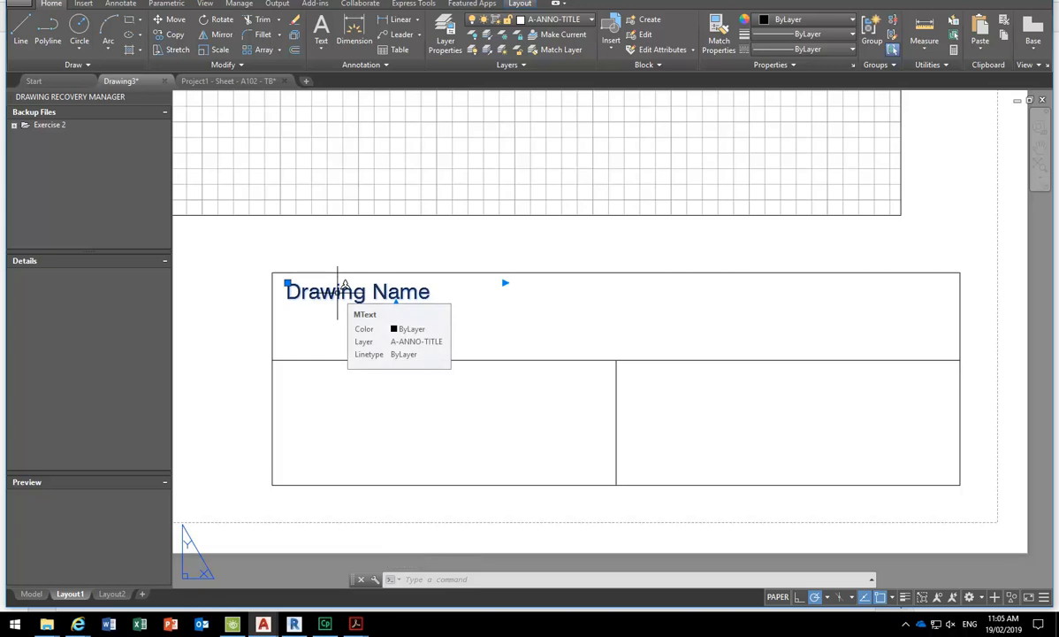
right_click(340, 292)
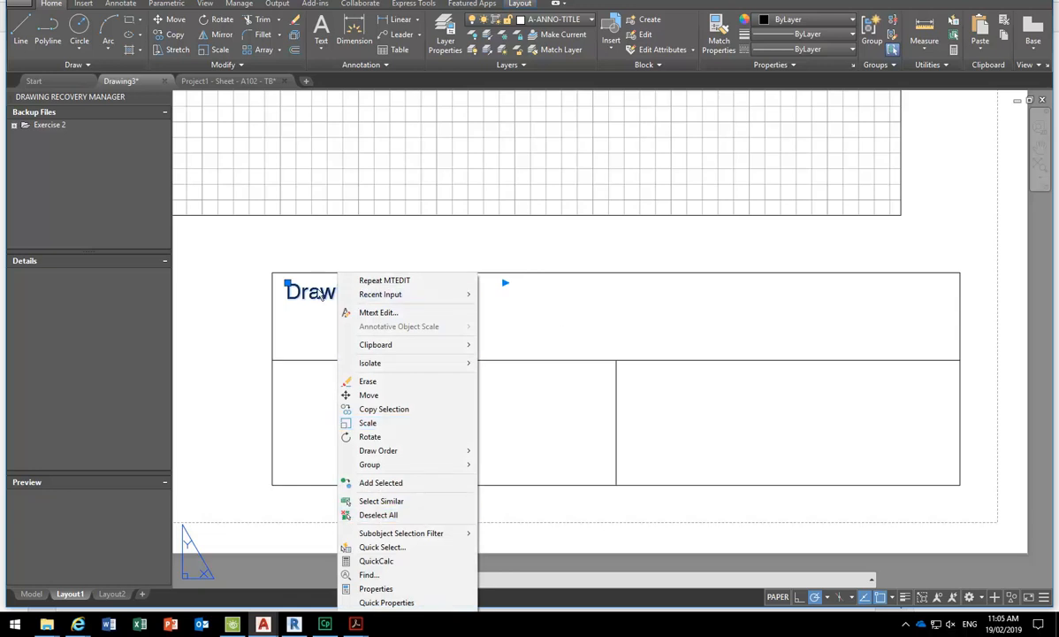
click(348, 312)
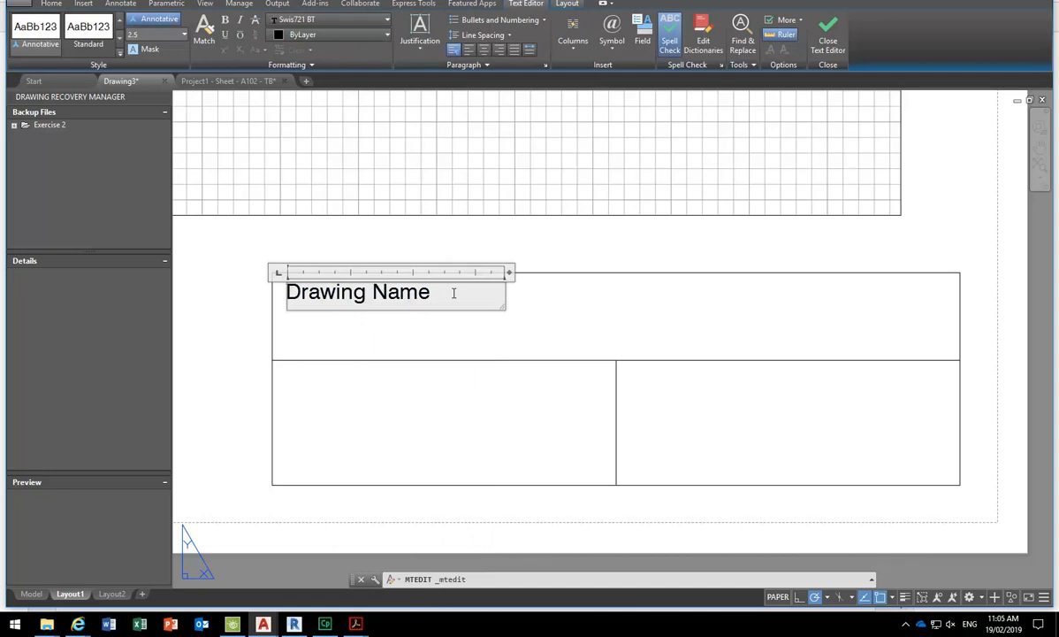
drag(451, 293, 215, 293)
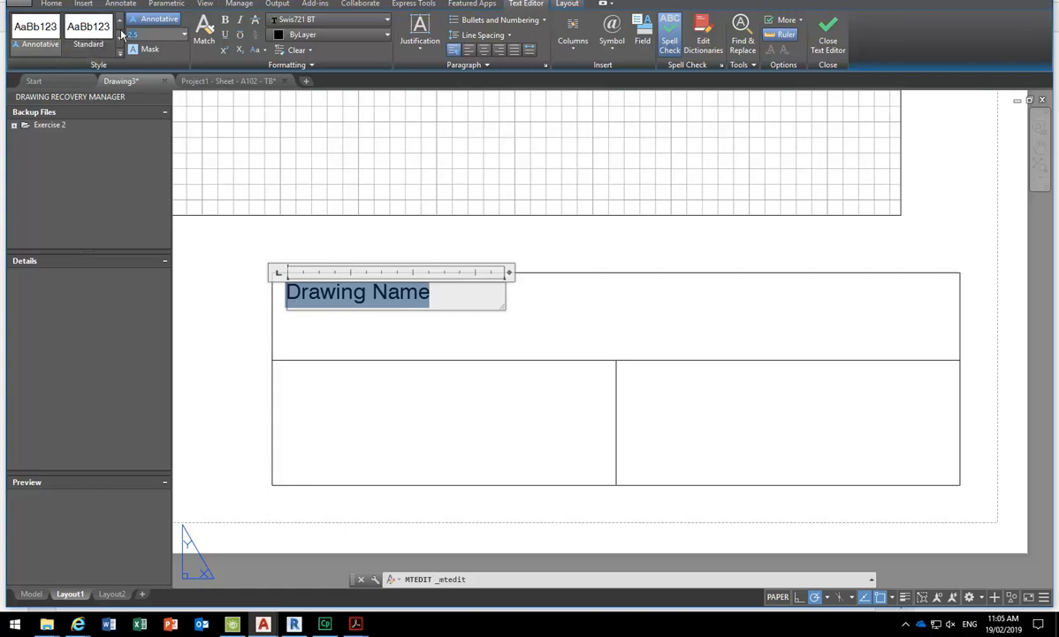
click(185, 34)
click(157, 37)
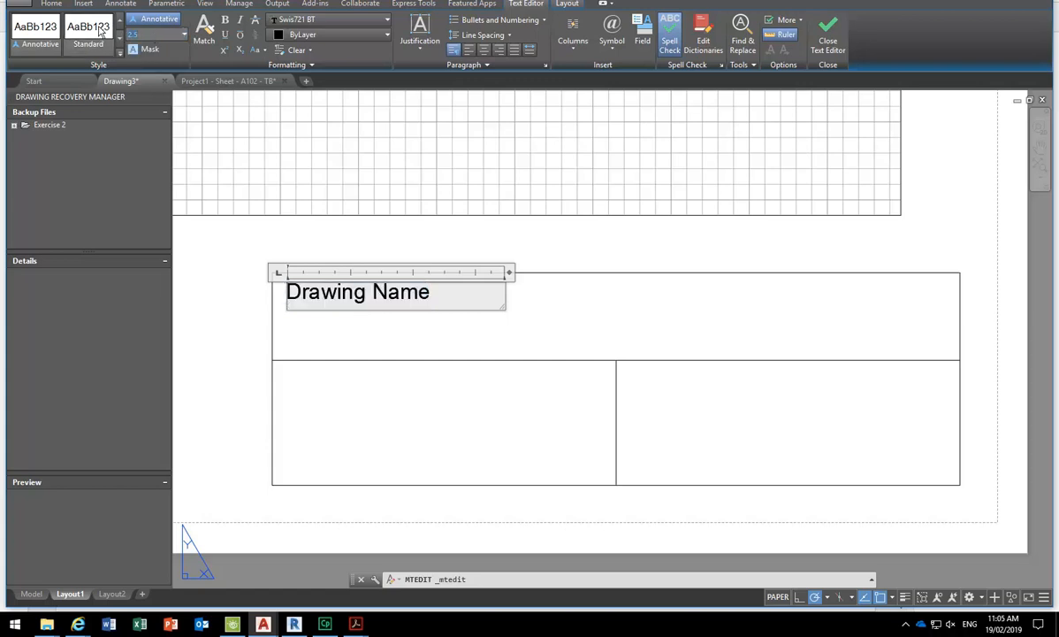
text(222)
key(BackSpace)
key(BackSpace)
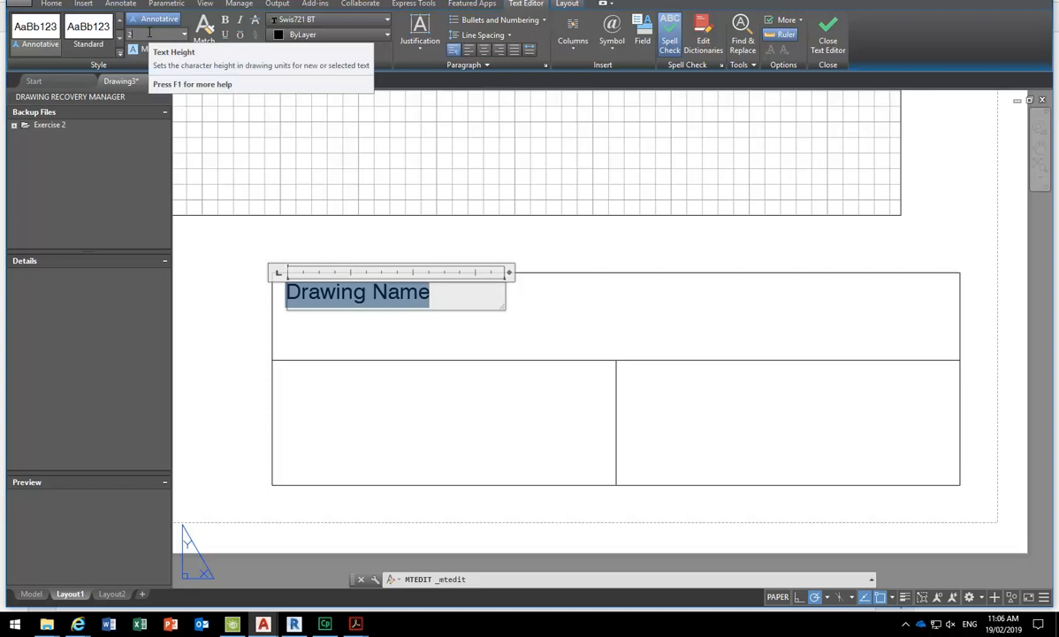
key(Return)
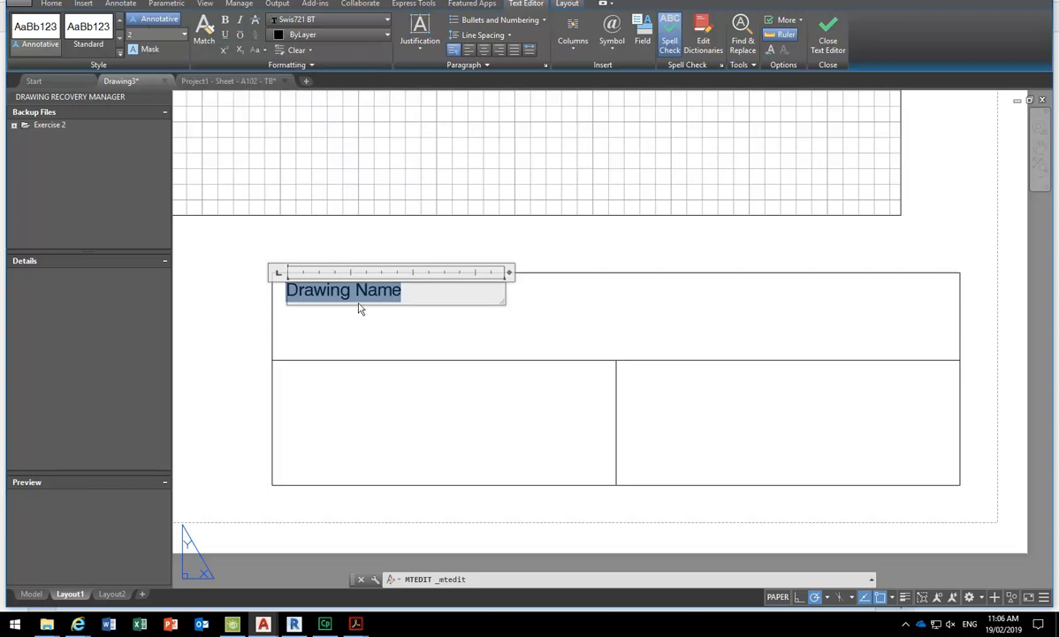
- Left-align the top cell's text and add a colon so that it reads "Drawing Name:"
click(484, 50)
click(470, 49)
click(470, 49)
click(453, 50)
click(415, 298)
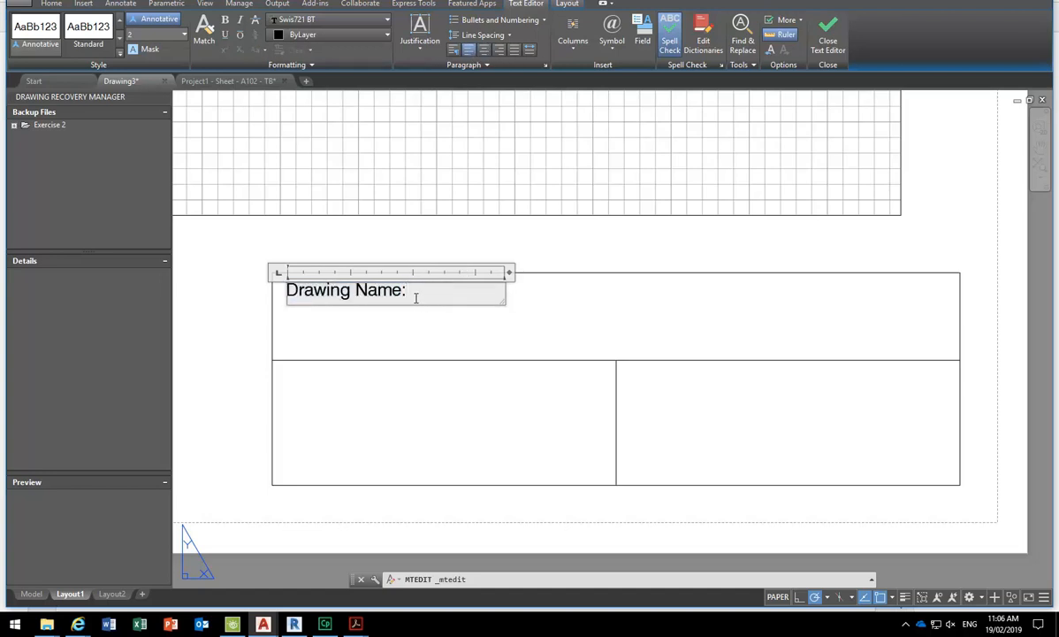
click(468, 330)
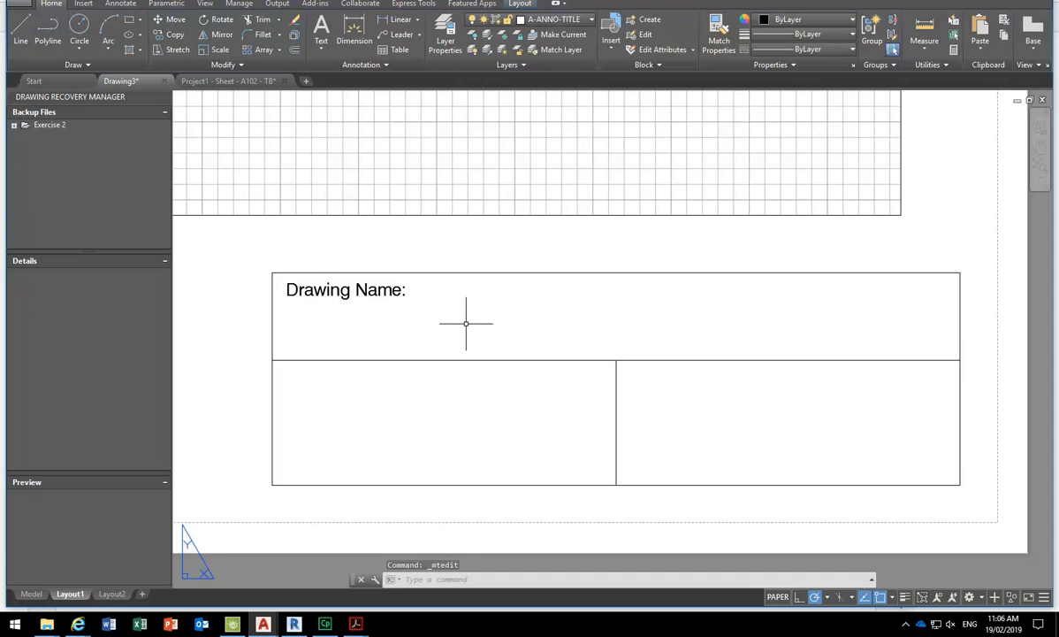
- Copy the "Drawing Name:" text into the lower-left cell, using the upper-left corners of both cells as reference points
click(334, 285)
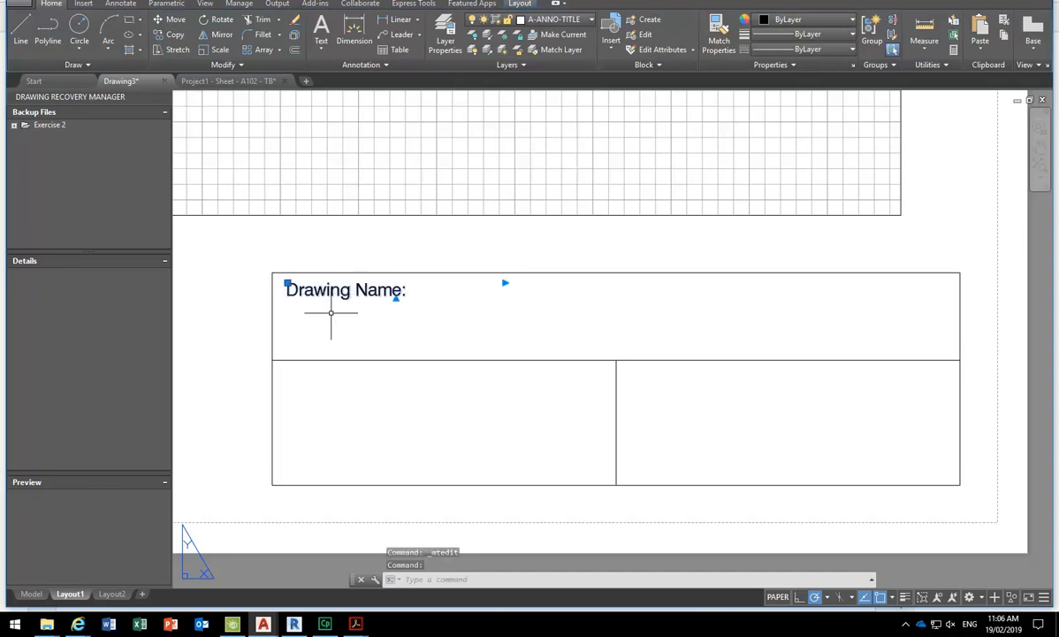
click(170, 34)
click(271, 272)
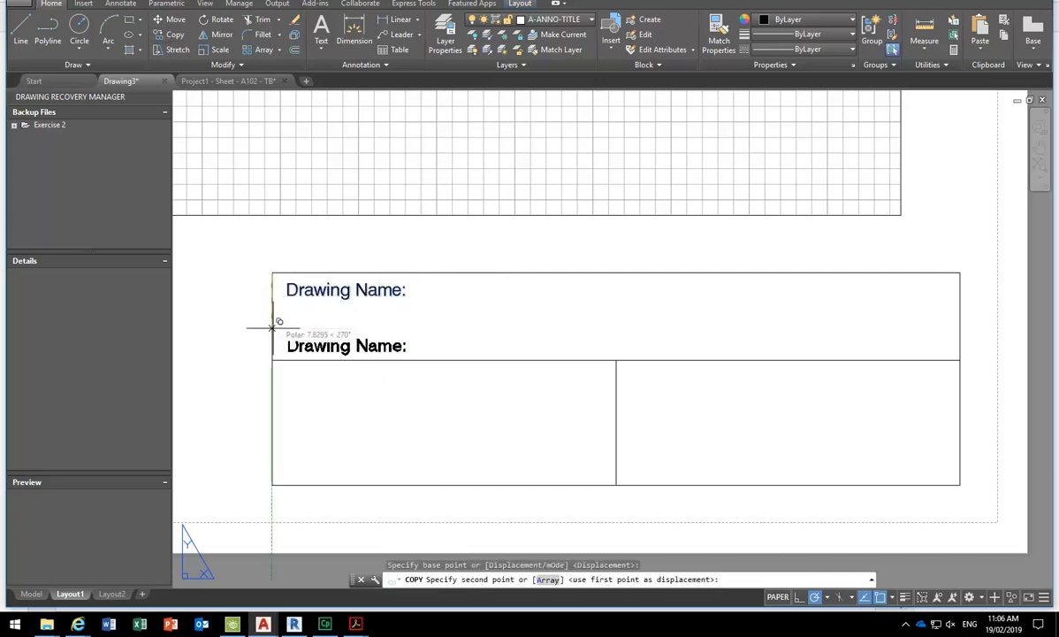
click(272, 360)
key(Escape)
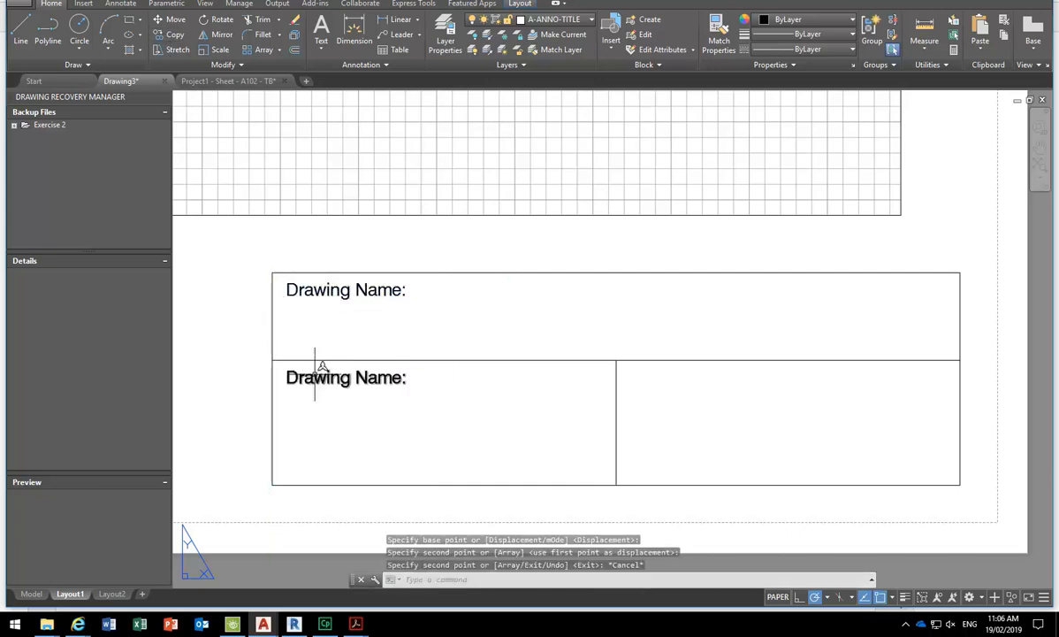
- Check the owner field on the Revit sheet and change the copied text in AutoCAD to "Client:"
double_click(395, 381)
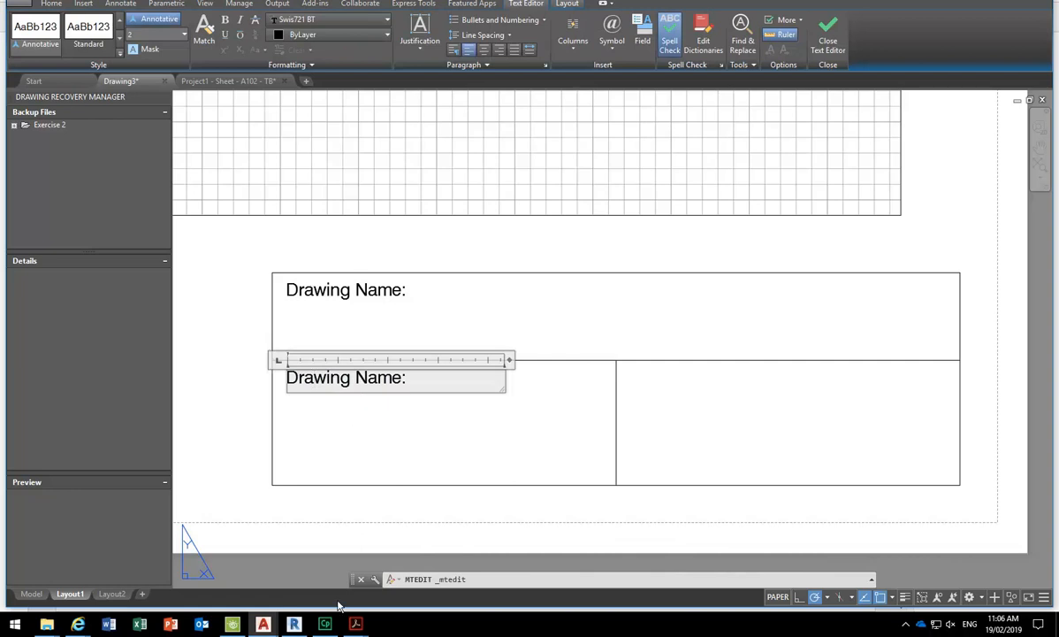
click(294, 624)
click(293, 624)
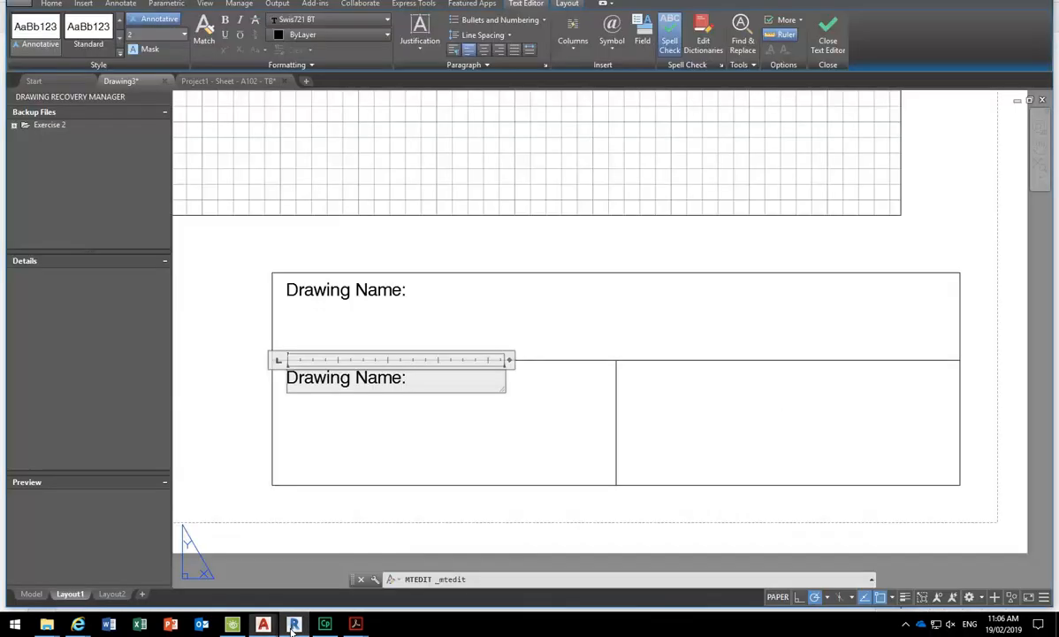
click(302, 629)
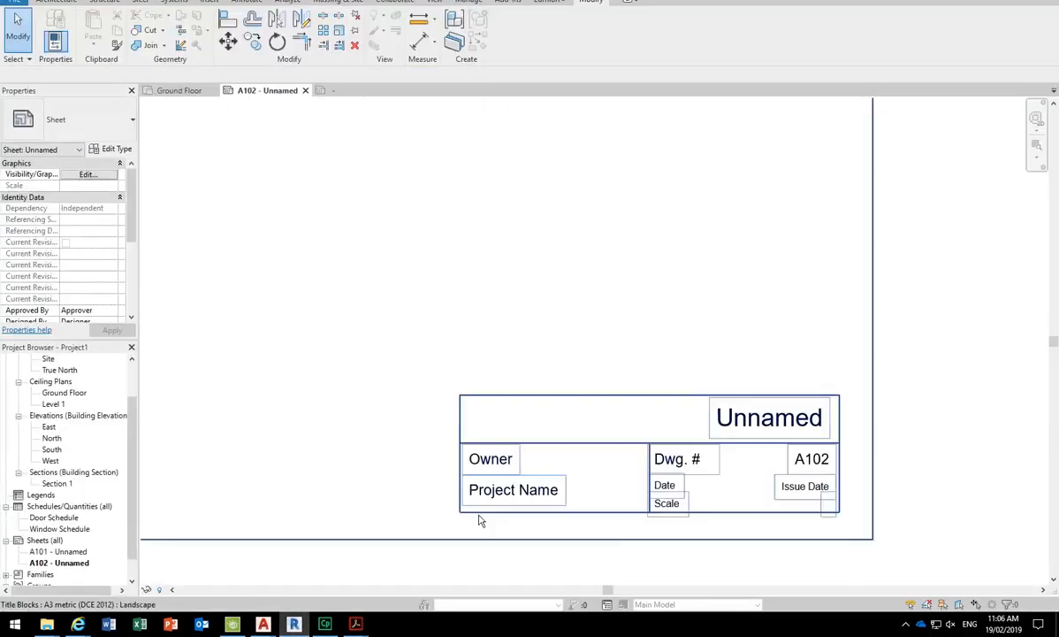
click(296, 628)
drag(404, 378, 242, 366)
text(Client:)
click(318, 402)
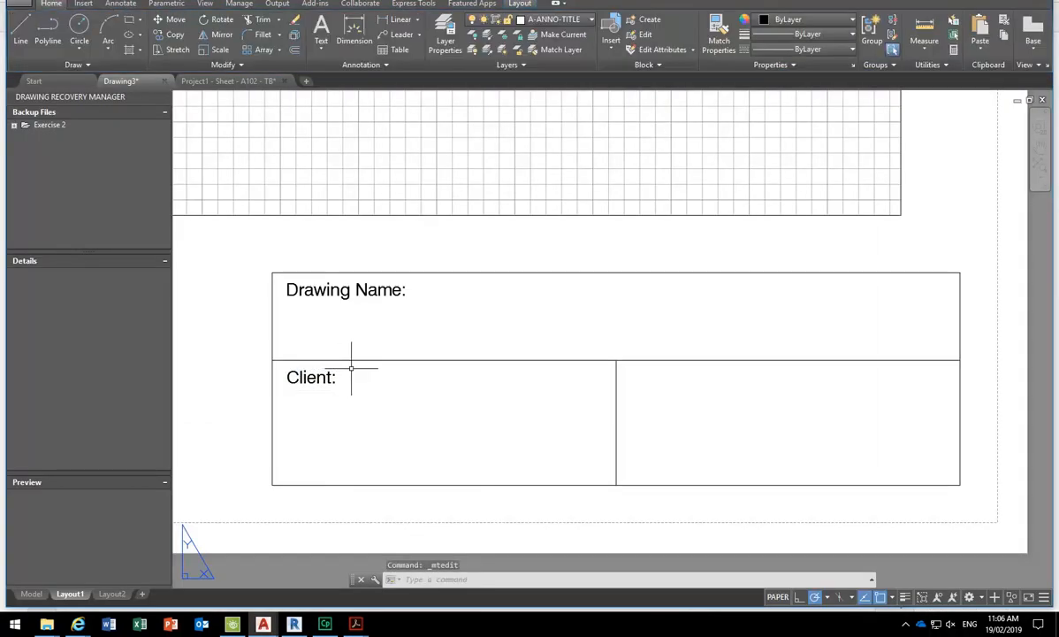
click(423, 358)
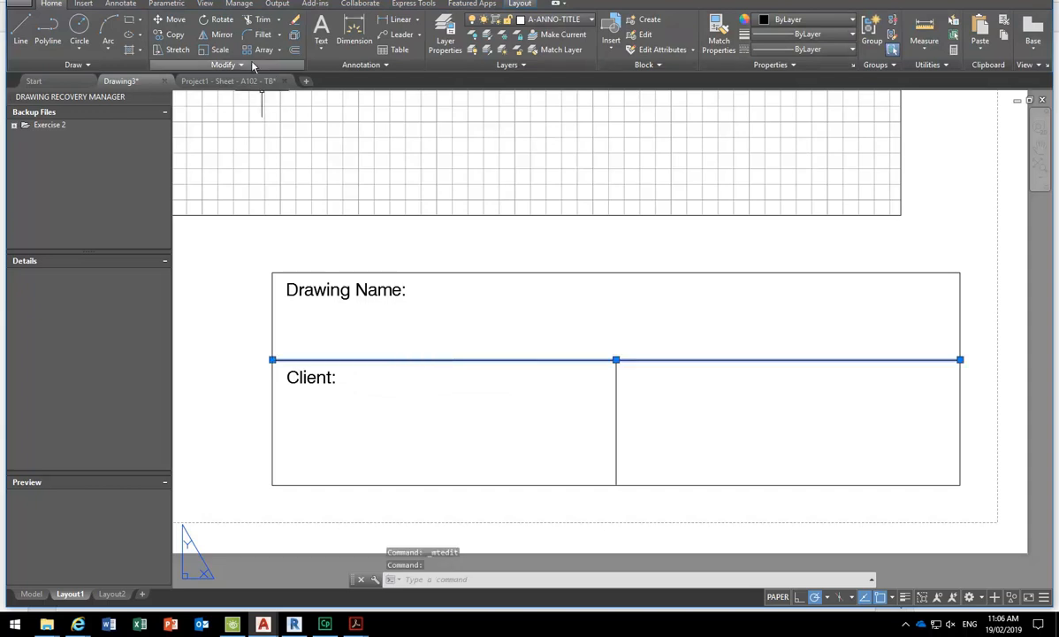
click(170, 38)
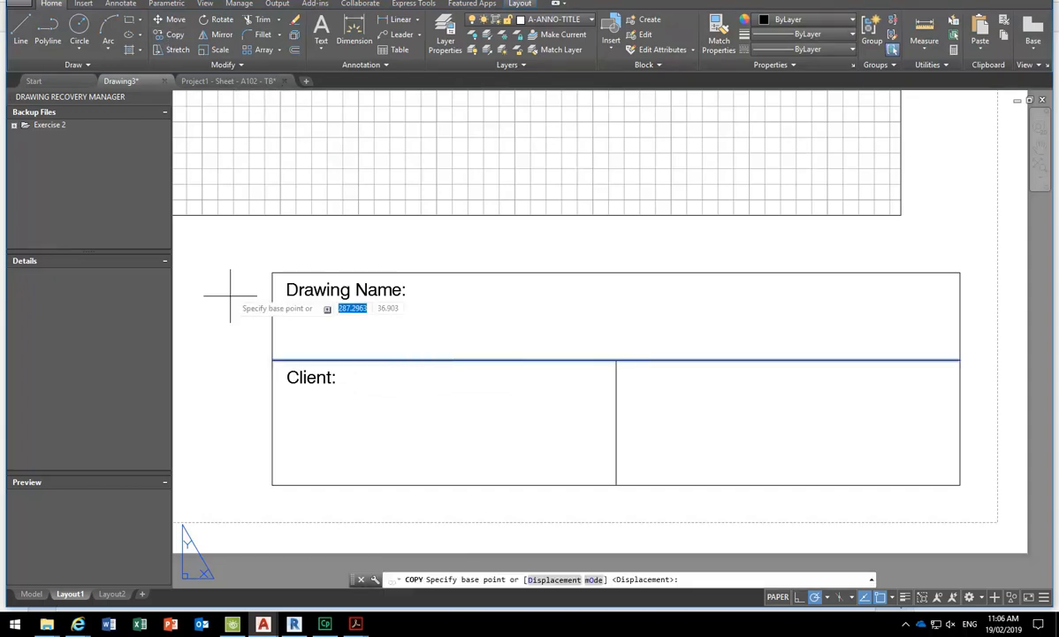
click(272, 359)
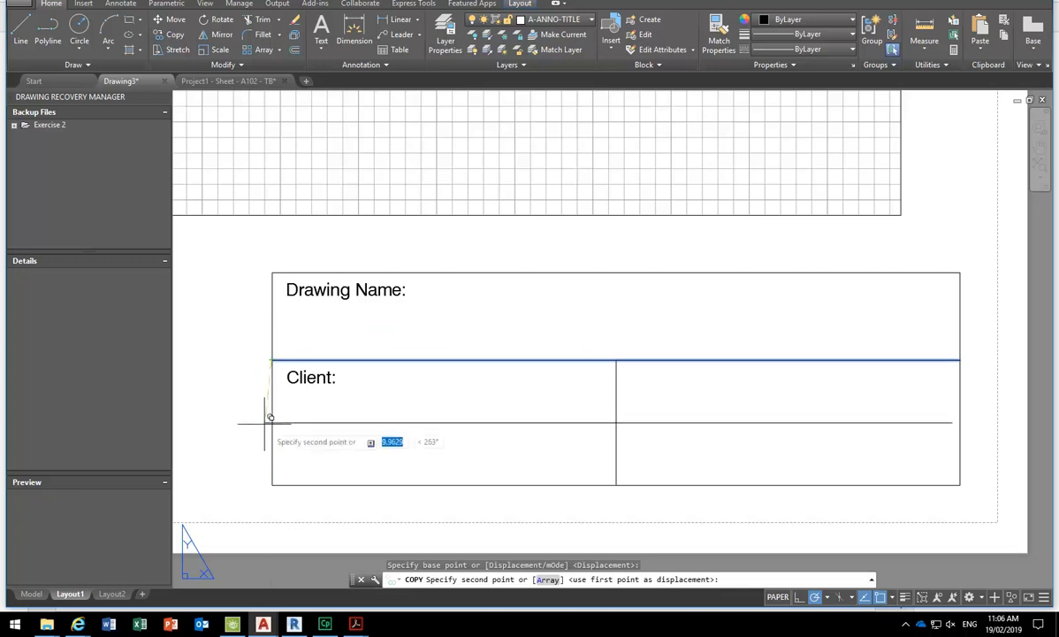
key(Escape)
- Copy the title block's horizontal dividing line down to the midpoint of the vertical divider, splitting the lower cells into two rows
click(550, 352)
click(474, 361)
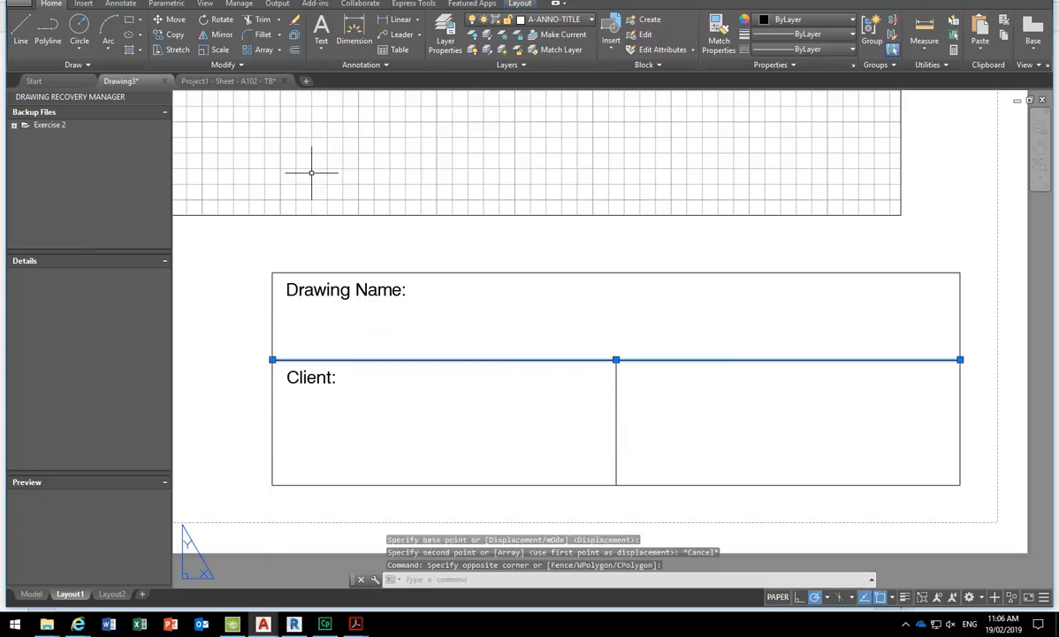
click(174, 36)
click(616, 360)
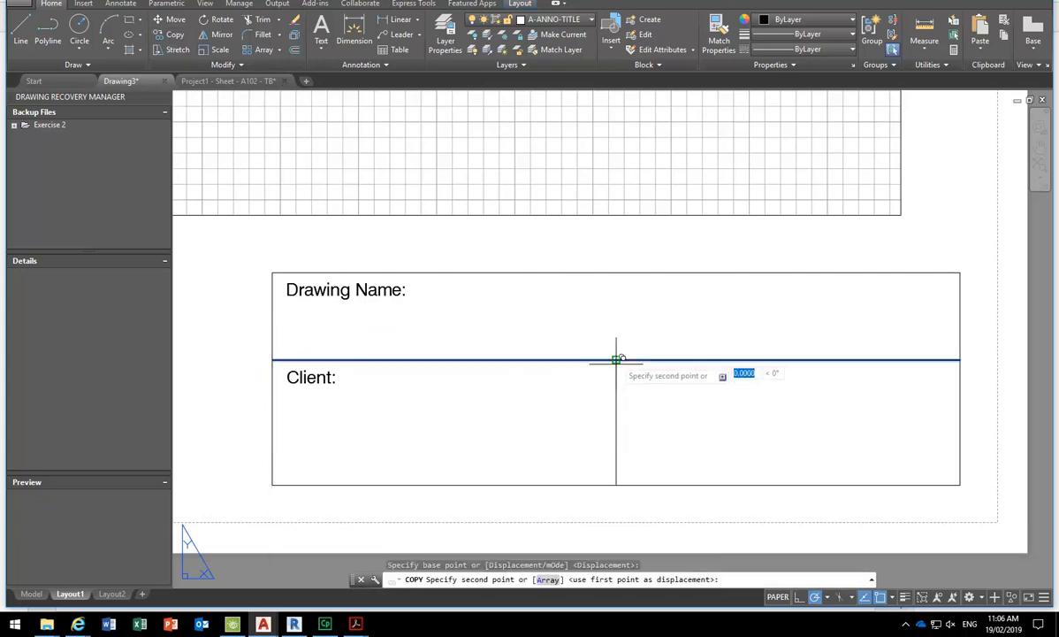
click(622, 417)
right_click(610, 387)
click(636, 401)
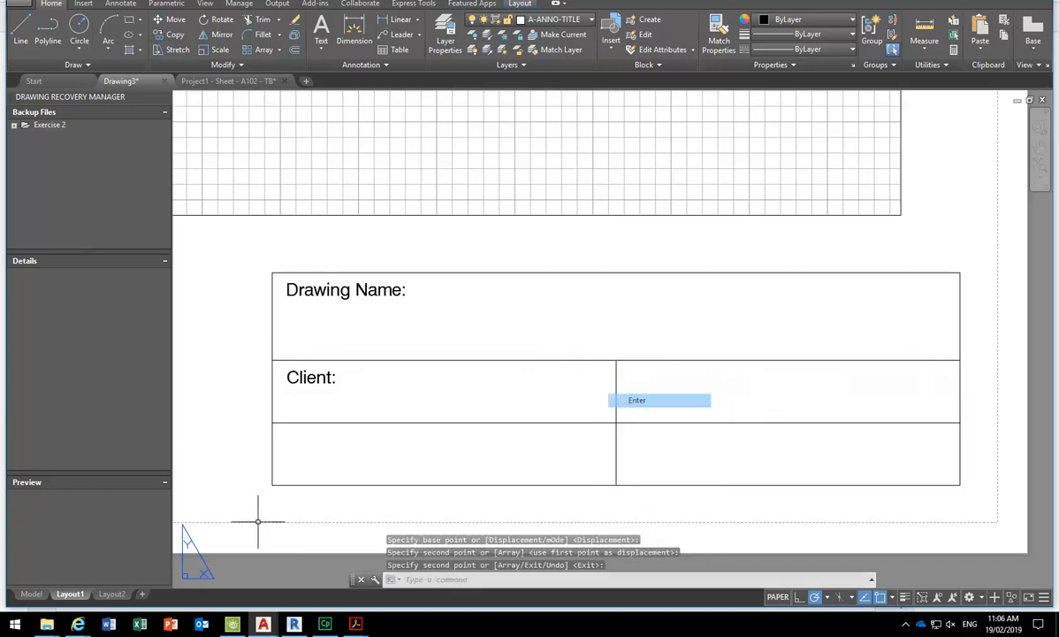
- Copy the "Client:" text into the cell below it, using the upper-left corners of both cells as reference points
click(292, 625)
click(263, 624)
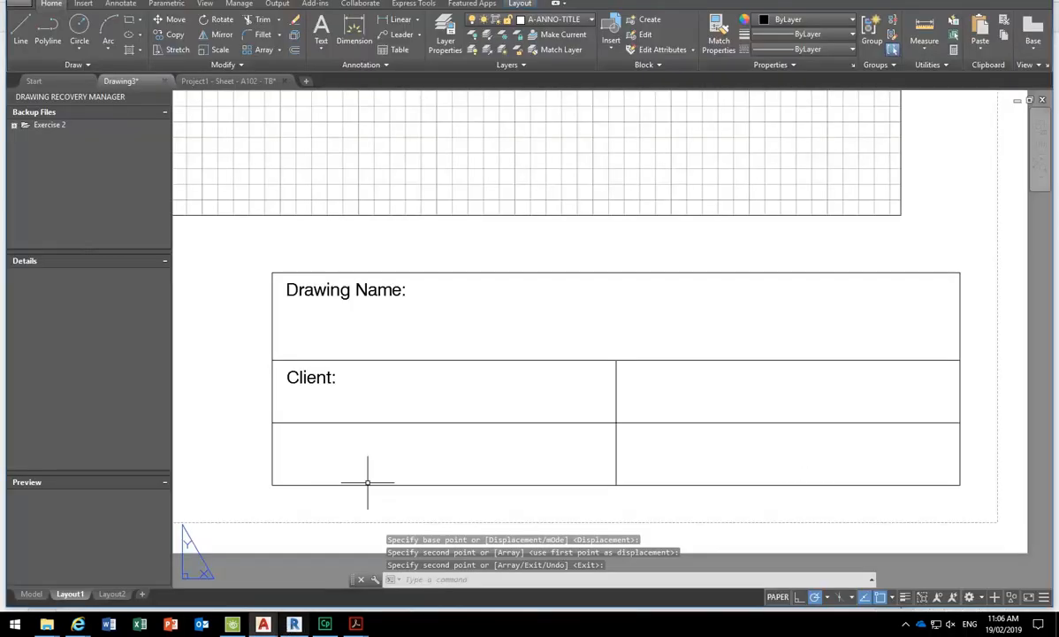
click(296, 374)
key(Return)
click(273, 360)
click(272, 447)
right_click(260, 372)
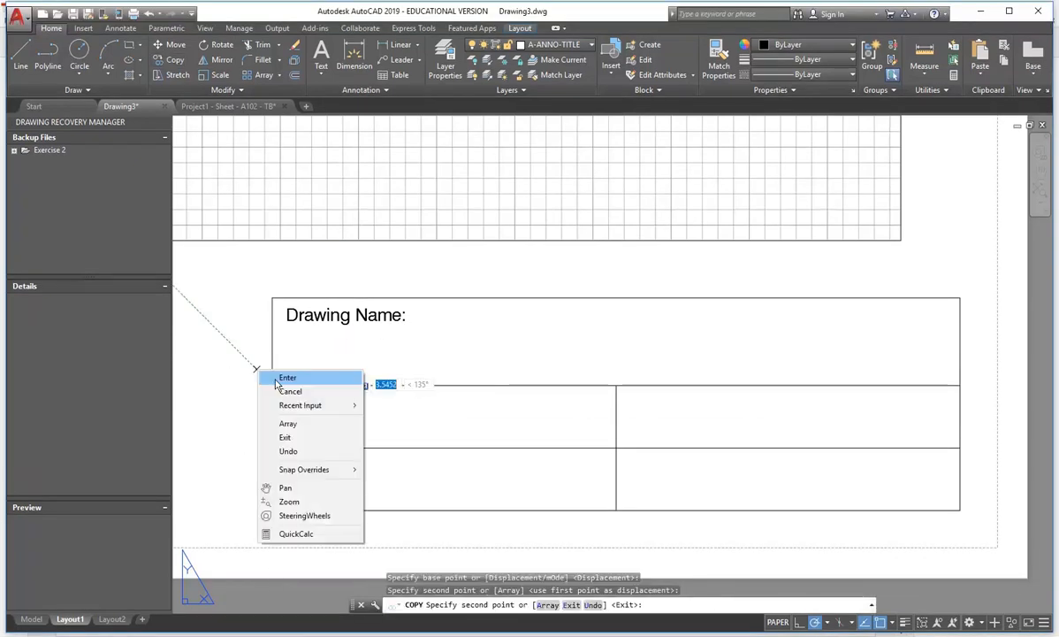
click(283, 375)
- Change the copied text in the bottom-left cell of the title block to "Project:"
click(316, 466)
double_click(348, 465)
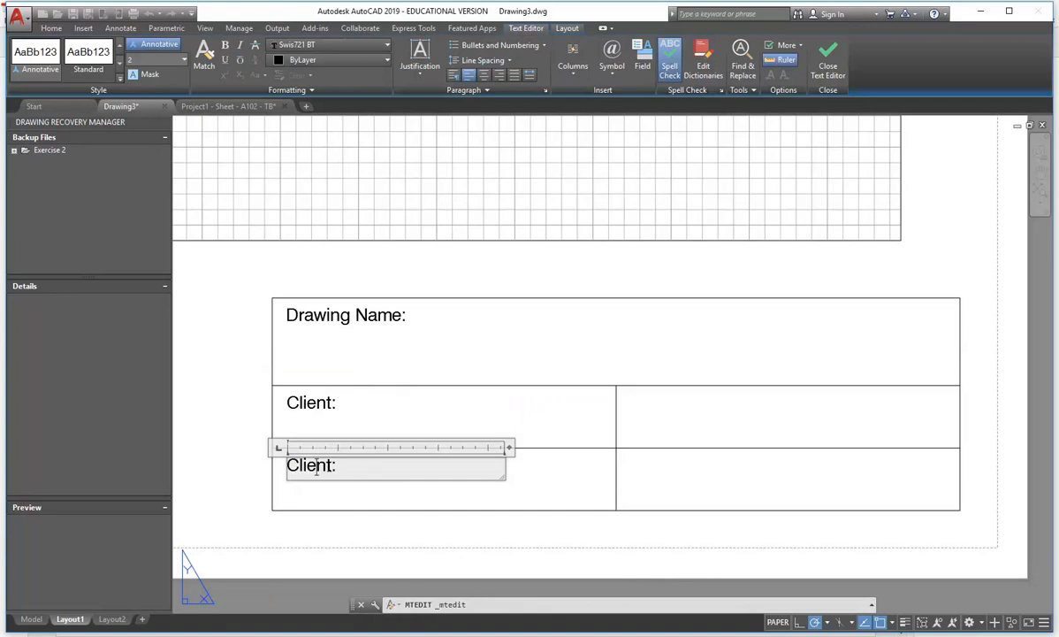
drag(331, 466, 279, 456)
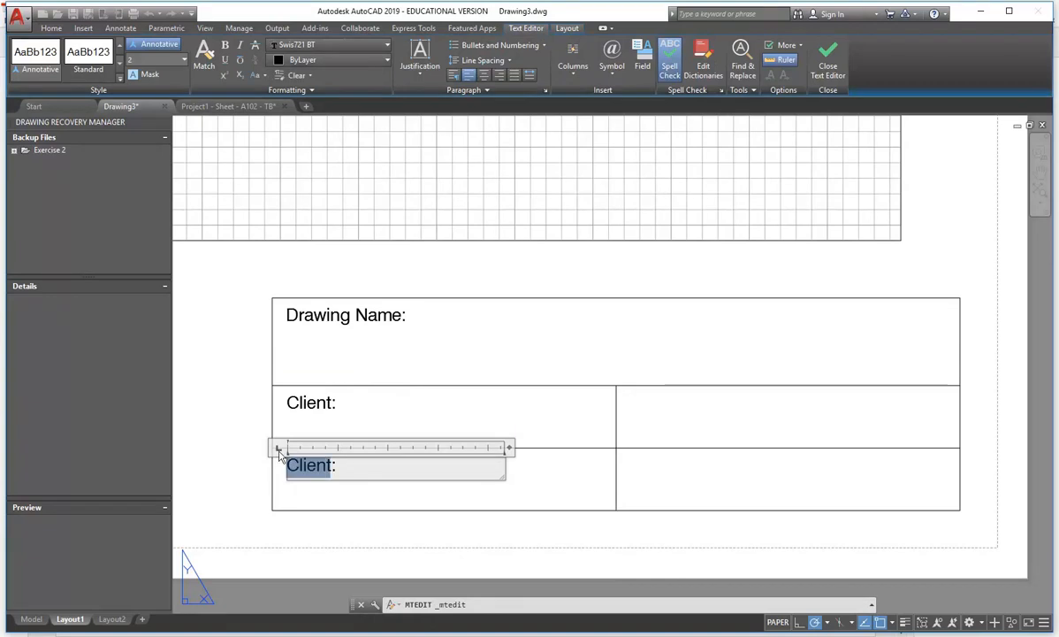
text(D)
text(roject:)
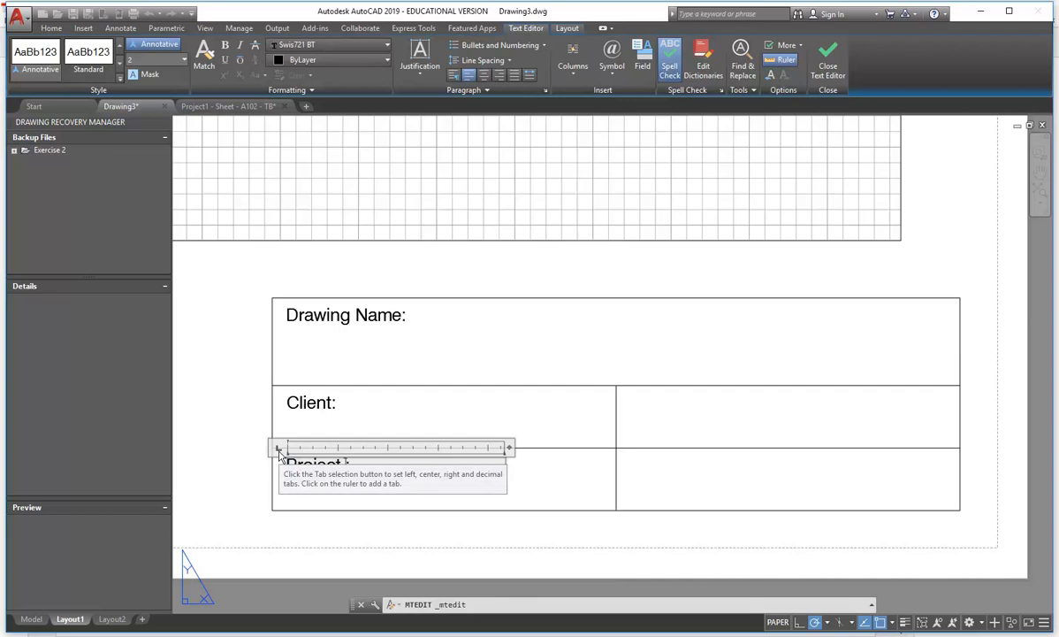
click(238, 368)
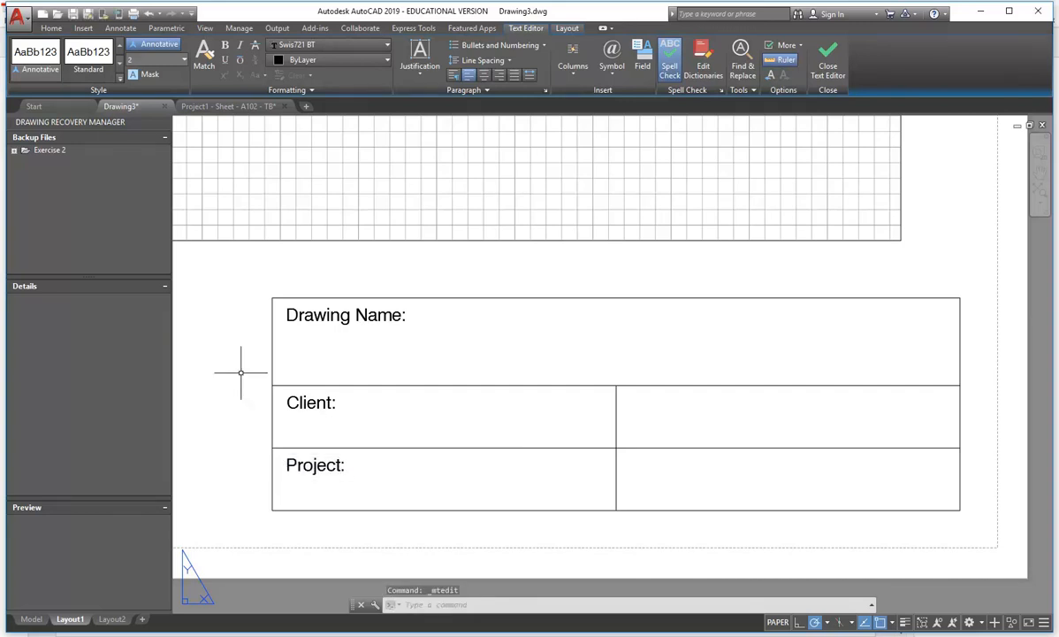
- Check the title block on the Revit sheet and copy AutoCAD's "Project:" text into the cell to its right, corner to corner
click(294, 630)
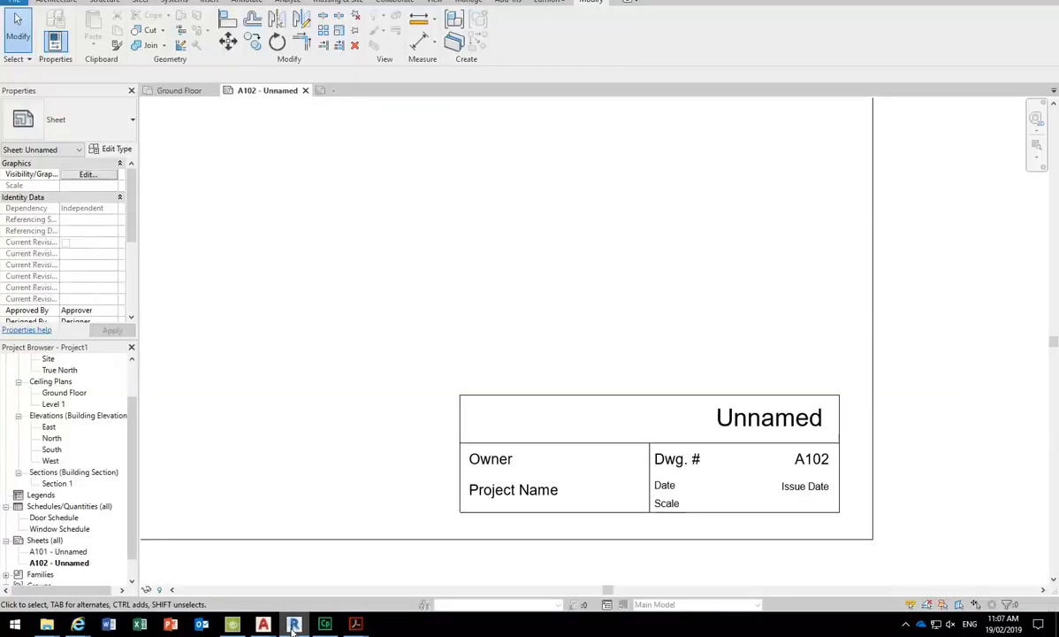
click(262, 624)
click(323, 438)
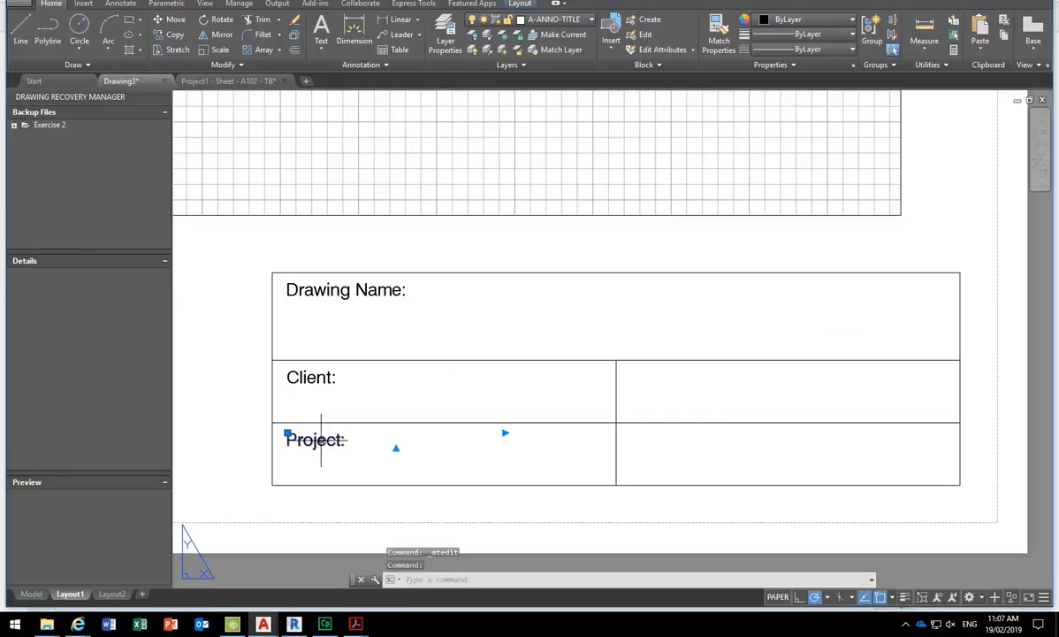
click(174, 35)
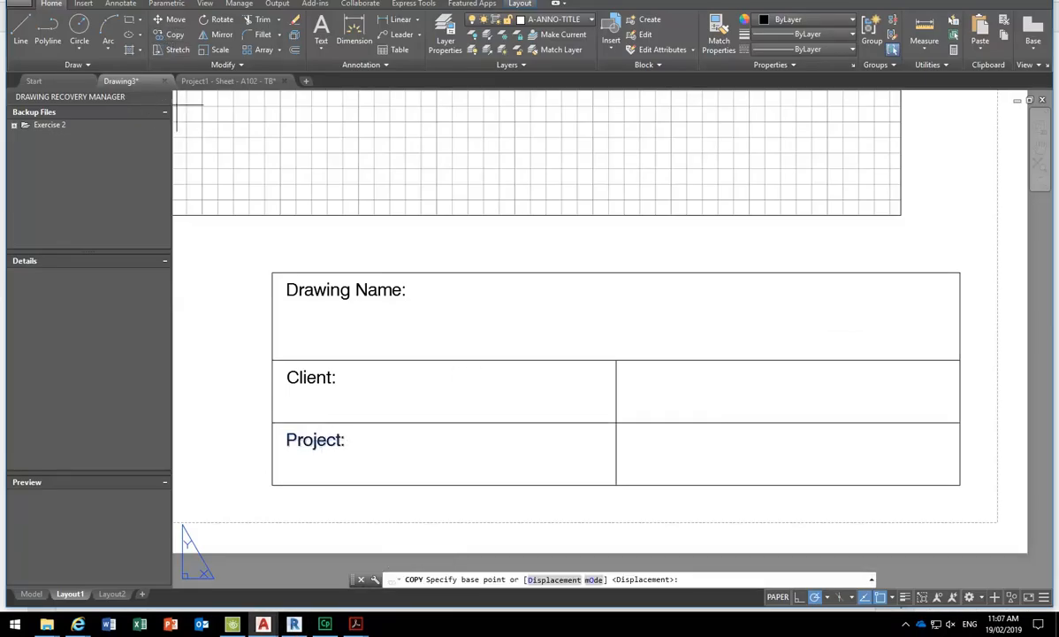
click(271, 422)
click(616, 422)
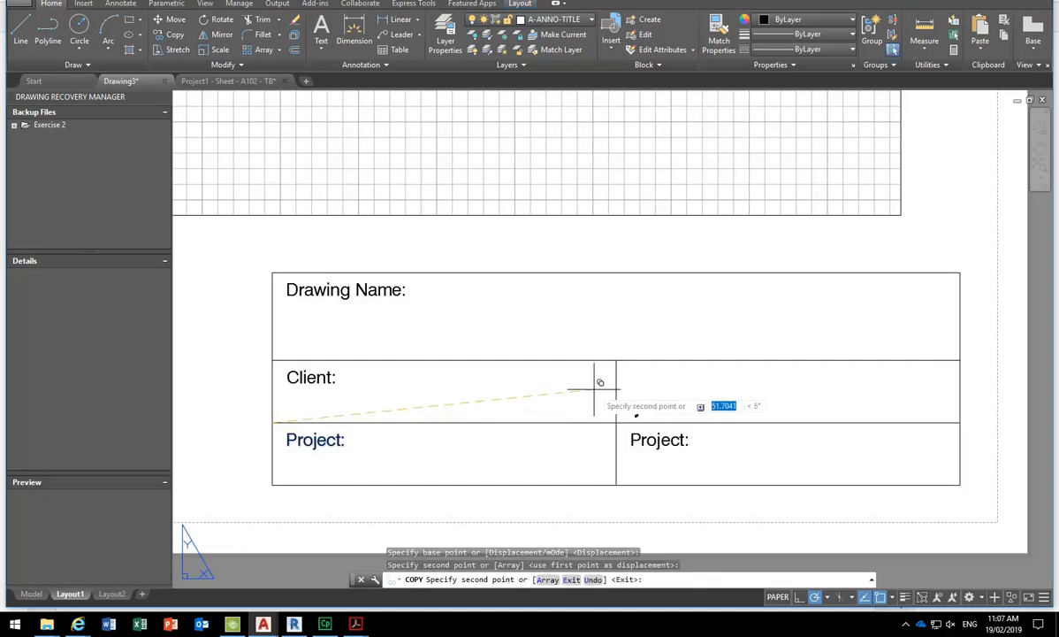
key(Escape)
key(Escape)
- Change the copied text in the lower-right cell of the title block to "Dwg #:"
double_click(649, 441)
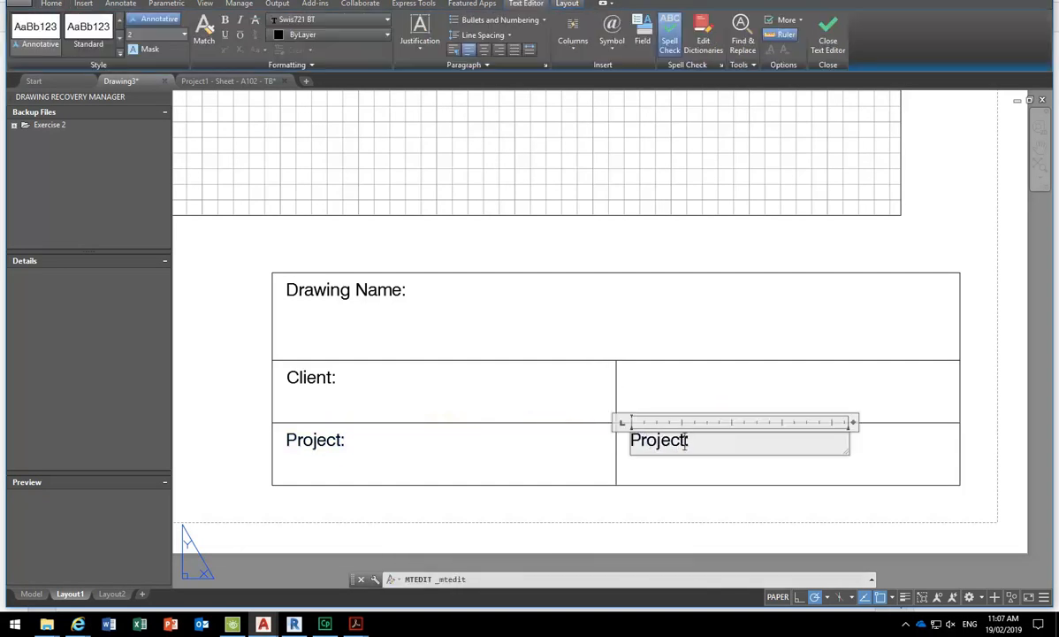
drag(683, 444, 570, 440)
text(Dwg #:)
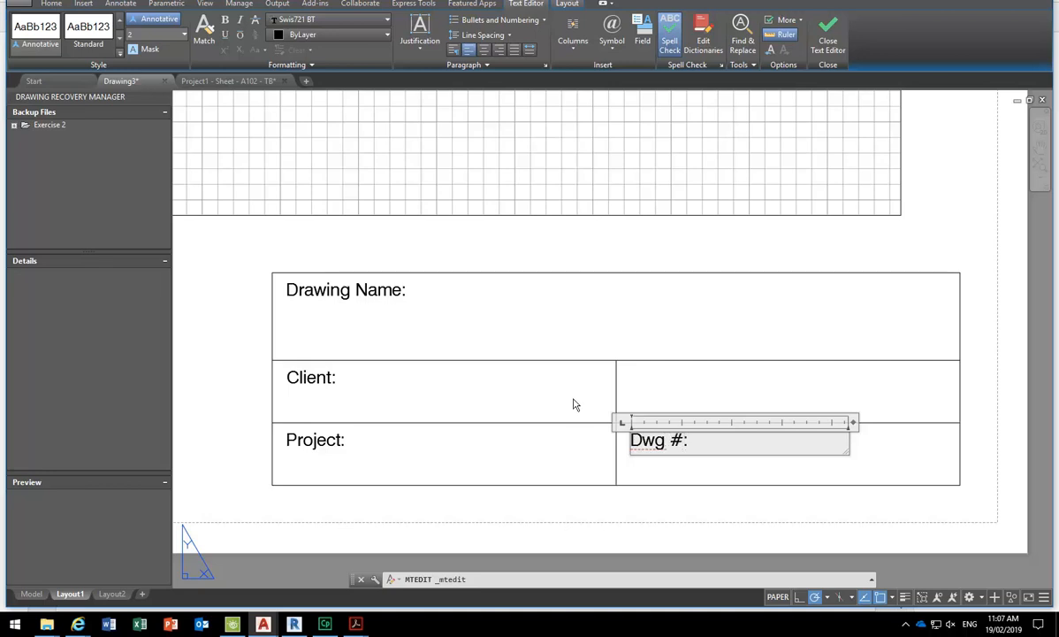
click(573, 405)
- Copy the "Dwg #:" text into the cell above it, using the upper-left corners of both cells as reference points
click(659, 442)
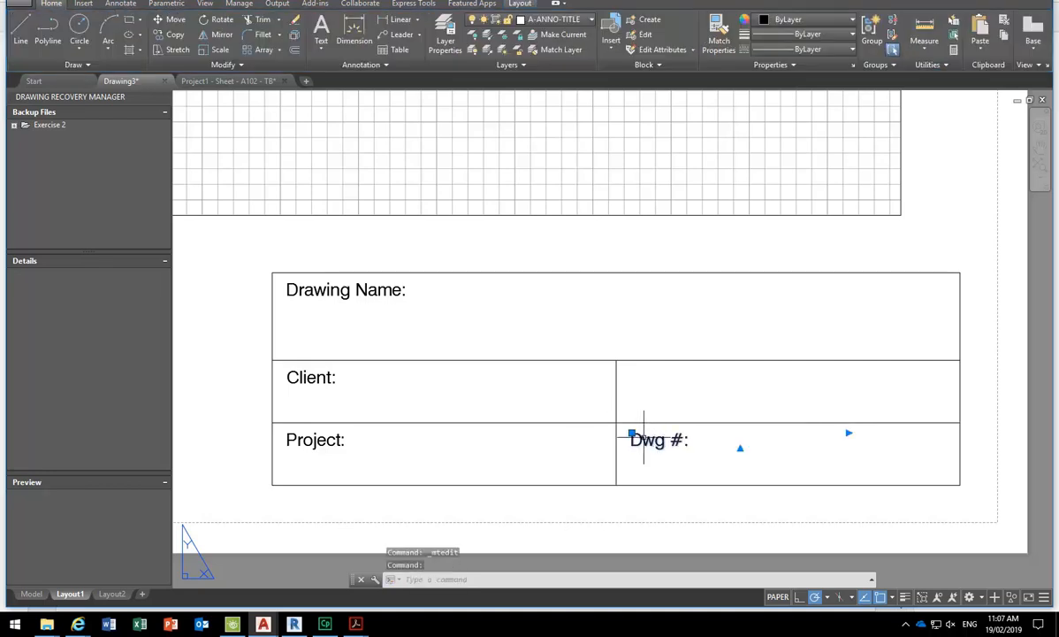
click(174, 37)
click(616, 423)
click(616, 360)
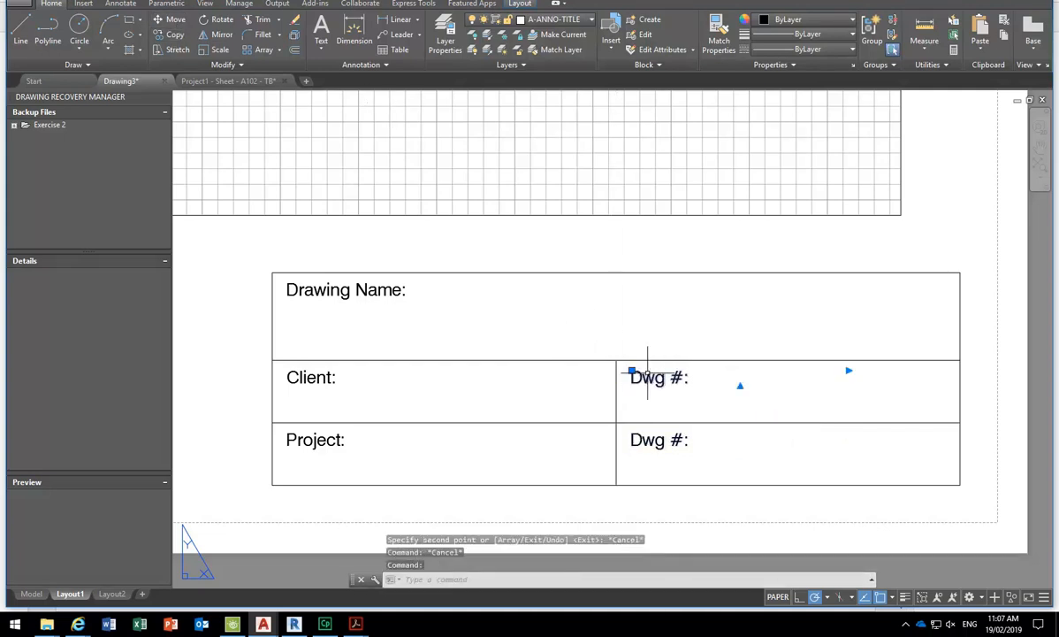
- Change the copied text in the cell to the right of "Client:" to "Date:"
double_click(658, 377)
drag(685, 380, 617, 376)
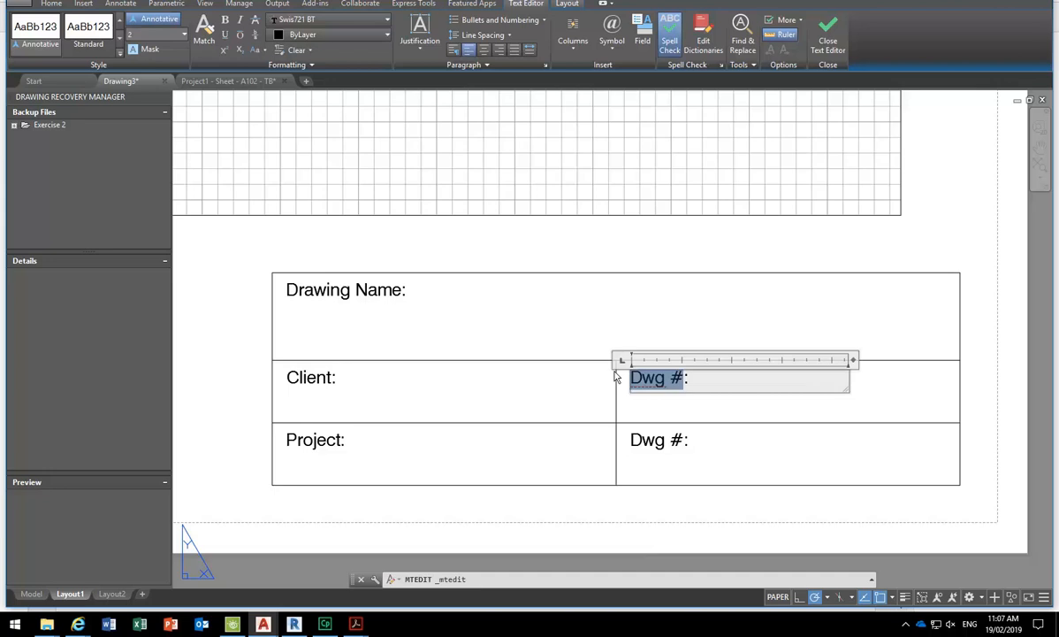
text(Date:)
click(556, 295)
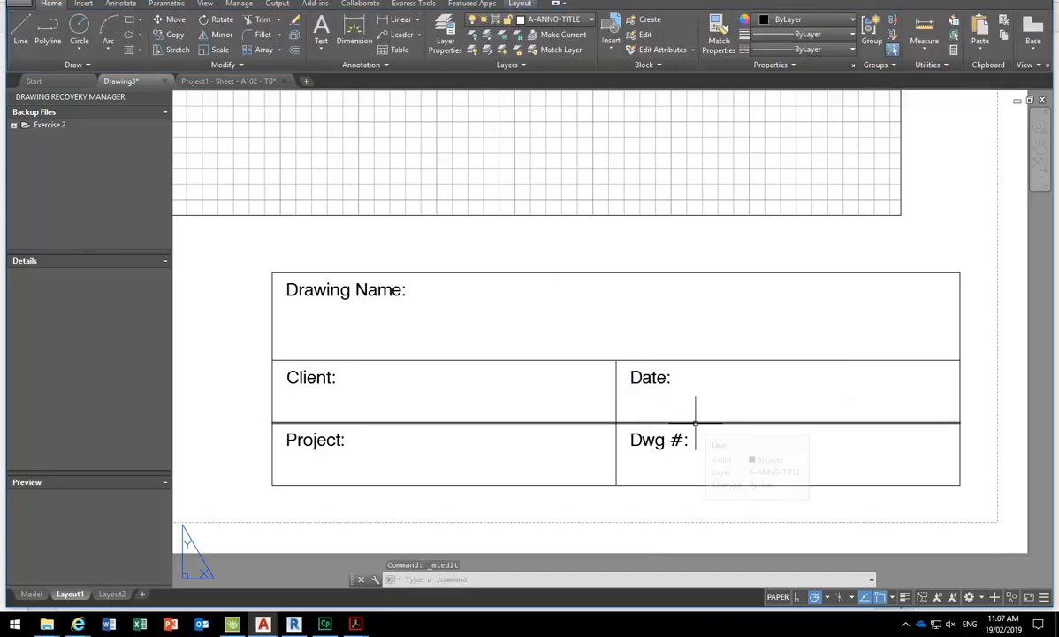
- Try copying the title block's vertical divider 30 units to the right, and delete the copied line
click(613, 380)
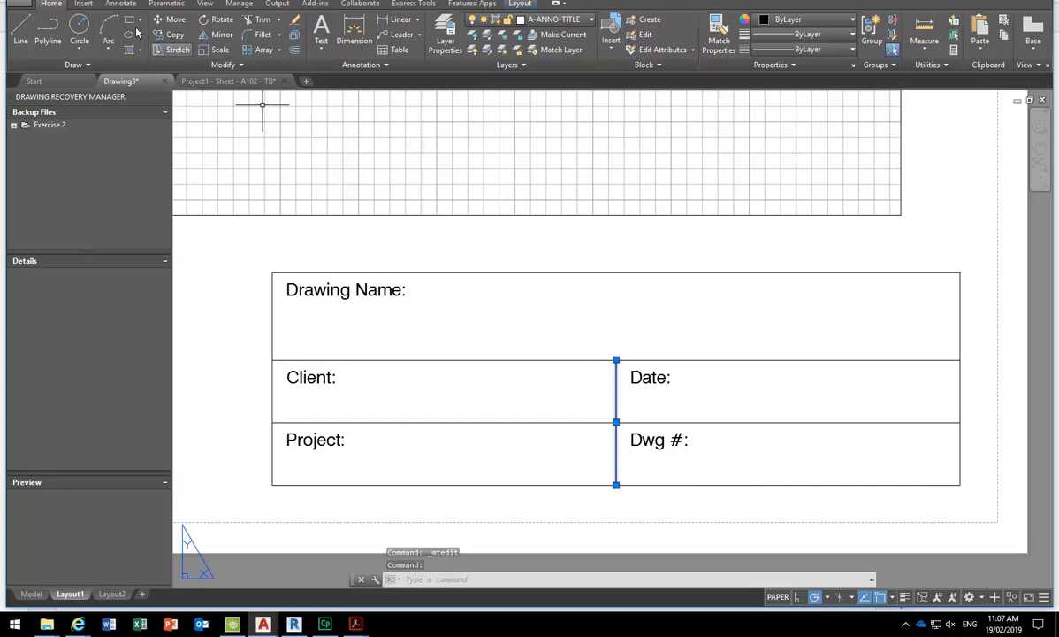
click(168, 35)
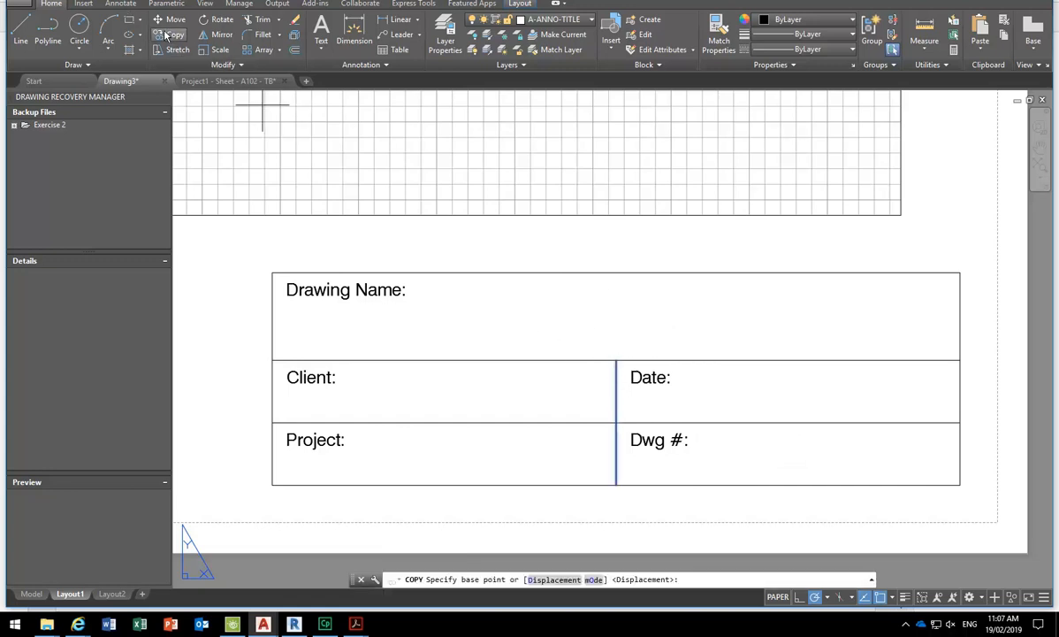
click(616, 359)
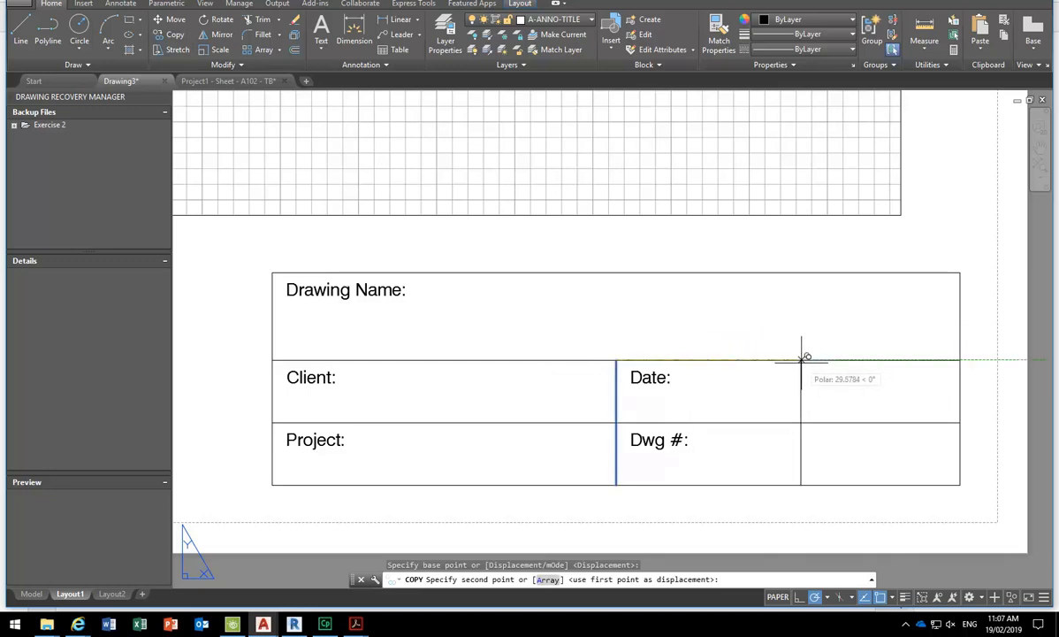
text(30)
key(Return)
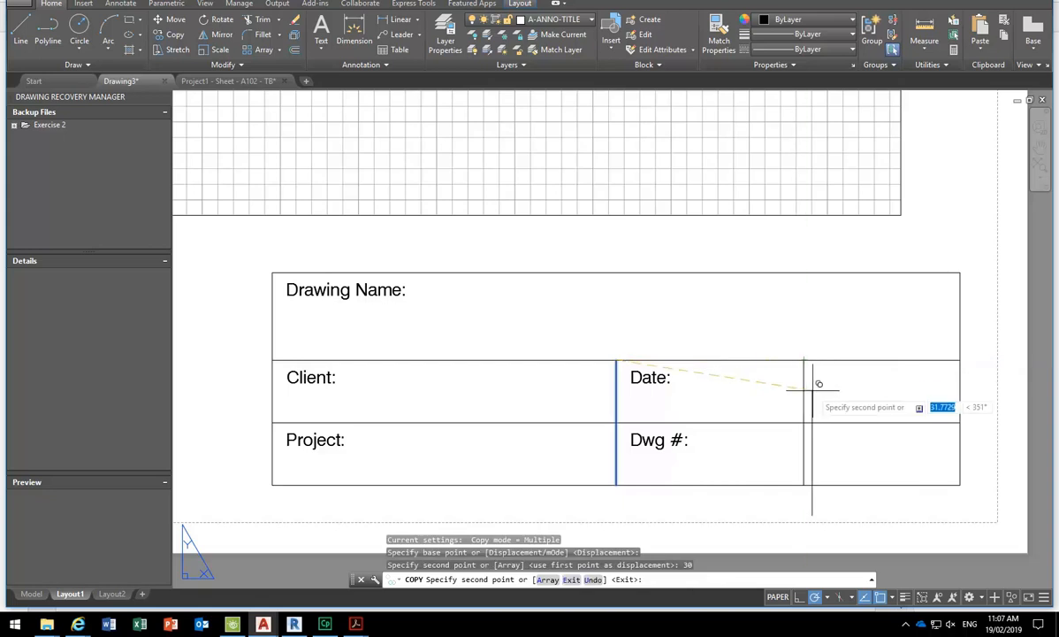
key(Return)
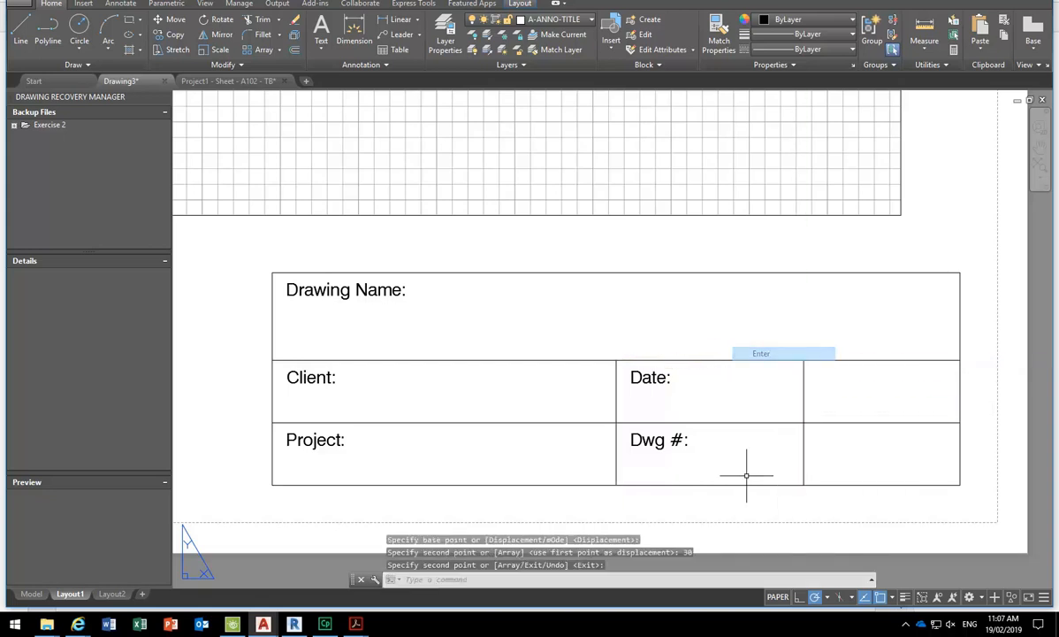
click(803, 387)
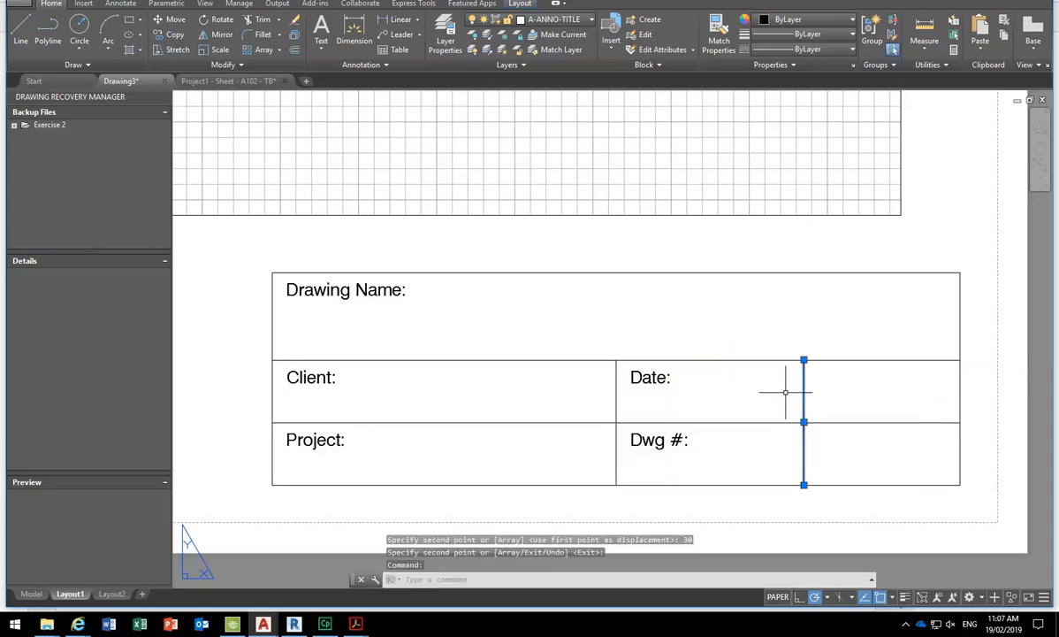
key(Delete)
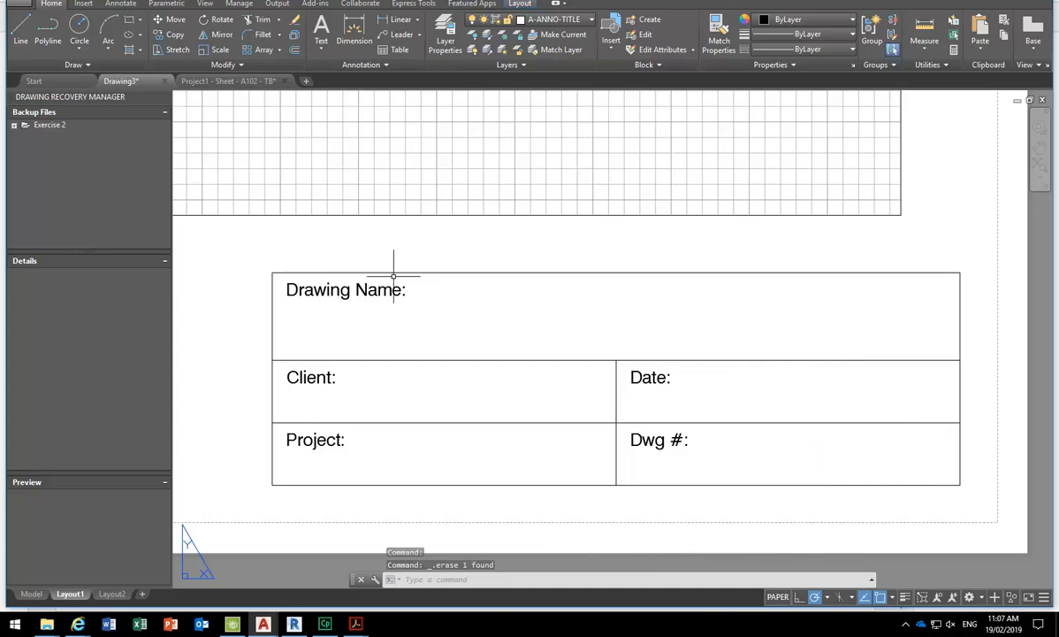
- Draw a diagonal construction line across the Date and Dwg # cells, from their lower-left corner to their upper-right corner
click(21, 33)
click(616, 485)
click(960, 359)
right_click(808, 276)
click(825, 286)
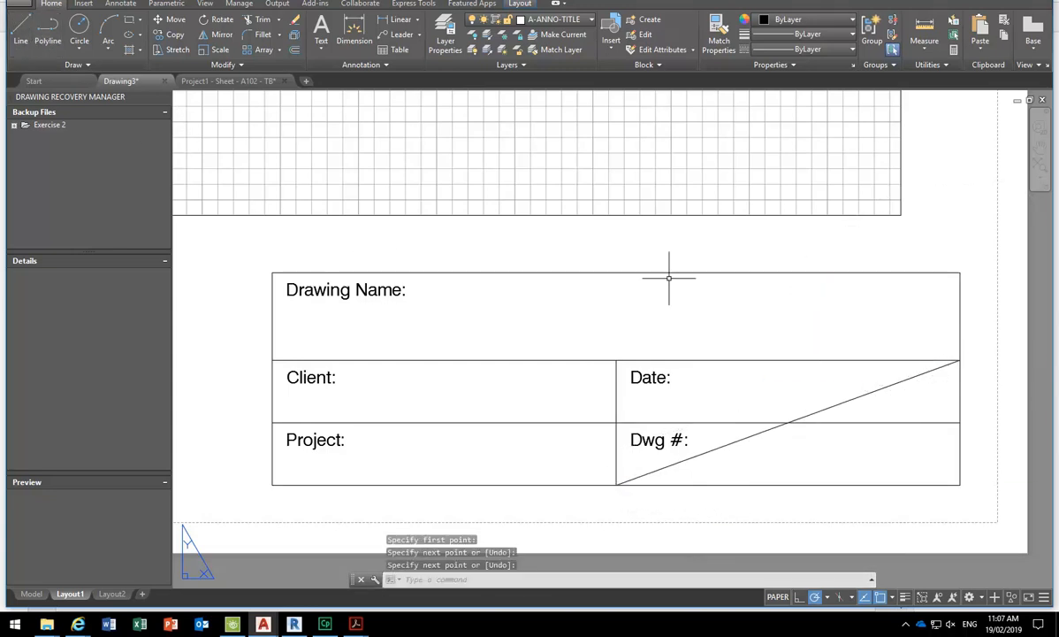
- Draw a vertical line from the diagonal's midpoint up to the horizontal divider above the Date cell
click(25, 32)
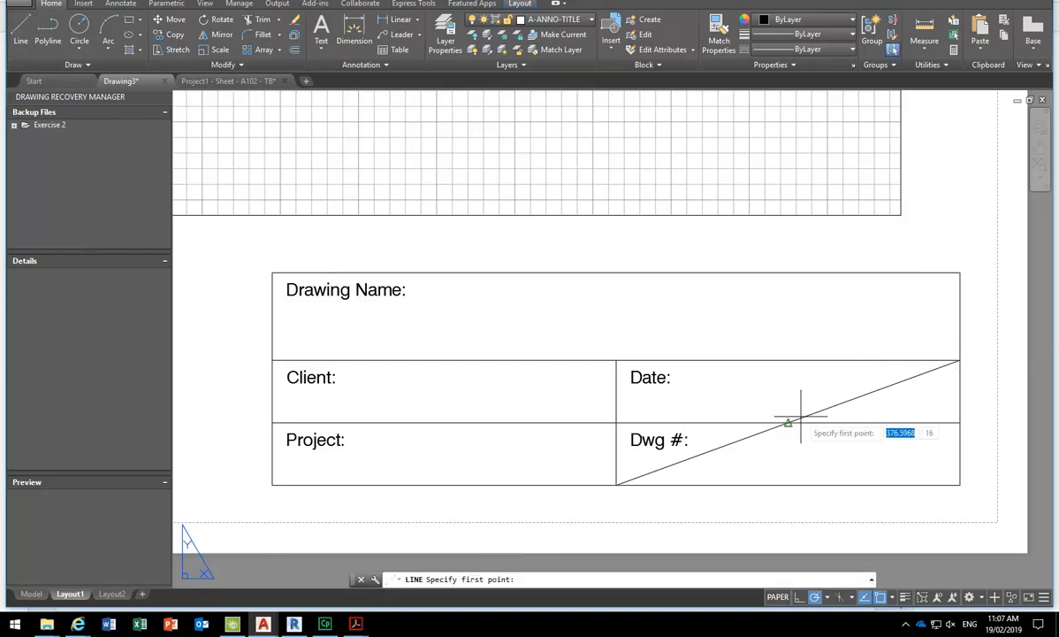
click(787, 423)
click(788, 360)
right_click(788, 331)
click(815, 337)
- Stretch the new vertical line's lower end to the title block's bottom edge and delete the diagonal construction line
click(788, 422)
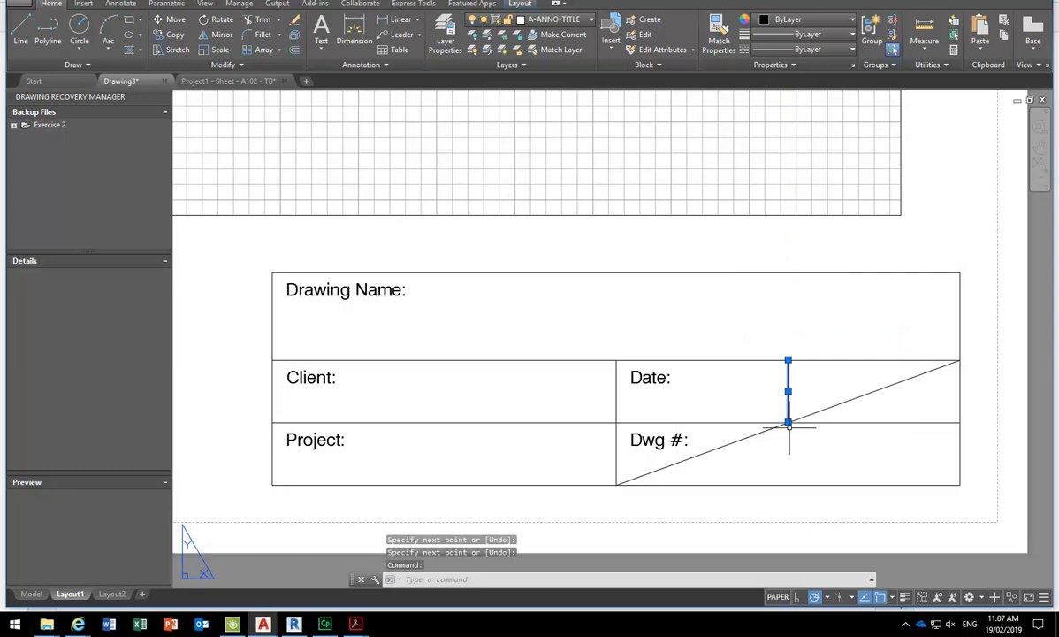
key(Escape)
key(Escape)
click(734, 438)
key(Delete)
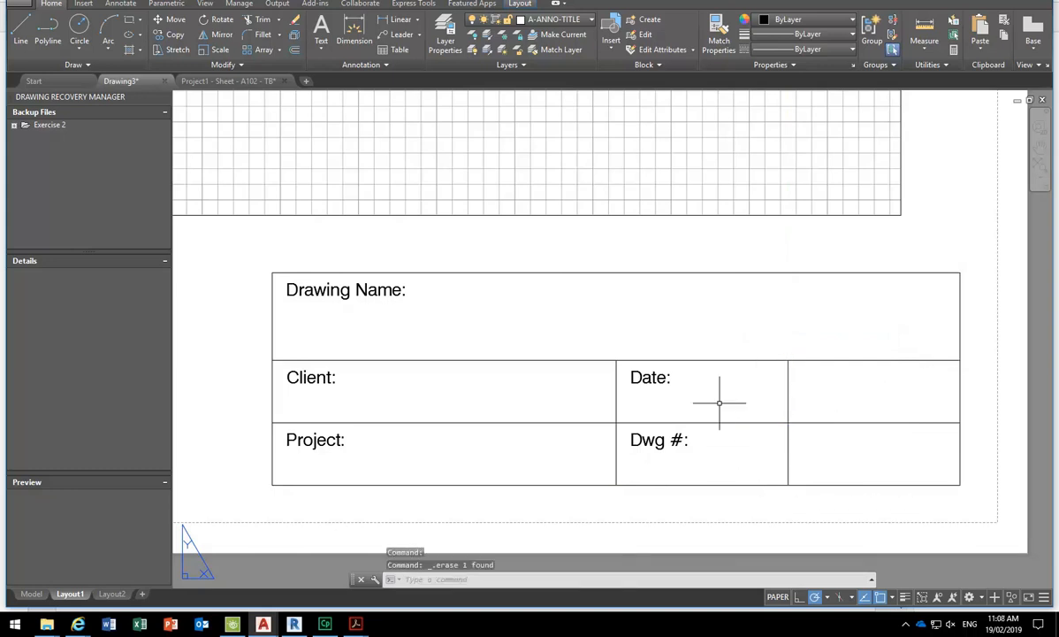
- Check the remaining Revit sheet fields and copy AutoCAD's "Date:" text into the cell to its right
click(292, 625)
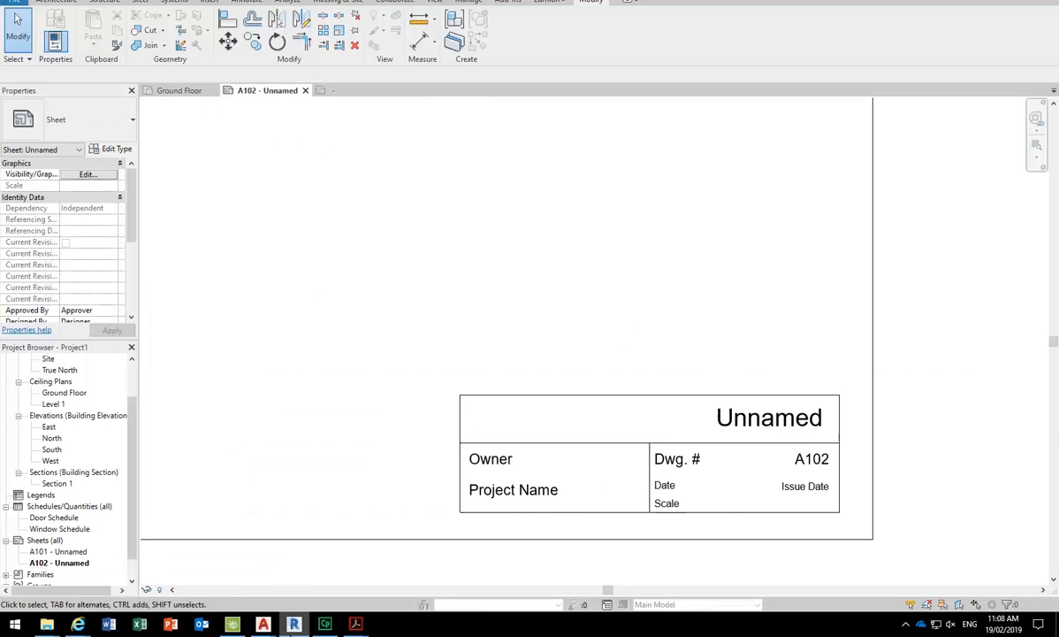
click(262, 625)
click(648, 376)
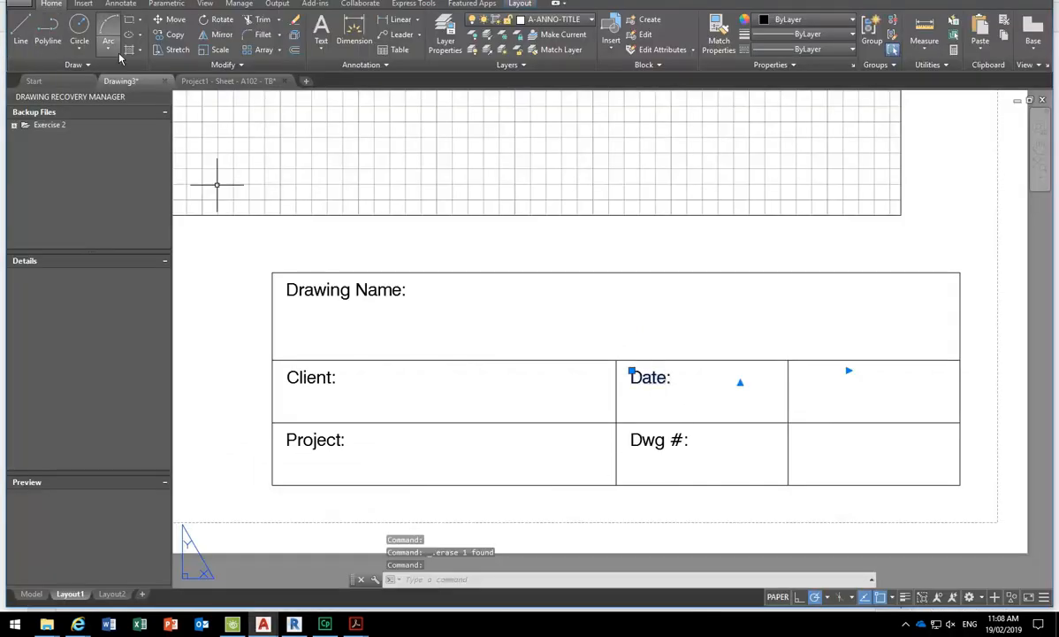
click(168, 35)
click(621, 360)
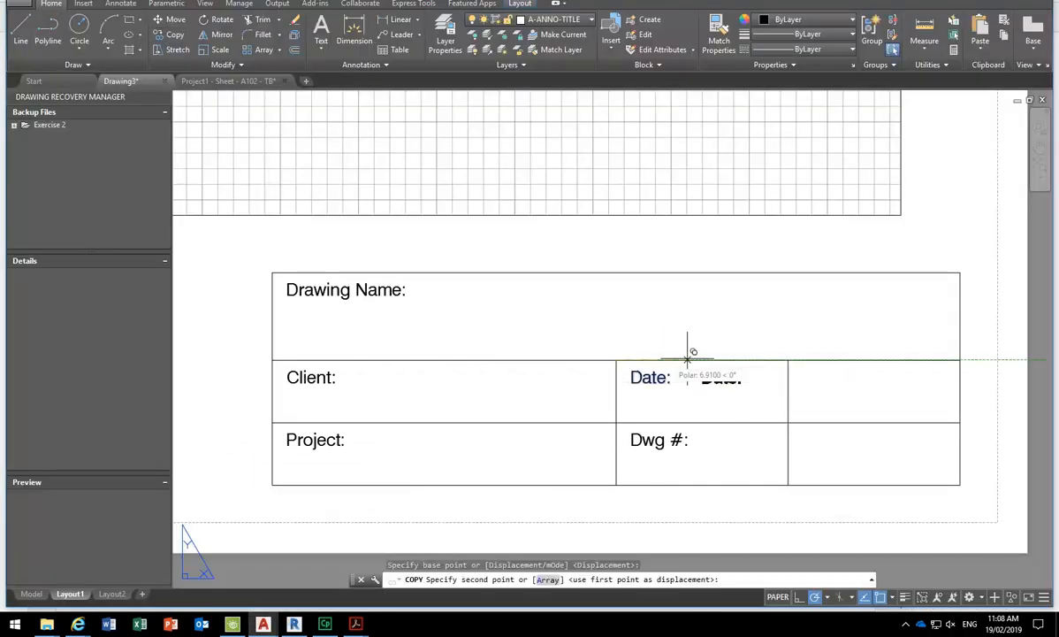
click(792, 359)
key(Escape)
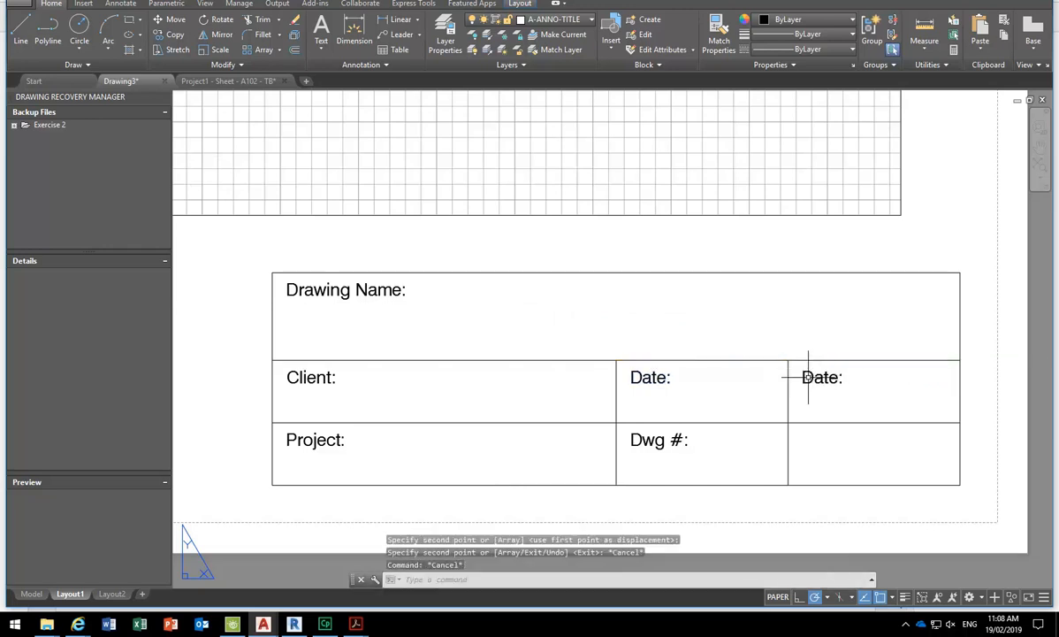
- Change the copied text in the cell to the right of "Date:" to "Scale:"
double_click(807, 377)
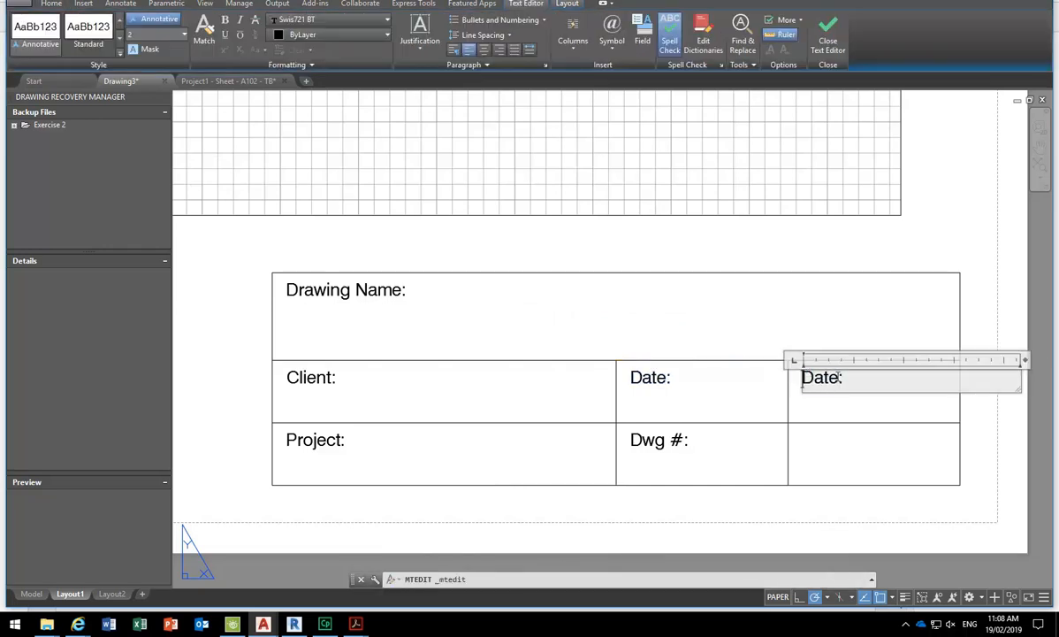
double_click(836, 377)
text(Scale)
click(731, 299)
- Shorten the divider between the Date and Scale cells by stretching its lower end up to the horizontal line above "Dwg #:"
click(792, 441)
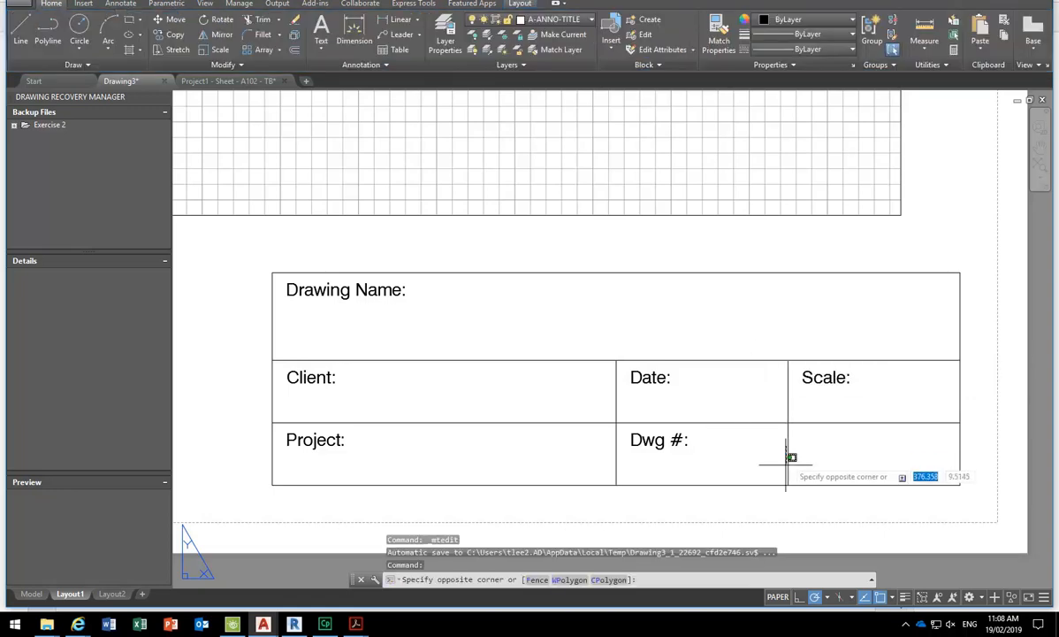
click(779, 463)
click(787, 485)
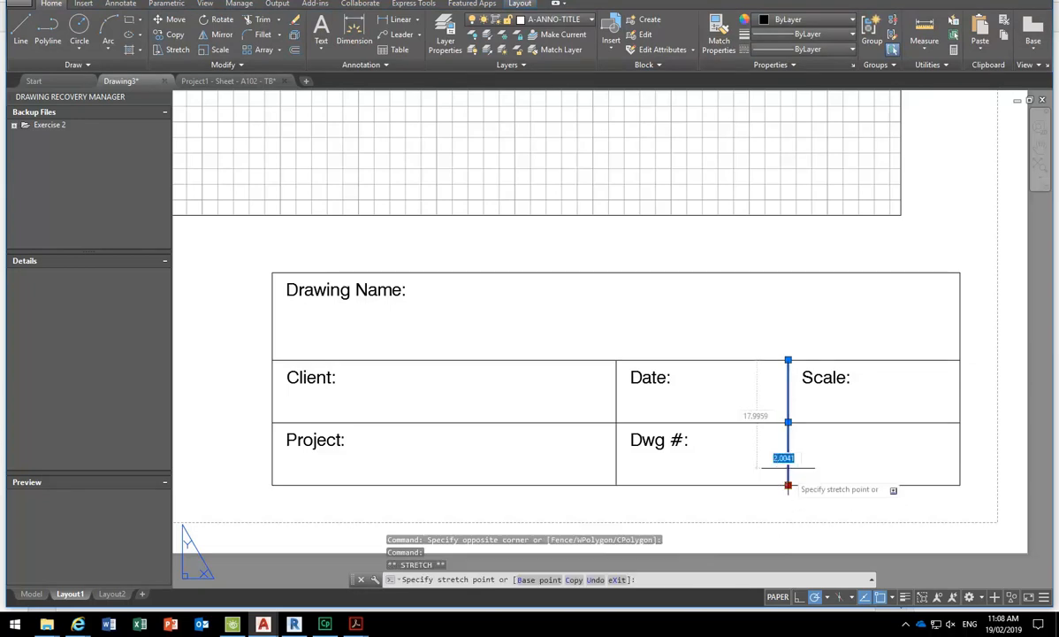
click(788, 423)
key(Escape)
key(Escape)
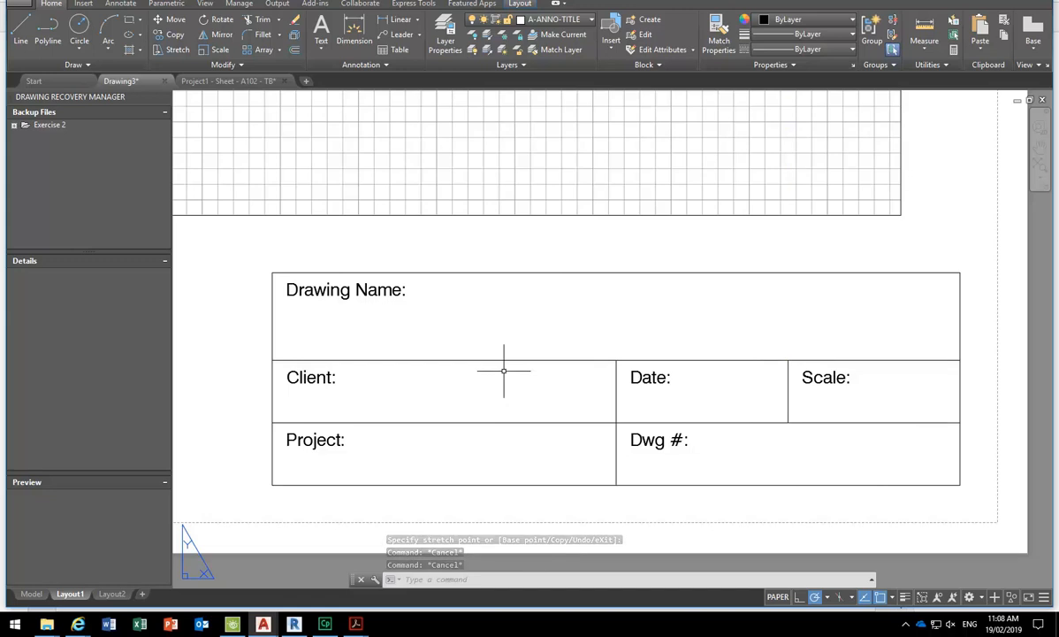
click(378, 277)
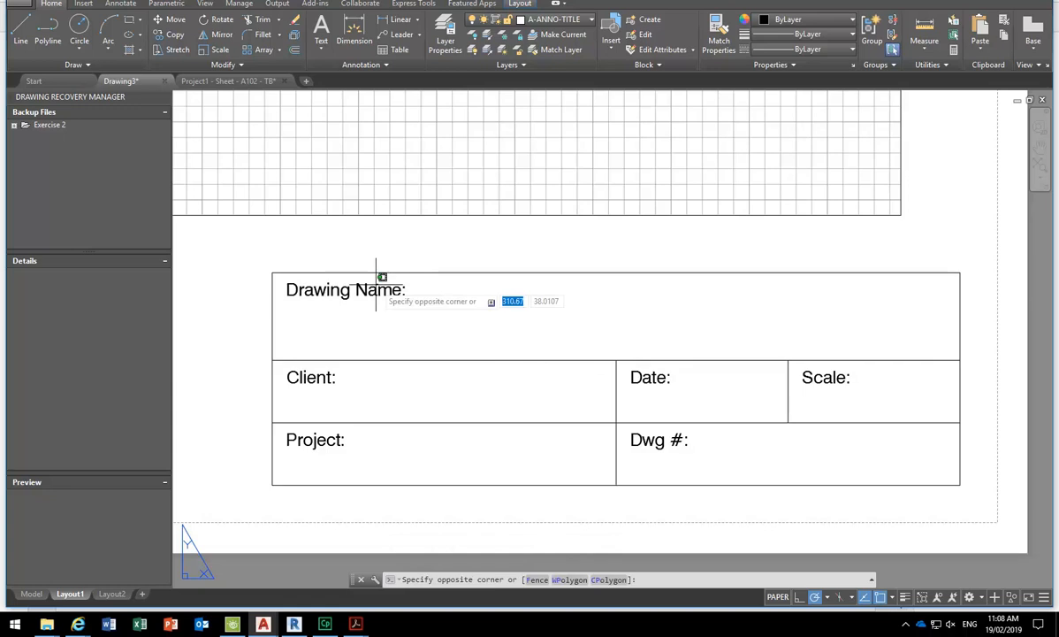
click(334, 302)
click(168, 35)
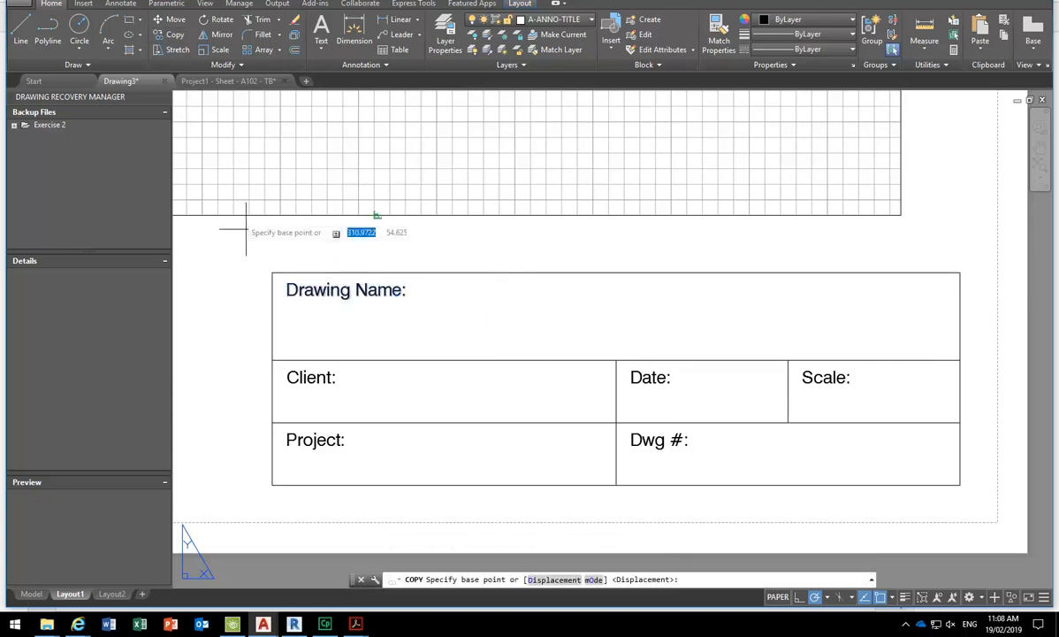
click(273, 274)
key(Escape)
key(Escape)
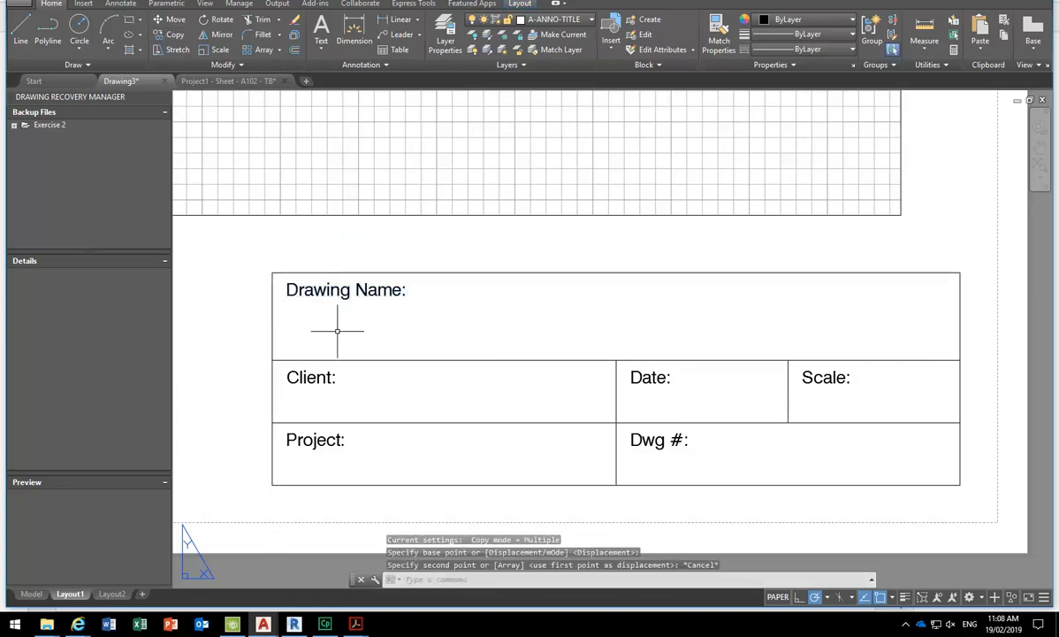
- Change the "Project:" label in the title block to "Project #:"
double_click(311, 440)
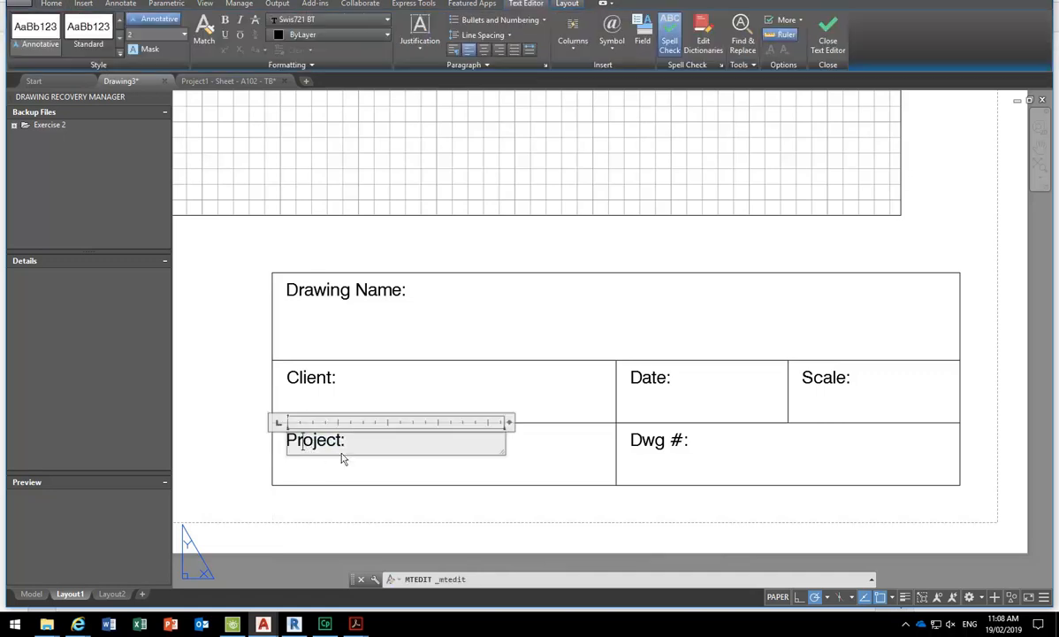
key(shift+Left)
key(shift+Left)
text(#)
click(483, 303)
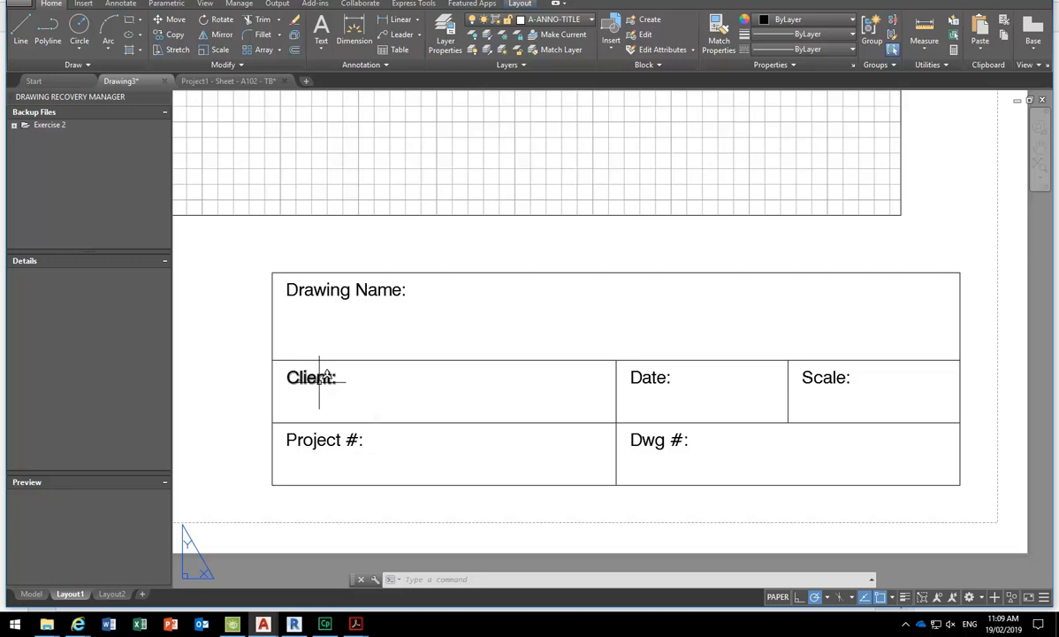
click(317, 289)
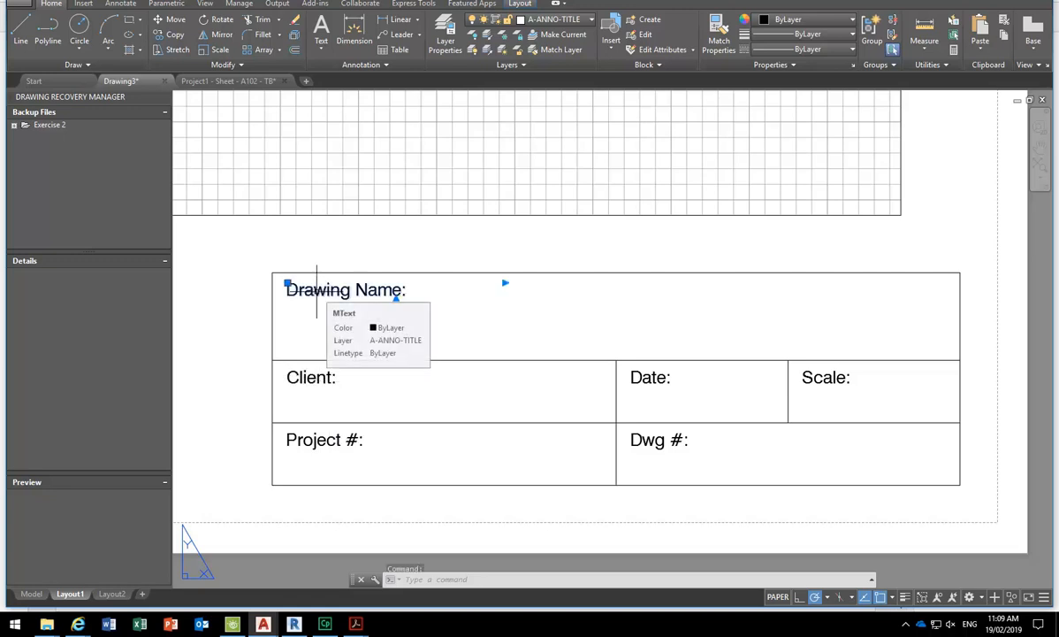
key(Escape)
key(Escape)
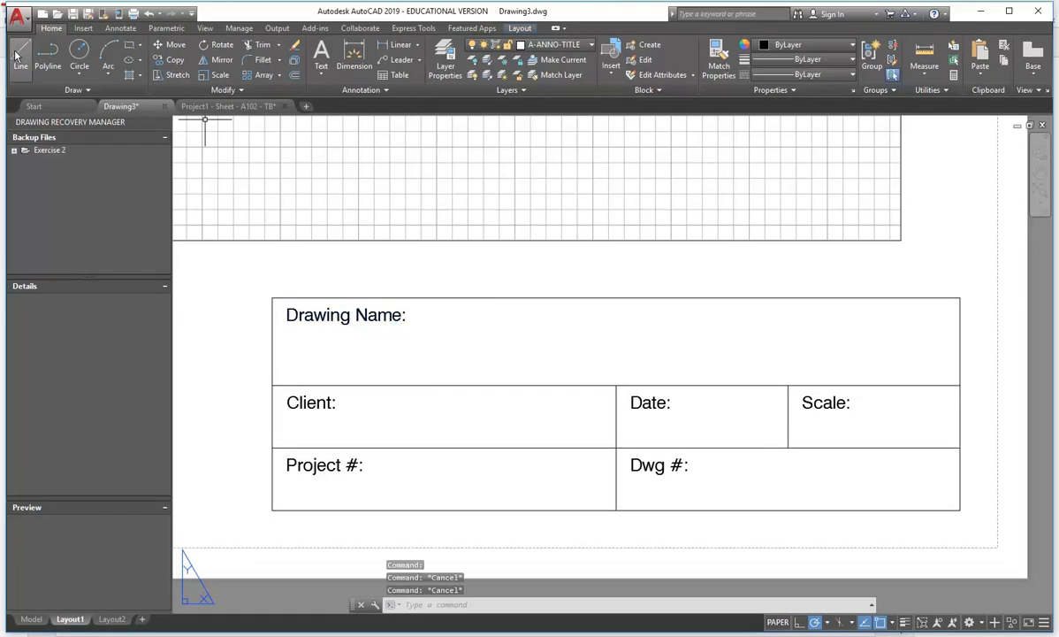
click(18, 55)
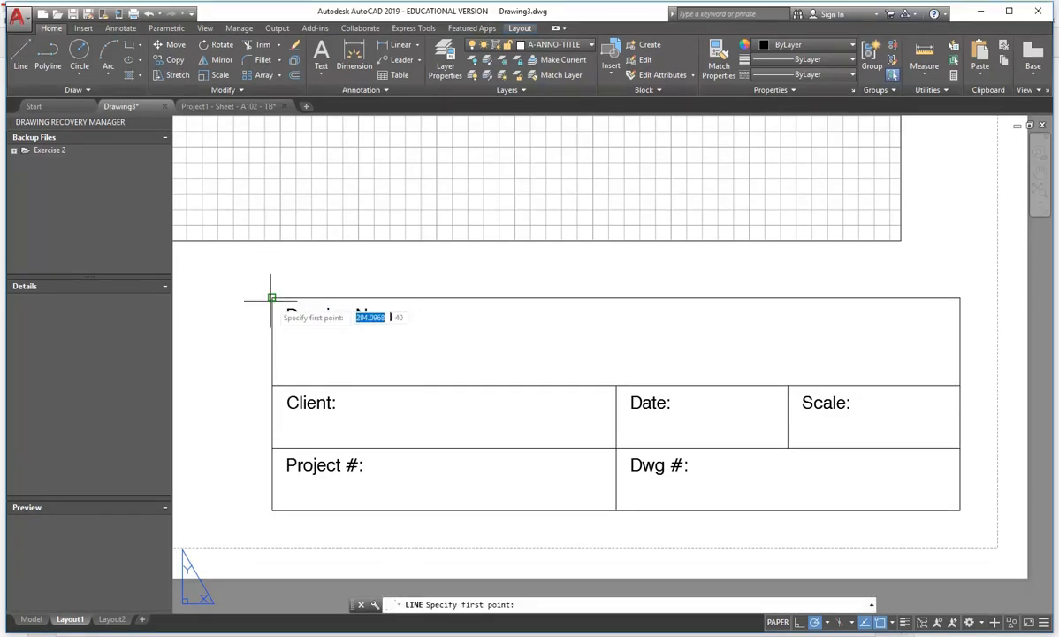
key(Escape)
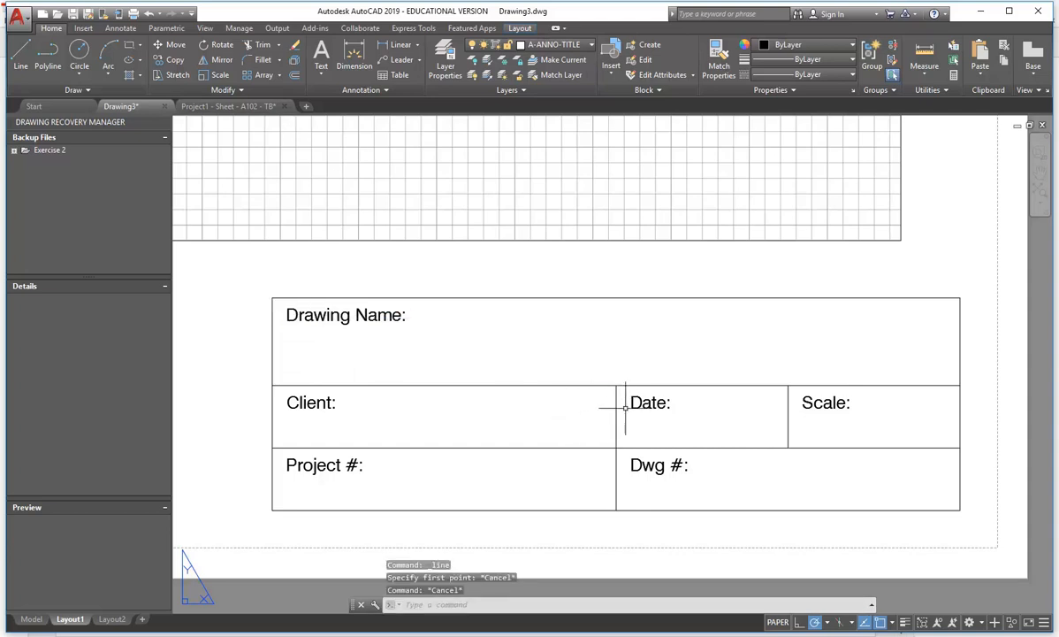
- Stretch the upper end of the title block's central vertical divider up to the block's top edge, splitting the Drawing Name row
click(617, 407)
click(616, 385)
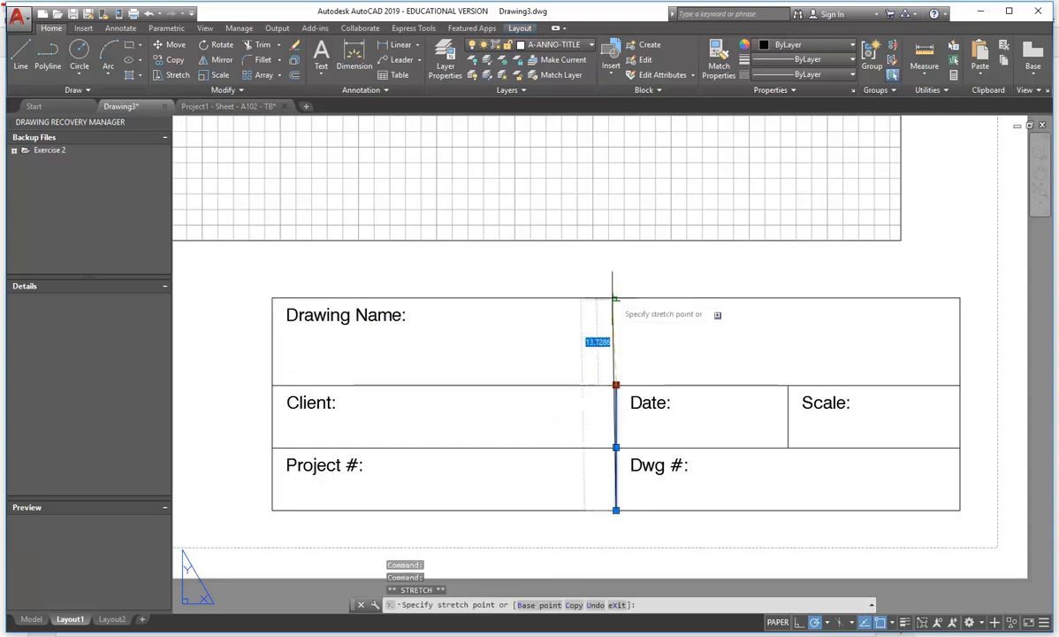
click(563, 310)
- Copy the "Drawing Name:" text into the new cell to its right, using the cells' top corners as reference points
click(395, 312)
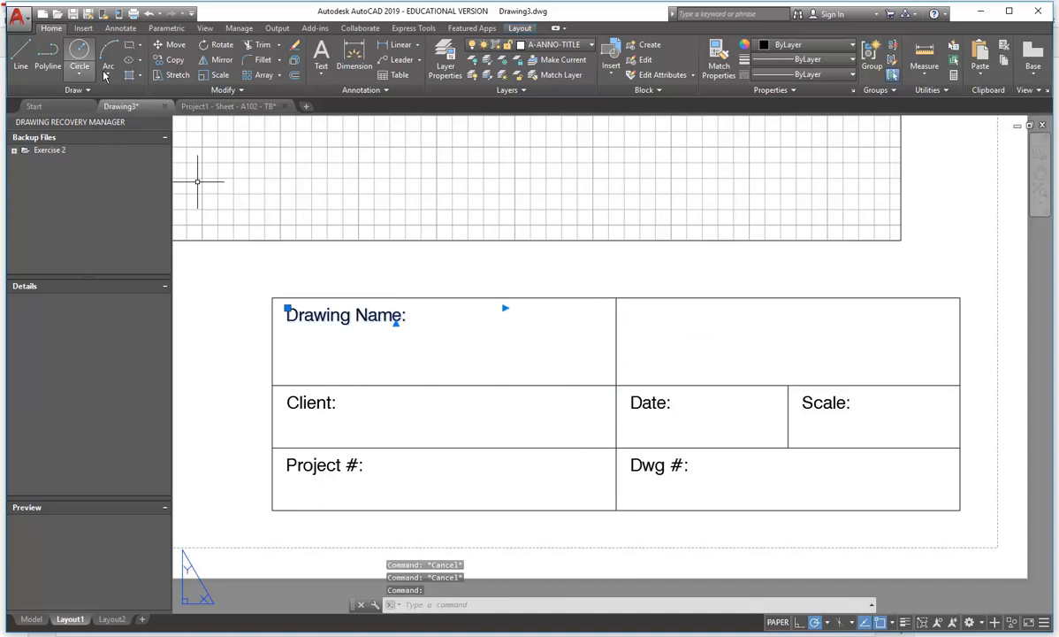
click(168, 59)
click(273, 298)
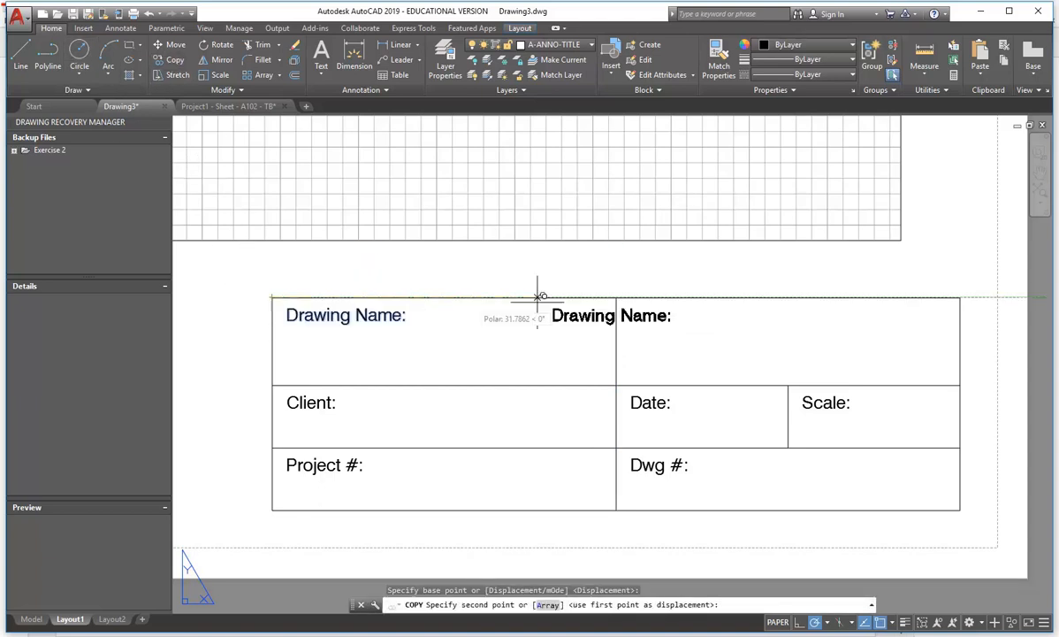
click(616, 298)
key(Escape)
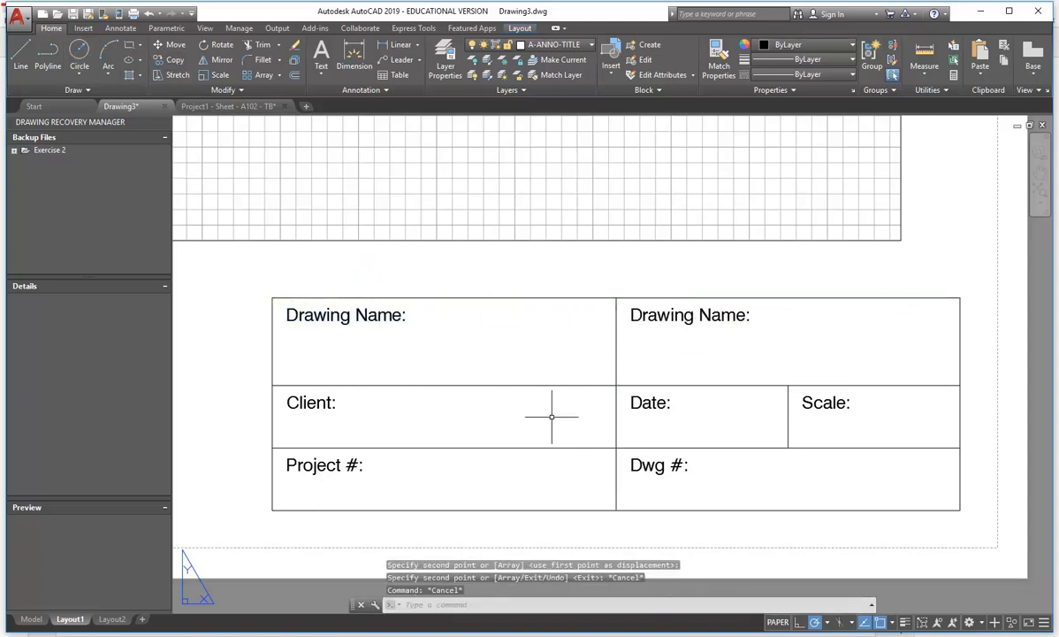
- Change the original "Drawing Name:" label above "Client:" to "Project Name:"
double_click(362, 313)
drag(351, 317, 200, 297)
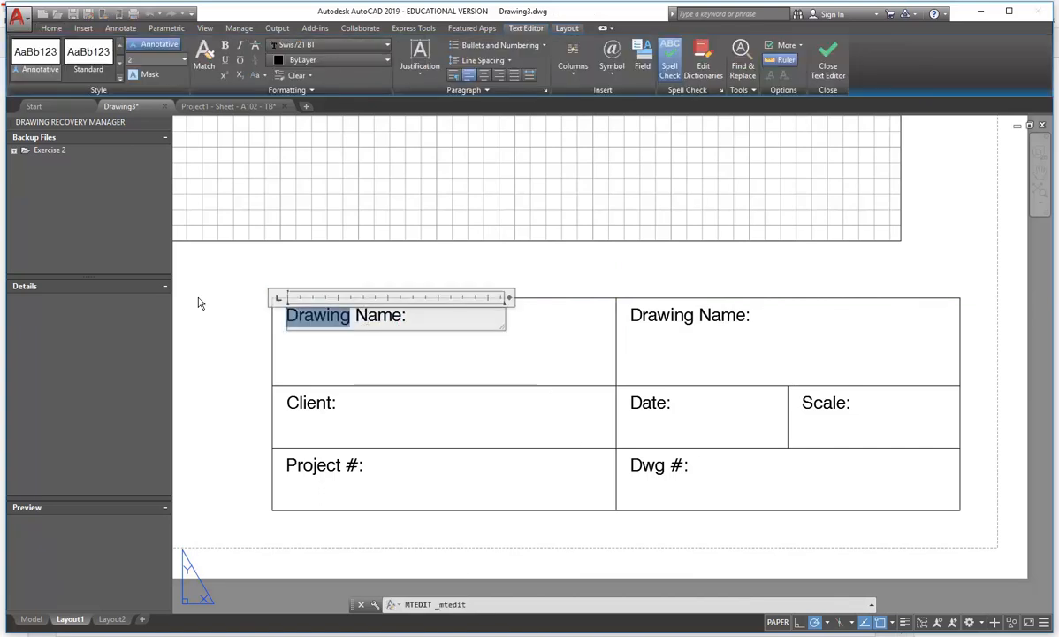
text(Project)
click(199, 282)
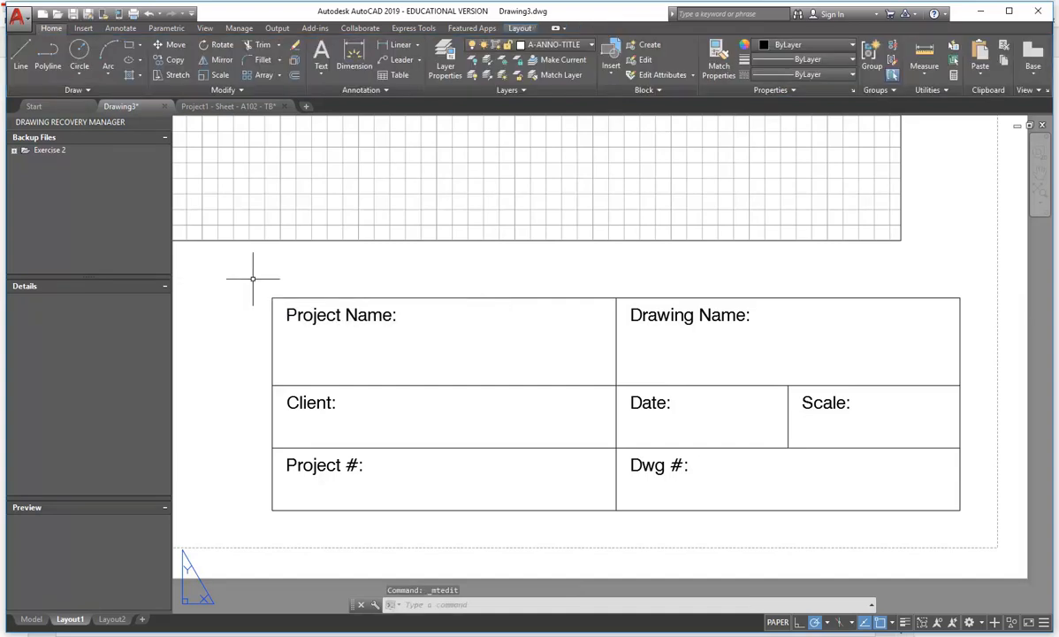
key(Escape)
key(Escape)
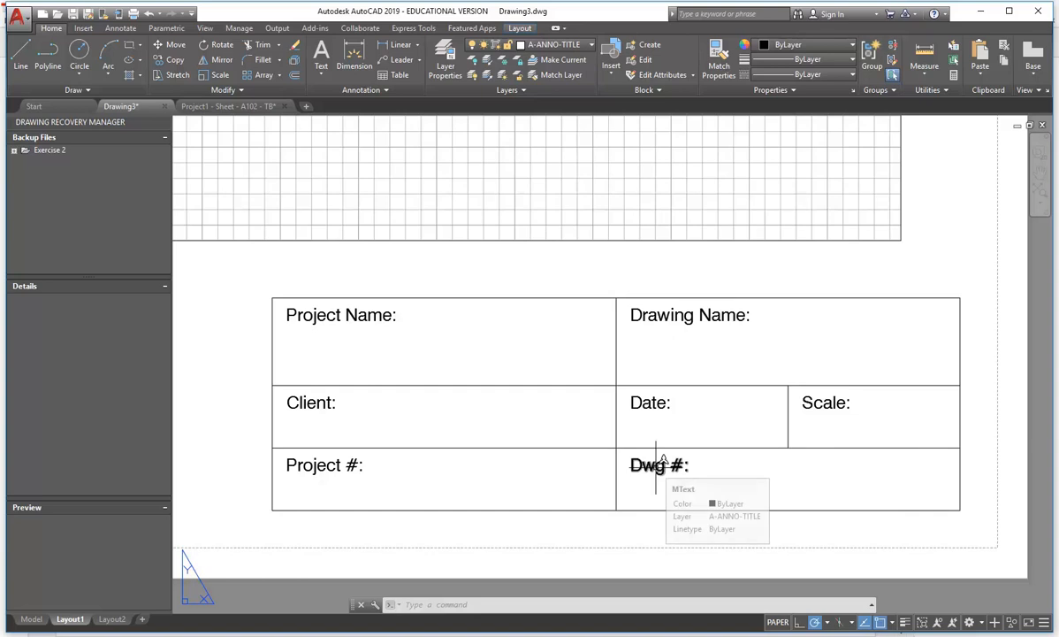
- Draw a small rectangle in the lower-right corner of the "Dwg #:" cell, starting at the title block's outer corner
click(26, 58)
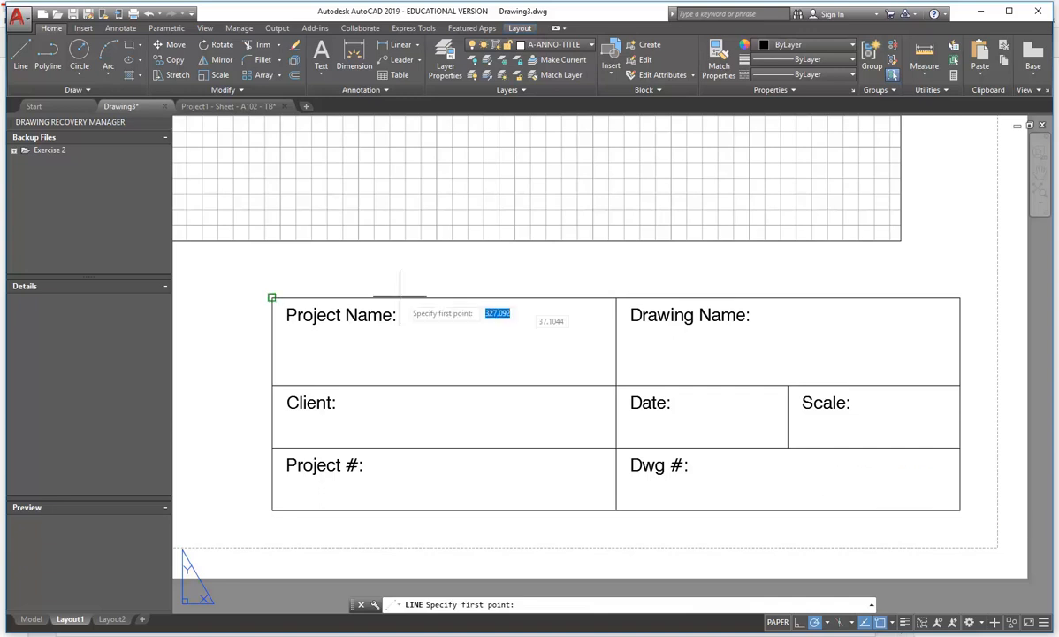
click(130, 50)
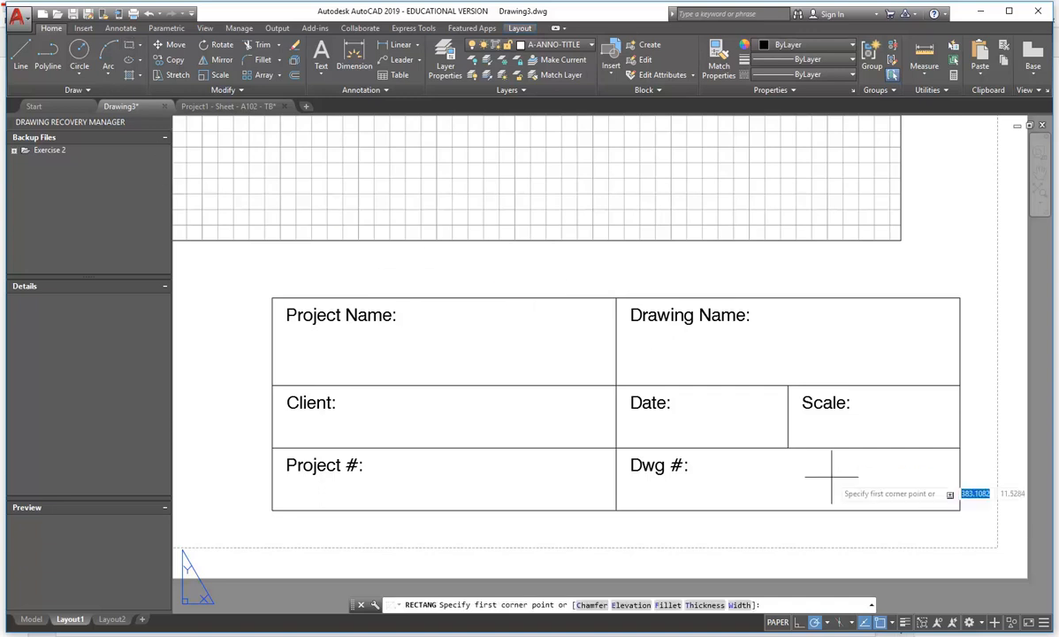
click(960, 509)
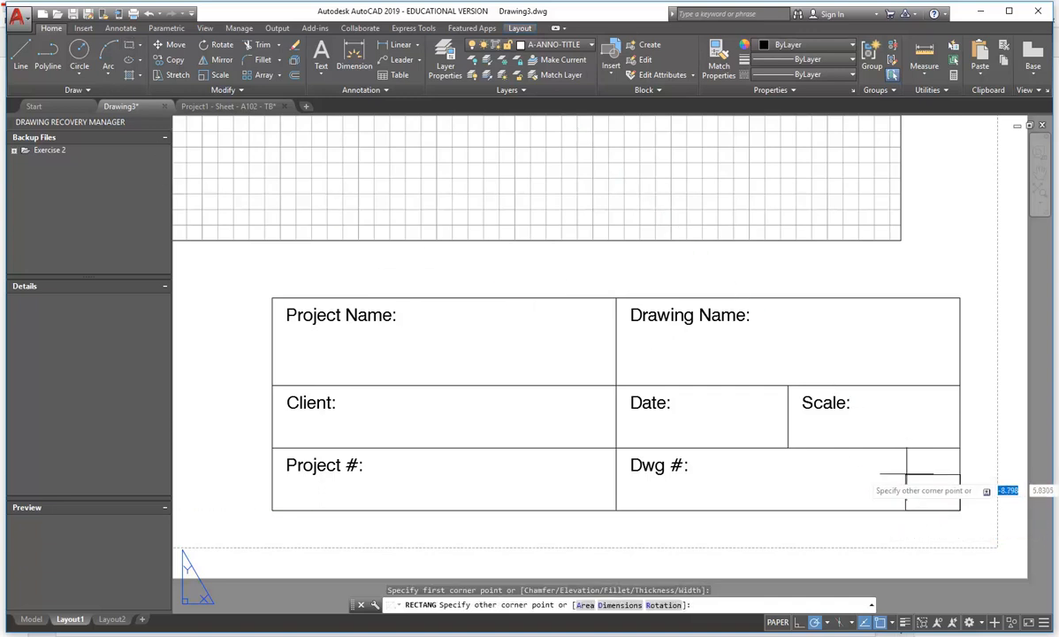
scroll(909, 474, up, 4)
click(913, 464)
scroll(775, 461, down, 6)
middle_drag(774, 461, 785, 465)
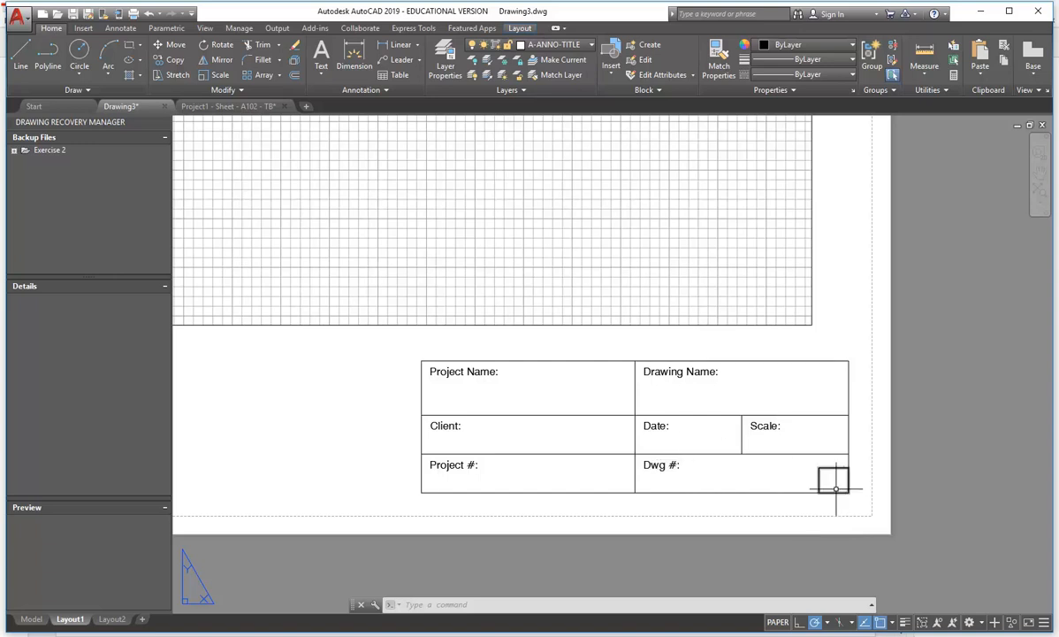
- Examine the title block's cells and labels up close and their placement on the whole sheet
mouse_move(819, 482)
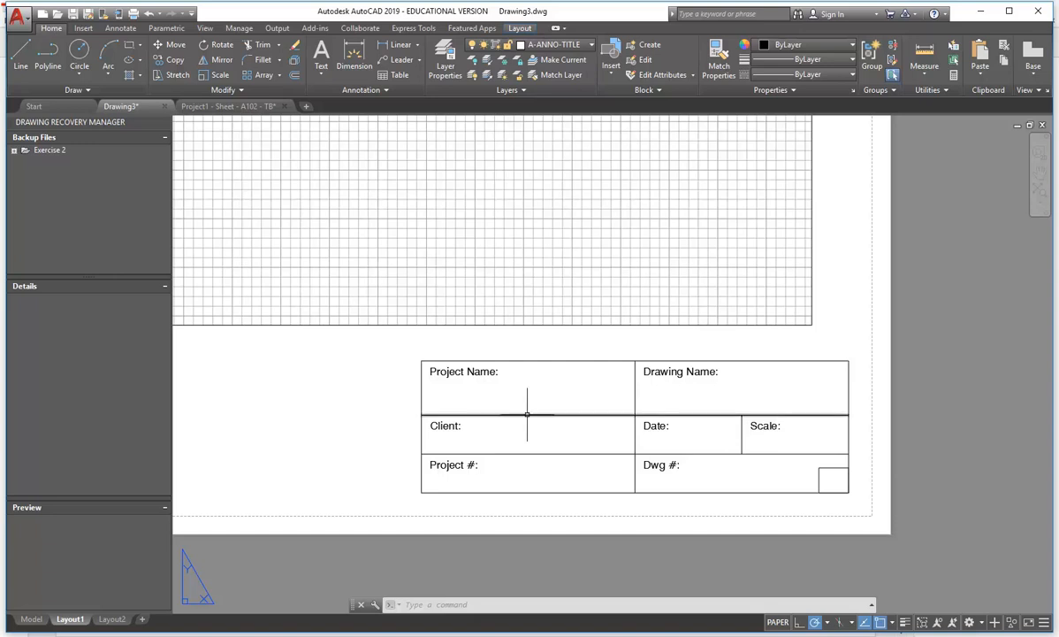
scroll(566, 403, up, 2)
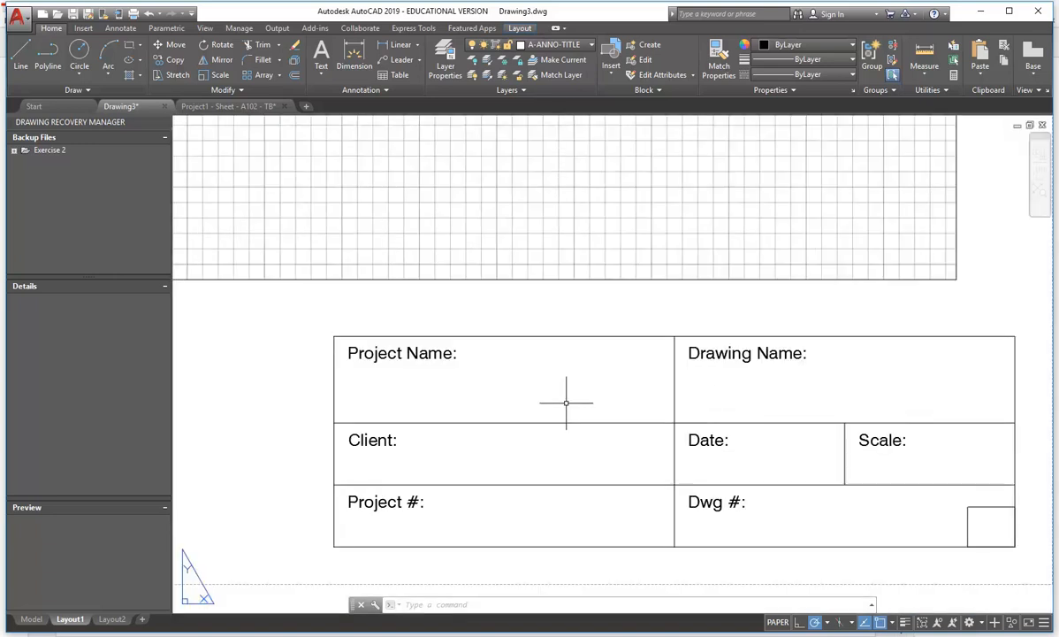
scroll(566, 403, down, 2)
middle_drag(566, 403, 606, 414)
scroll(642, 421, up, 1)
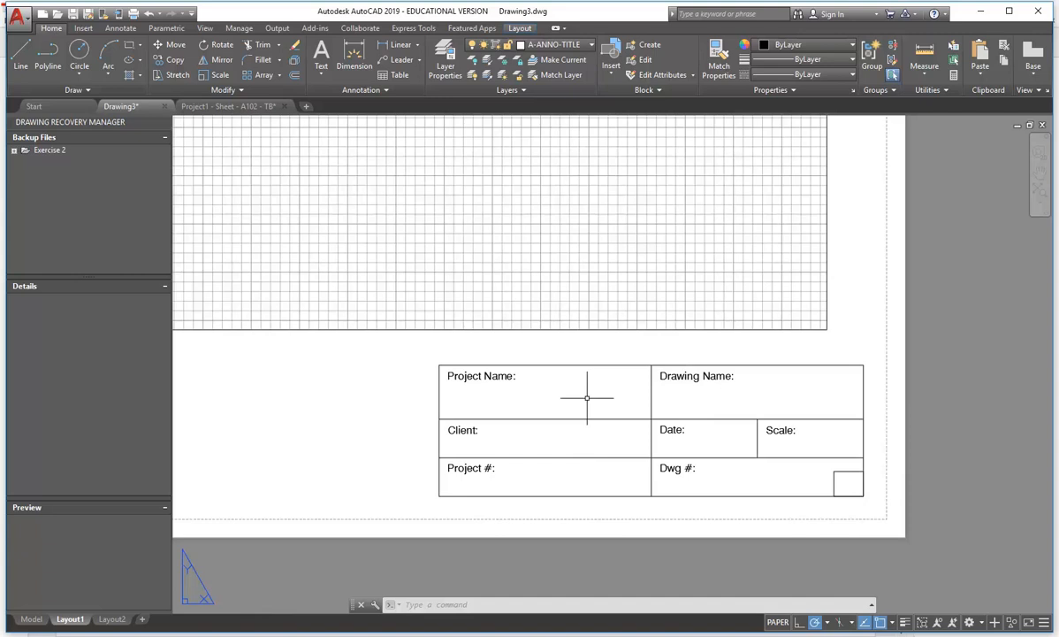
scroll(274, 351, down, 4)
middle_drag(274, 352, 634, 497)
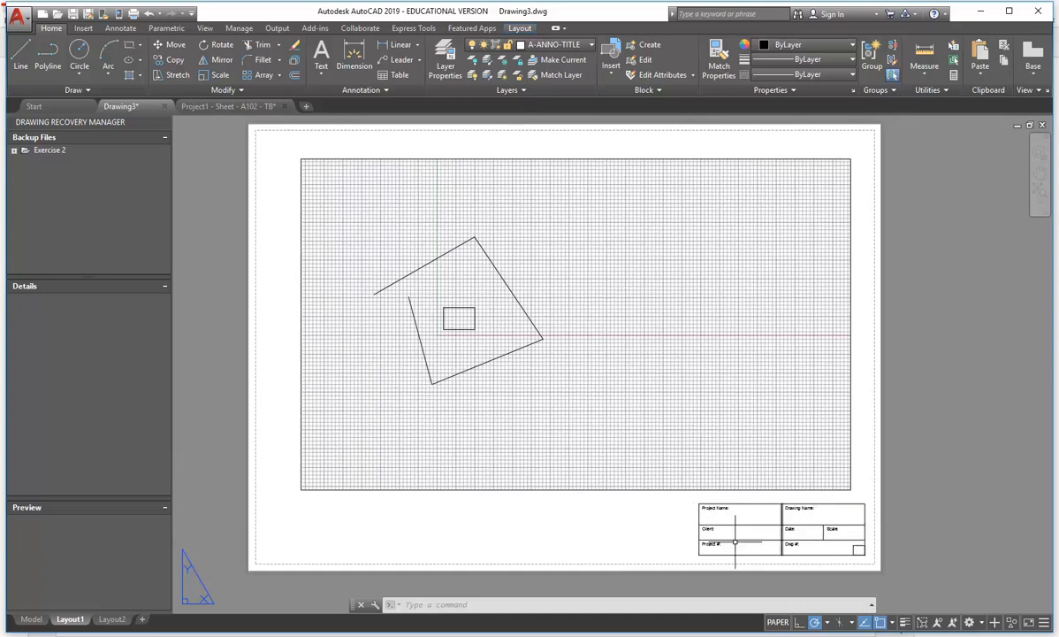
middle_drag(779, 543, 720, 493)
scroll(721, 492, up, 2)
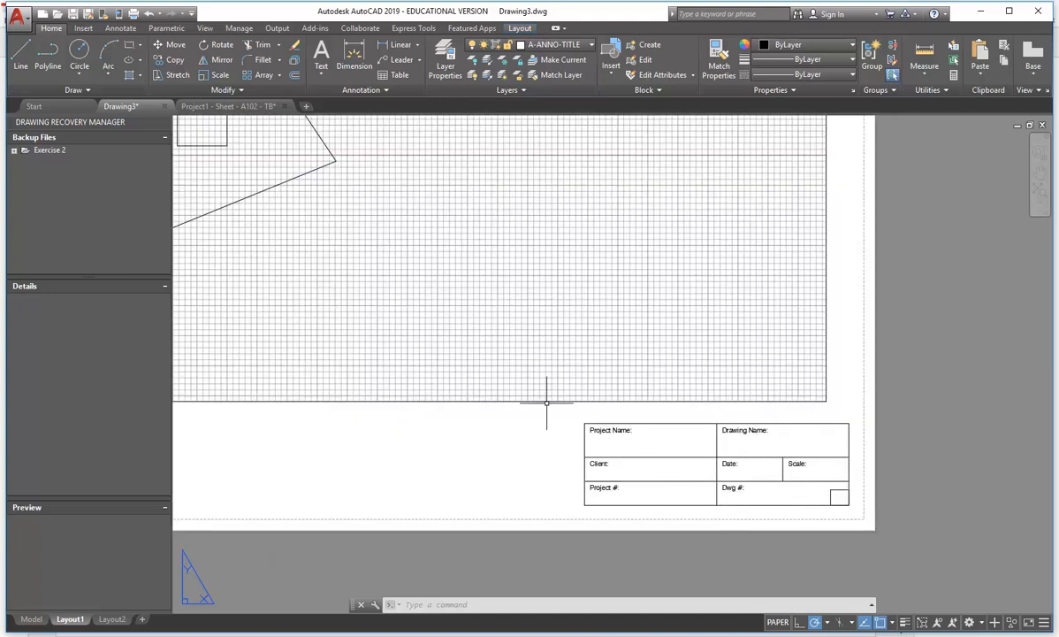
scroll(589, 381, down, 2)
mouse_move(547, 366)
middle_down()
mouse_move(683, 456)
mouse_move(654, 469)
mouse_move(646, 454)
mouse_move(655, 459)
middle_up()
scroll(787, 504, up, 2)
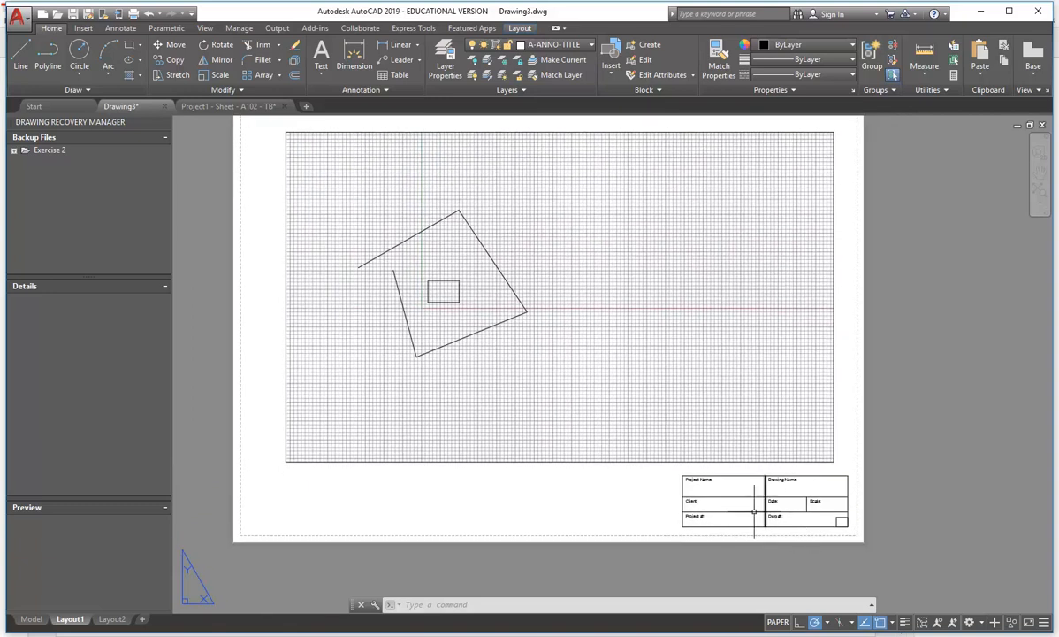
scroll(720, 506, down, 1)
scroll(504, 428, down, 2)
middle_drag(504, 428, 588, 445)
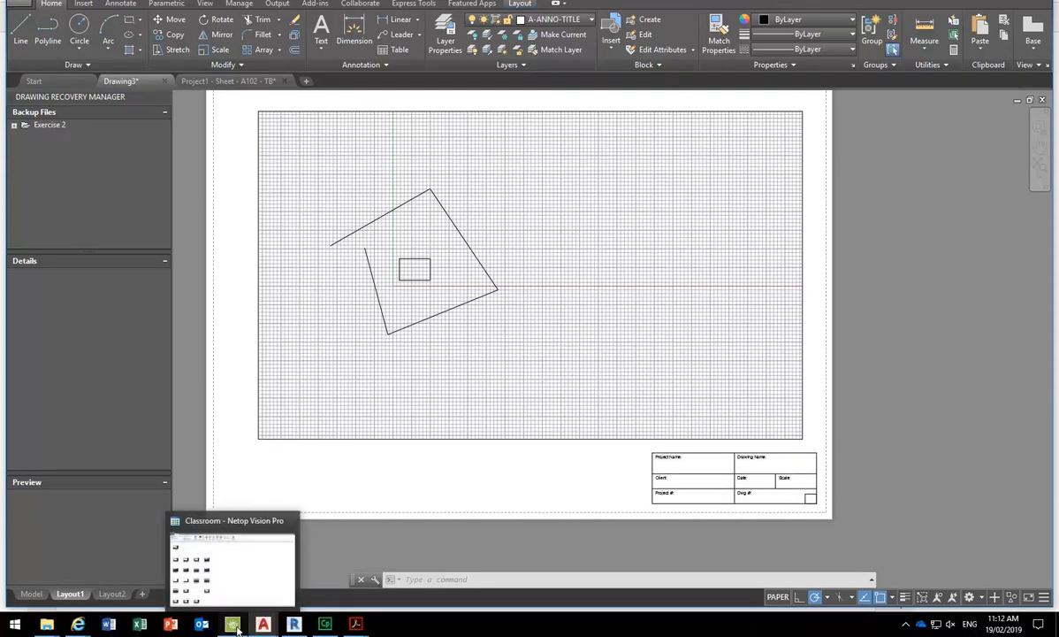
- Switch to Netop Vision Pro, select all the classroom computers except DCE106-16, and return to AutoCAD
click(236, 626)
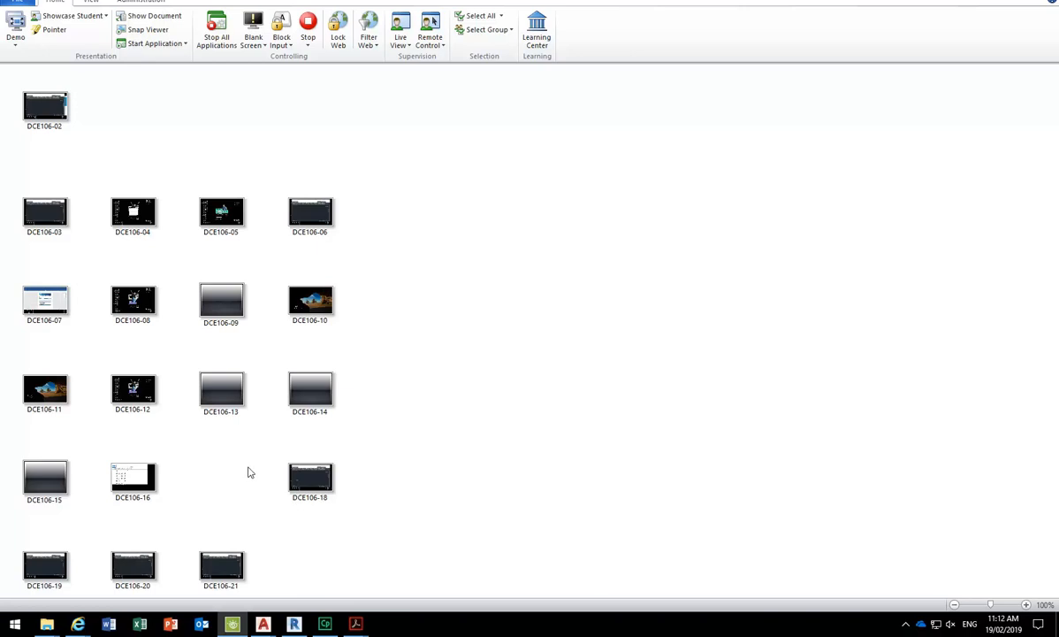
drag(403, 79, 24, 420)
drag(381, 461, 187, 610)
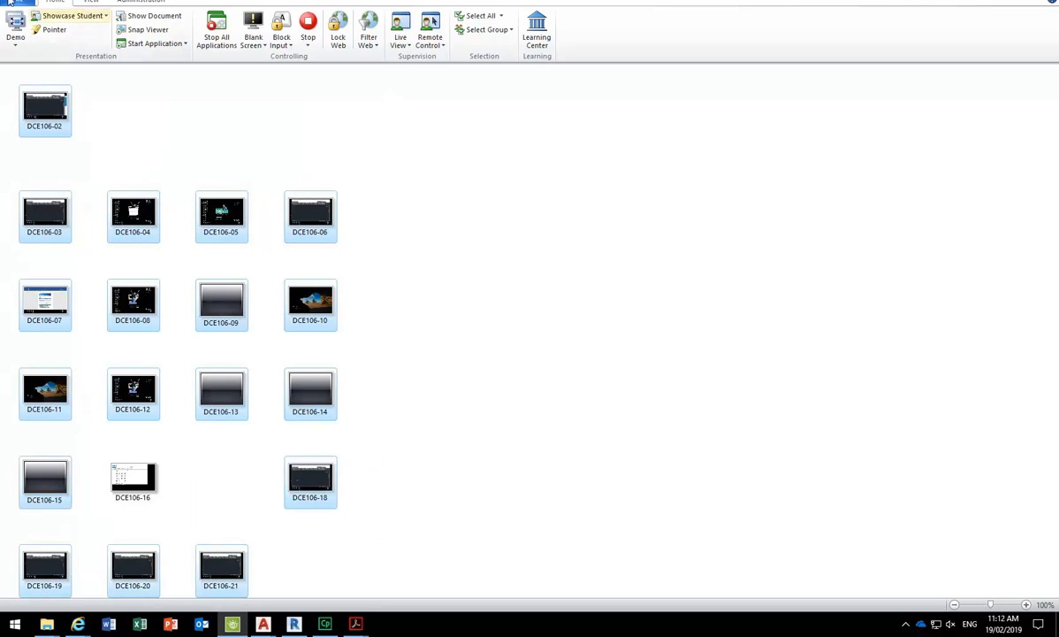
click(981, 13)
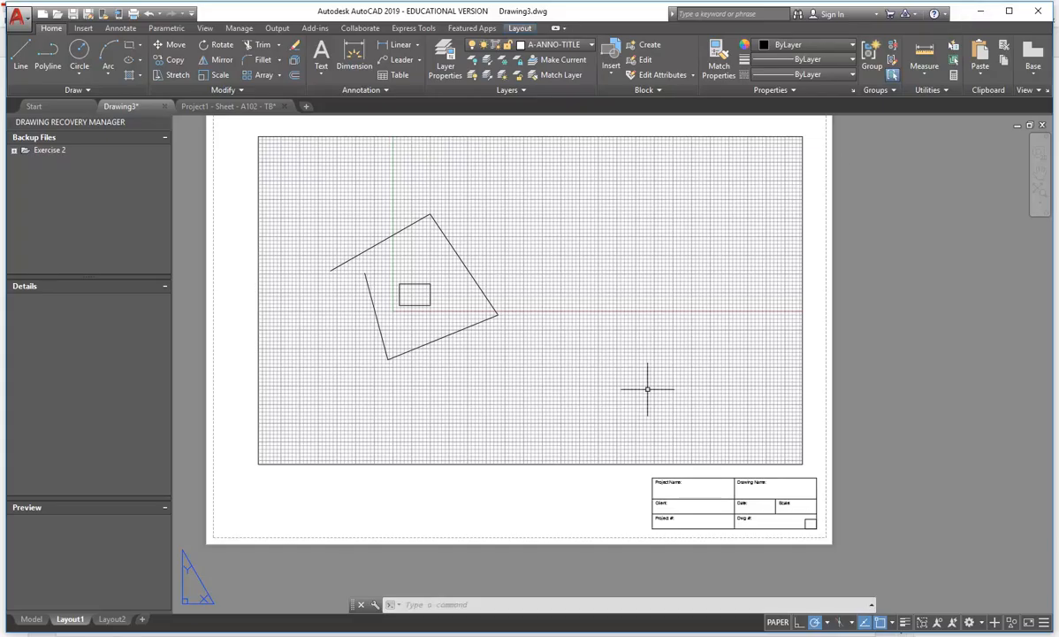
- Draw a circle of radius 10 in the empty area below the viewport, to the left of the title block
middle_drag(568, 520, 561, 414)
scroll(520, 489, up, 4)
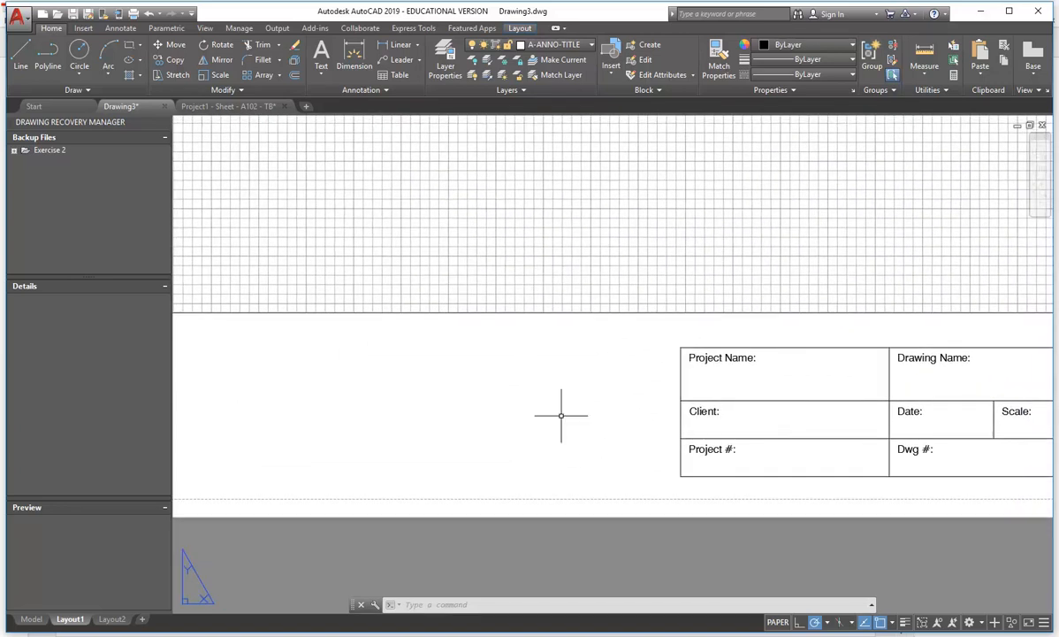
scroll(560, 415, up, 5)
scroll(560, 416, down, 5)
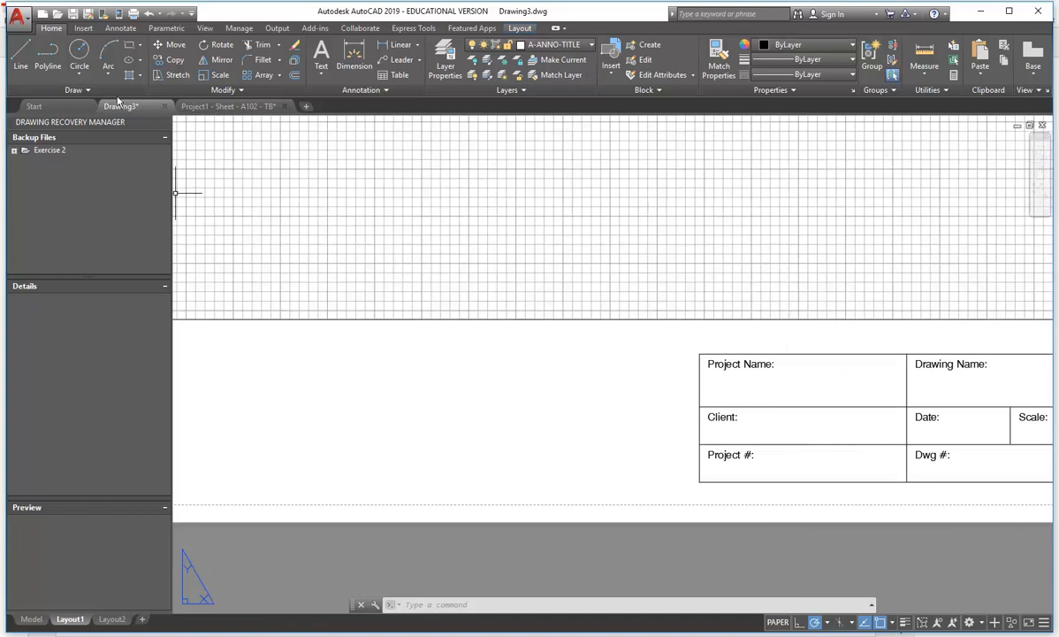
click(79, 51)
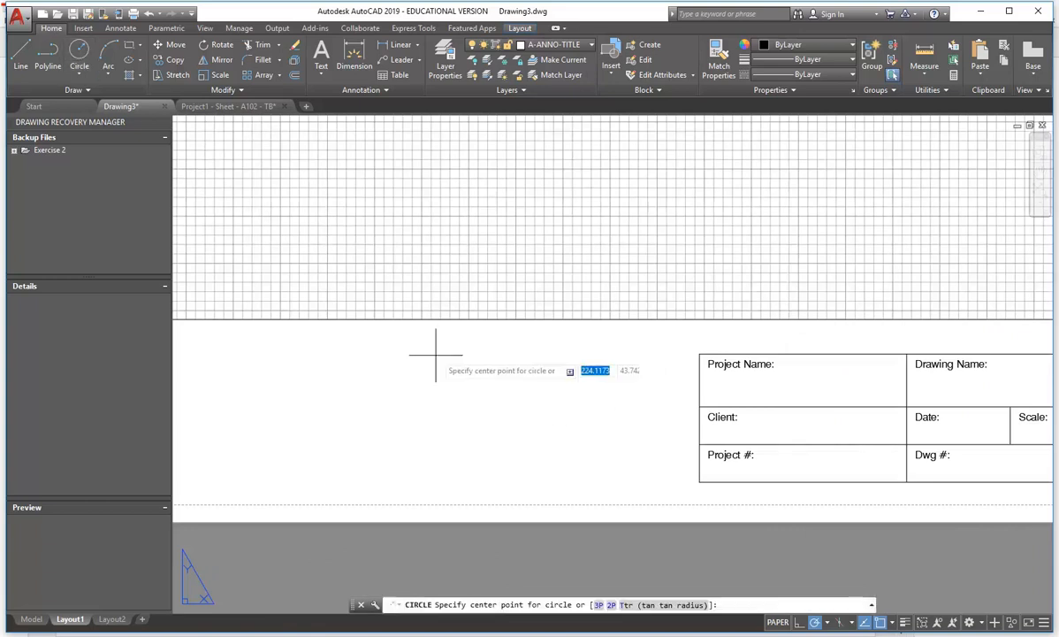
click(427, 422)
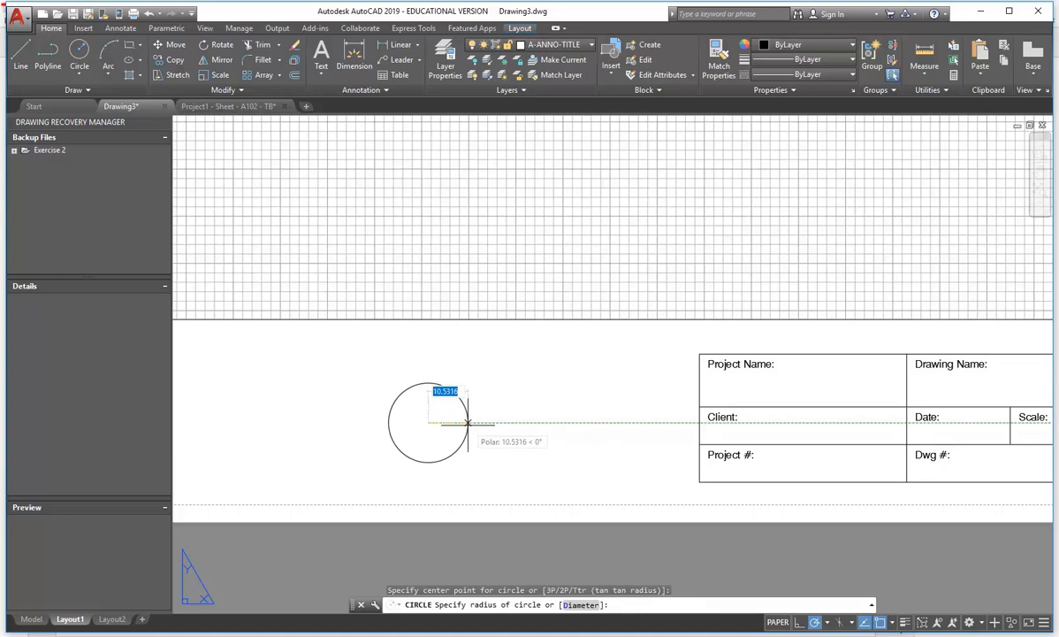
scroll(467, 423, down, 5)
scroll(468, 424, up, 8)
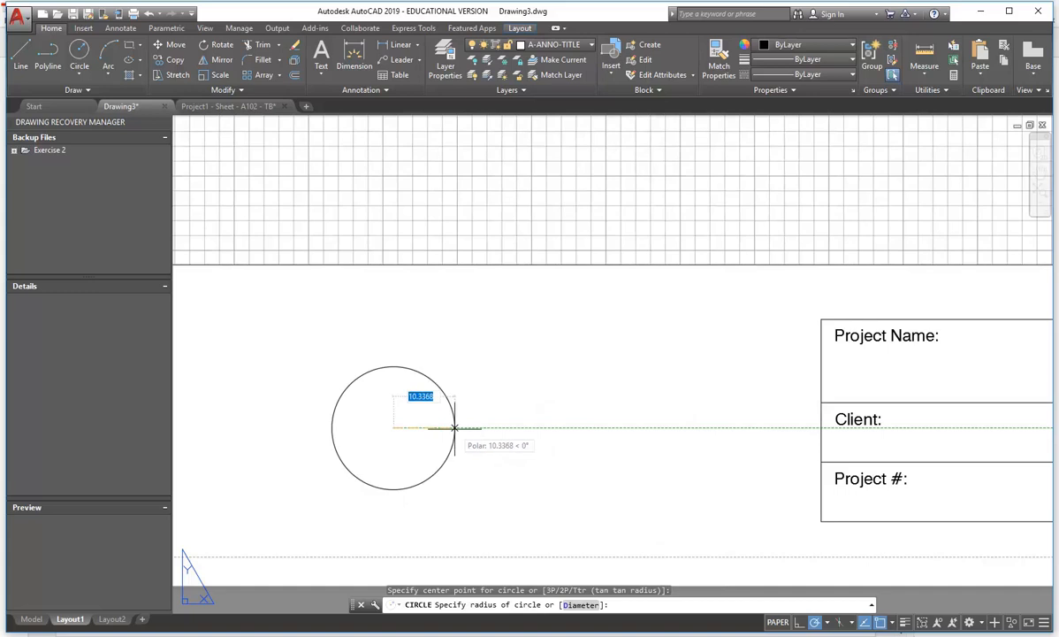
text(10)
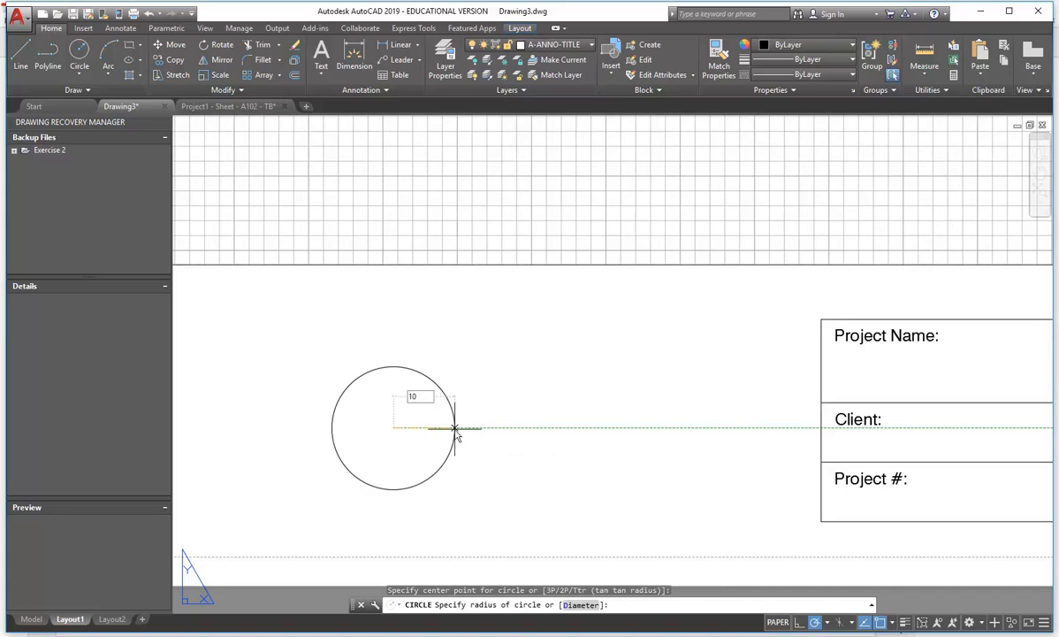
key(Return)
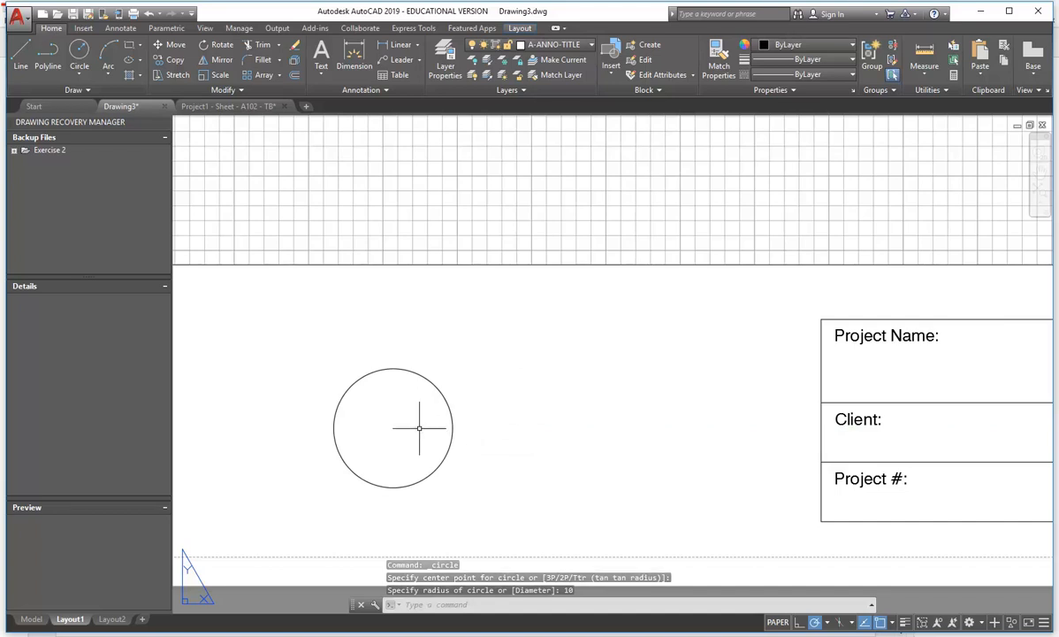
- Draw a vertical line from the circle's top quadrant down to its centre
scroll(419, 427, up, 2)
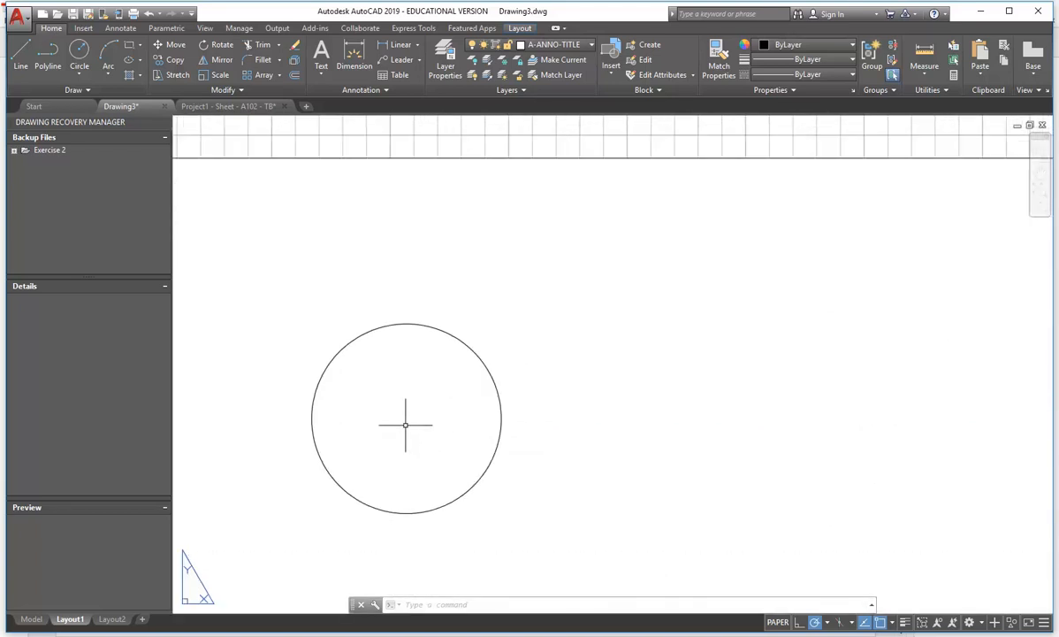
click(20, 55)
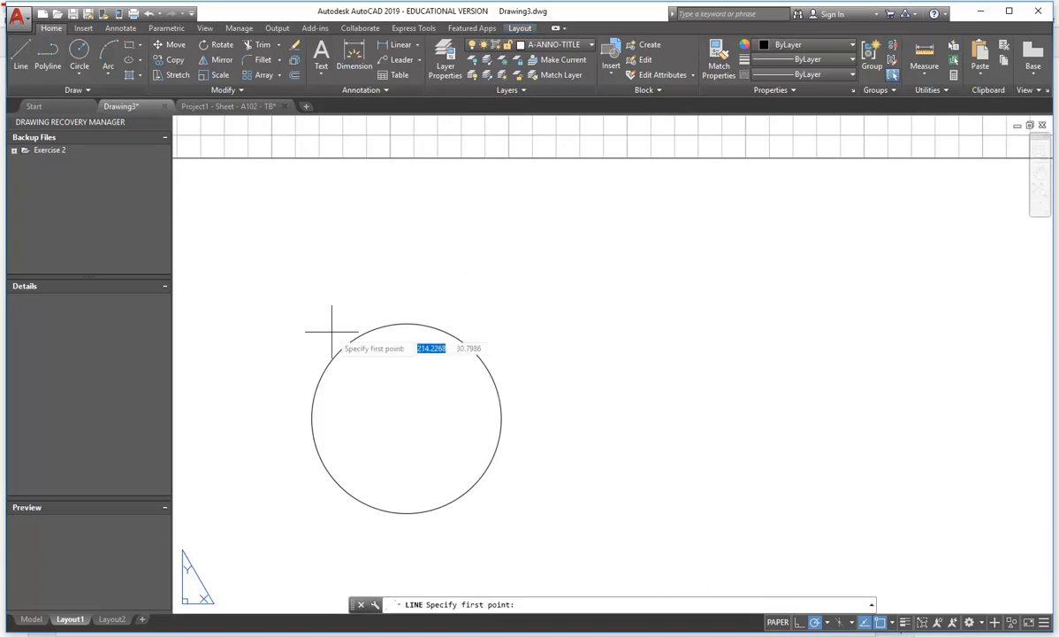
click(407, 325)
click(406, 418)
right_click(314, 226)
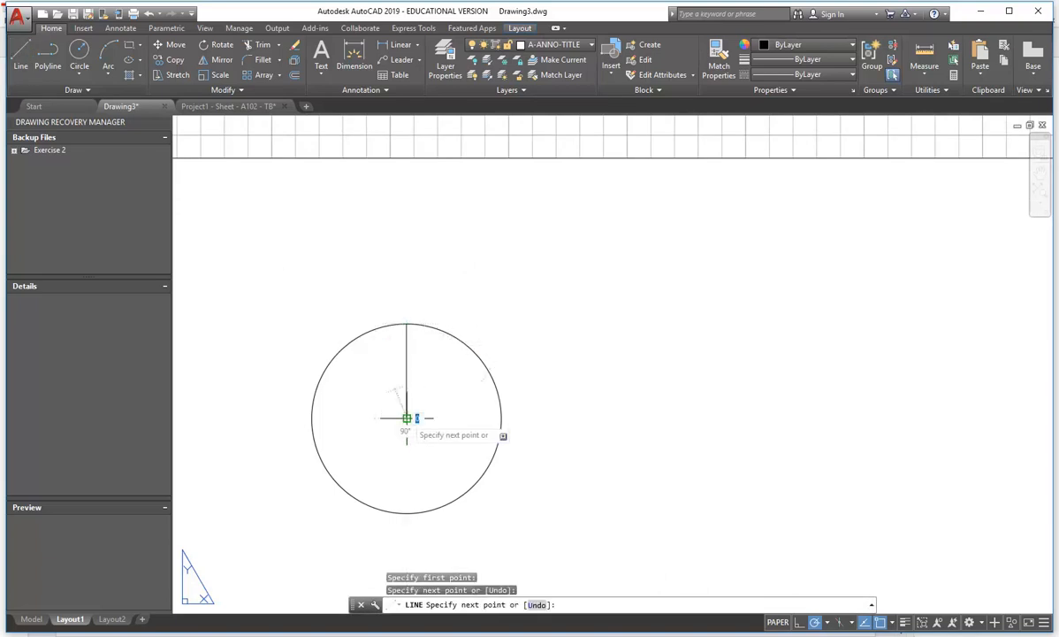
click(329, 232)
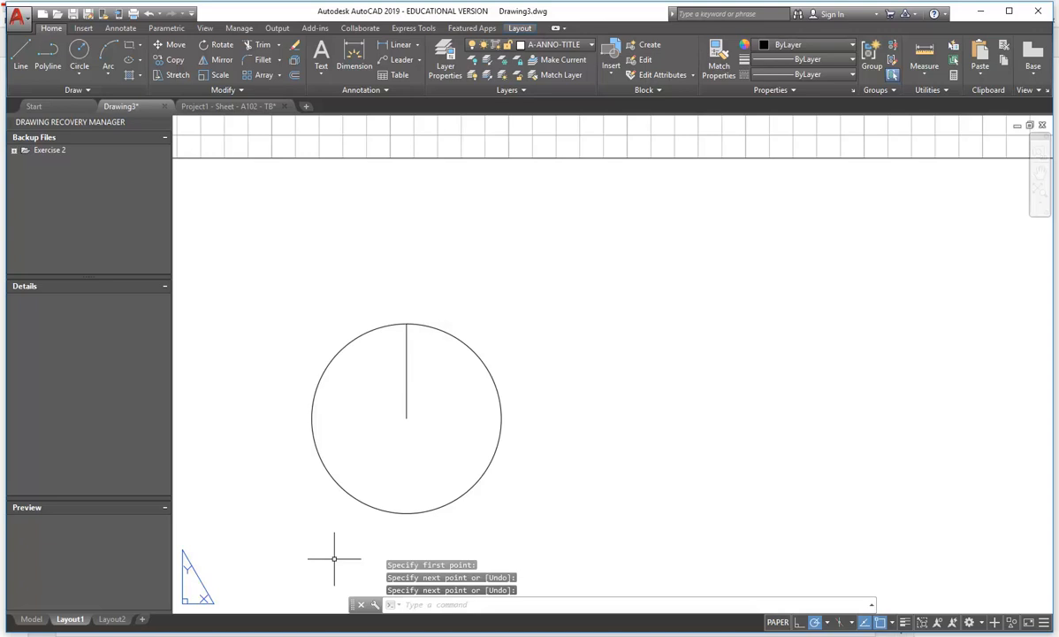
click(407, 370)
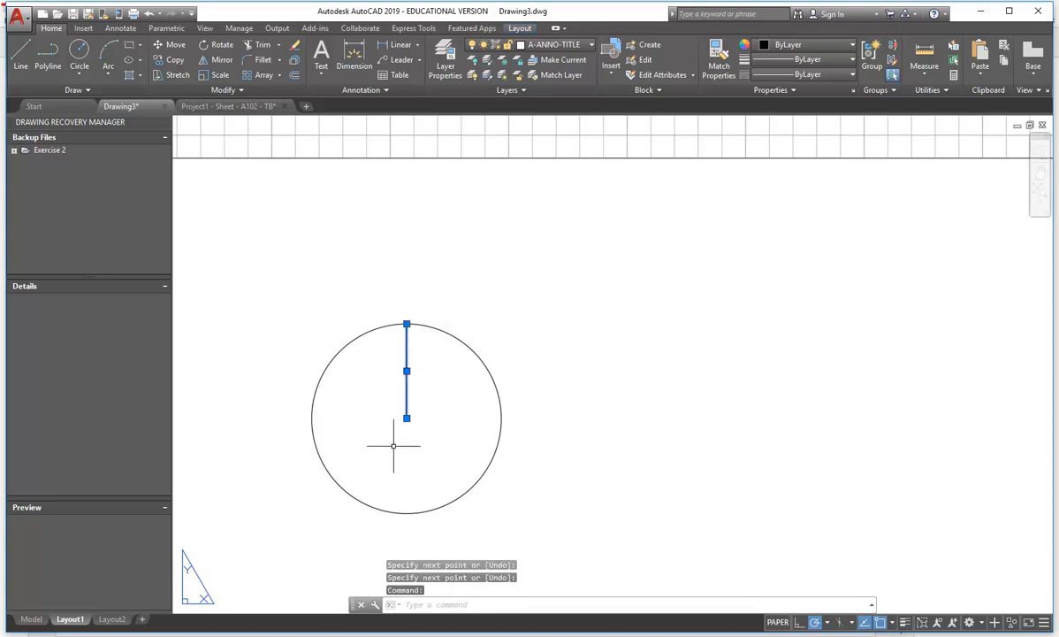
key(Escape)
key(Escape)
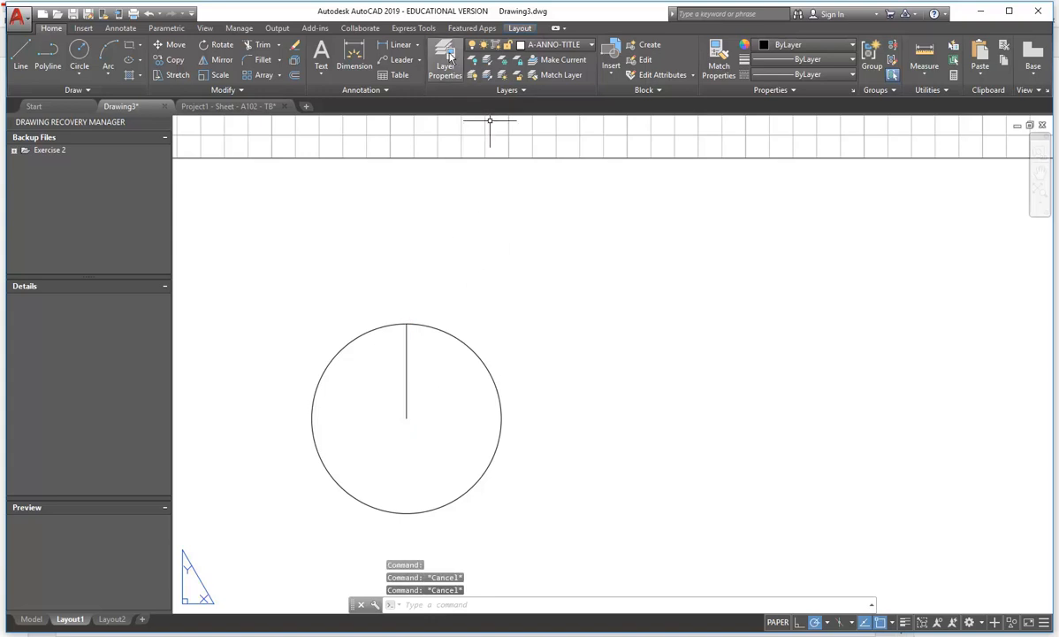
click(445, 59)
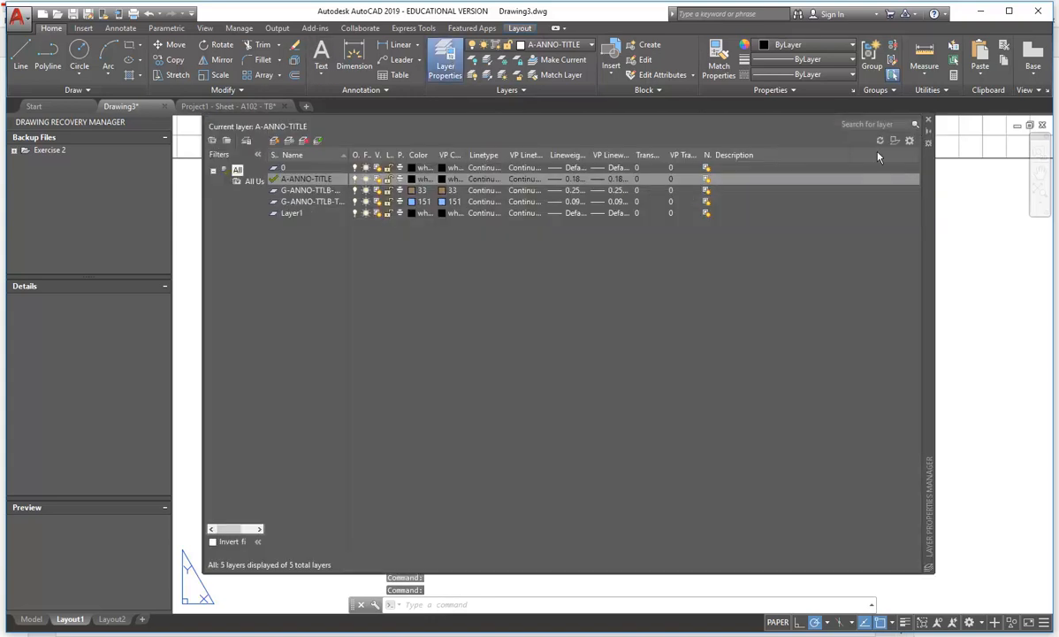
click(928, 119)
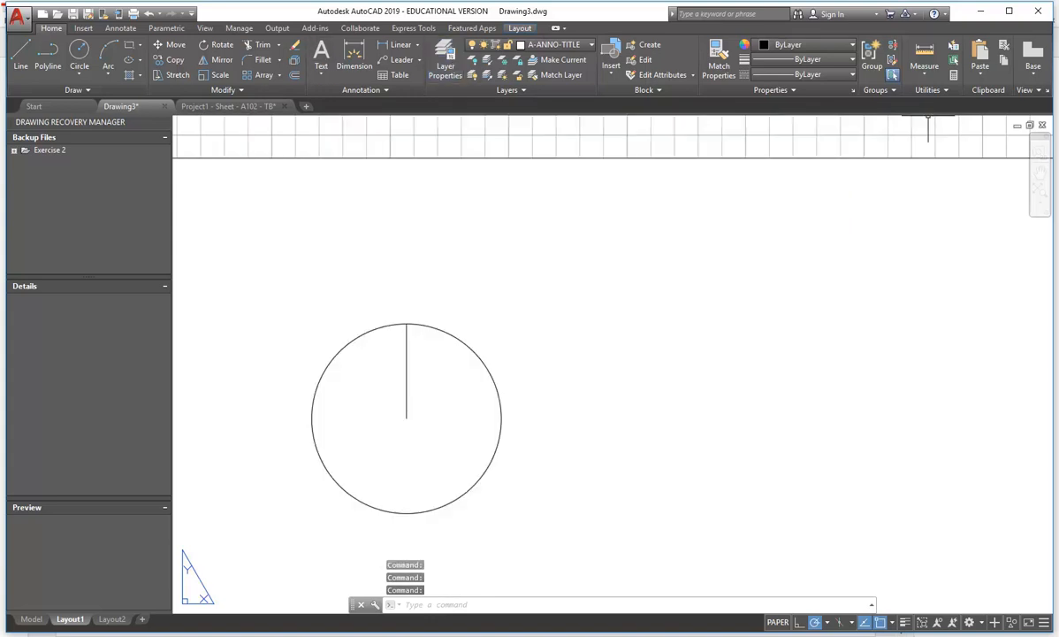
- Create a new layer named A-ANNO-TITLE-HEAVY
click(406, 345)
click(555, 44)
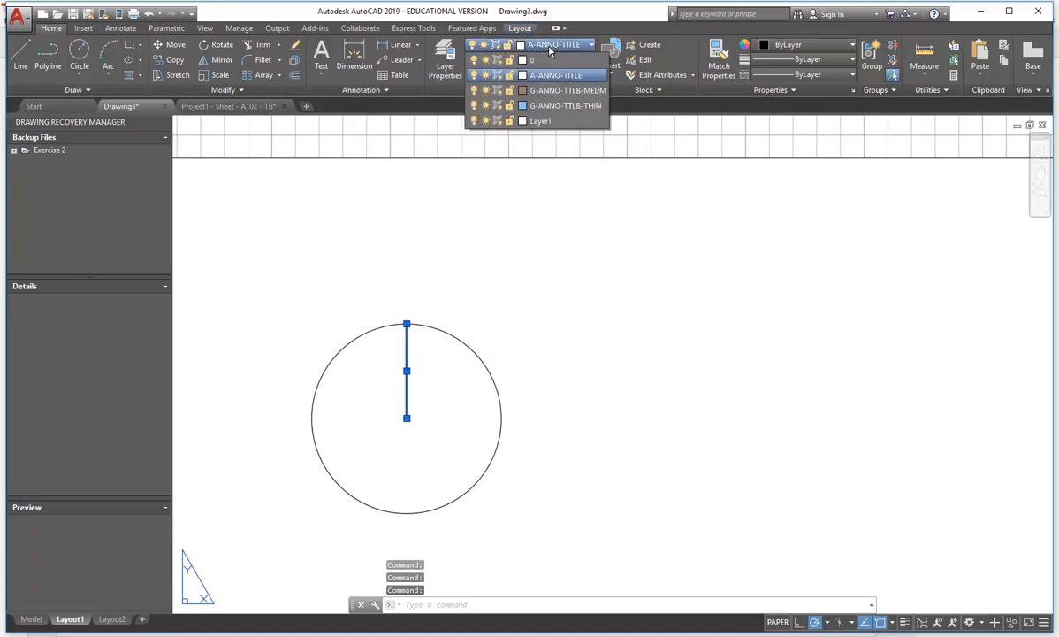
click(446, 62)
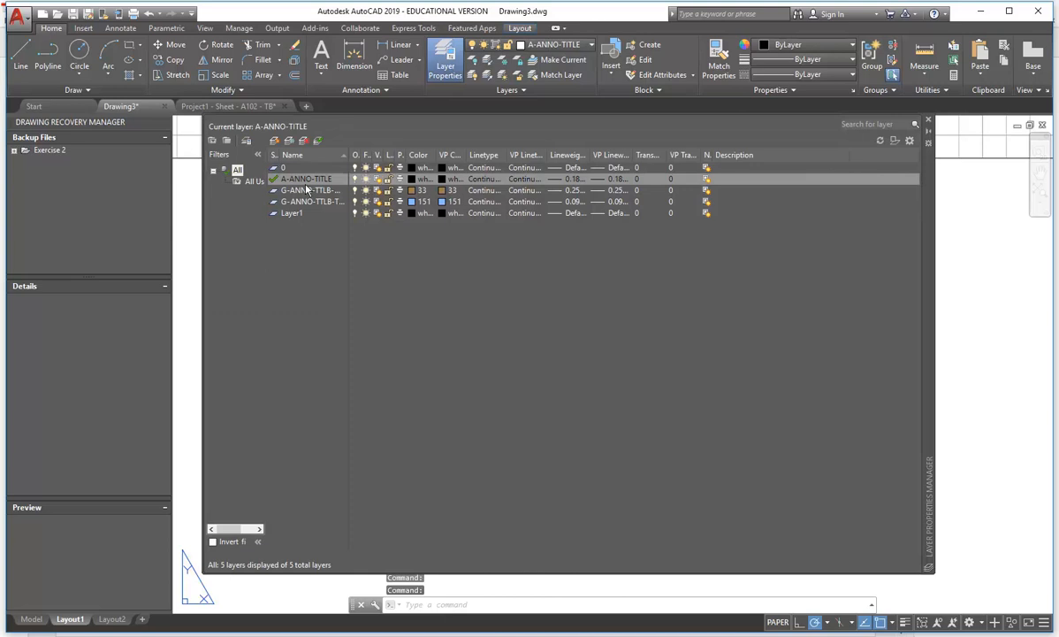
click(275, 141)
text(A-N)
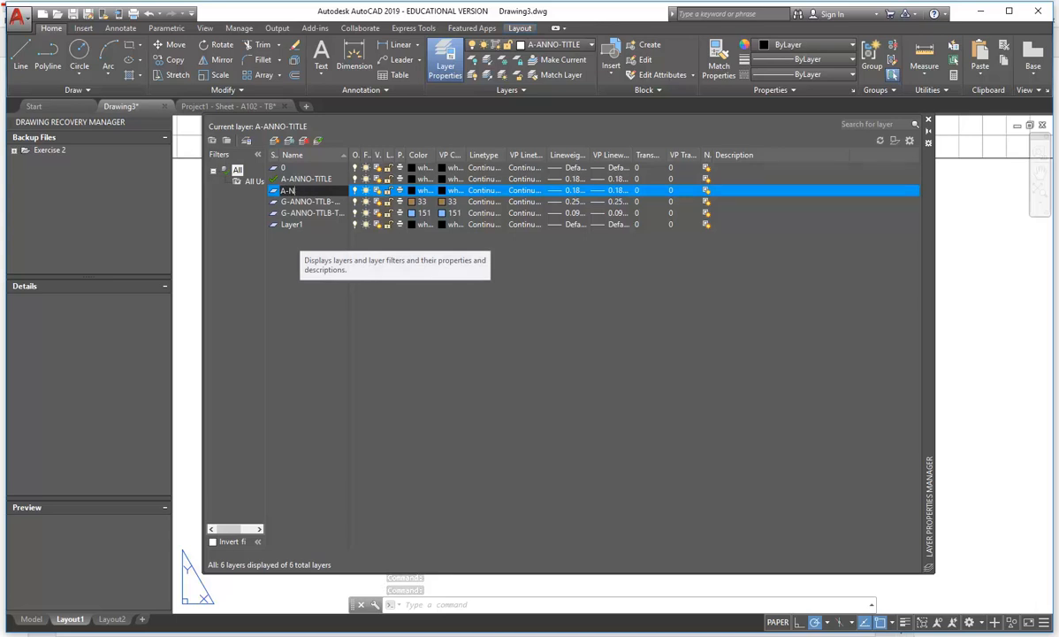
key(BackSpace)
text(ANNO-TITLE-)
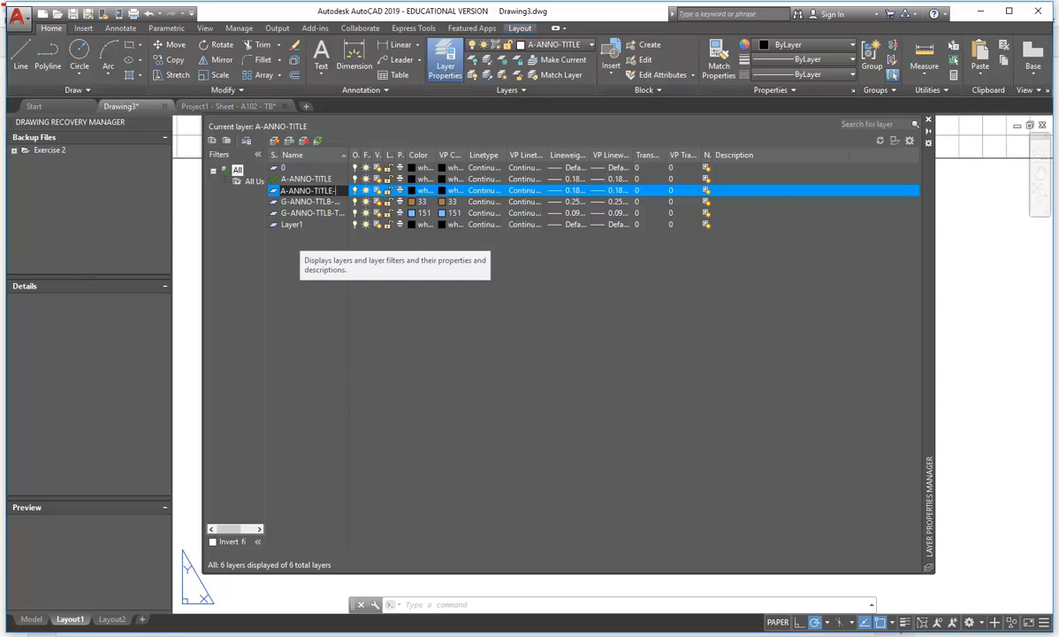
text(HEAVY)
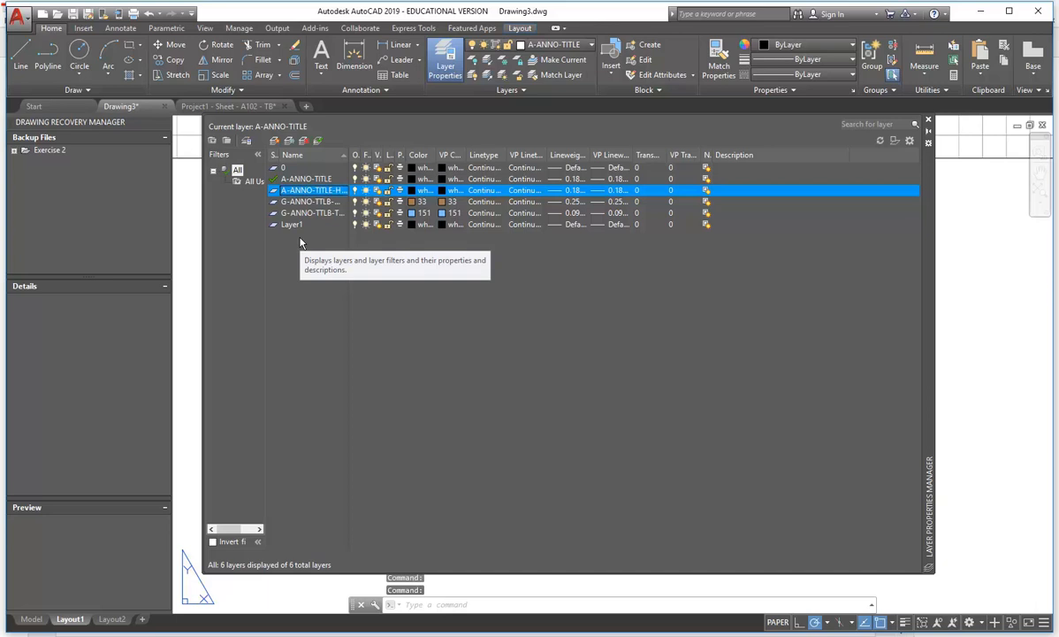
- Set the viewport lineweight of the A-ANNO-TITLE-HEAVY layer to 0.35 mm and return to the drawing
click(599, 192)
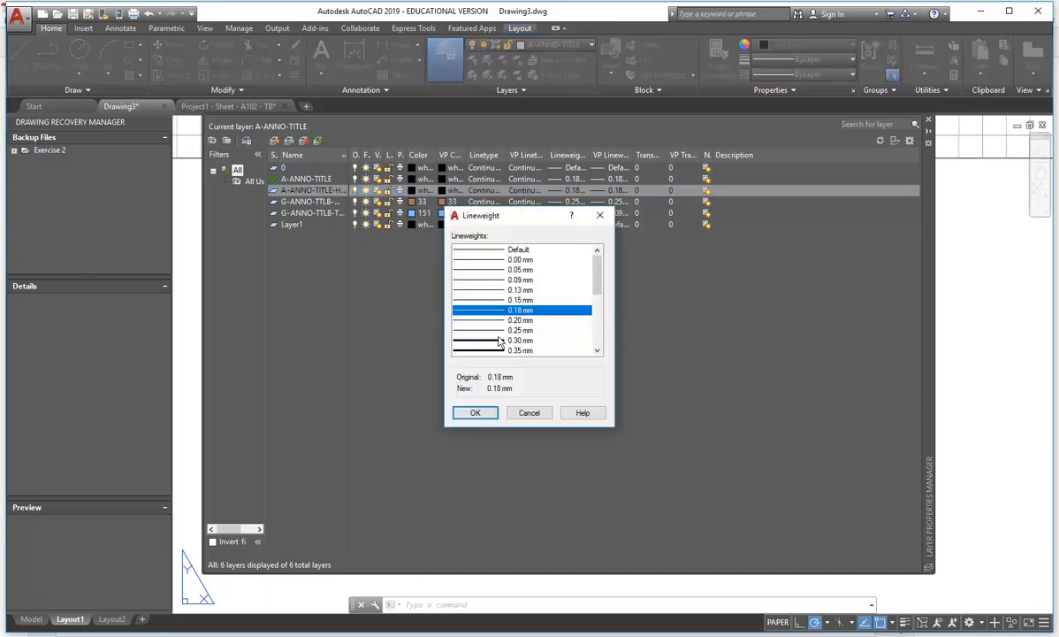
click(491, 351)
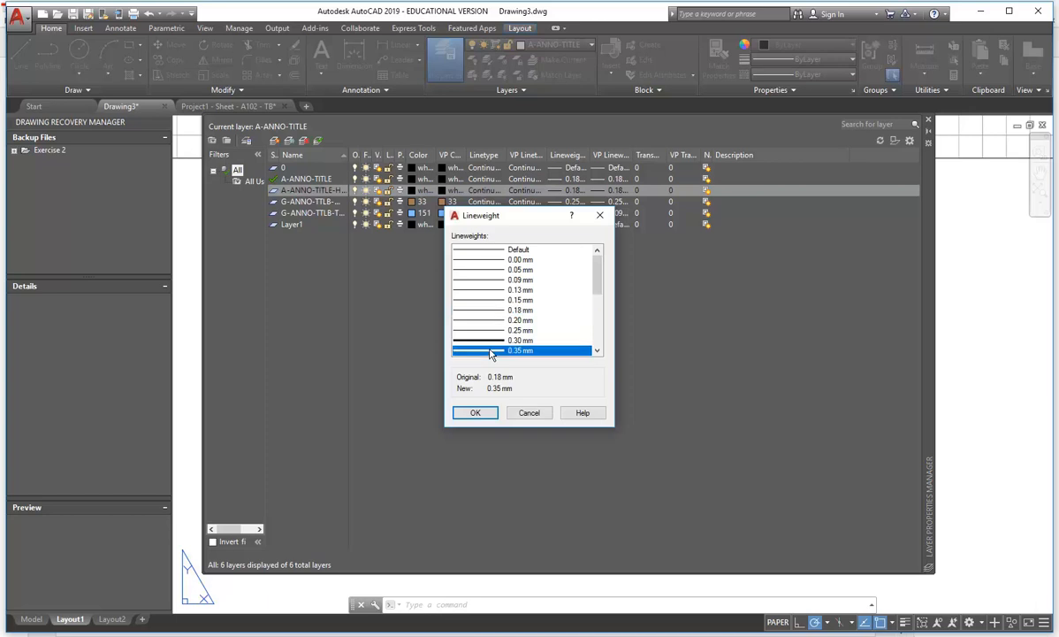
click(485, 412)
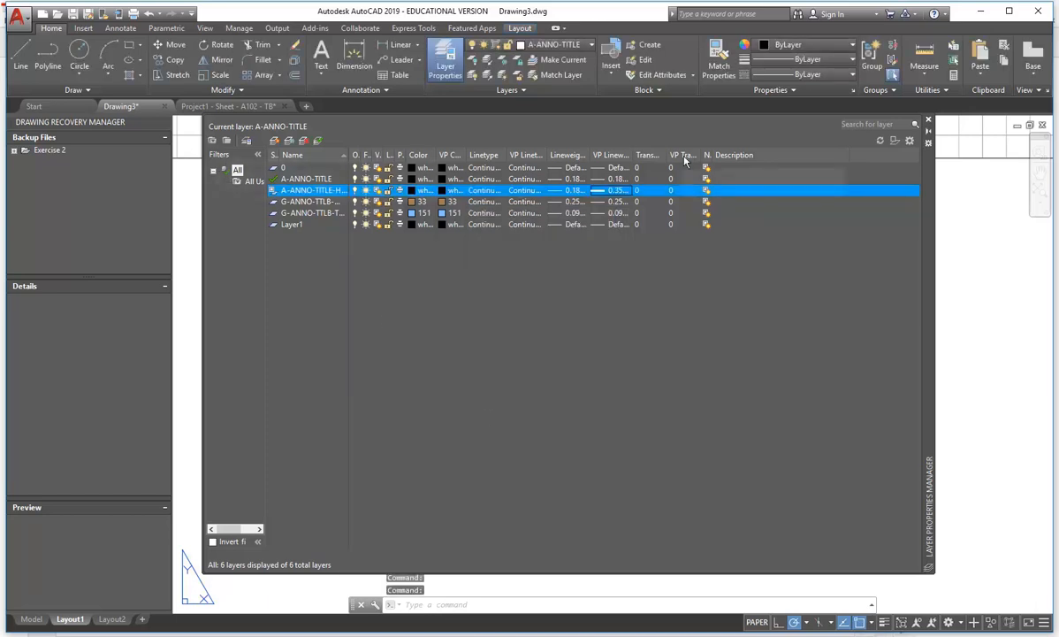
click(928, 120)
- Move the vertical line inside the circle onto the A-ANNO-TITLE-HEAVY layer and clear the selection
click(414, 355)
click(372, 367)
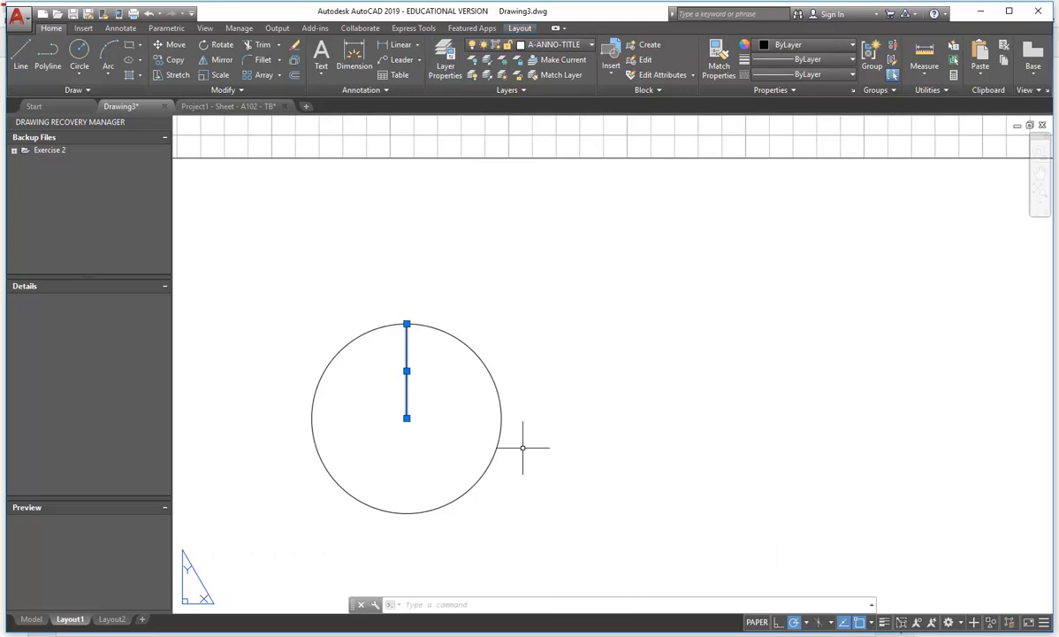
click(565, 46)
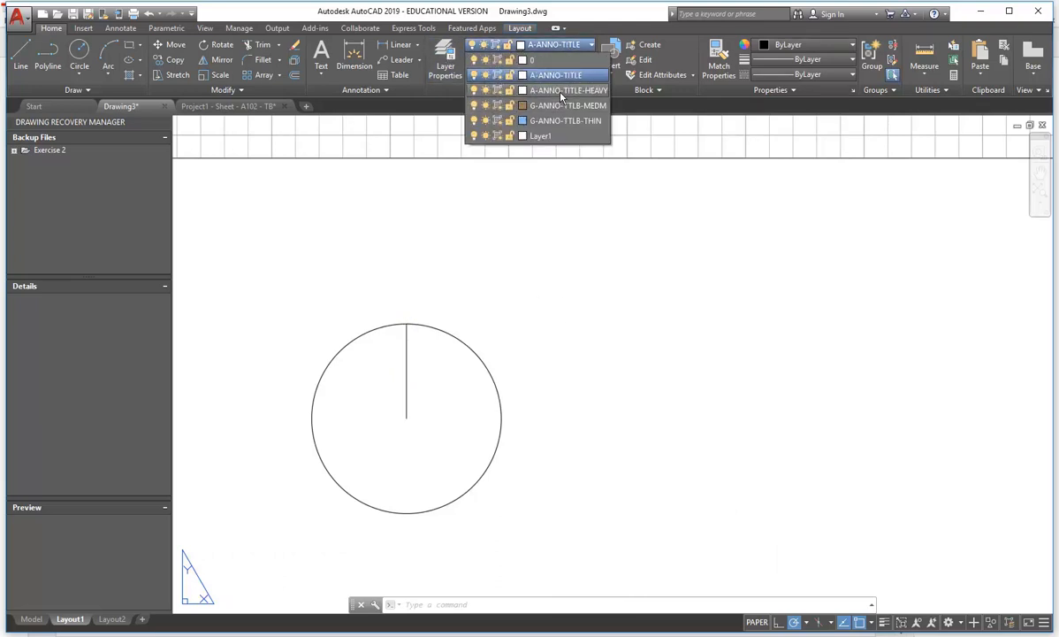
click(527, 91)
key(Escape)
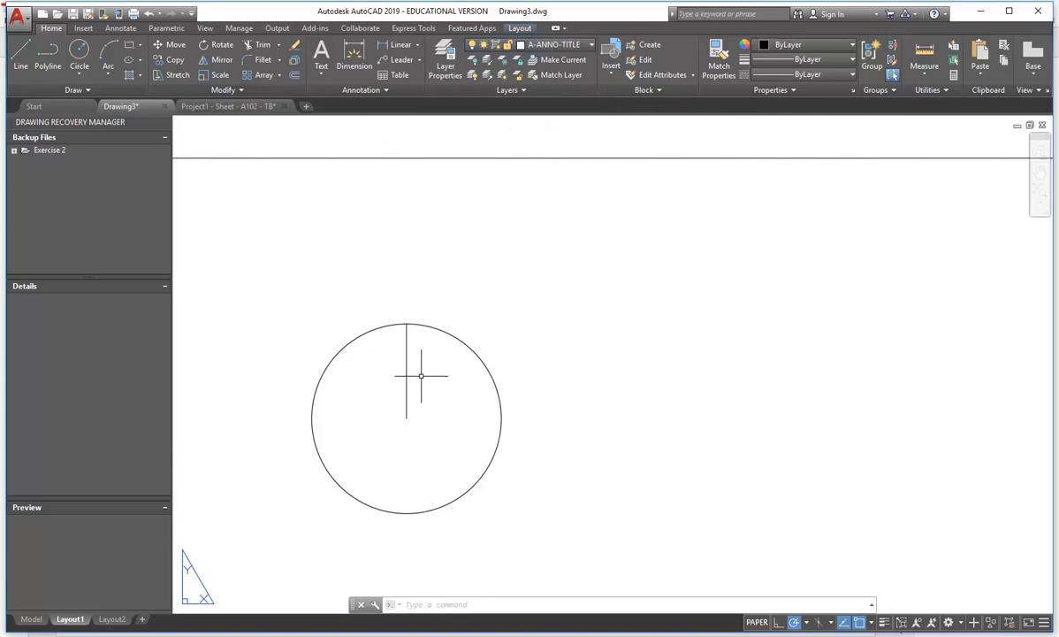
- Turn on lineweight display and check the circle and its vertical line up close
click(1044, 623)
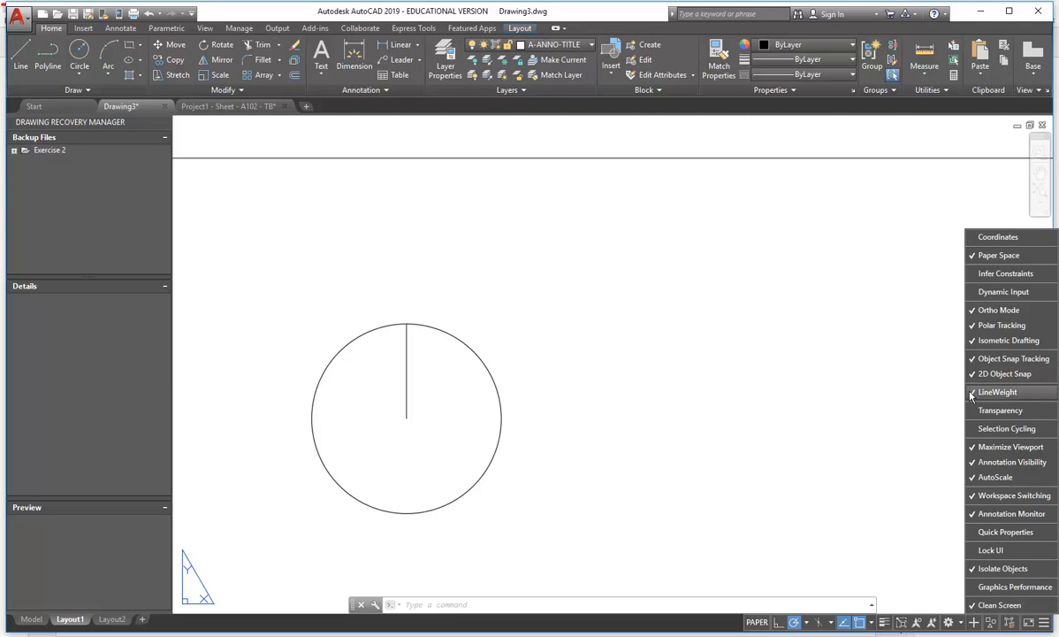
click(1044, 624)
click(1044, 623)
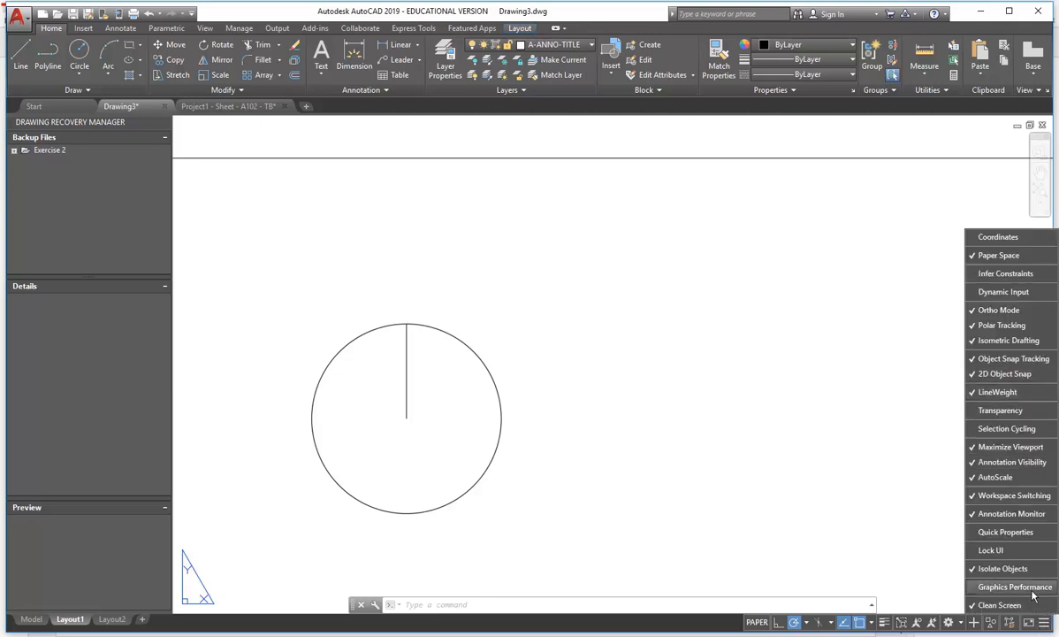
click(1044, 623)
click(884, 622)
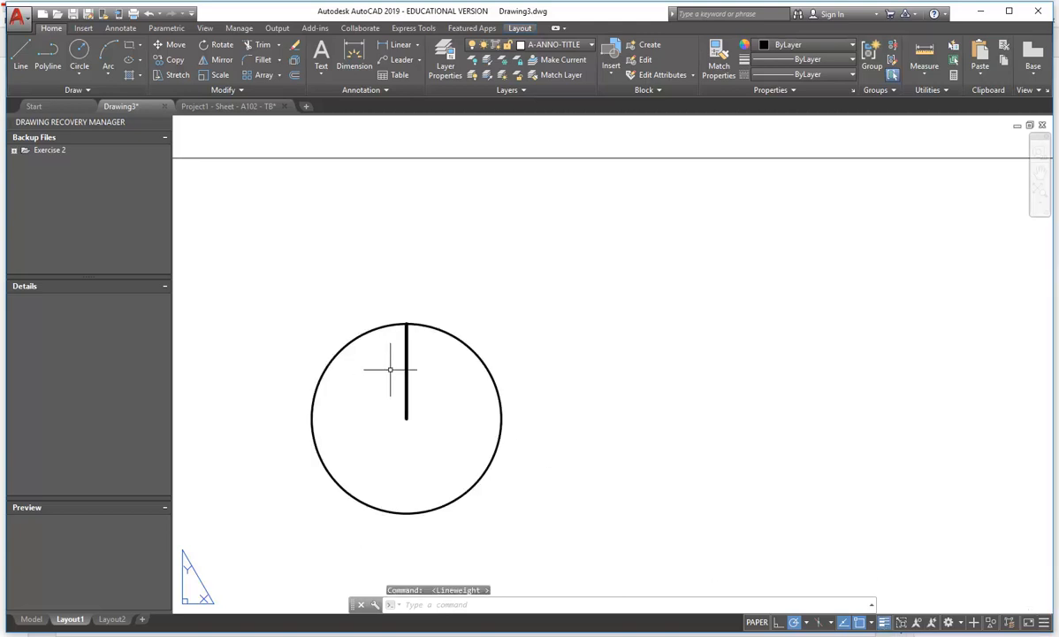
scroll(343, 454, up, 2)
scroll(348, 449, down, 2)
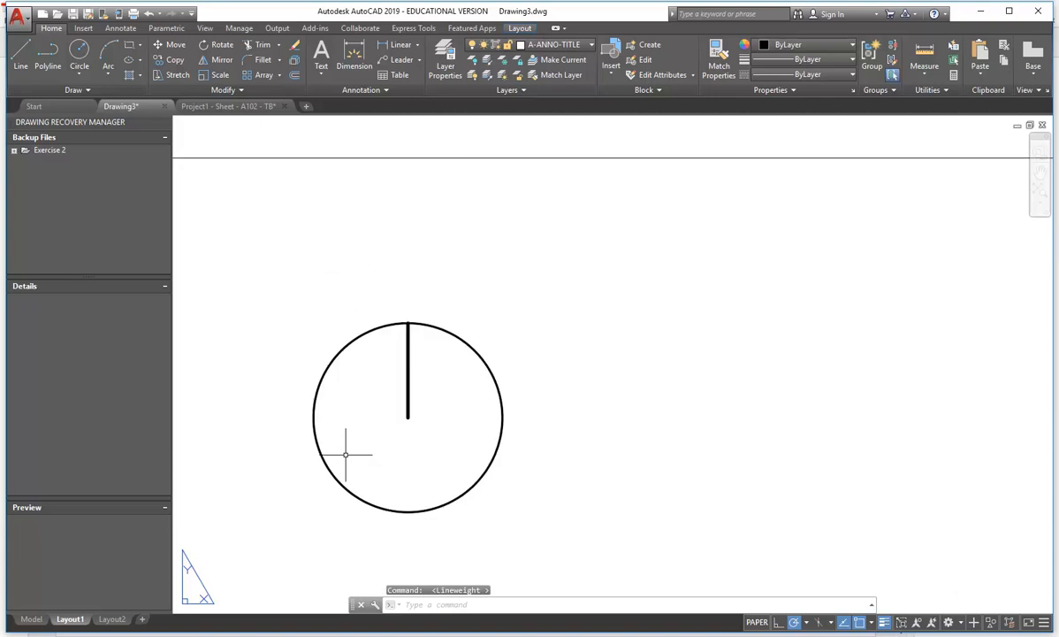
- Set the A-ANNO-TITLE-HEAVY layer's viewport lineweight to 0.18 mm
click(447, 64)
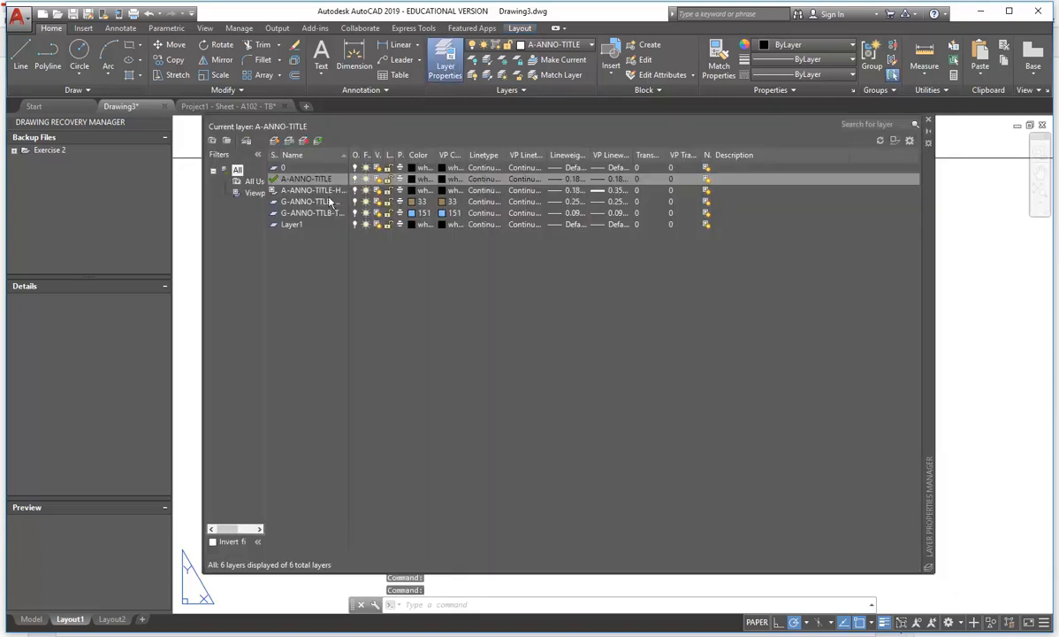
click(603, 191)
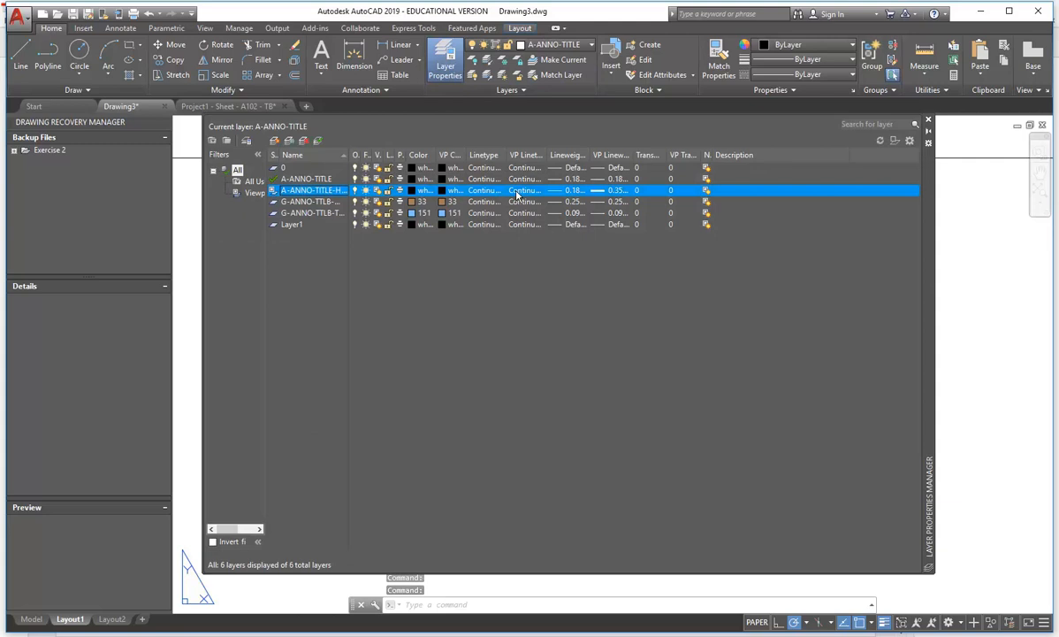
click(603, 191)
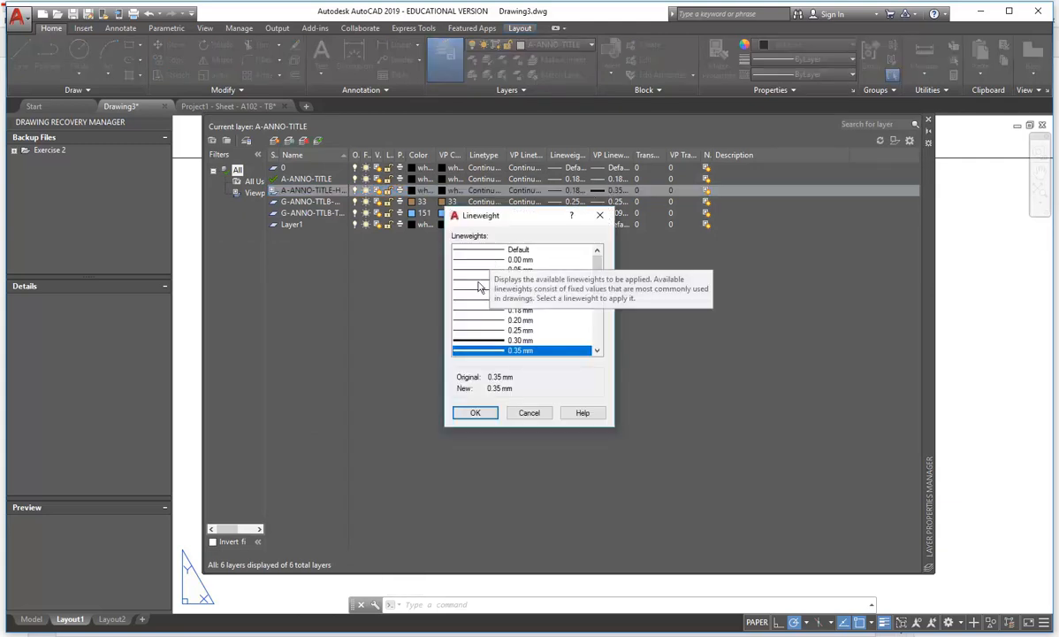
click(480, 279)
click(480, 309)
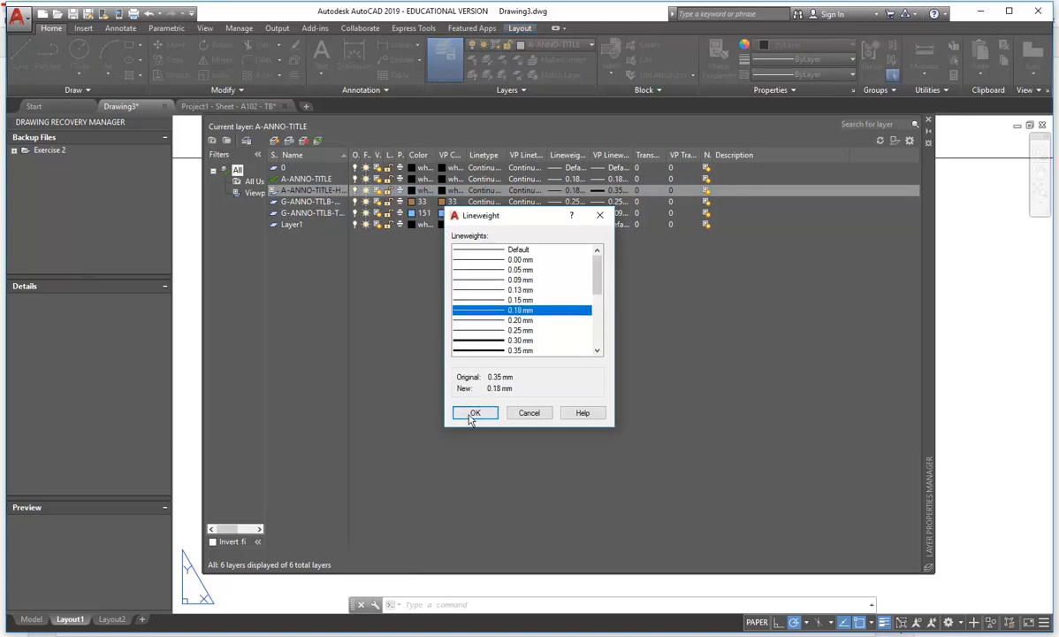
click(470, 415)
- Set the main lineweight of the A-ANNO-TITLE-HEAVY layer to 0.50 mm
click(557, 189)
click(478, 350)
scroll(477, 354, down, 1)
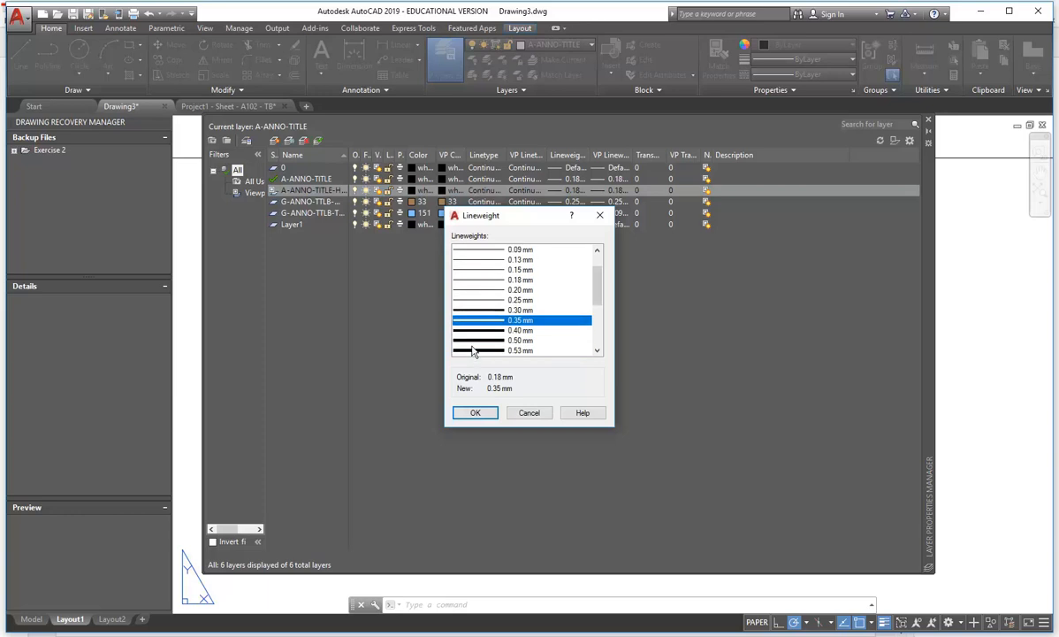
click(472, 340)
click(475, 412)
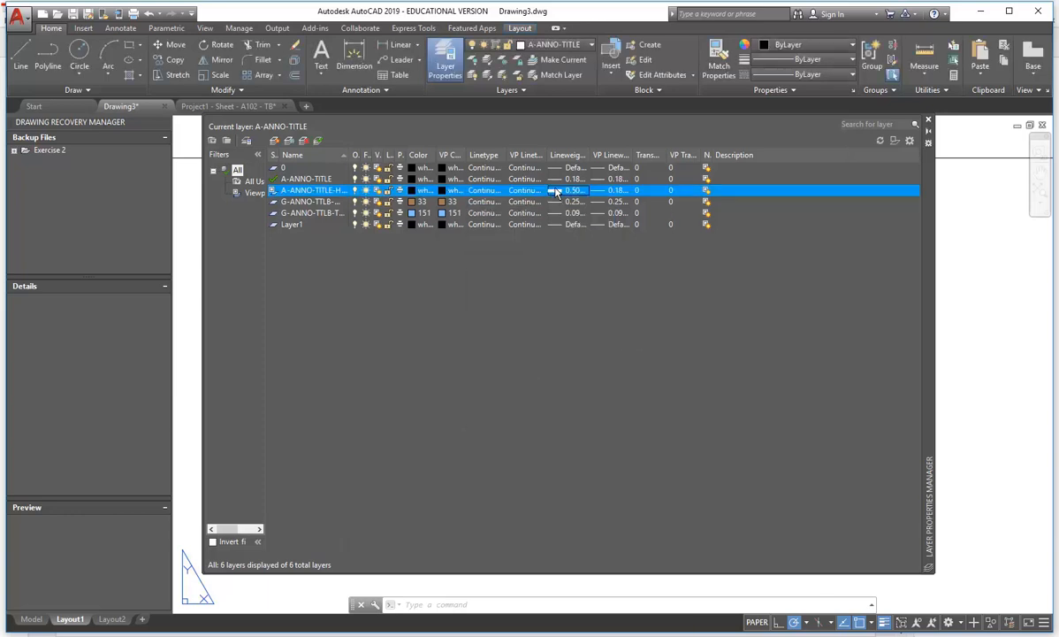
- Set the A-ANNO-TITLE-HEAVY layer's viewport lineweight to 0.50 mm, widen the lineweight column to fit, and return to the drawing
click(604, 194)
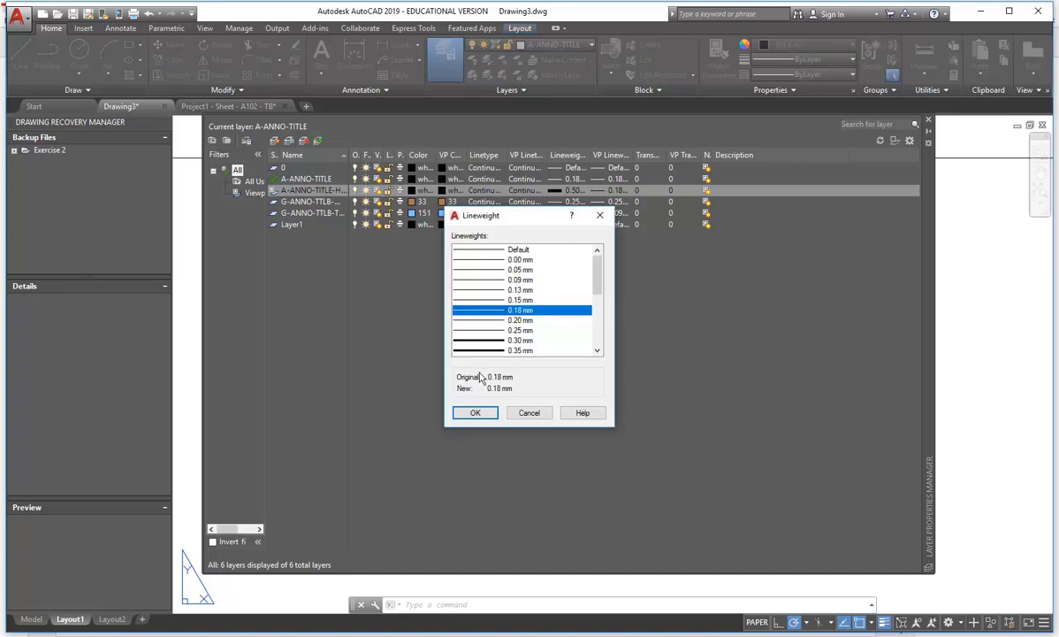
scroll(478, 333, down, 1)
click(482, 341)
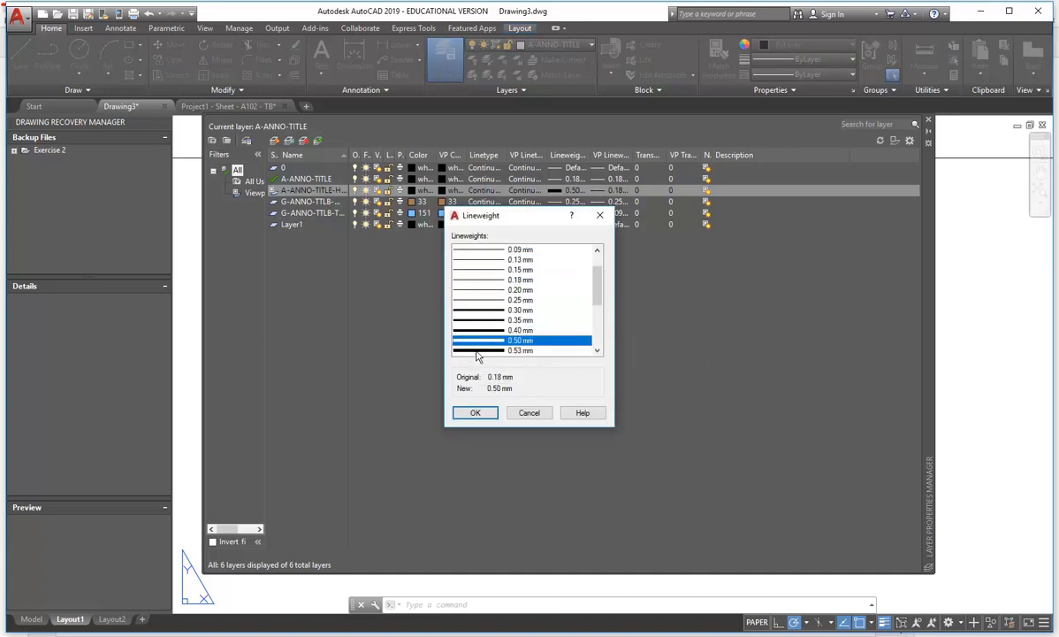
click(475, 413)
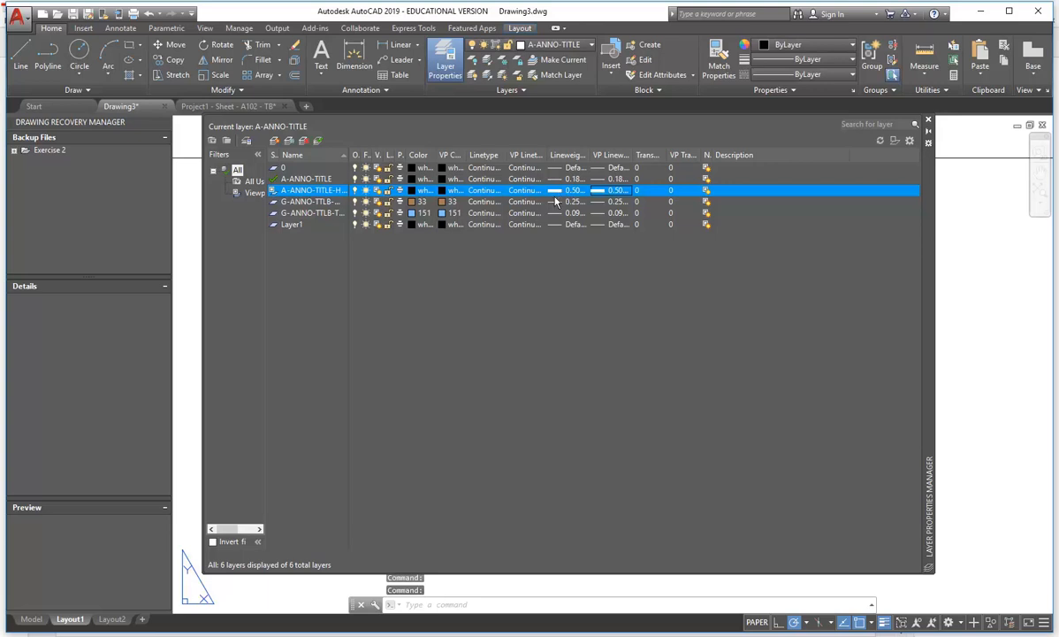
double_click(591, 148)
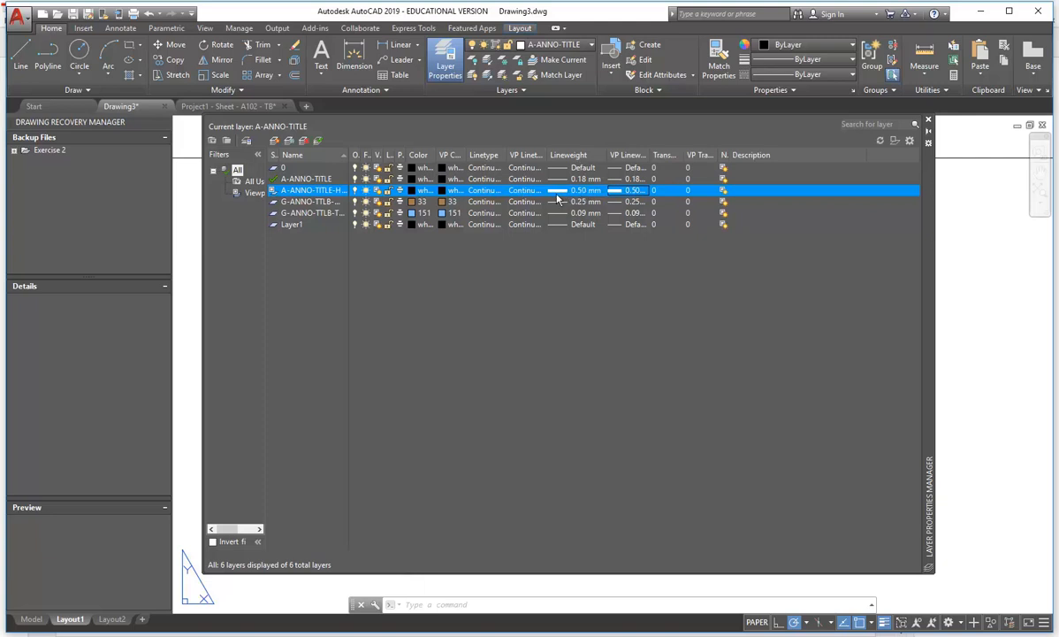
click(927, 118)
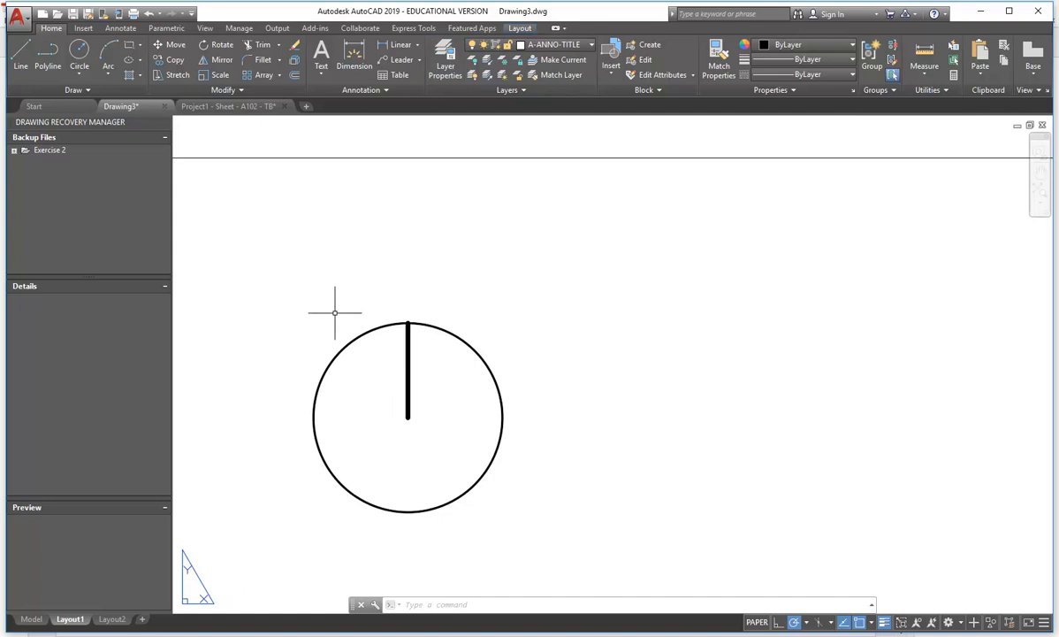
middle_drag(335, 312, 374, 308)
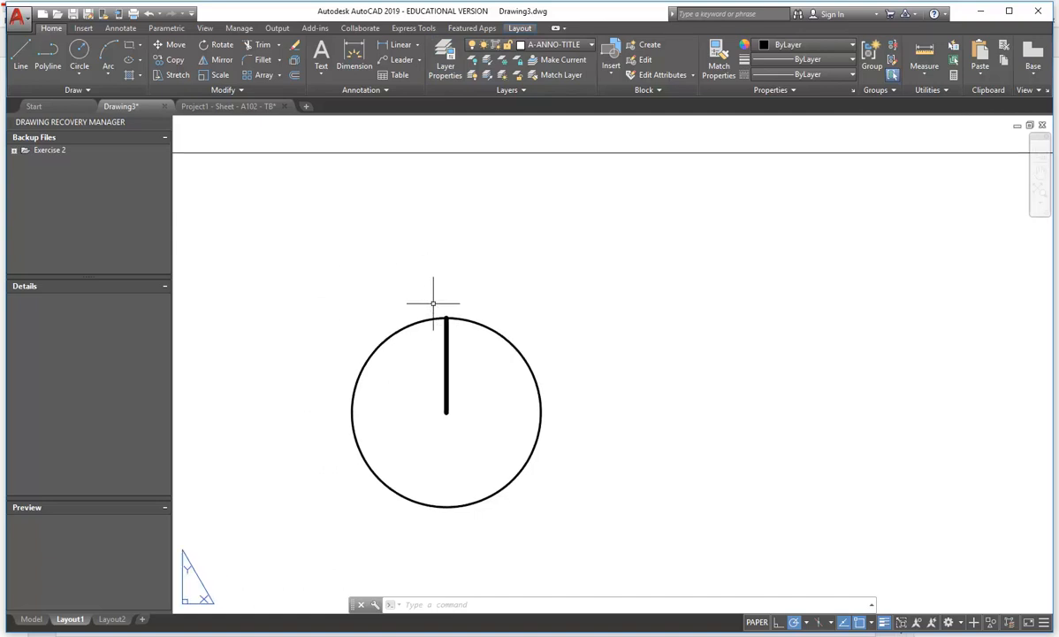
scroll(424, 320, up, 2)
click(321, 76)
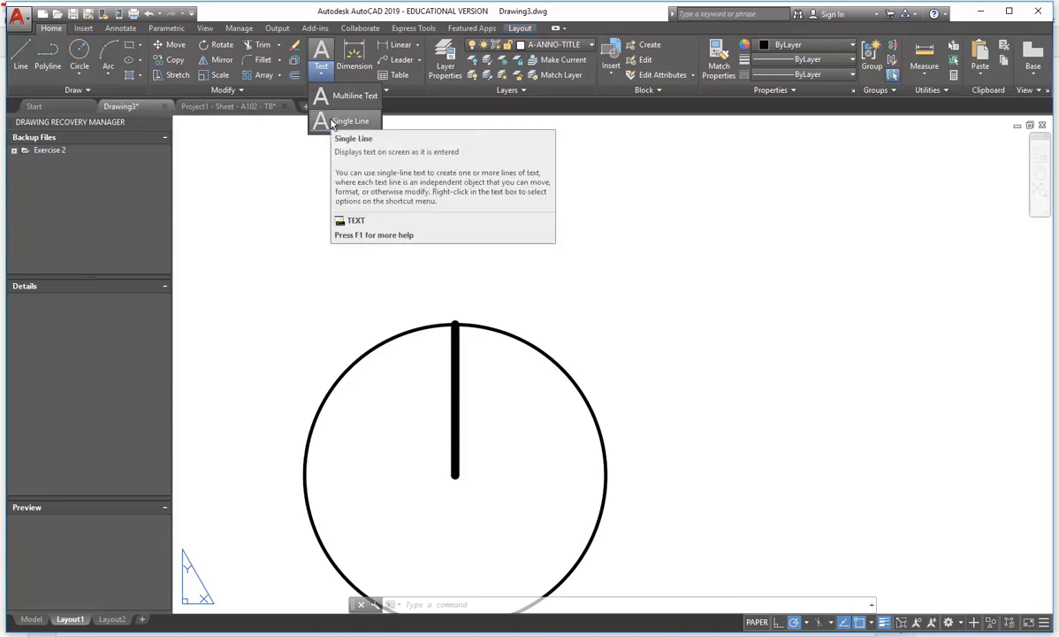
click(344, 121)
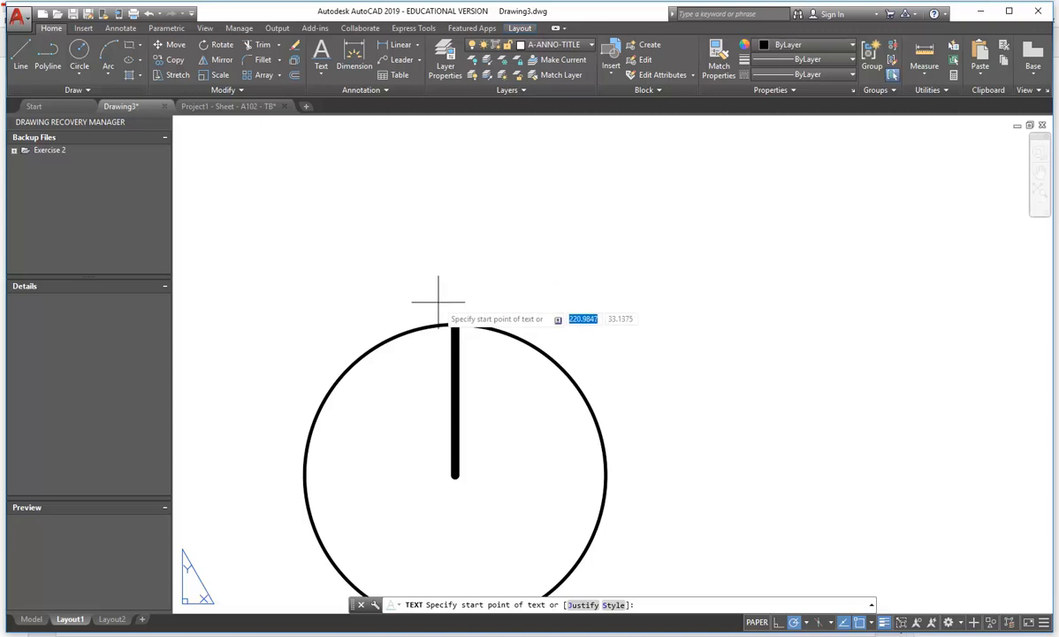
key(Escape)
- Add the single-line text "N" at 0 rotation just above the top of the circle's vertical line
click(321, 76)
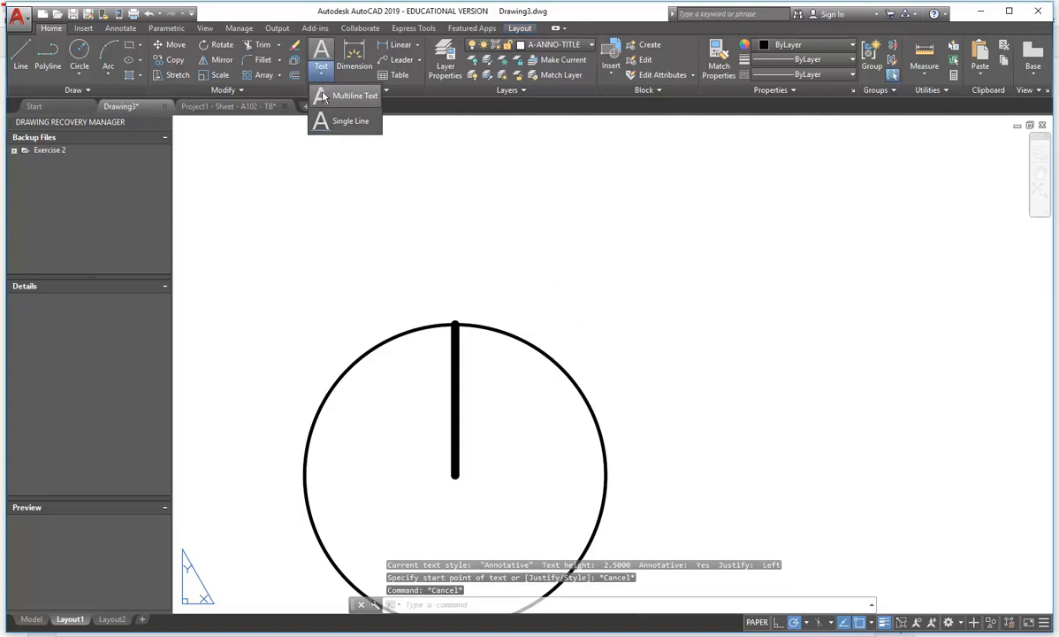
click(332, 122)
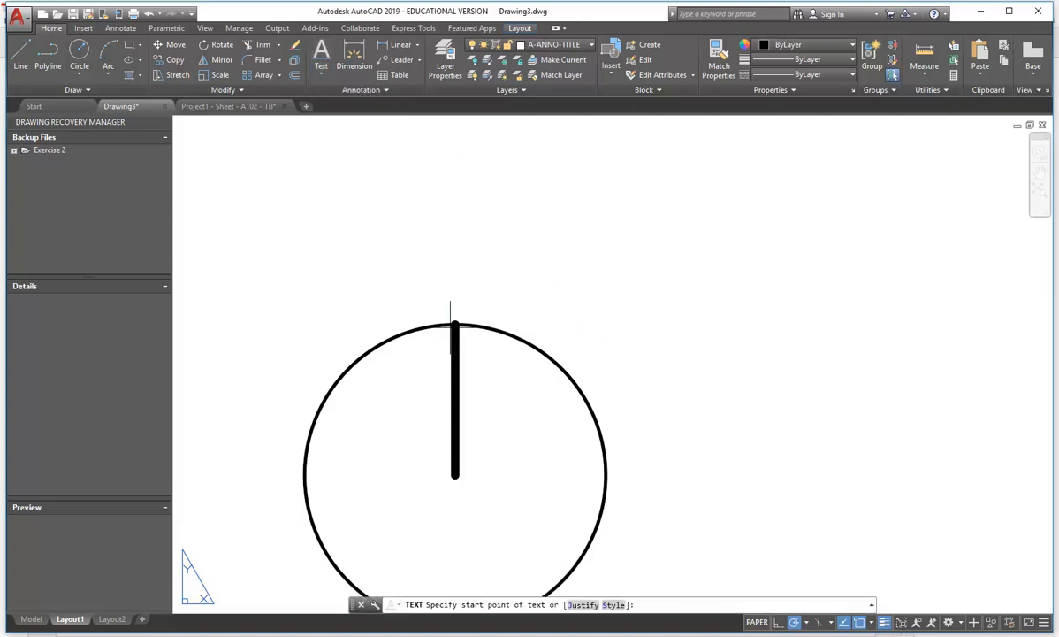
click(457, 305)
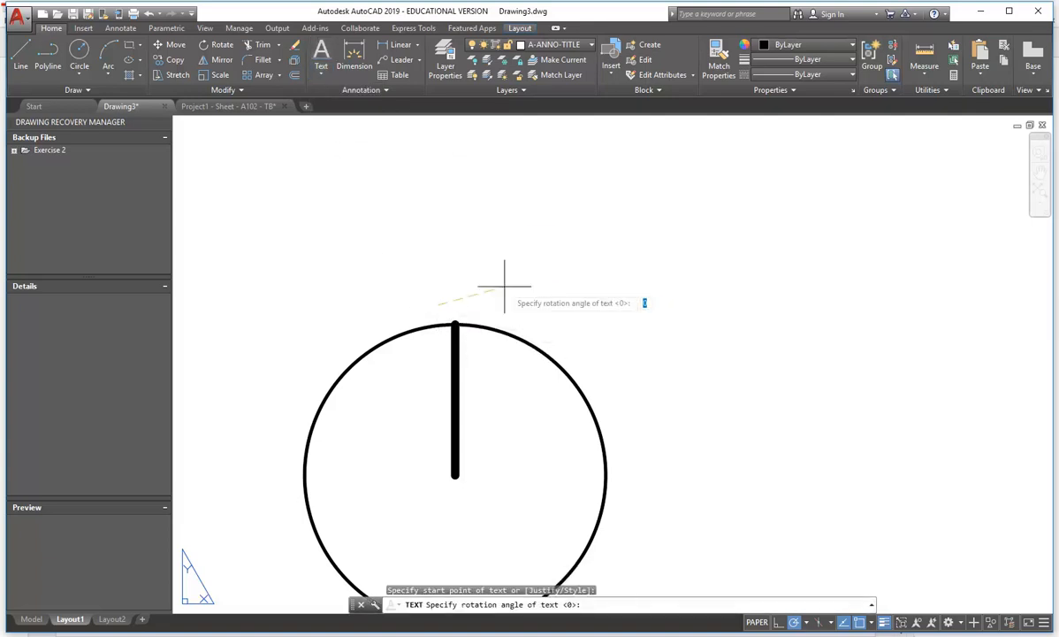
key(Return)
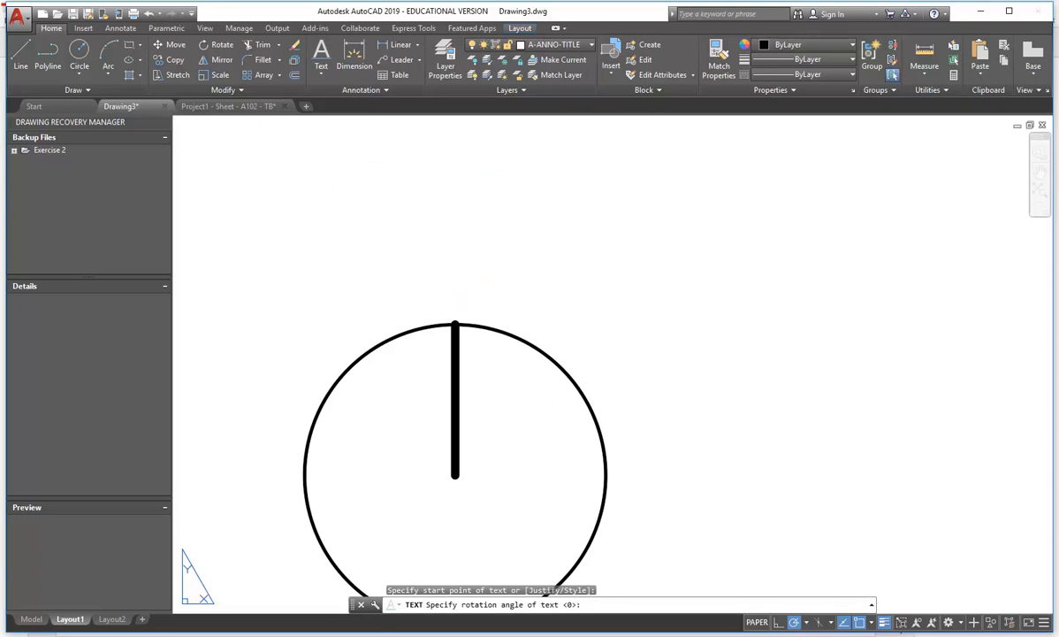
text(N)
key(Return)
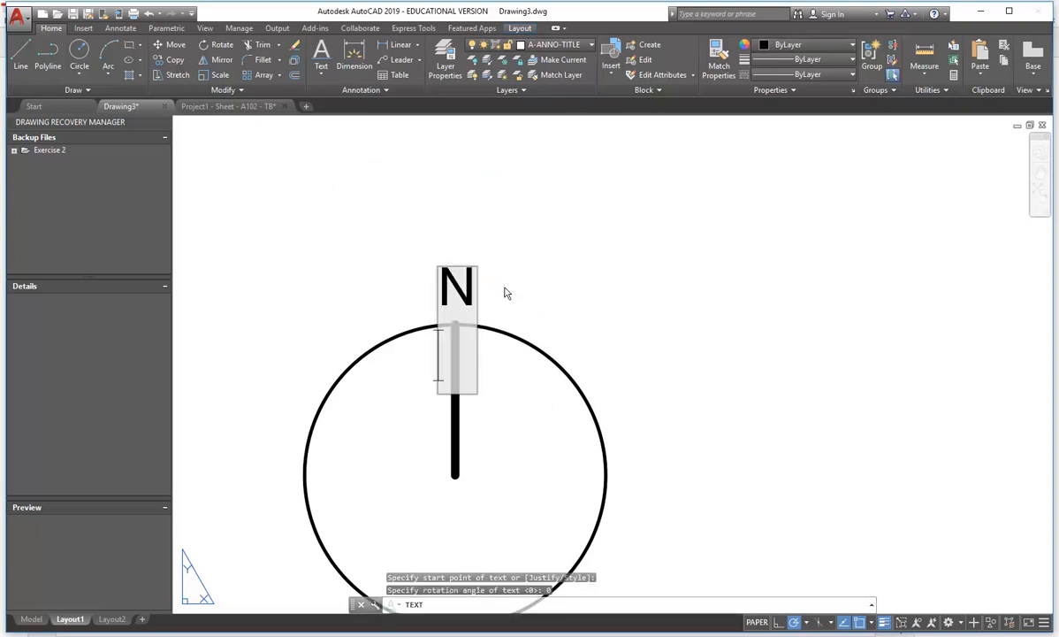
key(Return)
scroll(447, 281, down, 2)
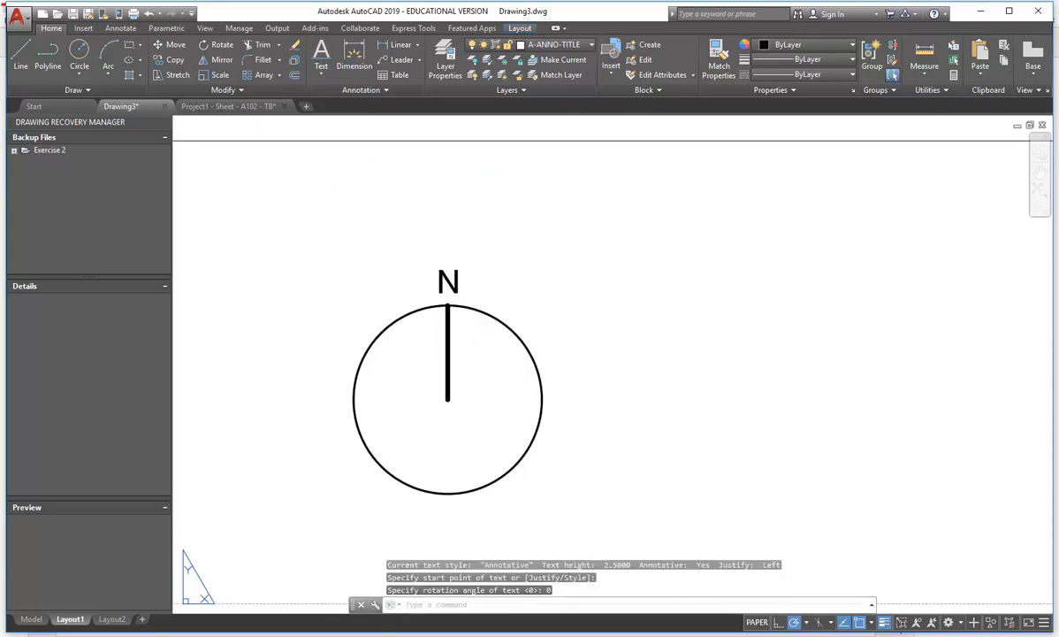
click(336, 189)
click(592, 388)
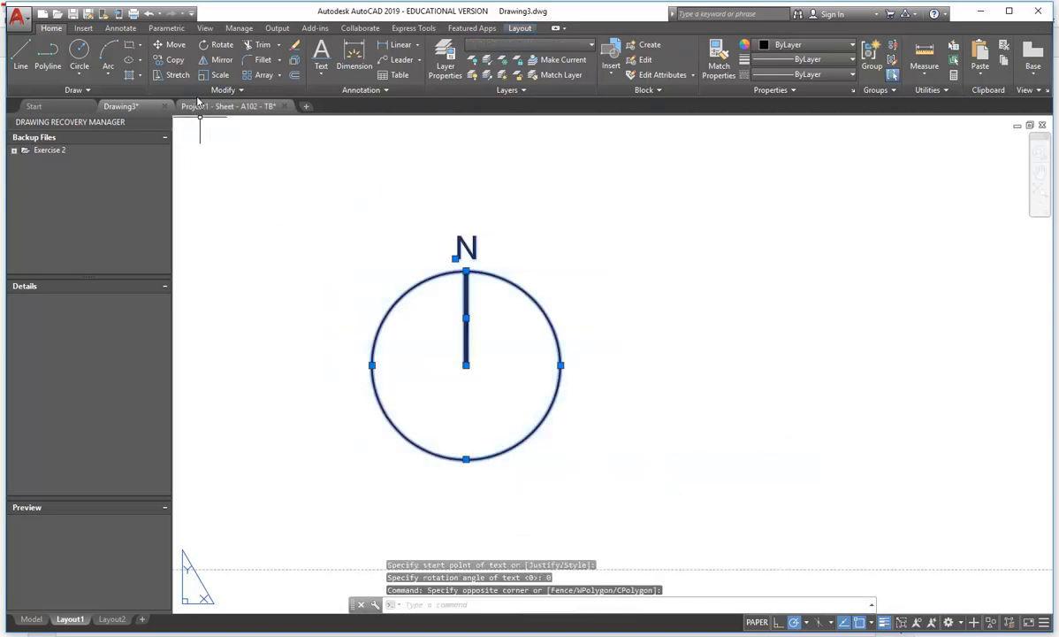
click(221, 45)
click(466, 364)
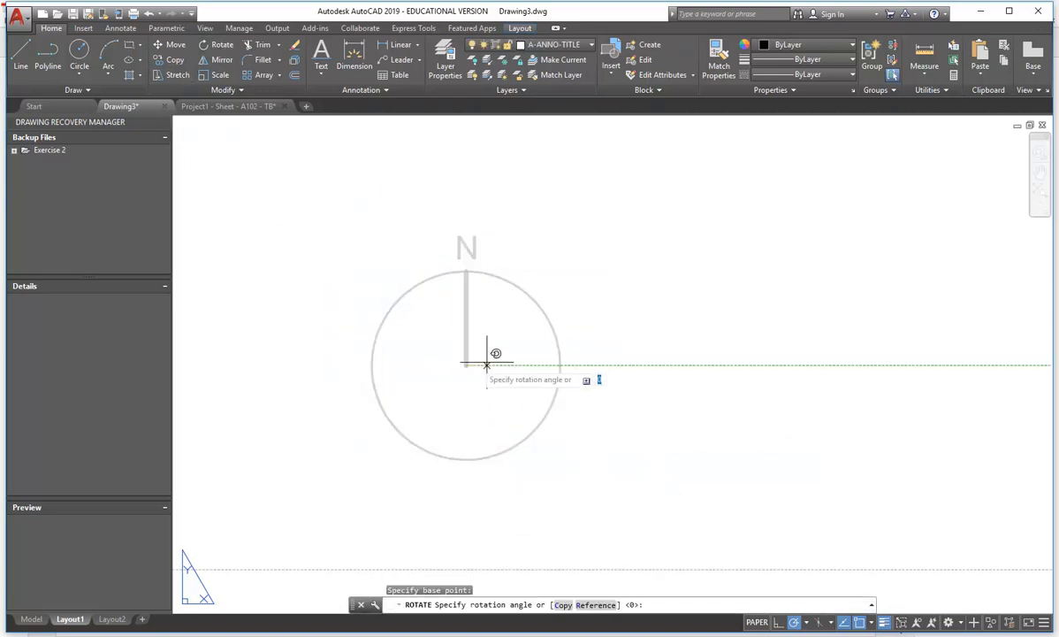
key(Escape)
- Examine the north symbol's size and placement relative to the sheet and the title block
scroll(434, 377, down, 3)
scroll(597, 411, up, 2)
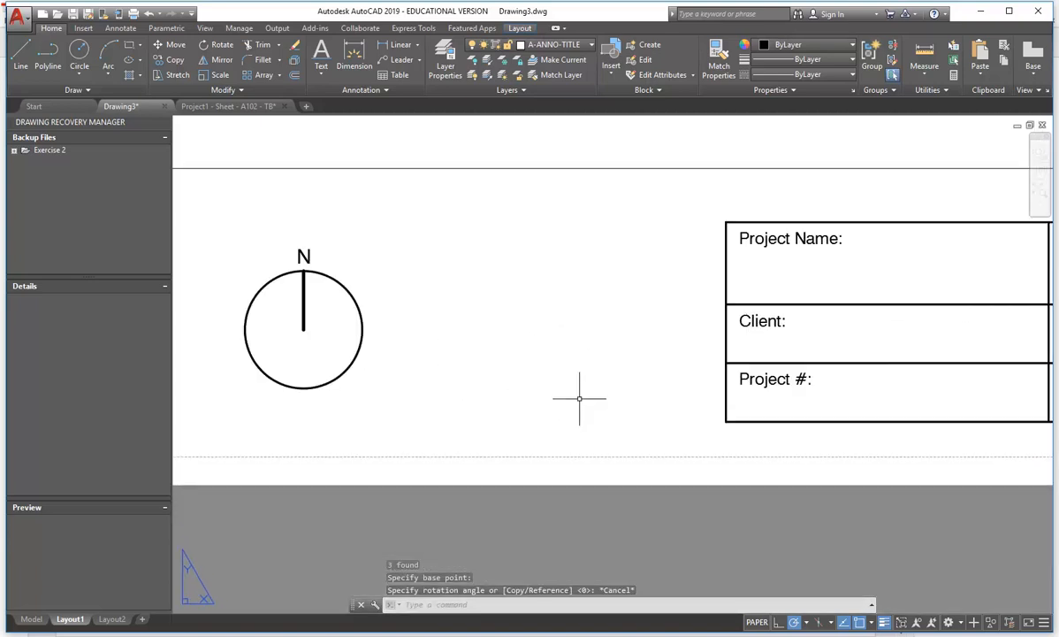
click(325, 215)
click(603, 430)
scroll(656, 453, down, 5)
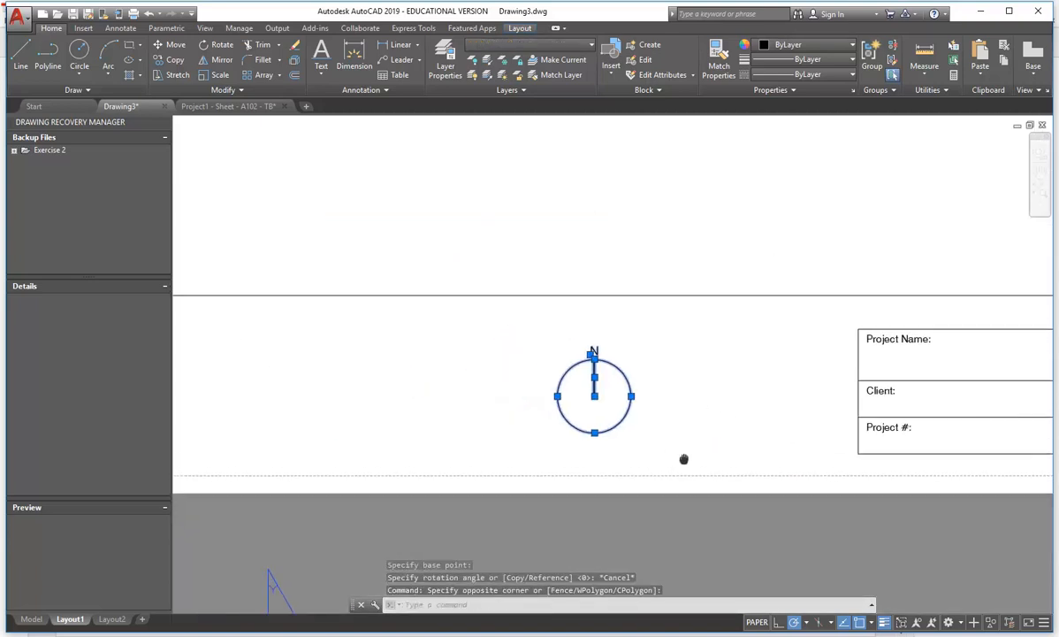
scroll(671, 455, up, 4)
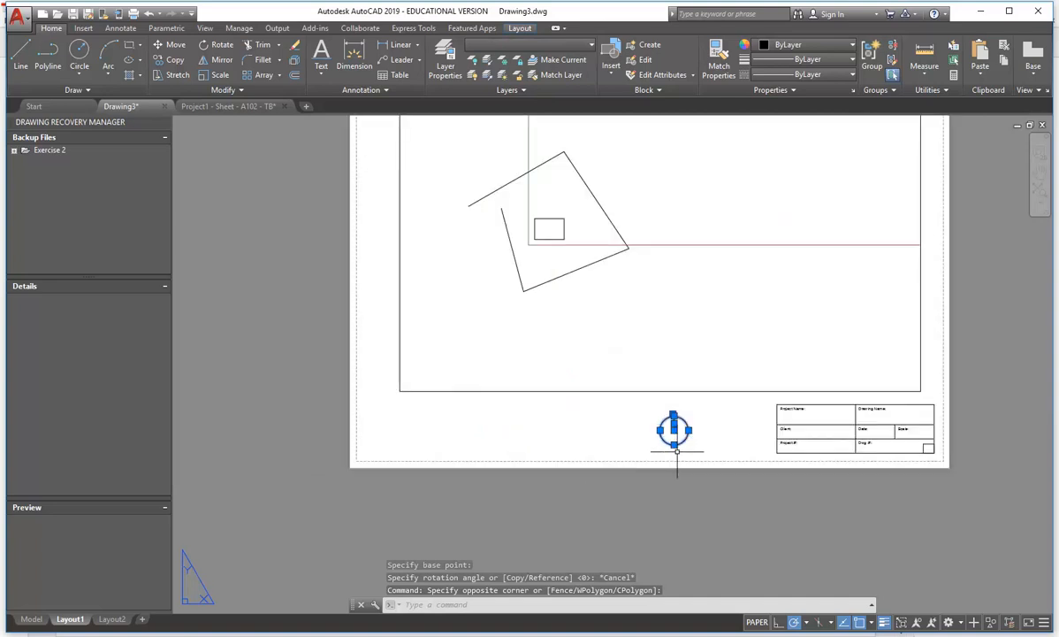
scroll(663, 450, down, 2)
key(Escape)
key(Escape)
scroll(421, 459, down, 2)
scroll(578, 447, up, 2)
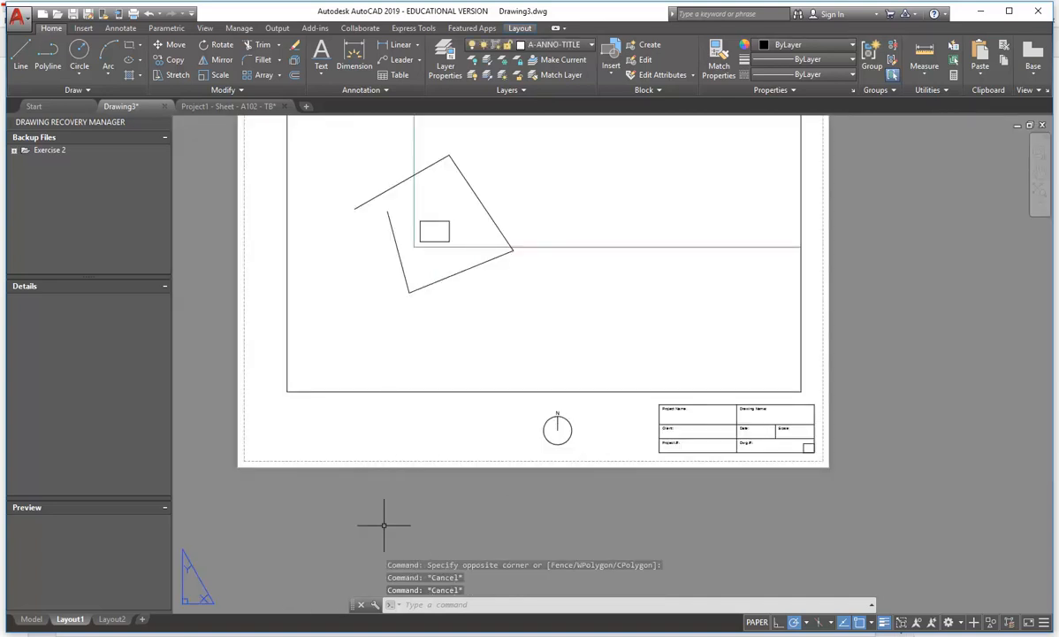
scroll(558, 440, up, 5)
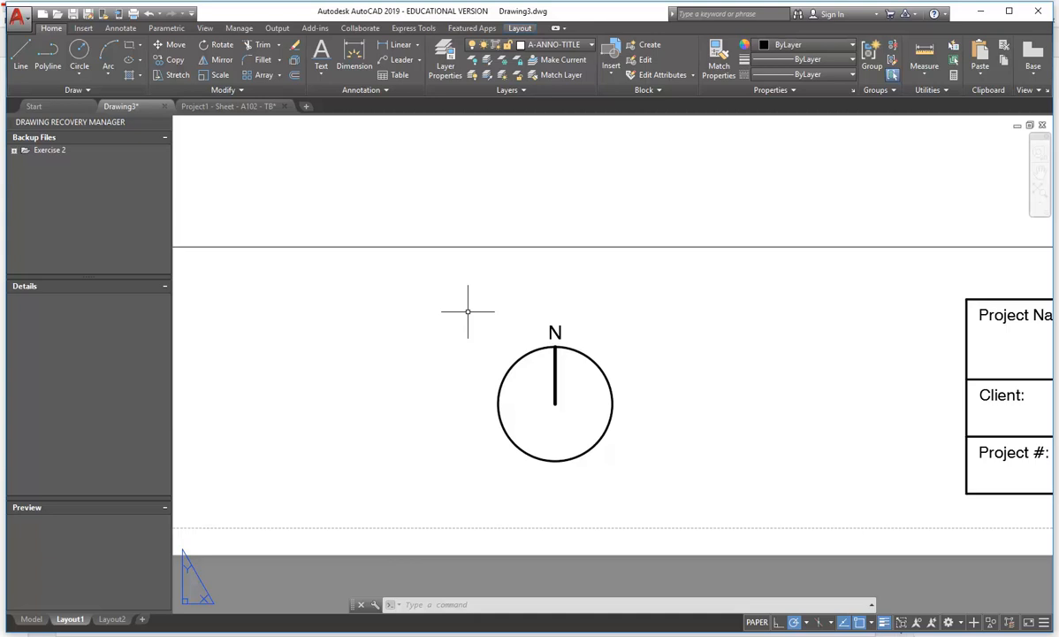
click(512, 364)
key(Escape)
key(Escape)
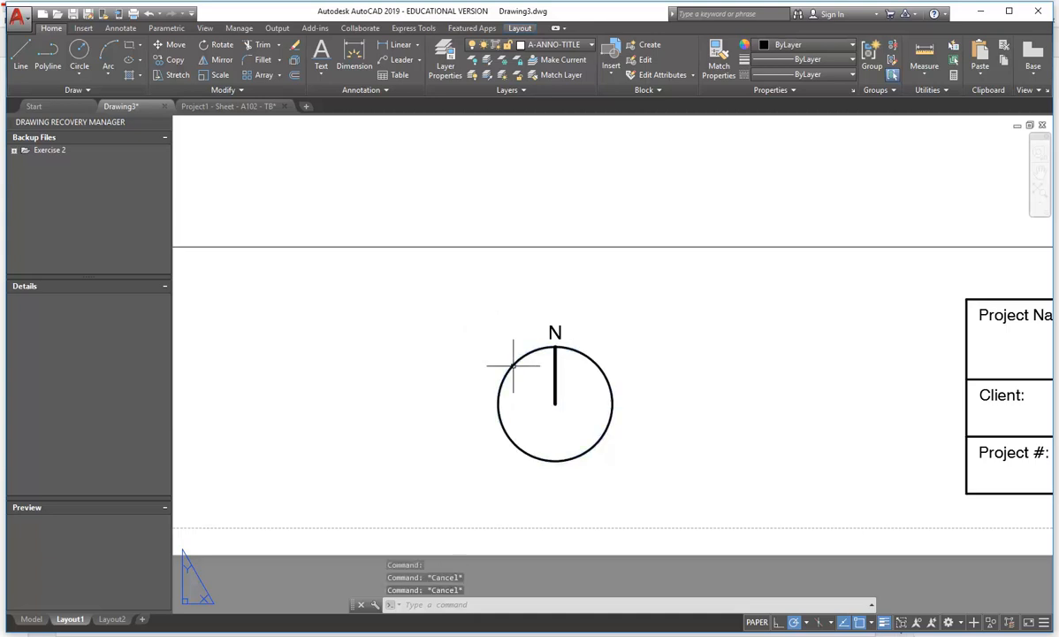
scroll(512, 364, down, 6)
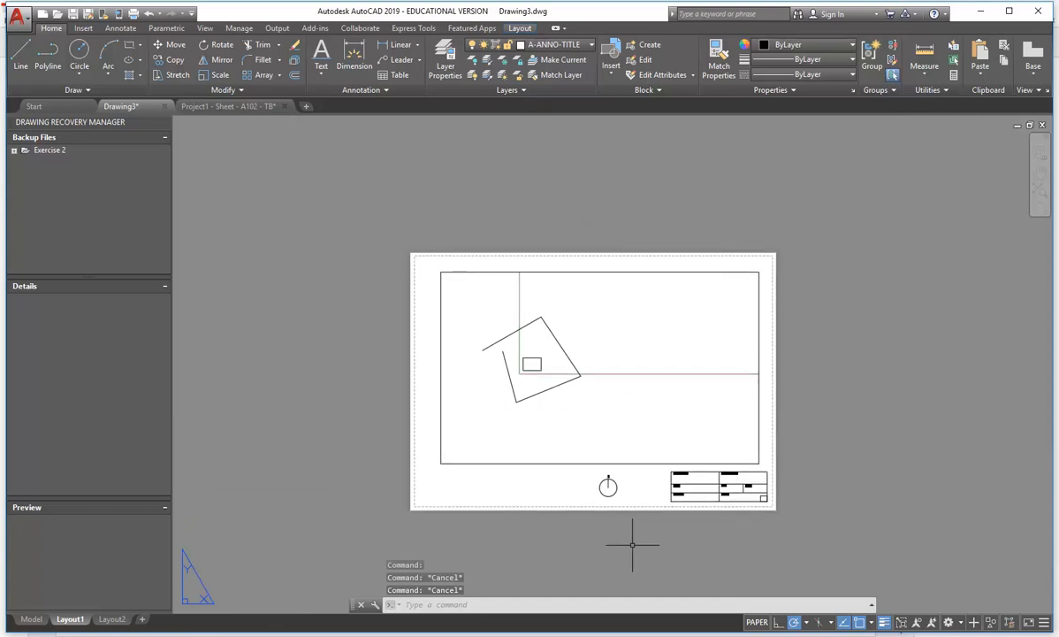
scroll(589, 435, up, 4)
middle_drag(643, 563, 511, 344)
scroll(511, 344, up, 4)
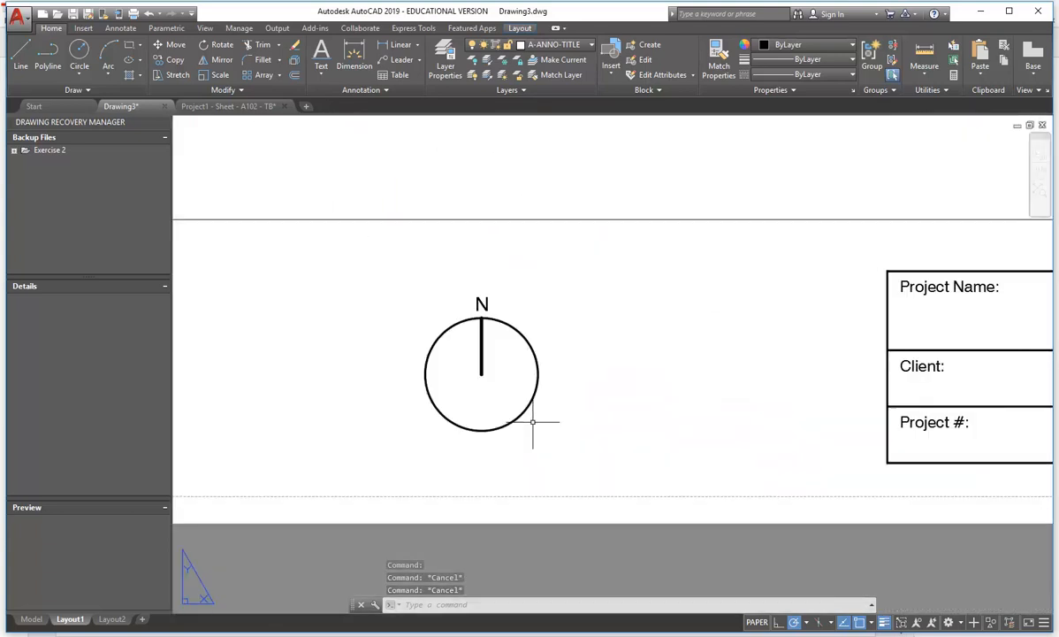
- Measure the distance across the north symbol's circle between its opposite side quadrants
text(dist)
key(Return)
click(425, 375)
click(537, 375)
key(Escape)
key(Escape)
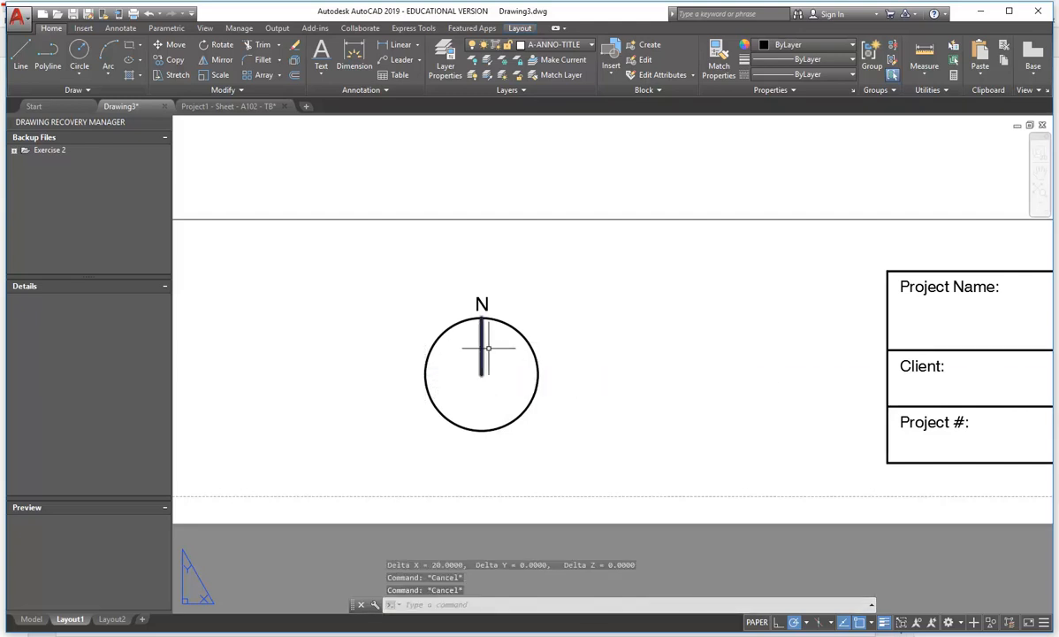
click(551, 445)
click(389, 319)
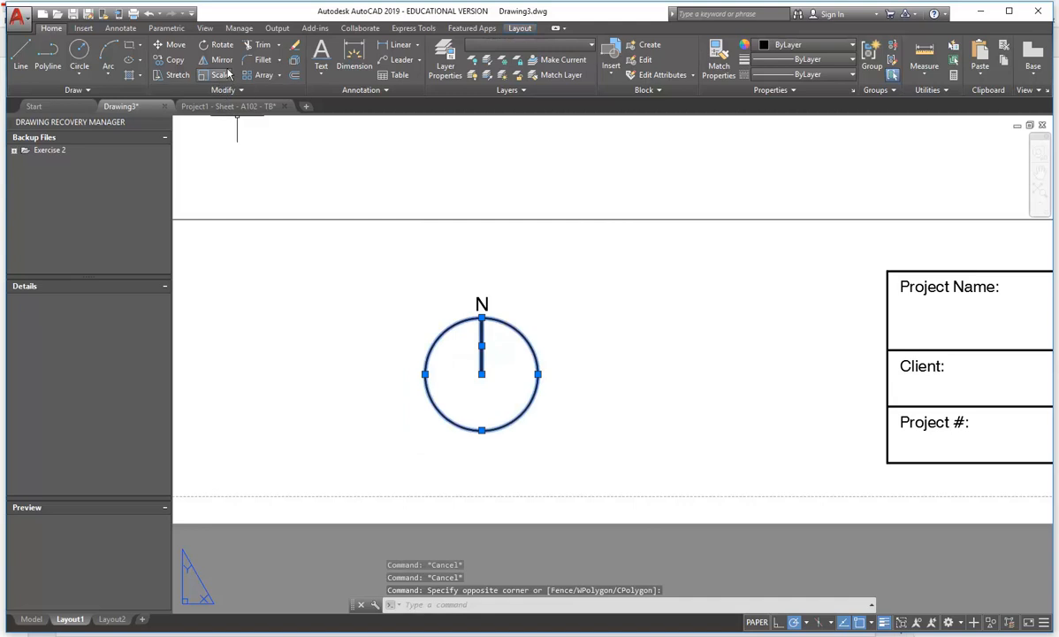
click(171, 60)
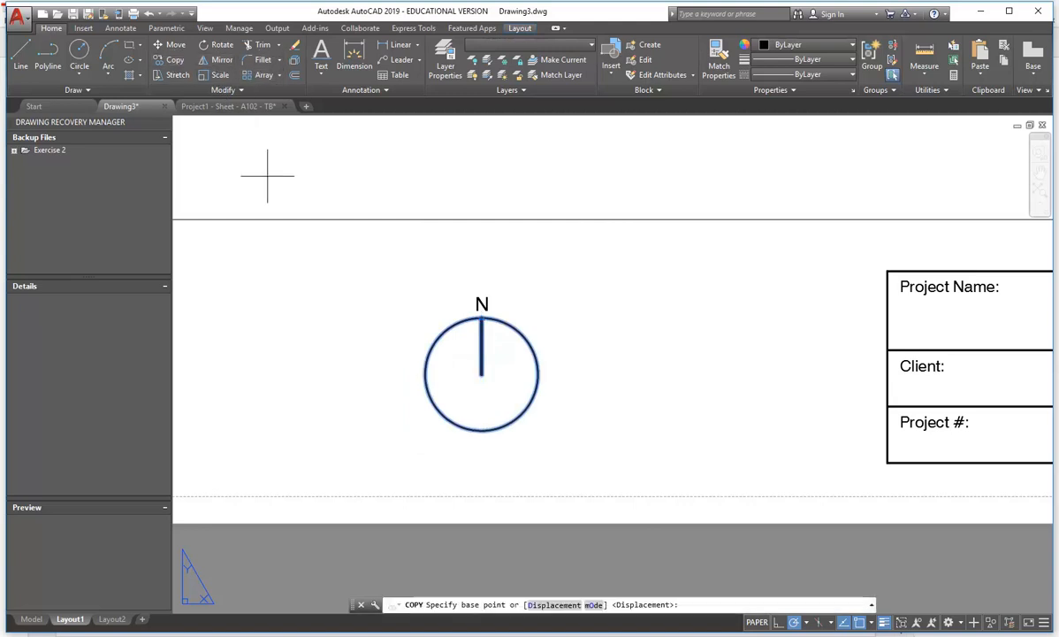
key(Escape)
- Scale the circle and its vertical line by 0.75 about the line's top endpoint, leaving out the N label
click(555, 338)
click(403, 435)
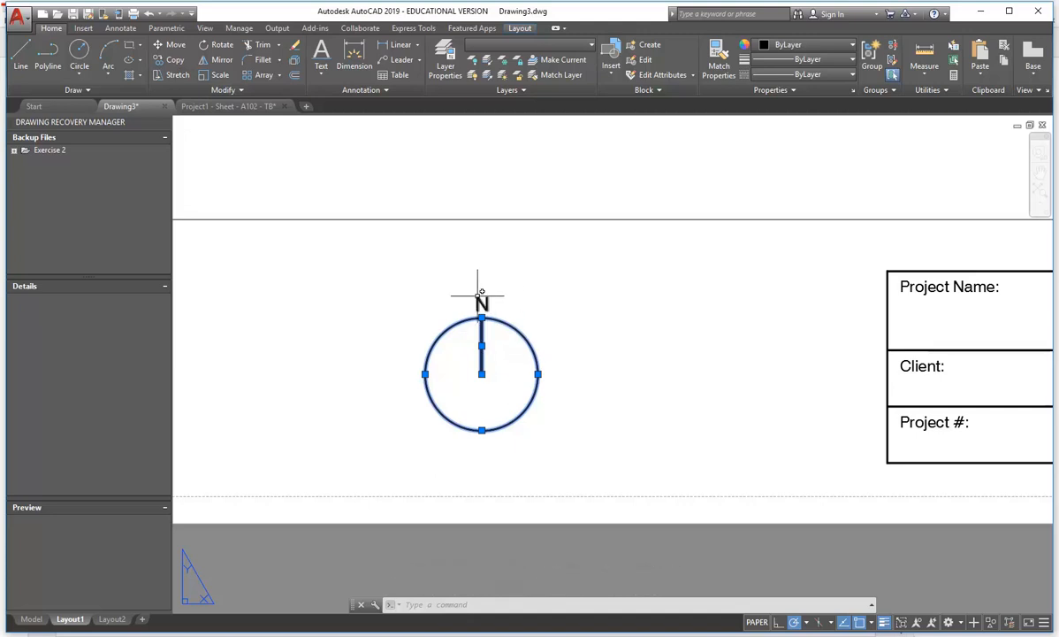
click(213, 75)
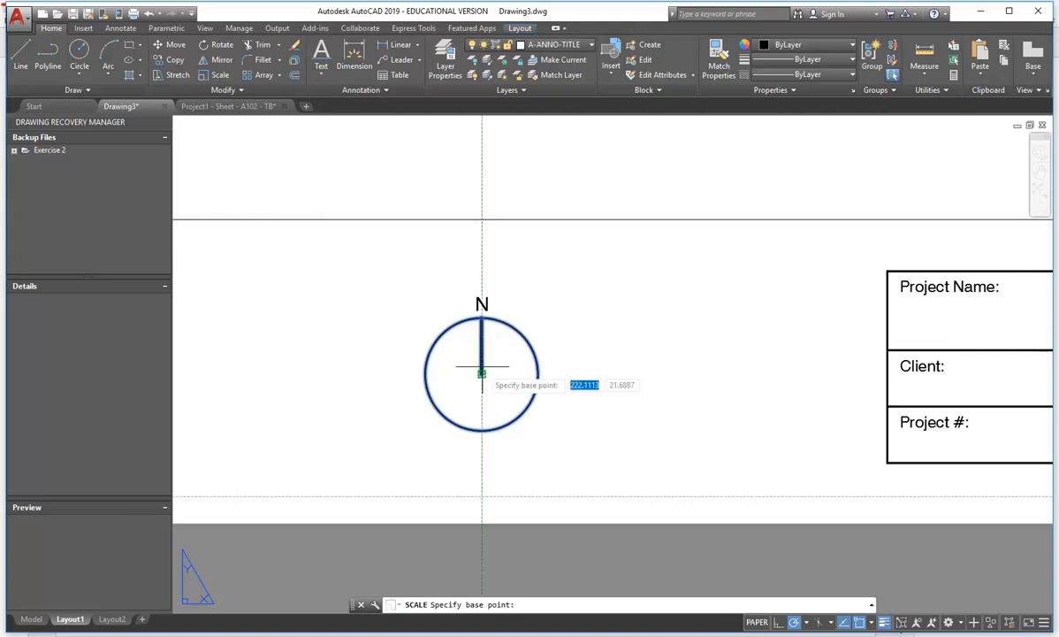
click(482, 315)
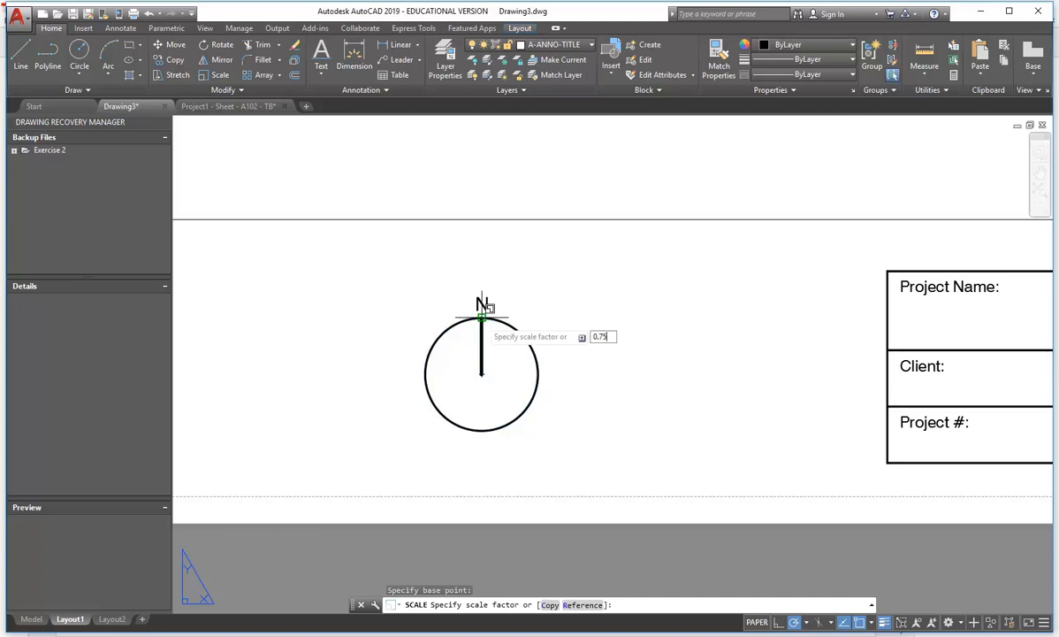
text(0.75)
key(Return)
- Check the resized north symbol up close and against the whole sheet and the viewport border
scroll(523, 351, down, 4)
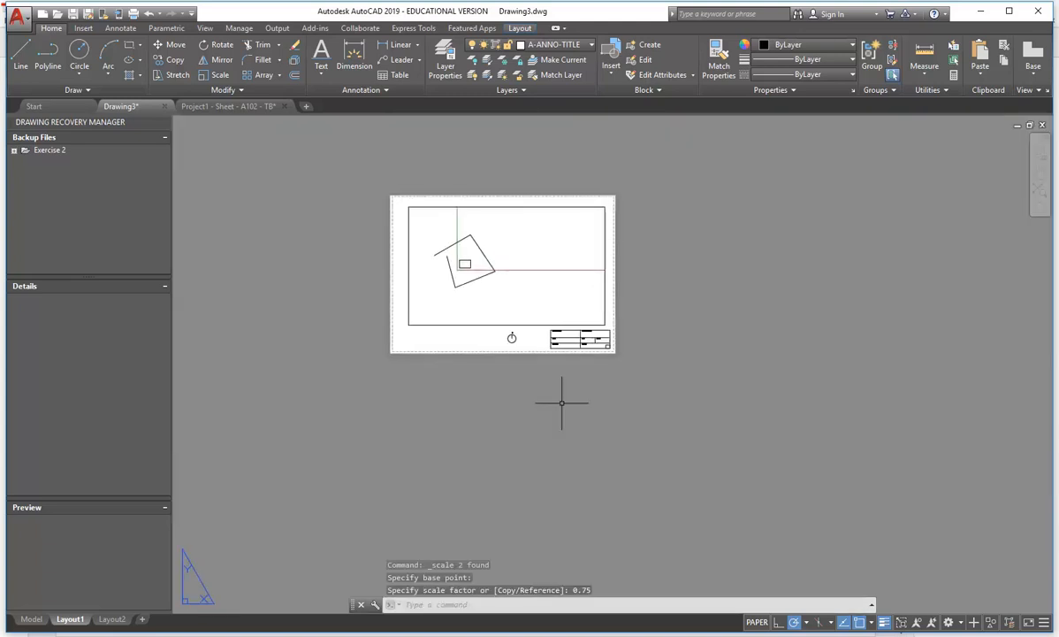
middle_drag(508, 347, 513, 448)
scroll(528, 403, up, 1)
scroll(505, 440, up, 2)
scroll(567, 480, up, 1)
middle_drag(379, 504, 579, 480)
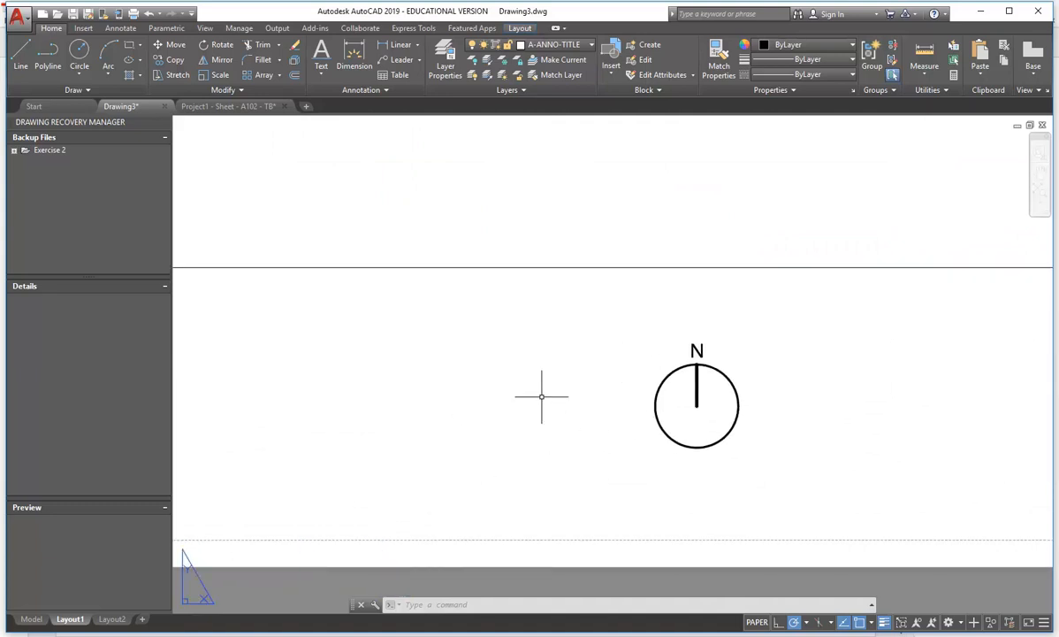
middle_drag(532, 394, 617, 400)
scroll(466, 398, down, 1)
middle_drag(466, 398, 745, 435)
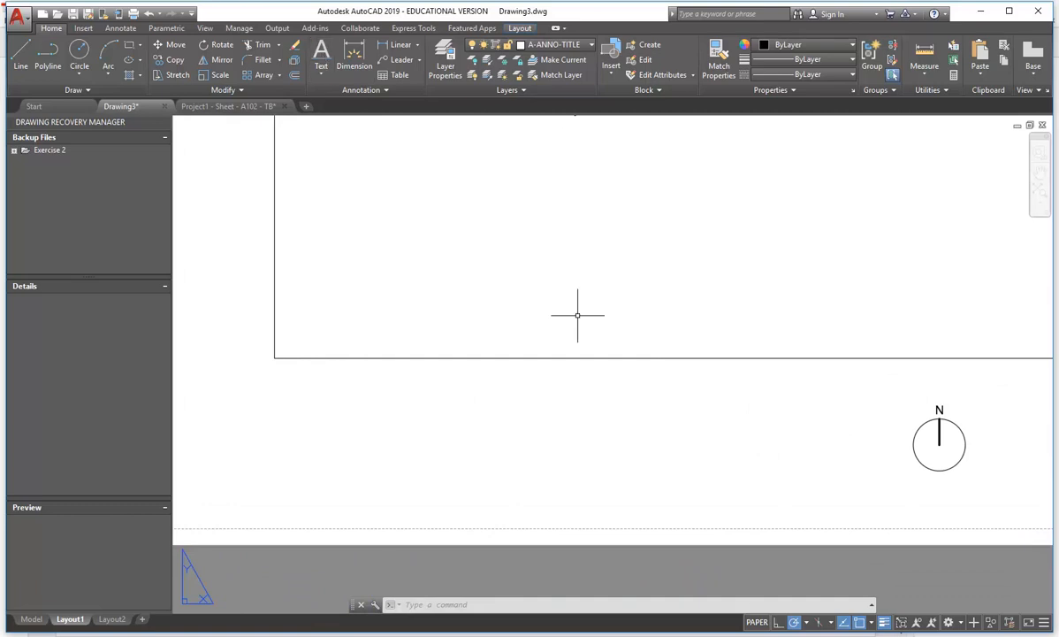
middle_drag(881, 425, 712, 384)
scroll(732, 385, up, 2)
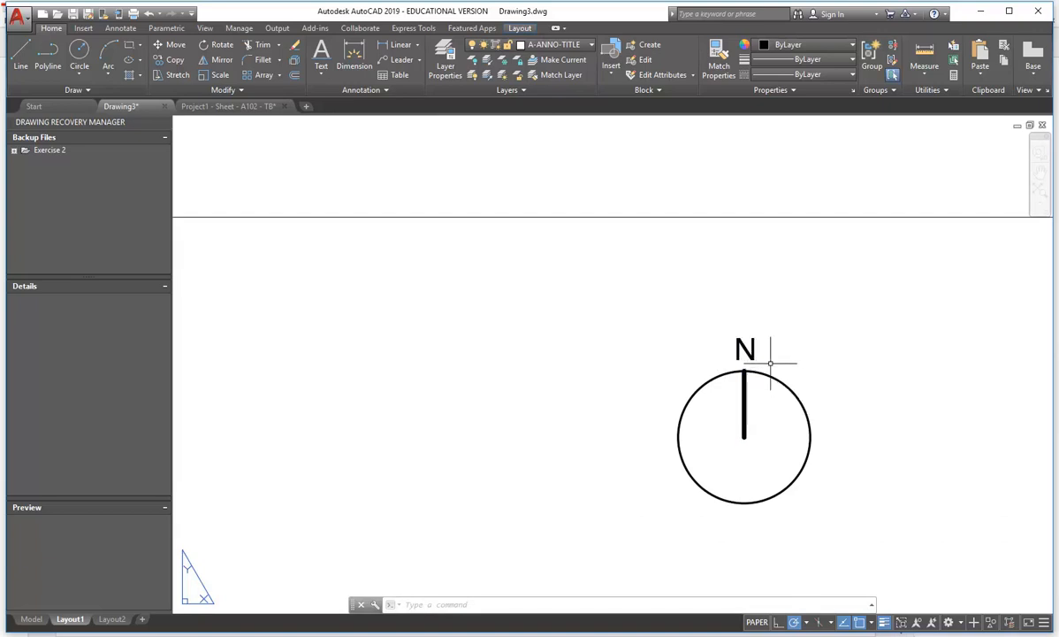
key(Escape)
click(631, 289)
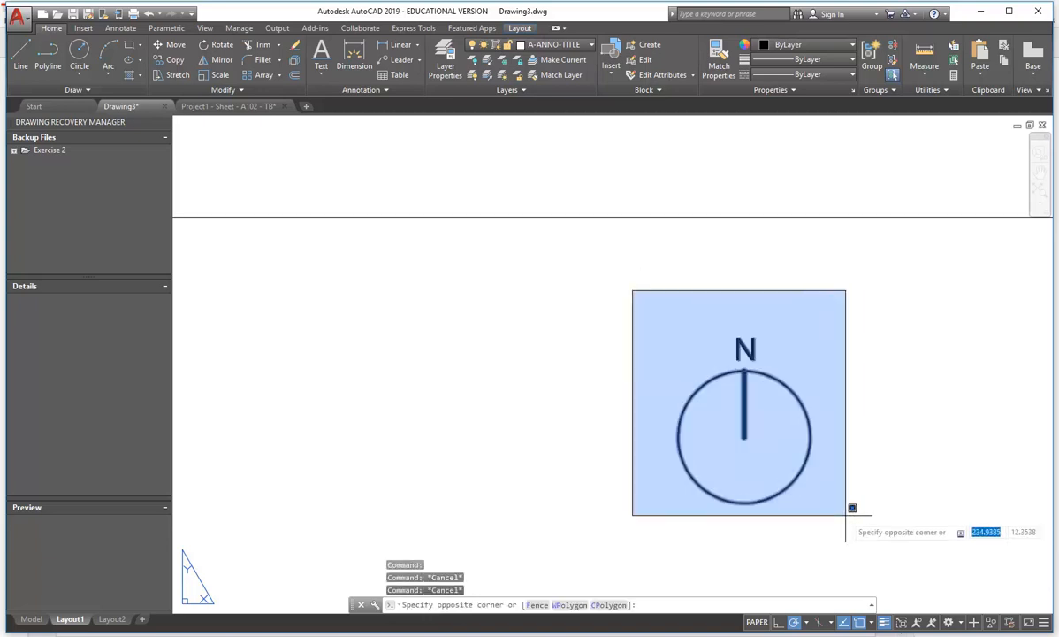
key(Escape)
click(610, 278)
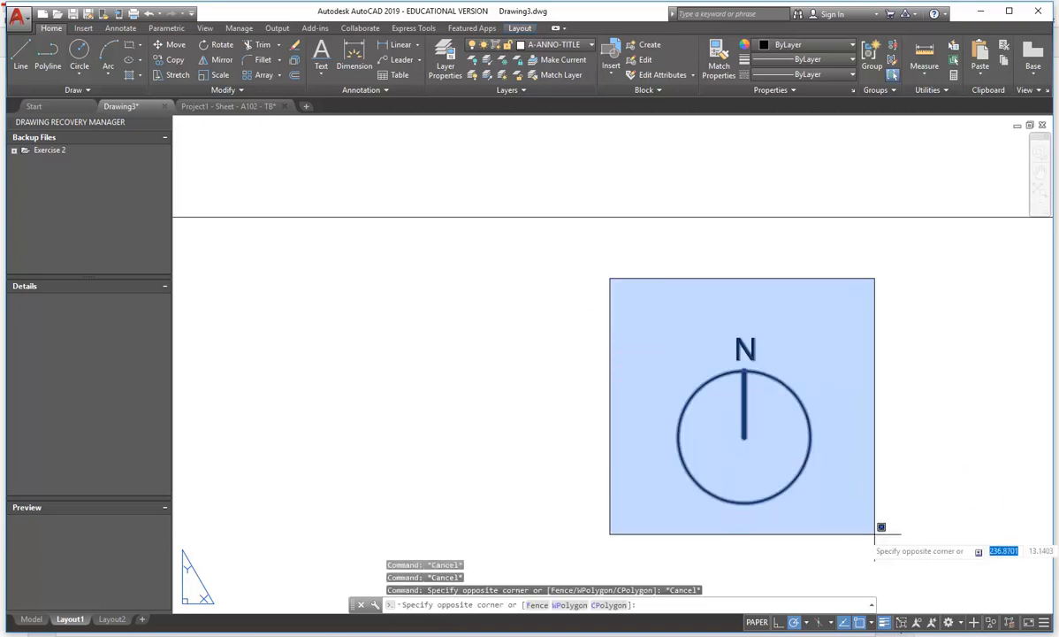
click(875, 533)
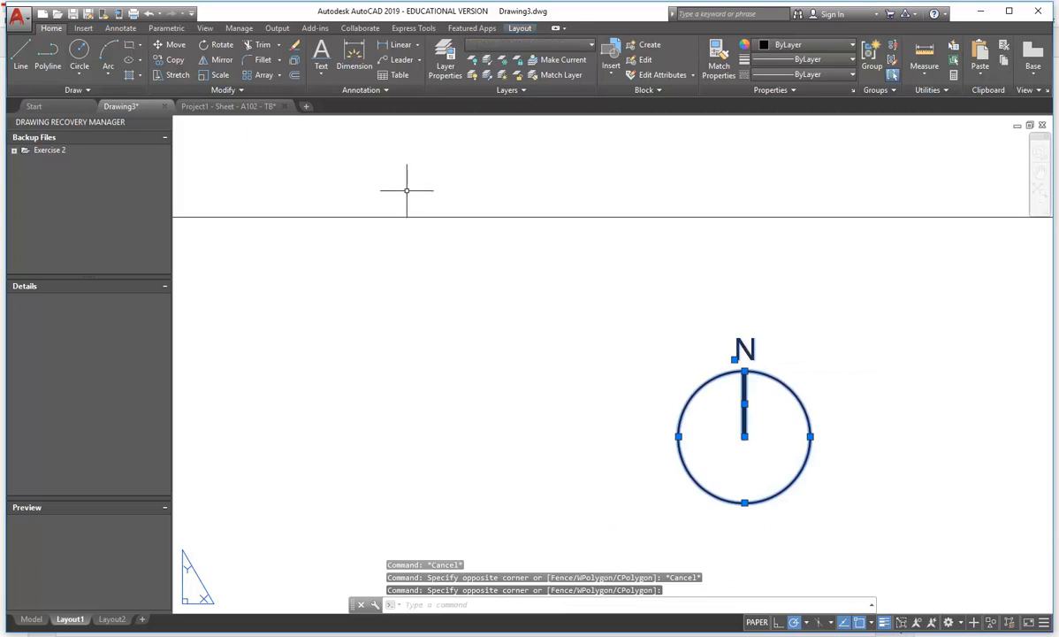
key(Escape)
key(Escape)
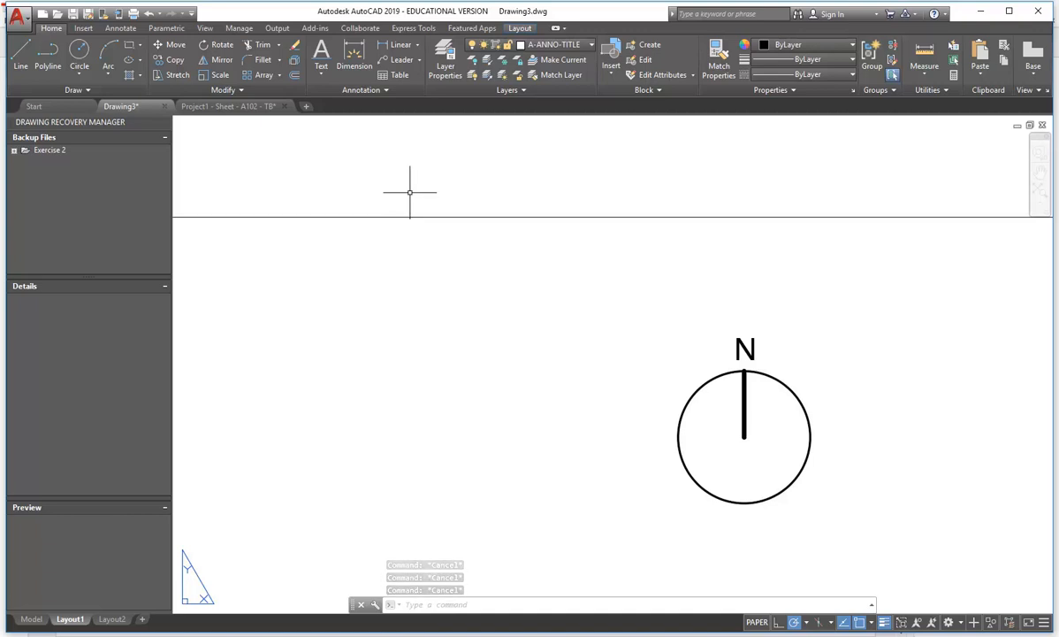
scroll(466, 308, down, 4)
middle_drag(466, 308, 530, 392)
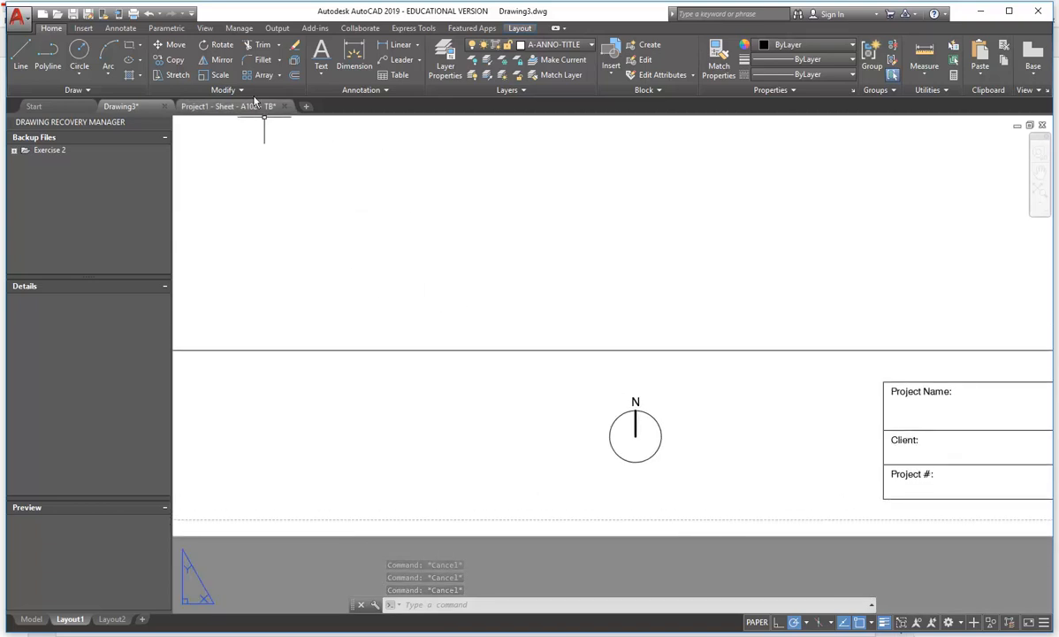
click(321, 75)
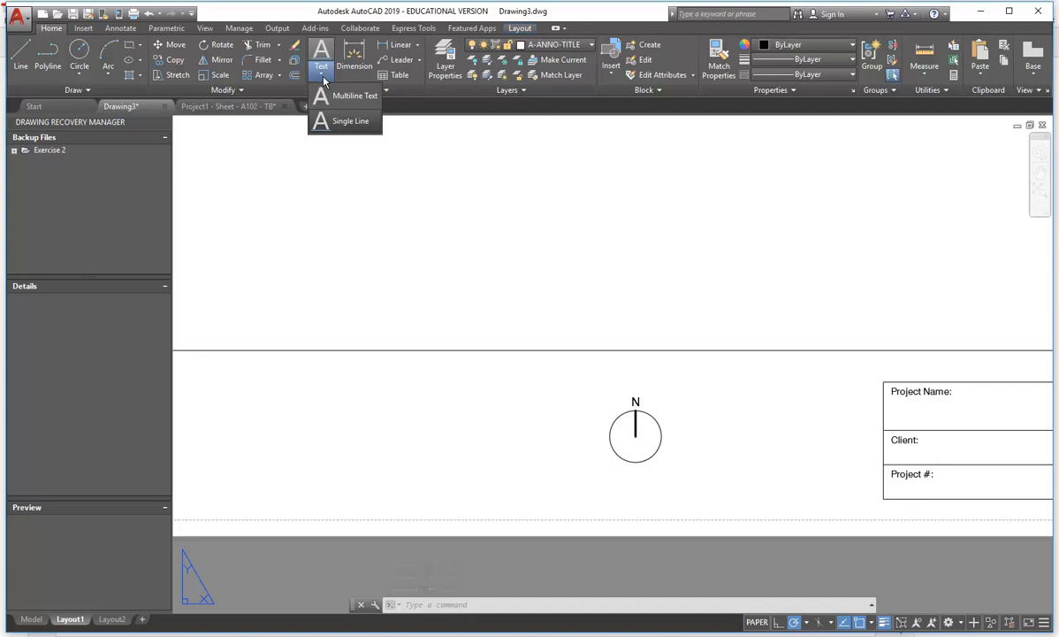
click(345, 121)
click(389, 442)
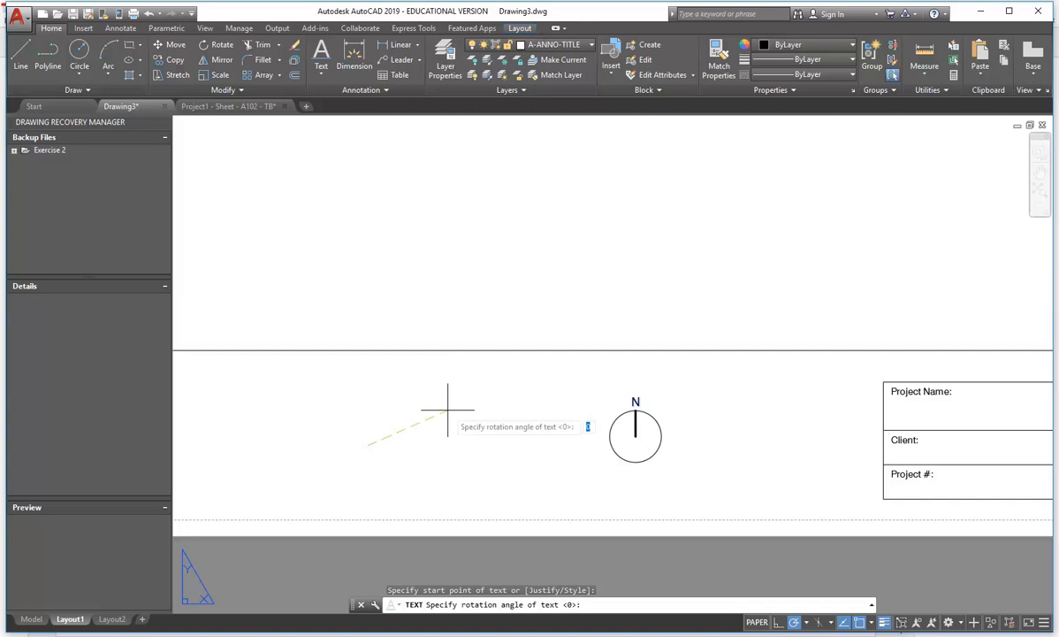
key(Escape)
key(Escape)
key(Escape)
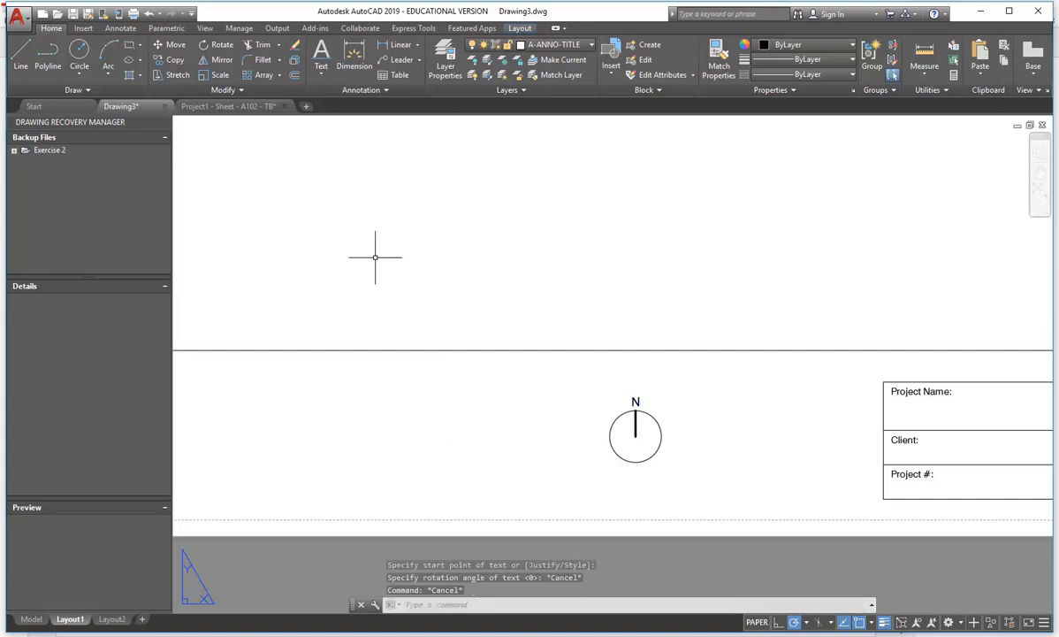
click(311, 77)
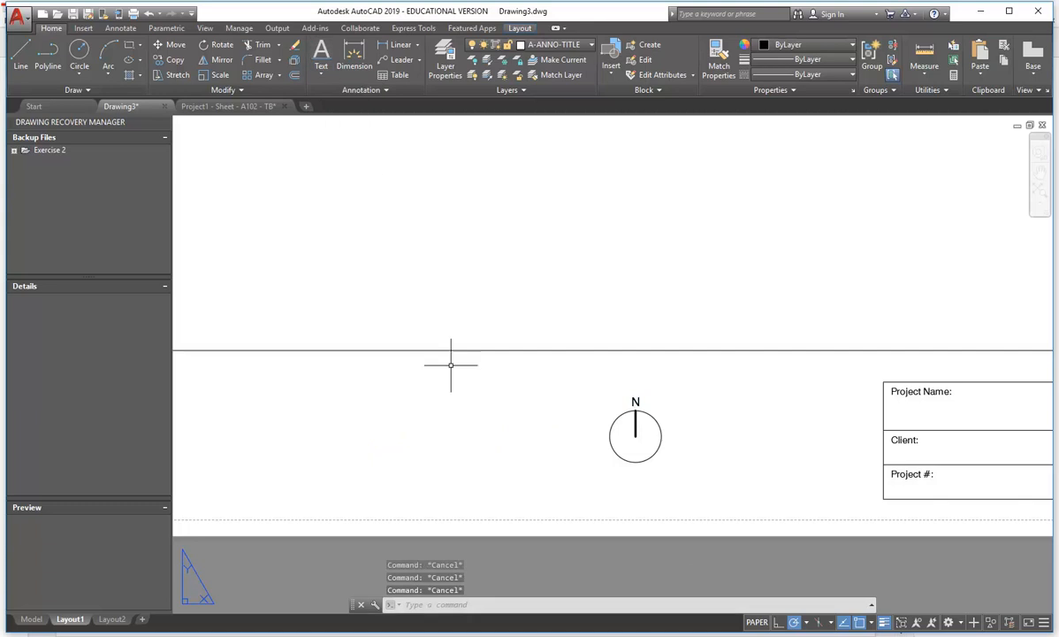
middle_drag(596, 407, 751, 414)
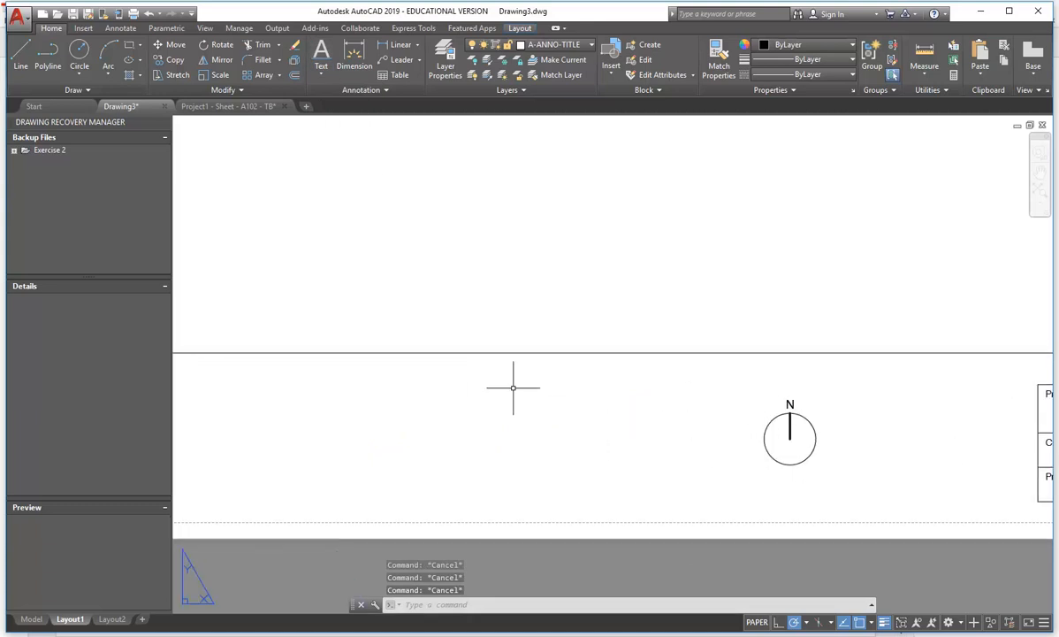
middle_drag(525, 378, 672, 387)
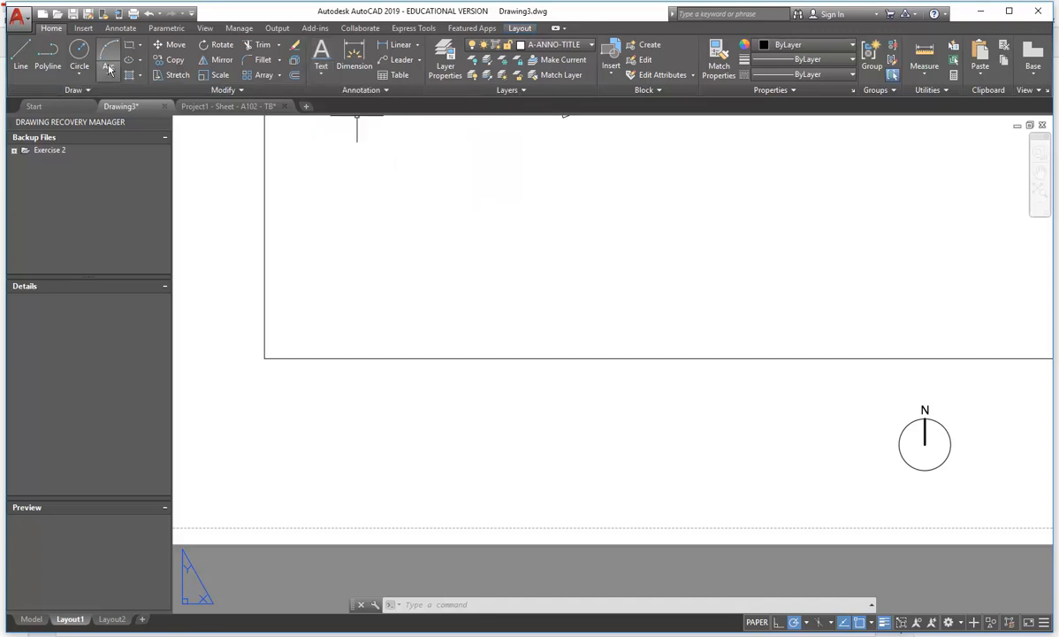
click(21, 55)
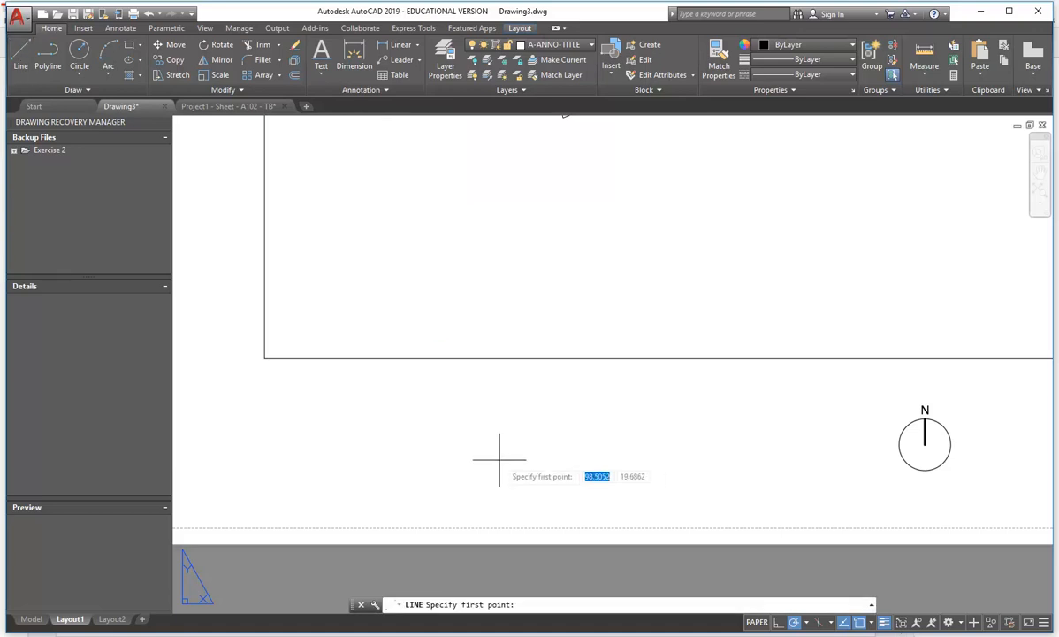
click(353, 430)
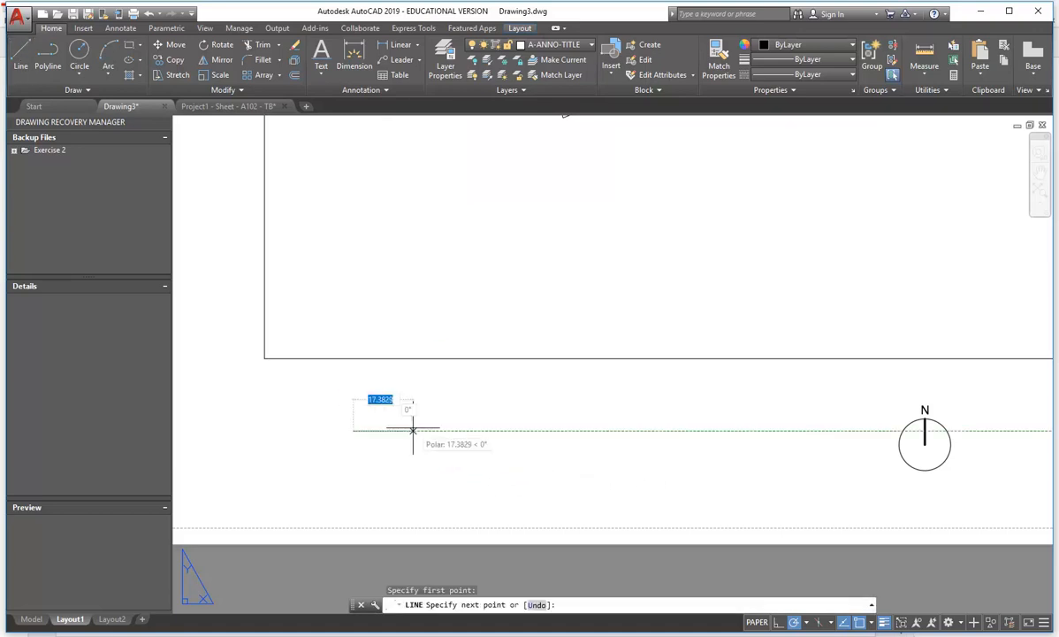
middle_drag(412, 430, 500, 419)
scroll(500, 419, up, 2)
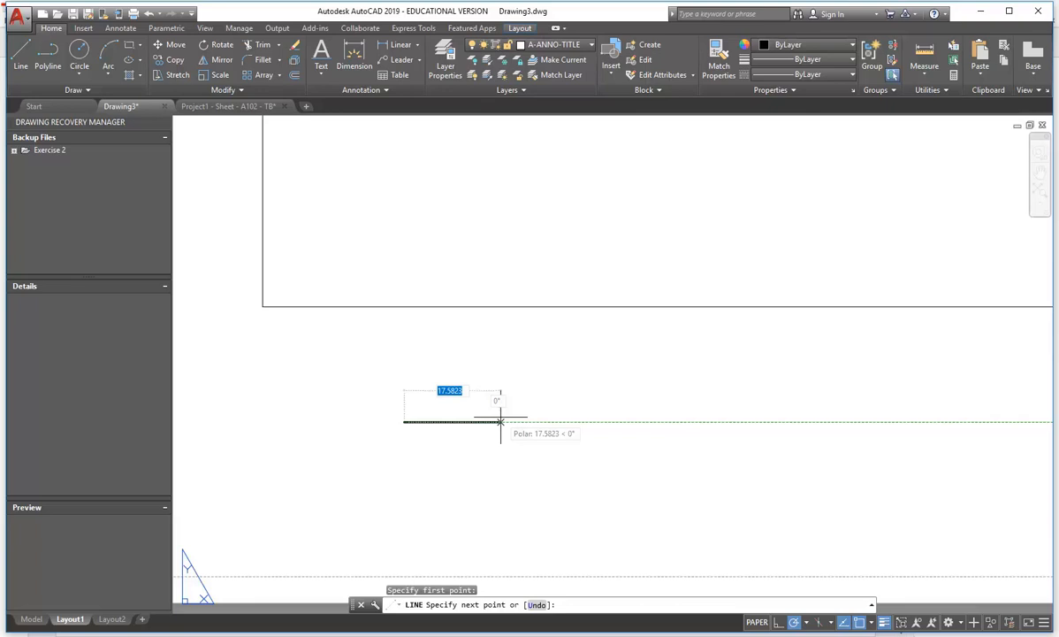
key(Escape)
- Turn on the viewport's grid display and choose A-ANNO-TITLE as the current layer
key(F7)
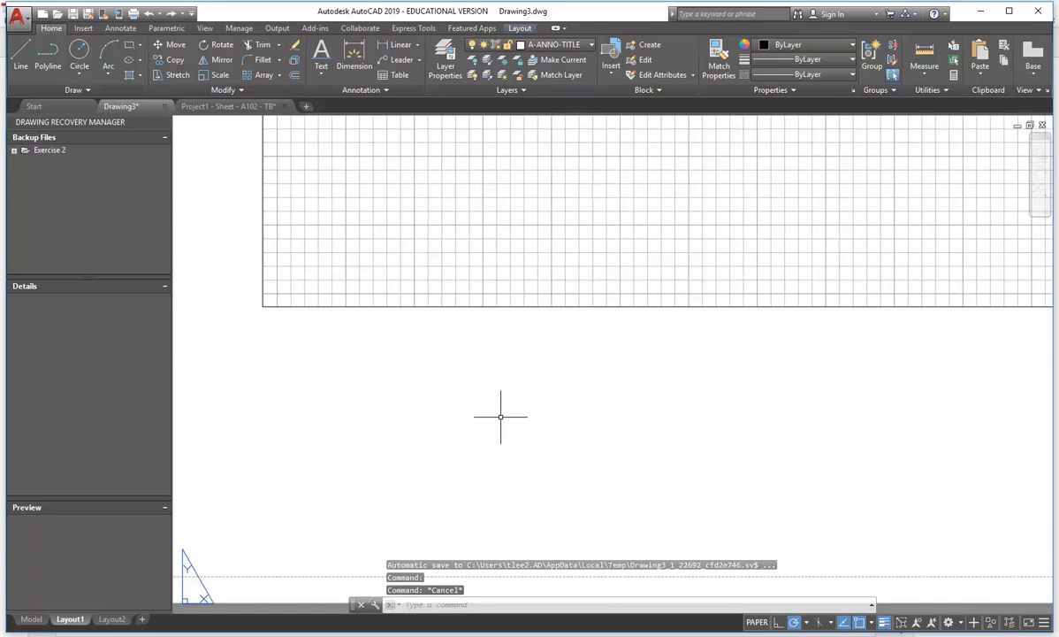
click(565, 45)
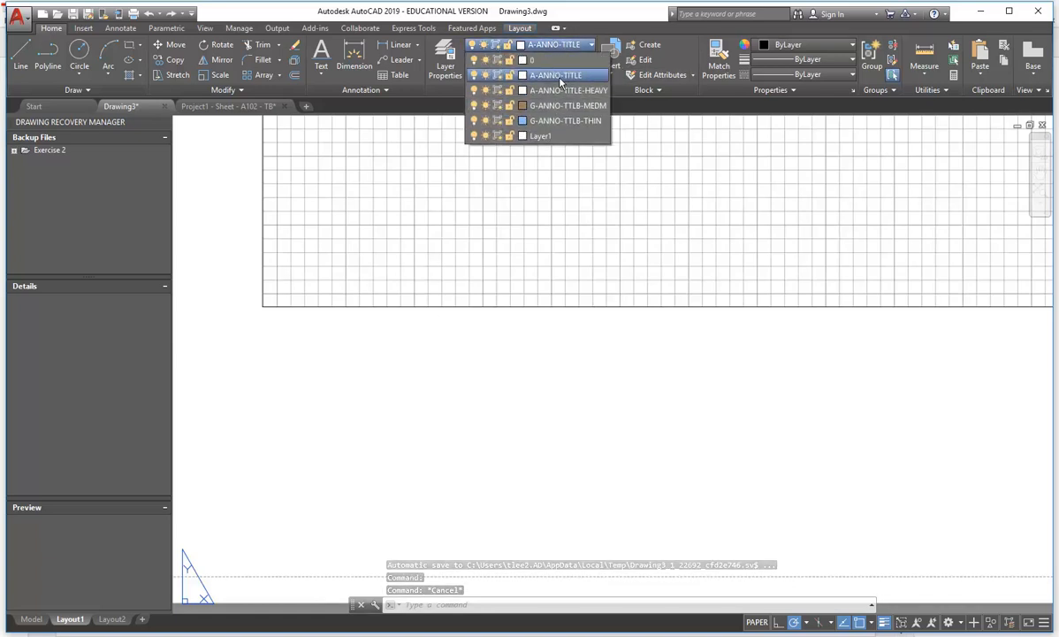
click(548, 75)
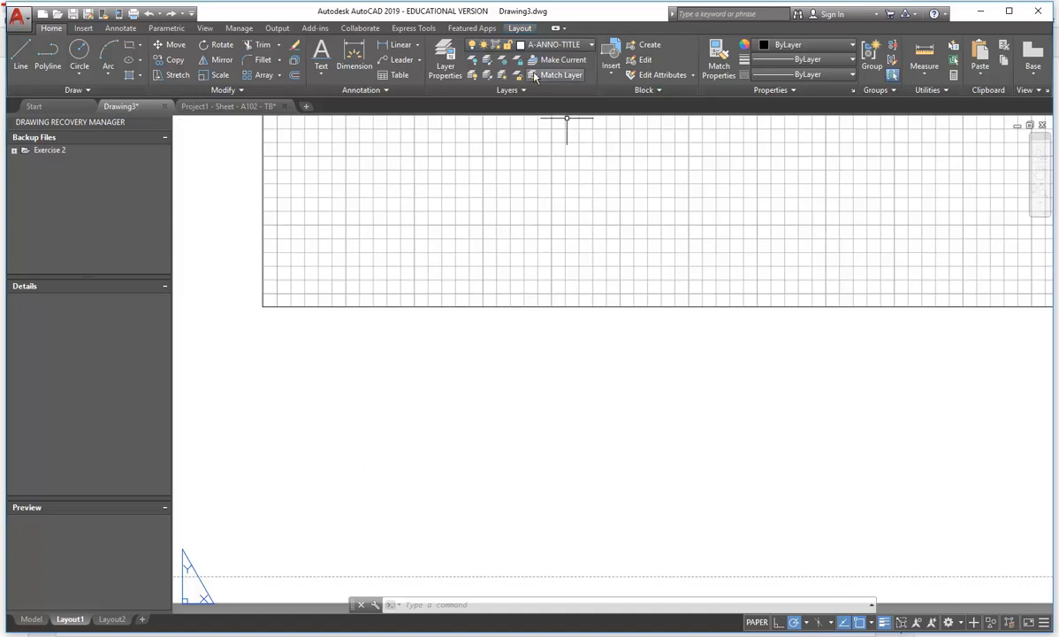
- Draw a 100 mm horizontal line in paper space, below the viewport and west of the north symbol
click(20, 55)
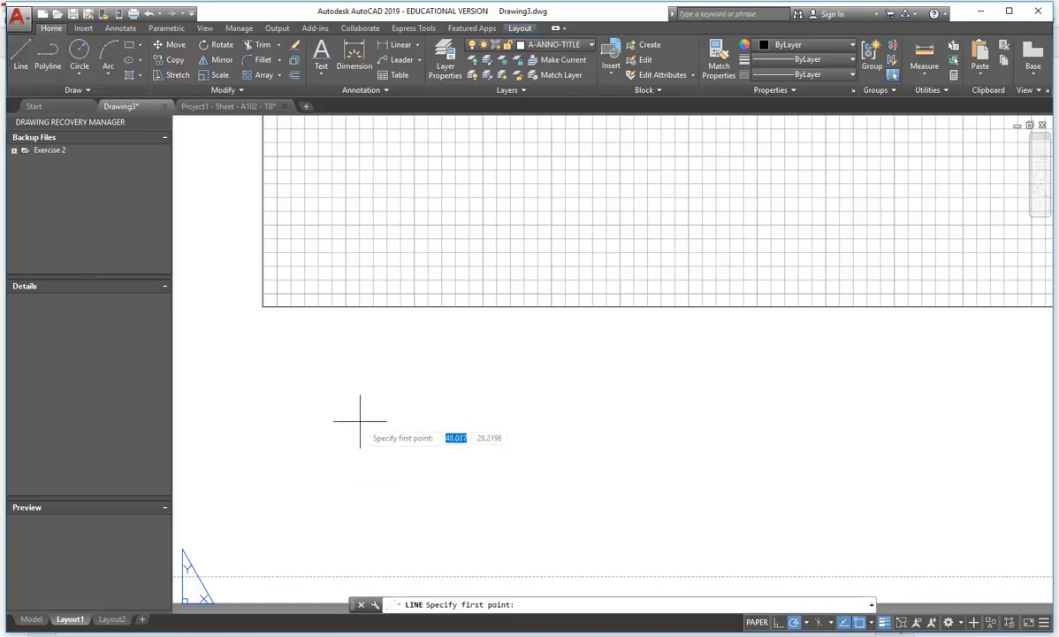
click(360, 421)
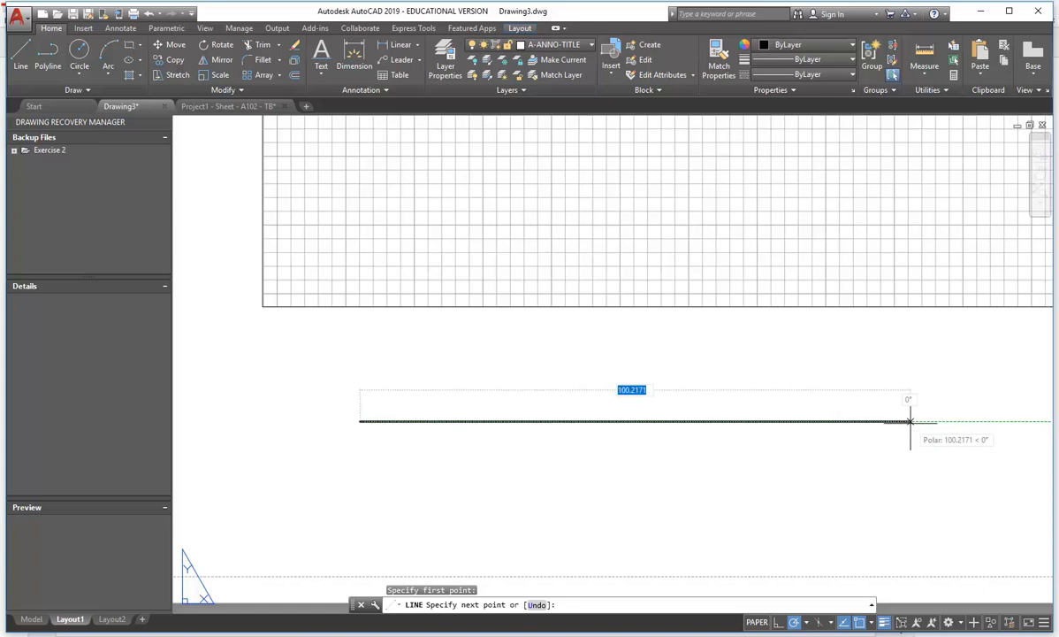
text(100)
key(Return)
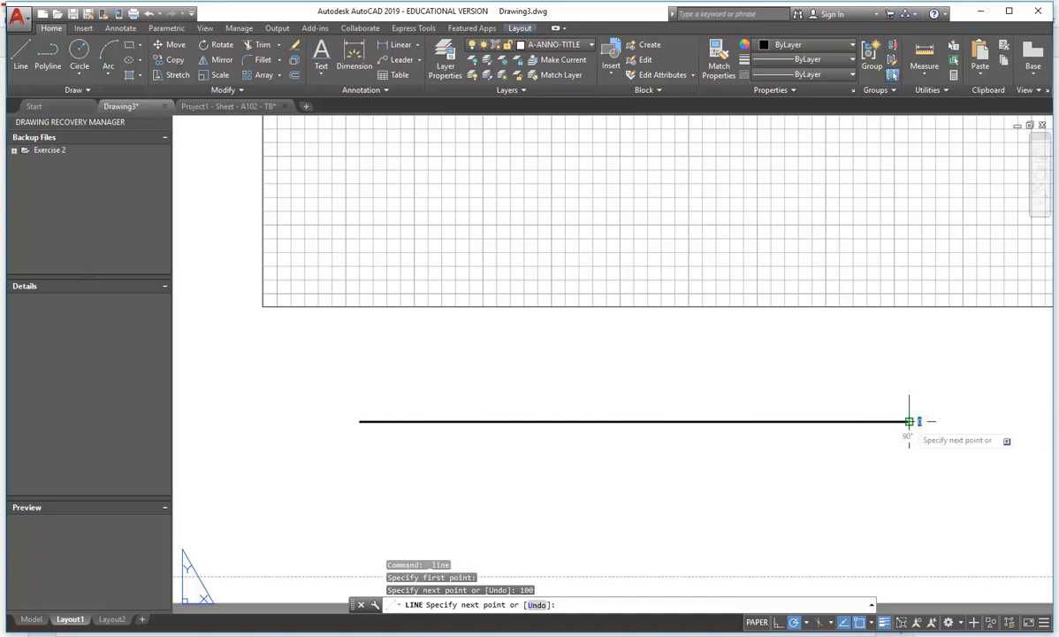
key(Return)
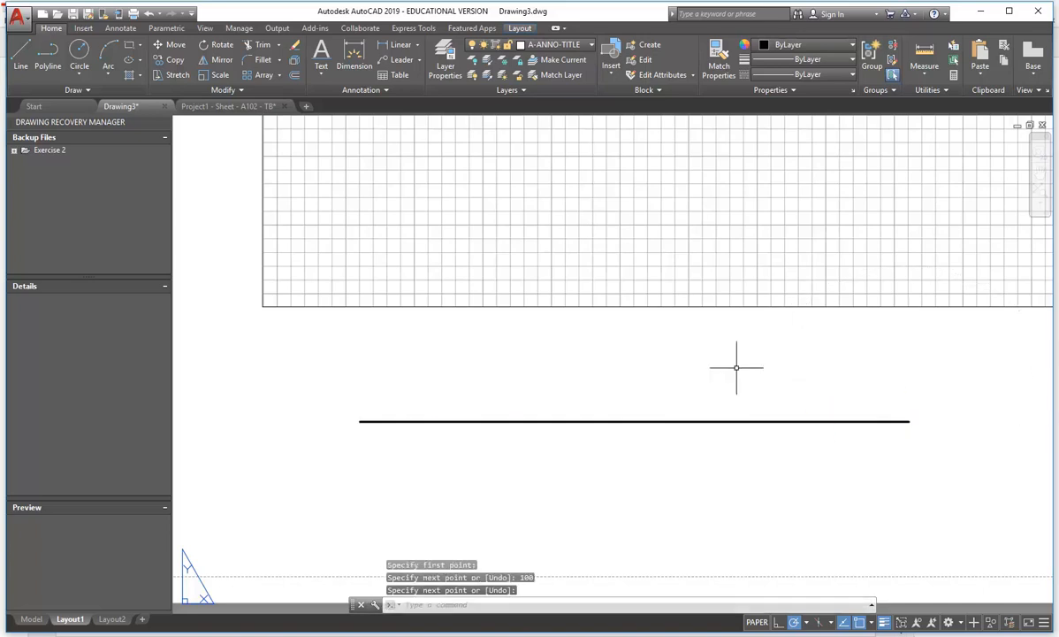
- Activate the viewport's model space and set the viewport scale to 1:50
middle_drag(754, 350, 695, 429)
scroll(539, 389, down, 2)
double_click(500, 287)
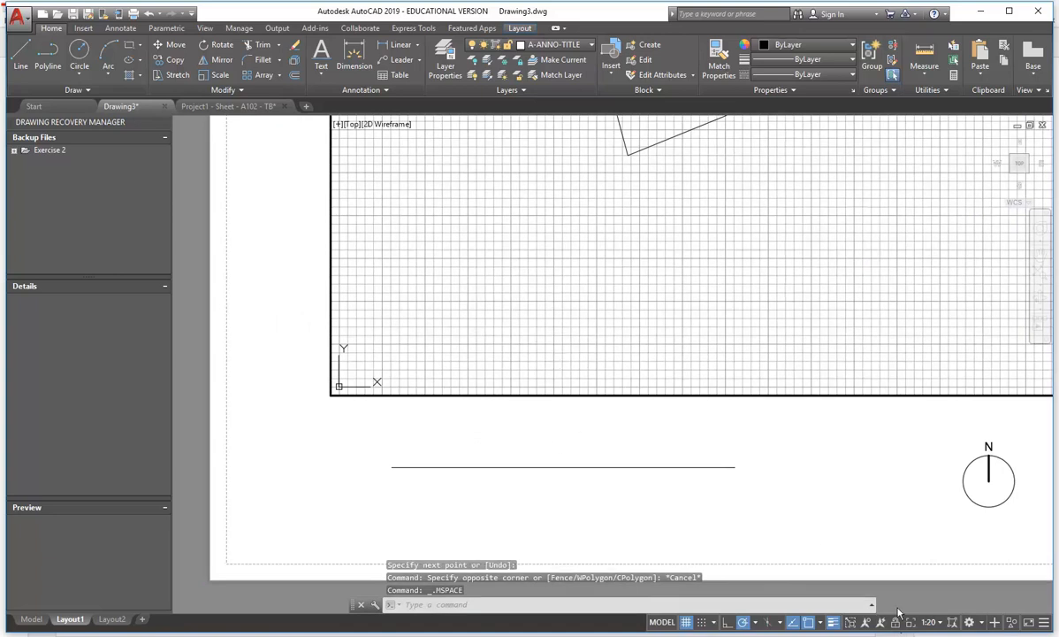
click(941, 623)
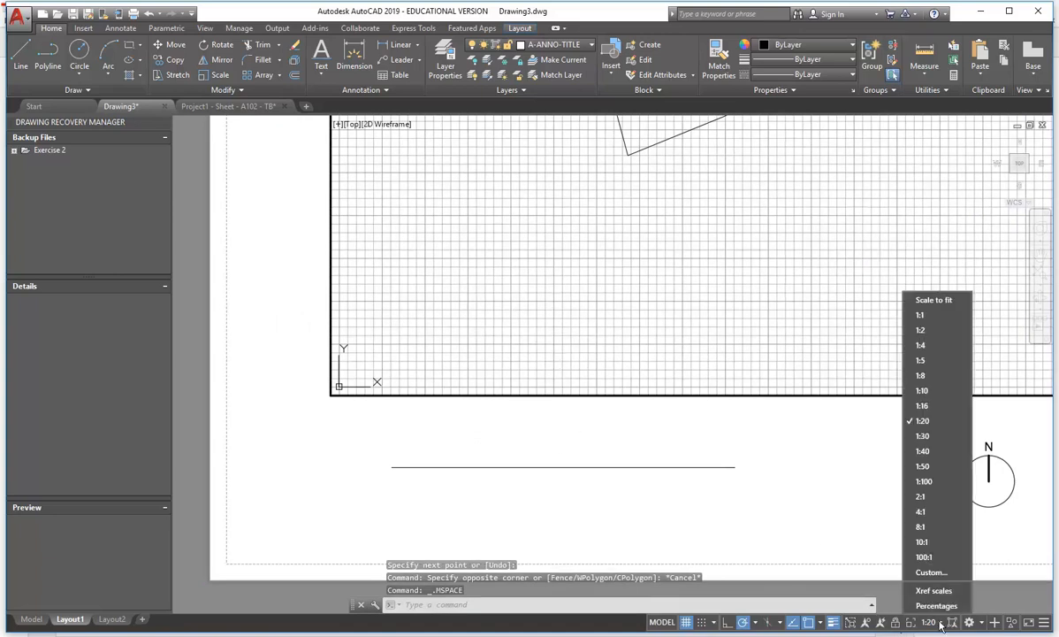
click(922, 466)
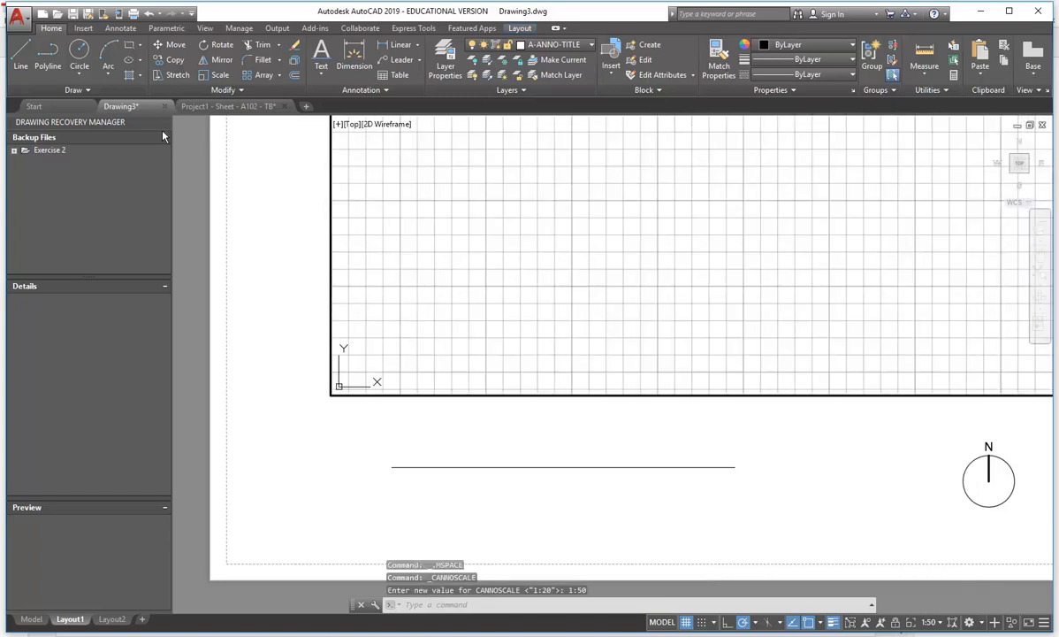
- Draw a 5000 mm horizontal line inside the viewport, directly above the paper-space line, and return to paper space
click(17, 58)
click(392, 354)
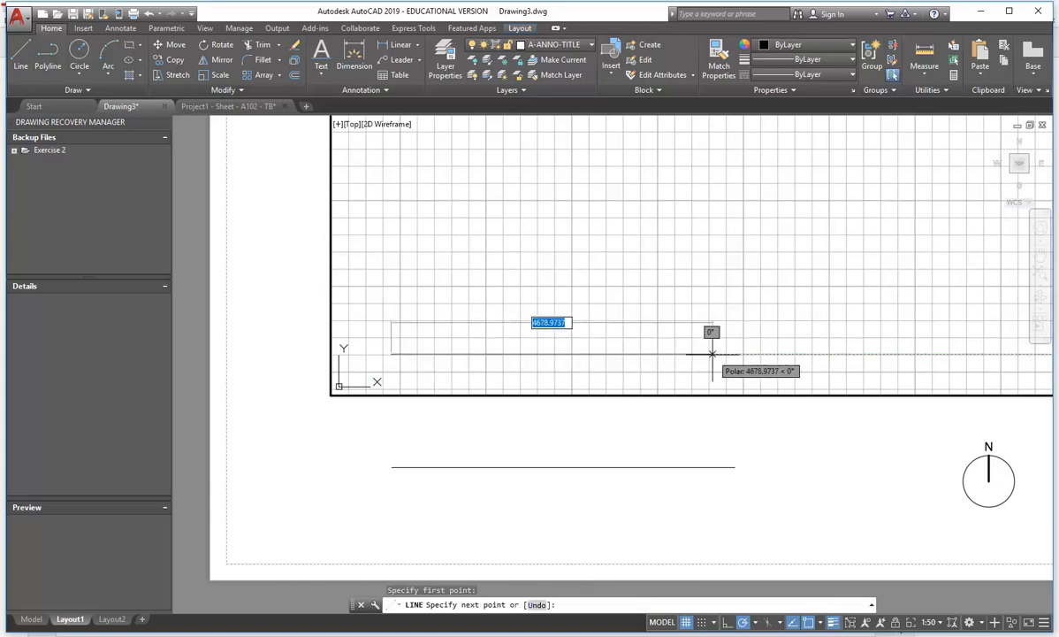
text(5000)
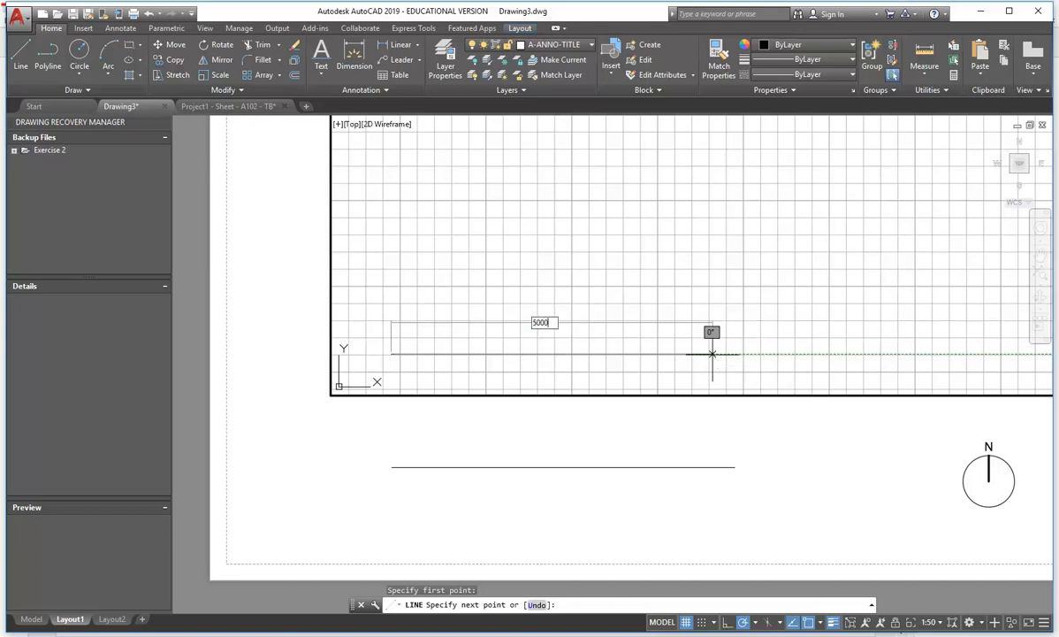
key(Return)
key(Return)
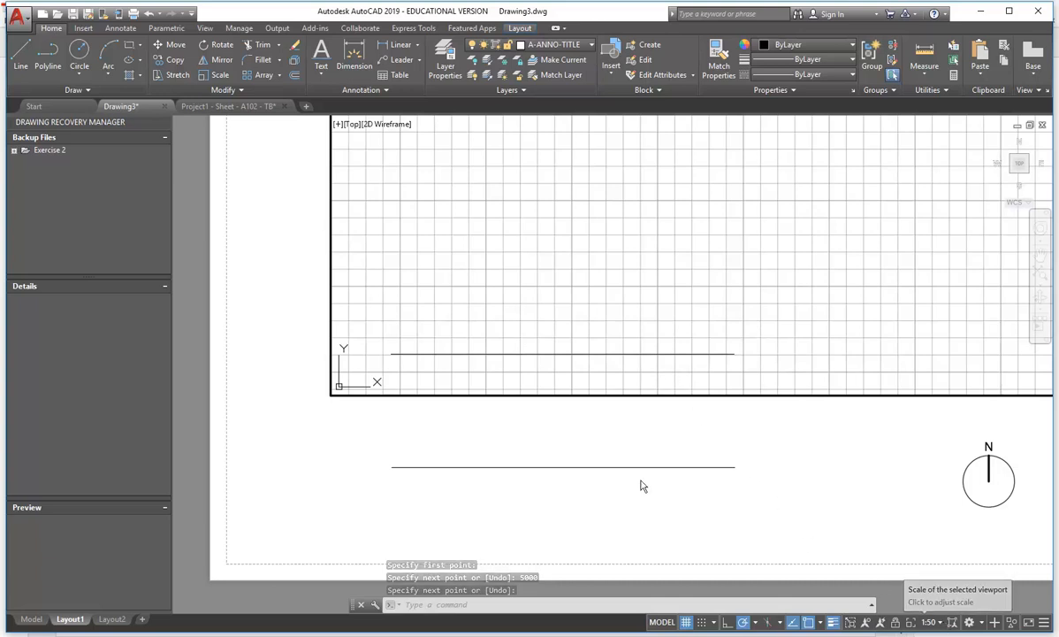
double_click(591, 444)
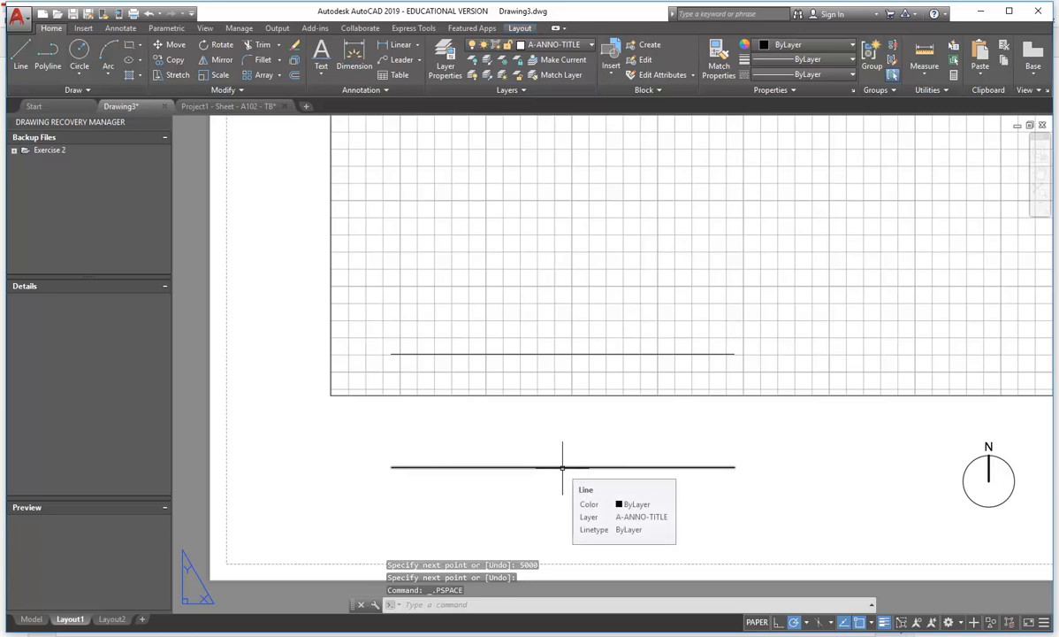
- Check the length of the paper-space line against the line inside the viewport
click(562, 466)
mouse_move(391, 467)
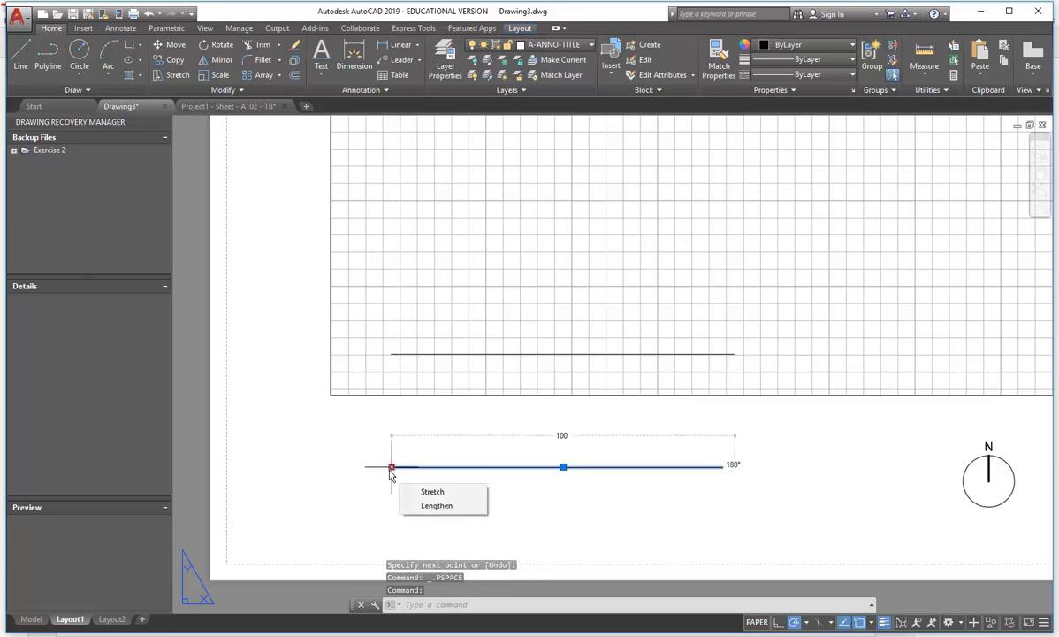
mouse_move(735, 467)
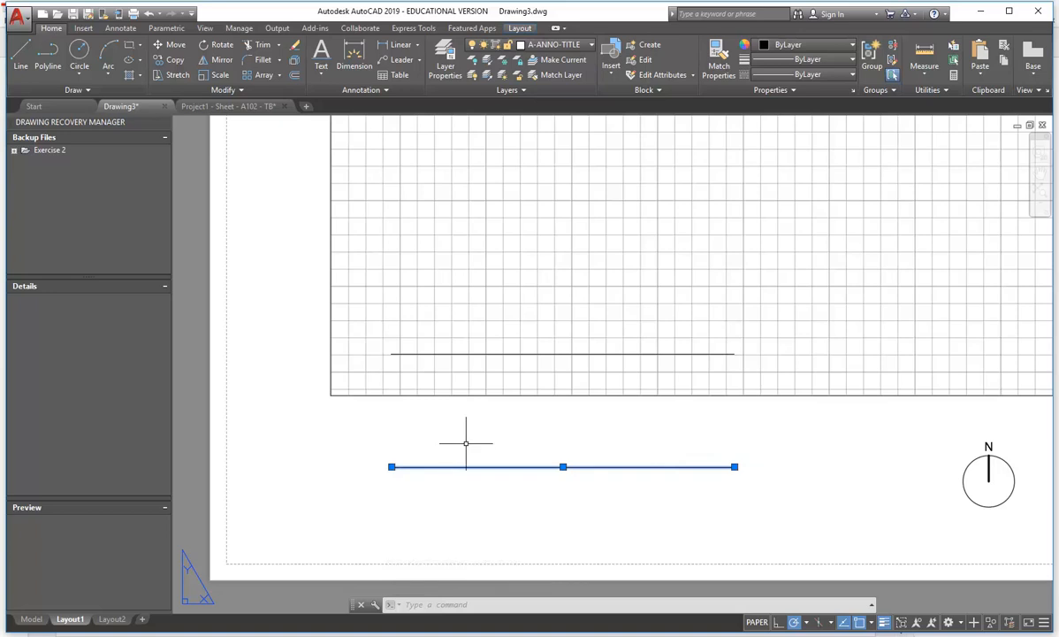
key(Escape)
key(Escape)
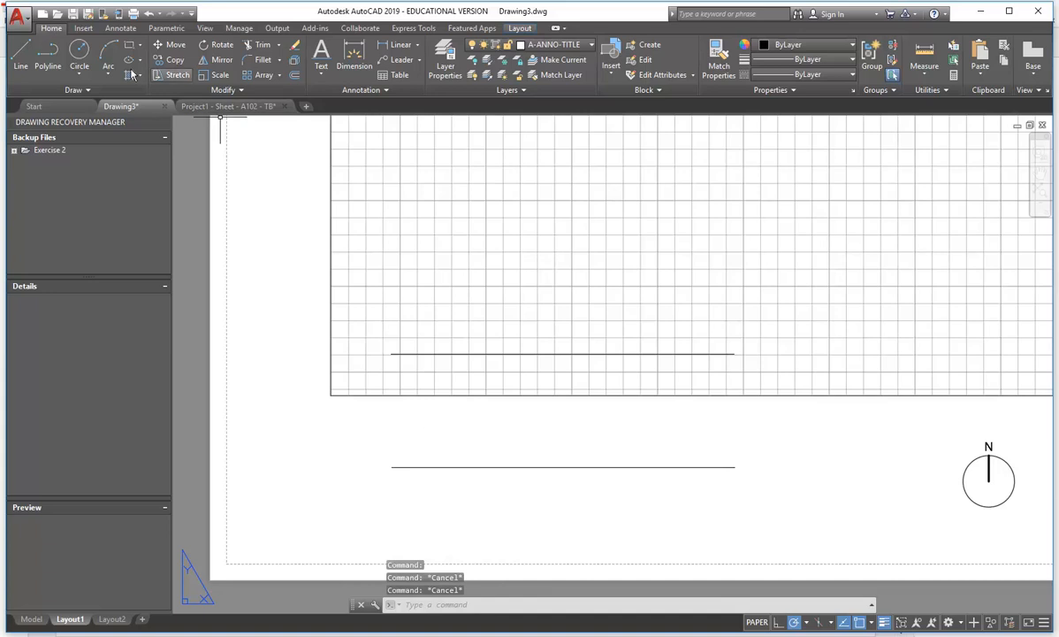
click(21, 58)
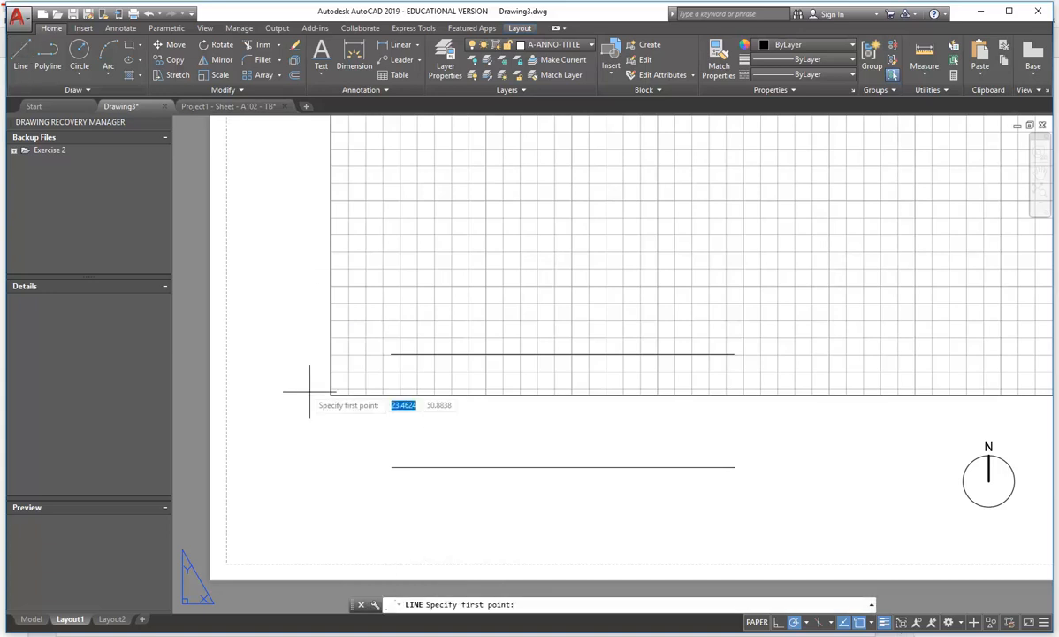
click(392, 466)
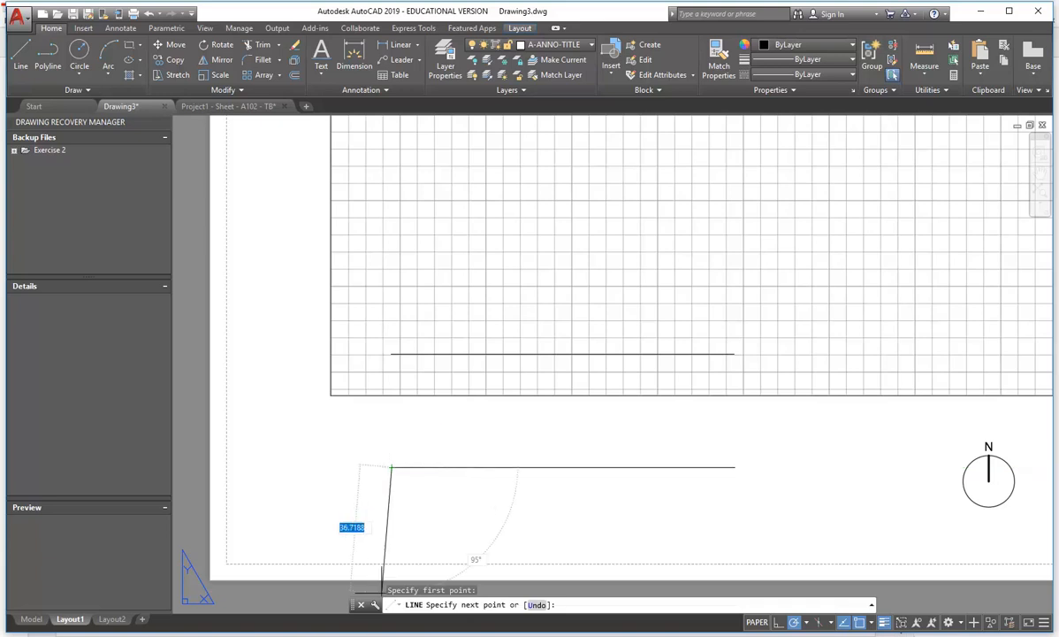
key(Escape)
key(Escape)
- Switch to the Portfolio Exercise 1-6 PDF, examine the scale bar below the first floor plan, and return to AutoCAD
mouse_move(356, 624)
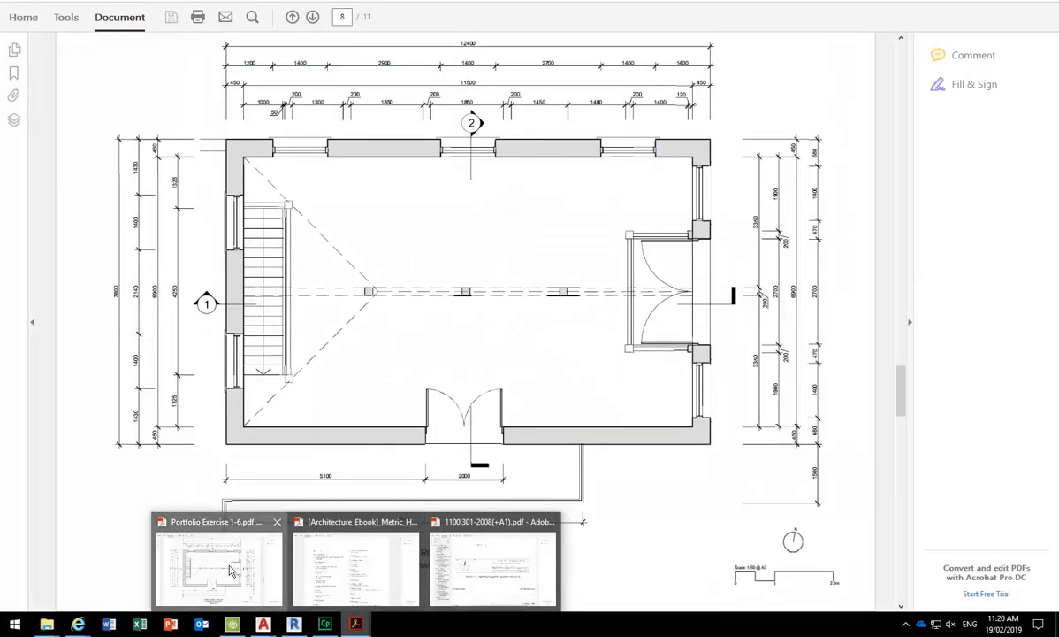
click(176, 544)
ctrl+scroll(816, 575, up, 3)
scroll(650, 504, down, 8)
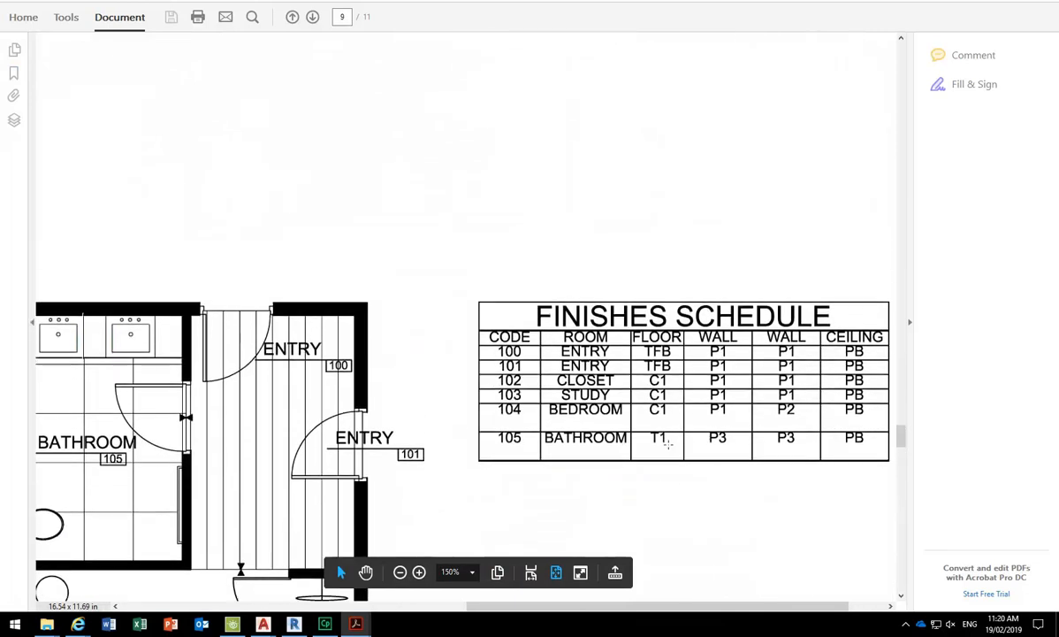
scroll(666, 456, up, 5)
scroll(669, 446, down, 1)
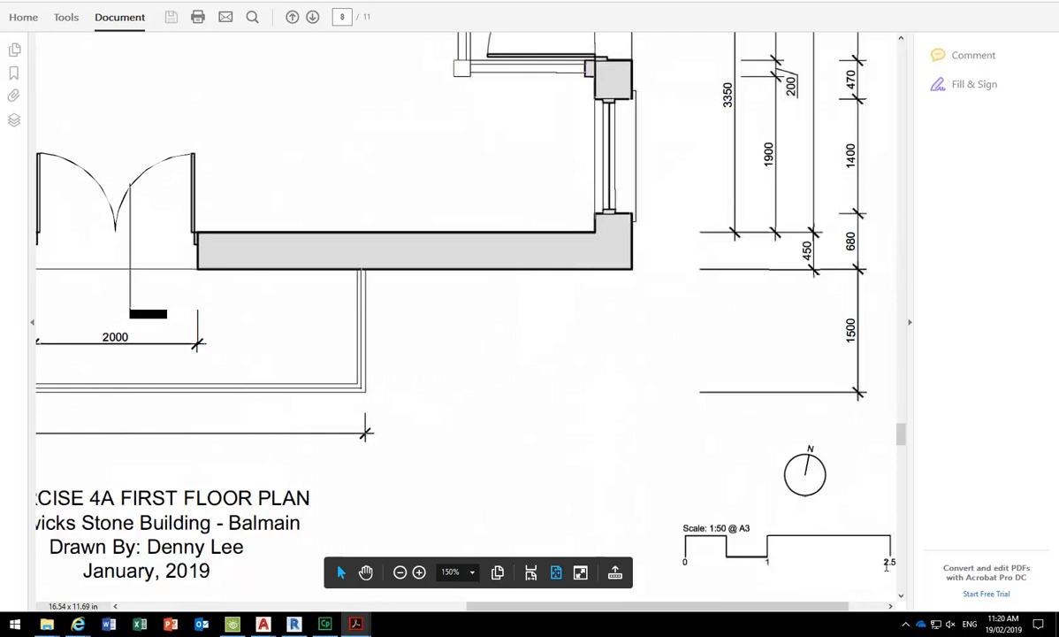
click(923, 7)
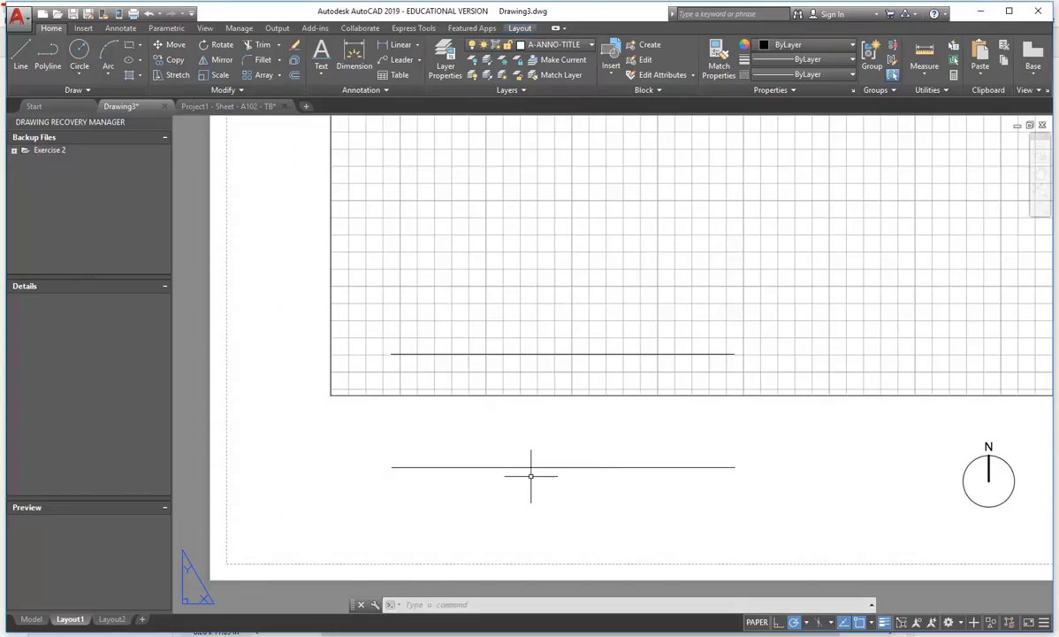
- Draw a 50 mm horizontal line in paper space between the 100 mm line and the viewport border, aligned with the 100 mm line's start
mouse_move(567, 465)
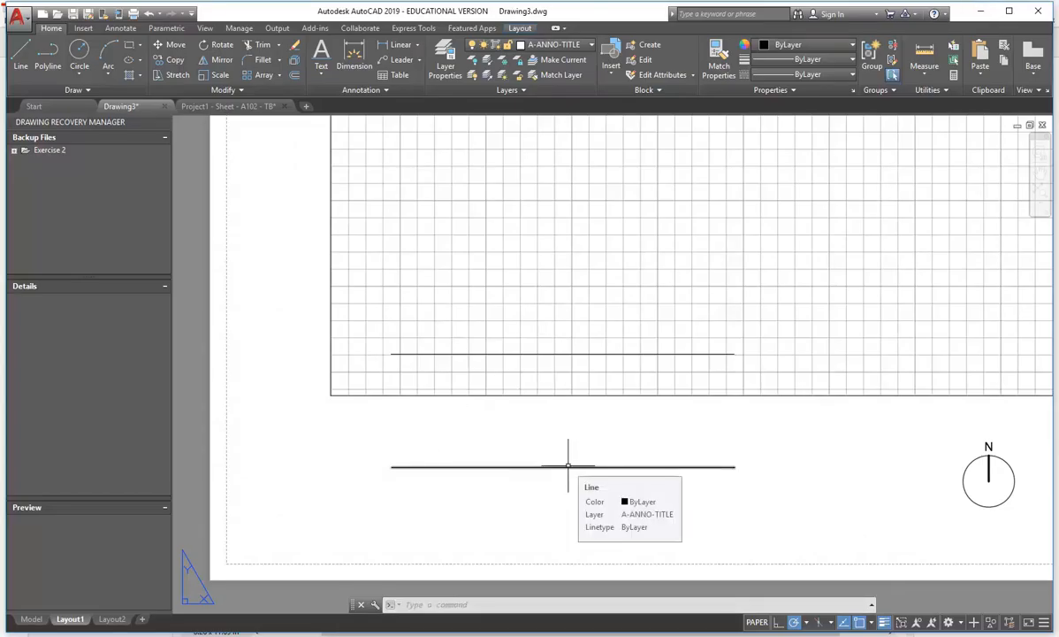
click(20, 57)
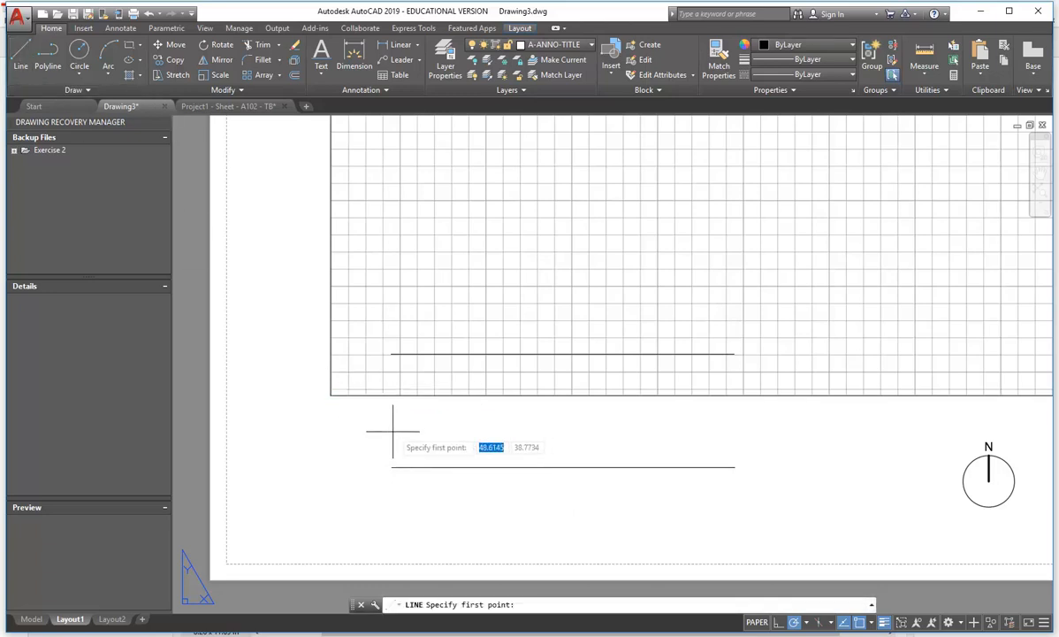
click(392, 432)
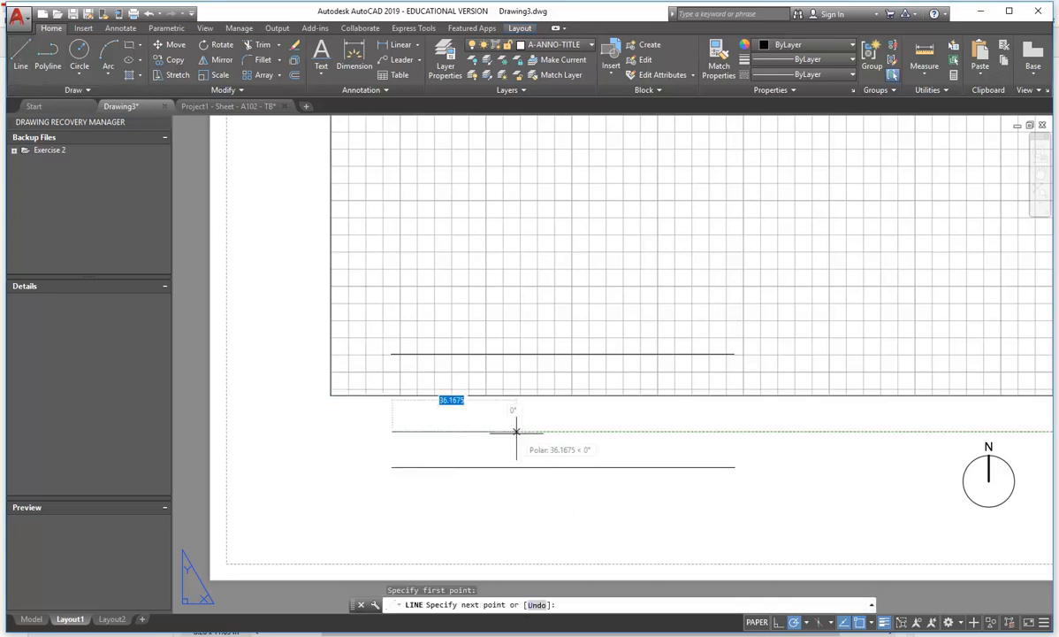
text(50)
key(Return)
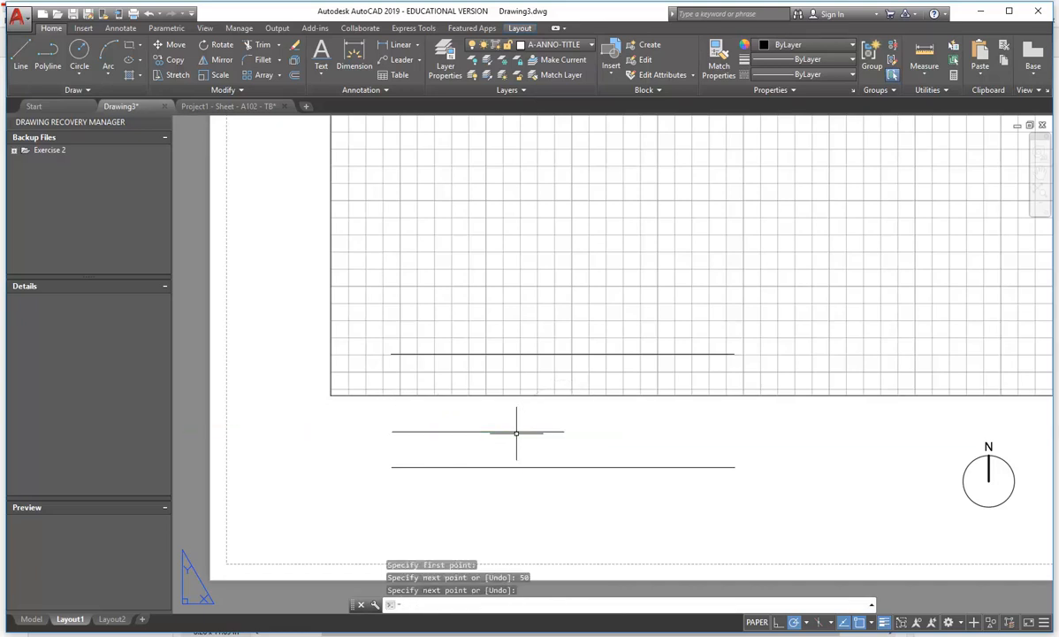
key(Return)
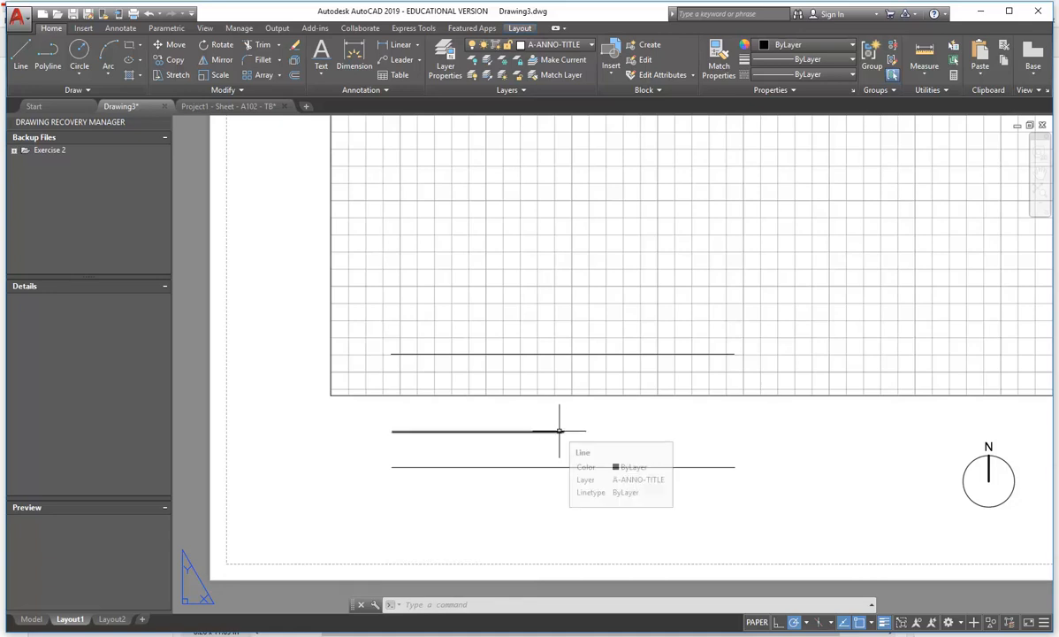
- Inspect the 50 mm line and compare it with the scale bar in the Portfolio Exercise 1-6 PDF
click(528, 432)
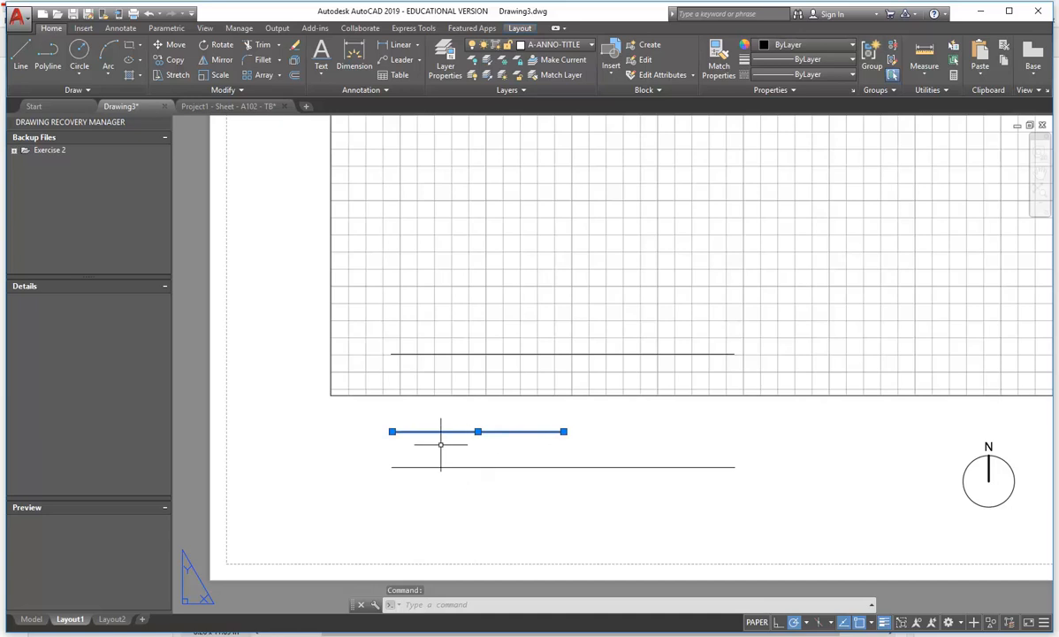
key(Escape)
mouse_move(356, 636)
click(237, 599)
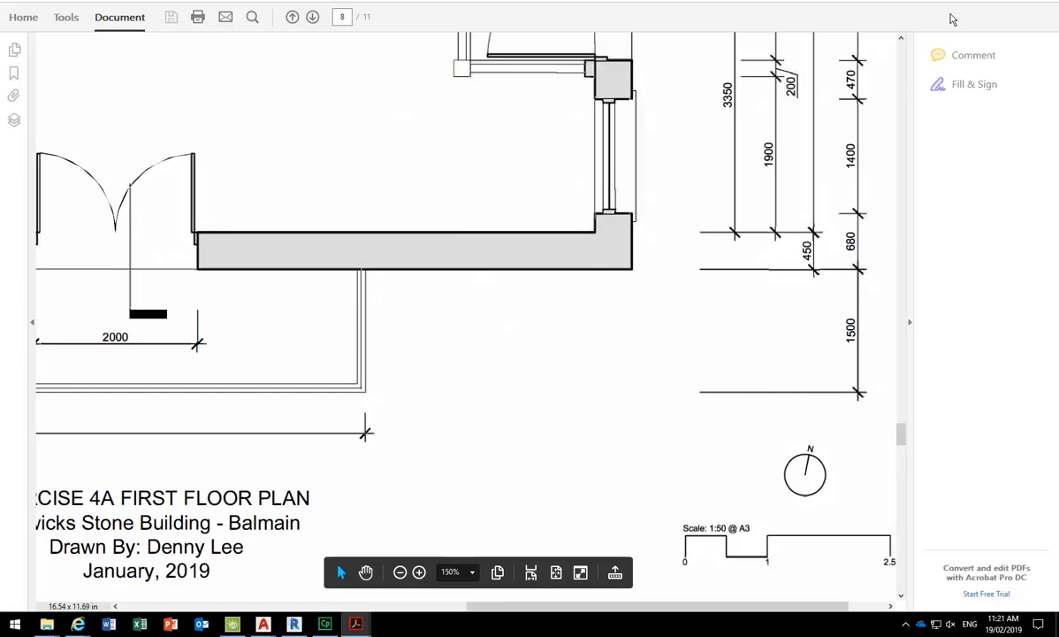
- Return to AutoCAD and, from the 50 mm line's start, draw connected lines 10 mm right, 5 mm down, 10 mm right and back up to the line
click(983, 10)
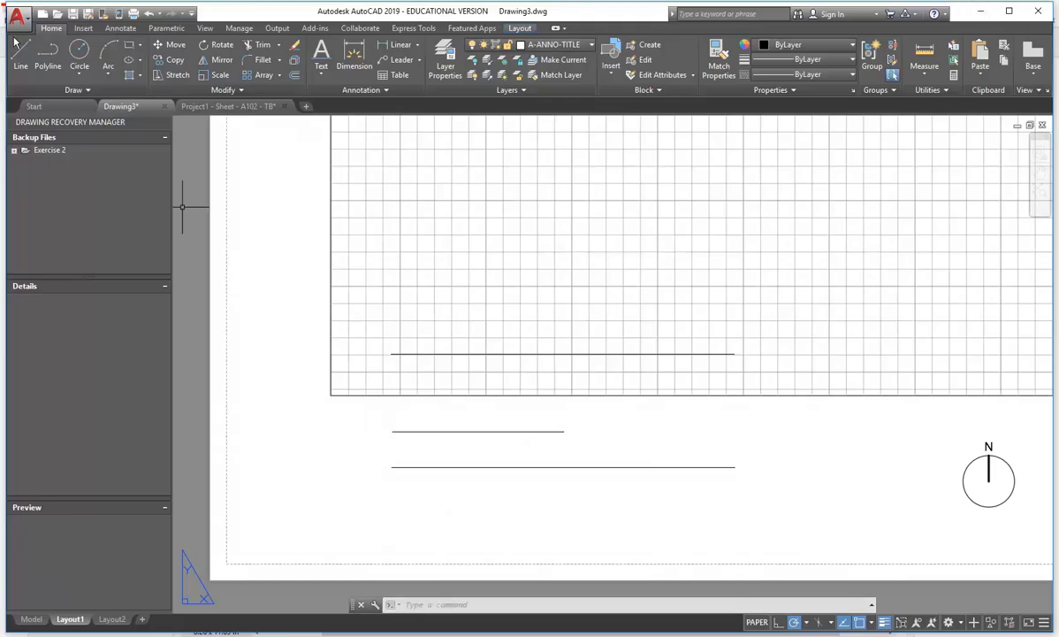
click(19, 51)
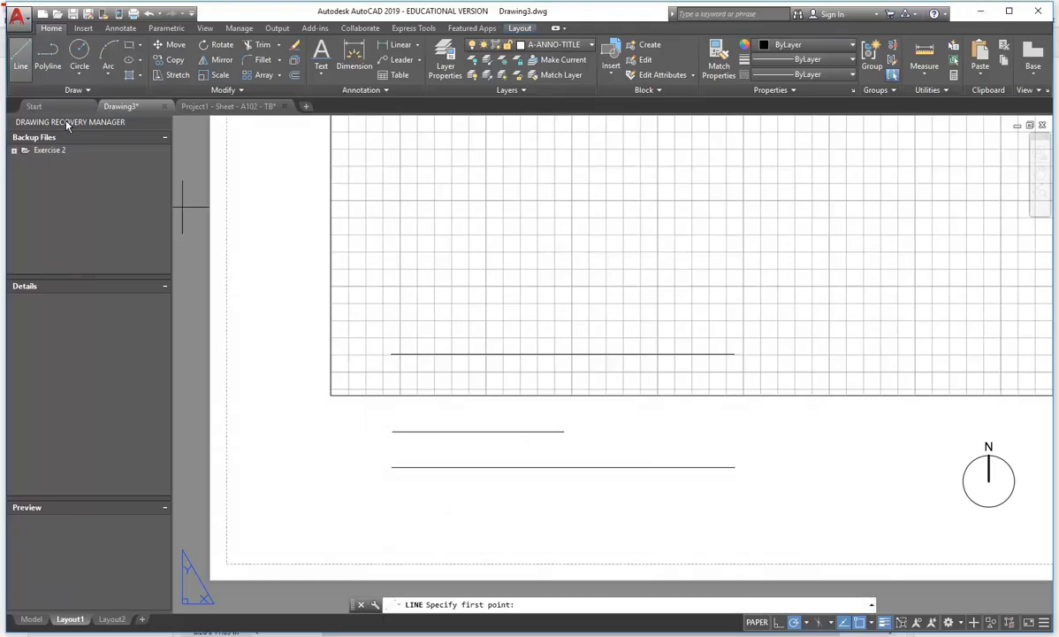
click(392, 431)
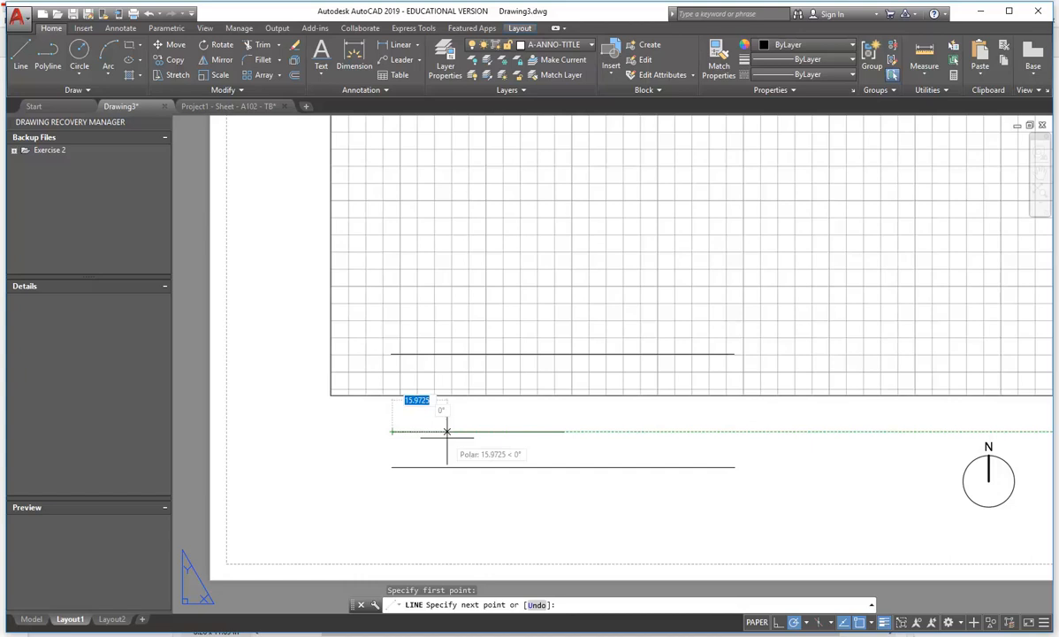
text(10)
key(Return)
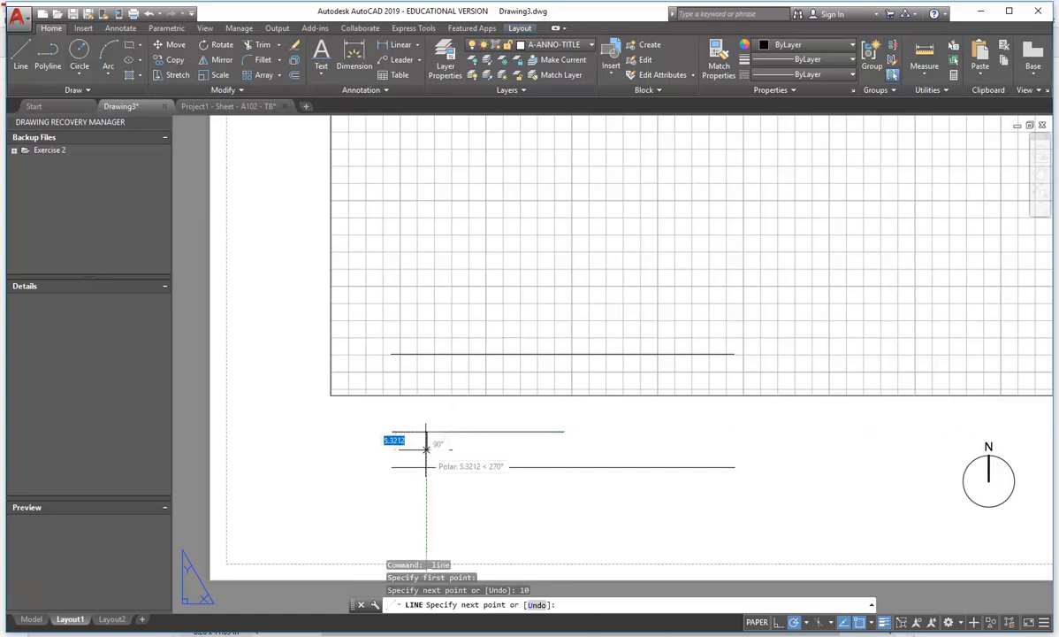
text(5)
key(Return)
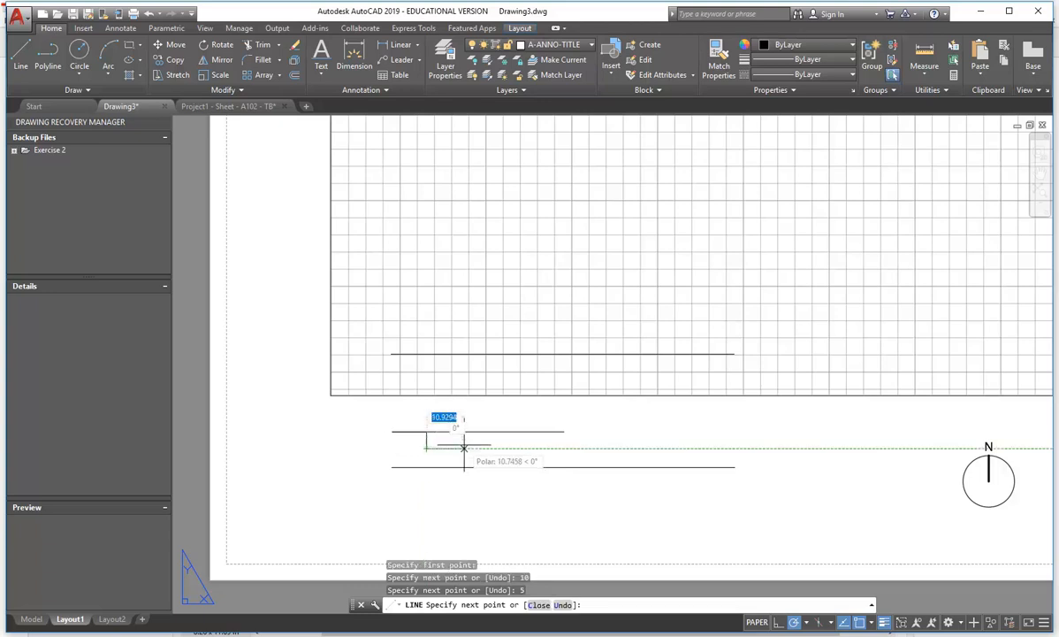
text(10)
key(Return)
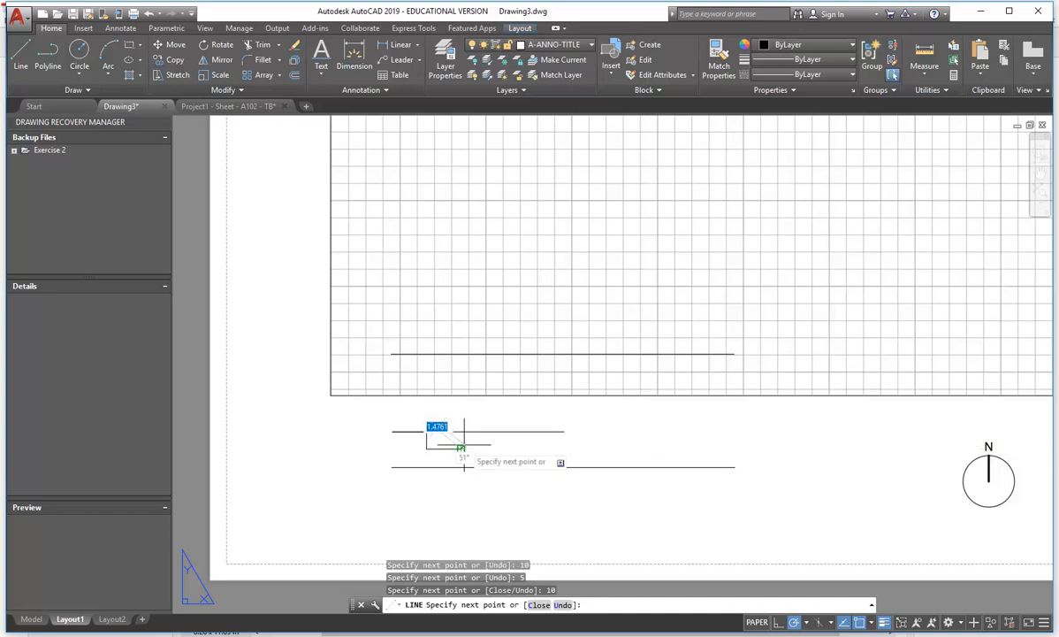
click(459, 432)
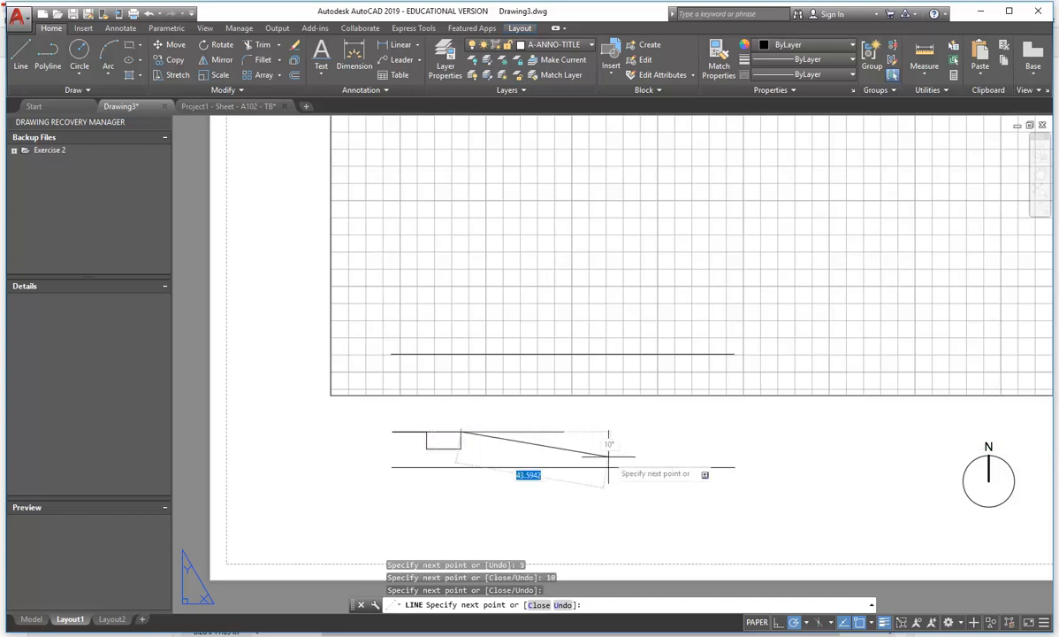
right_click(485, 371)
click(495, 375)
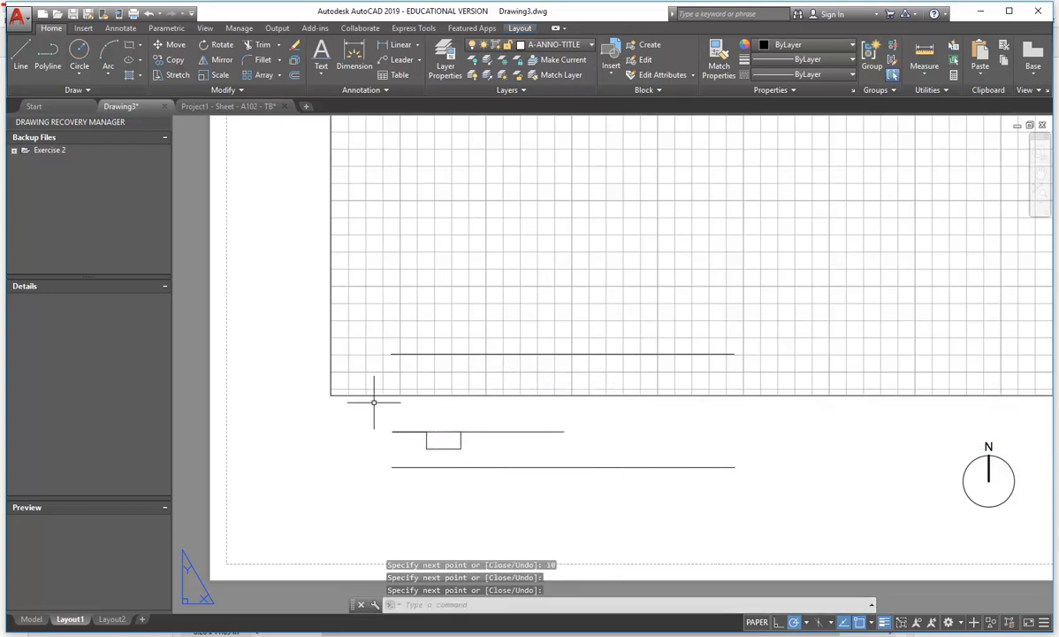
- Draw a 5 mm vertical line down from the start of the scale bar's 50 mm line
right_click(373, 402)
click(416, 164)
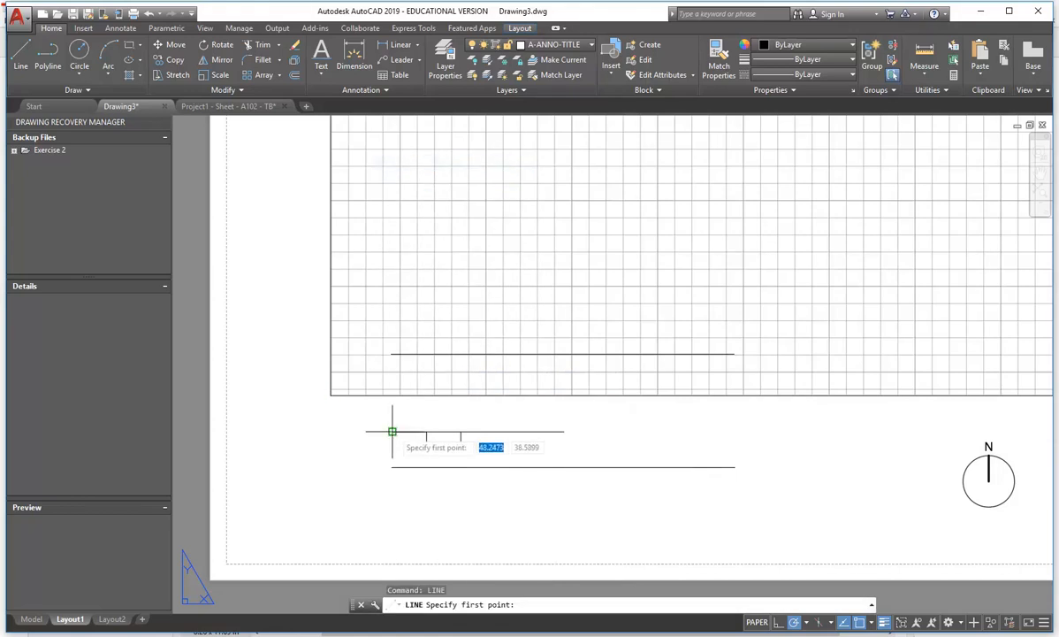
click(392, 431)
text(5)
key(Return)
key(Return)
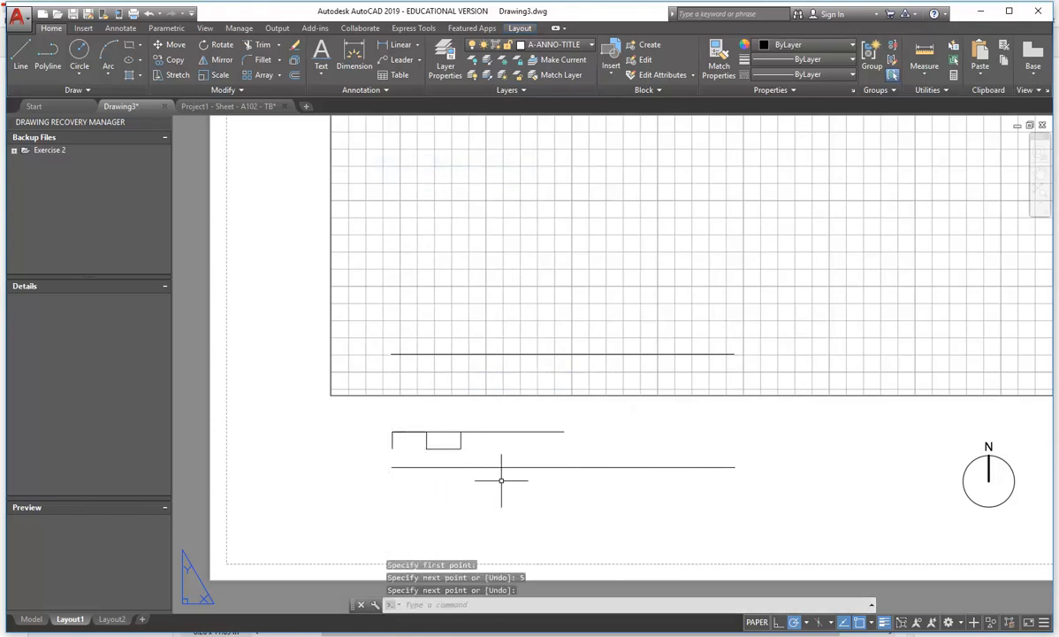
- Shorten the 50 mm line so that it starts at the upper right corner of the scale bar's notch
click(445, 431)
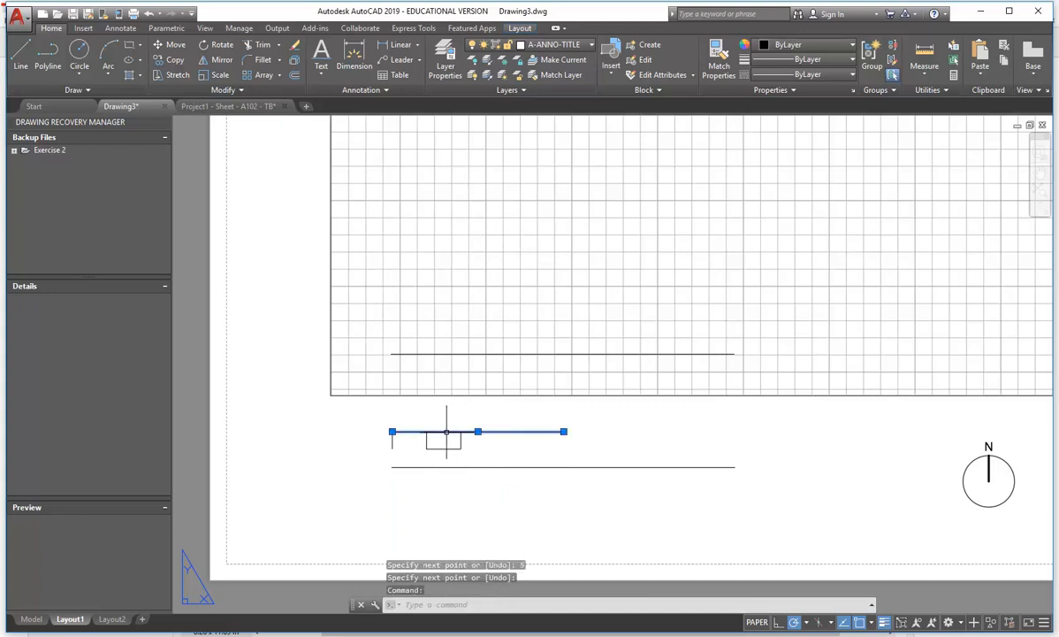
click(391, 432)
key(Escape)
key(Escape)
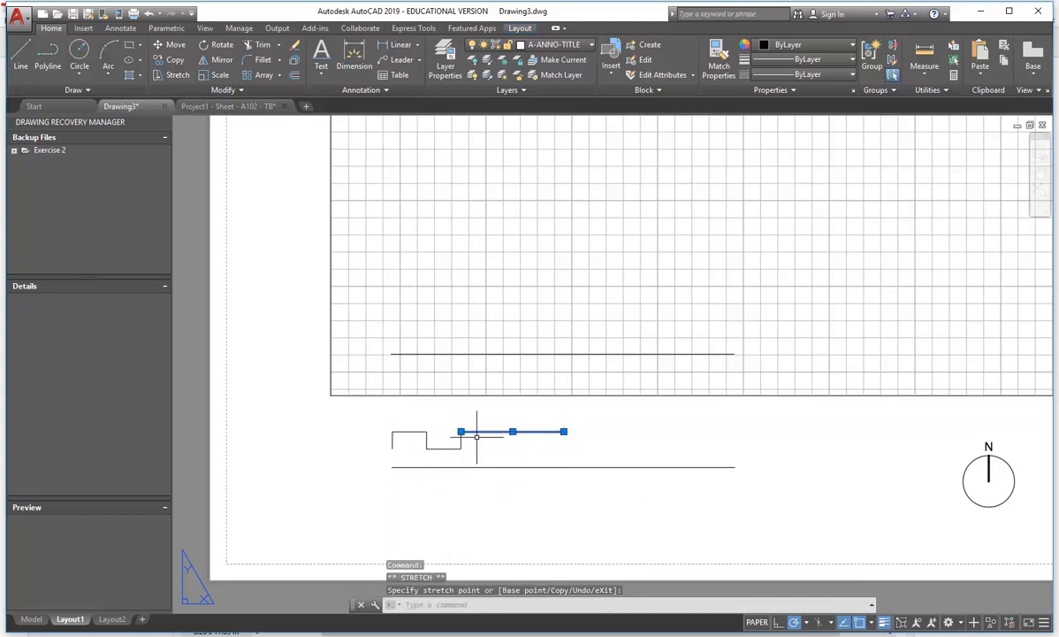
- Copy the 5 mm end line from the scale bar's start to its far end
click(392, 440)
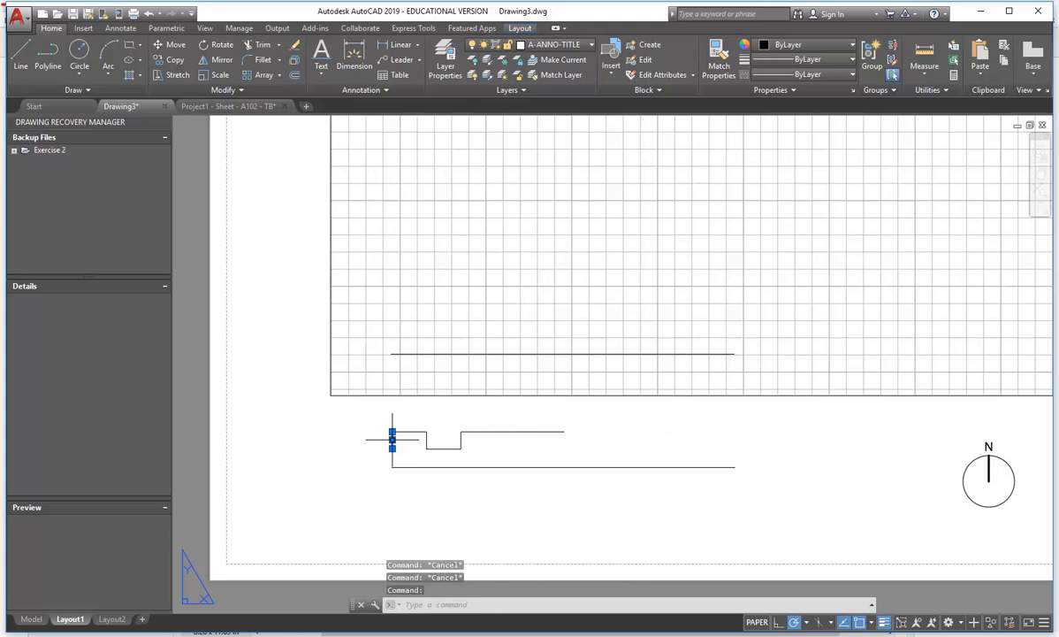
click(168, 60)
click(392, 432)
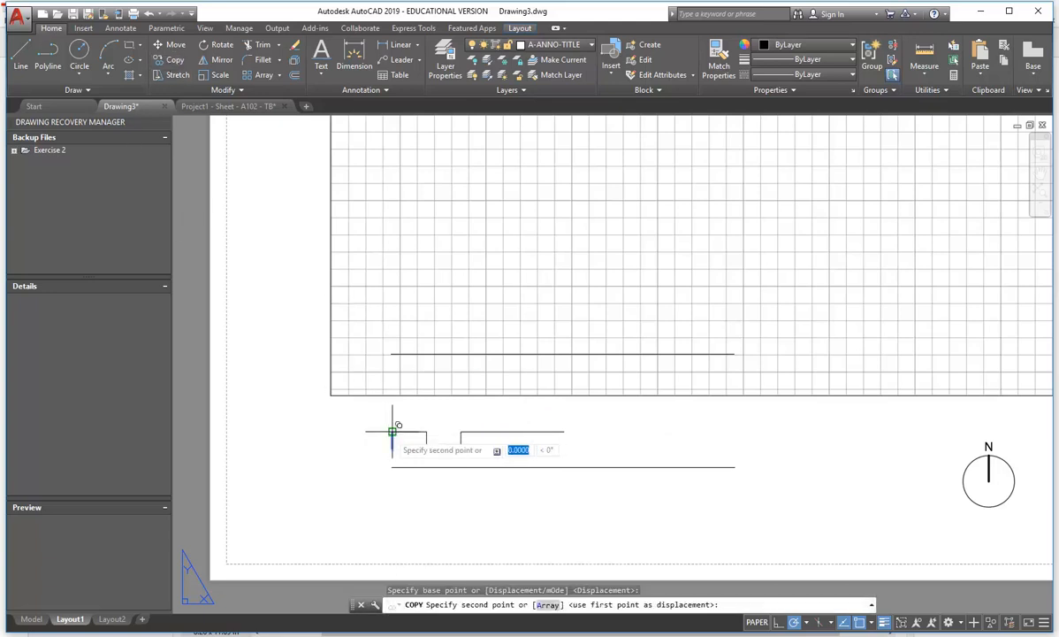
click(563, 432)
key(Escape)
key(Escape)
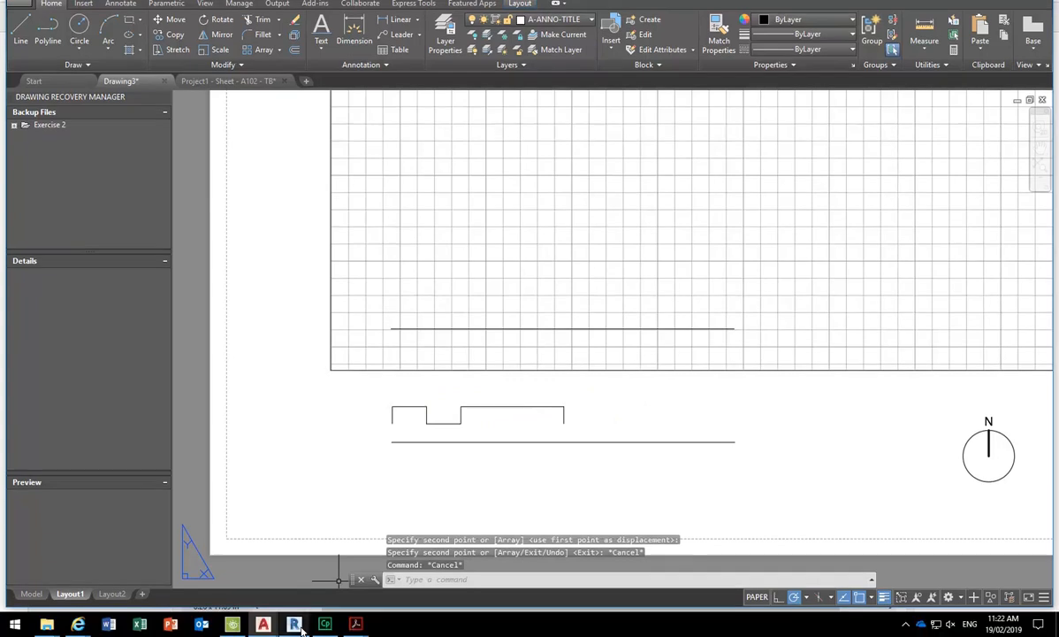
- Preview the open reference PDFs to check the scale bar in Portfolio Exercise 1-6
click(296, 624)
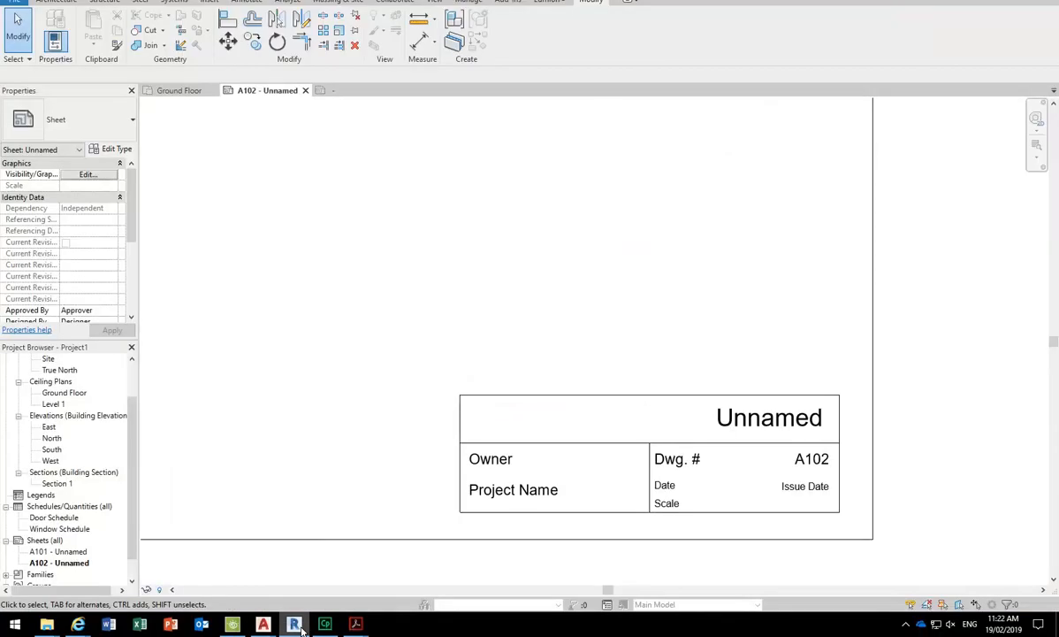
click(301, 628)
mouse_move(357, 629)
mouse_move(479, 577)
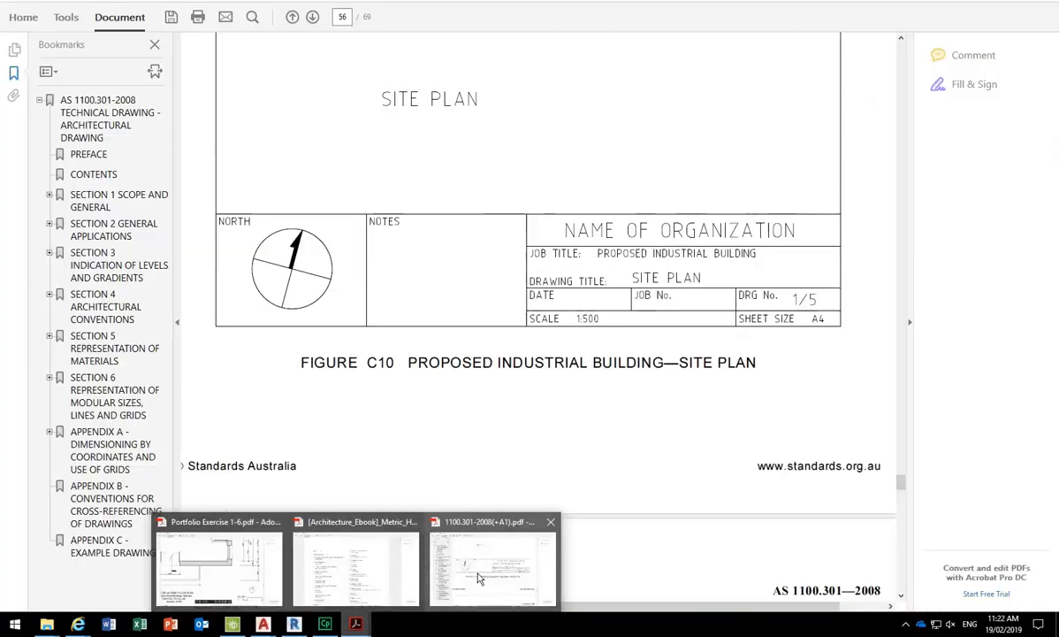
mouse_move(173, 576)
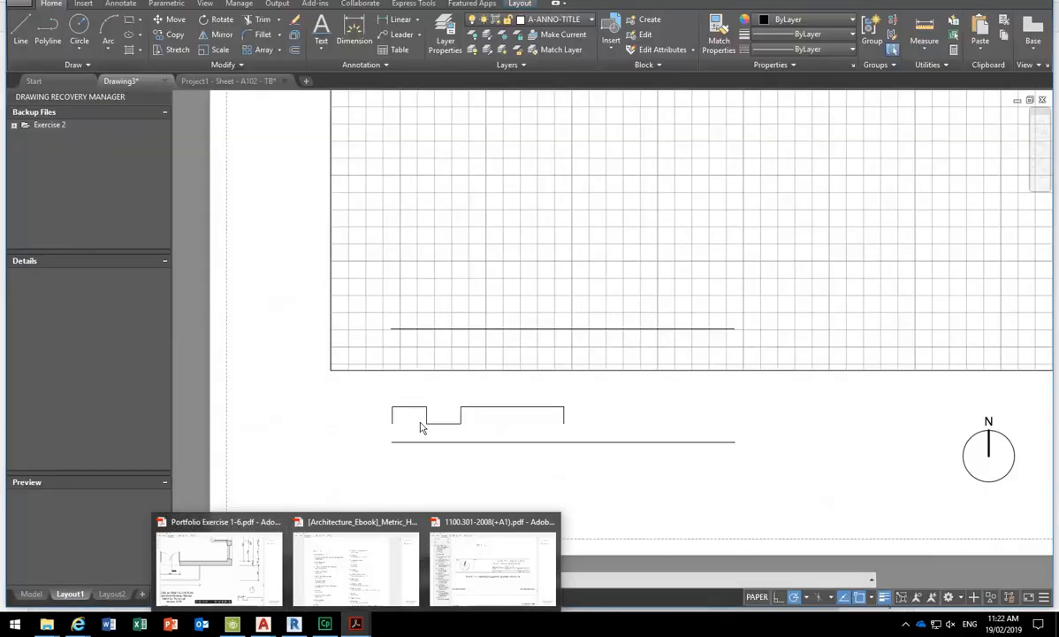
- Delete the 100 mm paper-space line below the scale bar
click(364, 442)
click(815, 463)
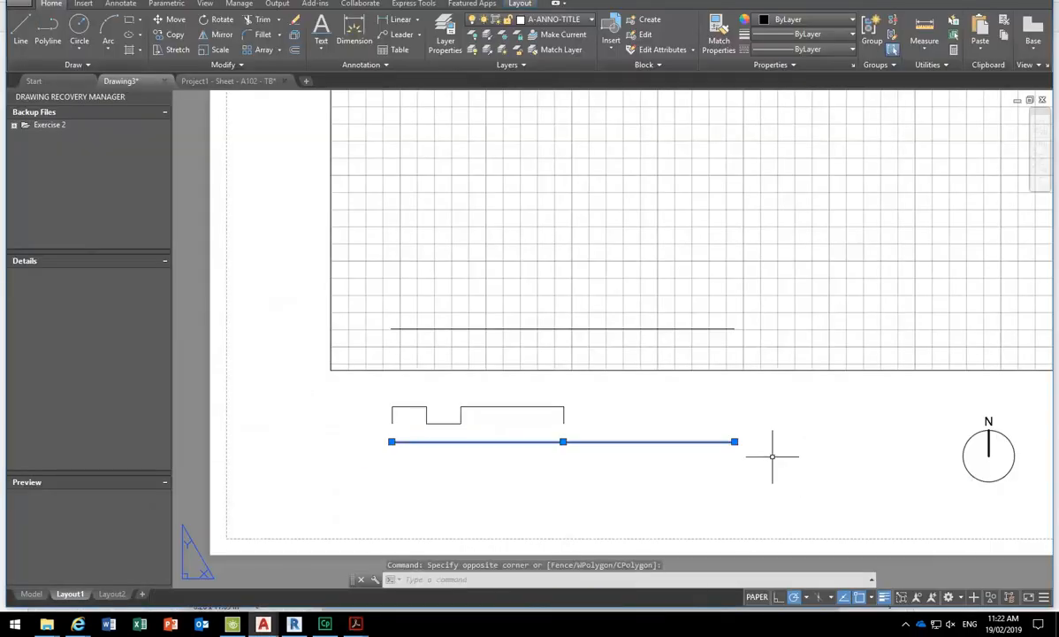
key(Delete)
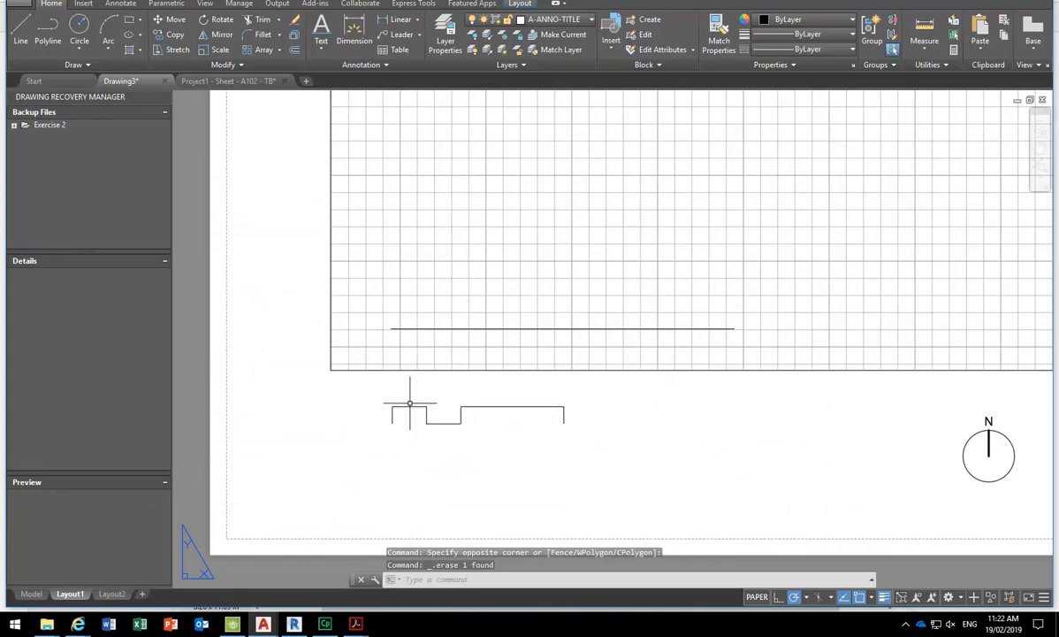
click(320, 46)
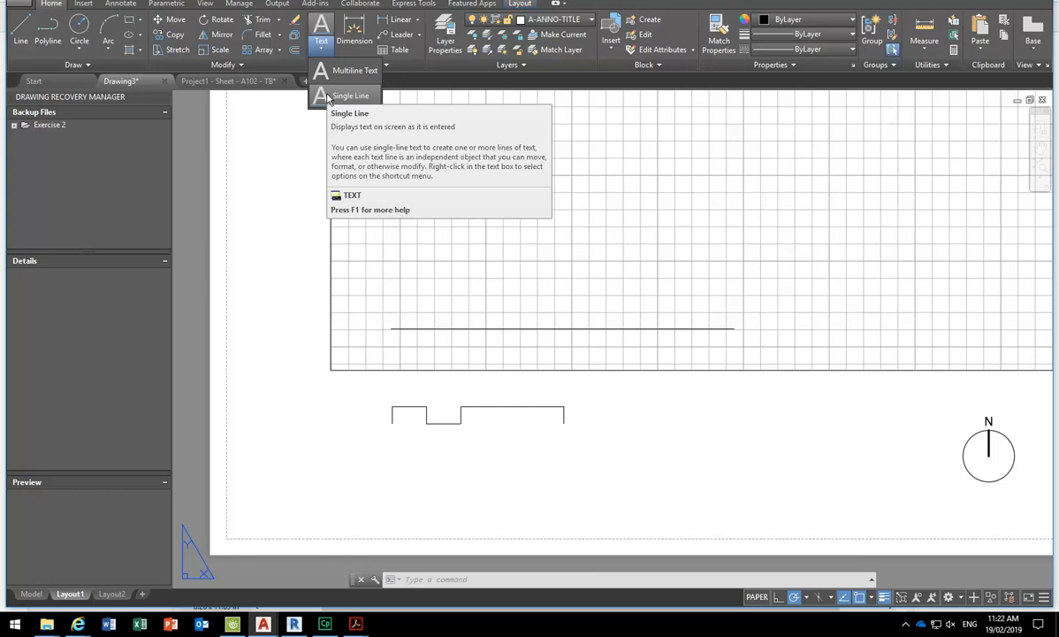
key(Escape)
key(Escape)
text(di)
key(Return)
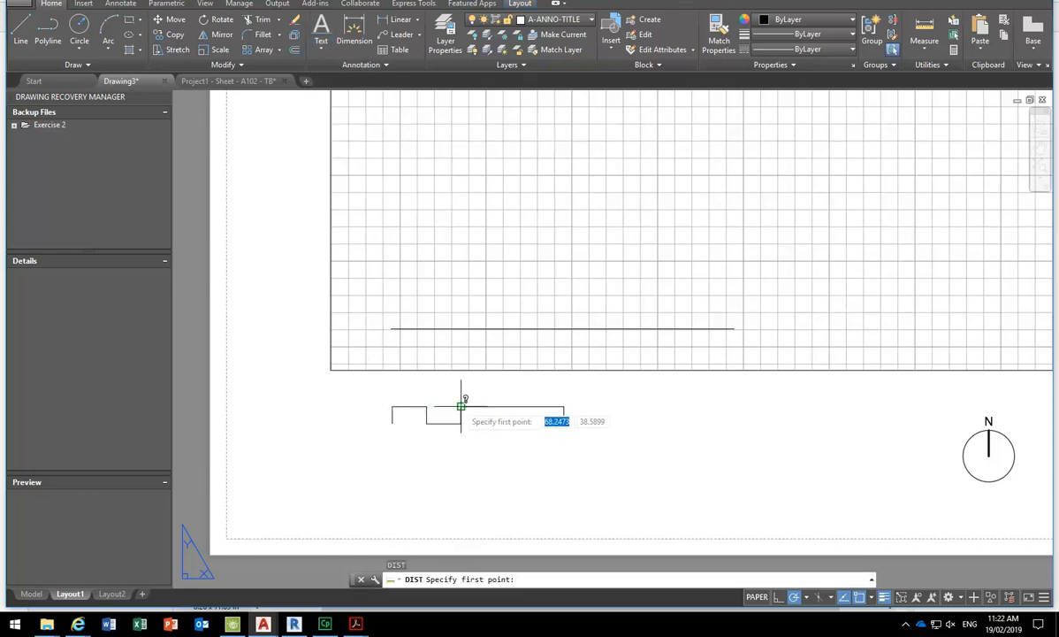
click(460, 406)
key(Escape)
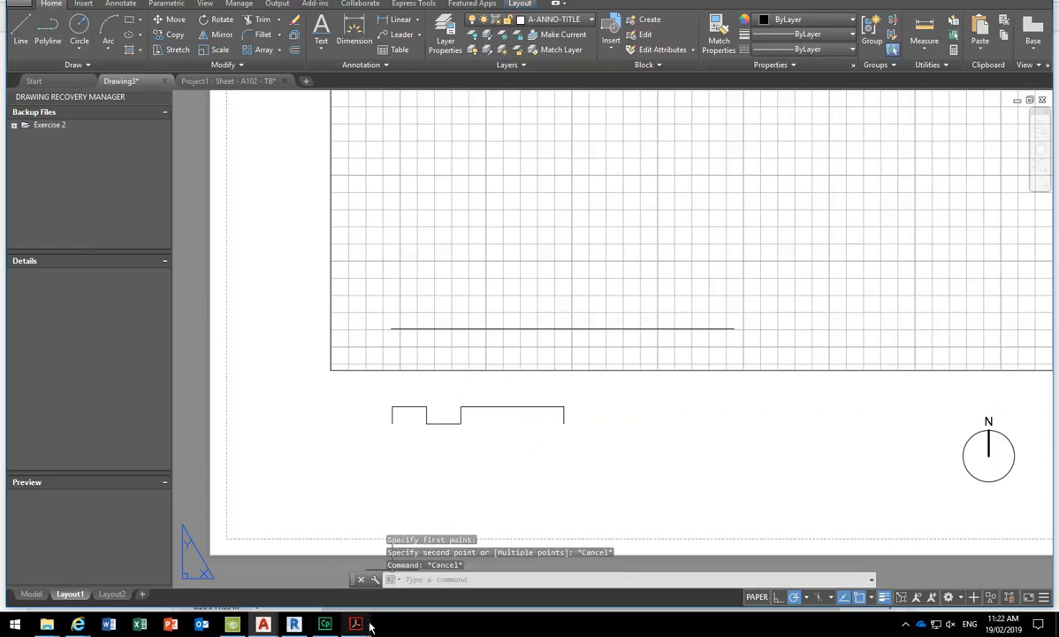
- Add the single-line text "0" with a rotation of 0 just below the start of the scale bar
click(357, 624)
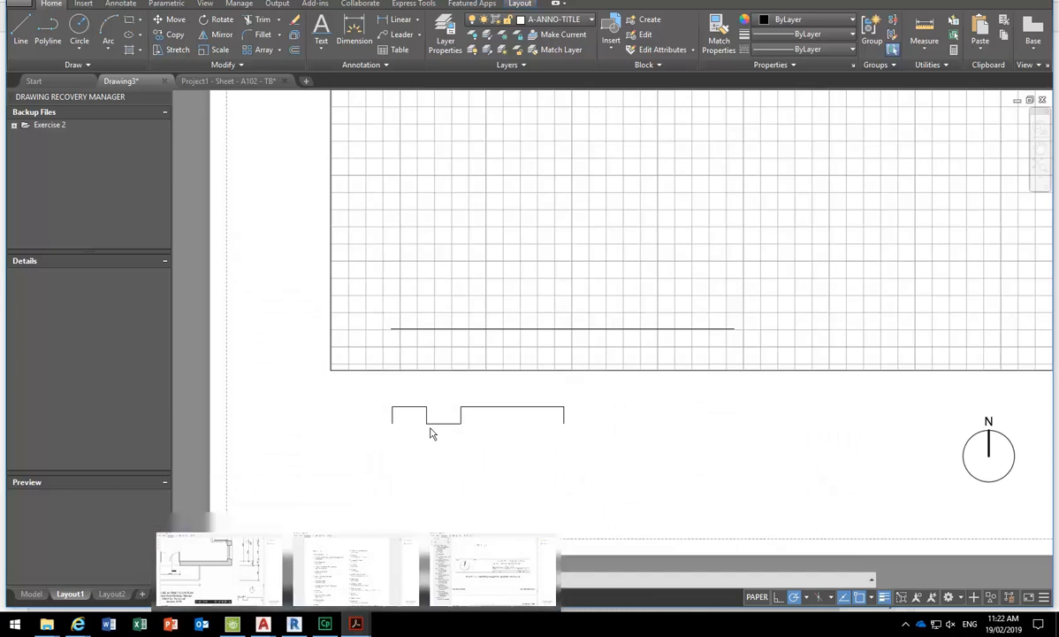
click(321, 46)
click(324, 94)
scroll(384, 408, up, 2)
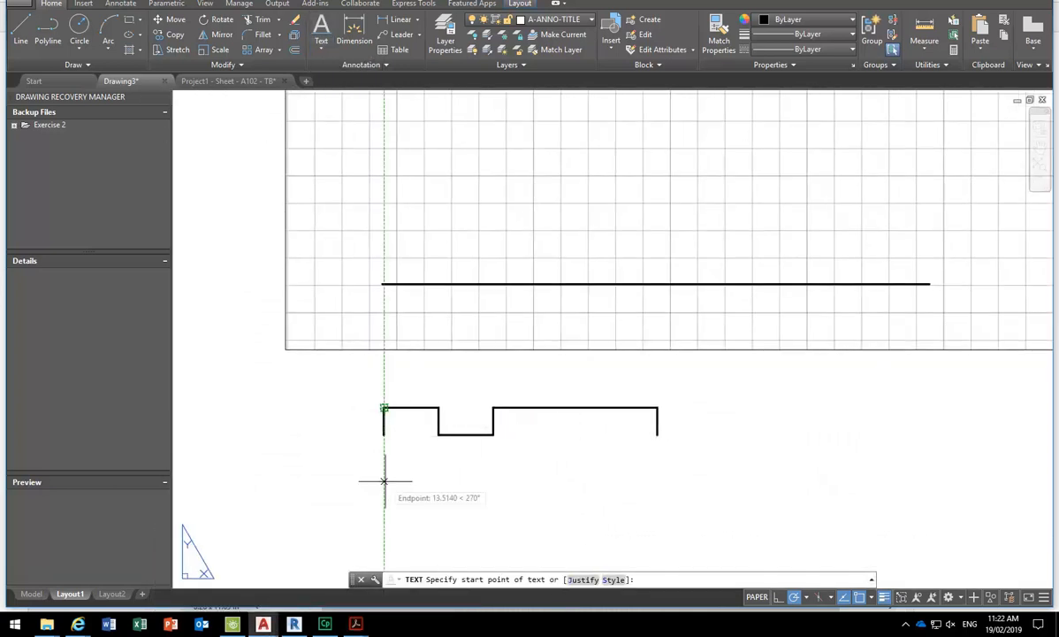
scroll(384, 480, up, 2)
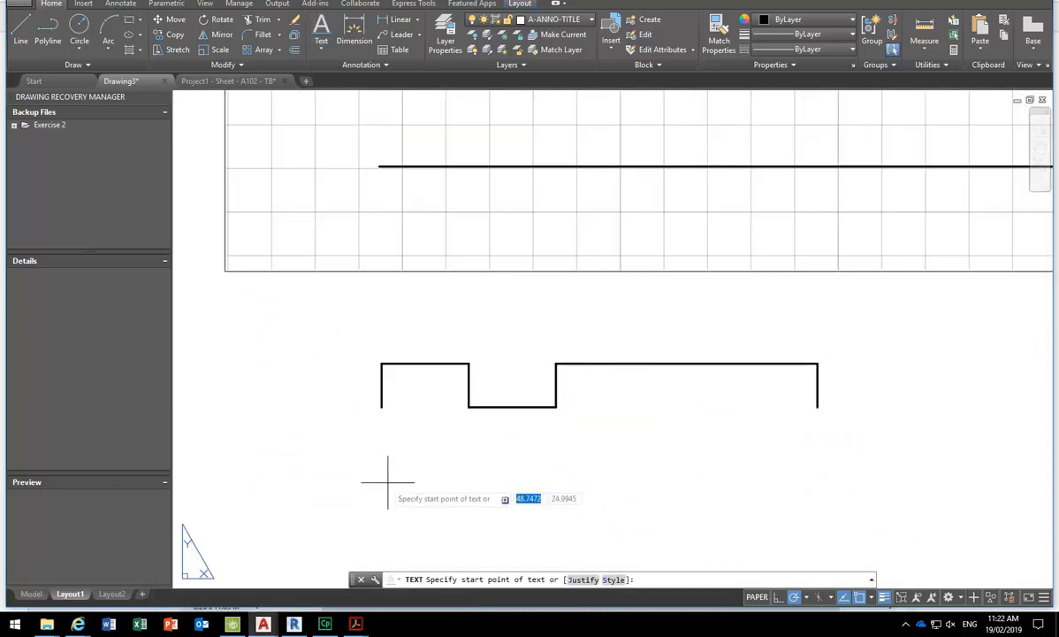
click(370, 430)
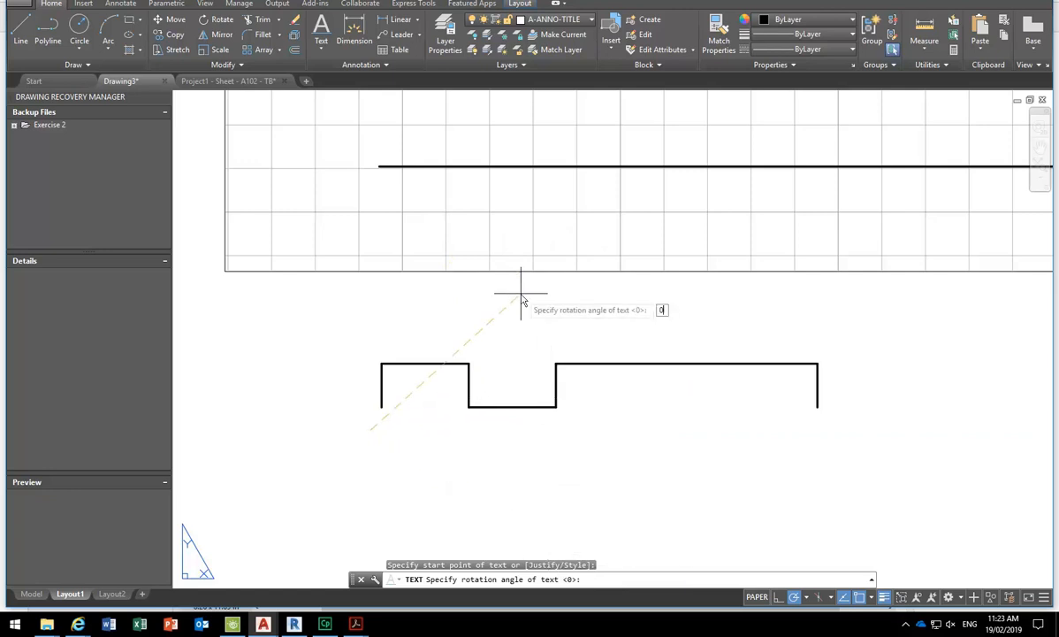
key(Return)
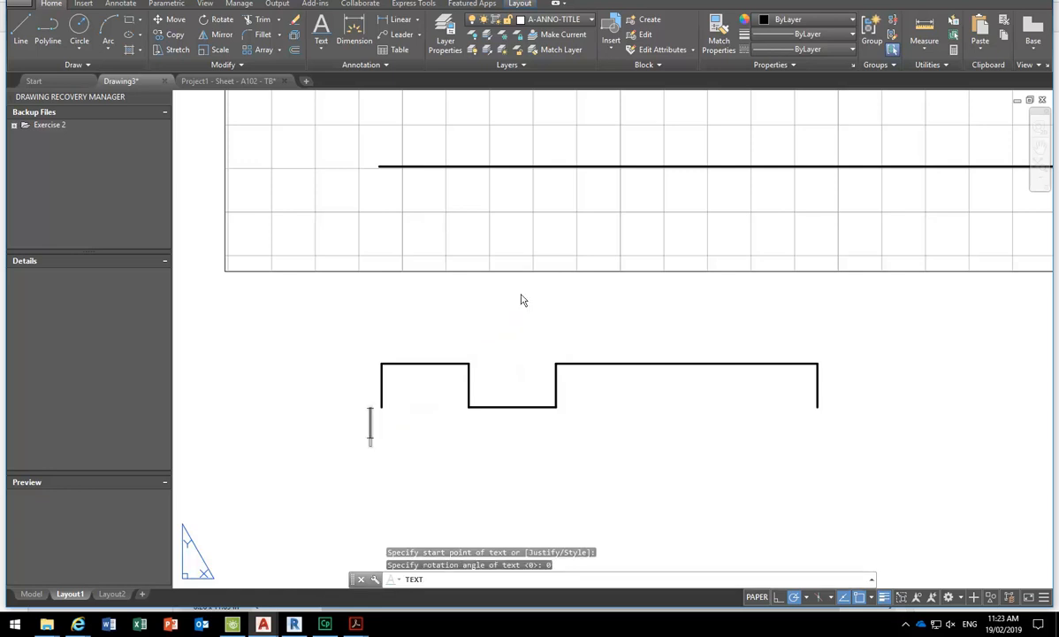
text(0)
key(Return)
key(Return)
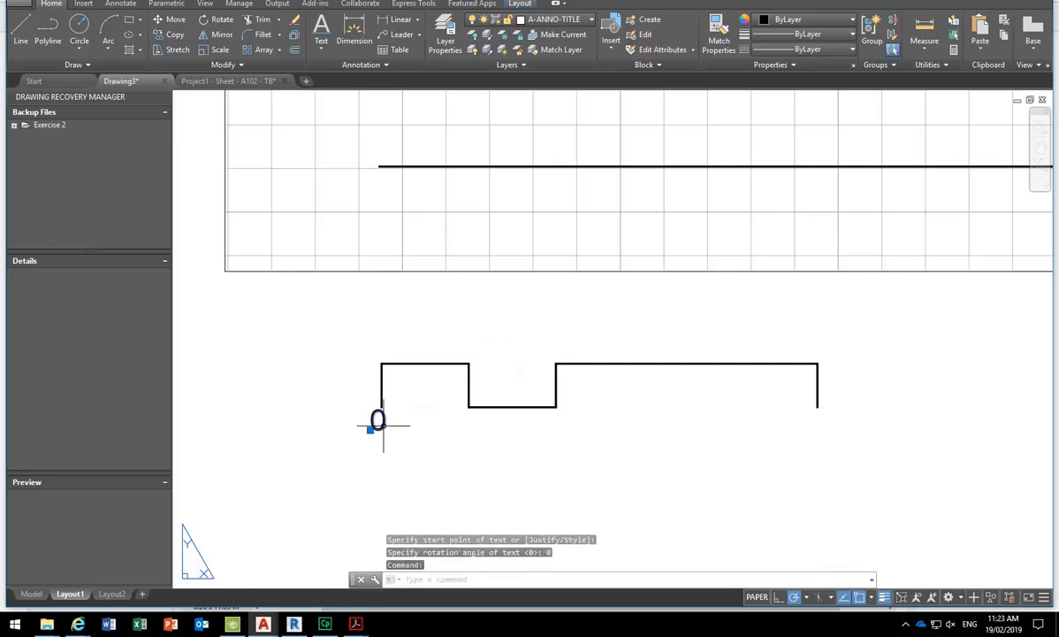
- Move the 0 label down so it sits centred beneath the scale bar's first vertical line with a small gap
scroll(363, 438, up, 2)
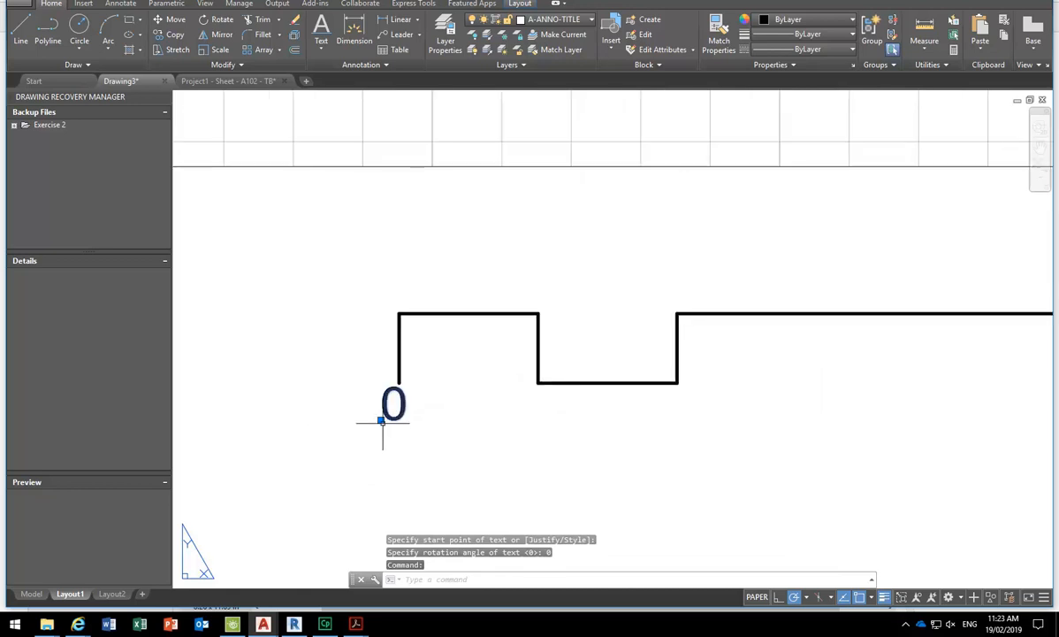
click(381, 421)
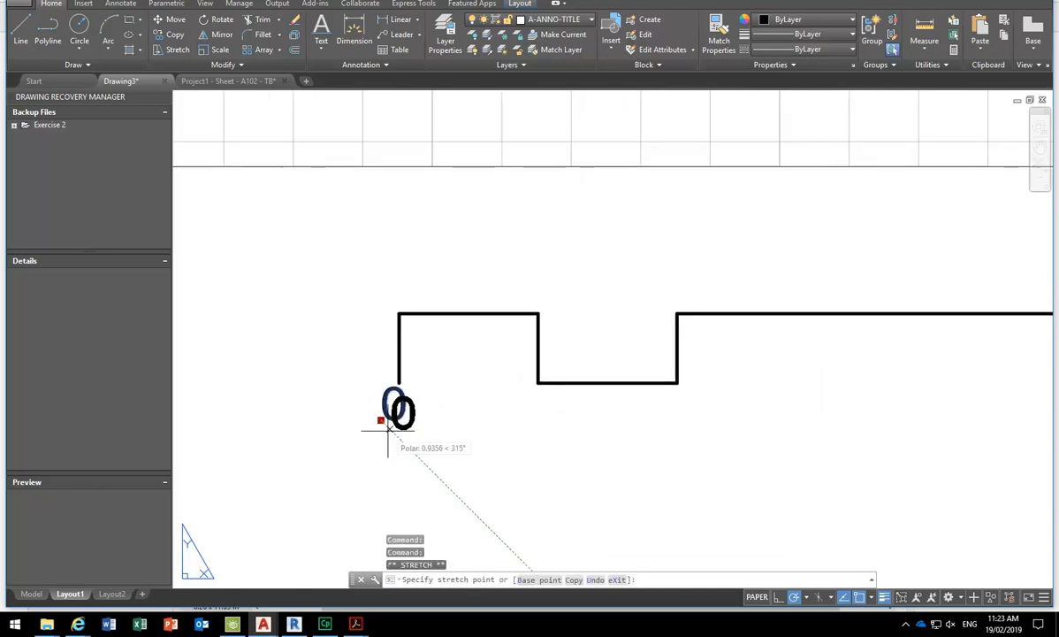
scroll(386, 429, up, 2)
click(384, 430)
scroll(310, 389, down, 2)
- Copy the 0 label from the first vertical line's lower end to the second vertical line's lower end
click(168, 35)
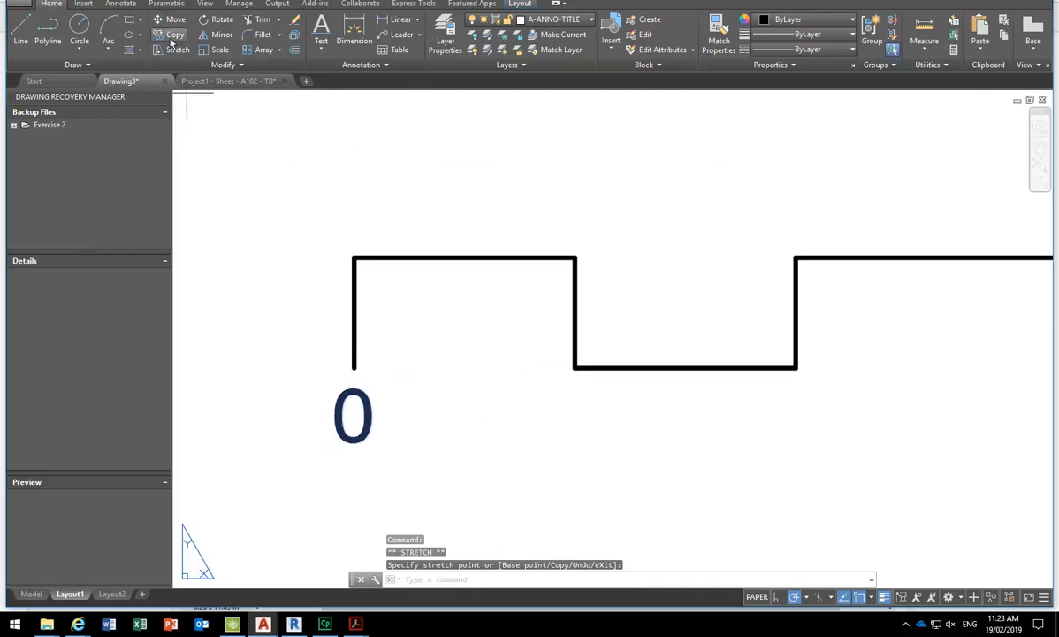
click(354, 369)
click(575, 369)
key(Escape)
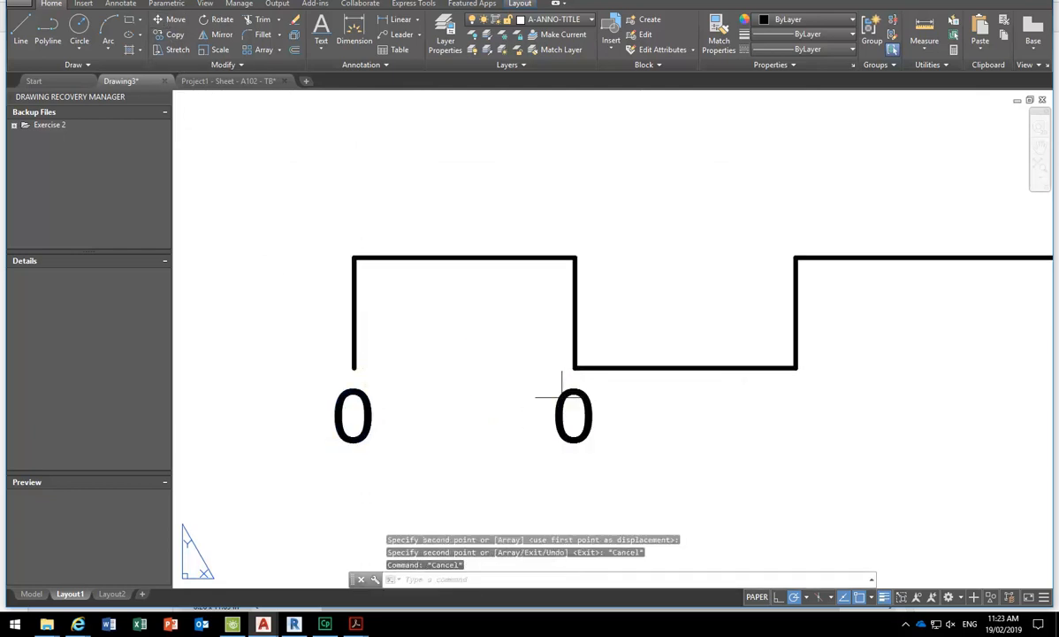
- Change the copied label beneath the scale bar's second vertical line to 0.5
double_click(560, 419)
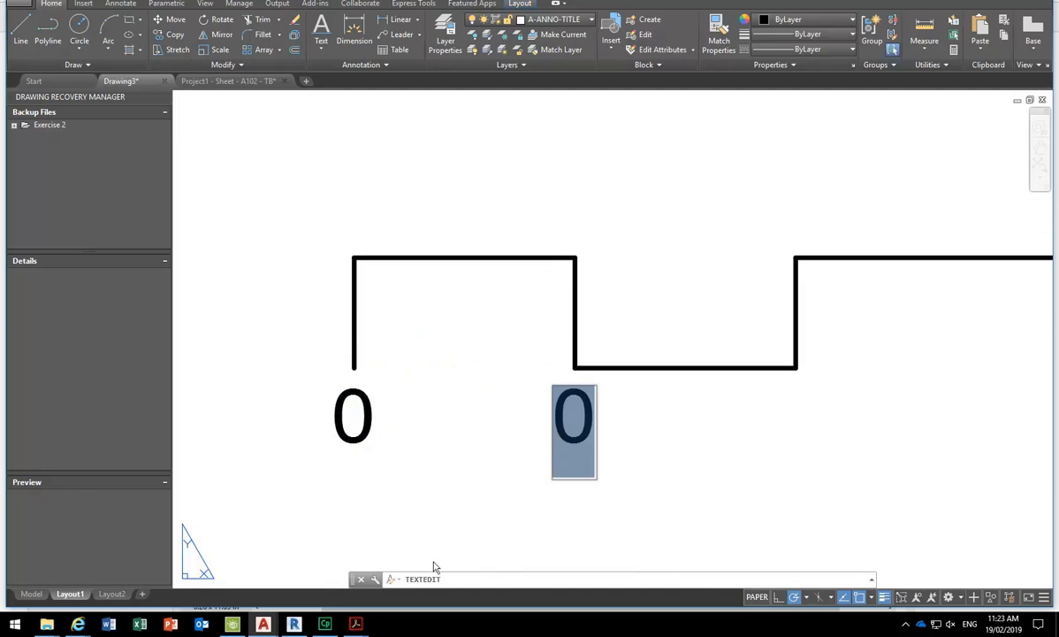
mouse_move(356, 623)
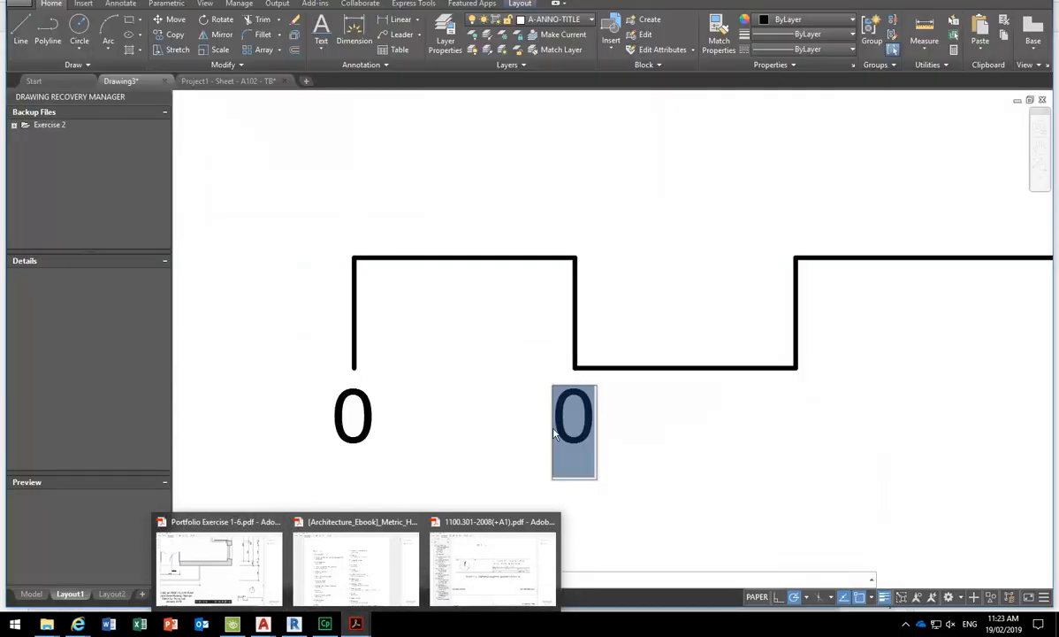
click(593, 431)
text(.5)
key(Return)
scroll(471, 436, down, 4)
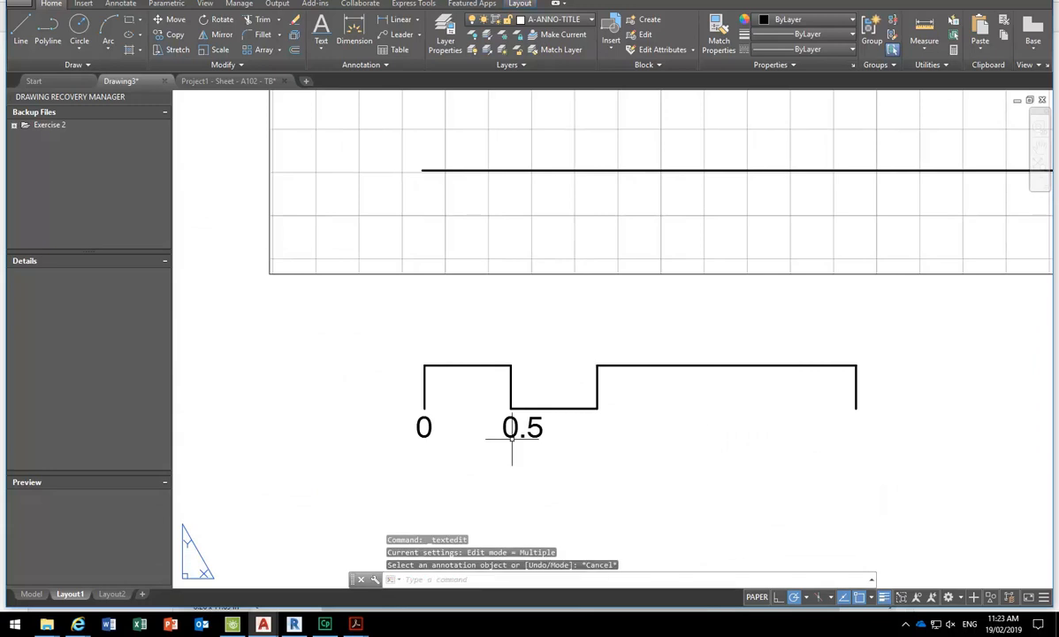
- Copy the 0.5 label to the third vertical line's lower end and change the copy's text to 1
click(512, 428)
click(168, 34)
scroll(536, 376, up, 4)
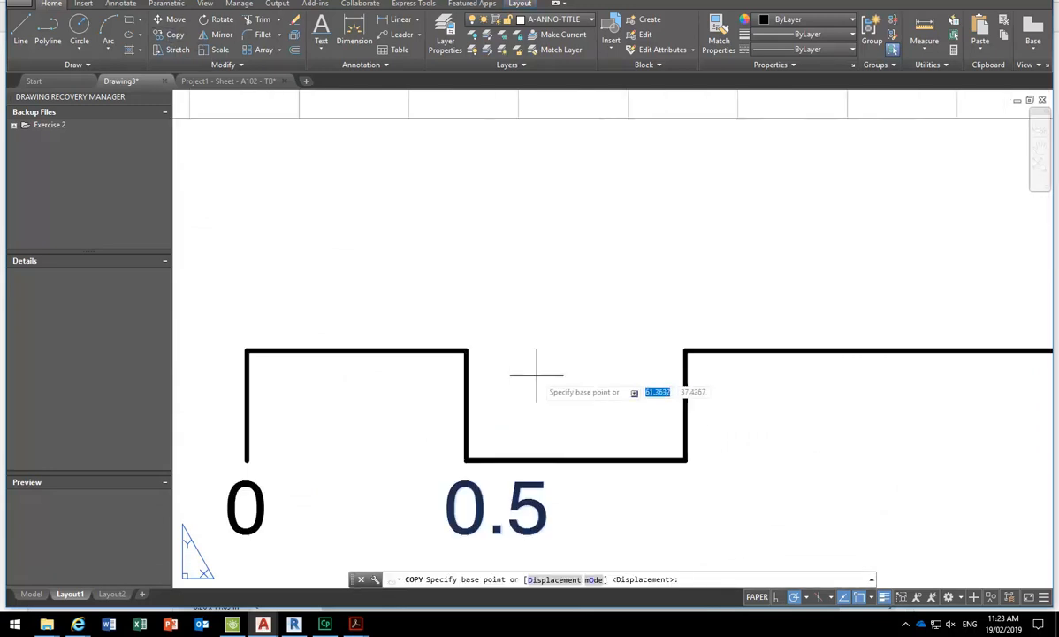
click(510, 409)
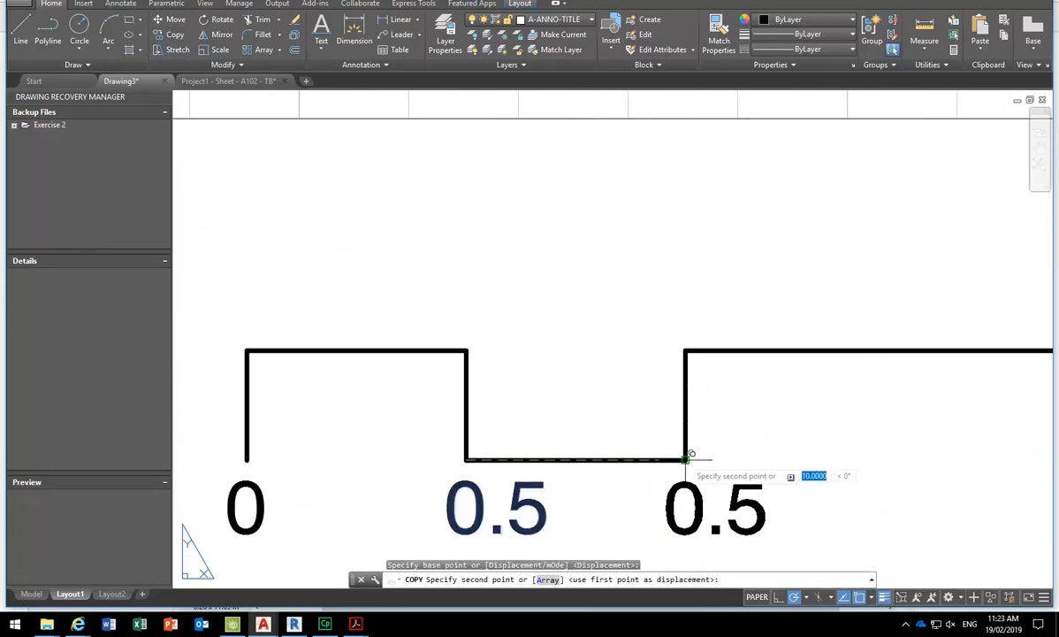
click(687, 458)
key(Escape)
double_click(669, 500)
text(1)
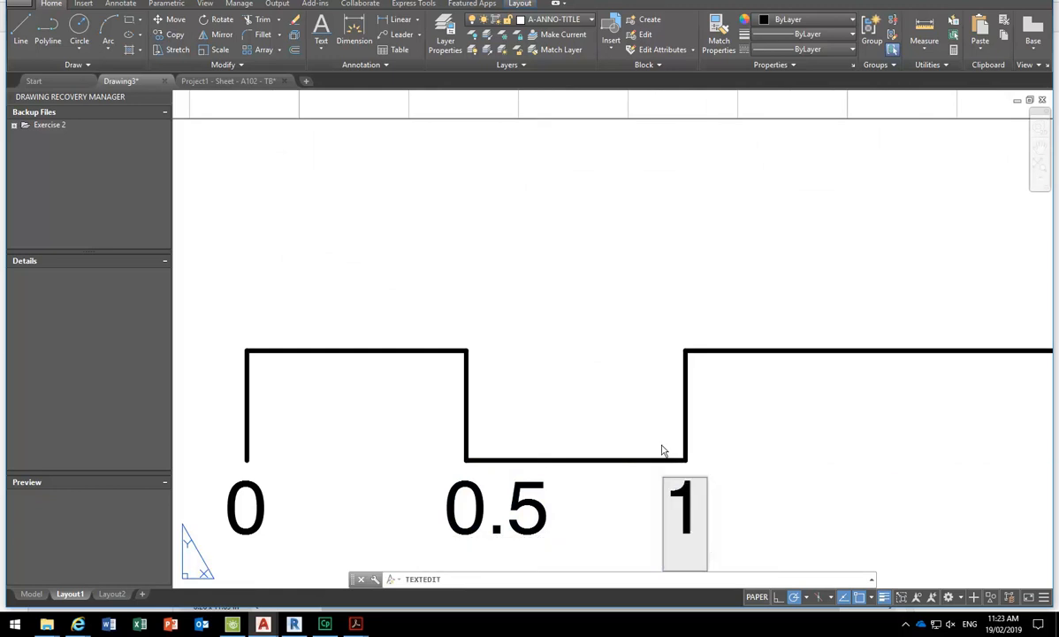
click(559, 331)
scroll(558, 330, down, 2)
key(Escape)
- Delete the 0.5 label beneath the scale bar's second vertical line
click(502, 378)
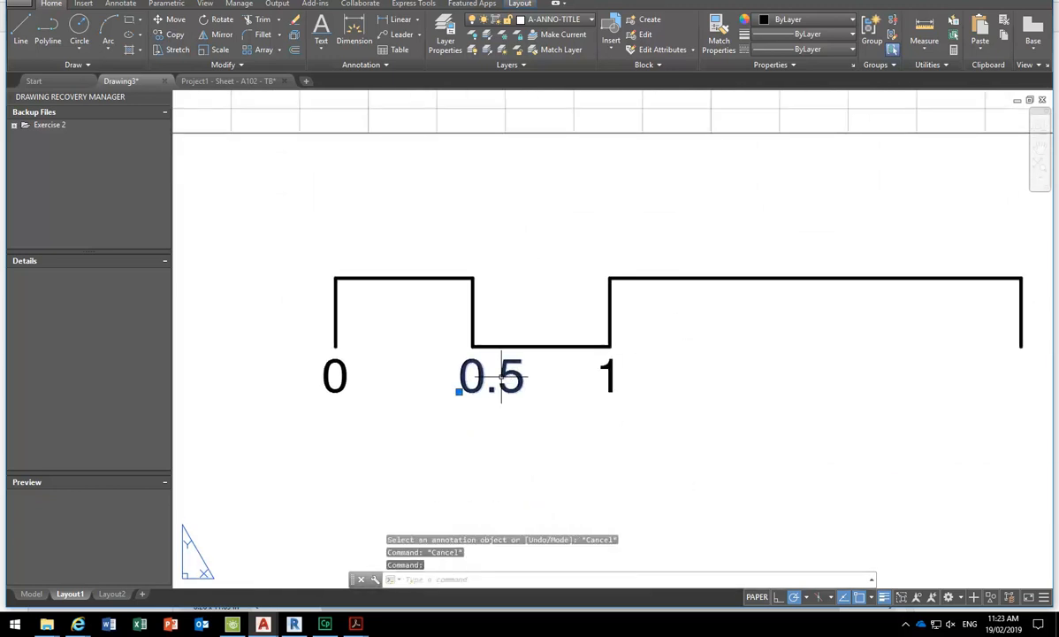
key(Delete)
- Copy the 1 label from the third vertical line's lower end to the last vertical line's lower end
middle_drag(501, 377, 442, 407)
middle_drag(472, 404, 458, 413)
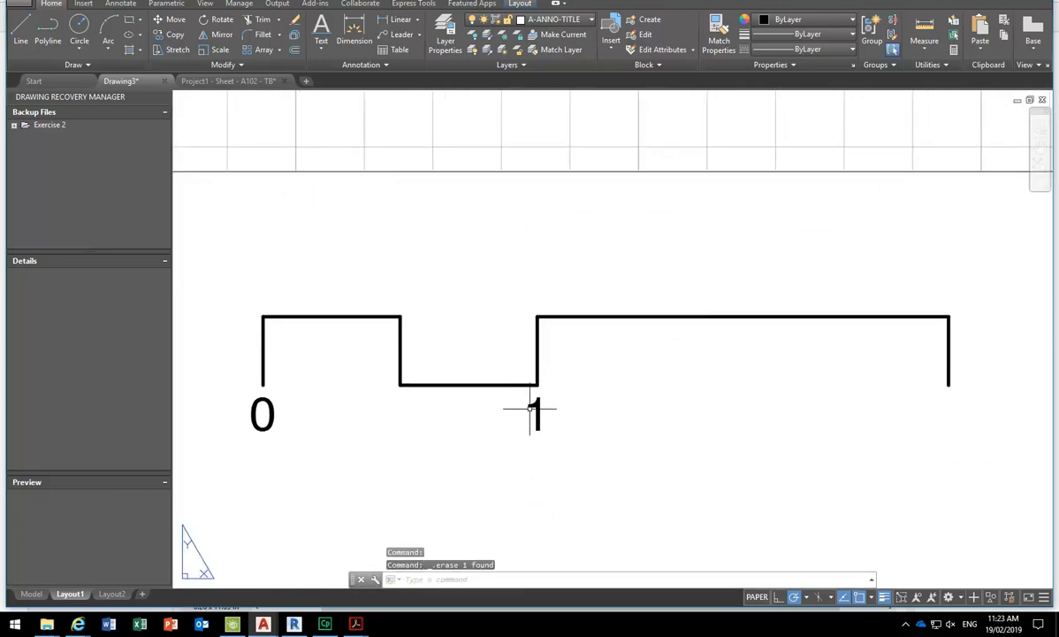
click(533, 406)
click(170, 34)
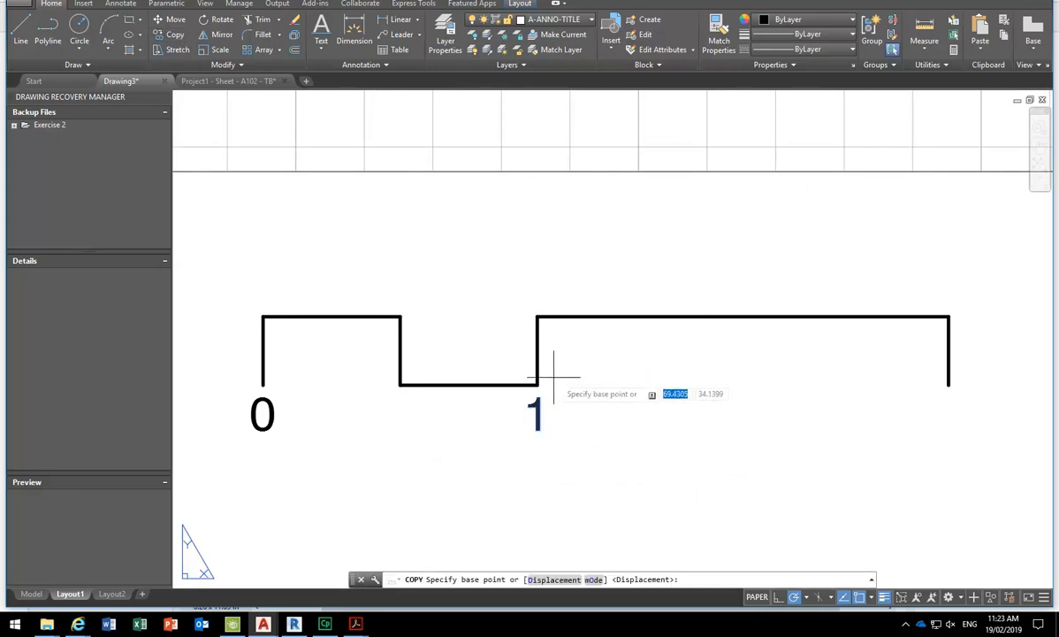
click(536, 385)
click(949, 385)
key(Escape)
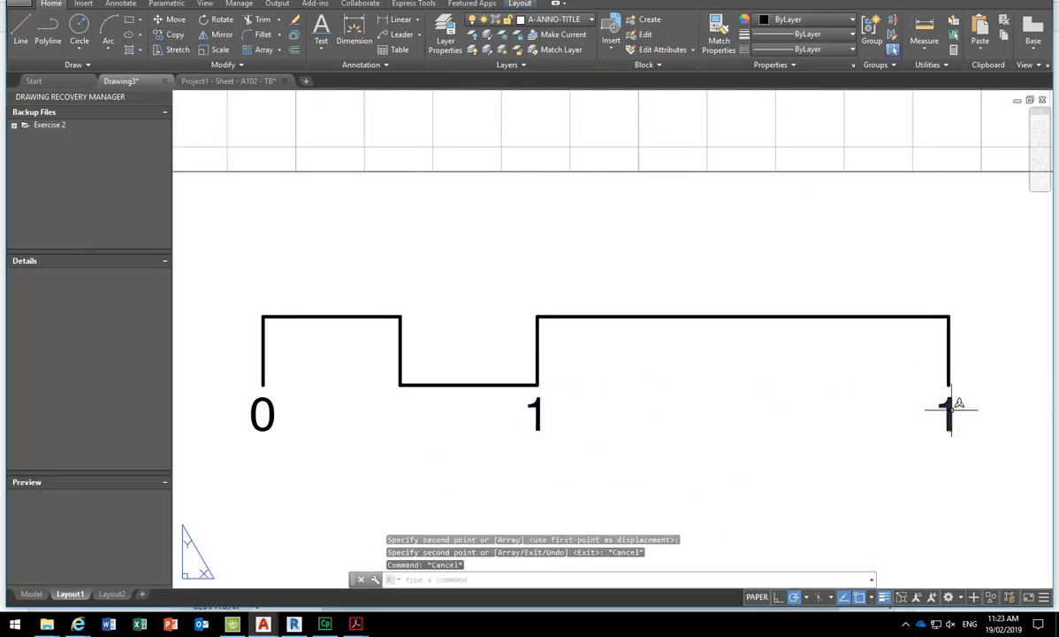
- Change the label beneath the scale bar's last vertical line to 2.5
double_click(939, 423)
text(2)
text(,)
key(BackSpace)
text(.5)
key(Return)
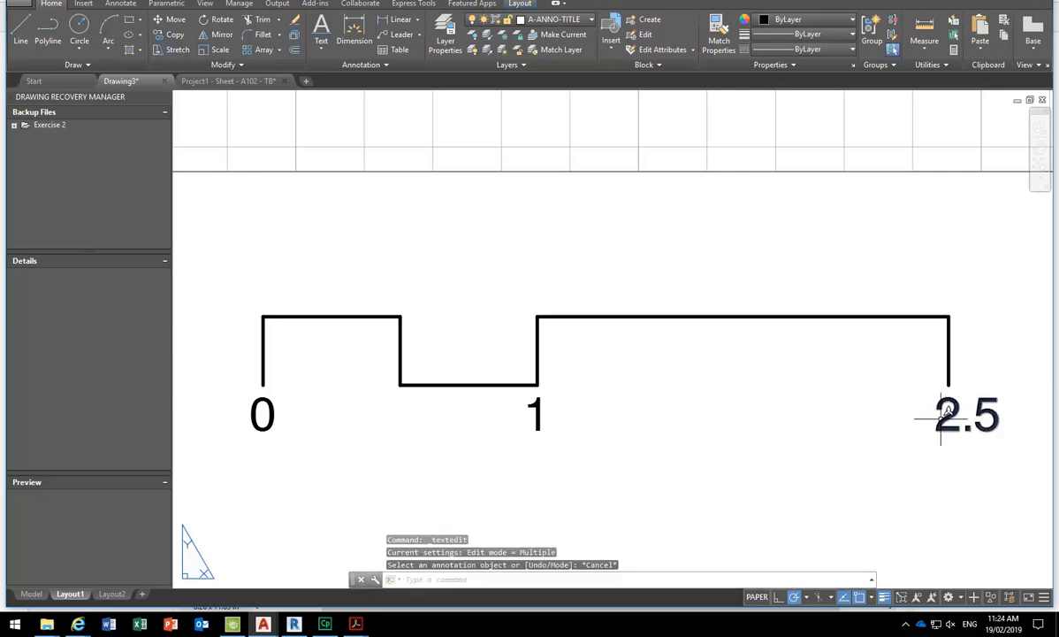
key(Escape)
- Move the 2.5 label about 1.18 mm to the left so it sits centred beneath the last vertical line
middle_drag(944, 416, 878, 419)
scroll(878, 422, up, 4)
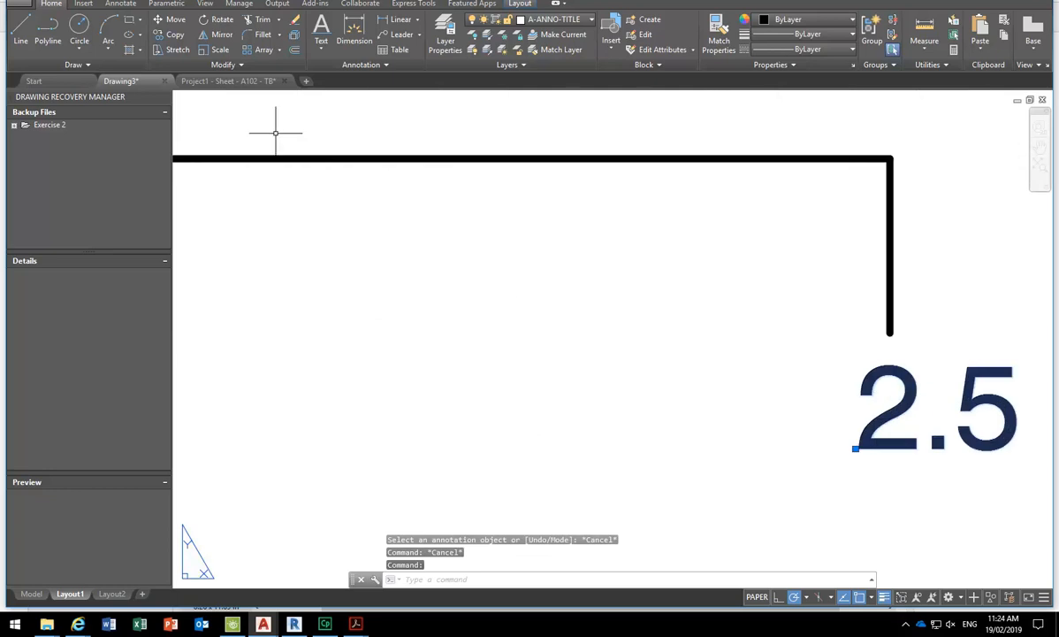
click(159, 19)
click(834, 519)
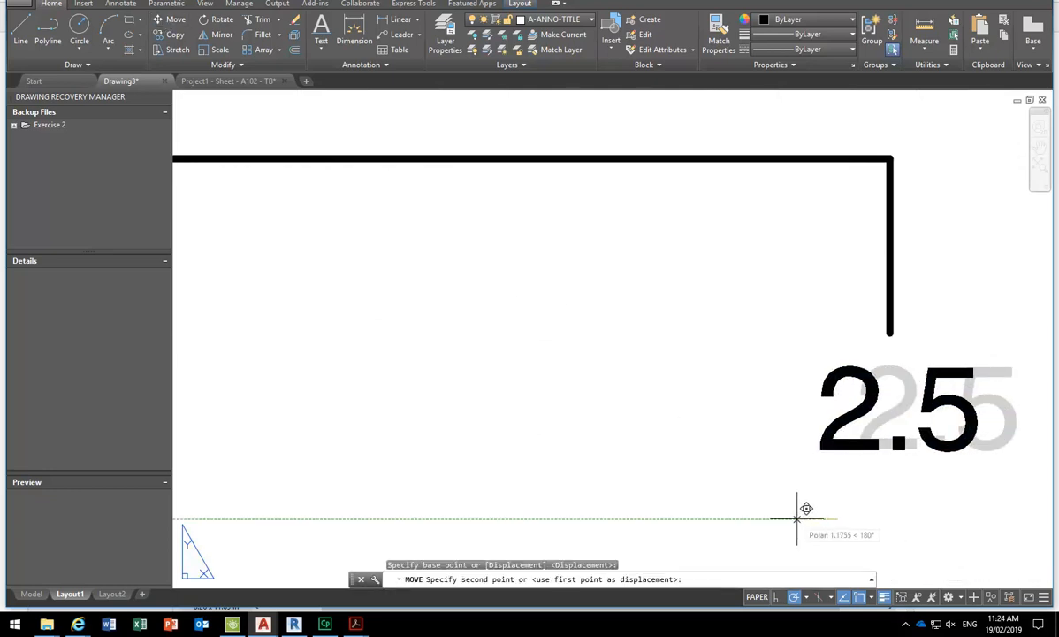
click(797, 519)
- Copy the 0 label about 9.45 mm straight up, just above the start of the scale bar
scroll(649, 447, down, 5)
middle_drag(639, 454, 870, 463)
middle_drag(633, 421, 717, 422)
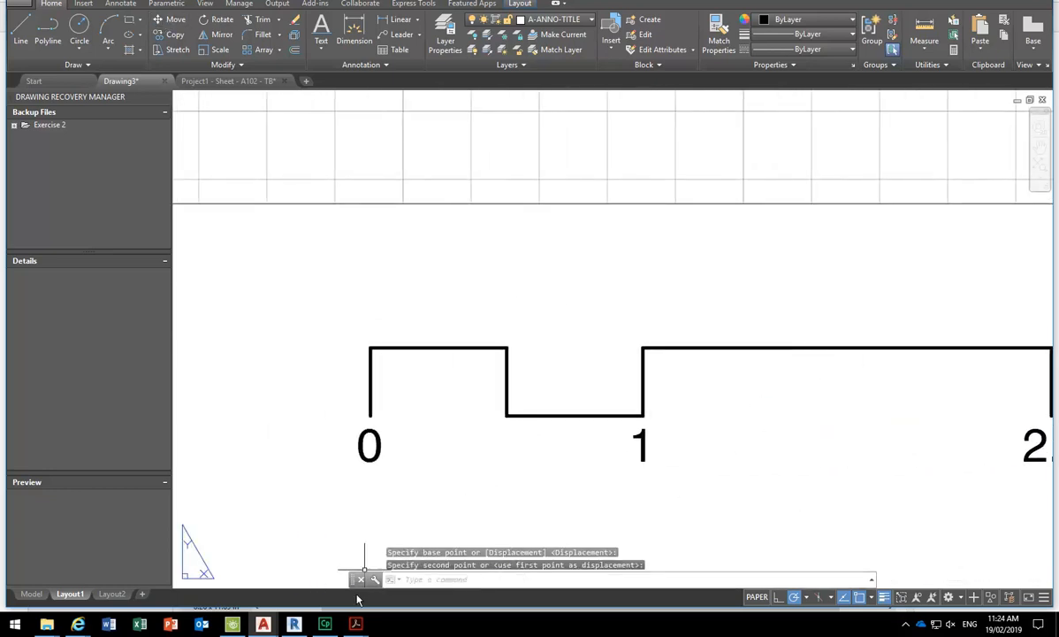
mouse_move(356, 623)
mouse_move(248, 572)
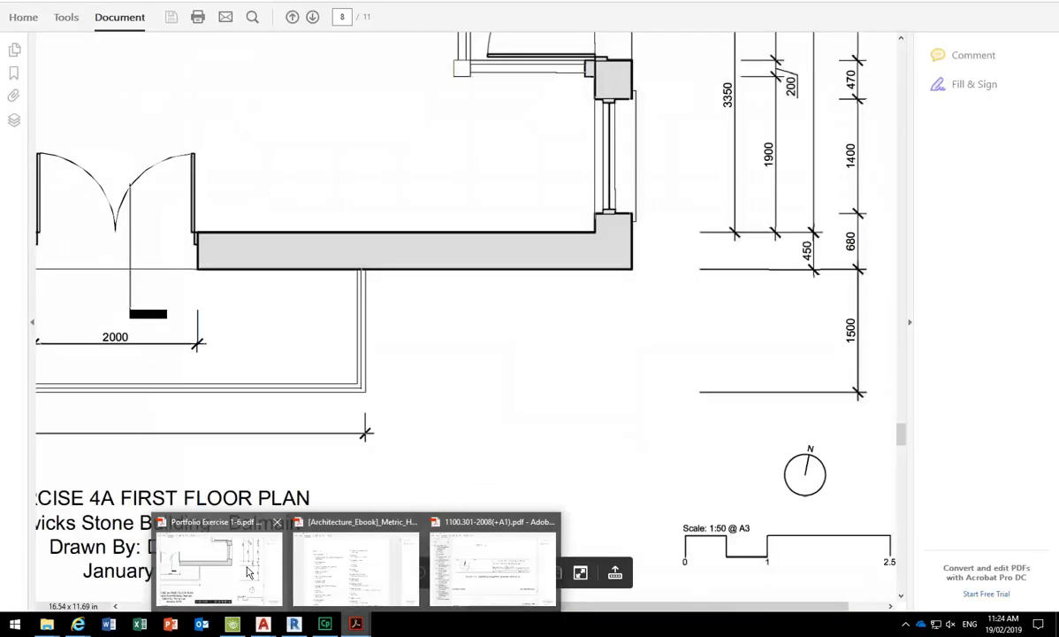
scroll(425, 422, down, 4)
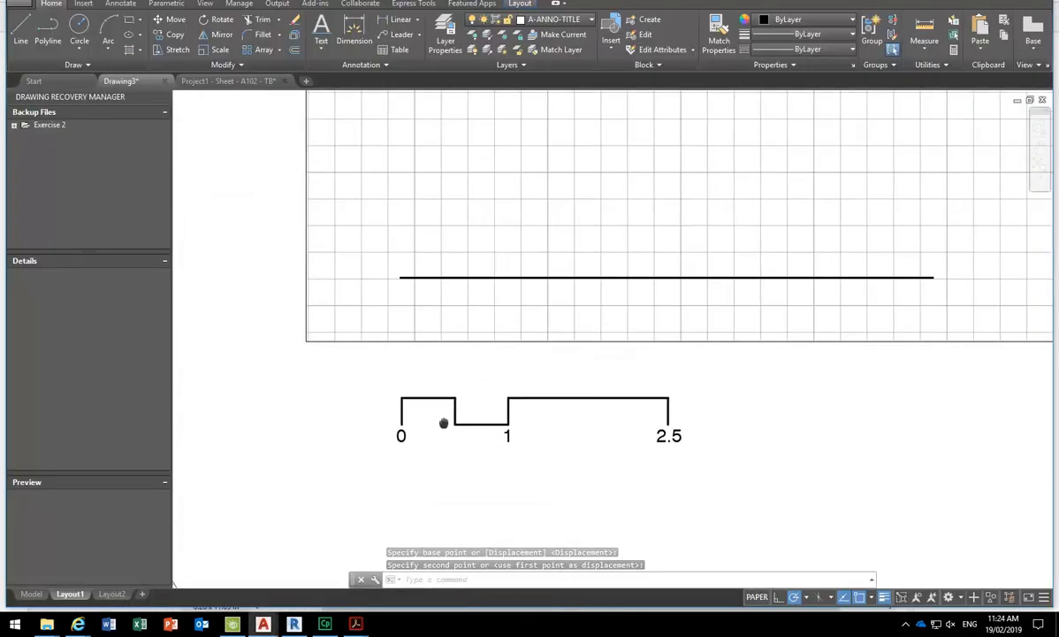
scroll(411, 446, up, 2)
key(Escape)
key(Escape)
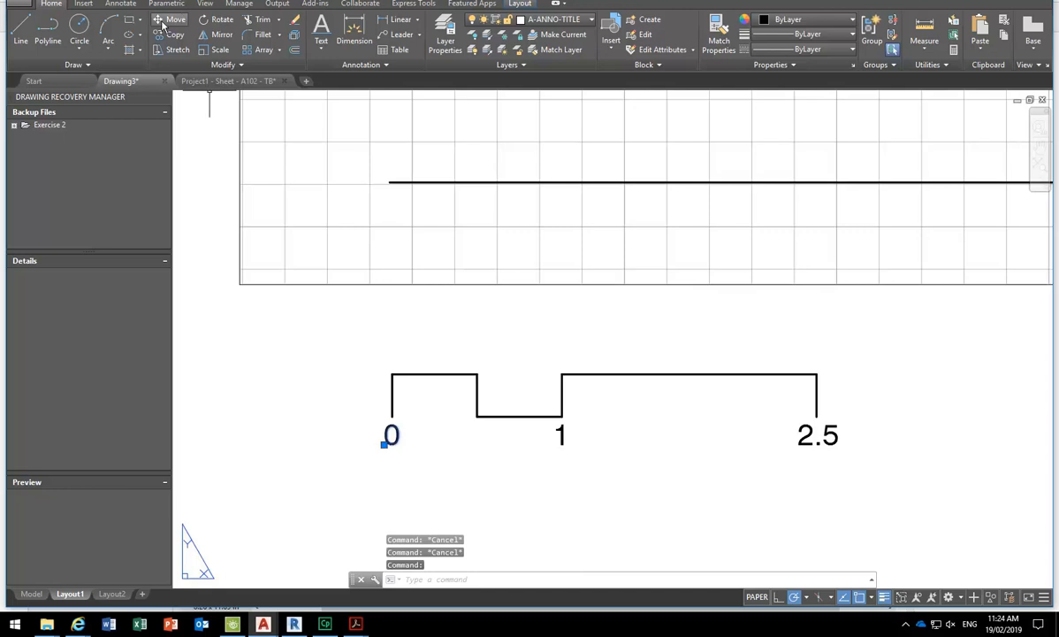
text(co)
key(Return)
scroll(389, 437, up, 2)
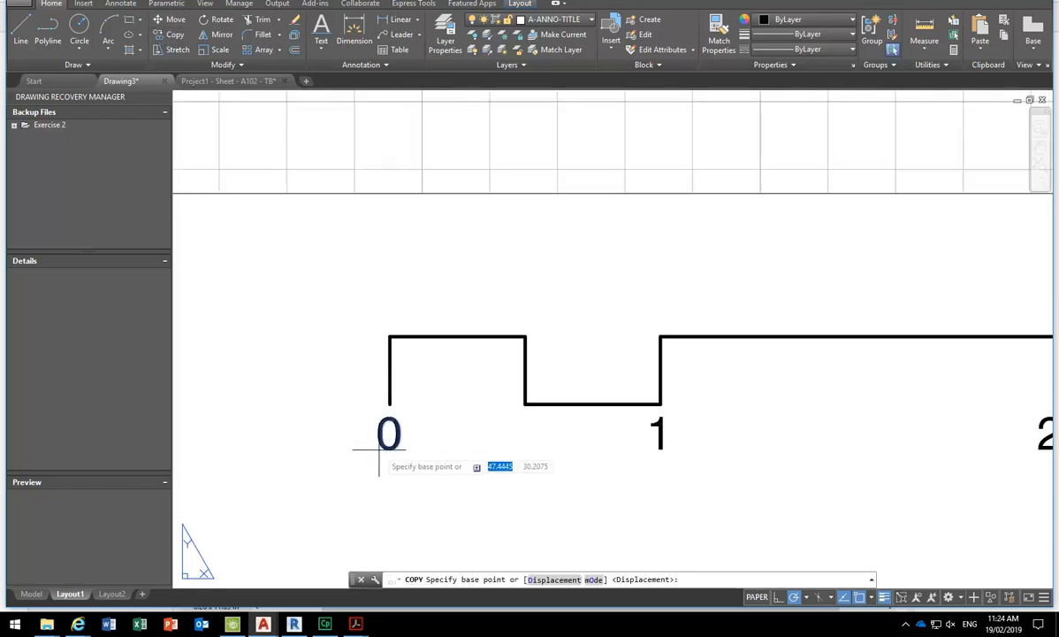
click(377, 450)
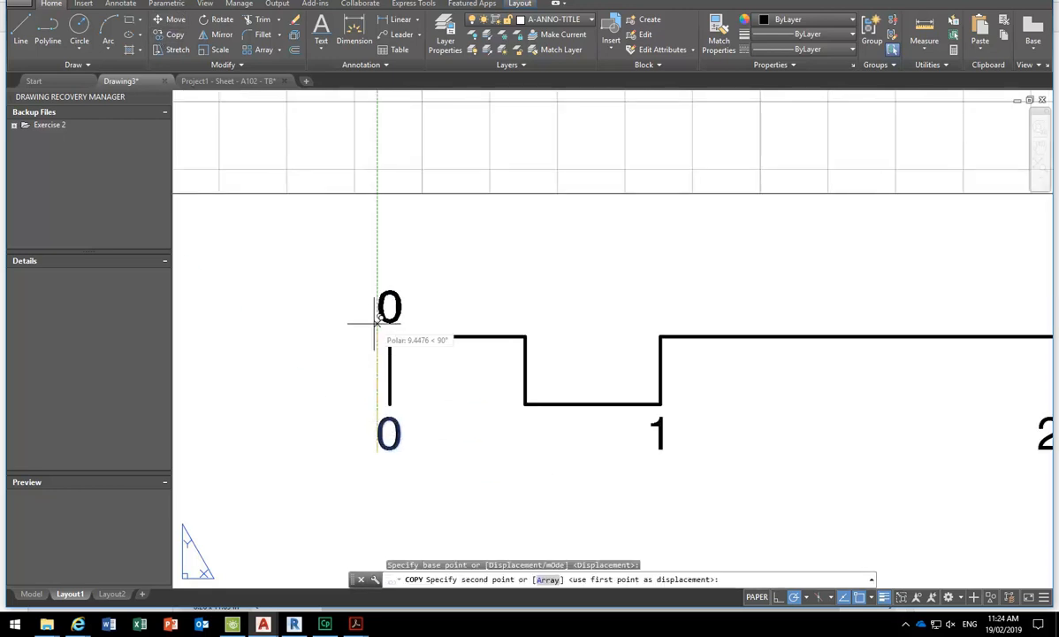
click(376, 323)
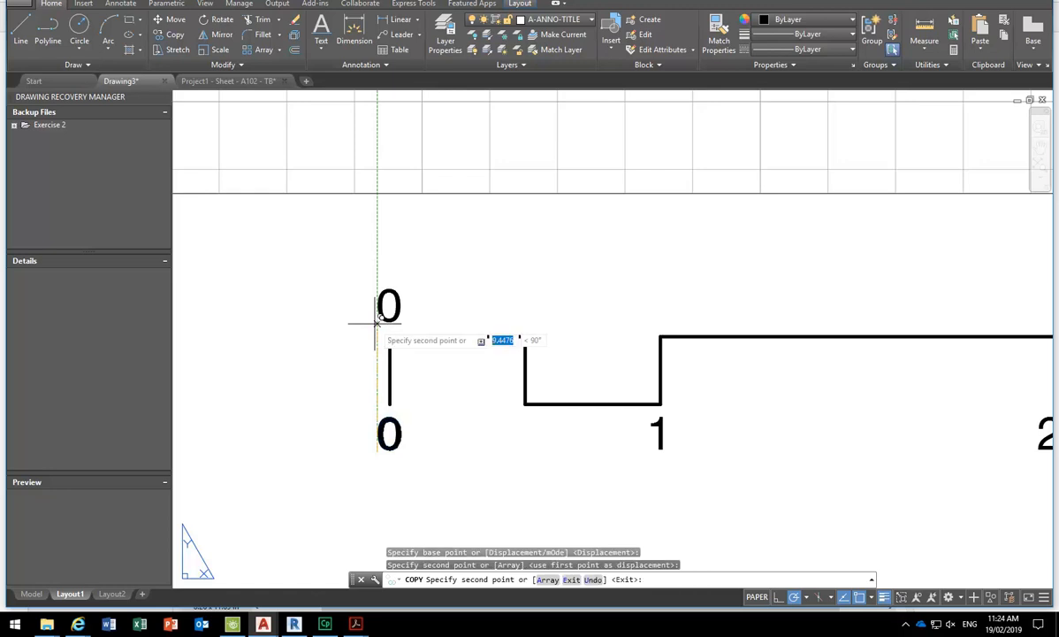
key(Escape)
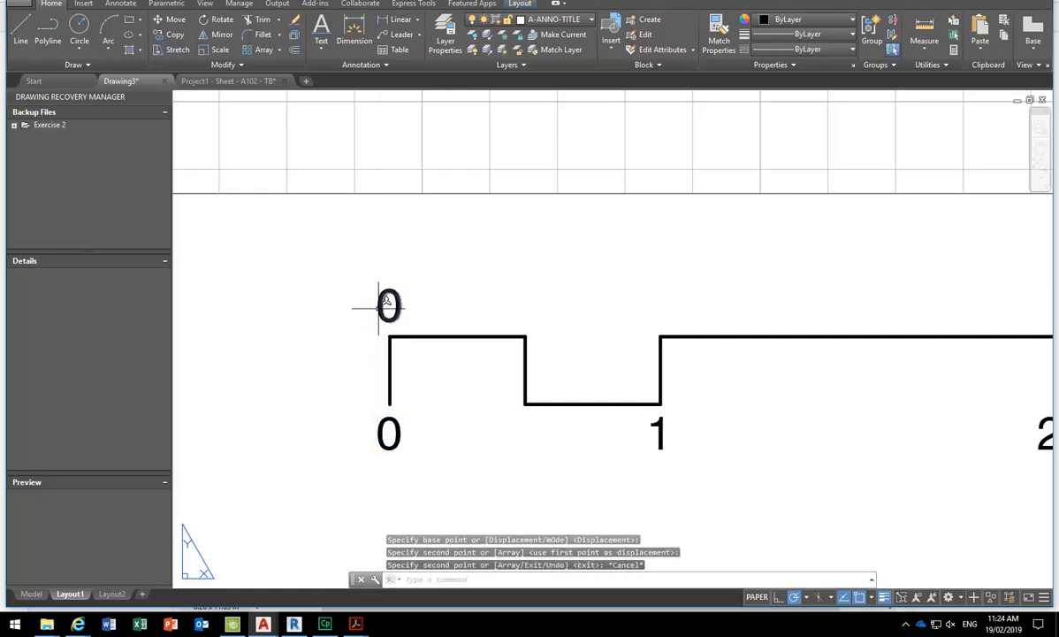
- Change the copied label above the scale bar to "Scale: 1:50"
double_click(380, 309)
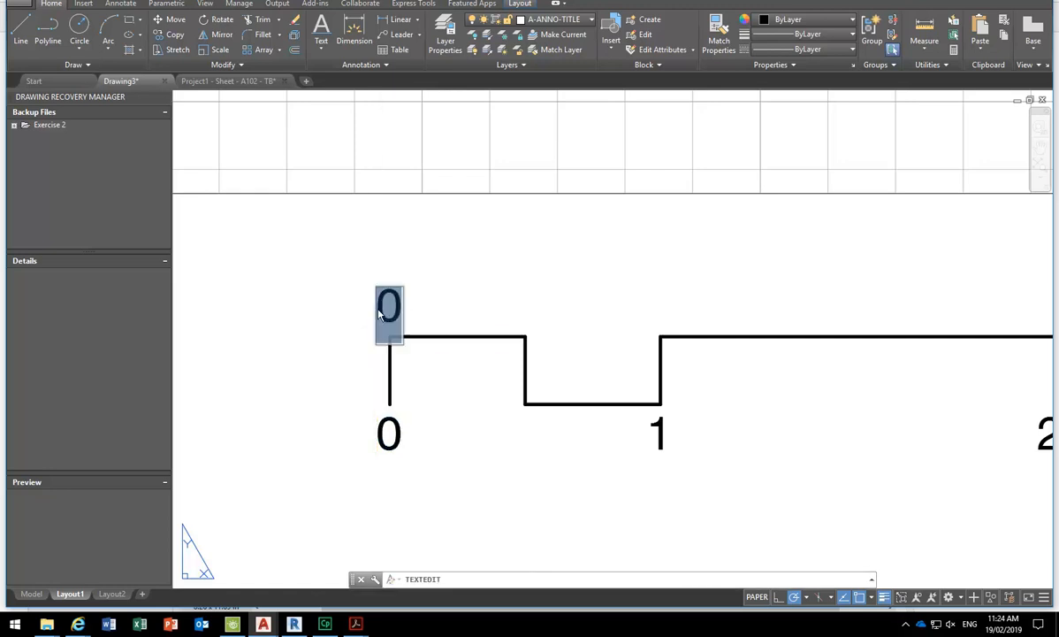
text(1:5)
key(BackSpace)
key(BackSpace)
key(BackSpace)
text(Sca)
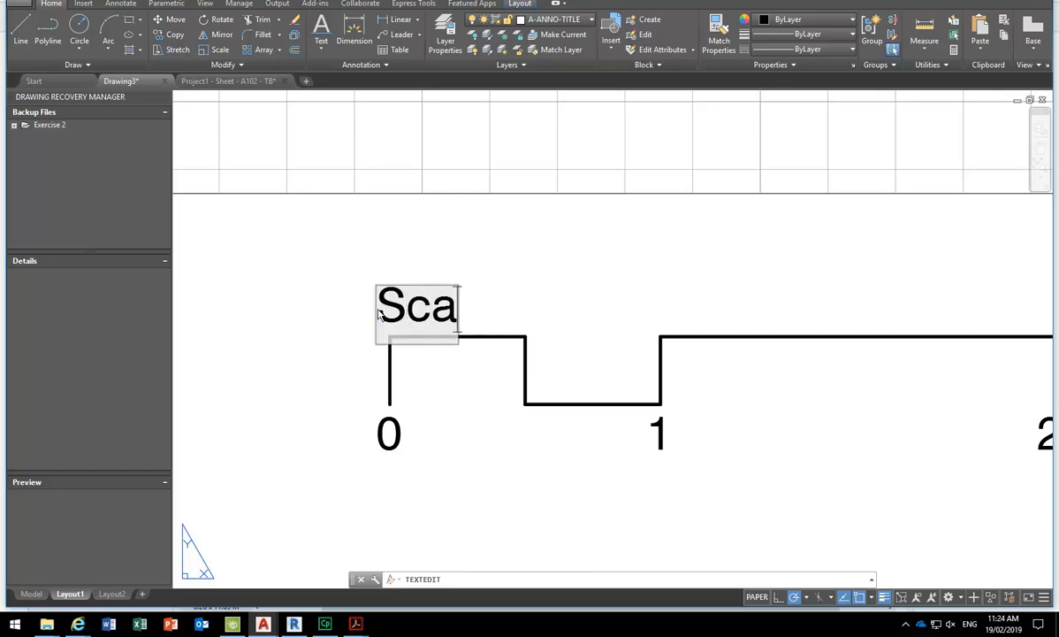
text(le: )
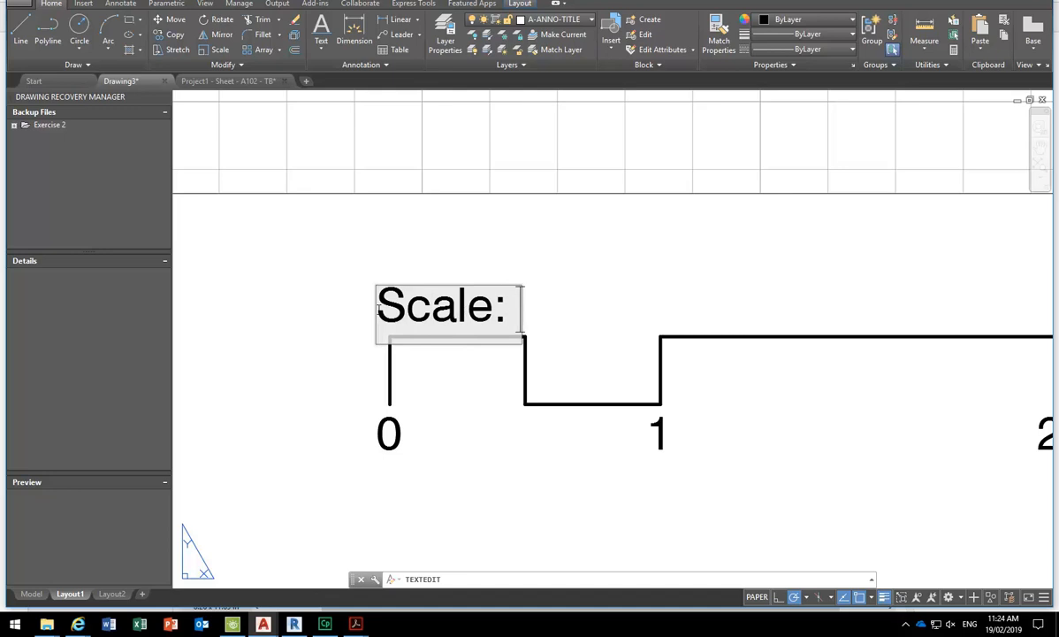
text(1:50)
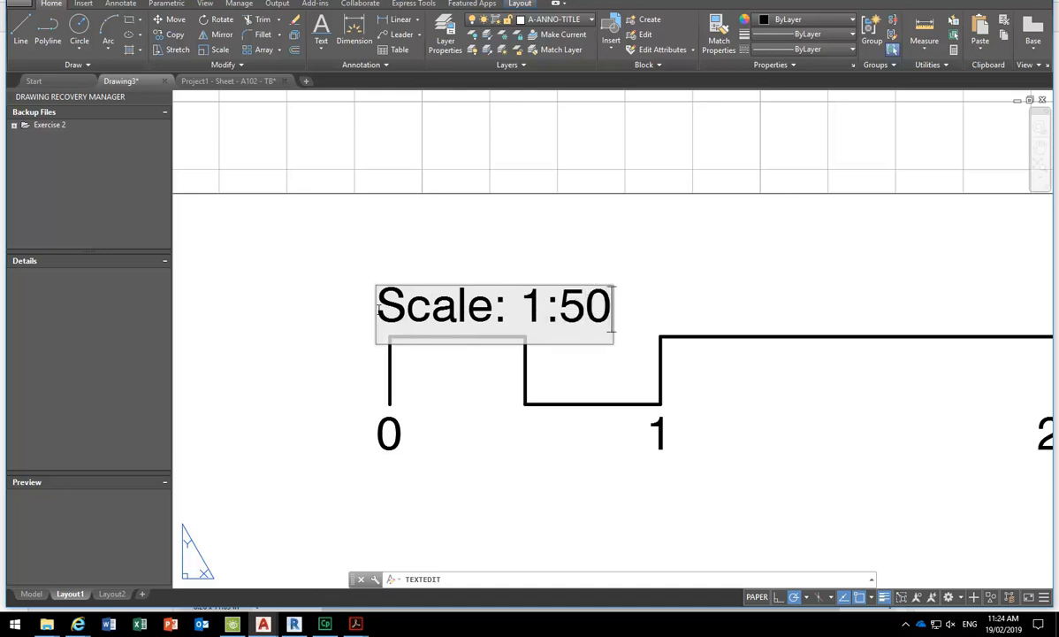
click(332, 266)
right_click(349, 236)
click(358, 244)
- Move the "Scale: 1:50" label slightly up to widen its gap above the scale bar
click(398, 303)
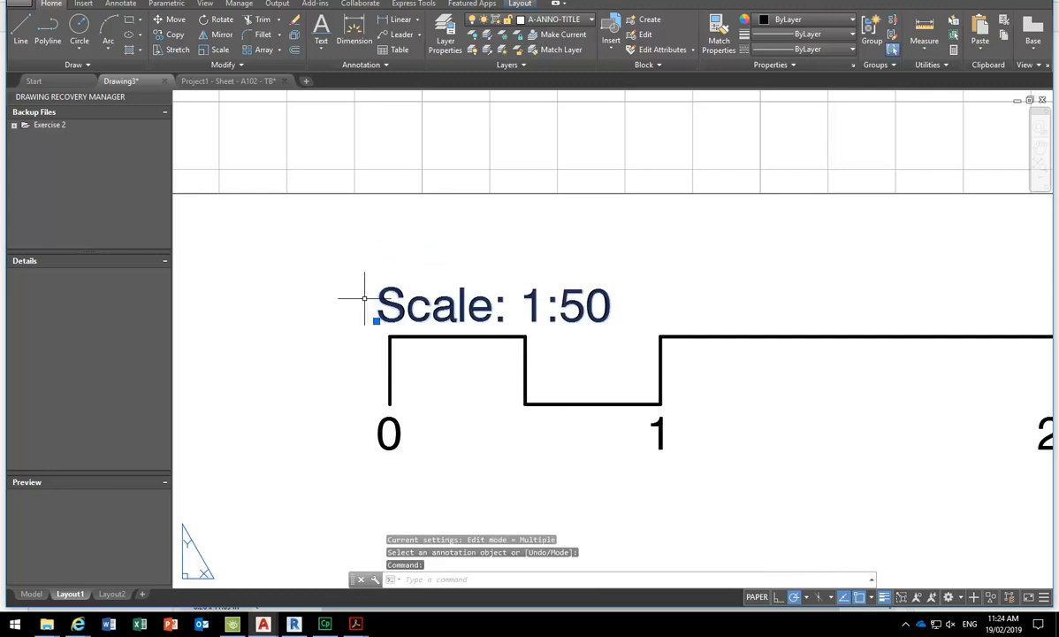
key(Return)
click(314, 371)
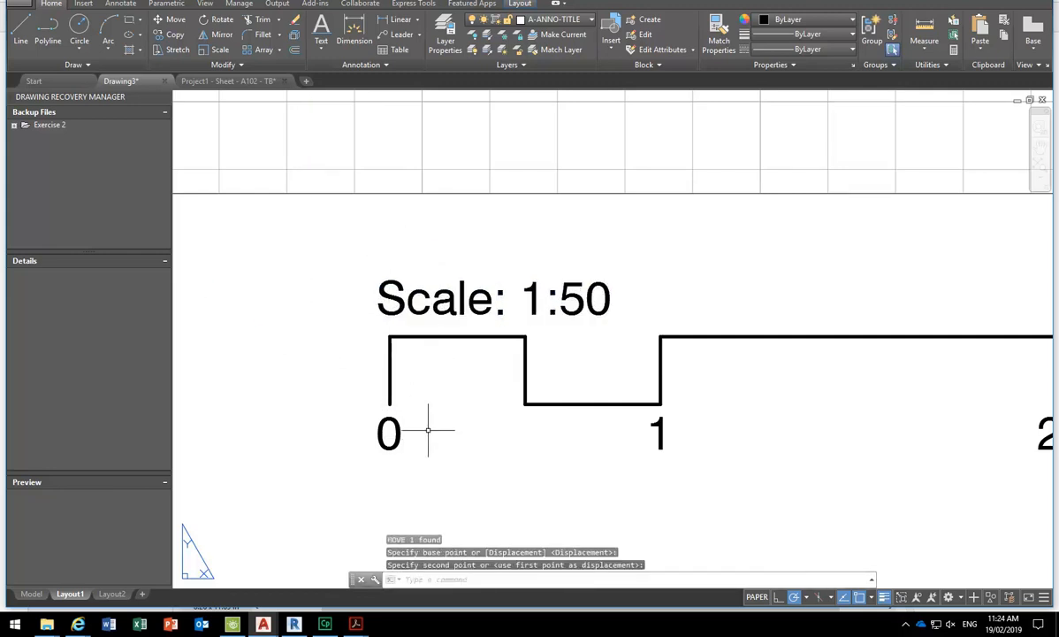
- Move the whole scale bar with its labels right and slightly down, in line with and just left of the north symbol
scroll(489, 398, down, 2)
scroll(502, 447, down, 3)
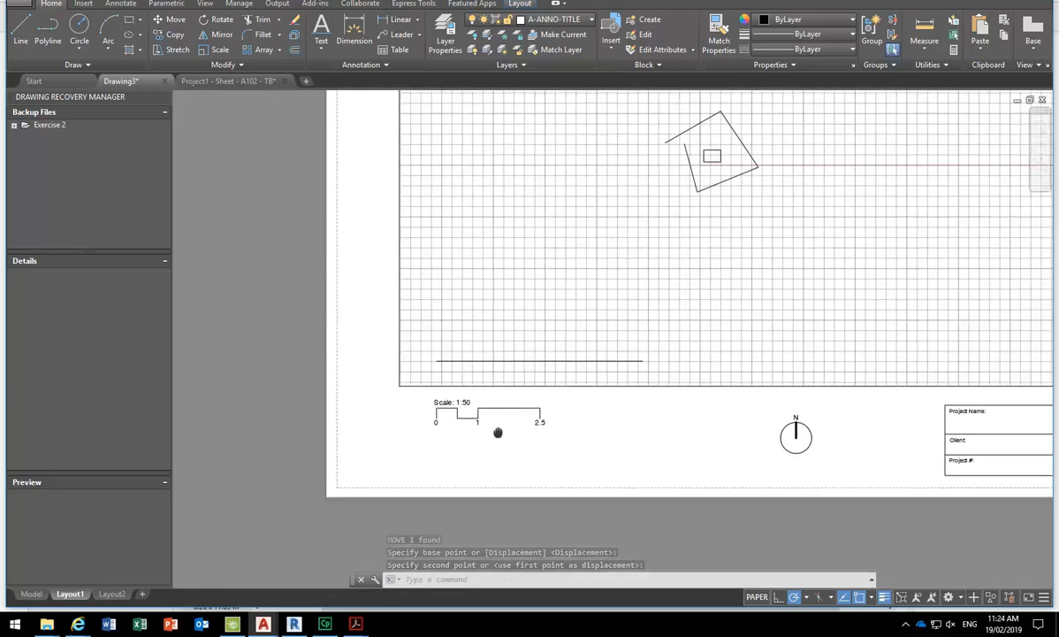
middle_drag(473, 450, 374, 437)
scroll(374, 478, down, 2)
scroll(349, 451, up, 2)
click(313, 444)
click(524, 386)
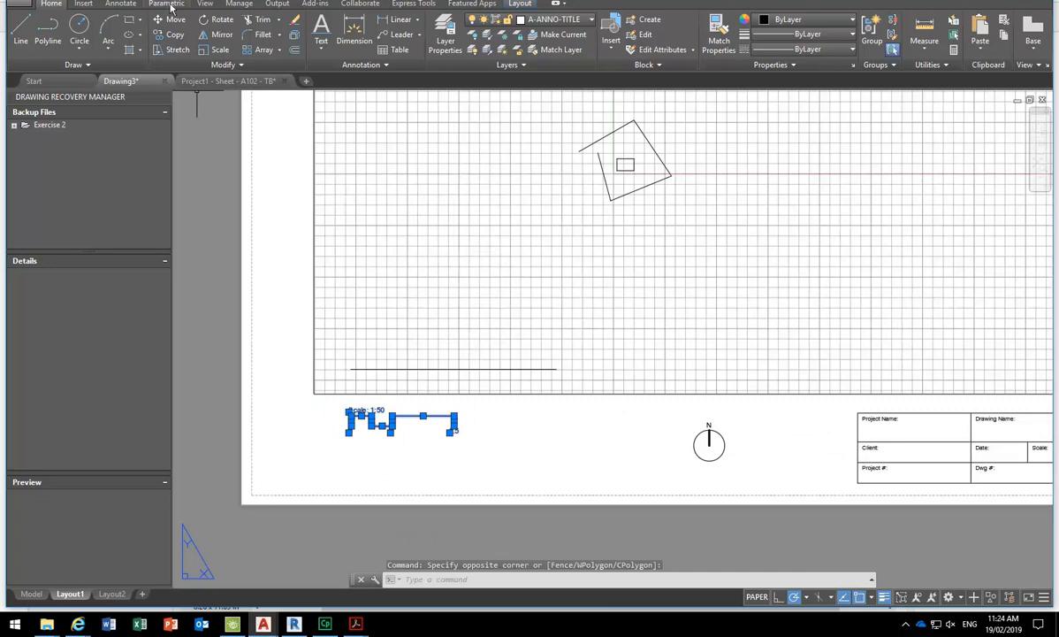
key(Escape)
text(m)
key(Return)
click(327, 436)
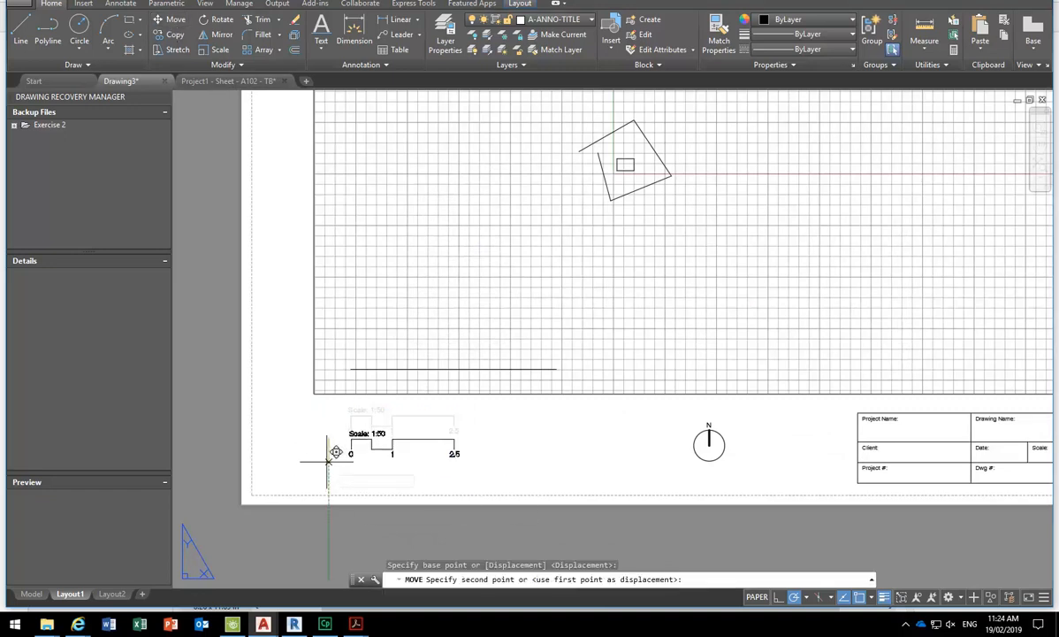
click(506, 453)
scroll(450, 449, down, 3)
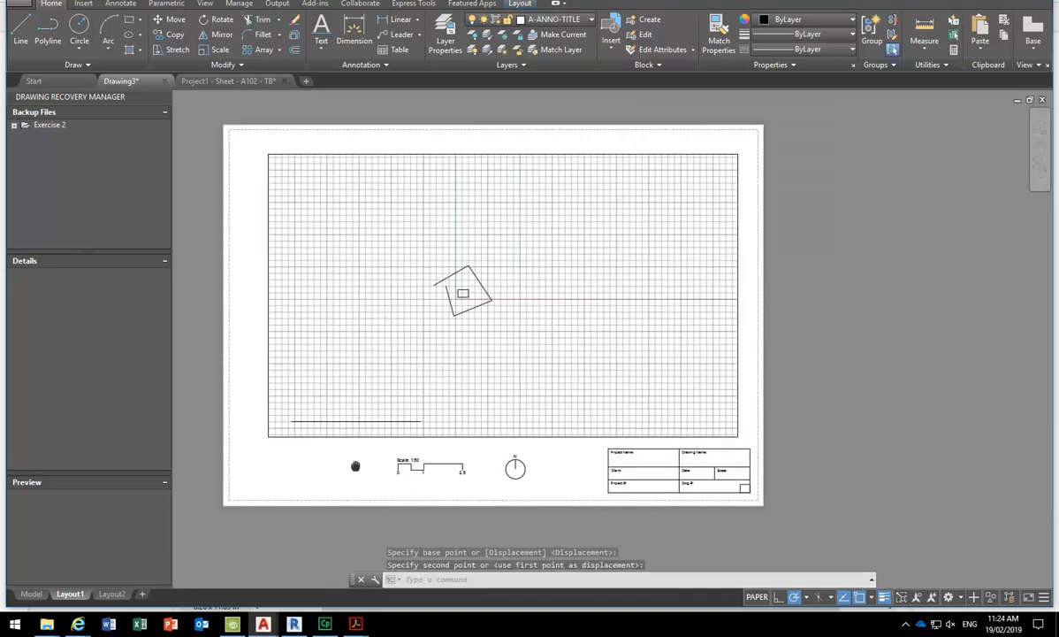
middle_drag(684, 492, 725, 500)
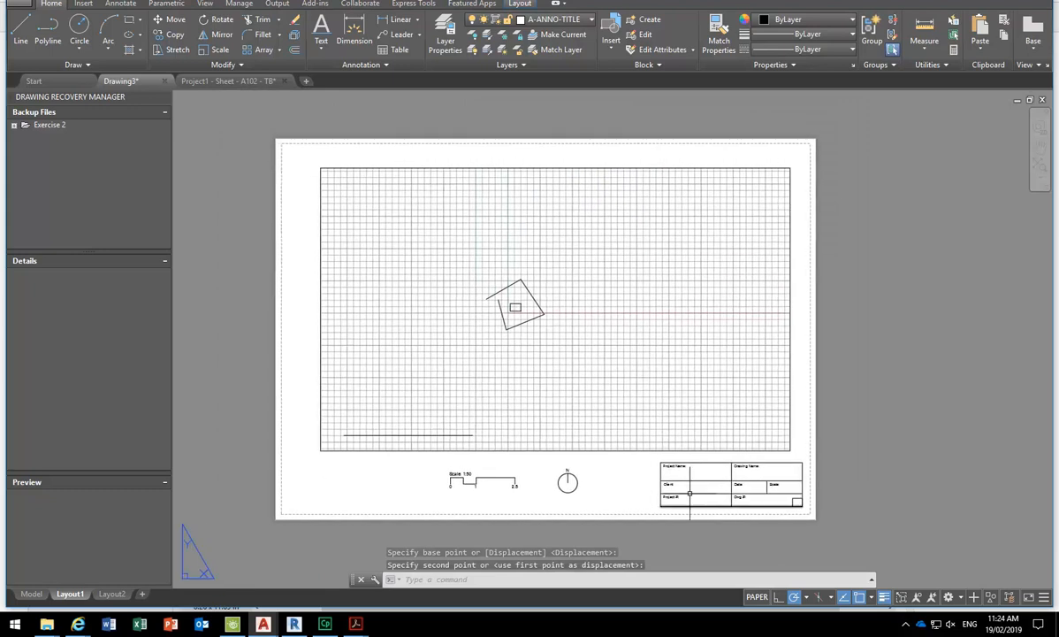